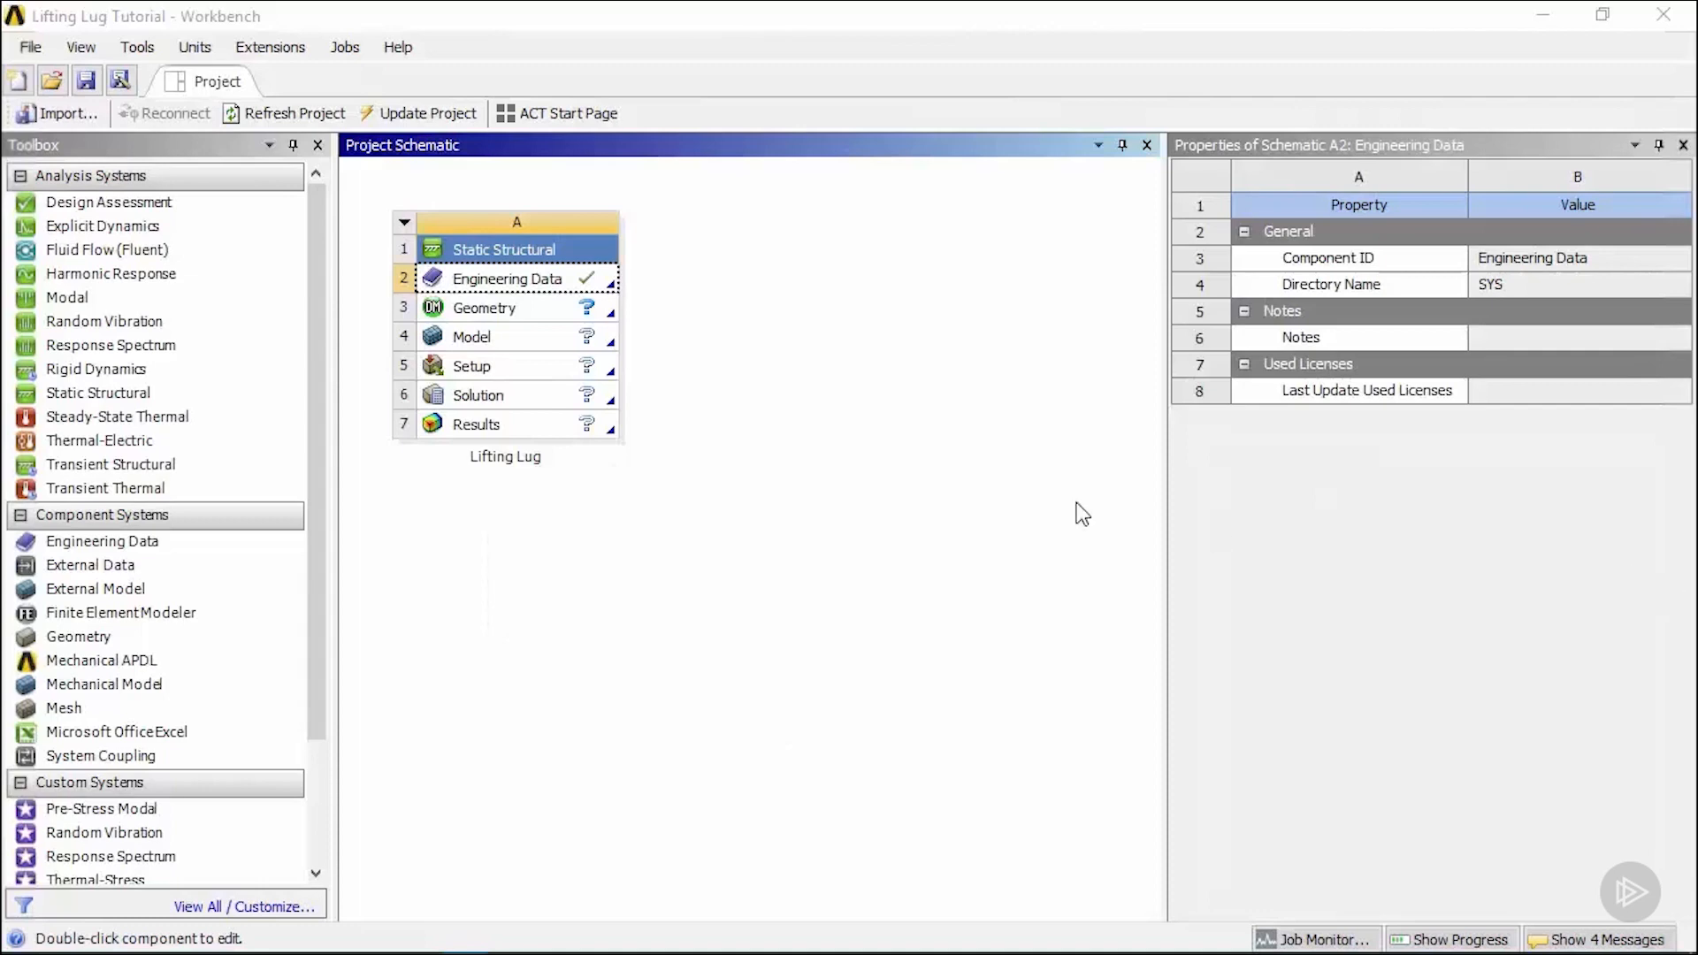
Create a new DesignModeler geometry for the Geometry cell of the Lifting Lug static structural system.
{"action": "left_click", "coordinate": [528, 309]}
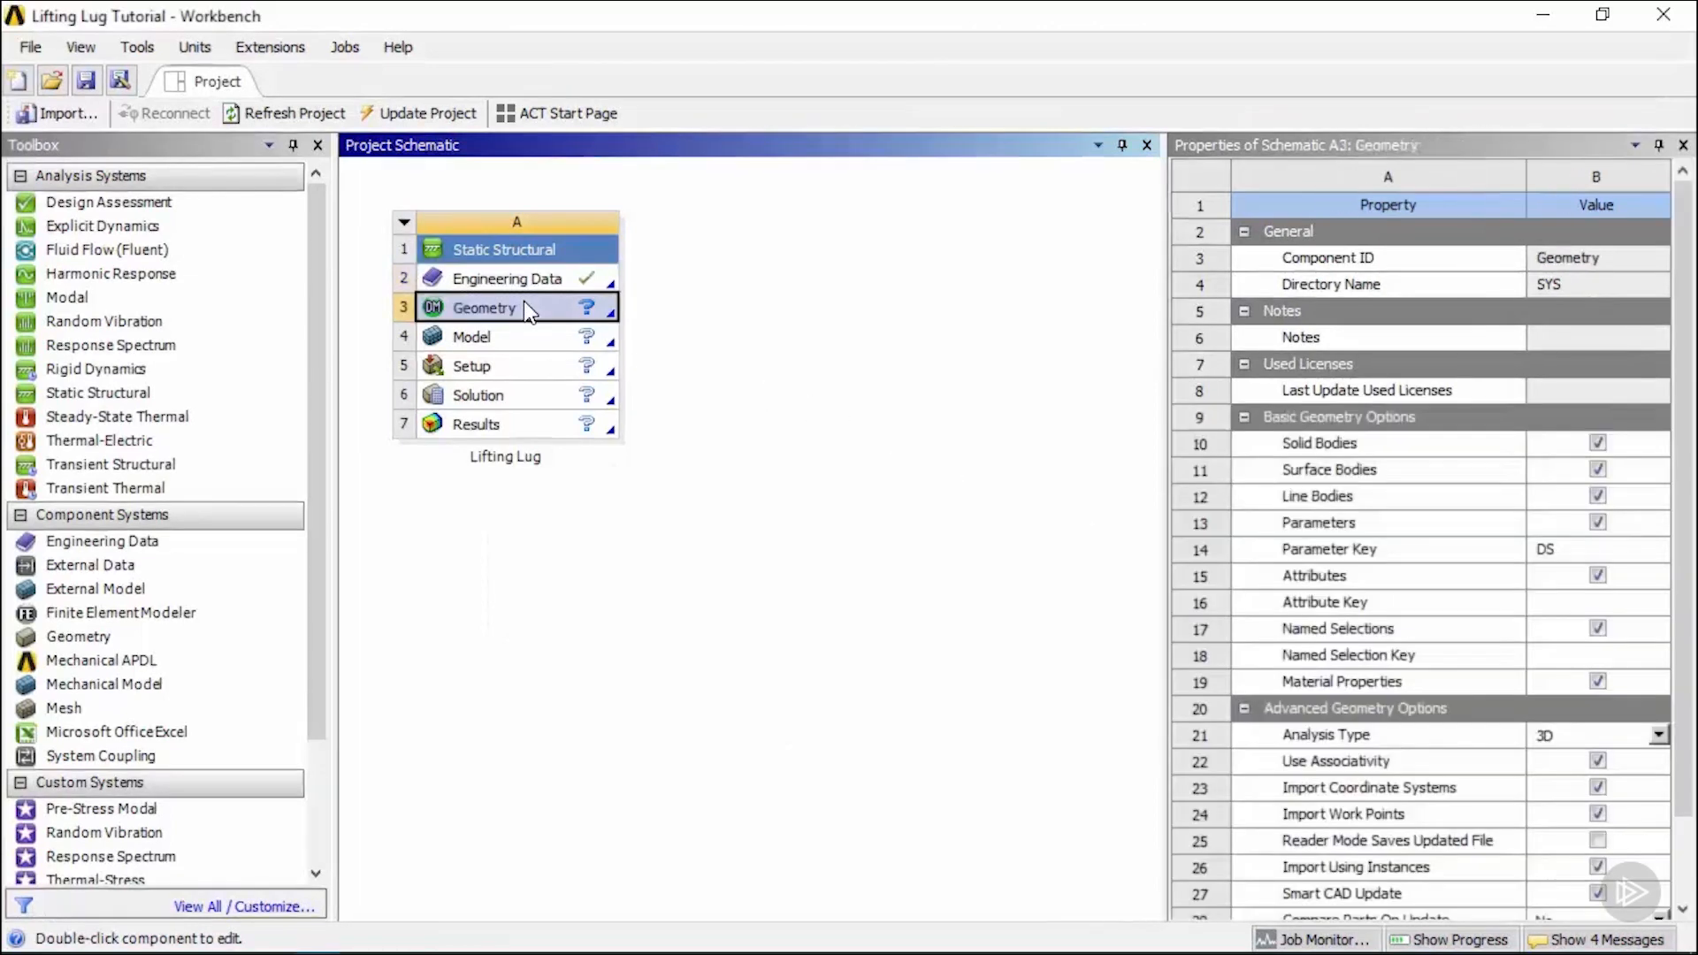
{"action": "right_click", "coordinate": [528, 310]}
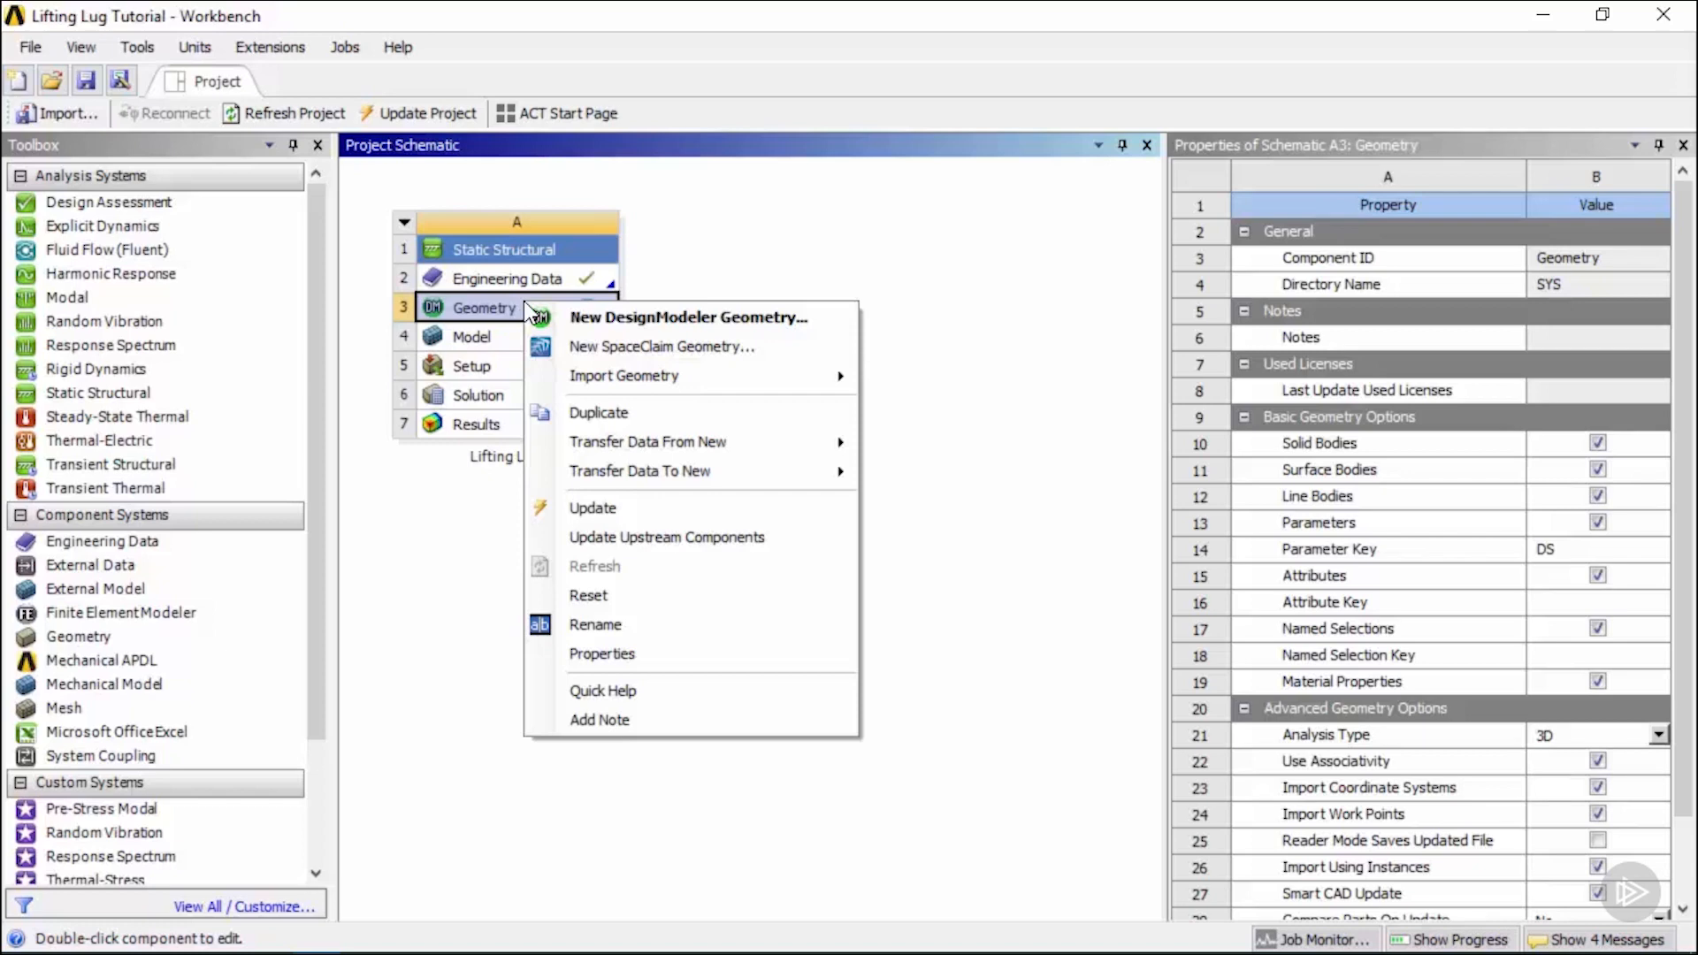
{"action": "left_click", "coordinate": [478, 312]}
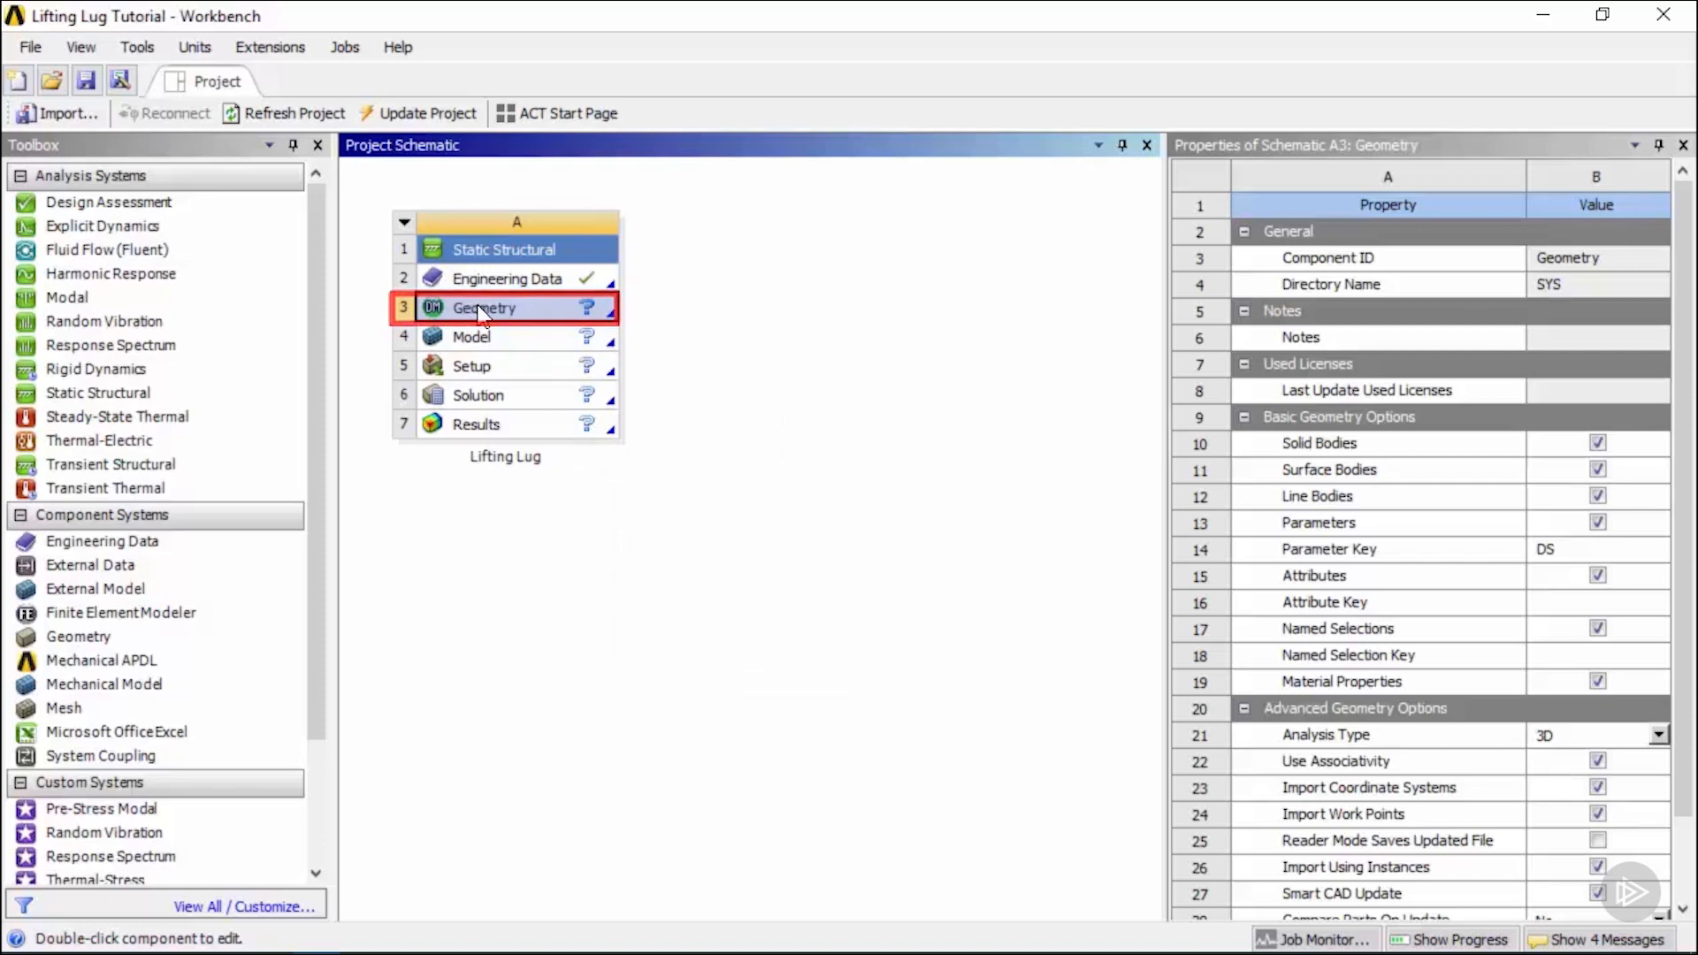
{"action": "right_click", "coordinate": [477, 310]}
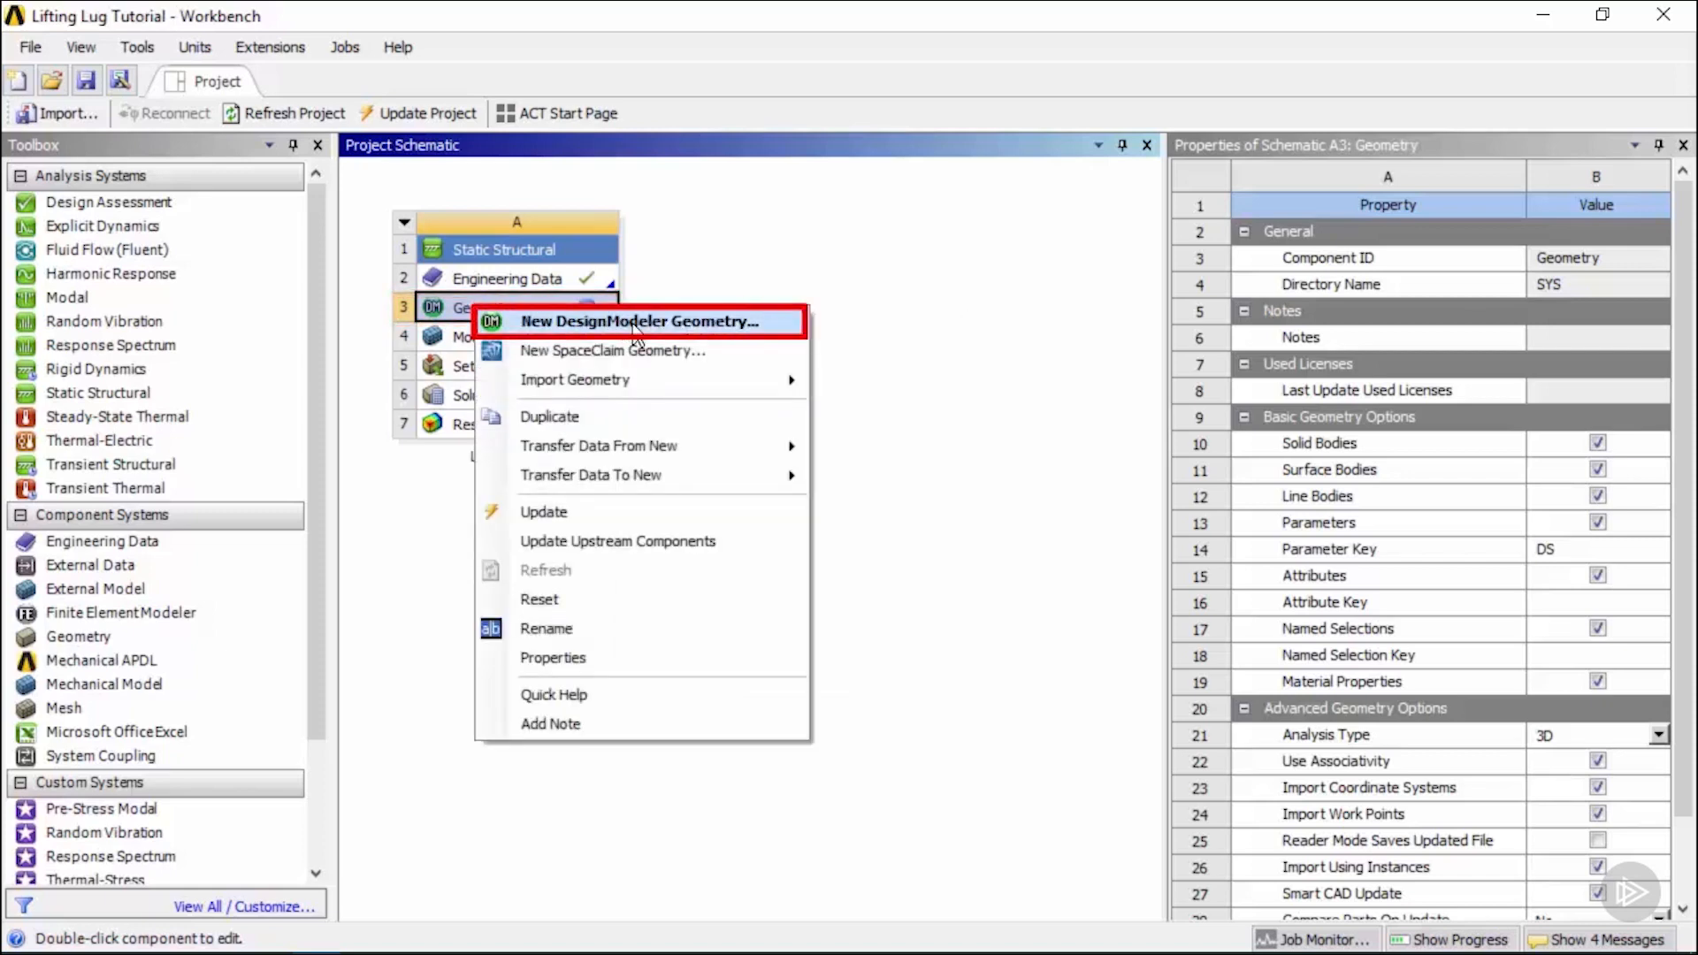
{"action": "left_click", "coordinate": [741, 323]}
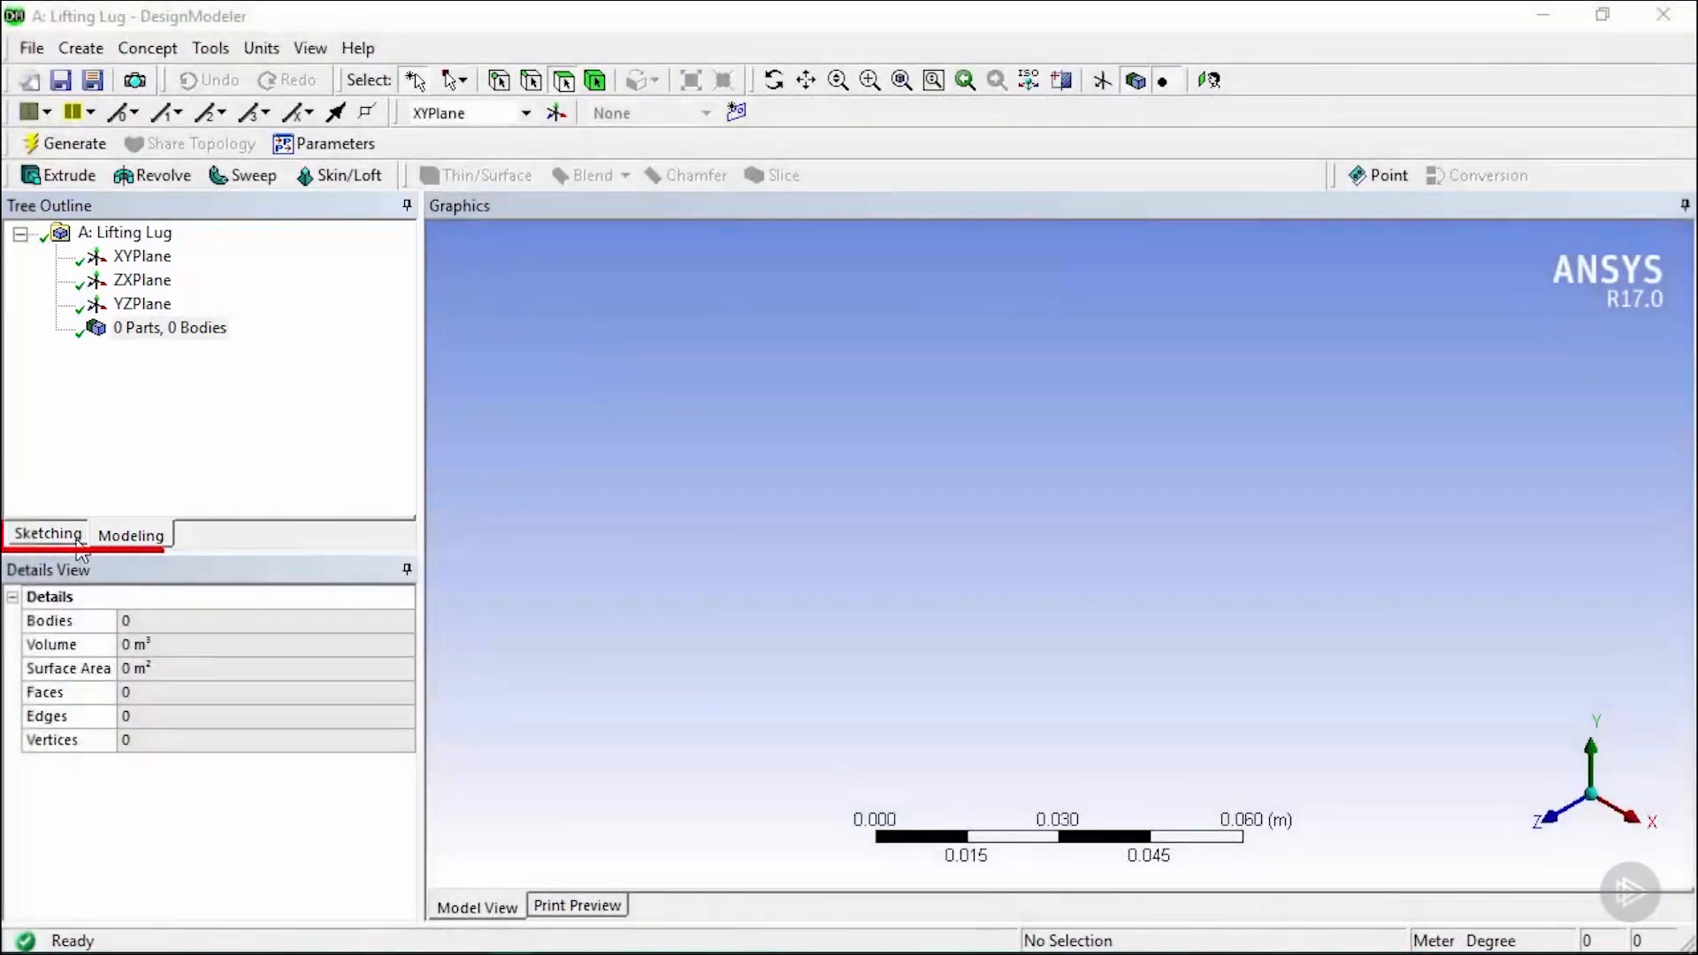
Compare the sketching and modeling modes, and the model view with the print preview.
{"action": "left_click", "coordinate": [69, 541]}
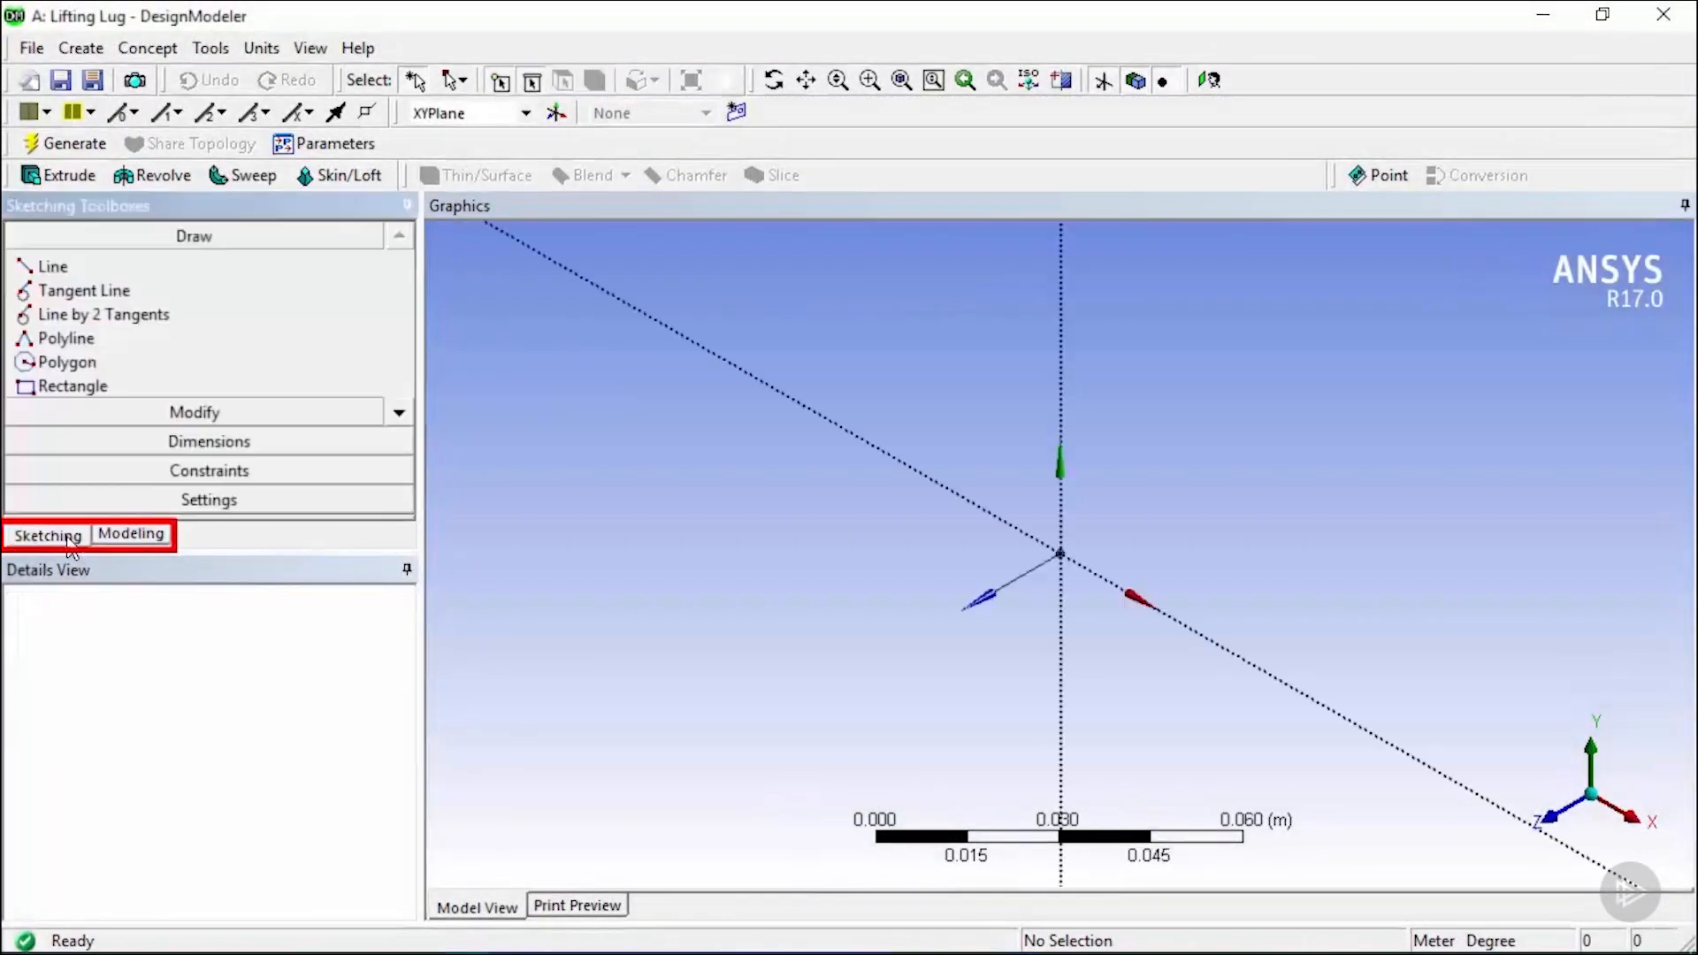
{"action": "left_click", "coordinate": [133, 536]}
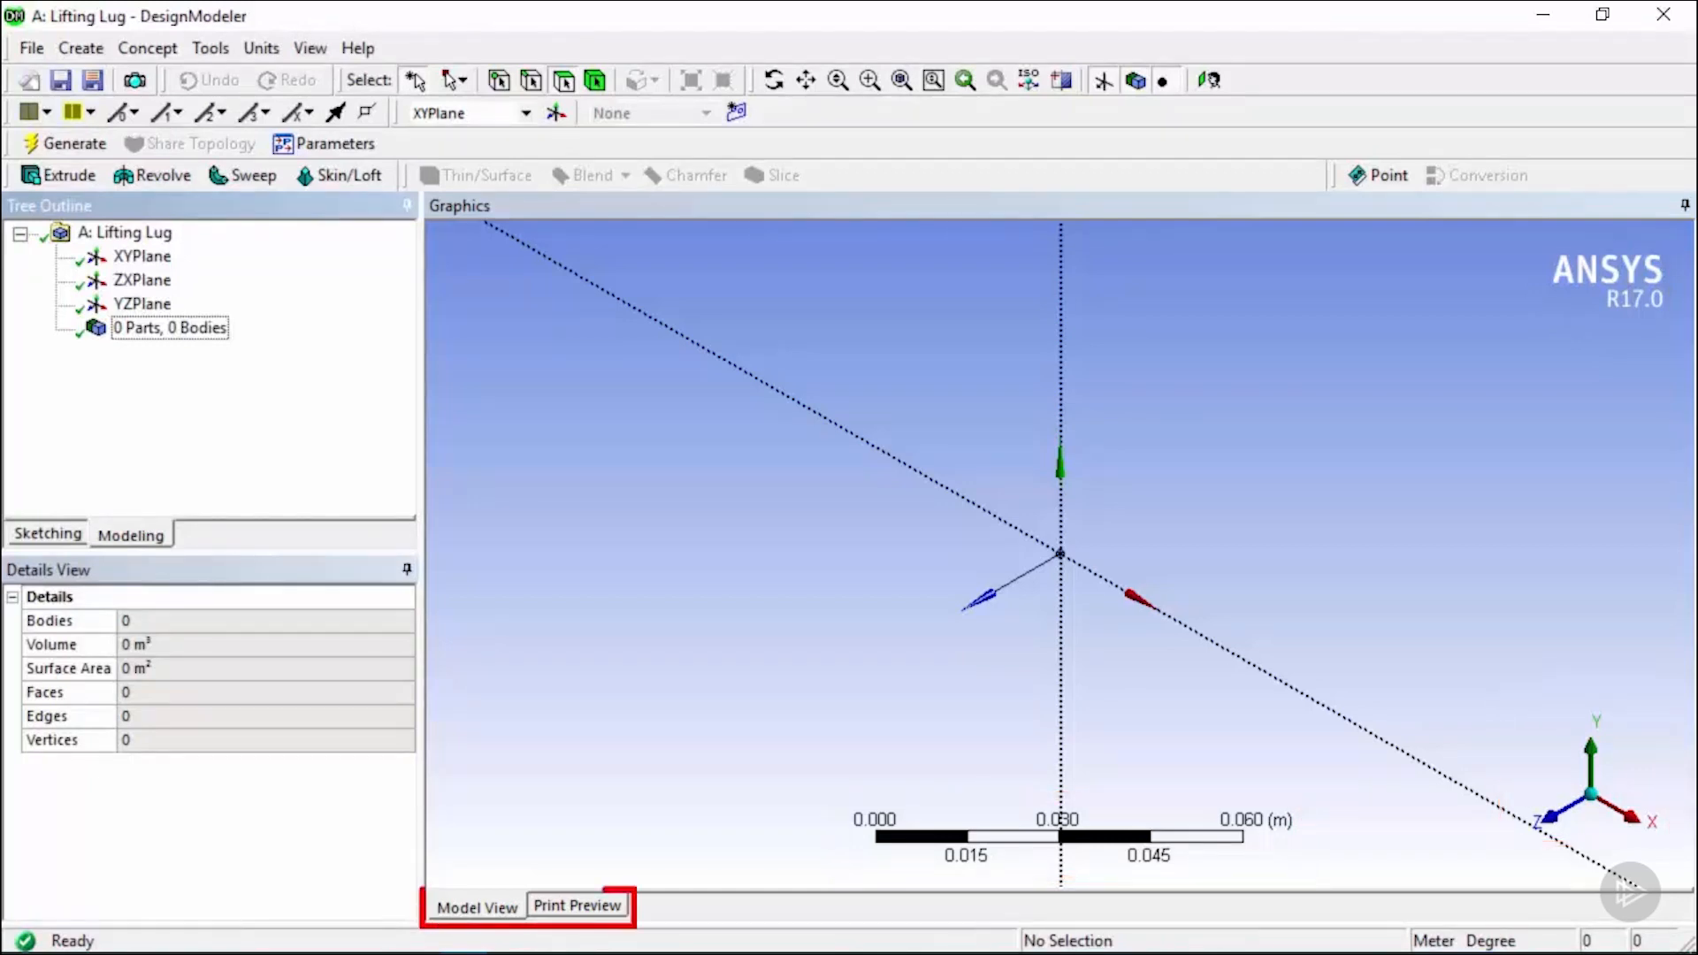
{"action": "left_click", "coordinate": [610, 906]}
{"action": "left_click", "coordinate": [501, 911]}
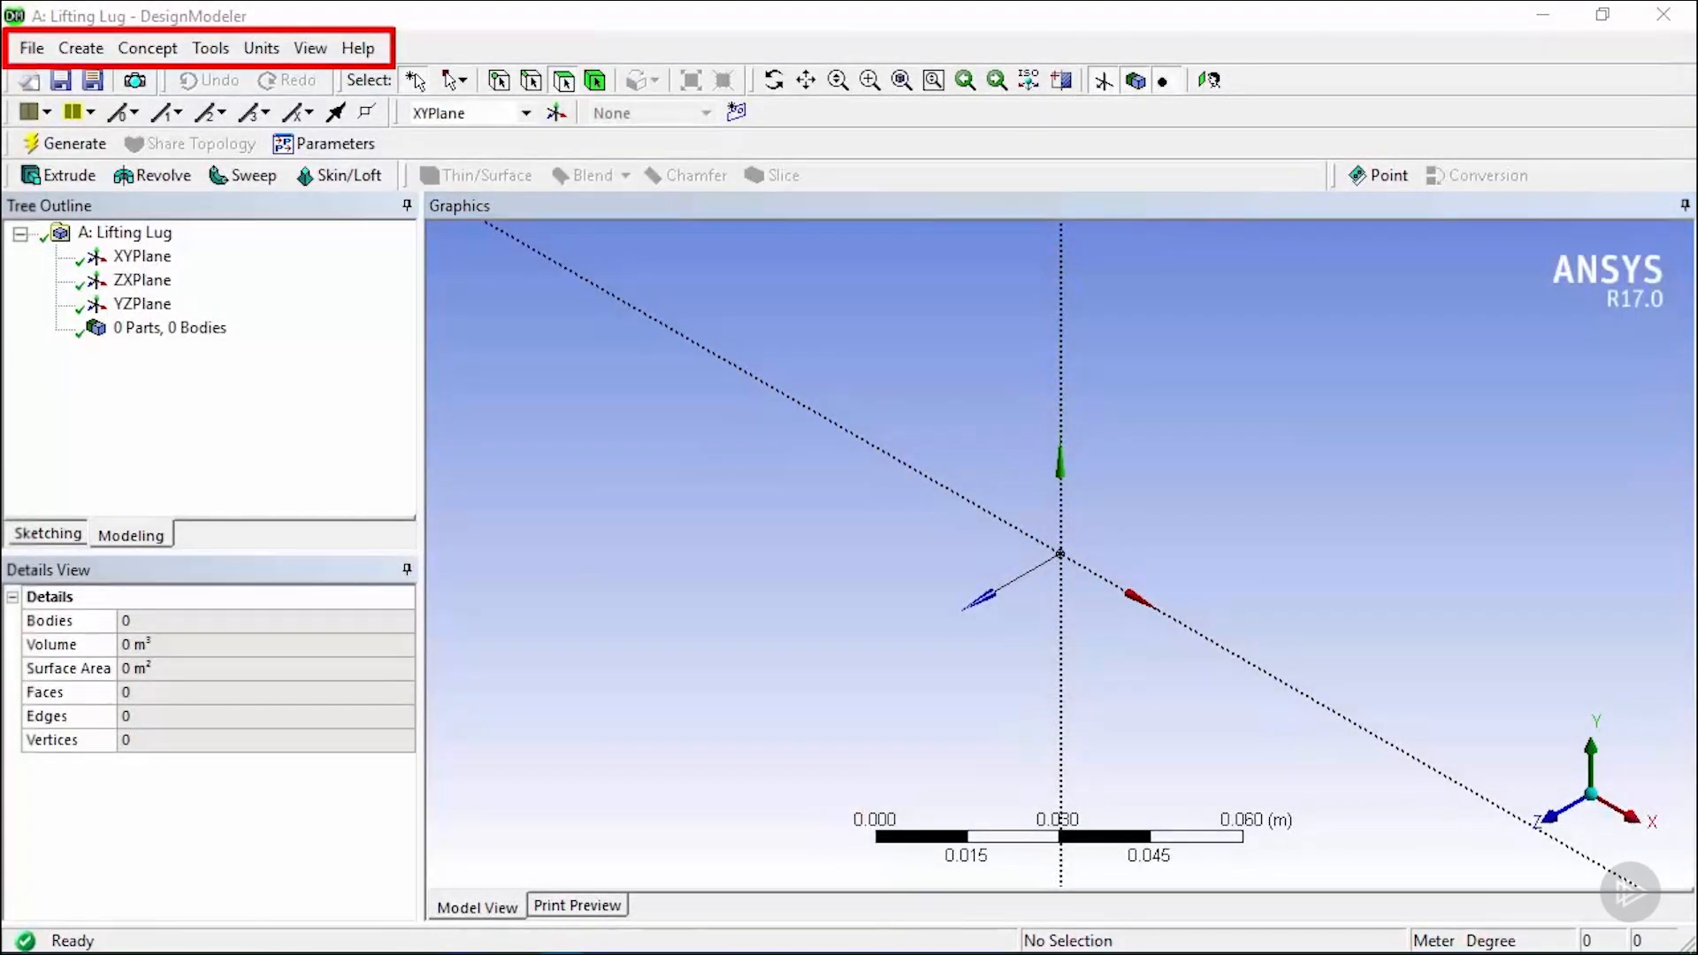
Review the file, create, concept, tools, units and view commands, and the single and box selection modes.
{"action": "left_click", "coordinate": [36, 50]}
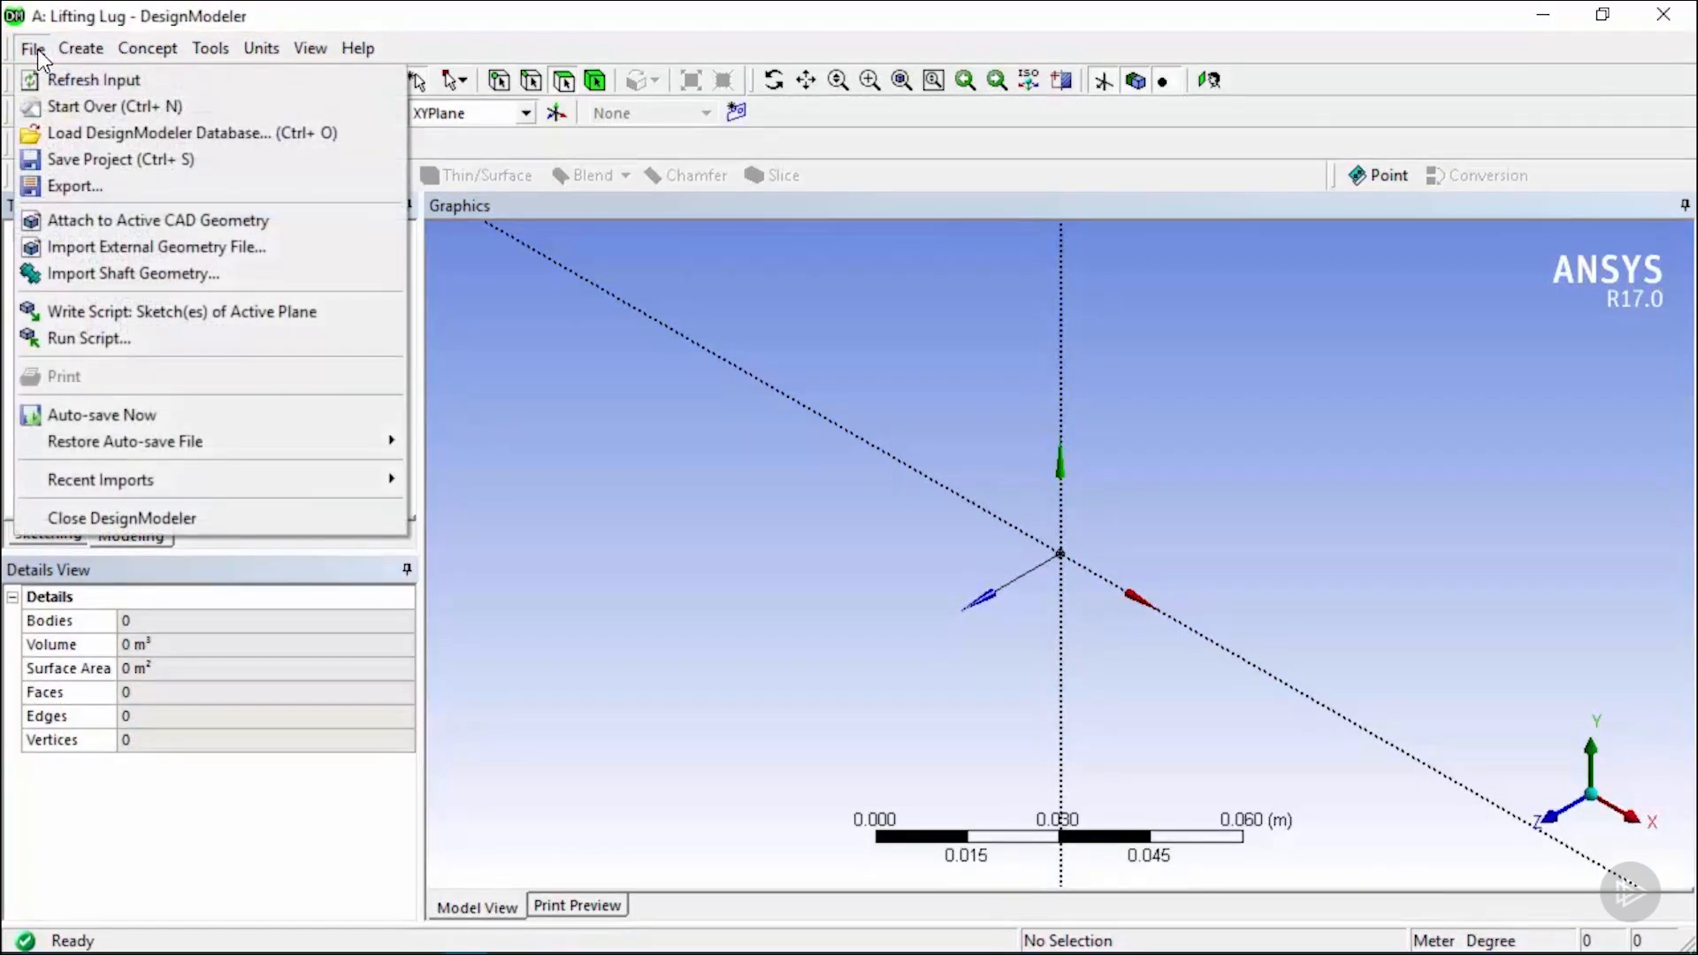
{"action": "mouse_move", "coordinate": [90, 55]}
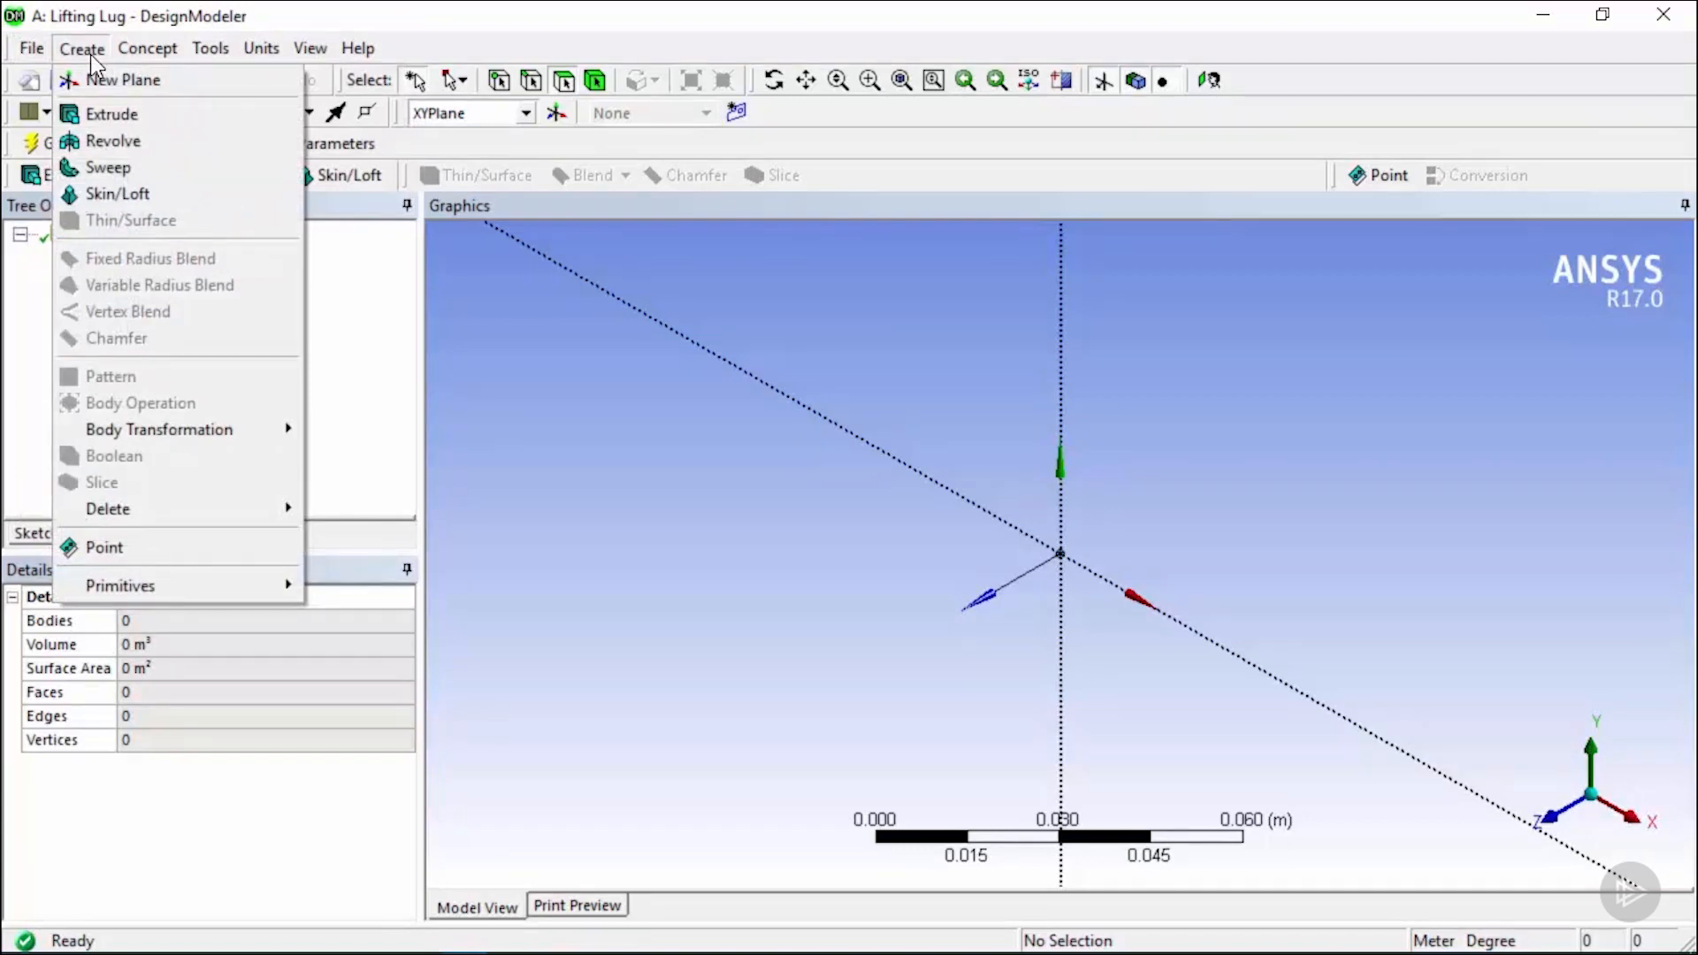
{"action": "mouse_move", "coordinate": [150, 55]}
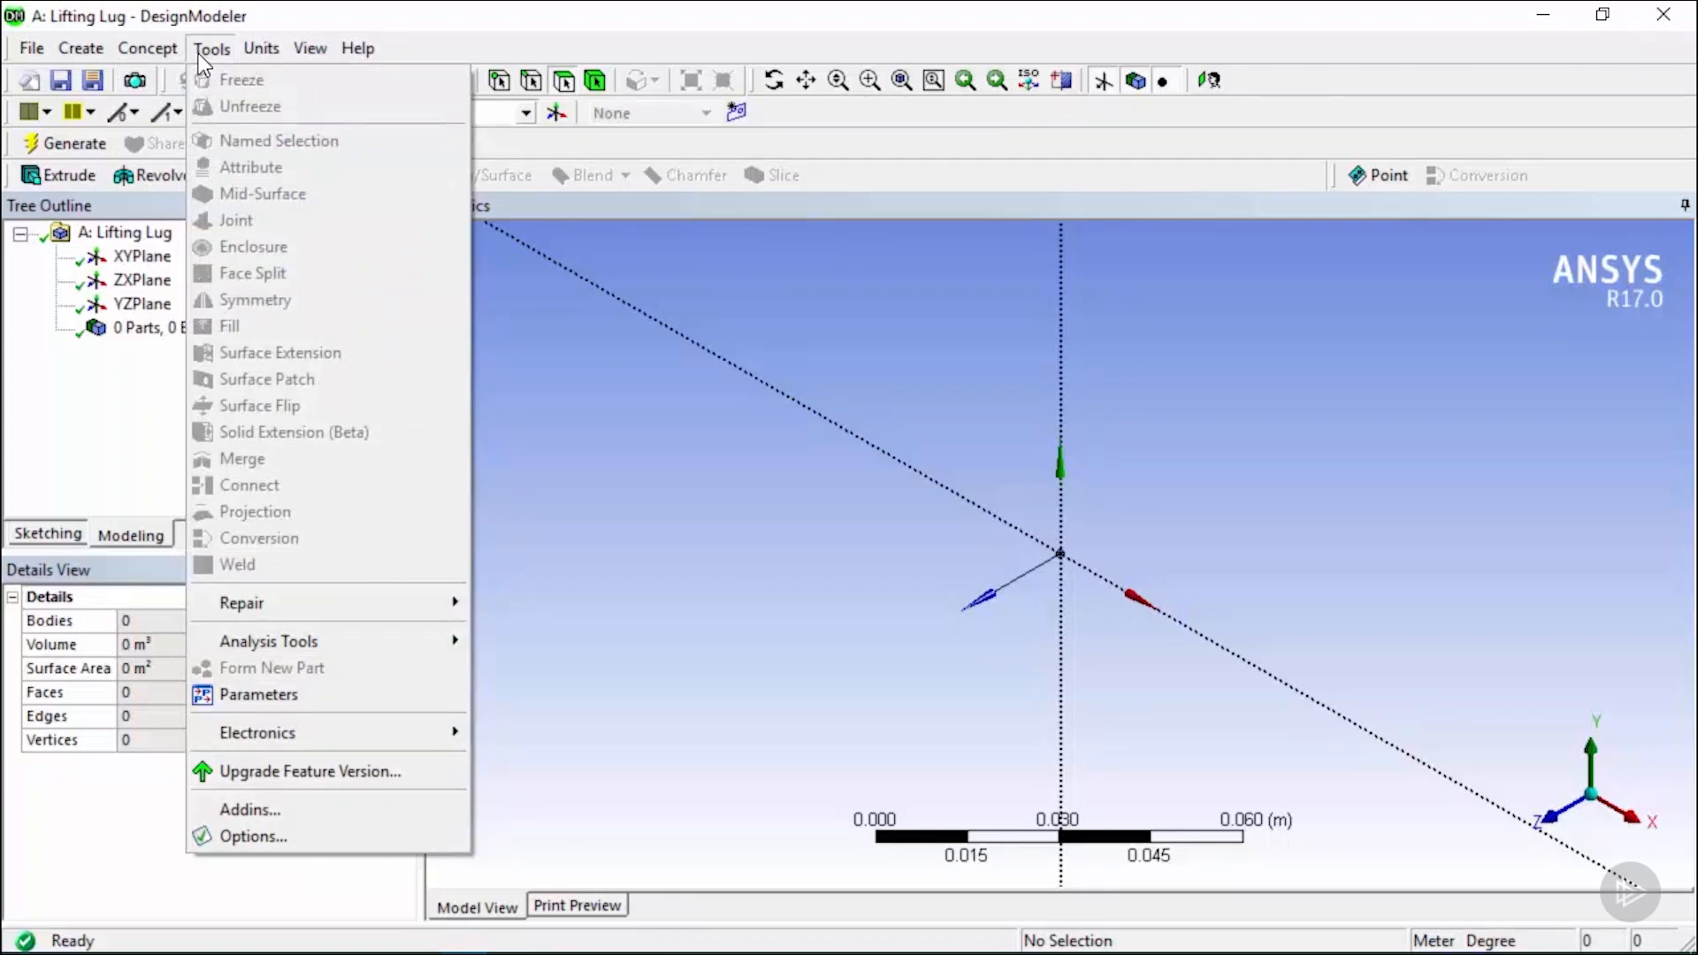
{"action": "mouse_move", "coordinate": [262, 59]}
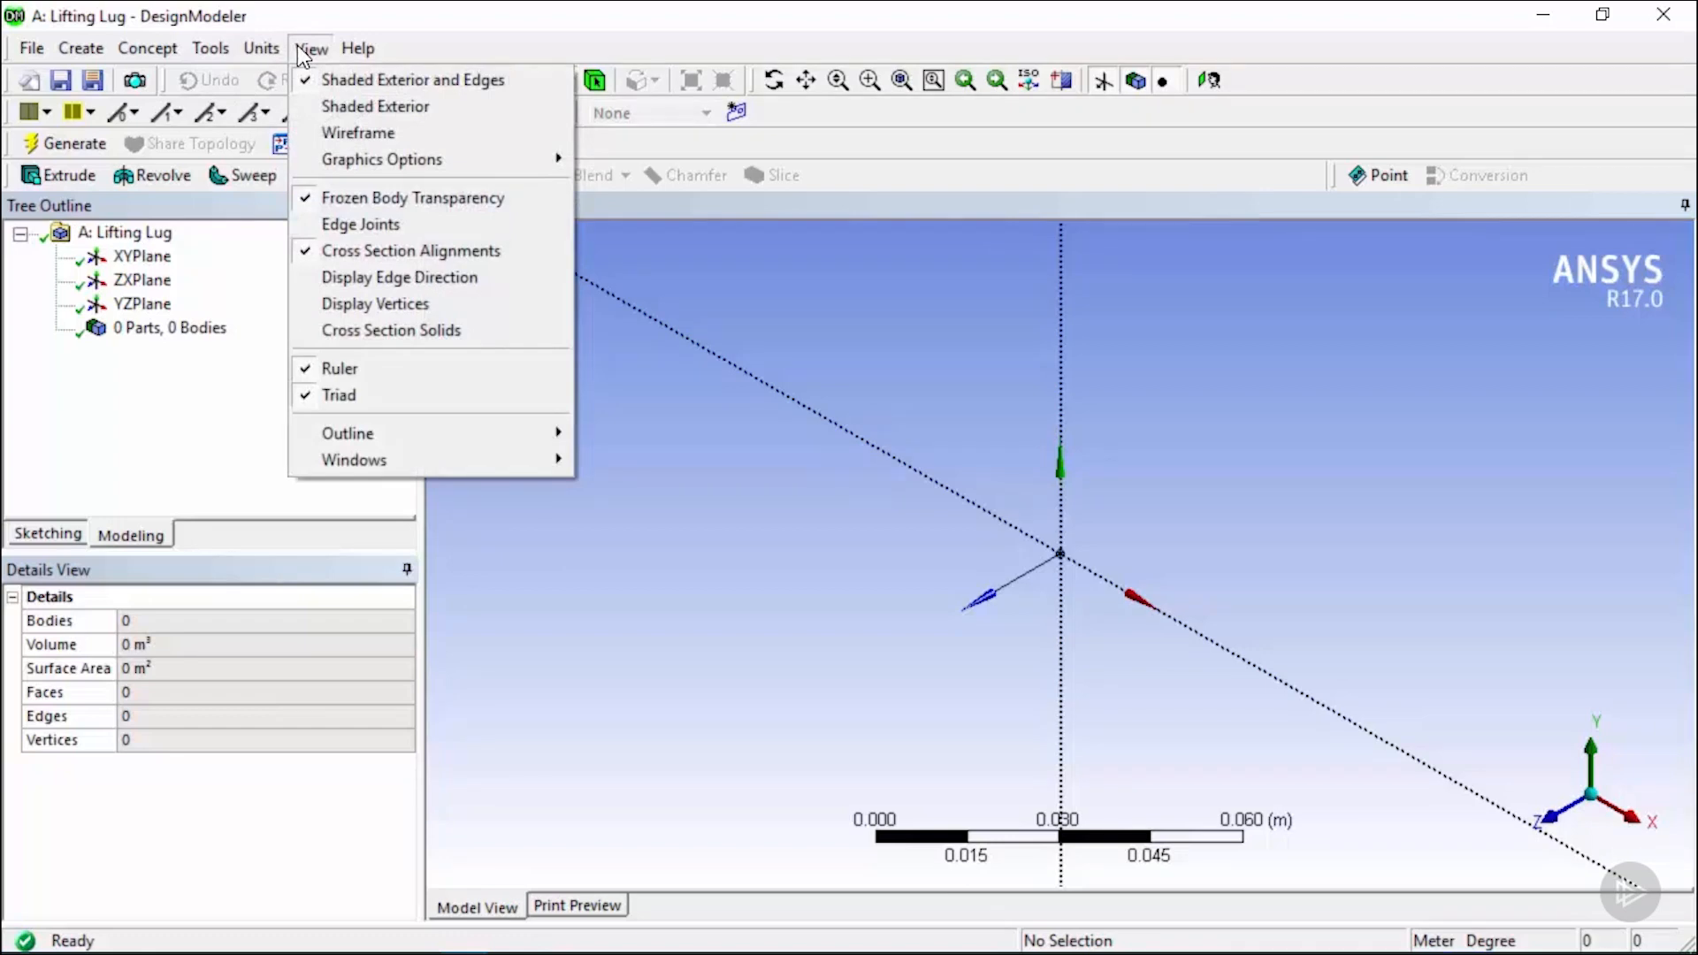
{"action": "mouse_move", "coordinate": [362, 51]}
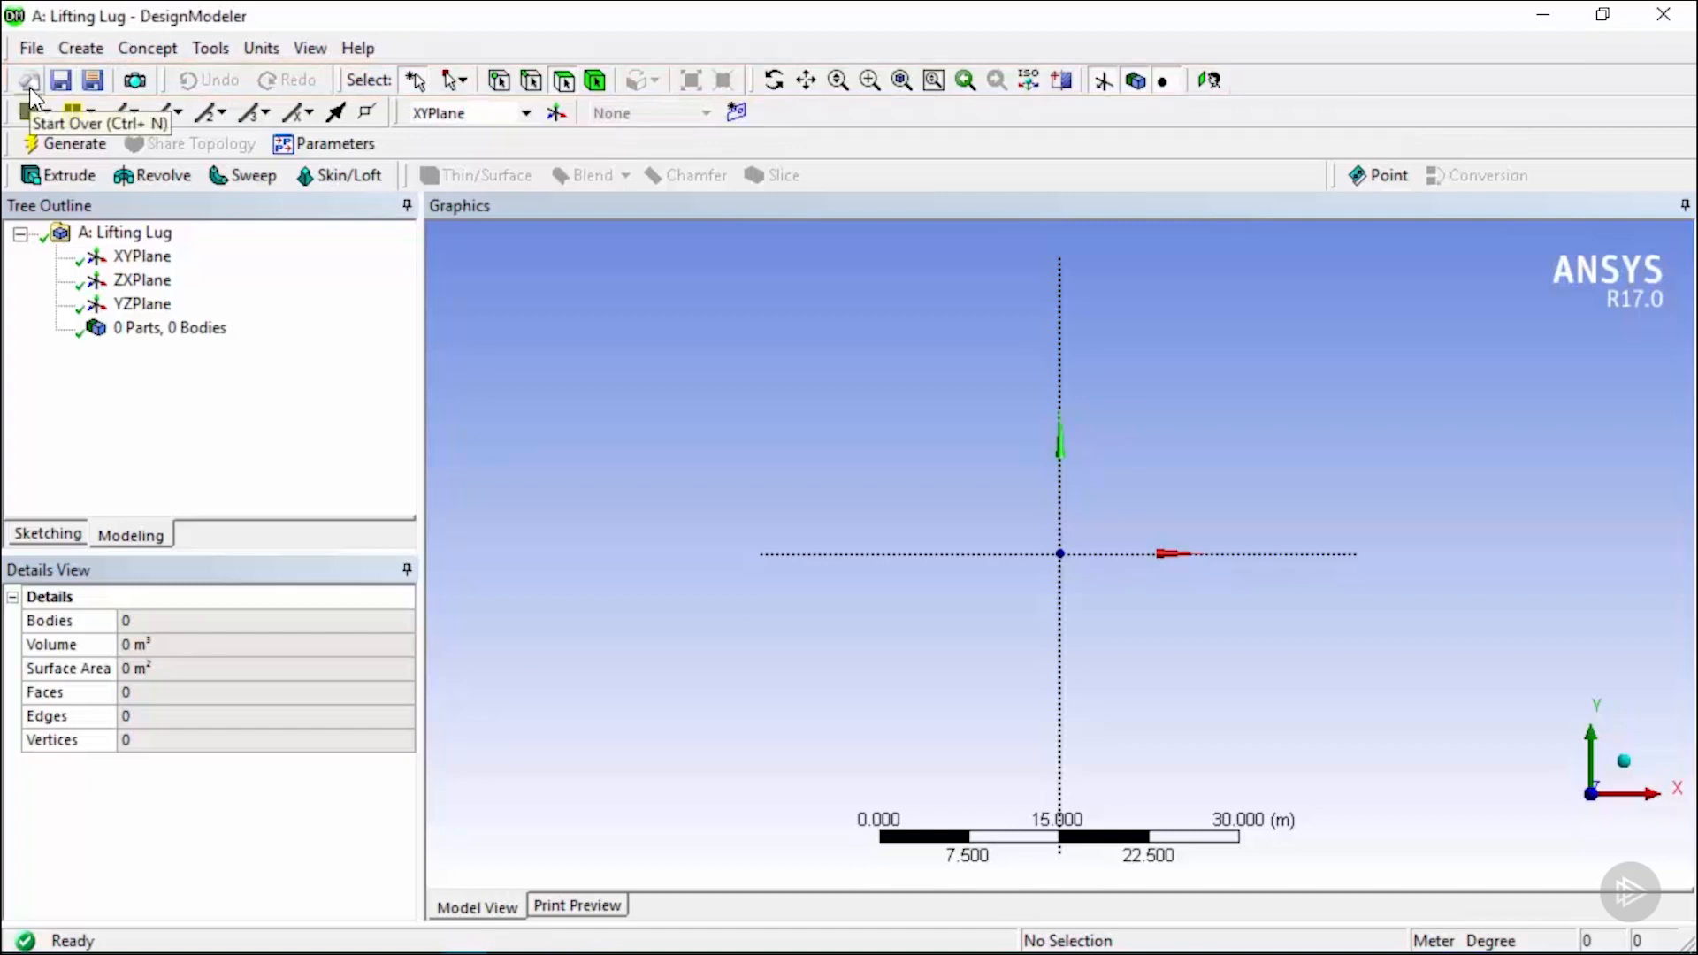
{"action": "left_click", "coordinate": [37, 47]}
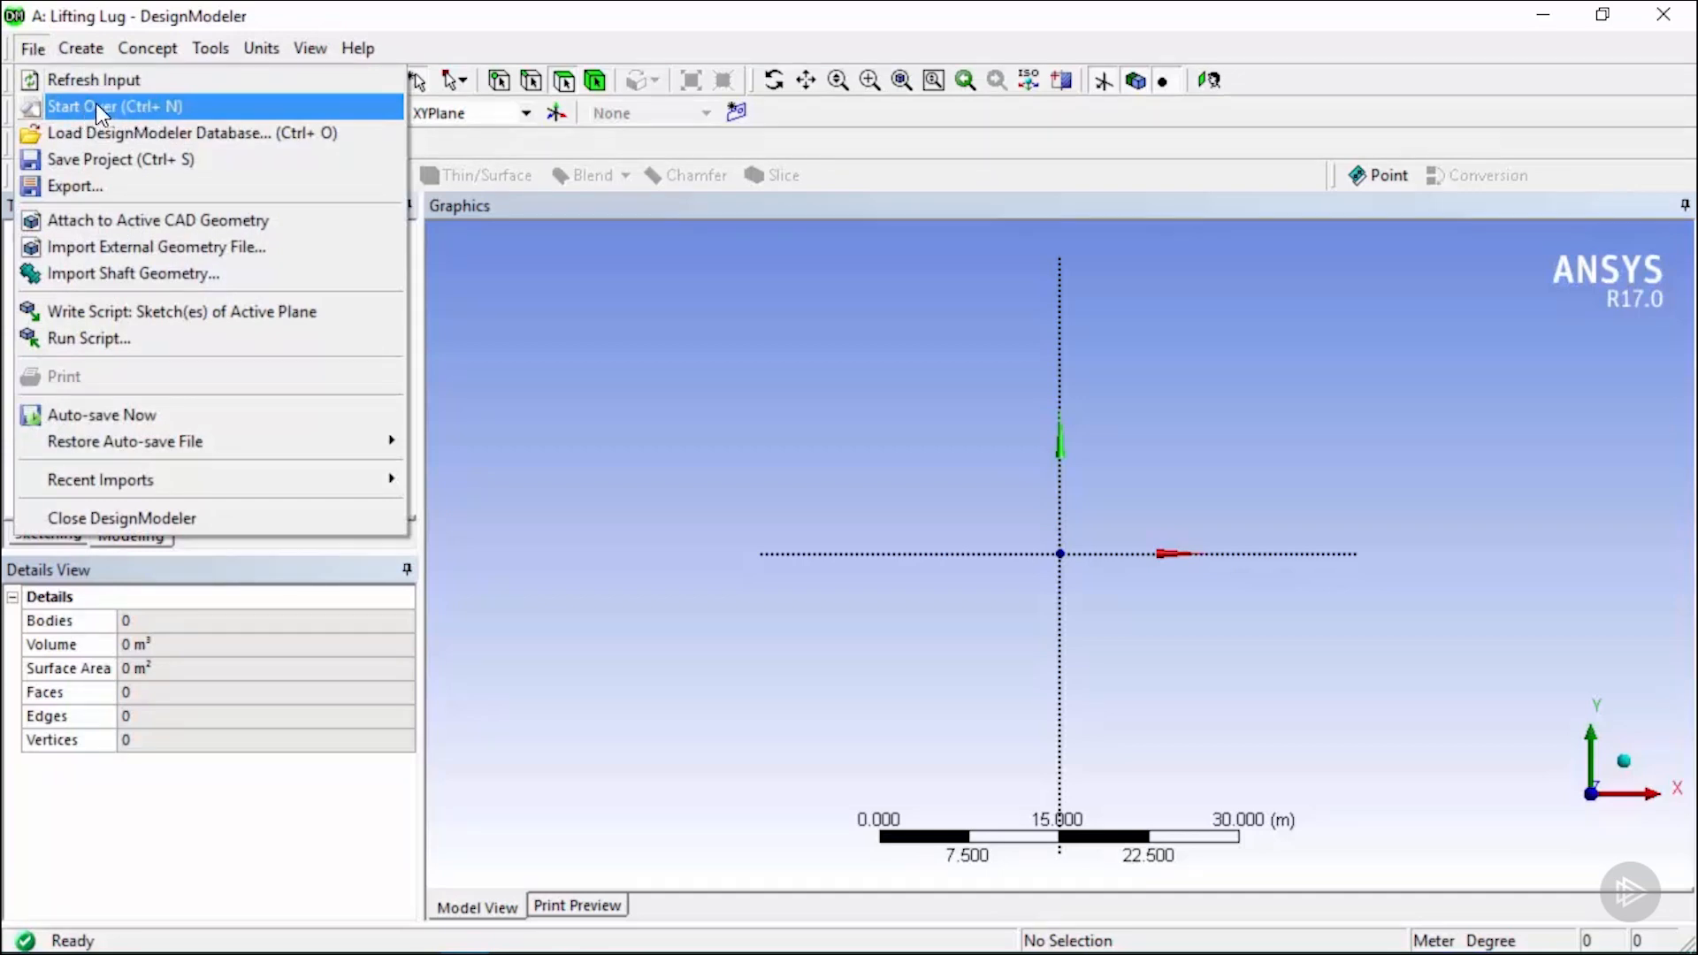
{"action": "left_click", "coordinate": [284, 15]}
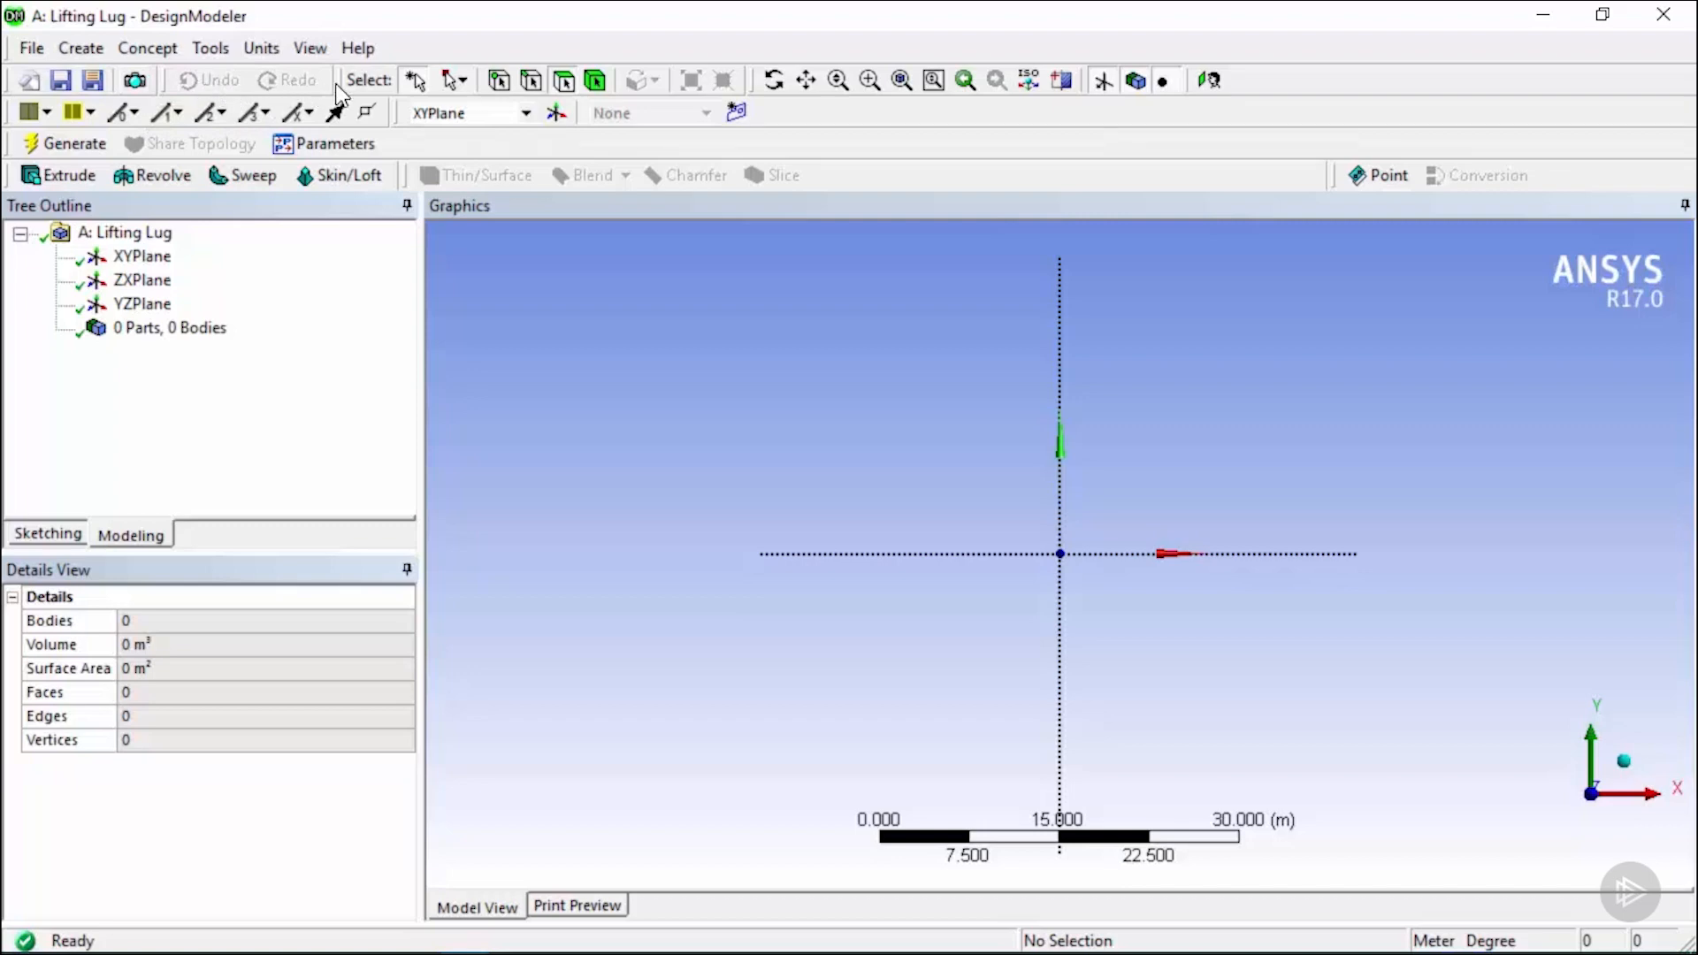
{"action": "left_click", "coordinate": [454, 83]}
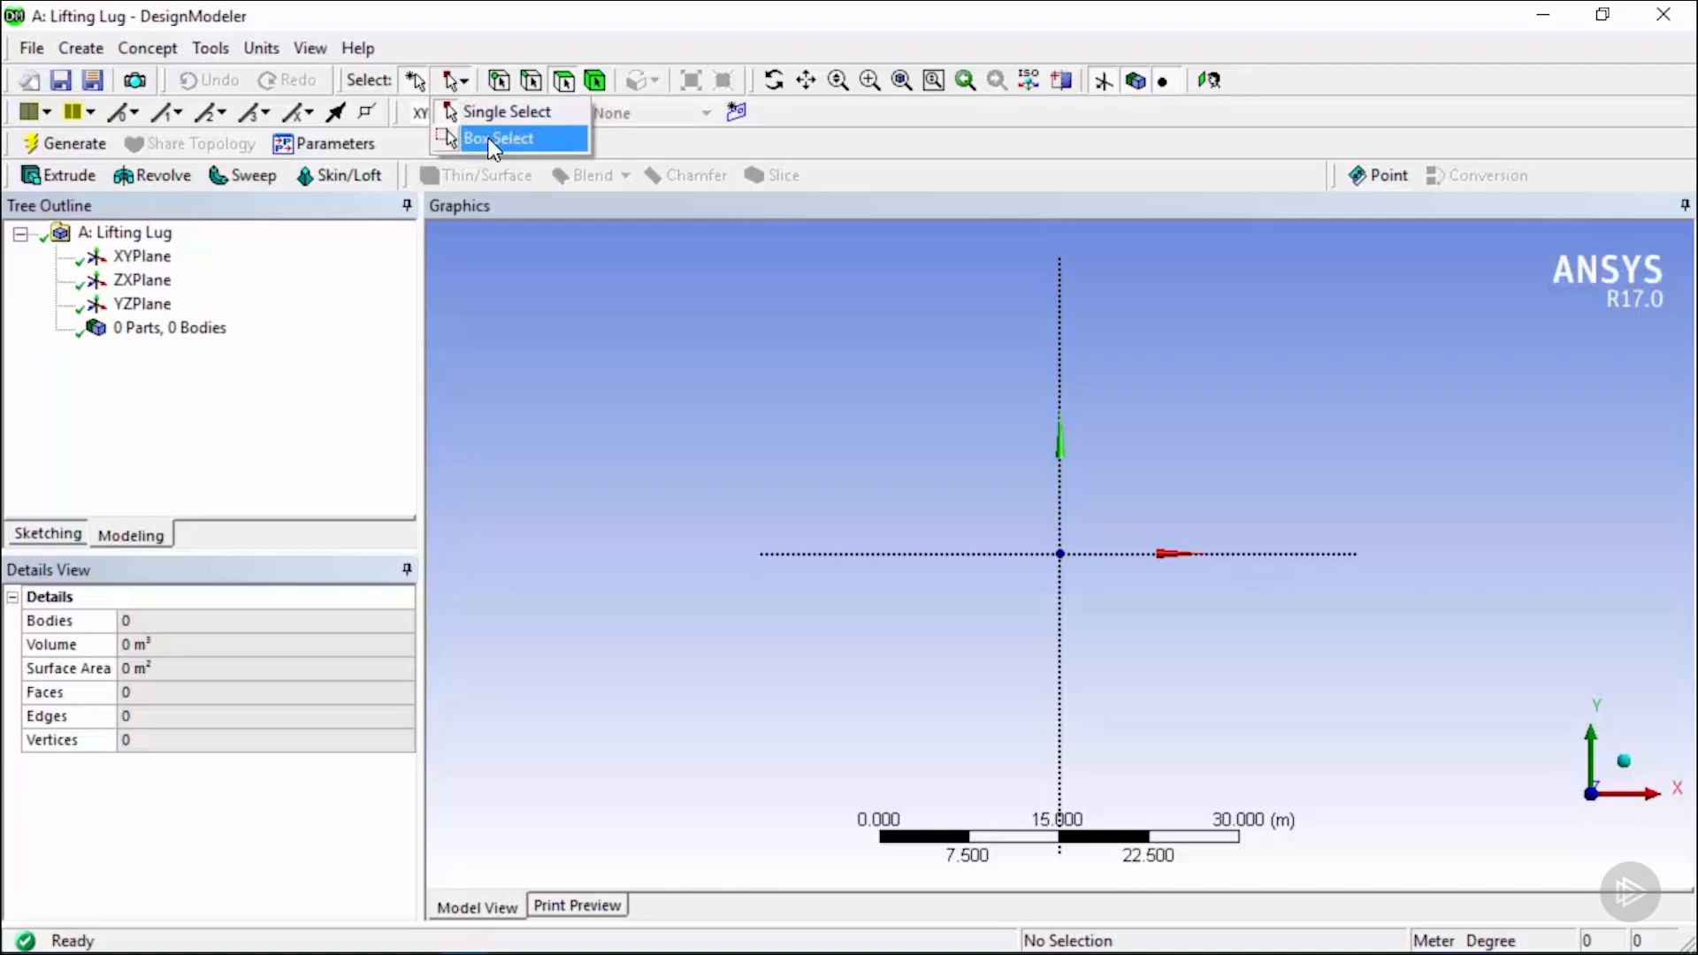
{"action": "left_click", "coordinate": [534, 24]}
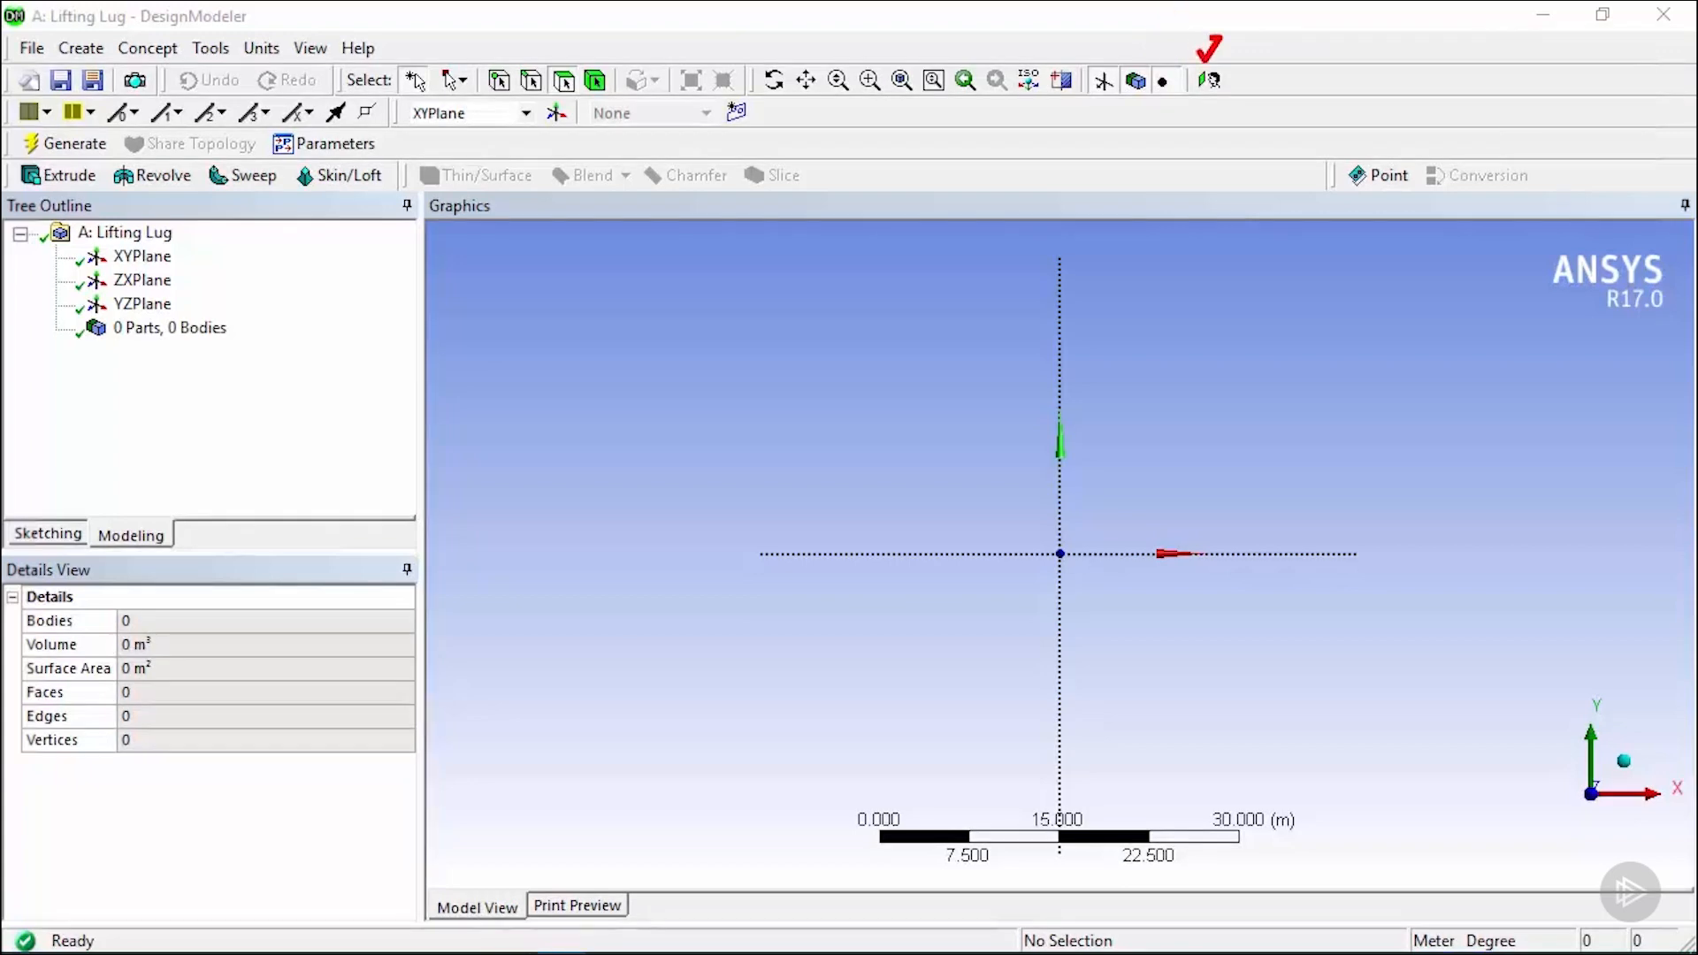
Select the XY plane and orient the view to look at it face-on.
{"action": "left_click", "coordinate": [1212, 86]}
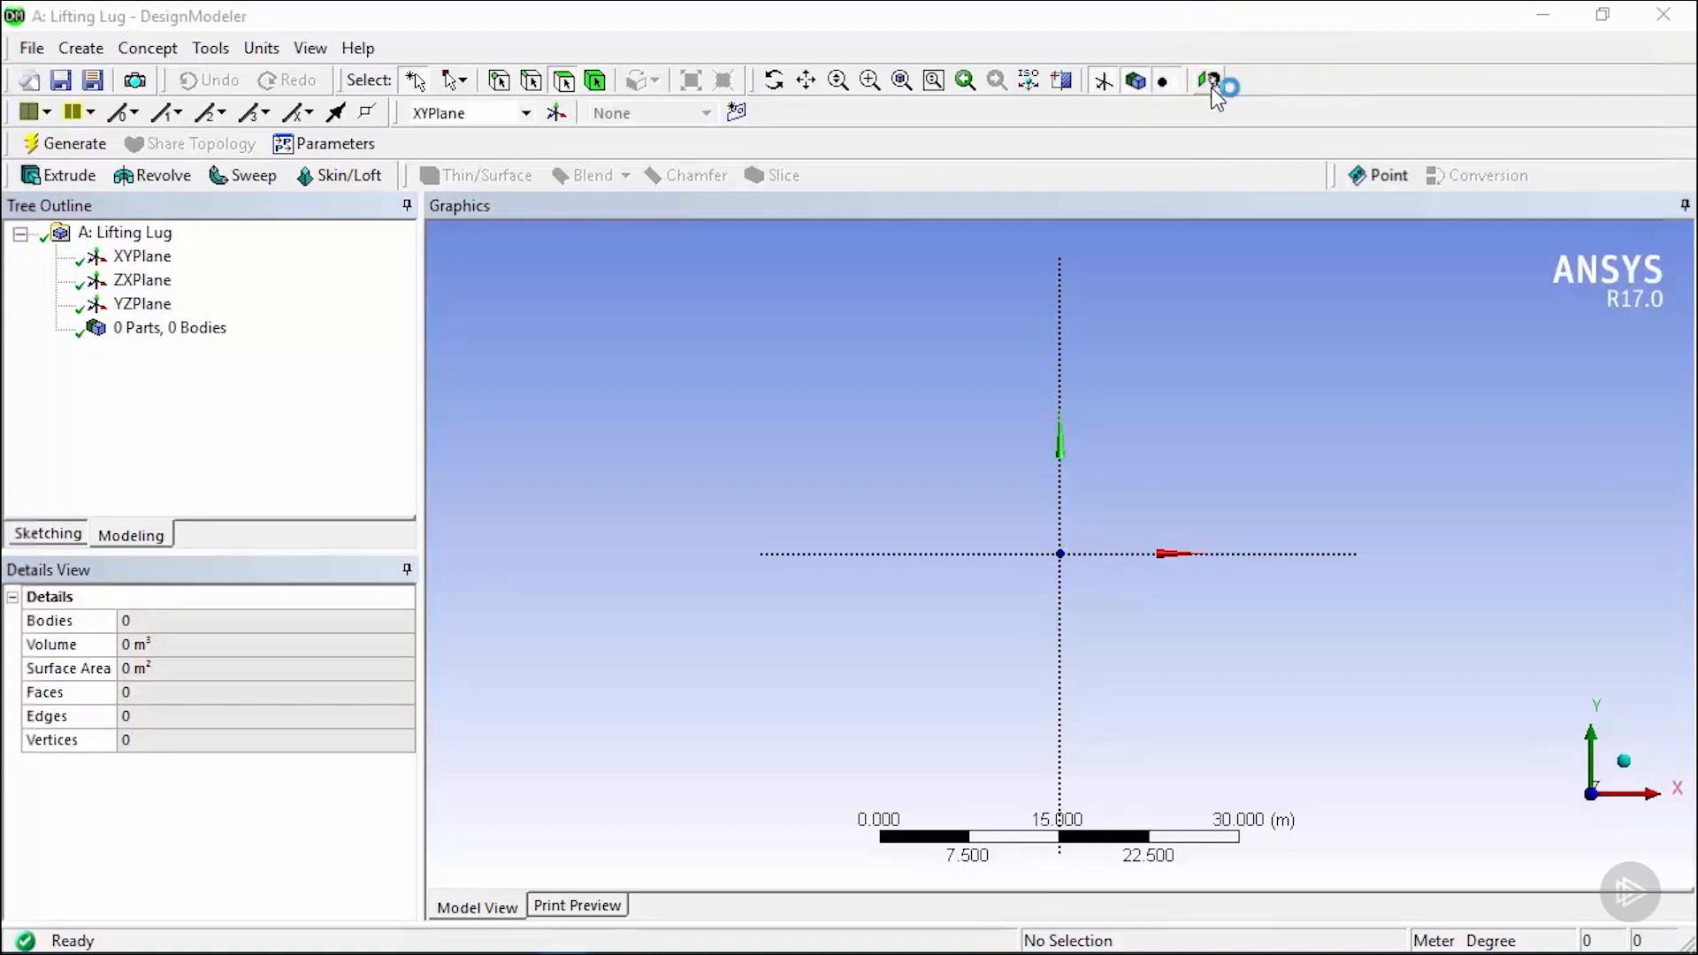
{"action": "left_click", "coordinate": [150, 258]}
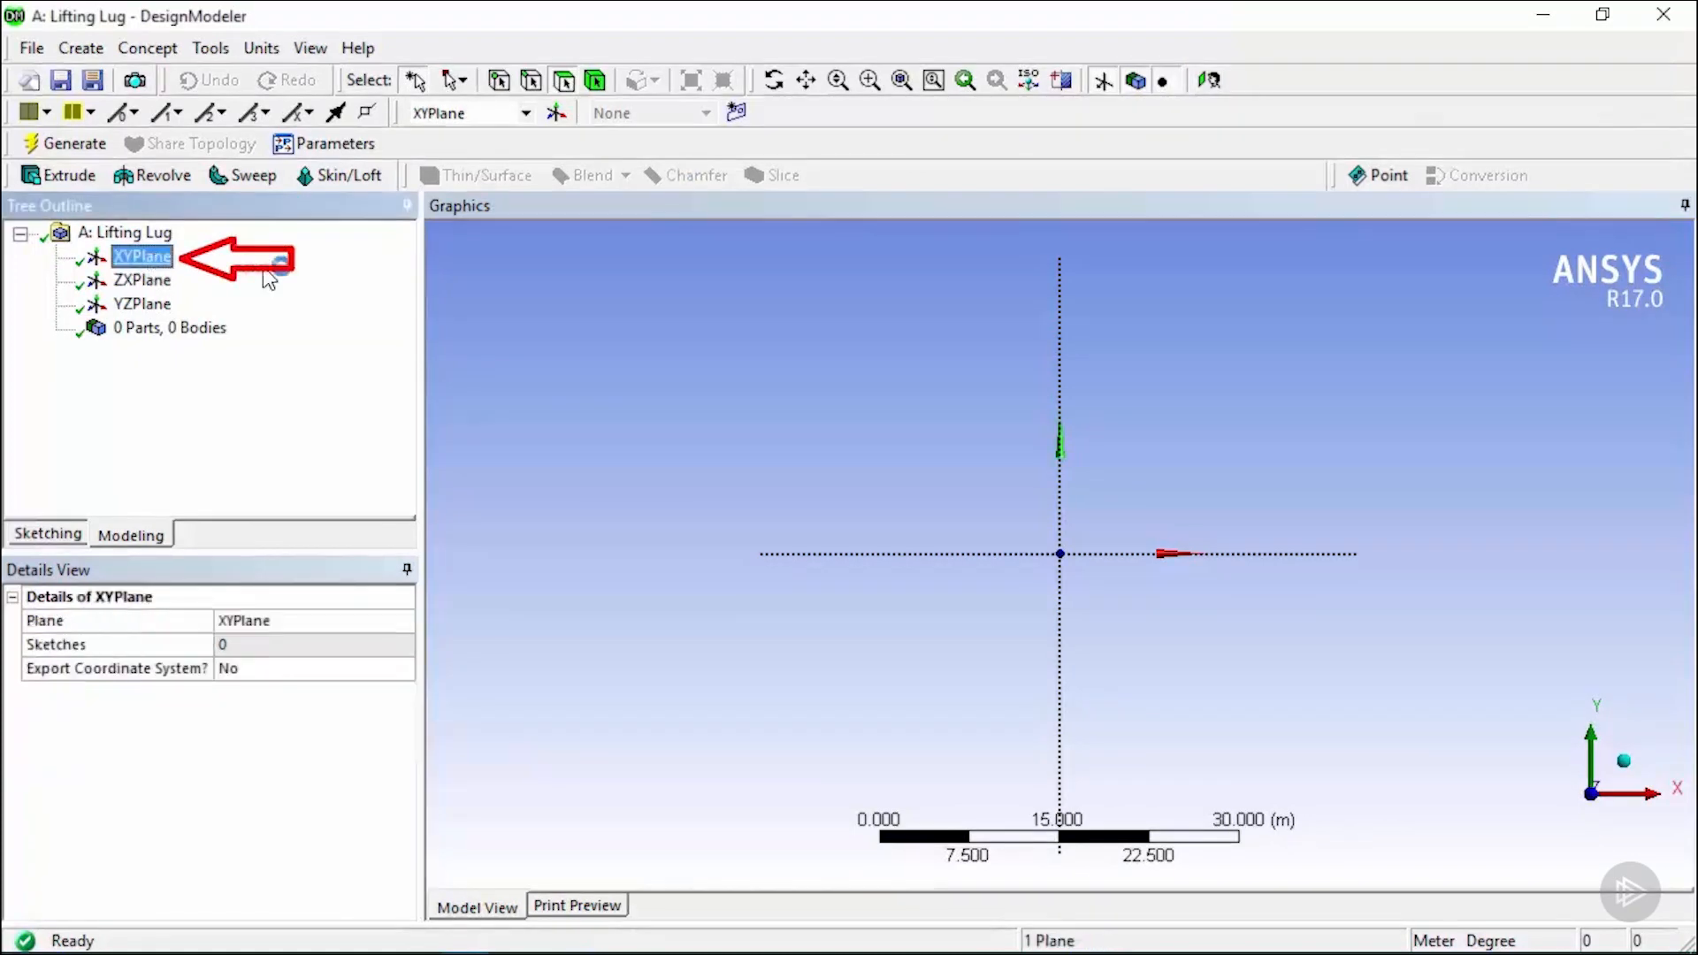
{"action": "middle_click_drag", "start_coordinate": [1262, 417], "coordinate": [1150, 478]}
{"action": "left_click", "coordinate": [1210, 81]}
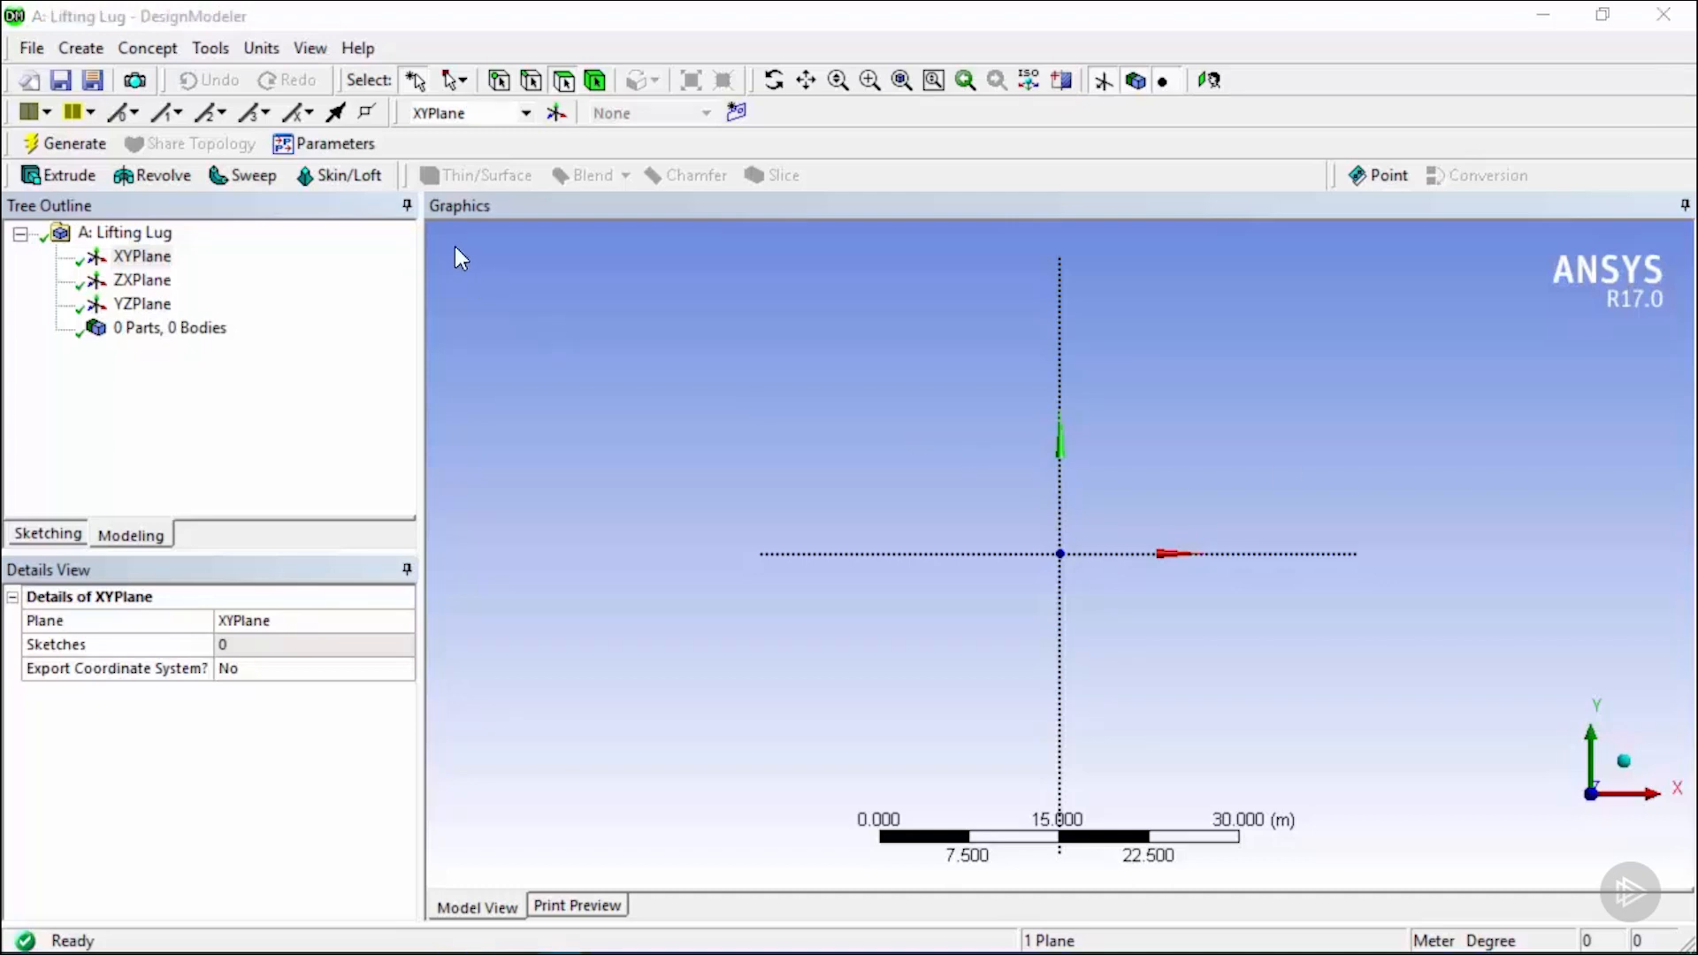
Change the model's length unit to millimeter.
{"action": "left_click", "coordinate": [262, 49]}
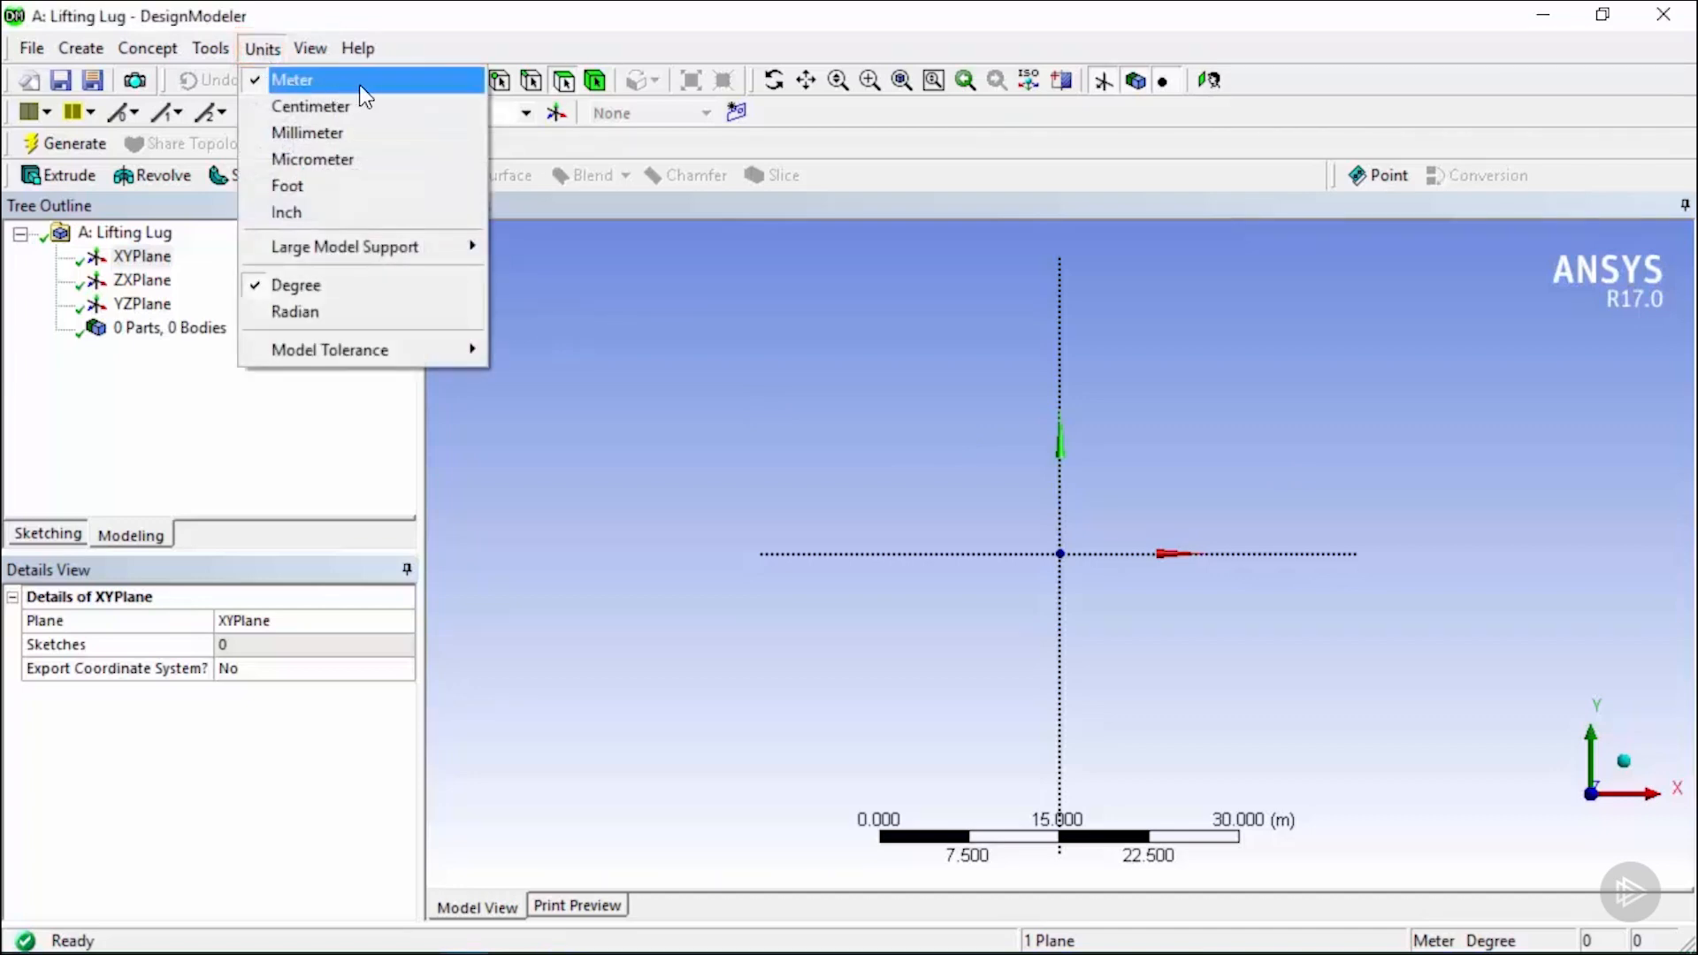
{"action": "left_click", "coordinate": [361, 136]}
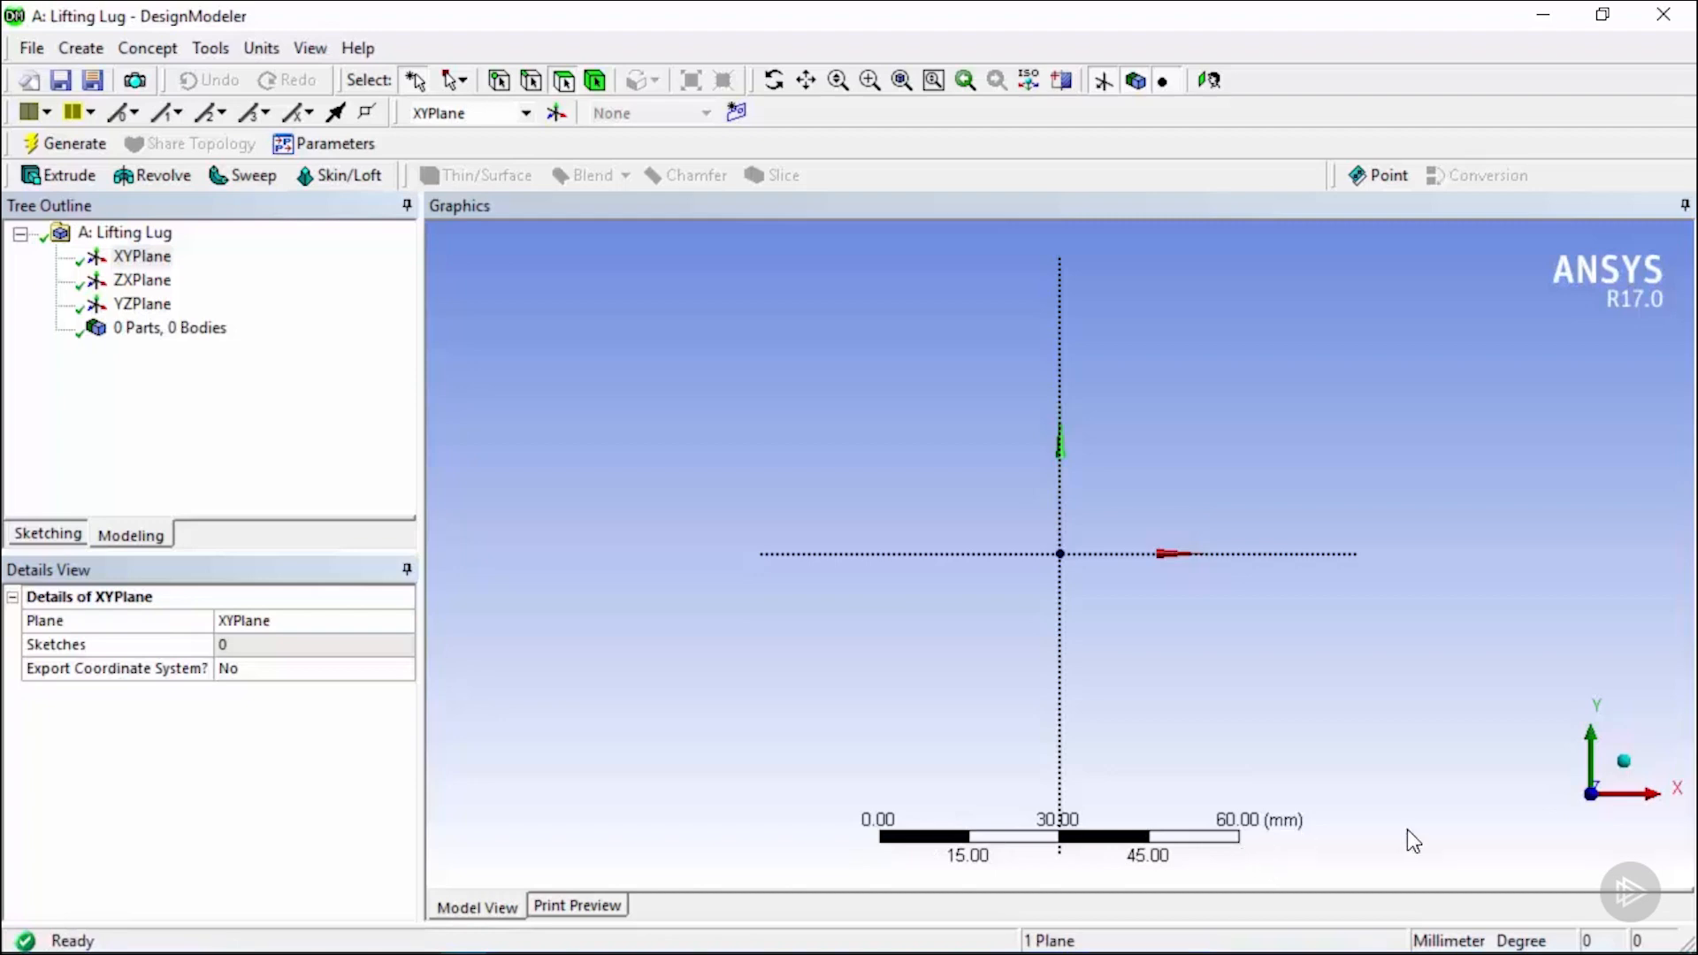
{"action": "scroll", "coordinate": [1267, 683], "scroll_direction": "down", "scroll_amount": 2}
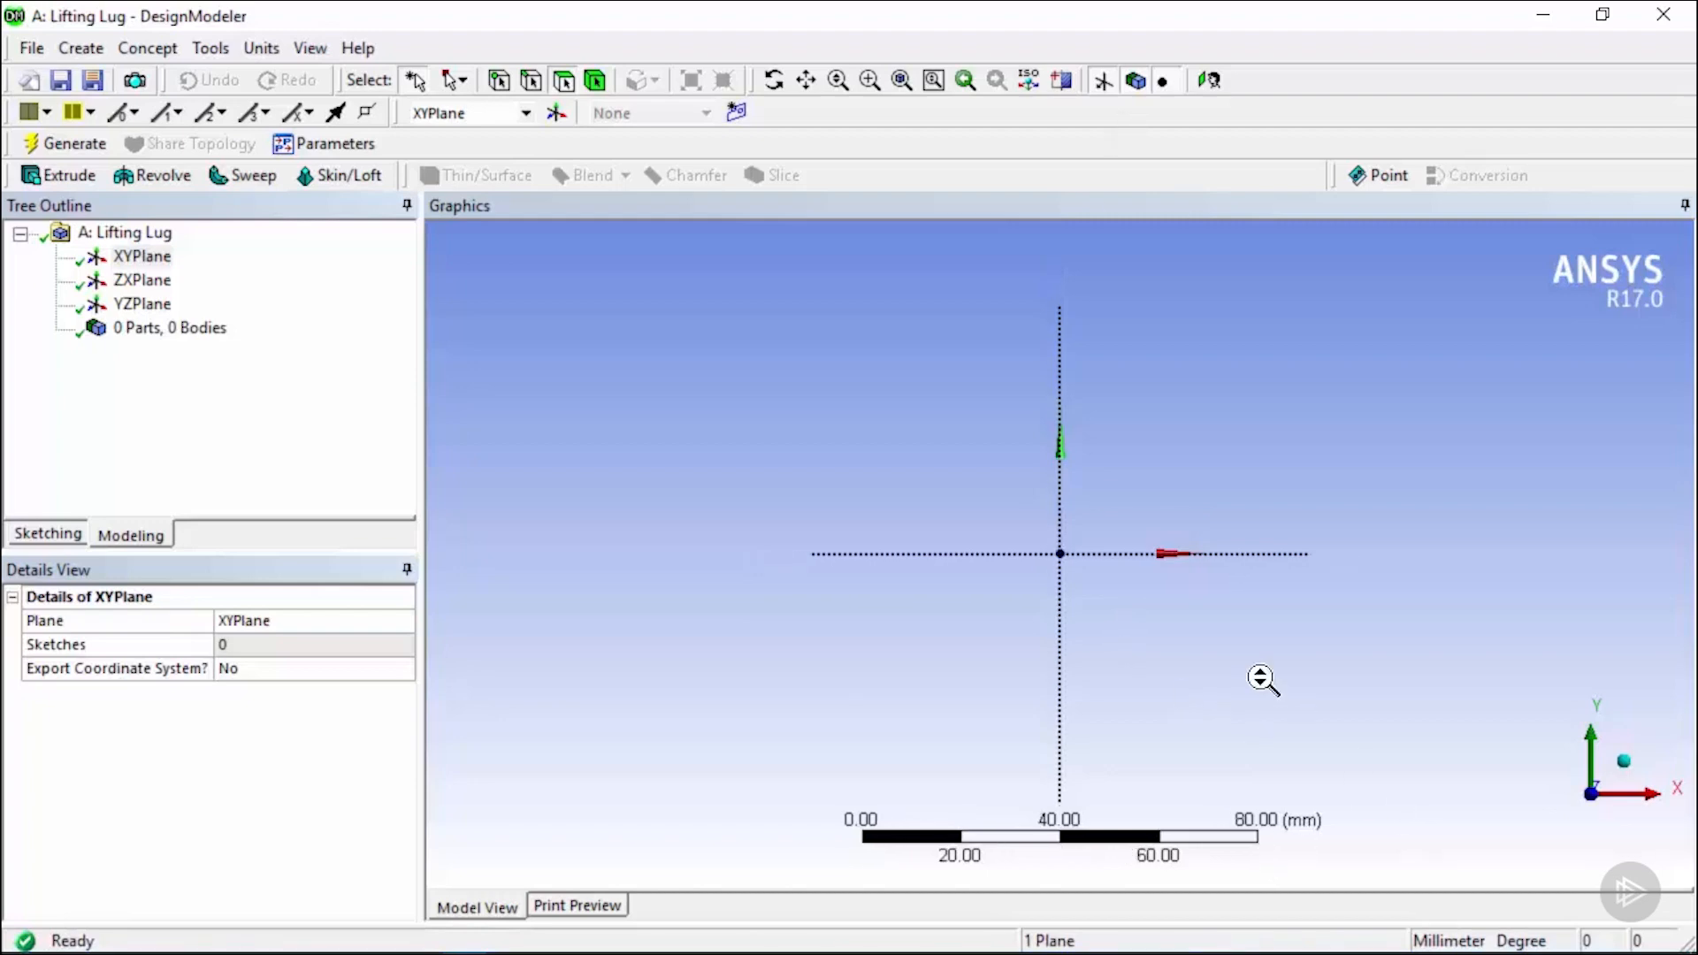
{"action": "scroll", "coordinate": [1256, 679], "scroll_direction": "down", "scroll_amount": 1}
{"action": "scroll", "coordinate": [1261, 696], "scroll_direction": "up", "scroll_amount": 3}
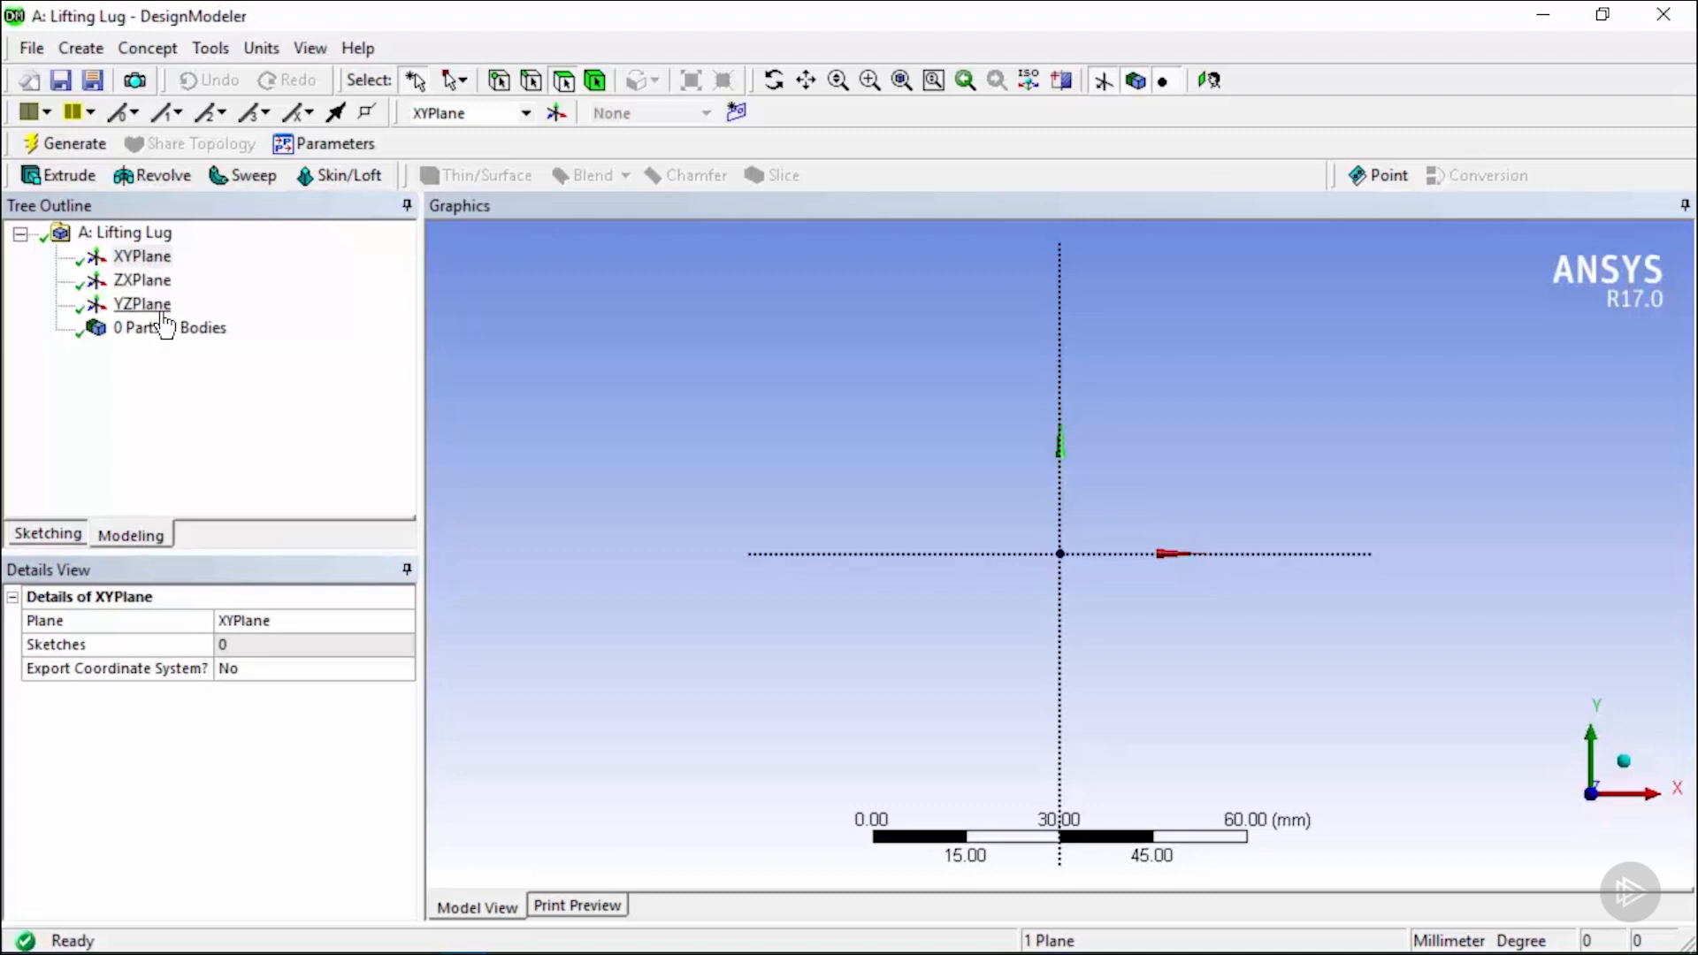
Examine the orientation of the XY, ZX and YZ planes one after another in a tilted view.
{"action": "left_click", "coordinate": [142, 257]}
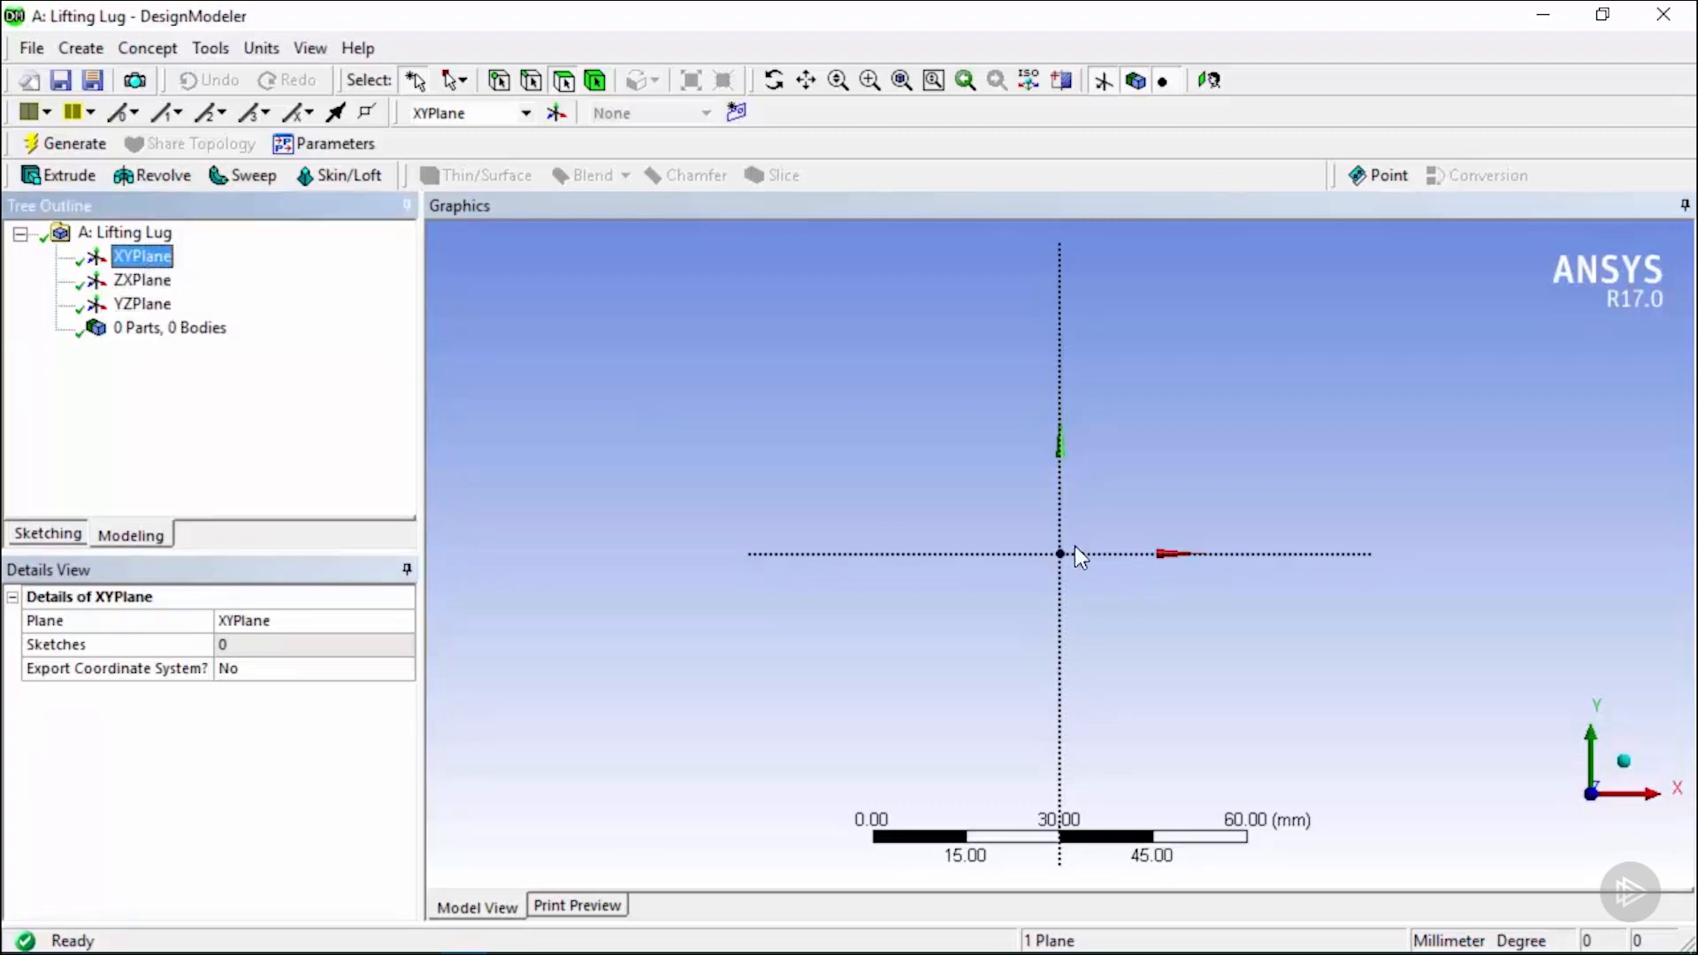
{"action": "middle_click_drag", "start_coordinate": [1249, 538], "coordinate": [1144, 559]}
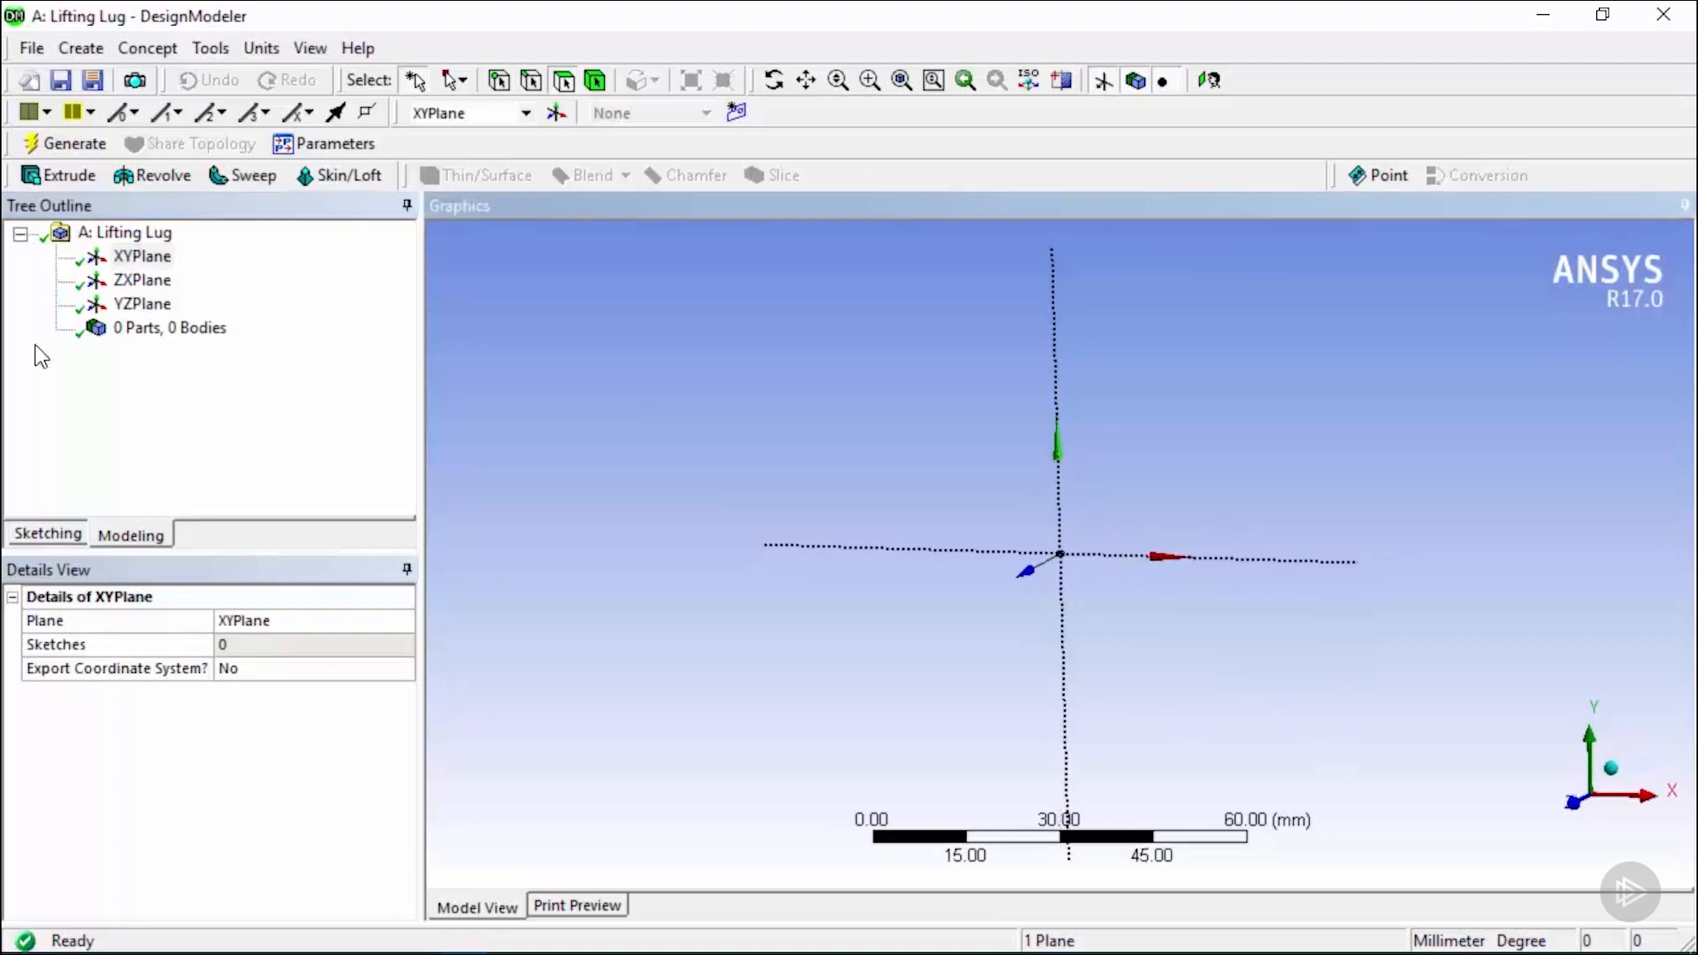
{"action": "left_click", "coordinate": [153, 285]}
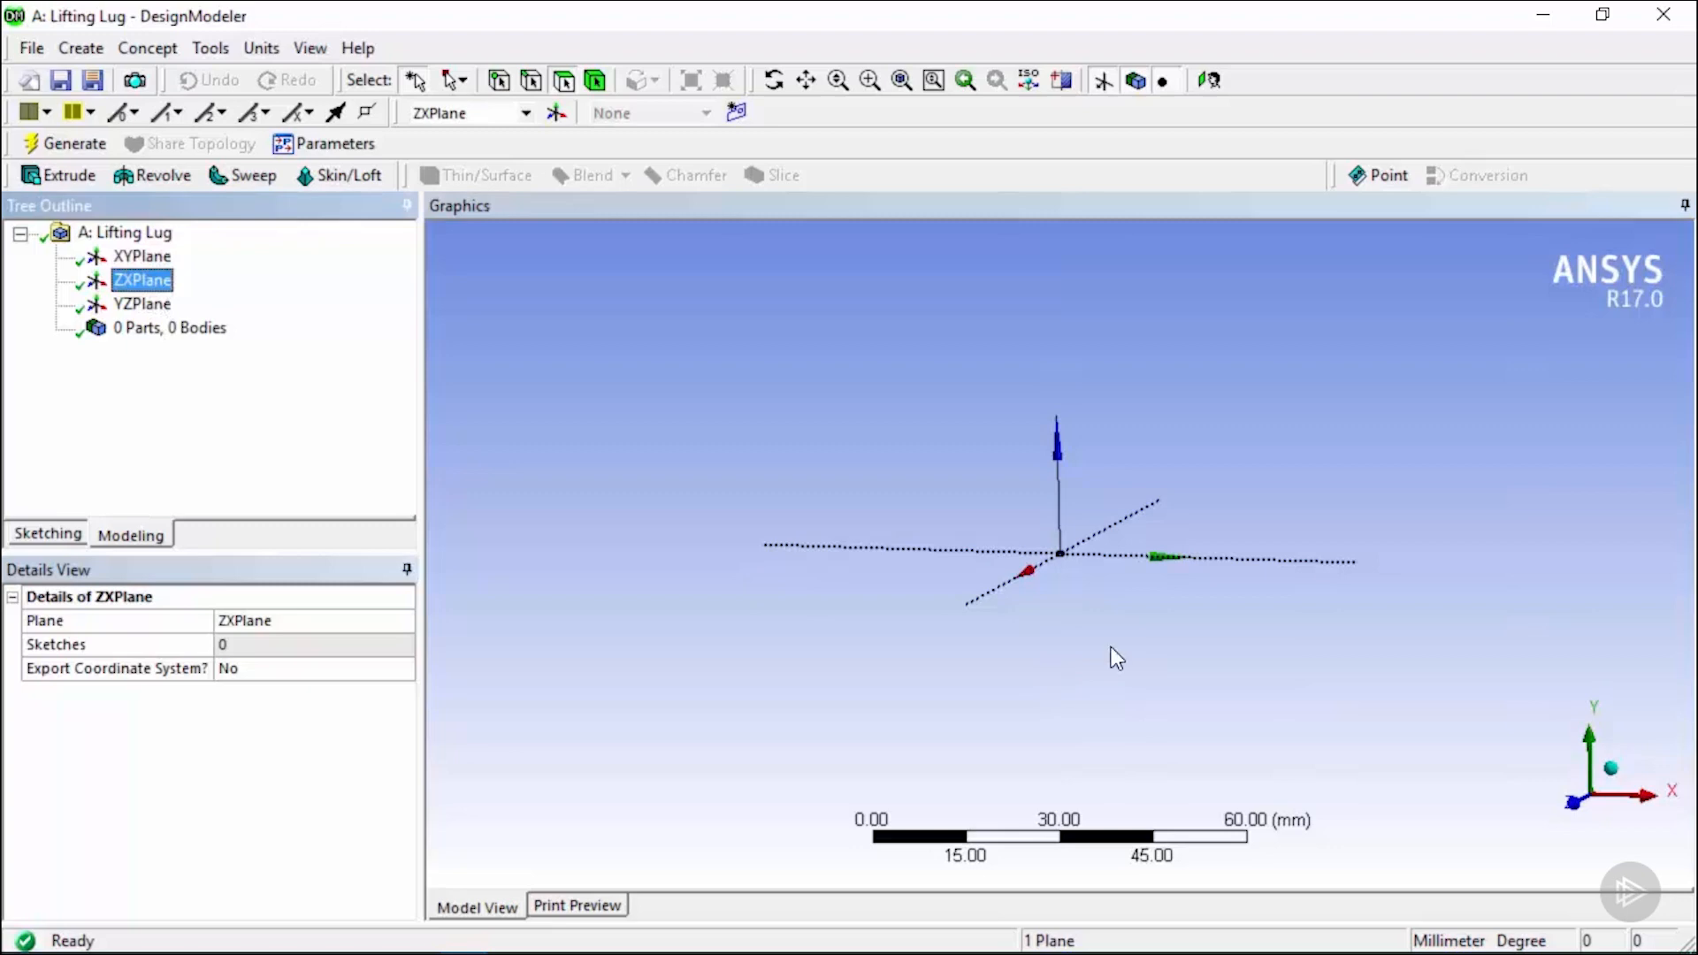
{"action": "left_click", "coordinate": [138, 310]}
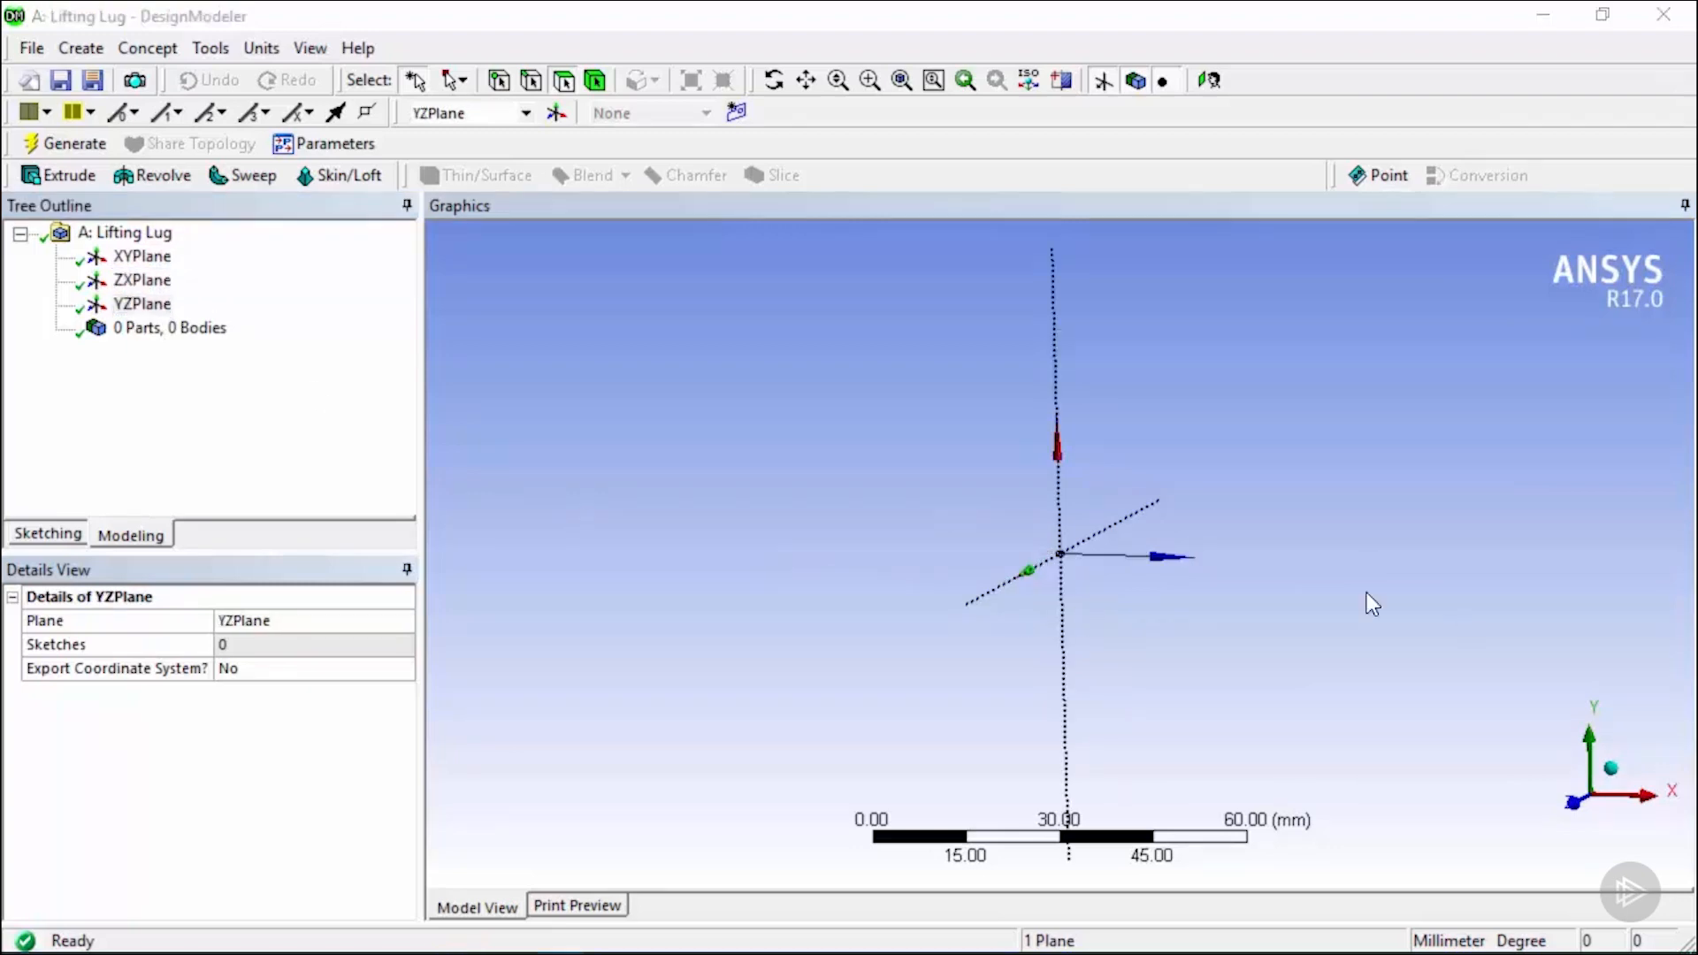
Make the XY plane active, viewed face-on, and switch to sketching with enough room for the full list of drawing tools.
{"action": "left_click", "coordinate": [142, 259]}
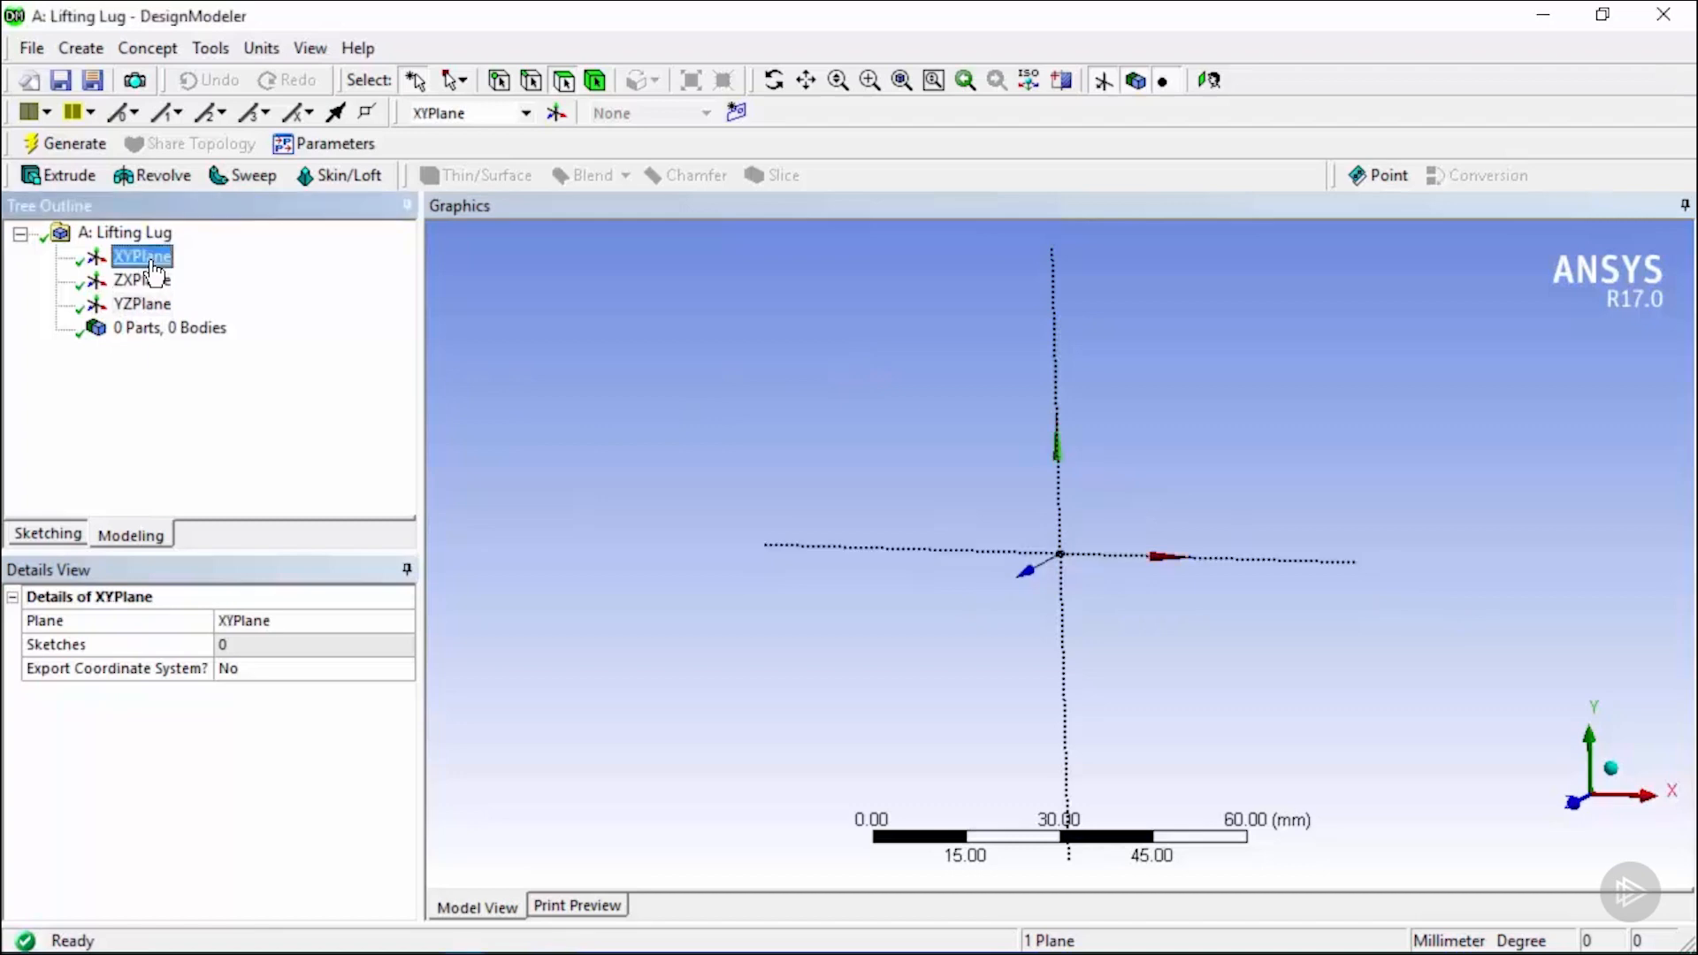
{"action": "left_click", "coordinate": [1219, 90]}
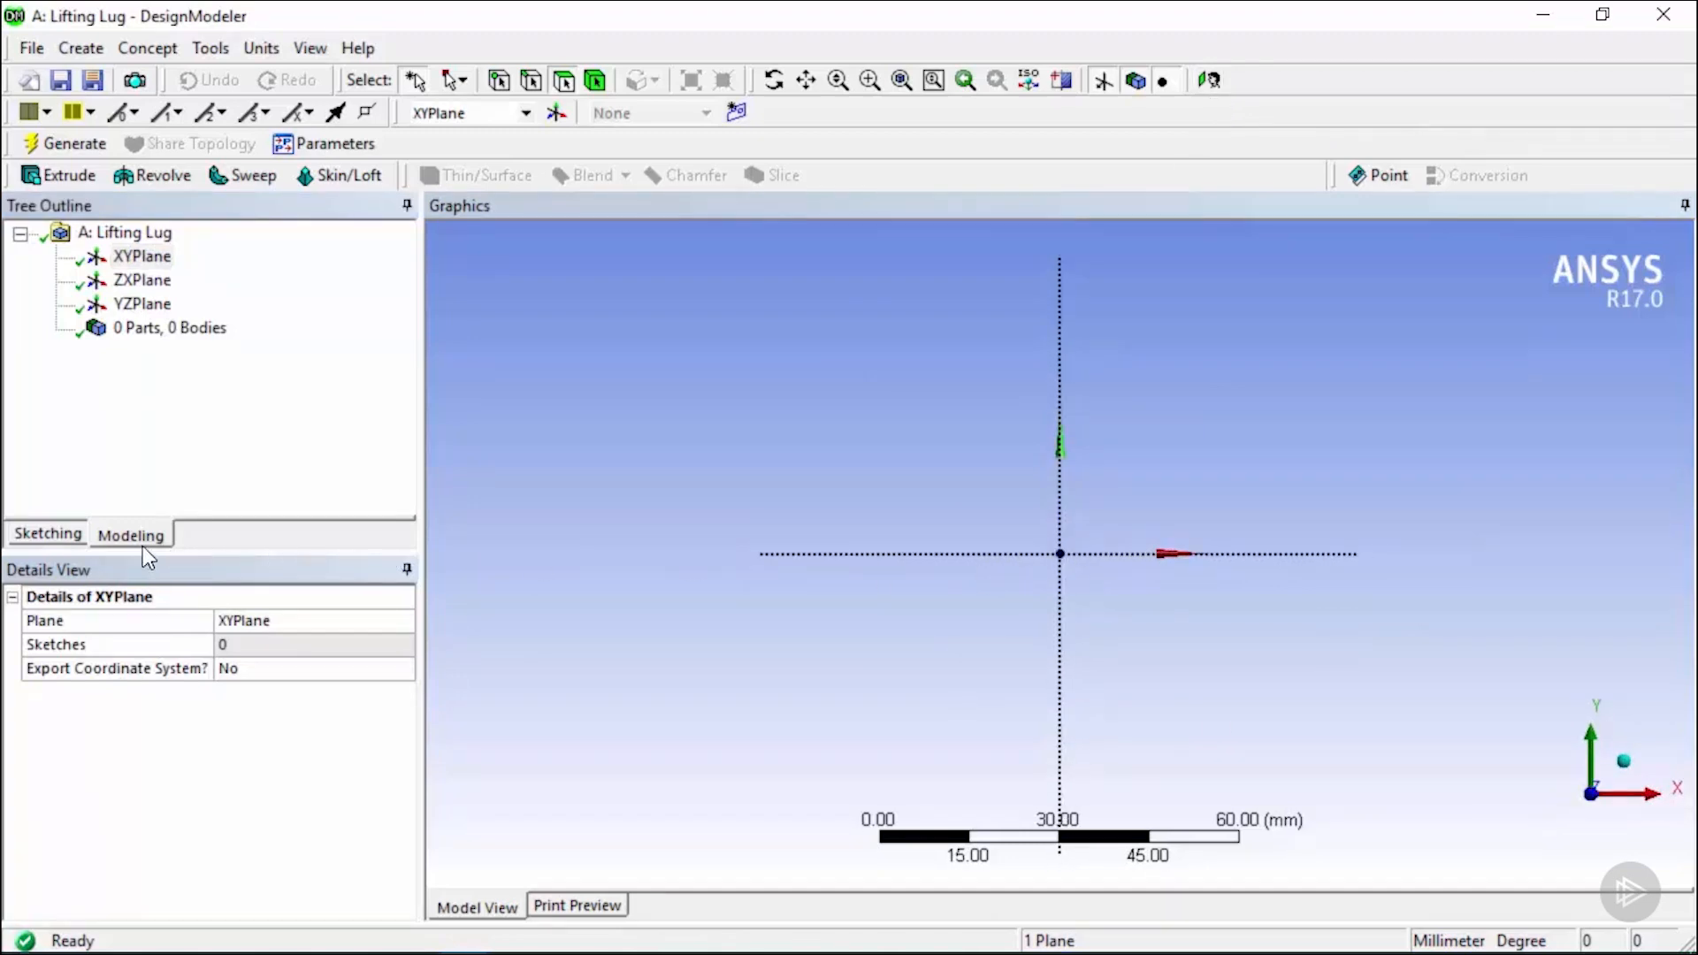
{"action": "left_click", "coordinate": [71, 539]}
{"action": "mouse_move", "coordinate": [243, 551]}
{"action": "left_mouse_down"}
{"action": "mouse_move", "coordinate": [258, 793]}
{"action": "mouse_move", "coordinate": [258, 743]}
{"action": "left_mouse_up"}
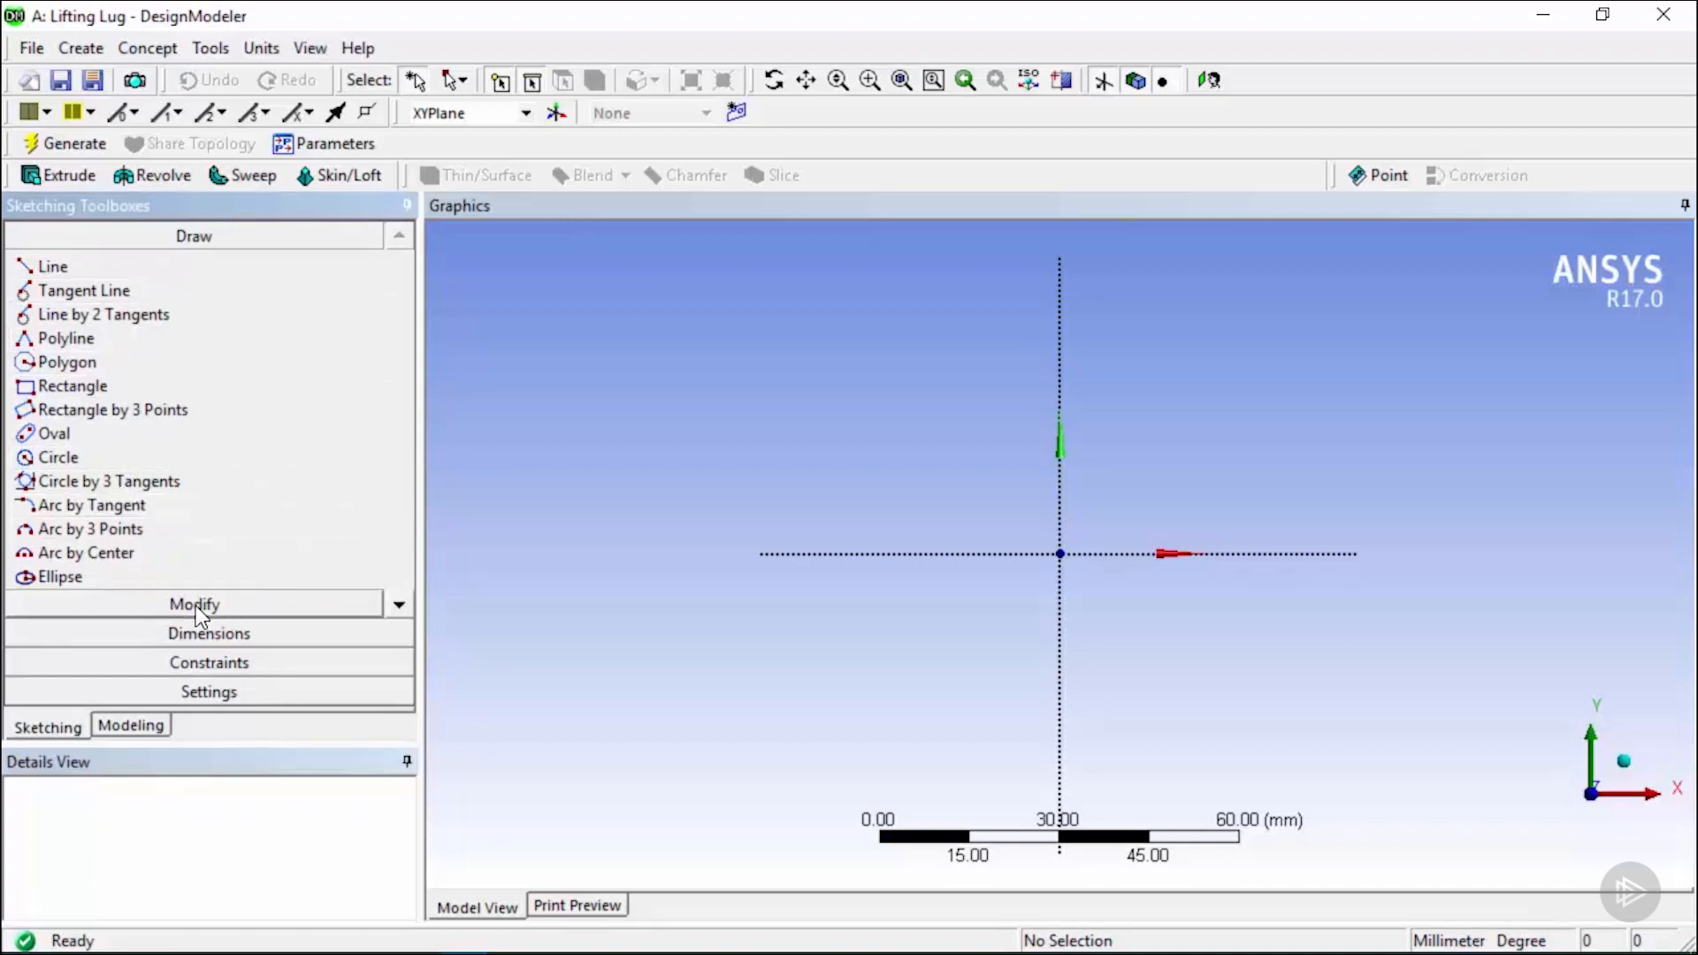
Review the sketching tools for modifying, dimensioning and constraining, as well as the grid settings.
{"action": "left_click", "coordinate": [257, 602]}
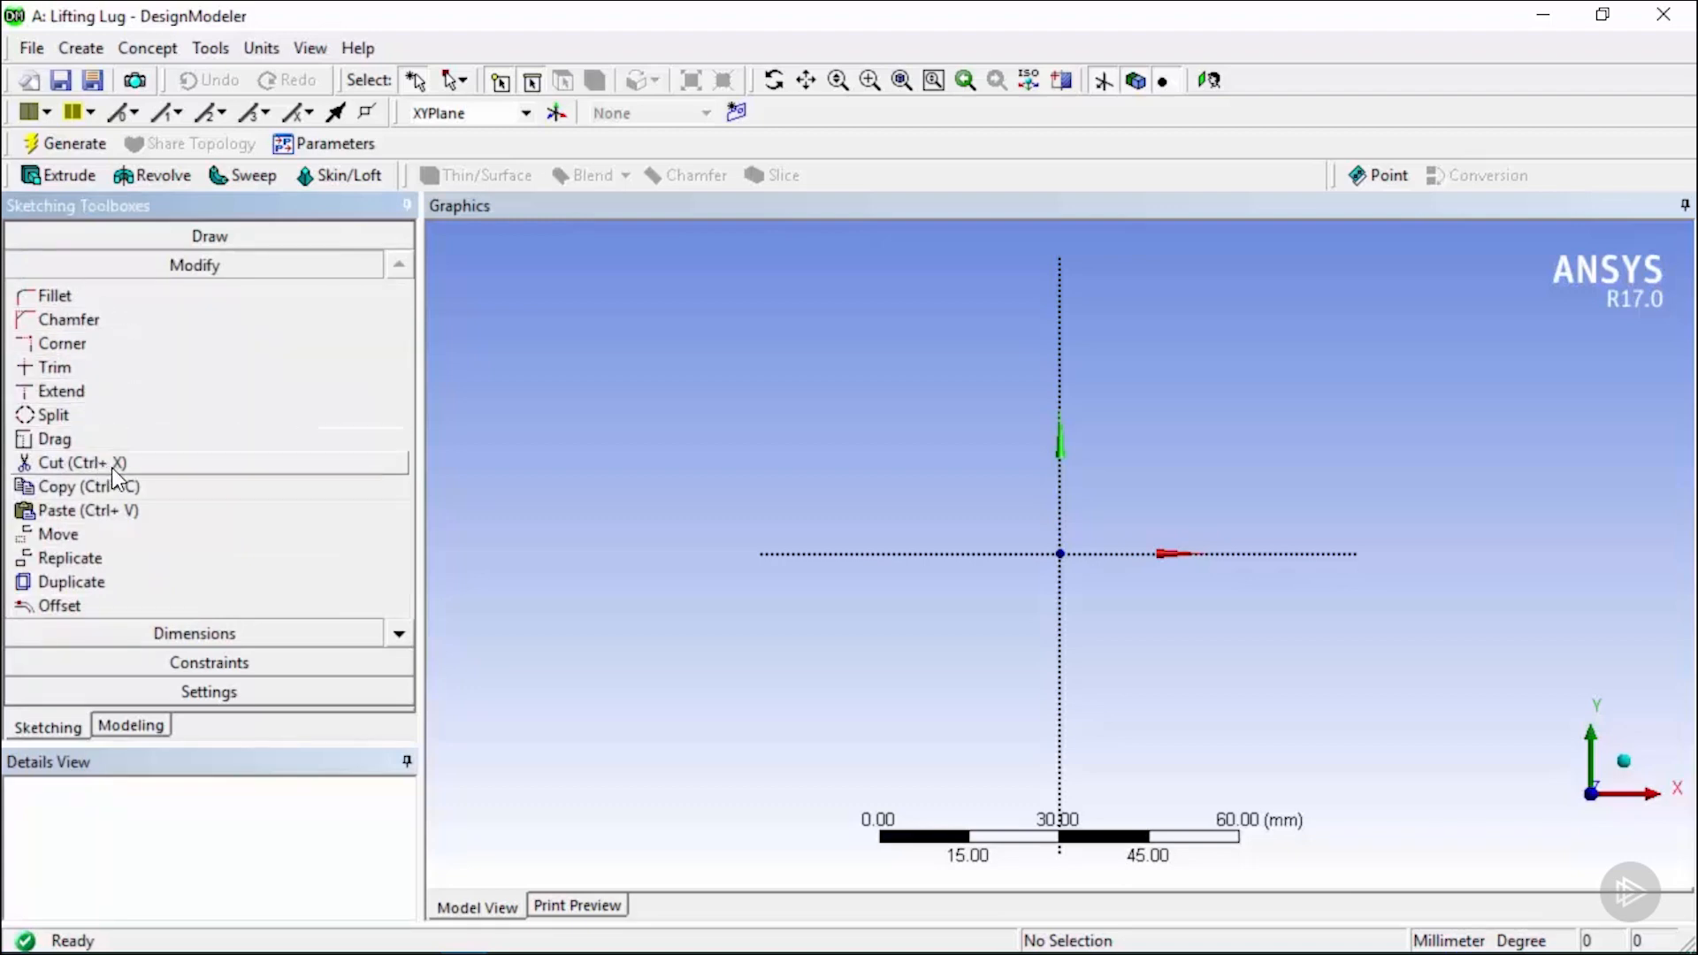
{"action": "left_click", "coordinate": [275, 633]}
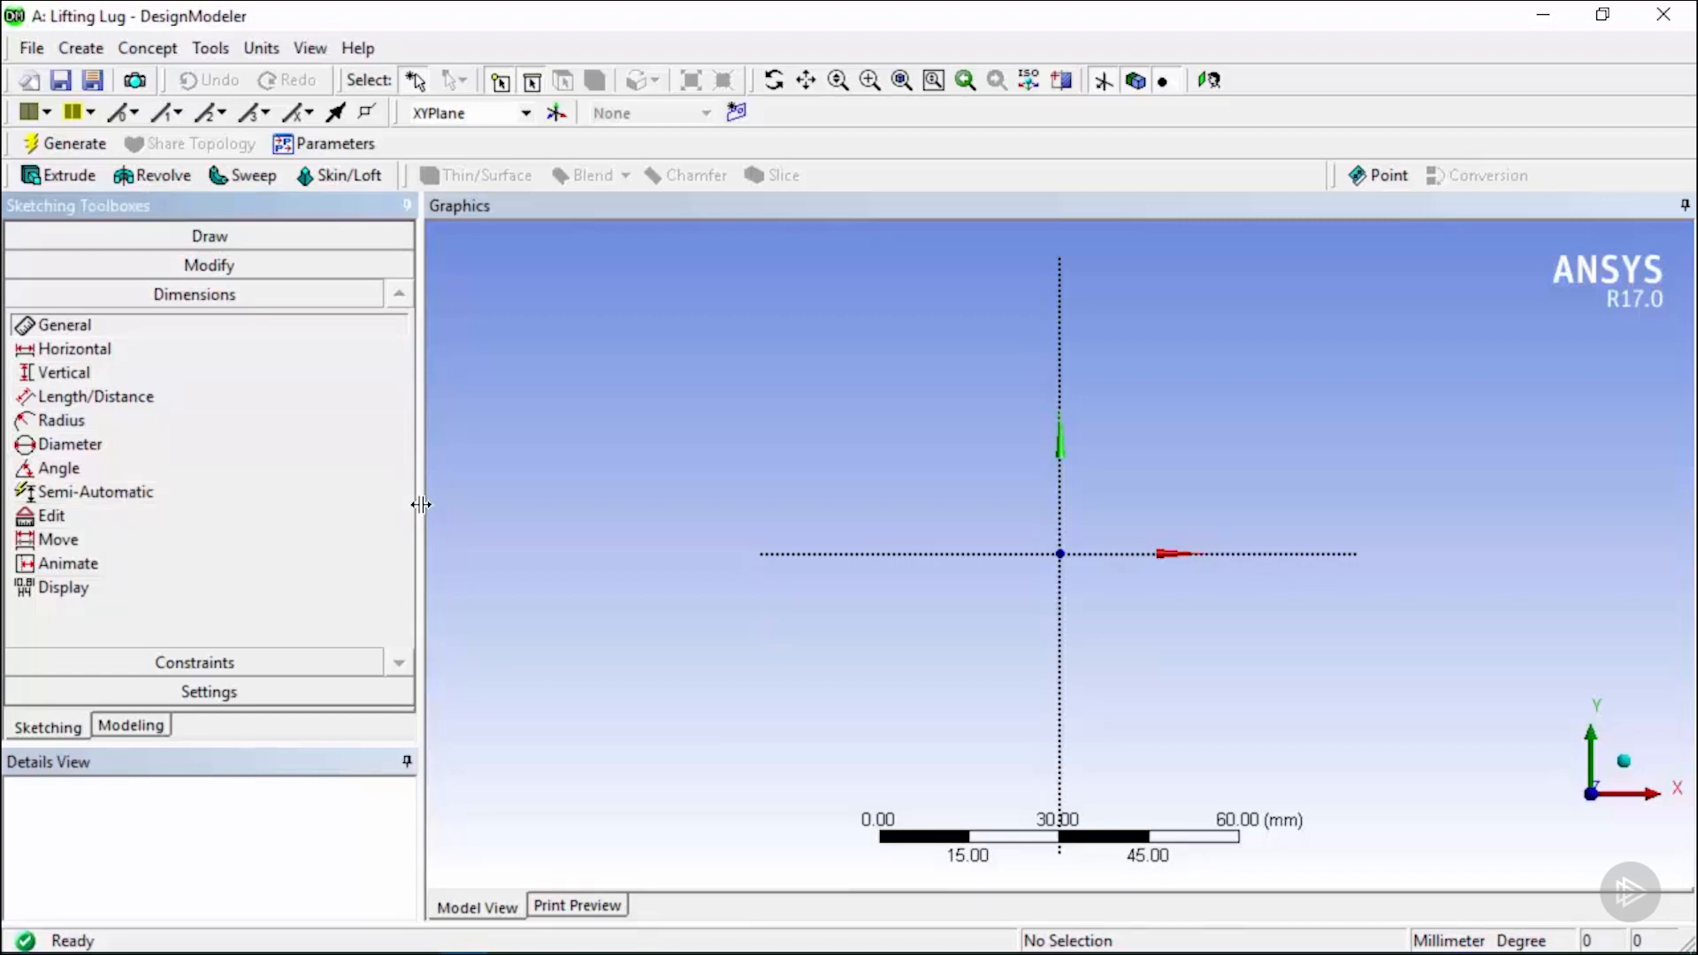
{"action": "left_click", "coordinate": [278, 668]}
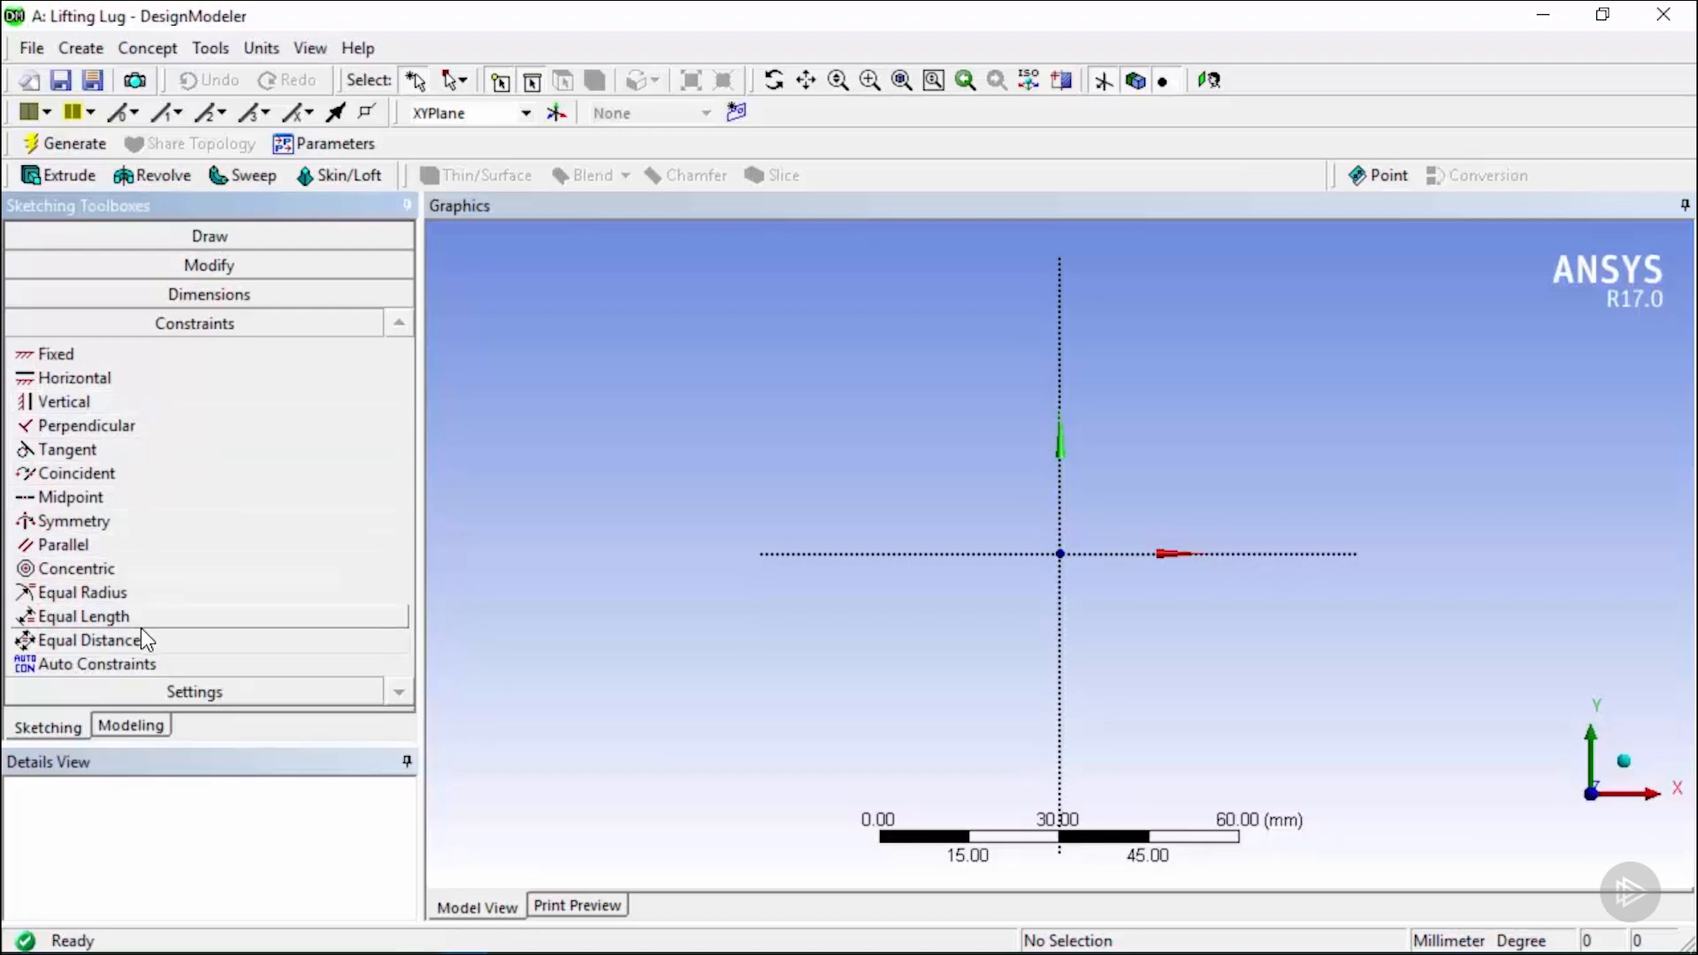
{"action": "left_click", "coordinate": [284, 697]}
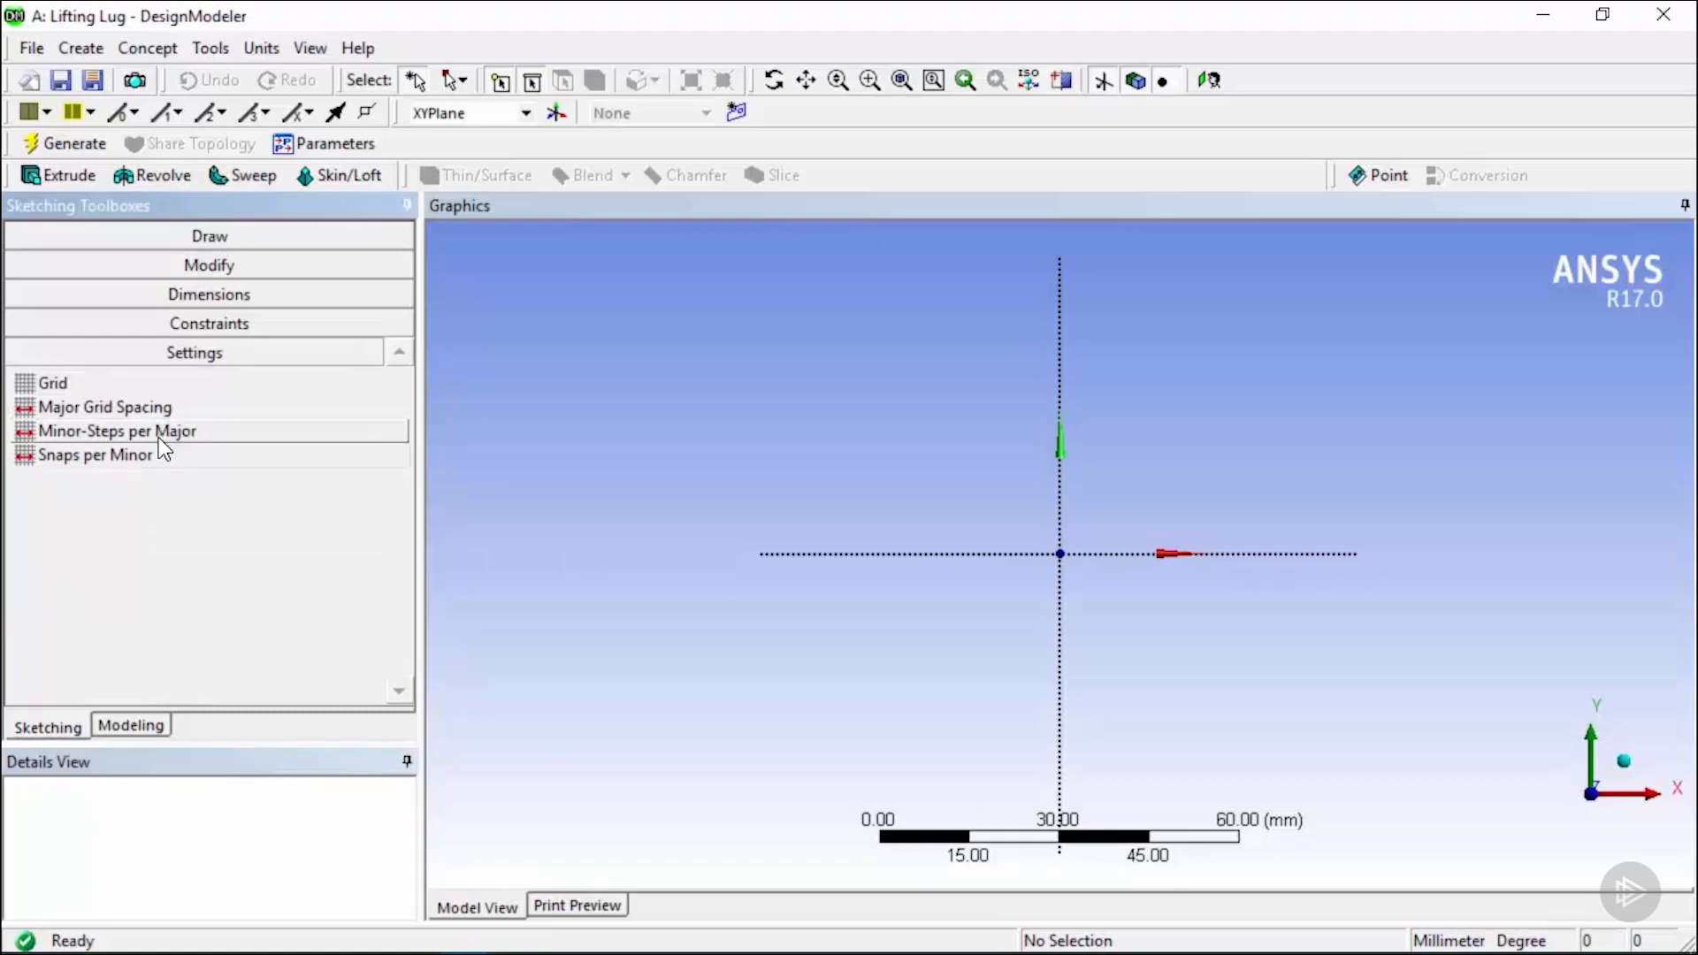
Show the sketch grid in 2D and turn on snapping to it.
{"action": "left_click", "coordinate": [101, 389]}
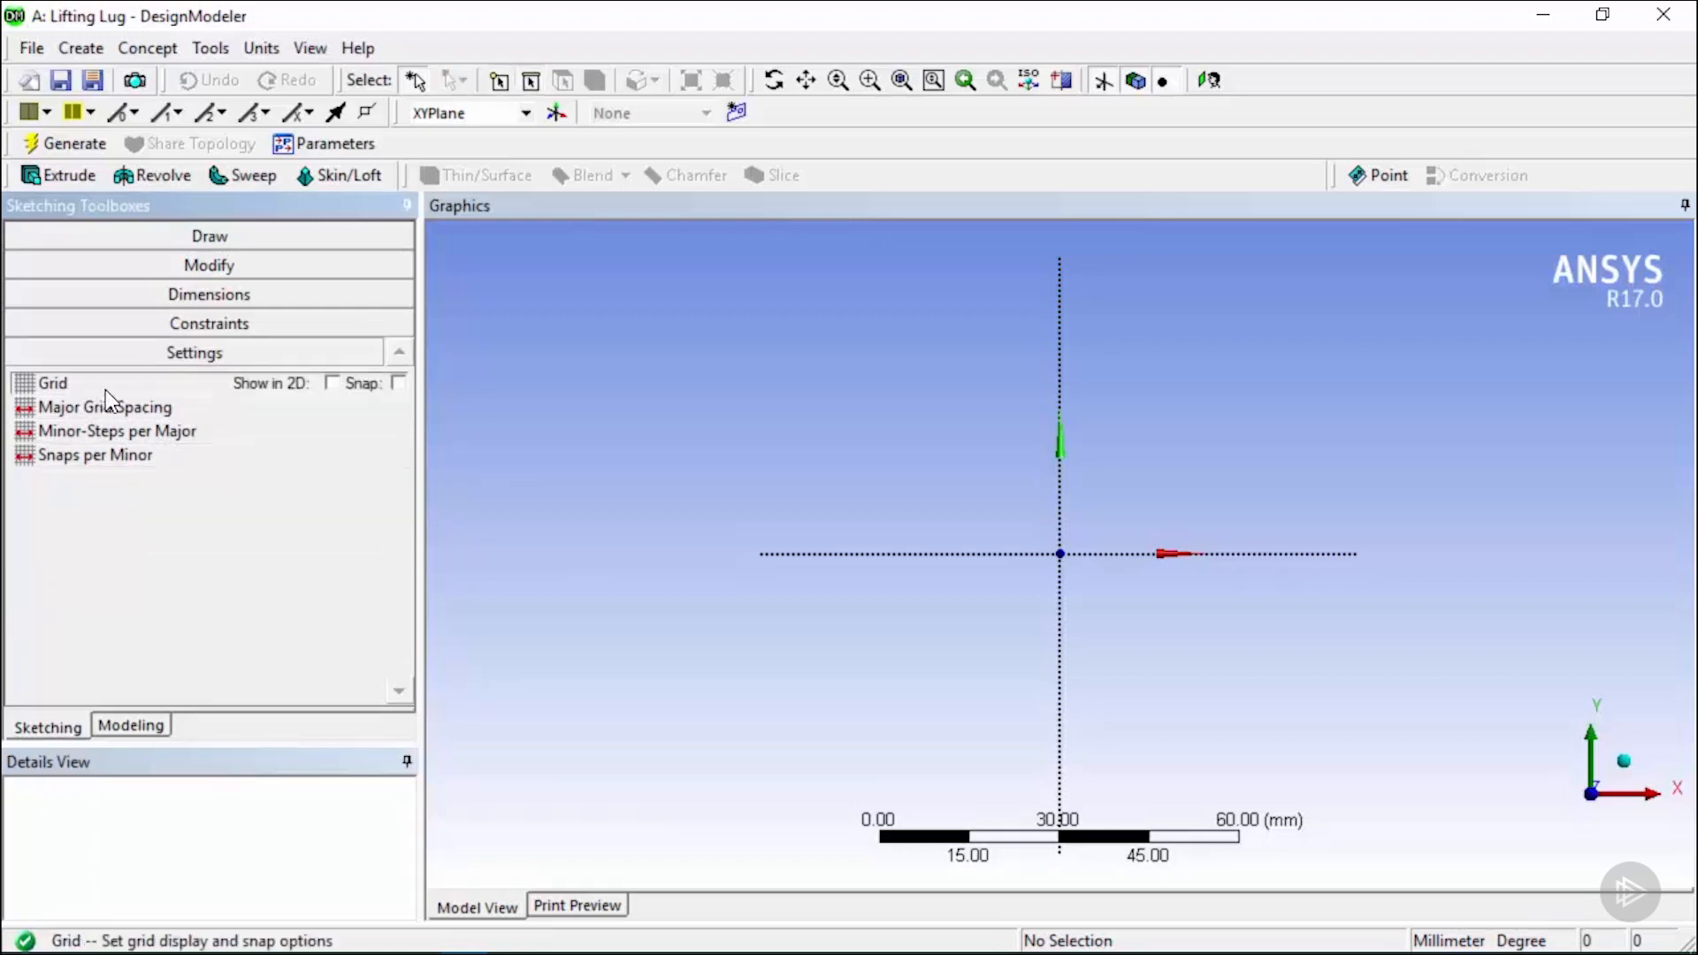
{"action": "left_click", "coordinate": [333, 384]}
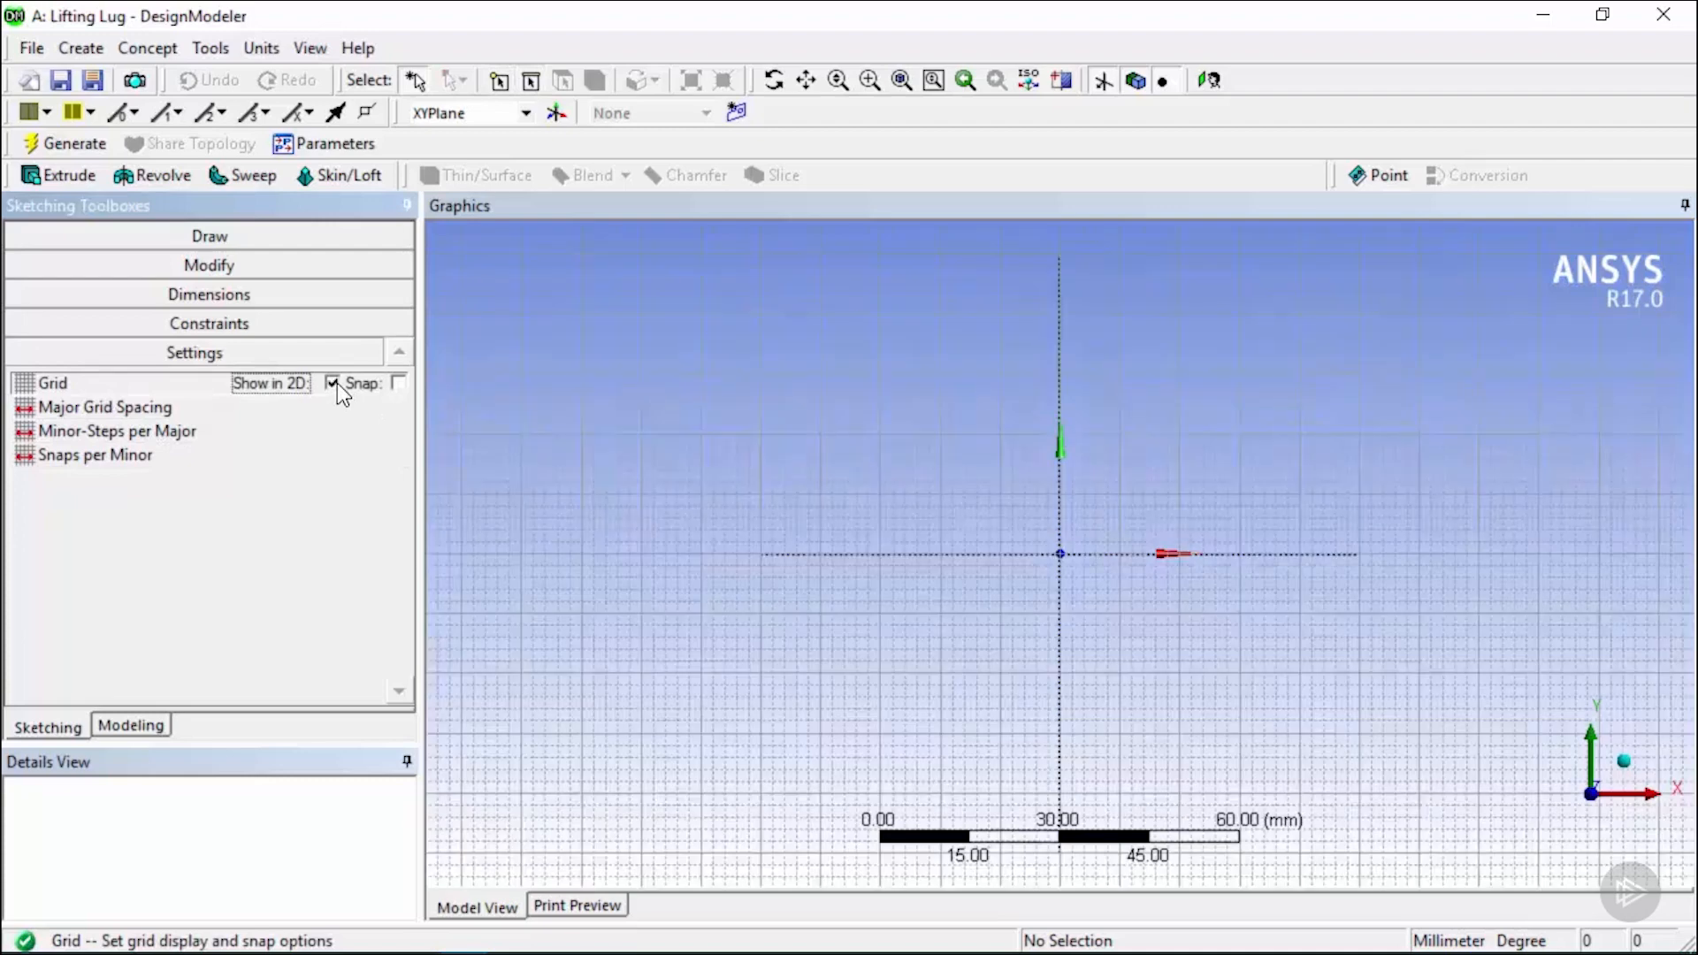
{"action": "left_click", "coordinate": [399, 383]}
Sketch a rectangle about 54 mm wide and 30 mm high enclosing the origin of the XY plane.
{"action": "left_click", "coordinate": [279, 237]}
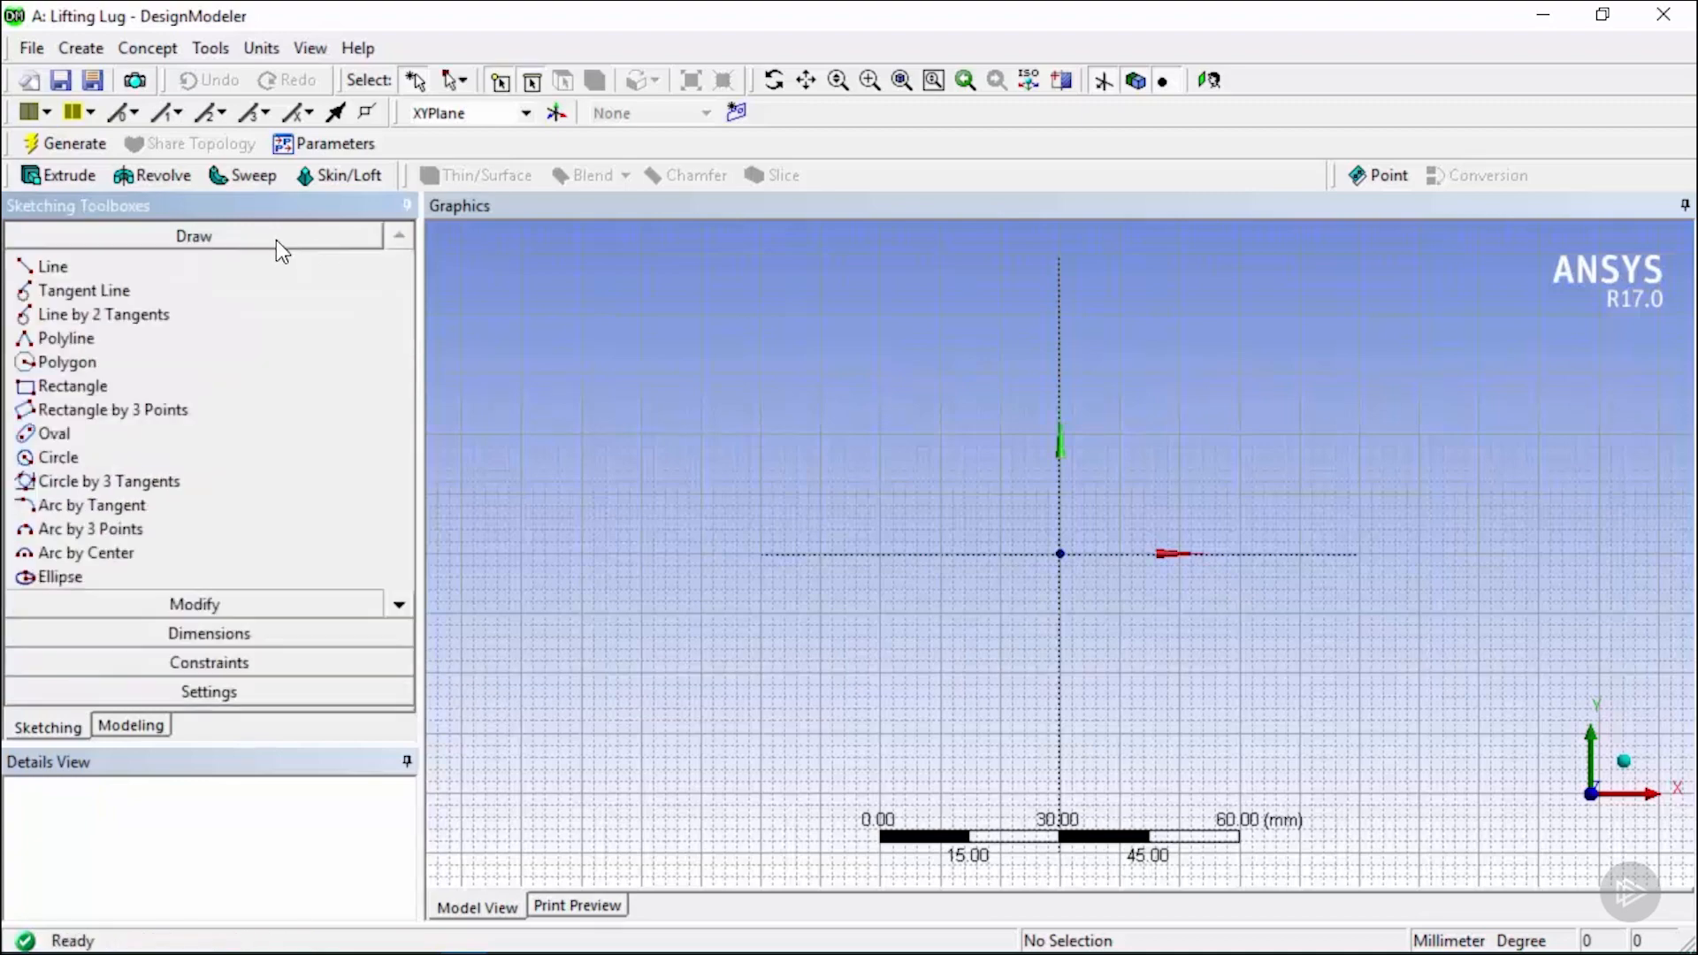
{"action": "scroll", "coordinate": [1069, 674], "scroll_direction": "up", "scroll_amount": 3}
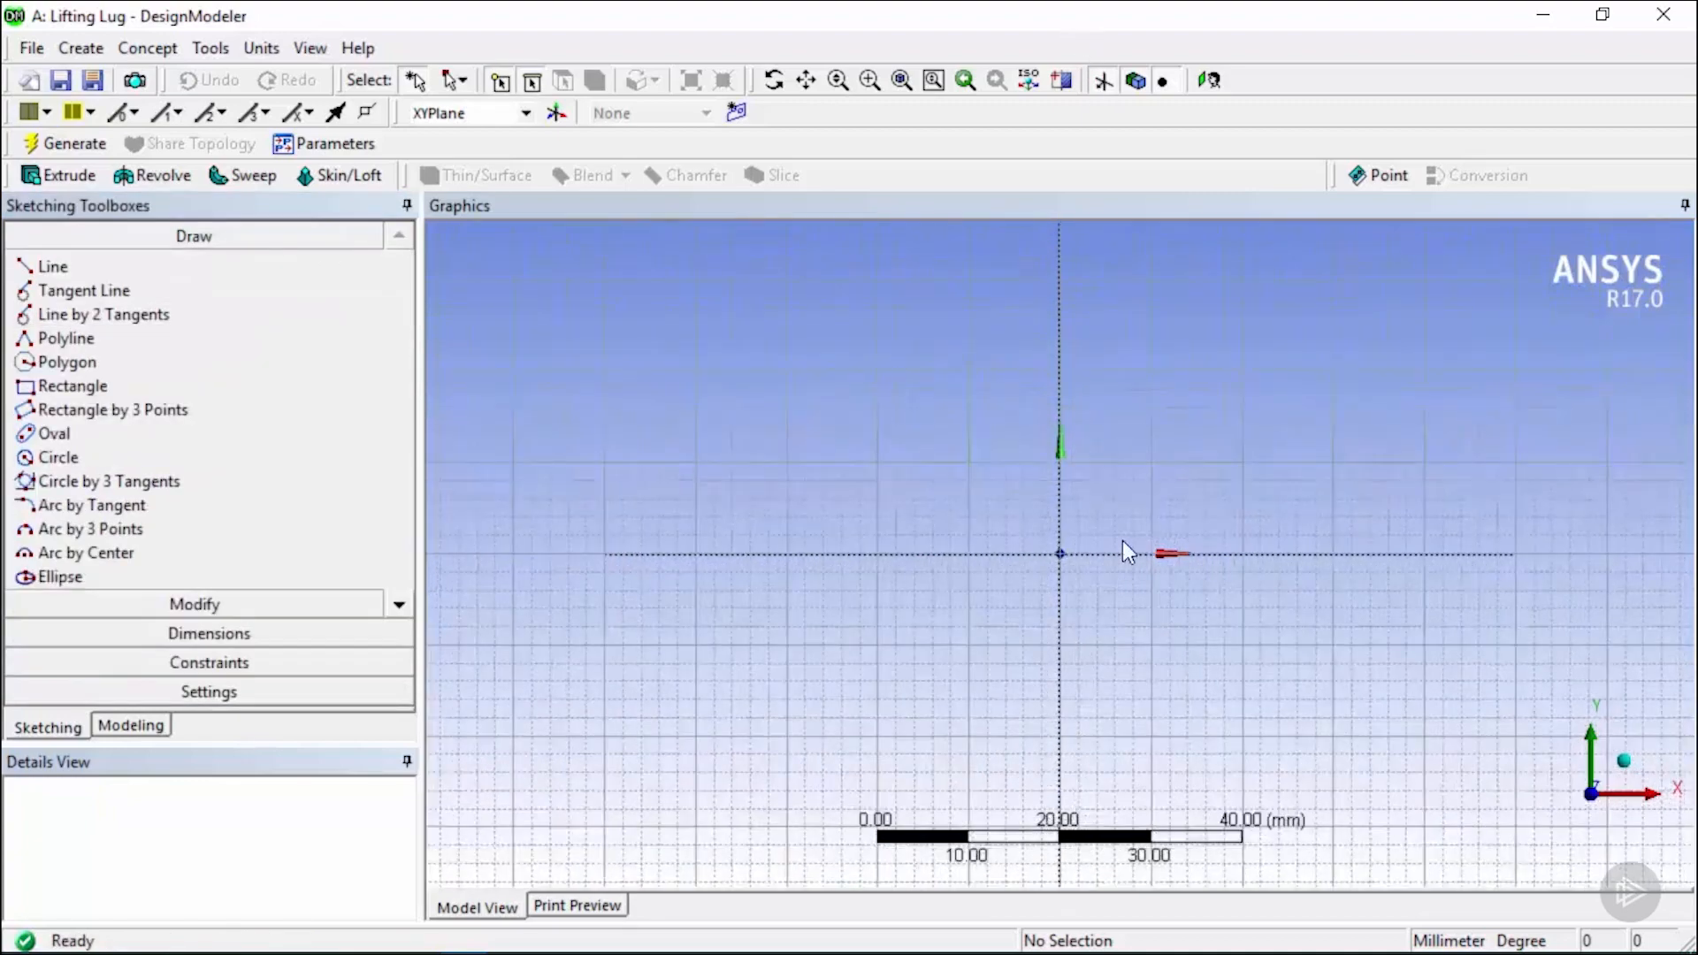
{"action": "left_click", "coordinate": [148, 385]}
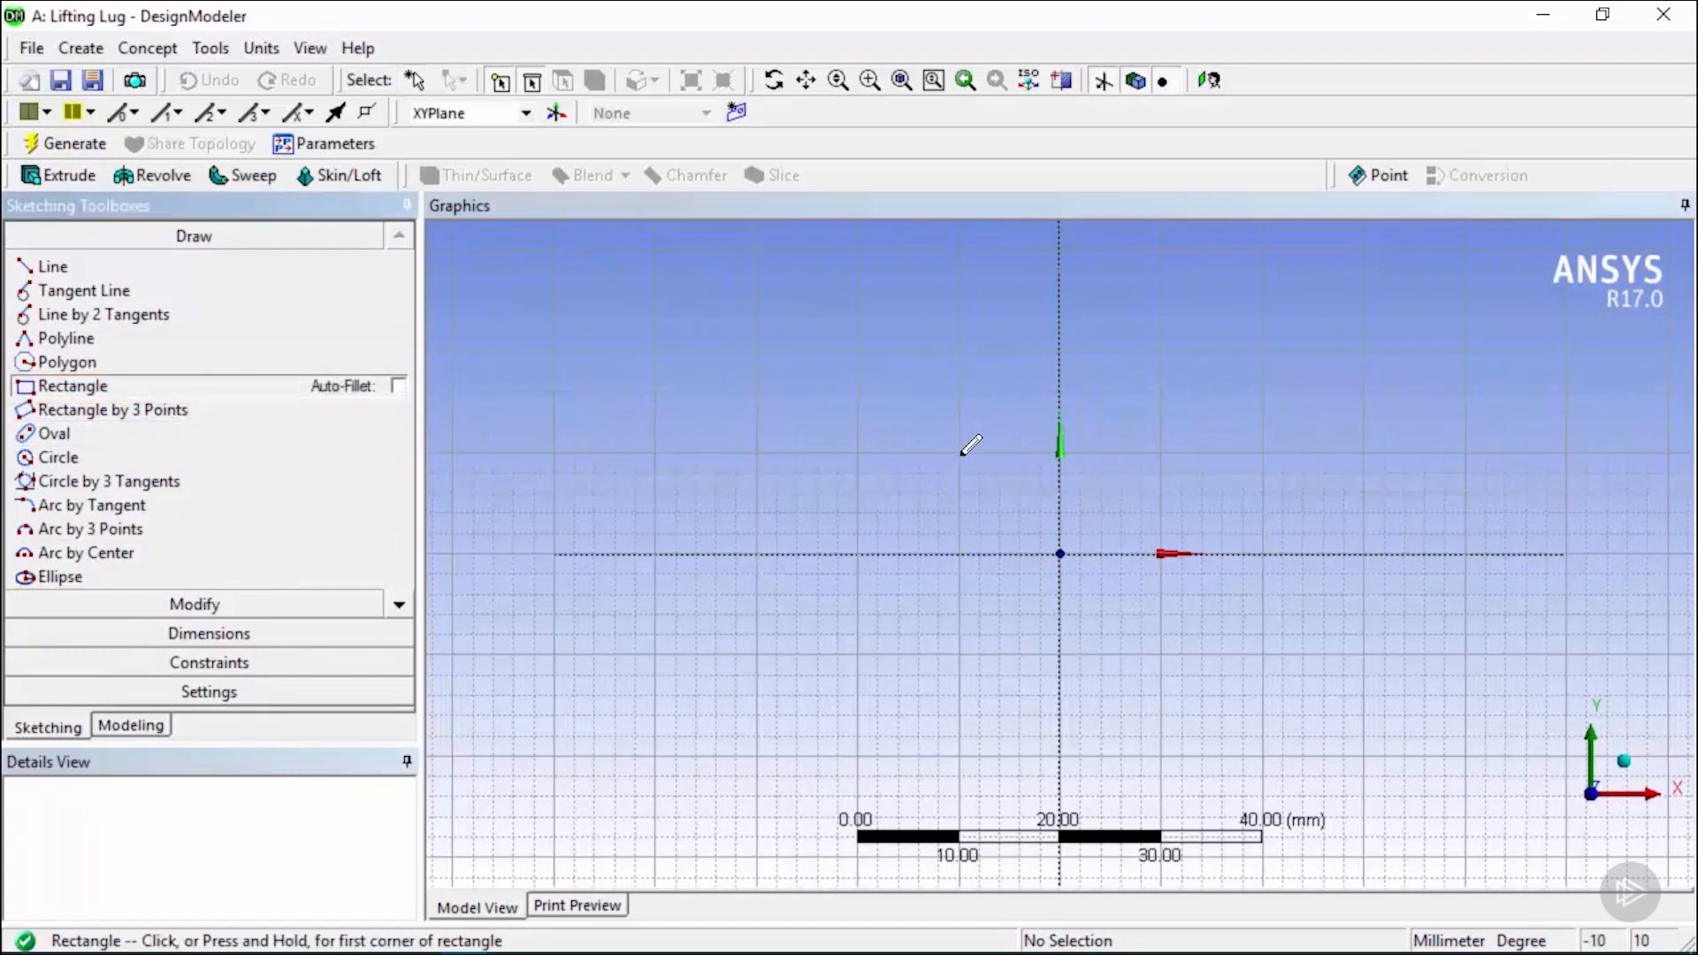
{"action": "left_click", "coordinate": [869, 343]}
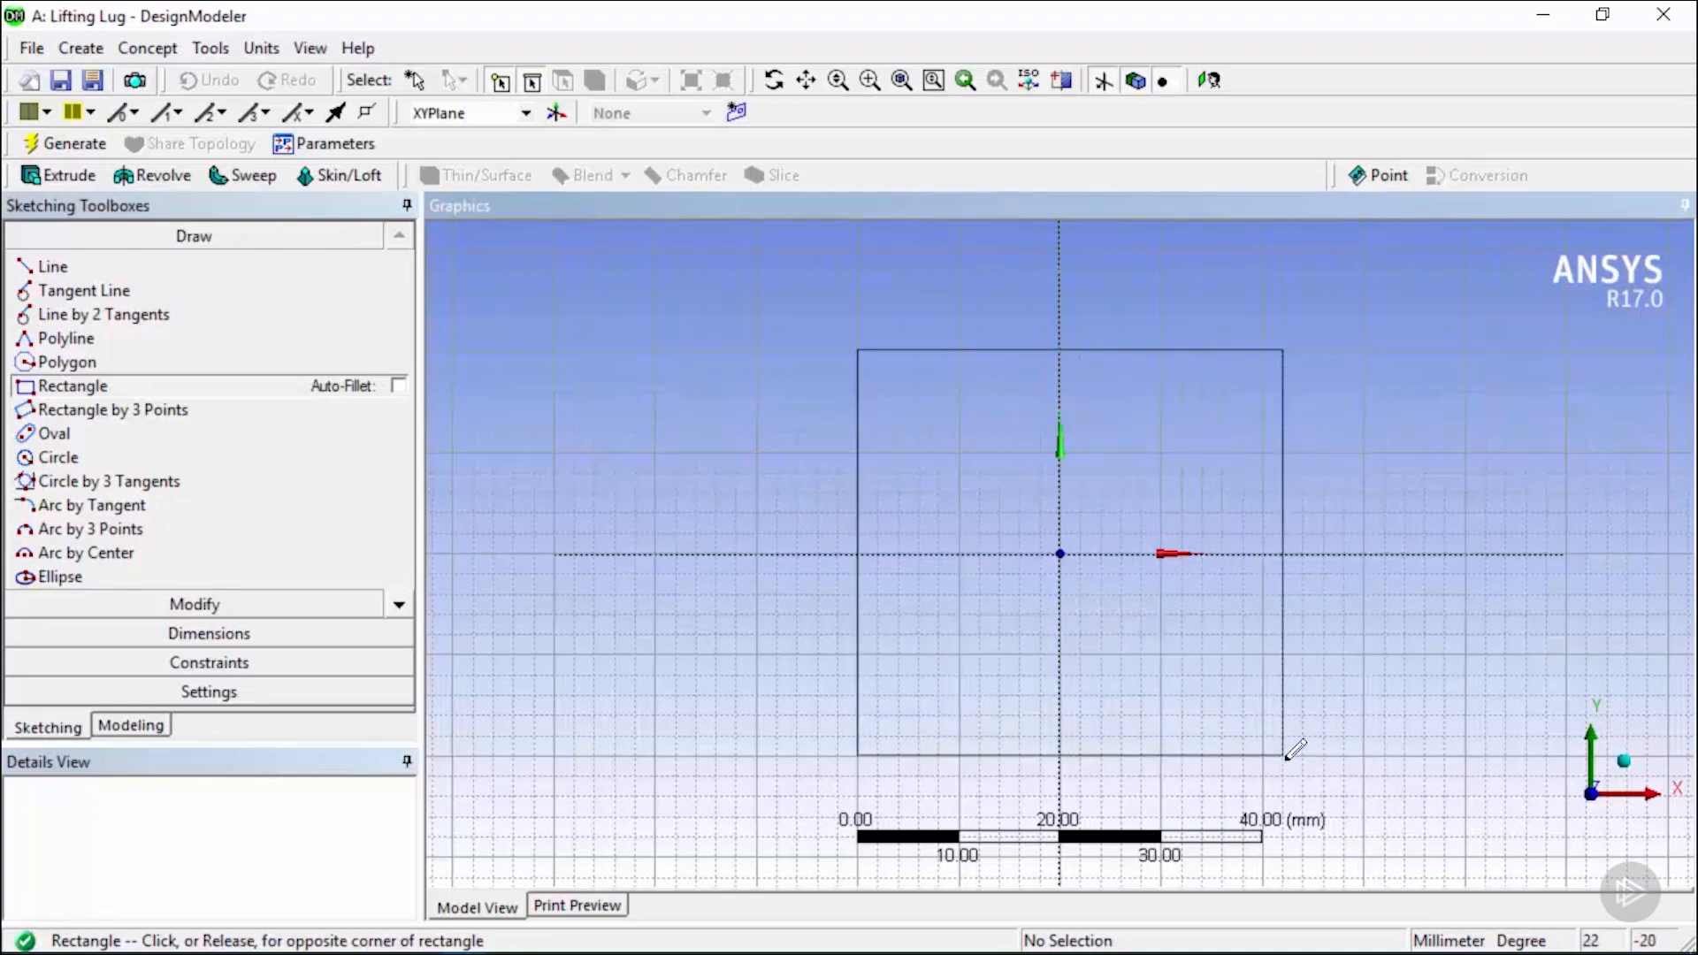
{"action": "left_click", "coordinate": [1404, 655]}
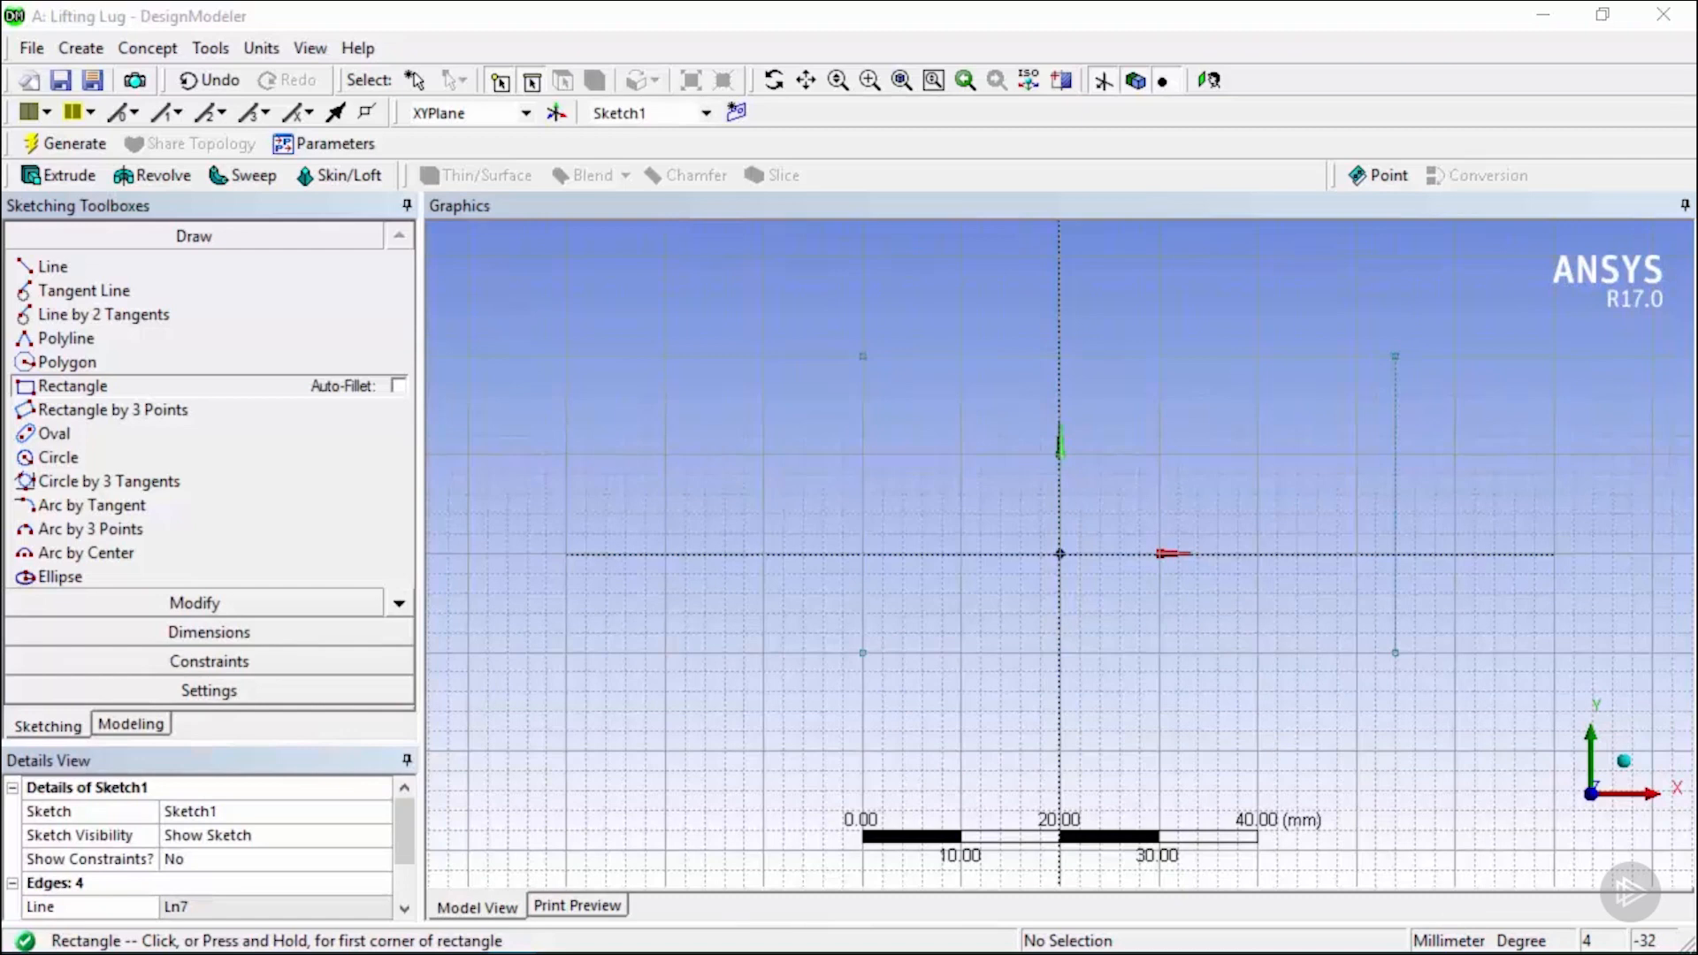
Add semi-automatic dimensions for the rectangle's height and width, its right edge's distance from the Y axis and its lower edge's from the X axis.
{"action": "left_click", "coordinate": [273, 635]}
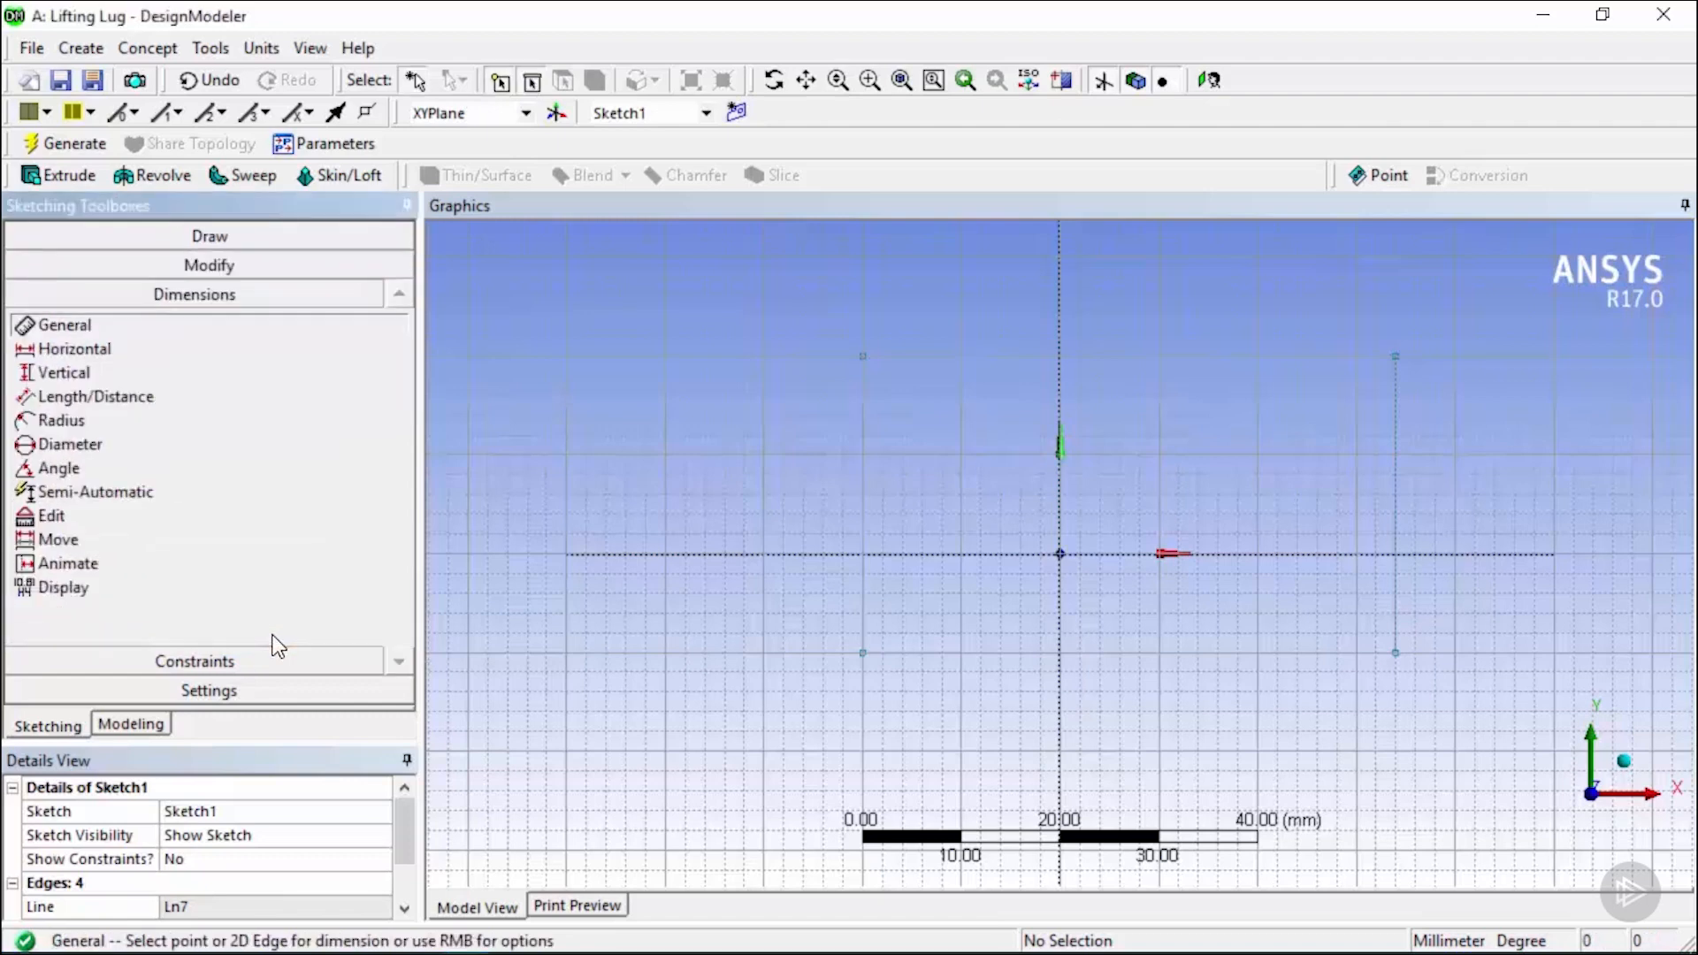
{"action": "left_click", "coordinate": [189, 492]}
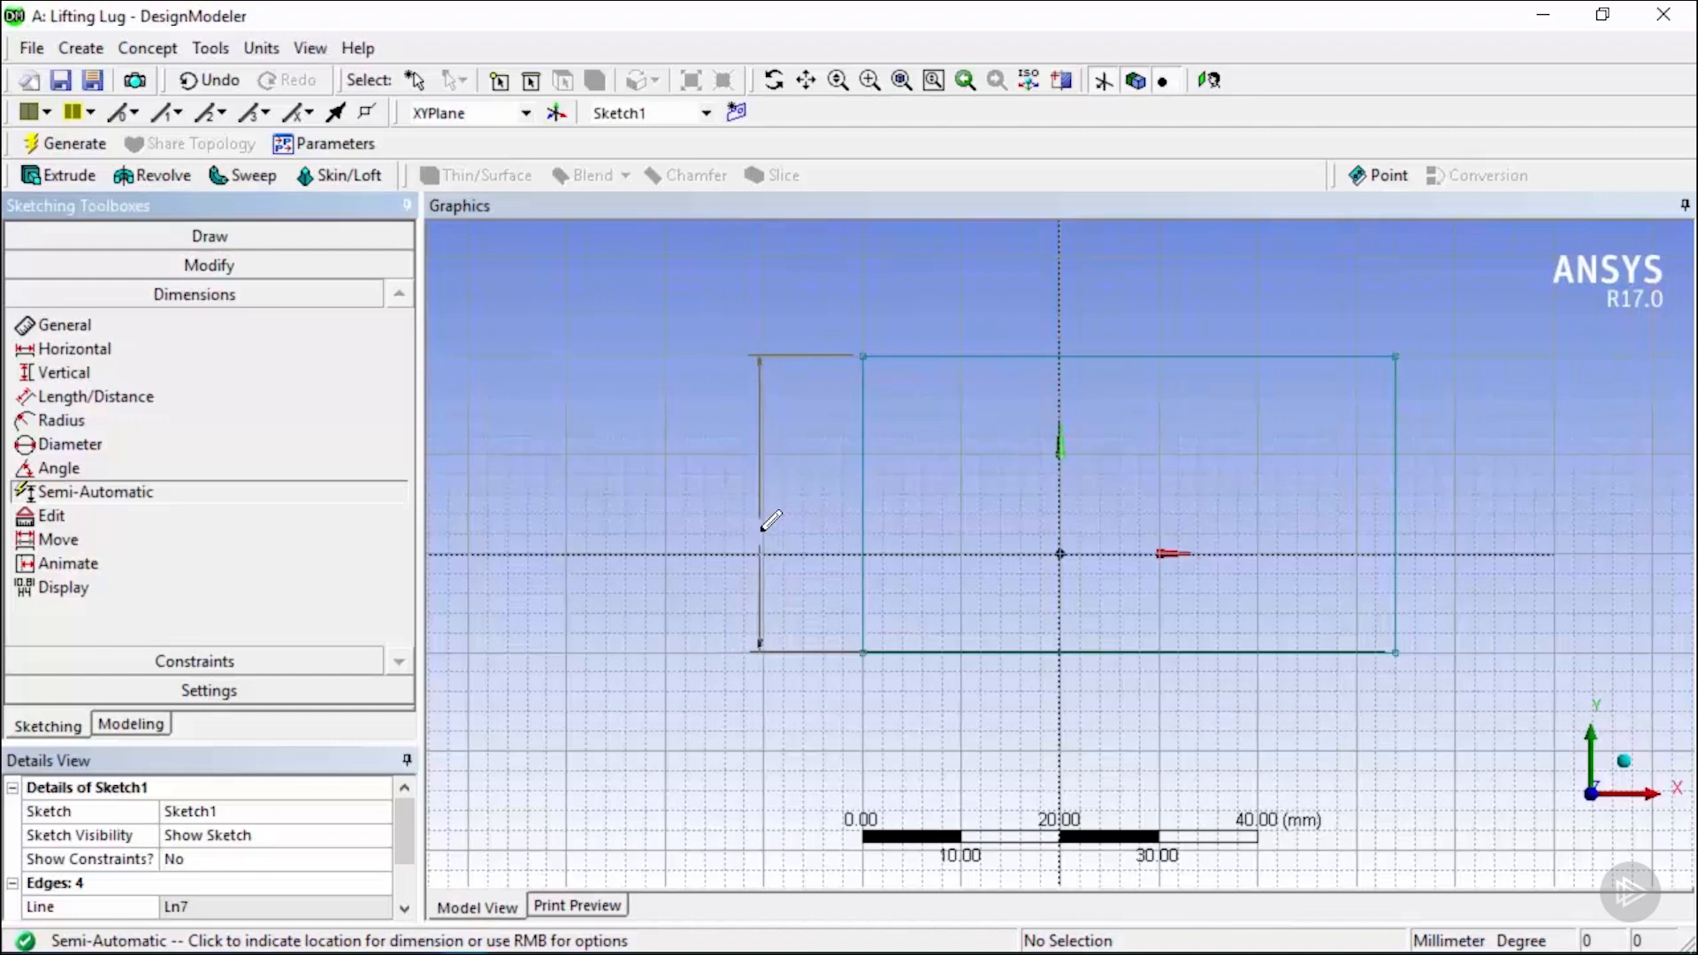
{"action": "left_click", "coordinate": [762, 525]}
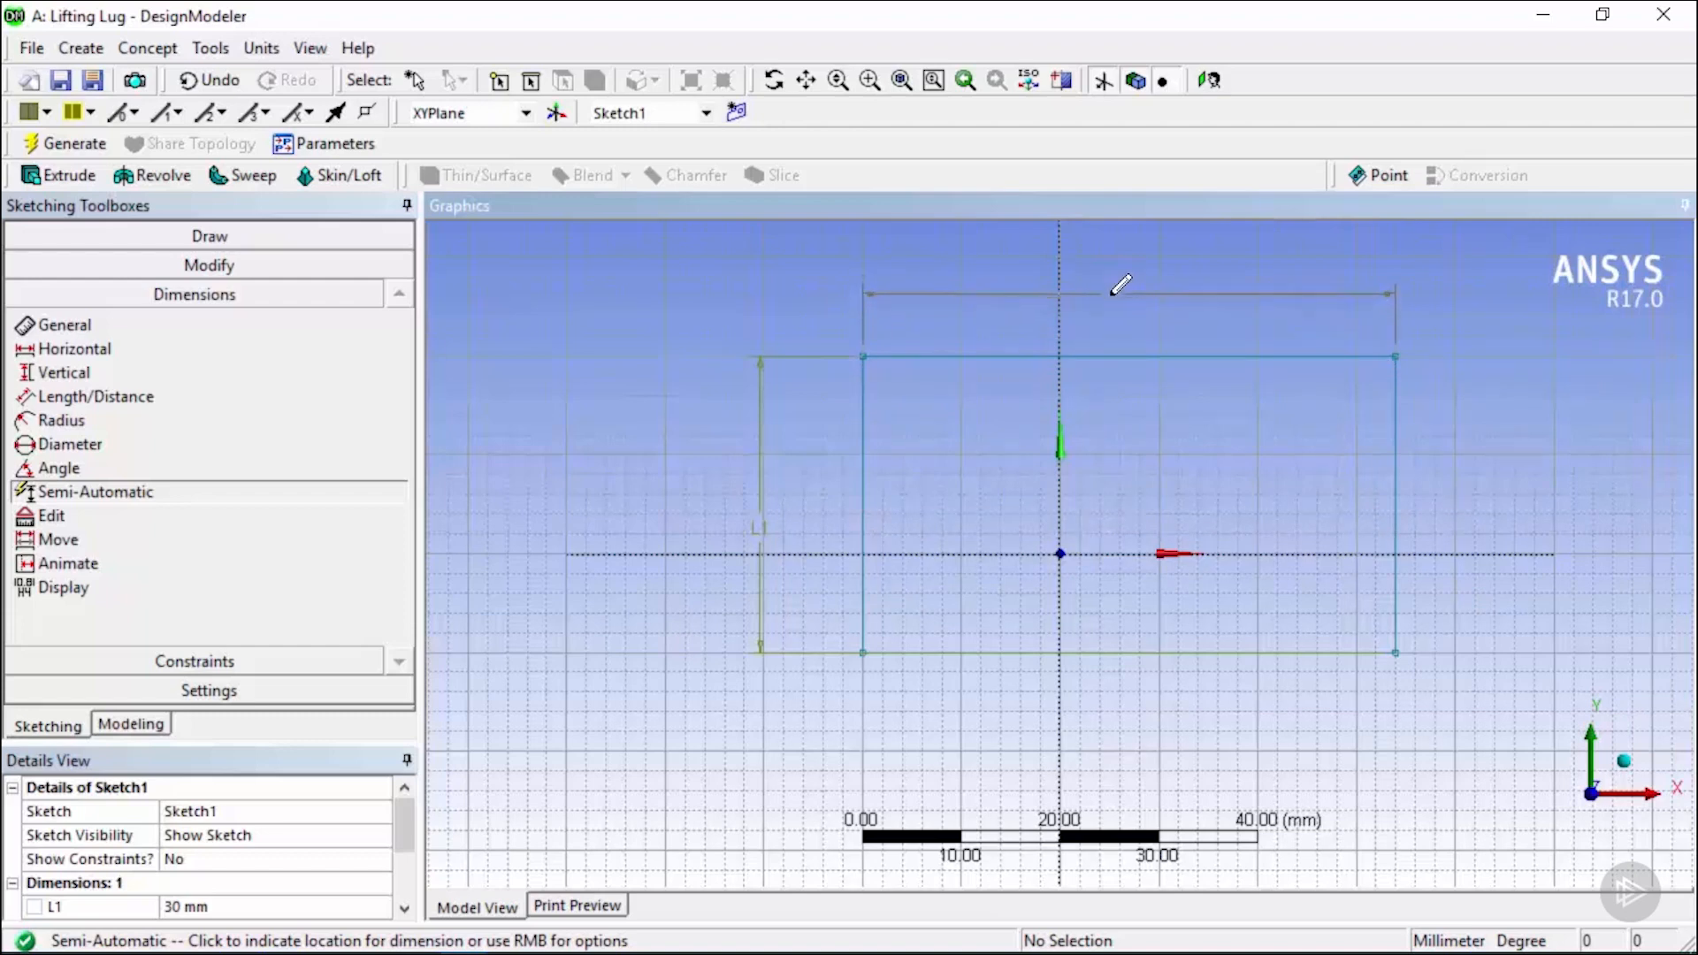
{"action": "left_click", "coordinate": [1120, 286]}
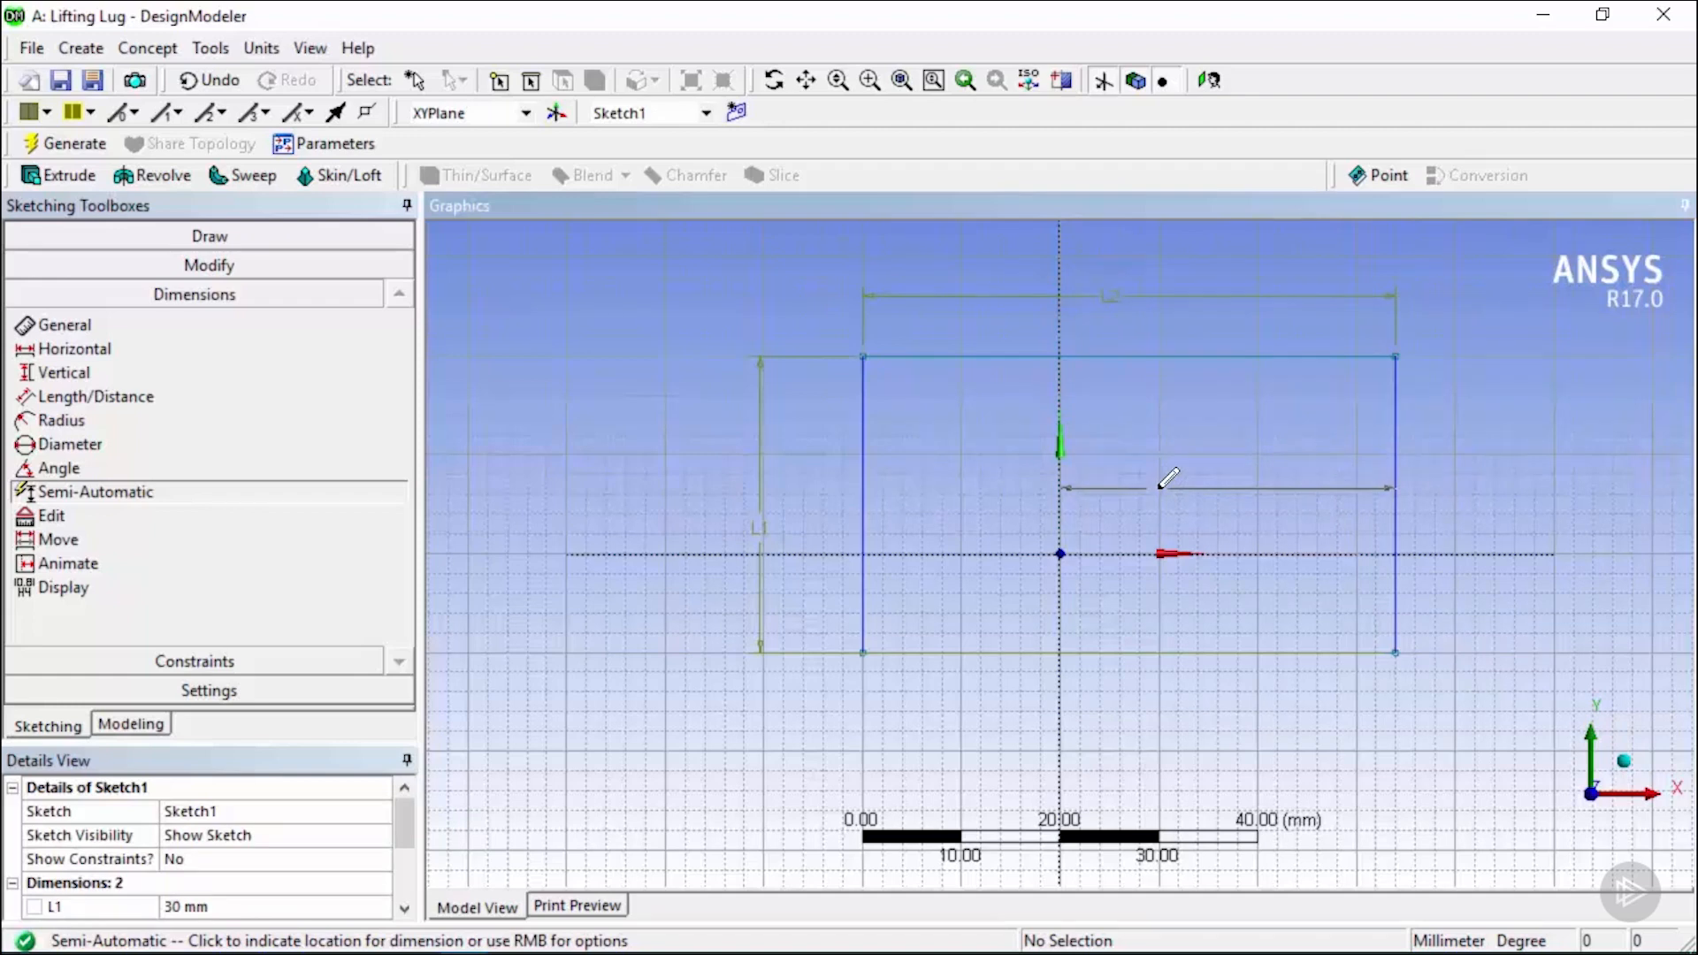
{"action": "left_click", "coordinate": [1193, 485]}
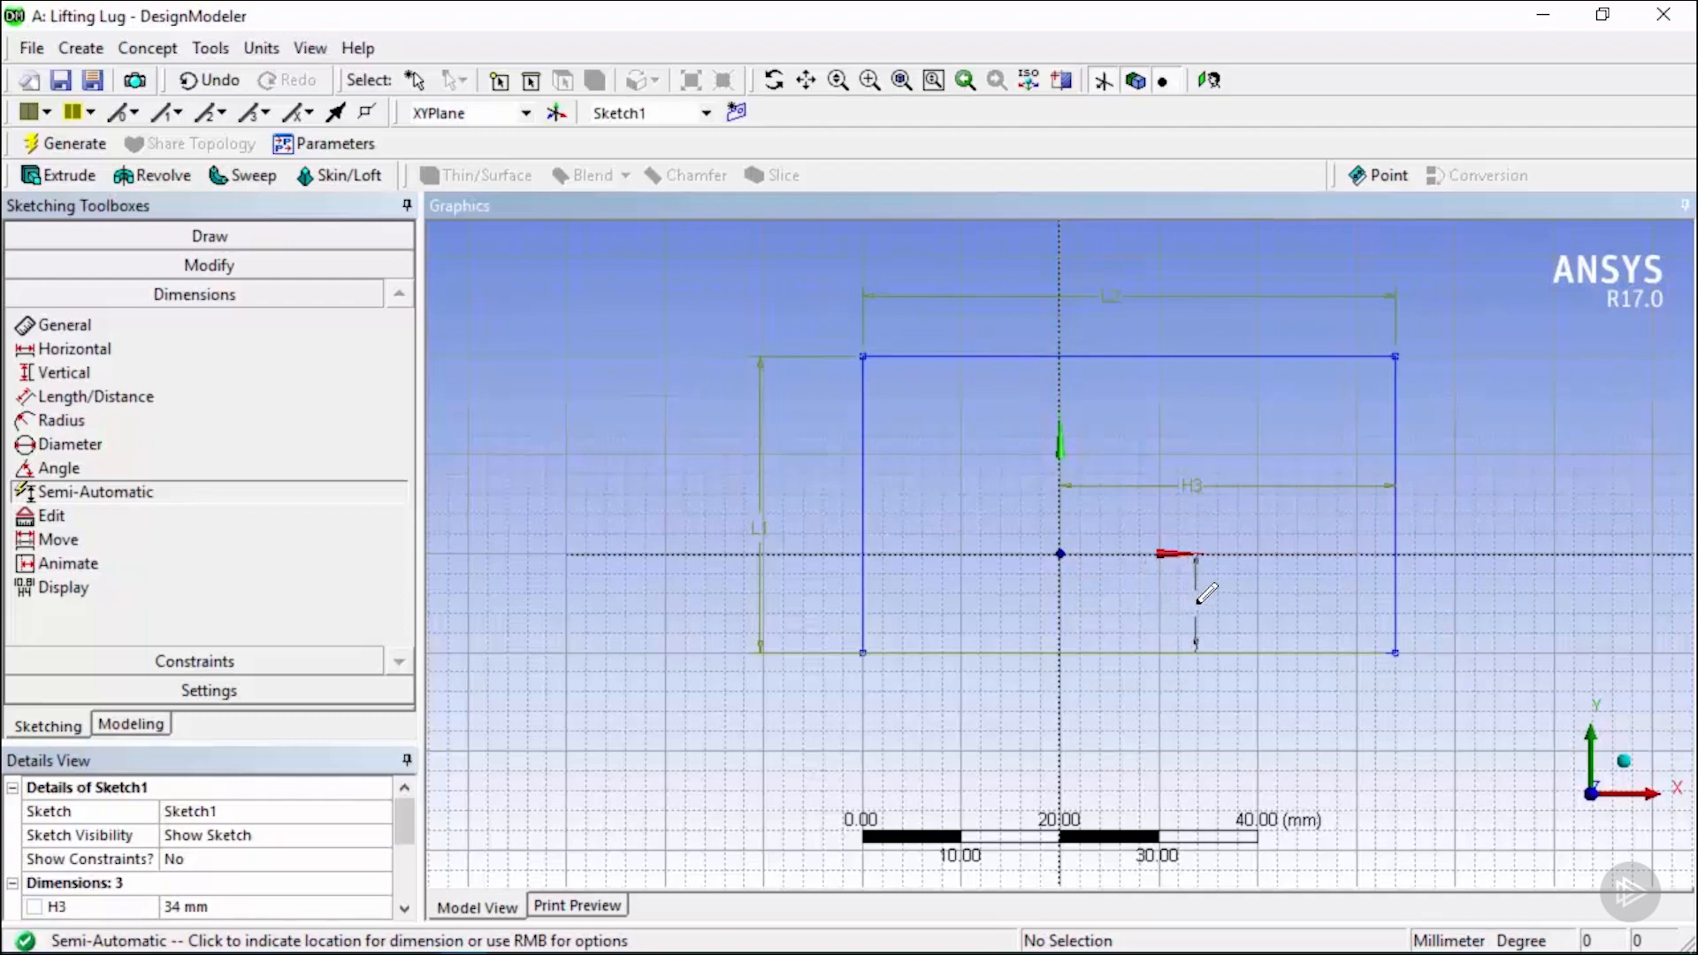
{"action": "left_click", "coordinate": [1192, 601]}
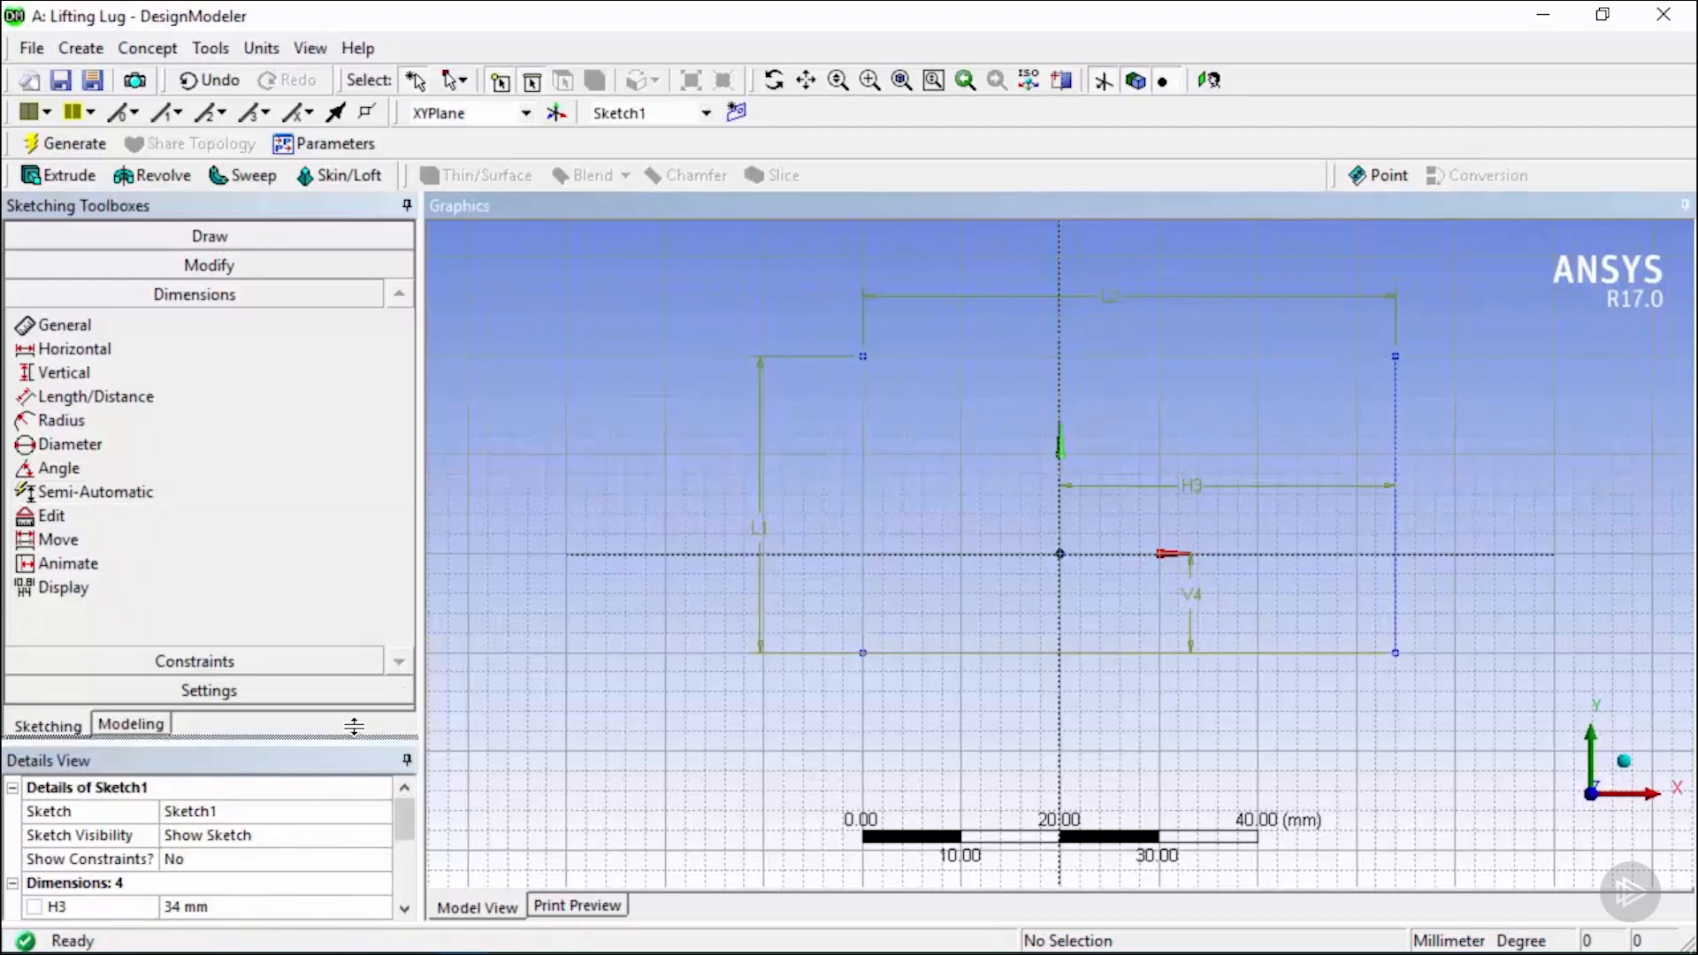
Set the rectangle's height L1 and width L2 to 200 mm each.
{"action": "left_click_drag", "start_coordinate": [380, 531], "coordinate": [380, 533]}
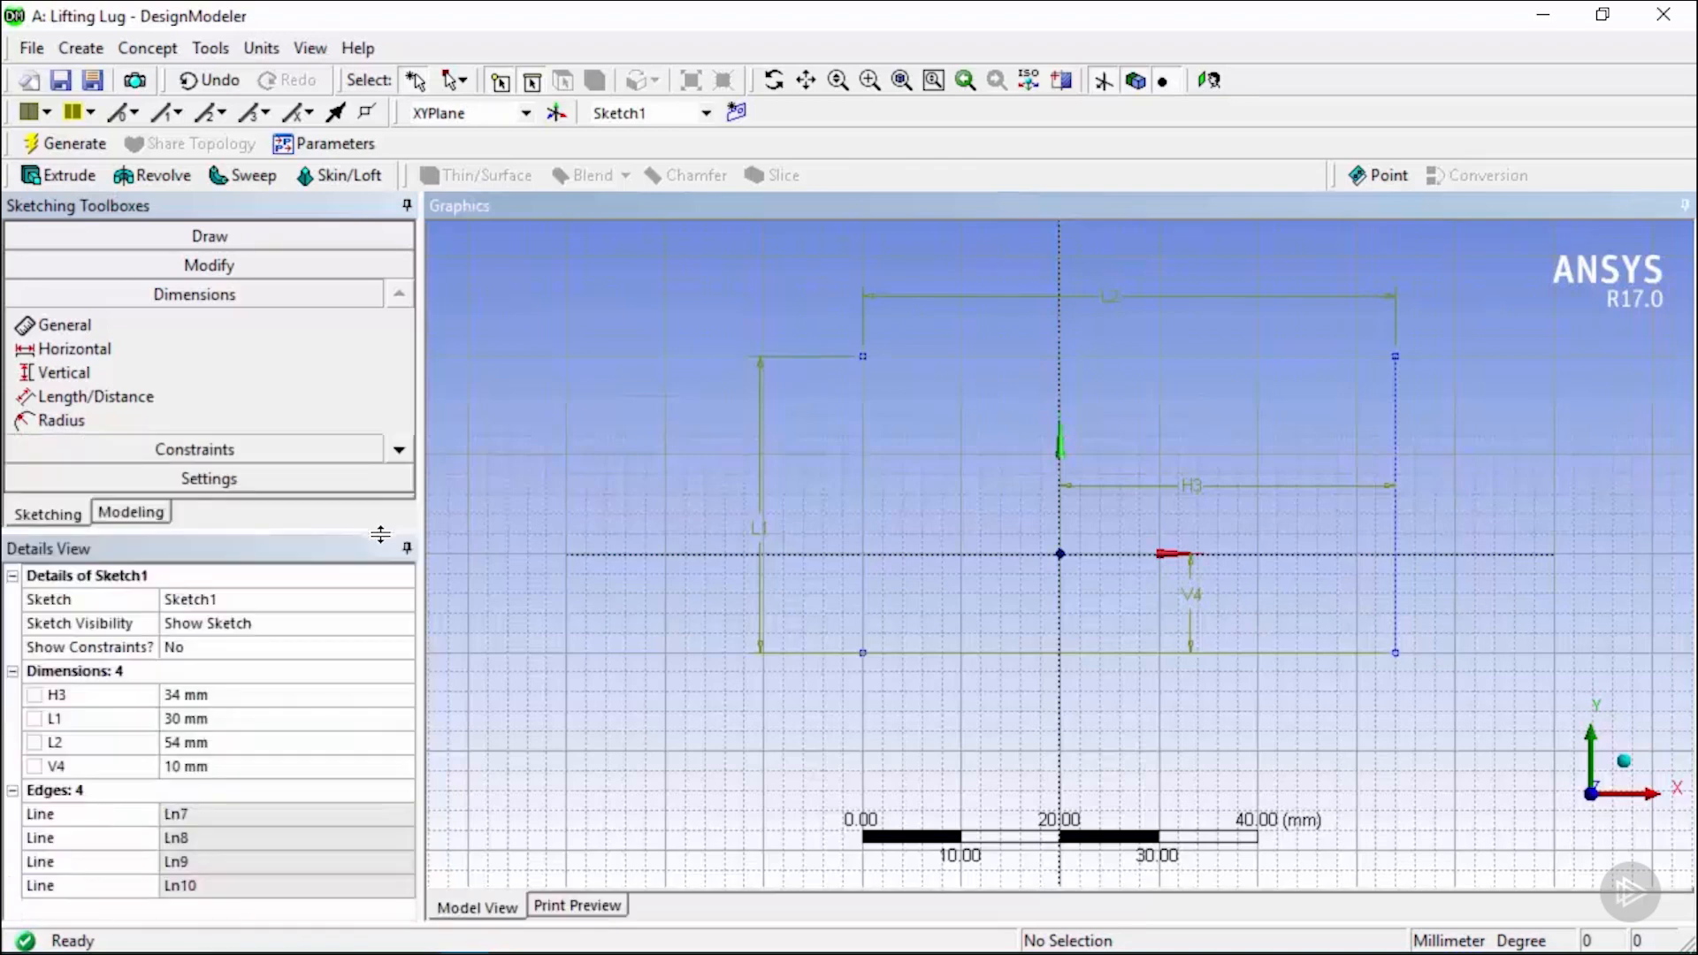
{"action": "left_click", "coordinate": [230, 718]}
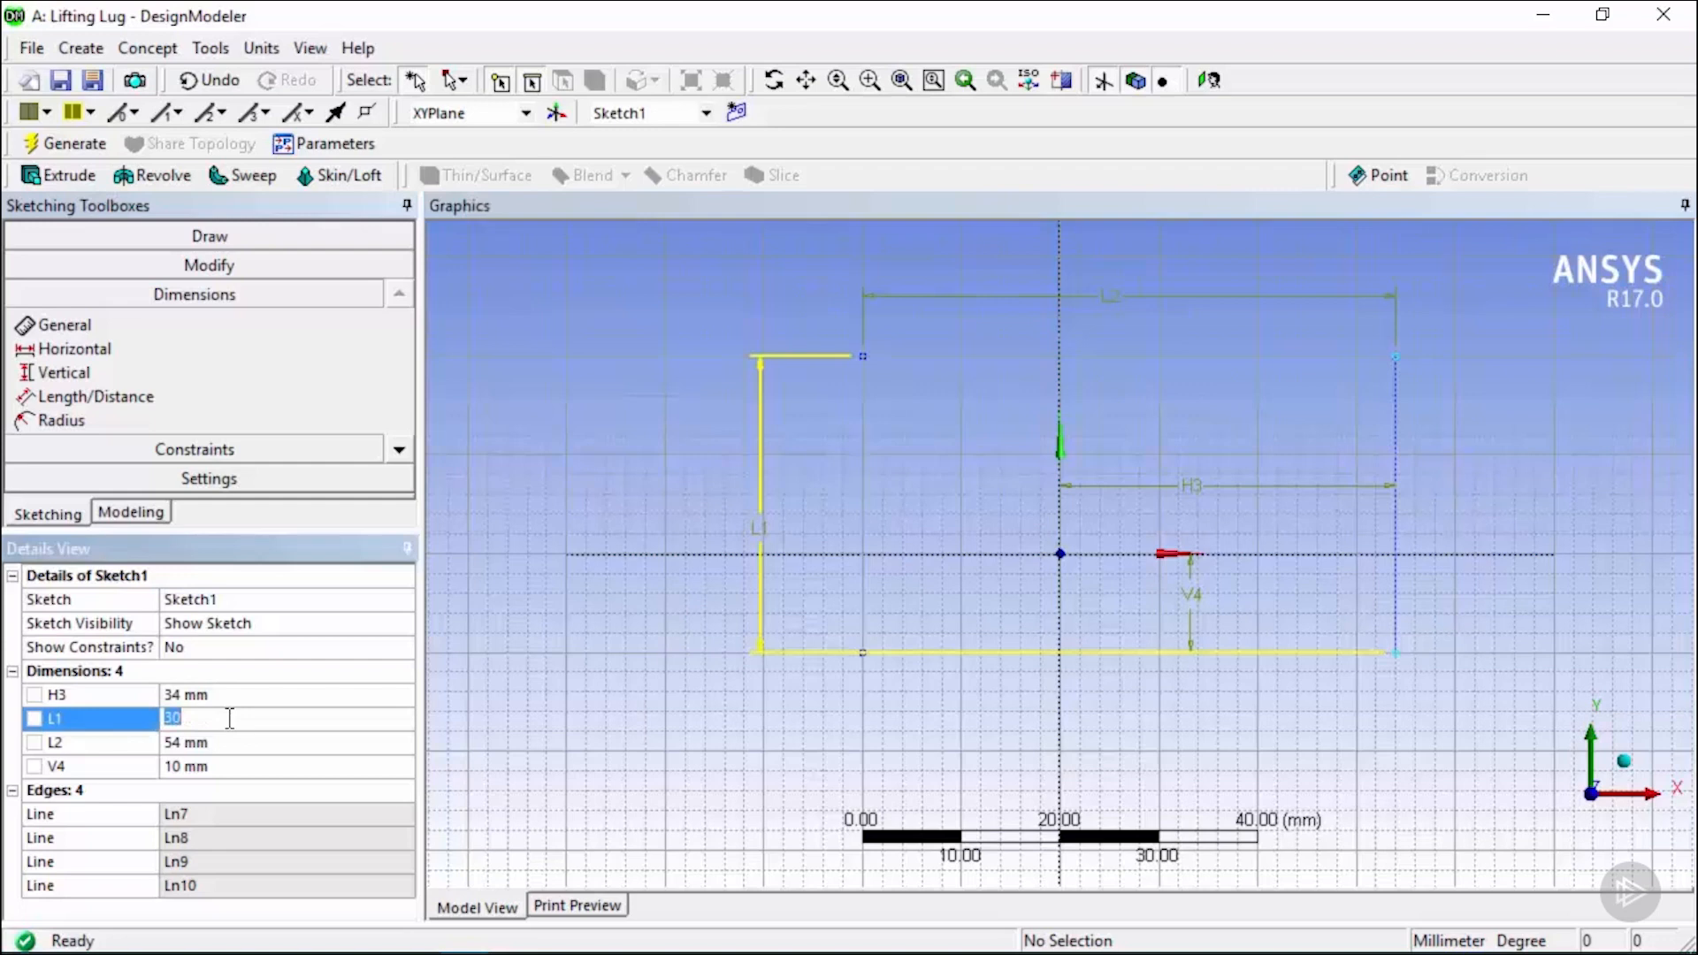
{"action": "type", "text": "200"}
{"action": "key", "text": "Return"}
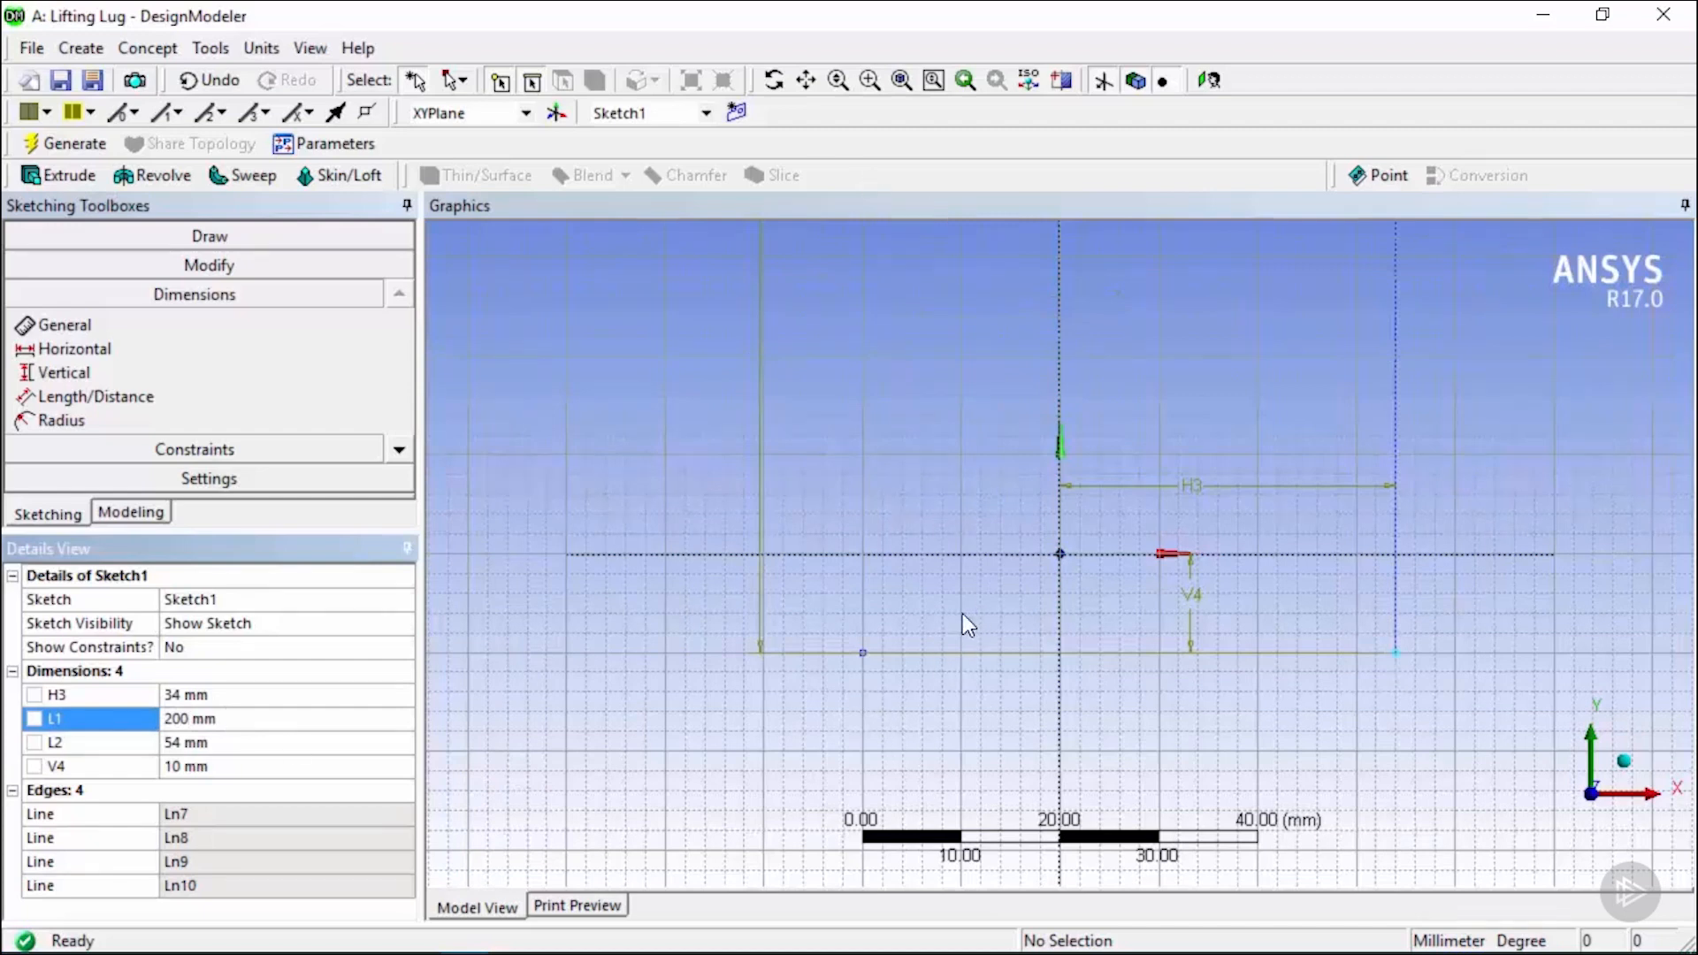
{"action": "left_click", "coordinate": [902, 81]}
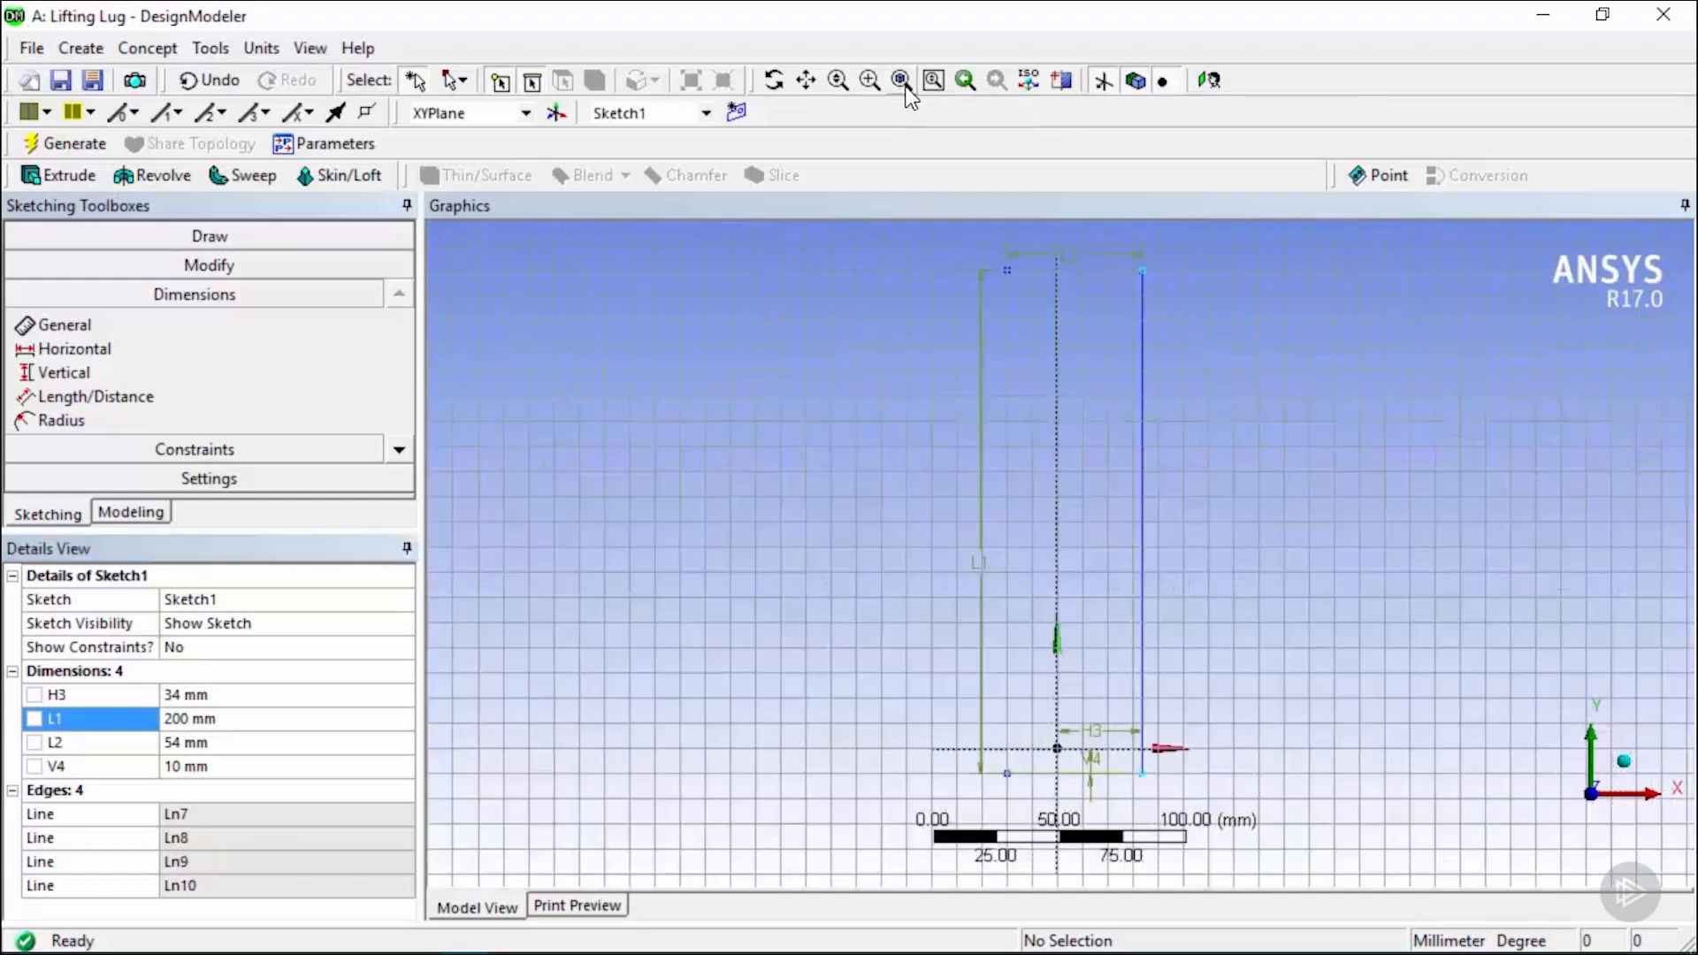
{"action": "left_click", "coordinate": [205, 744]}
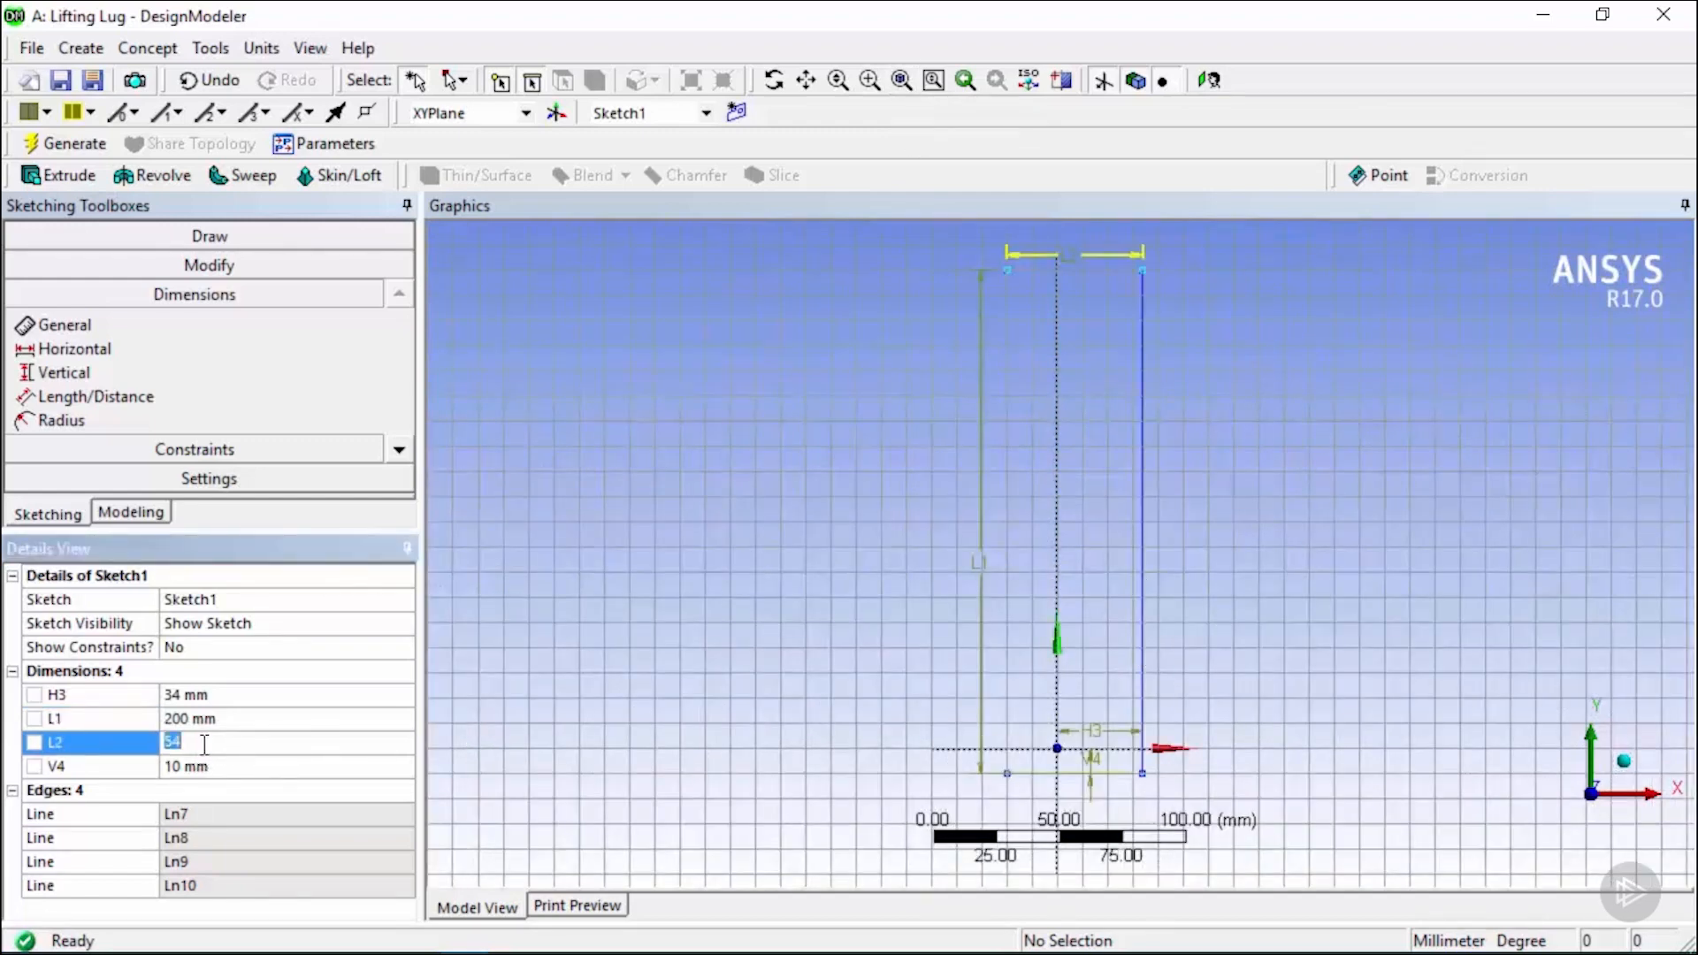
{"action": "type", "text": "200"}
{"action": "key", "text": "Return"}
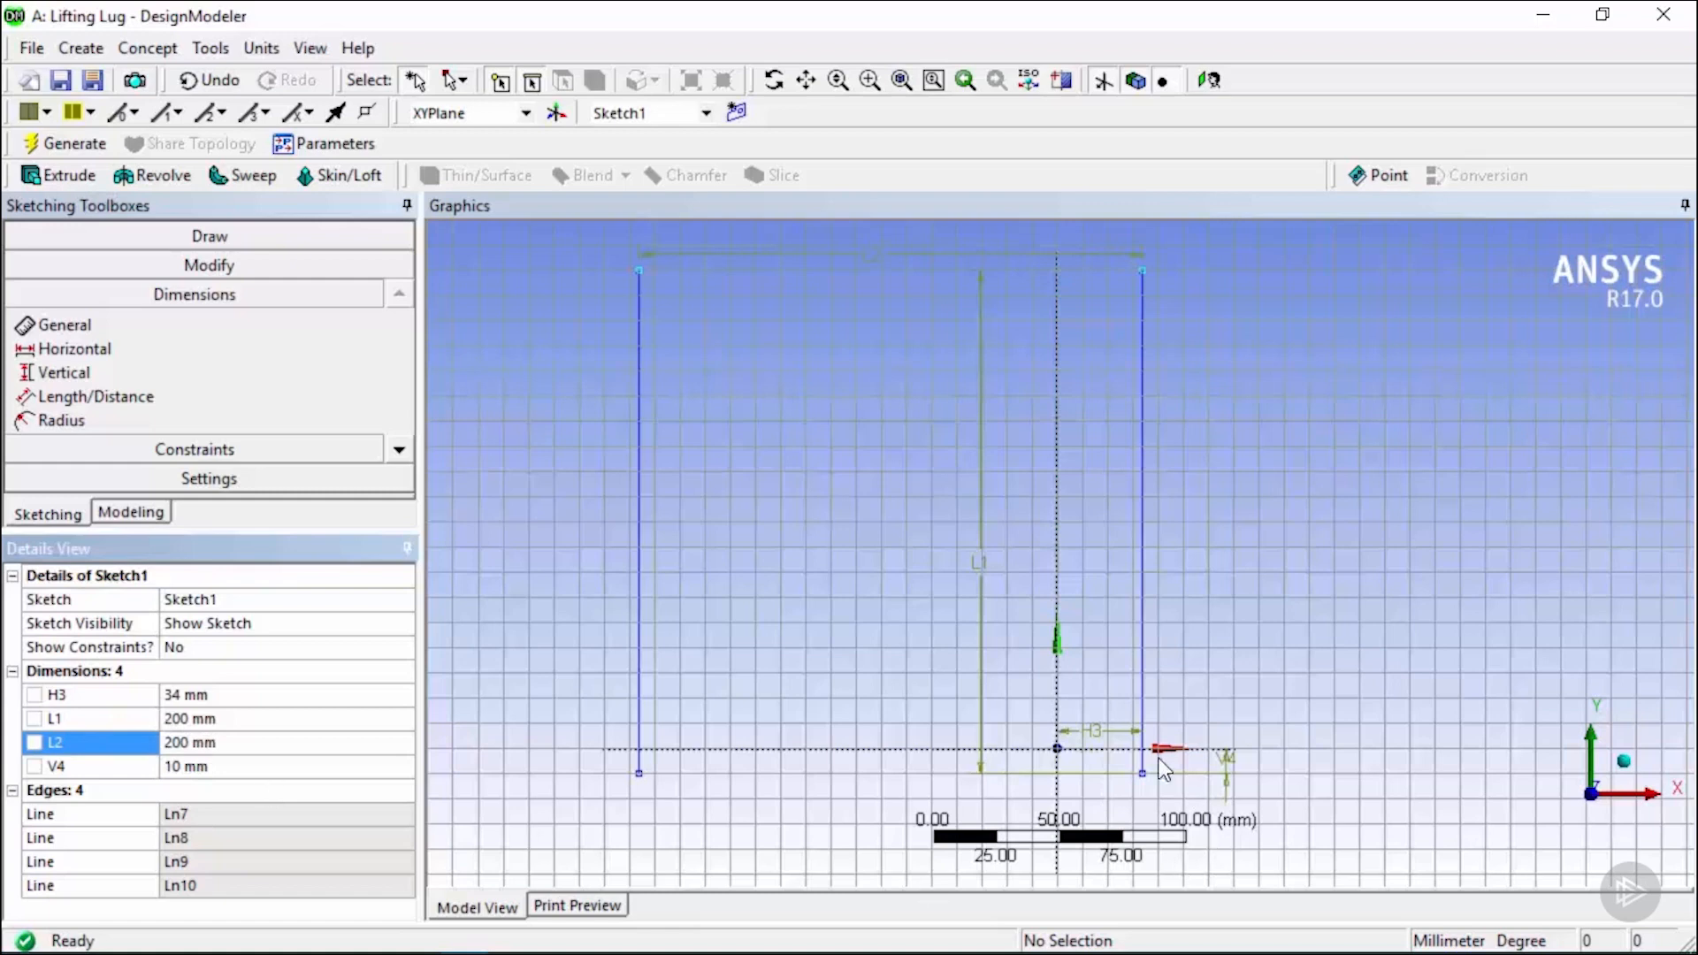
Centre the rectangle on the origin by setting the offset dimensions H3 and V4 to 100 mm each.
{"action": "left_click", "coordinate": [213, 693]}
{"action": "type", "text": "100"}
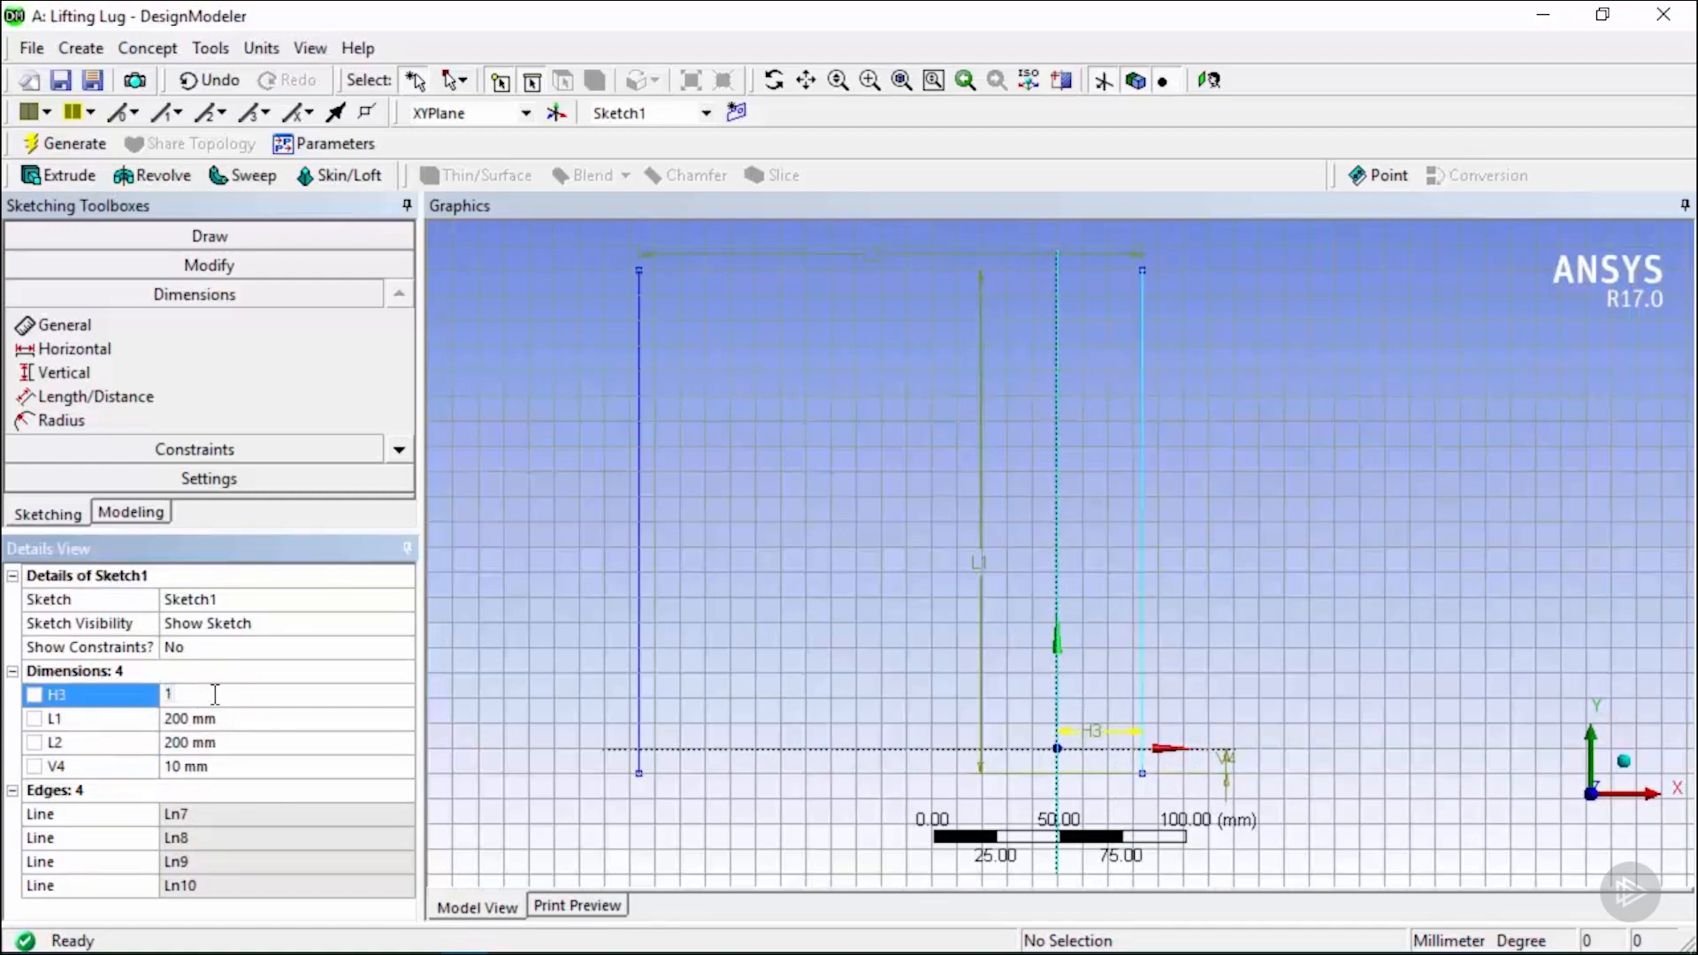
{"action": "key", "text": "Return"}
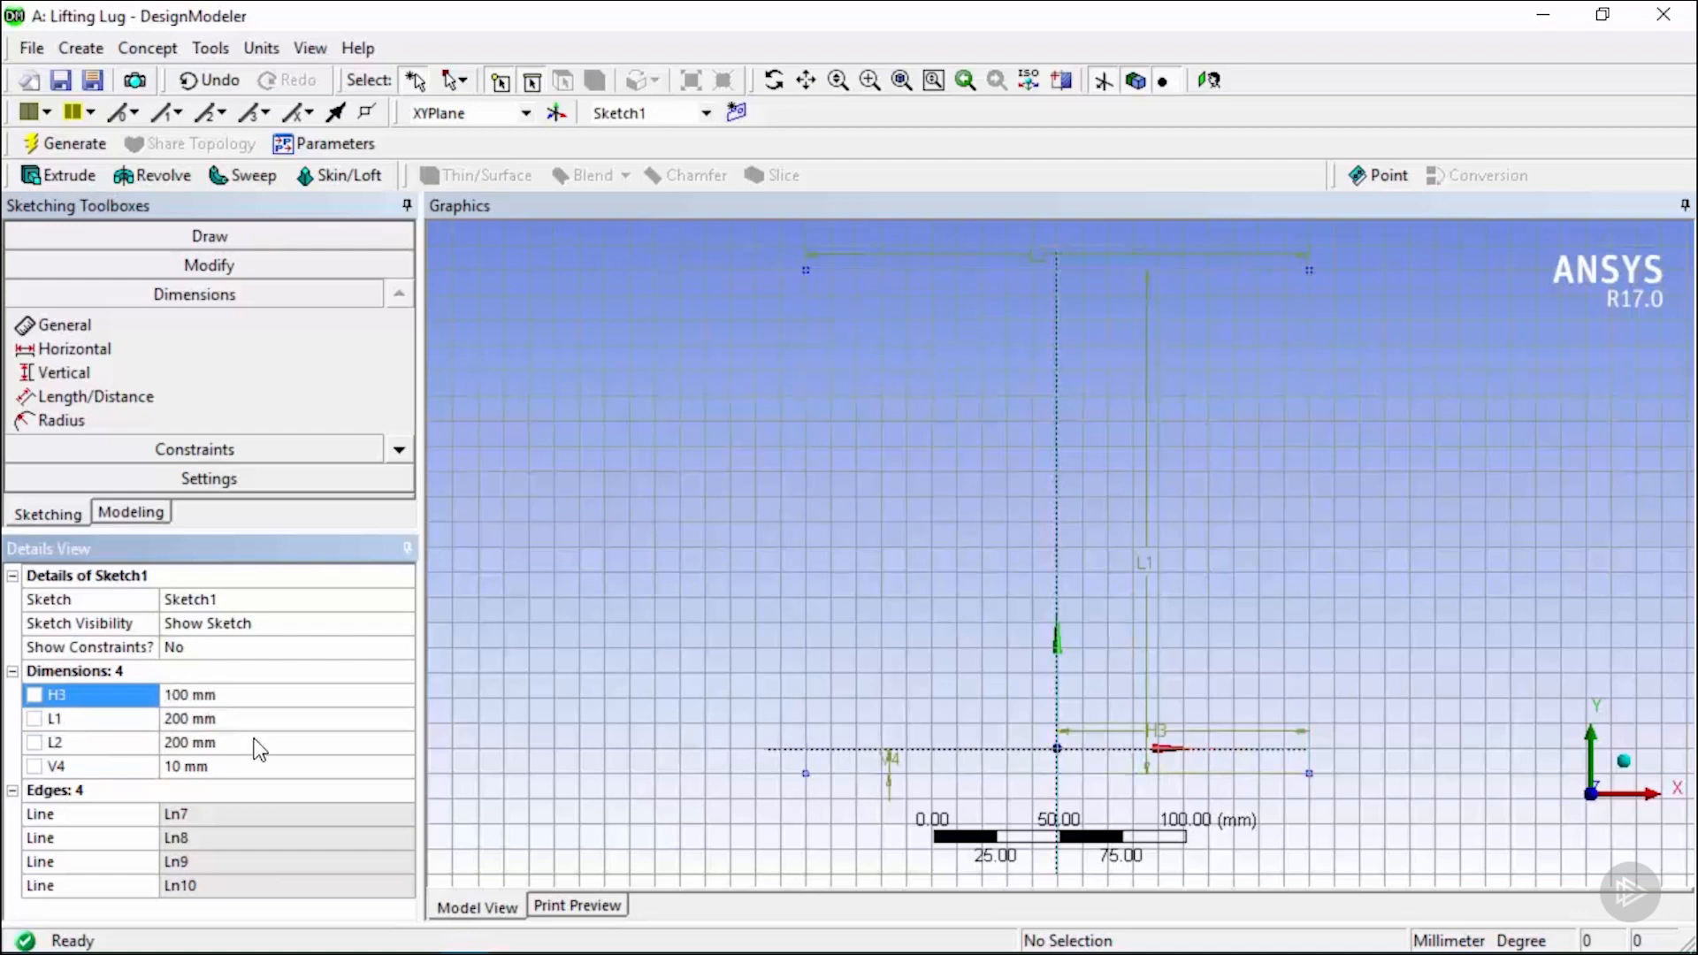
{"action": "left_click", "coordinate": [191, 770]}
{"action": "type", "text": "100"}
{"action": "key", "text": "Return"}
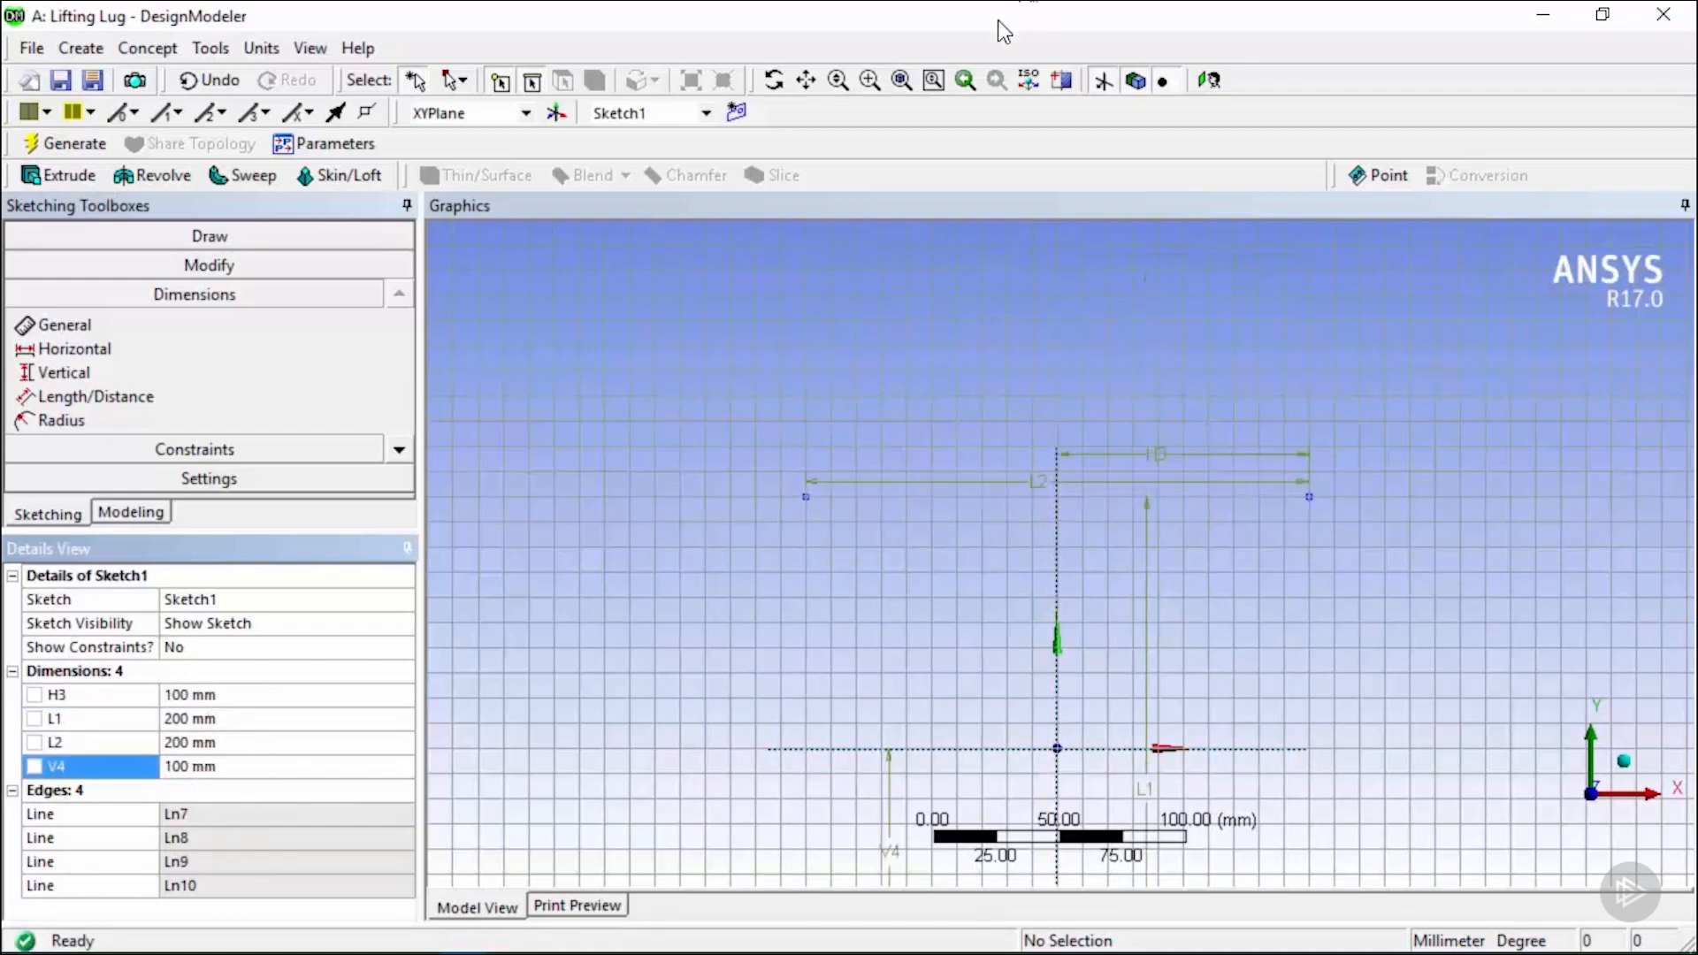
{"action": "left_click", "coordinate": [901, 81]}
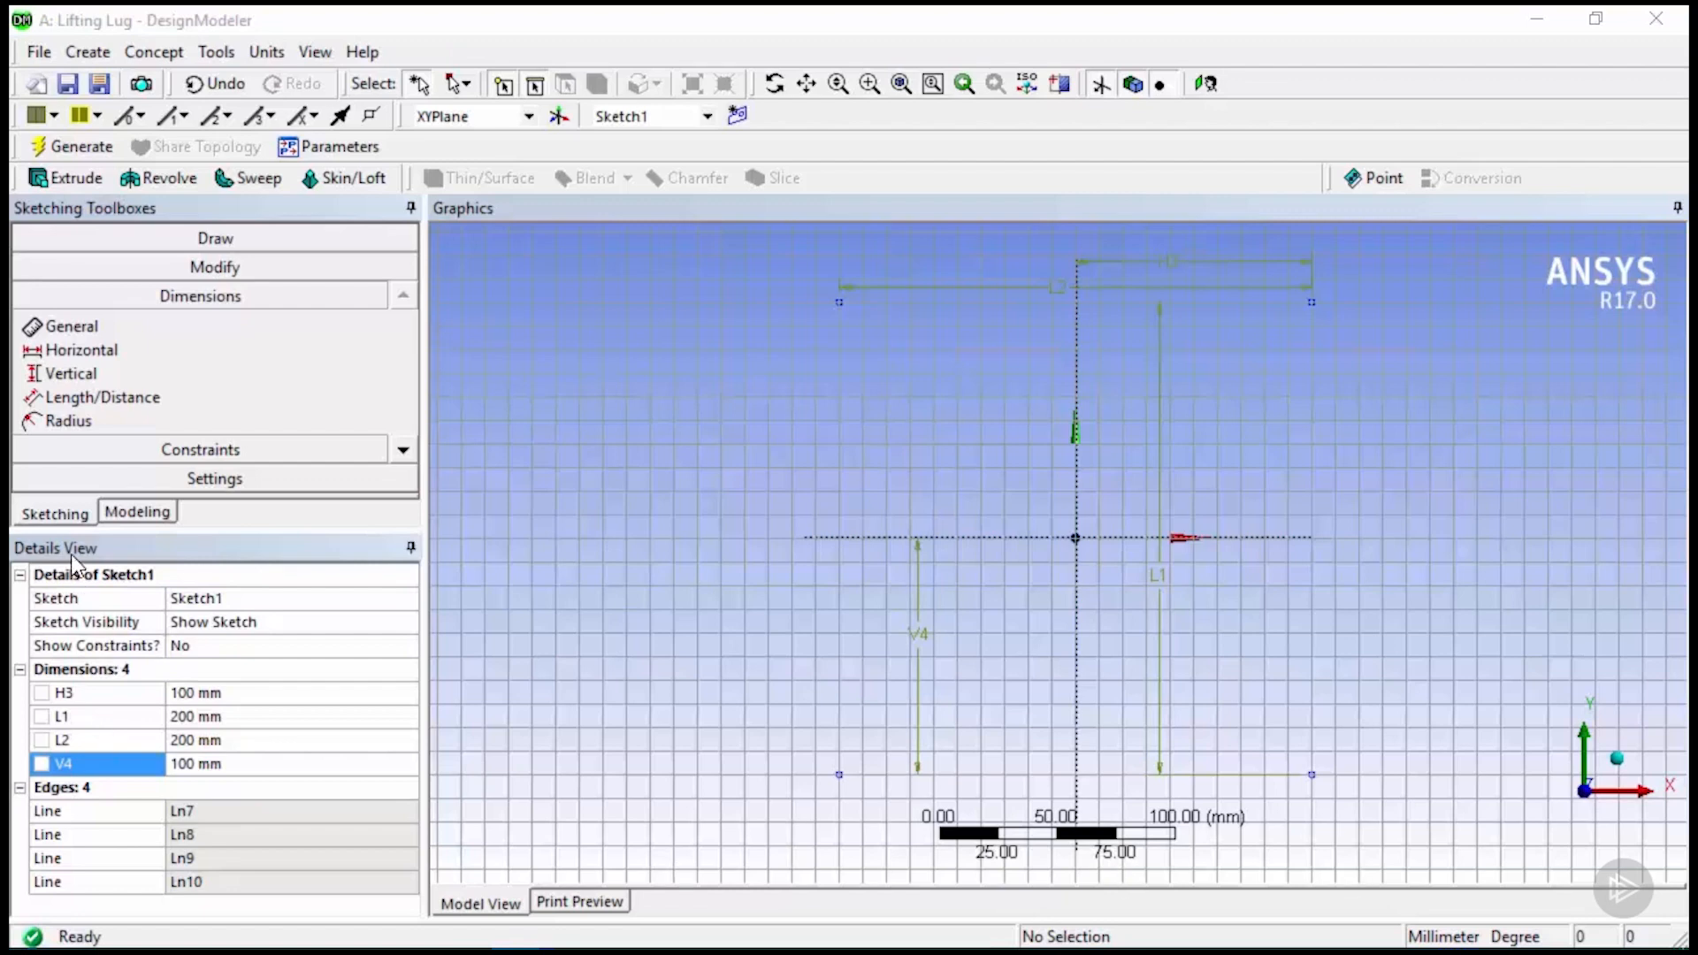
Create an extrusion feature with Sketch1 of the XY plane applied as its geometry.
{"action": "left_click", "coordinate": [151, 513]}
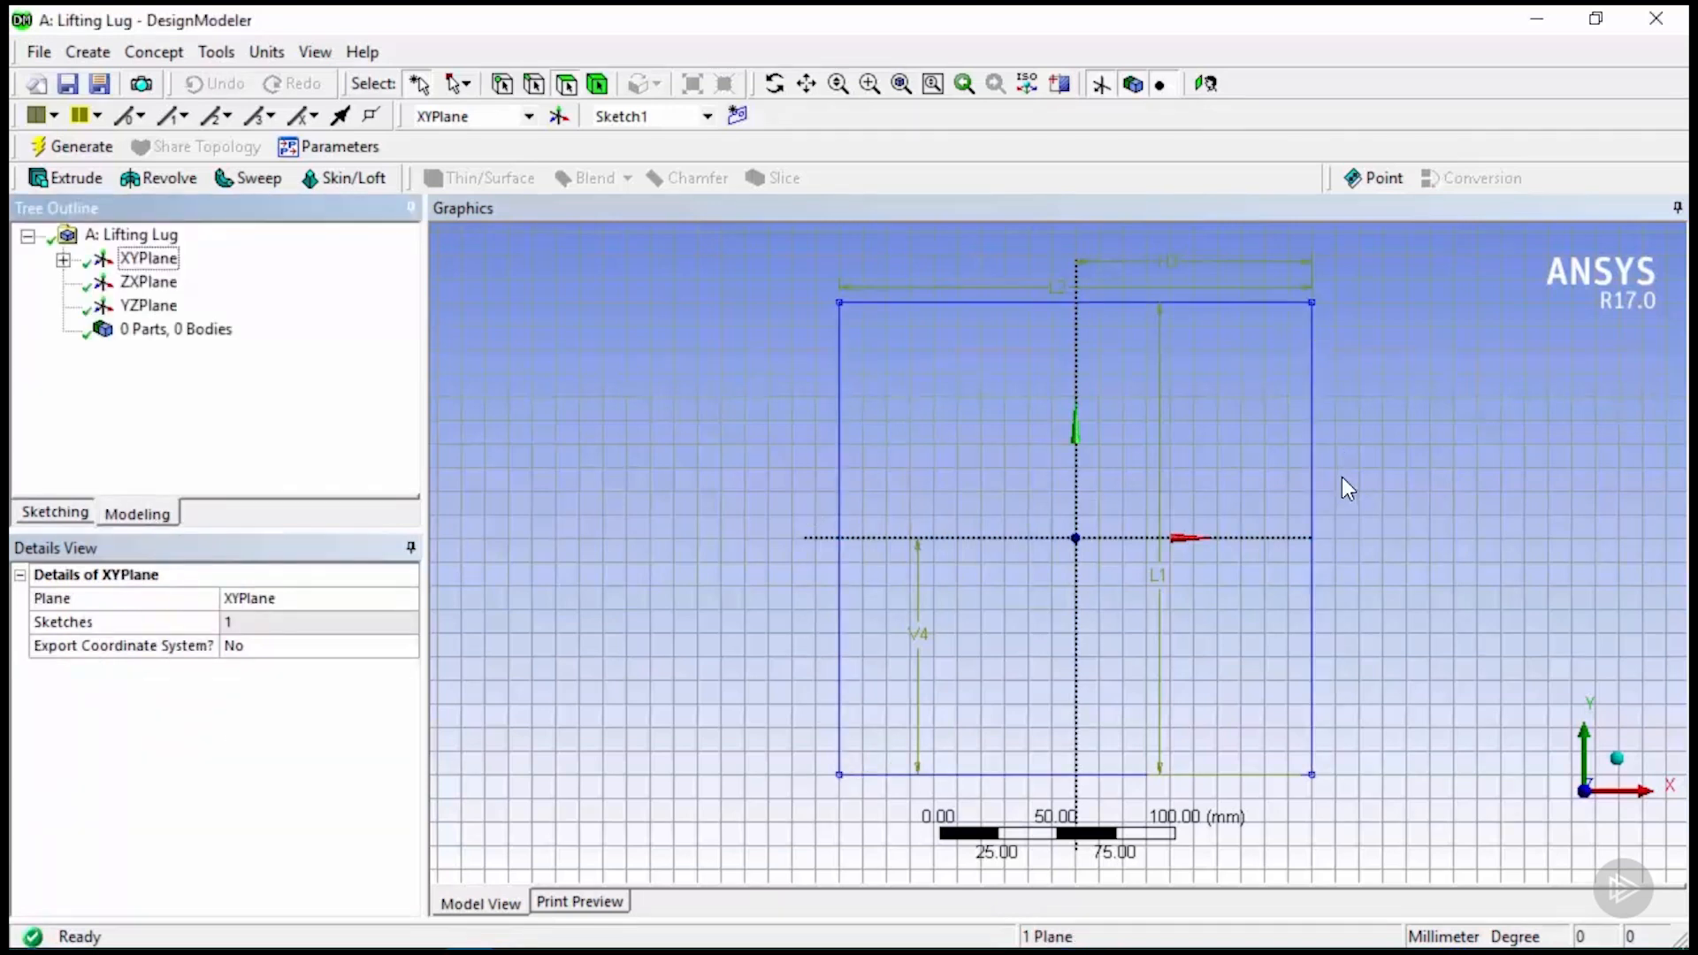
{"action": "left_click", "coordinate": [63, 261]}
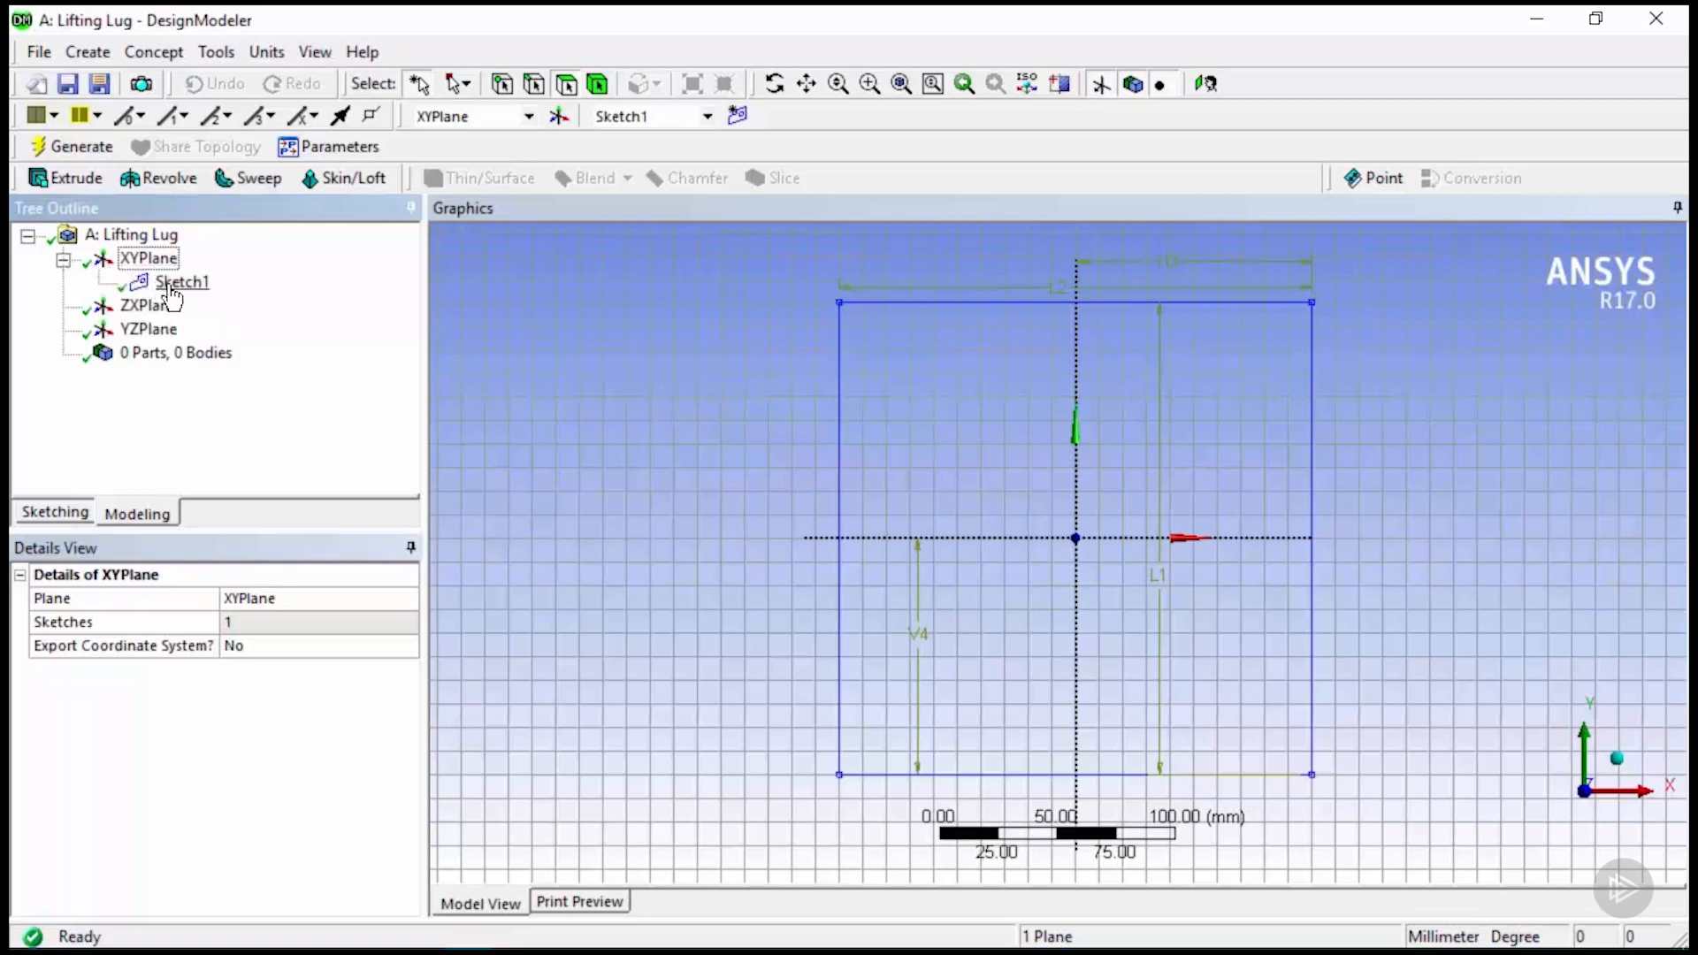
{"action": "left_click", "coordinate": [181, 283]}
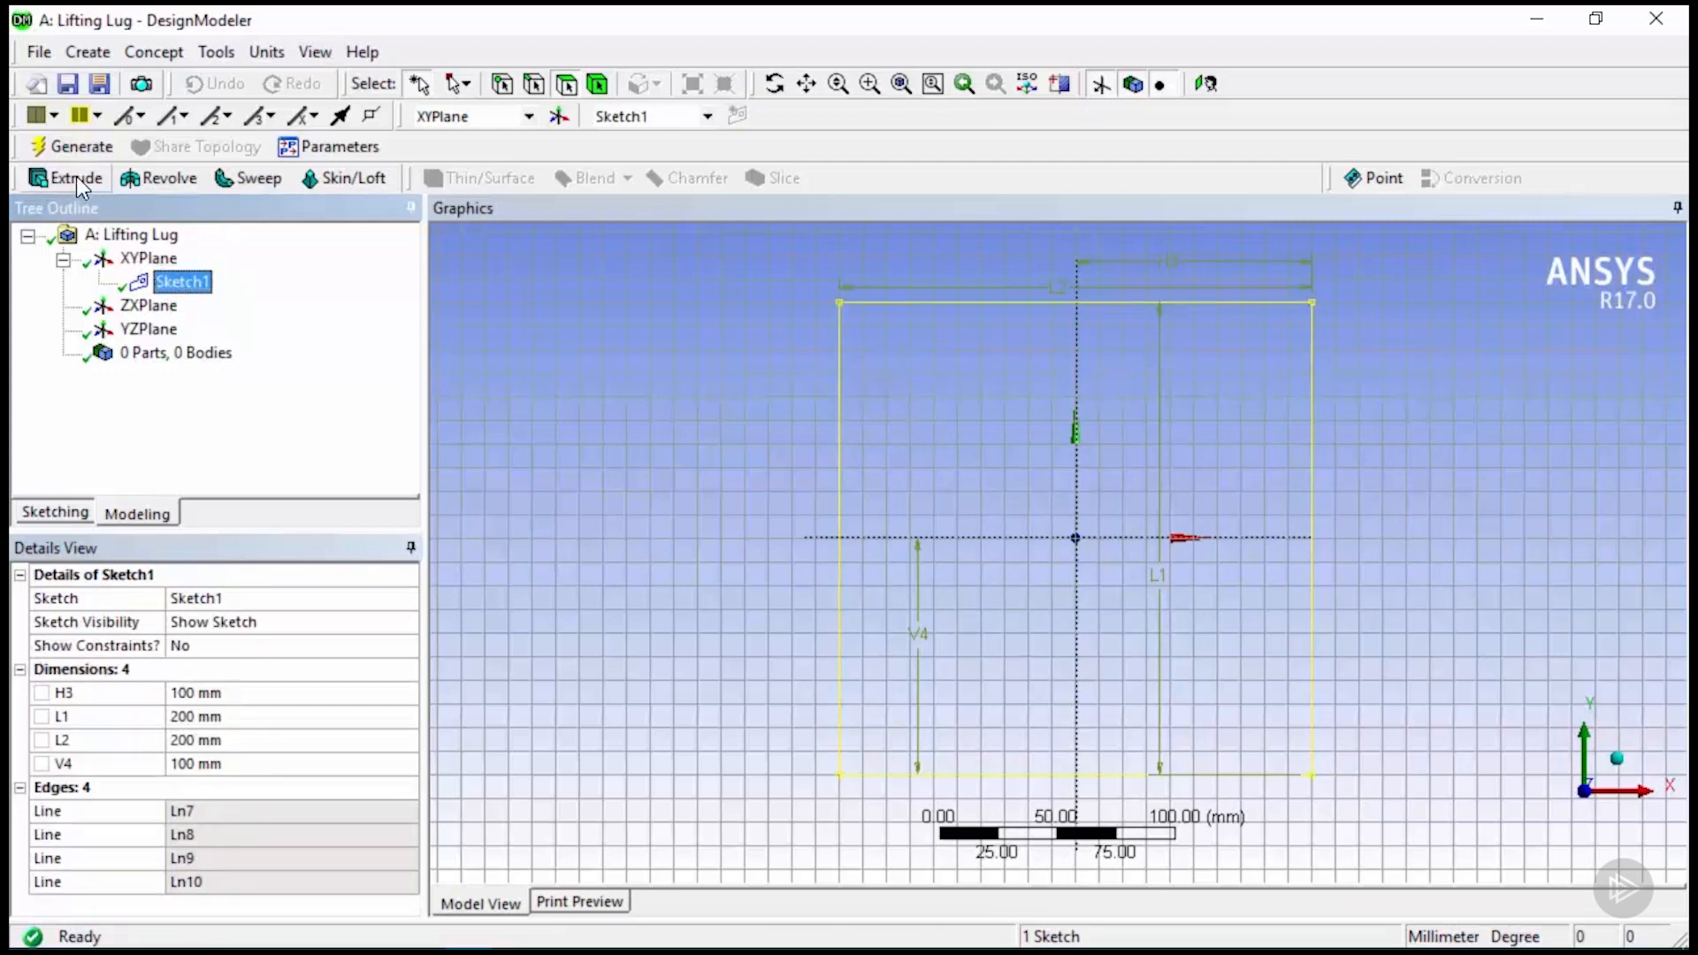
{"action": "left_click", "coordinate": [89, 53]}
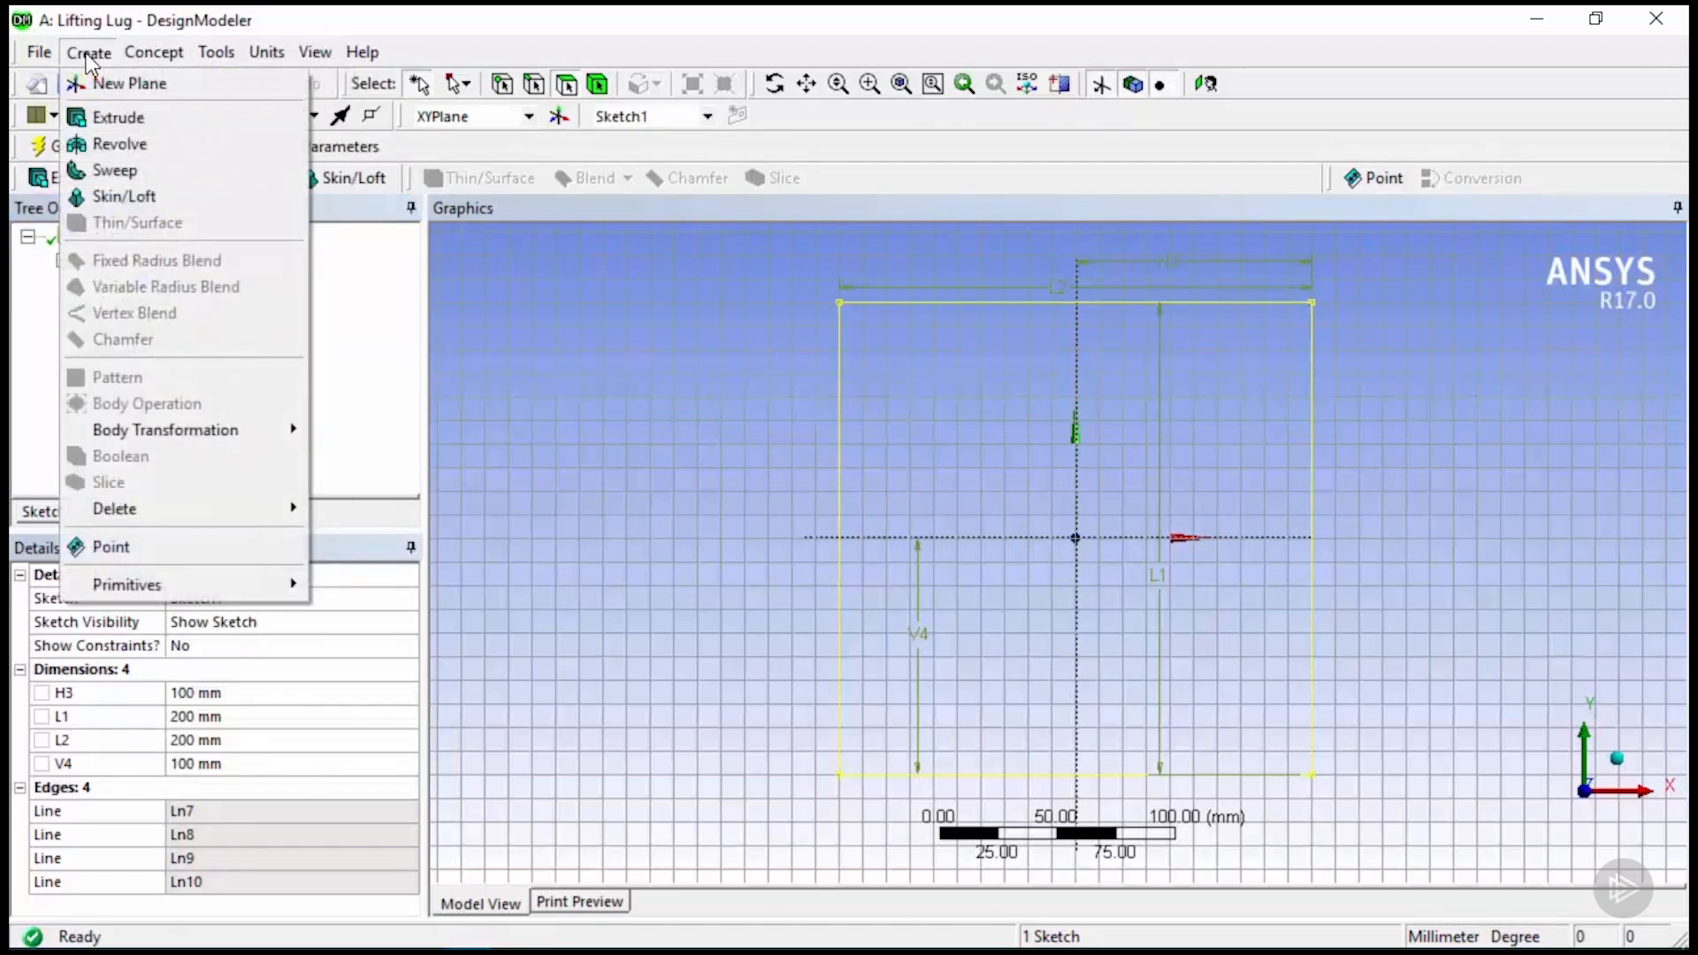
{"action": "left_click", "coordinate": [149, 120]}
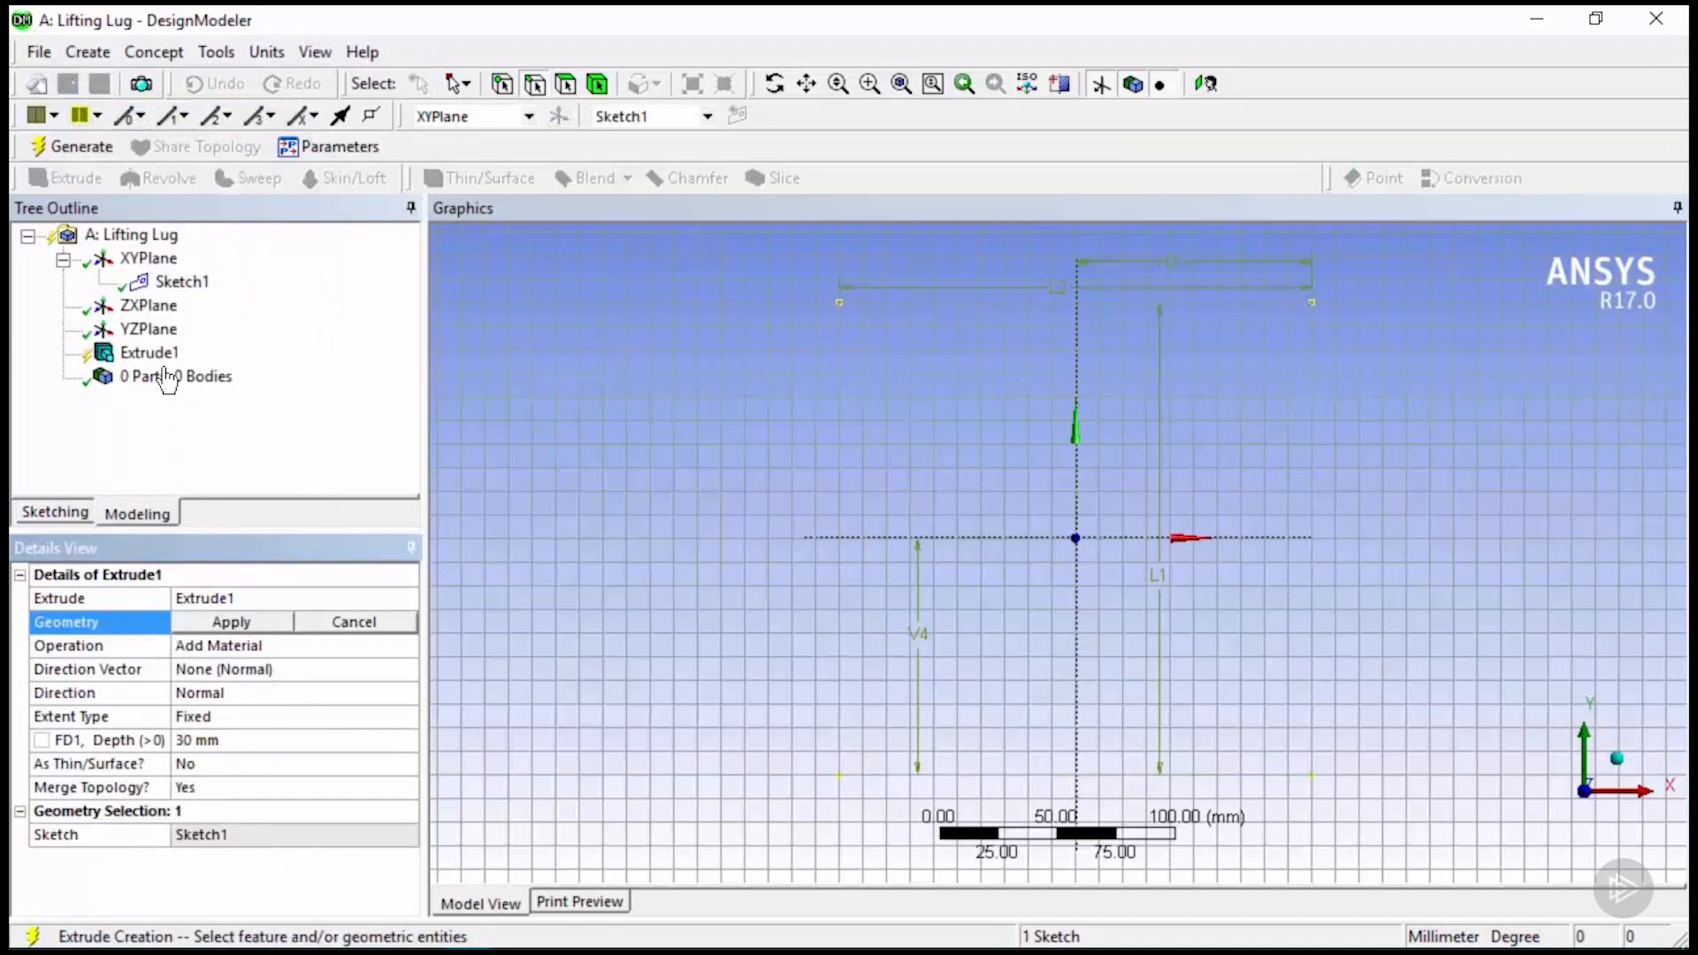
{"action": "left_click", "coordinate": [183, 283]}
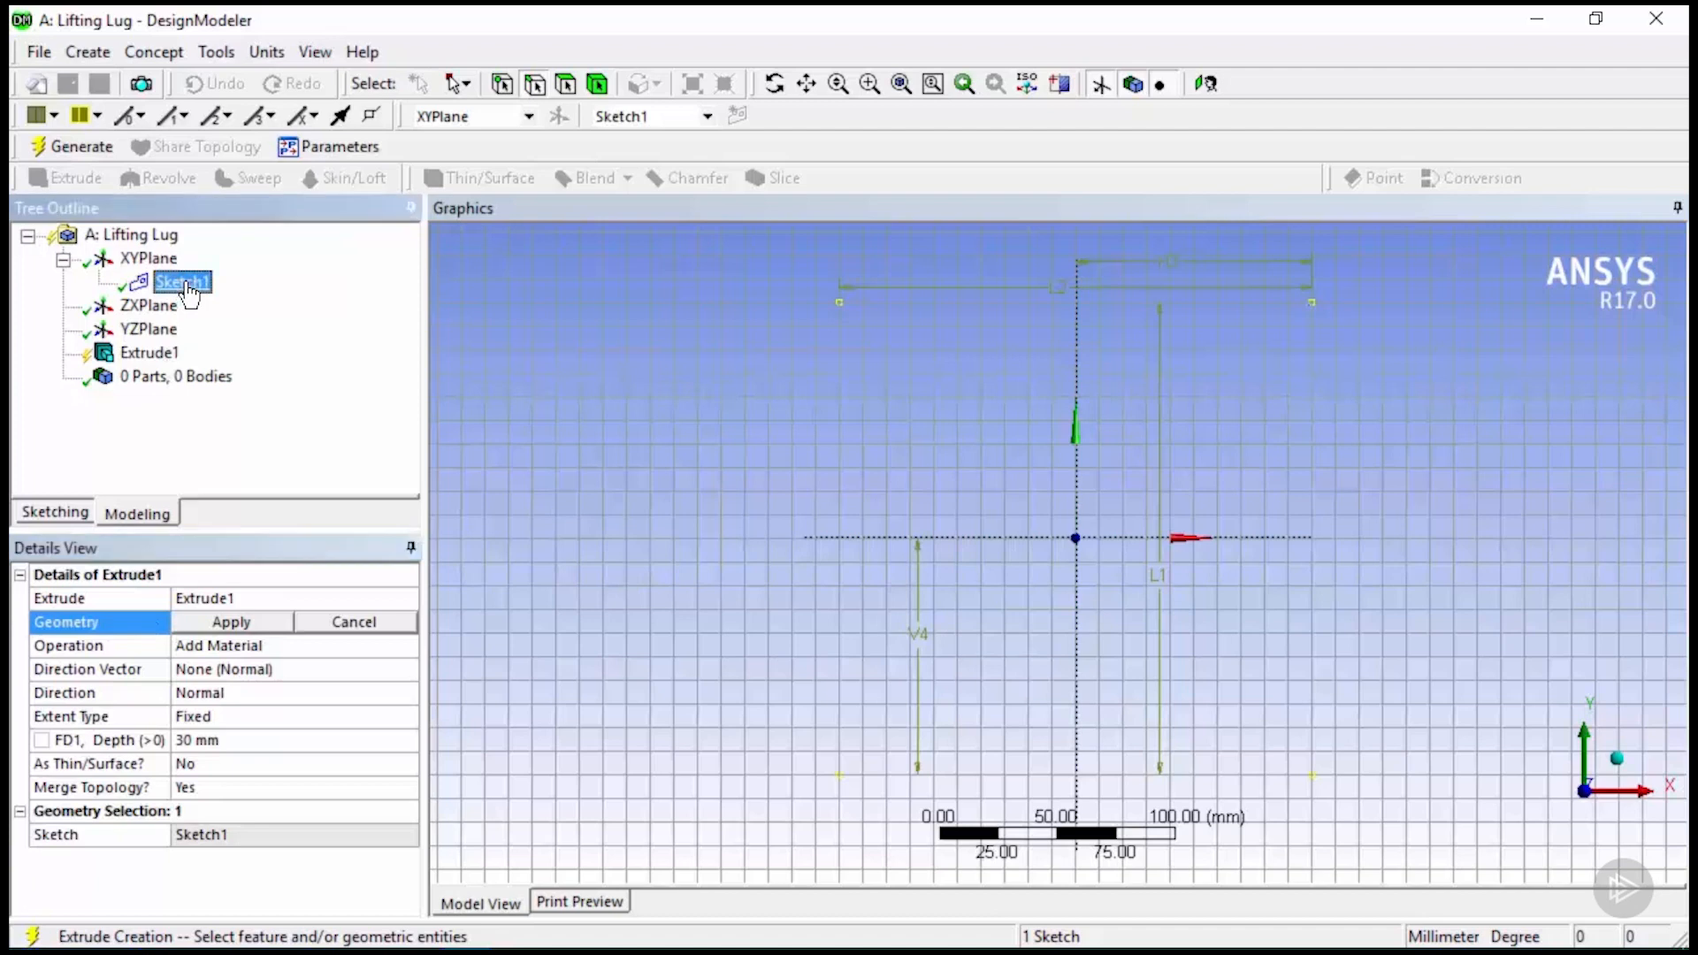
{"action": "left_click", "coordinate": [260, 621]}
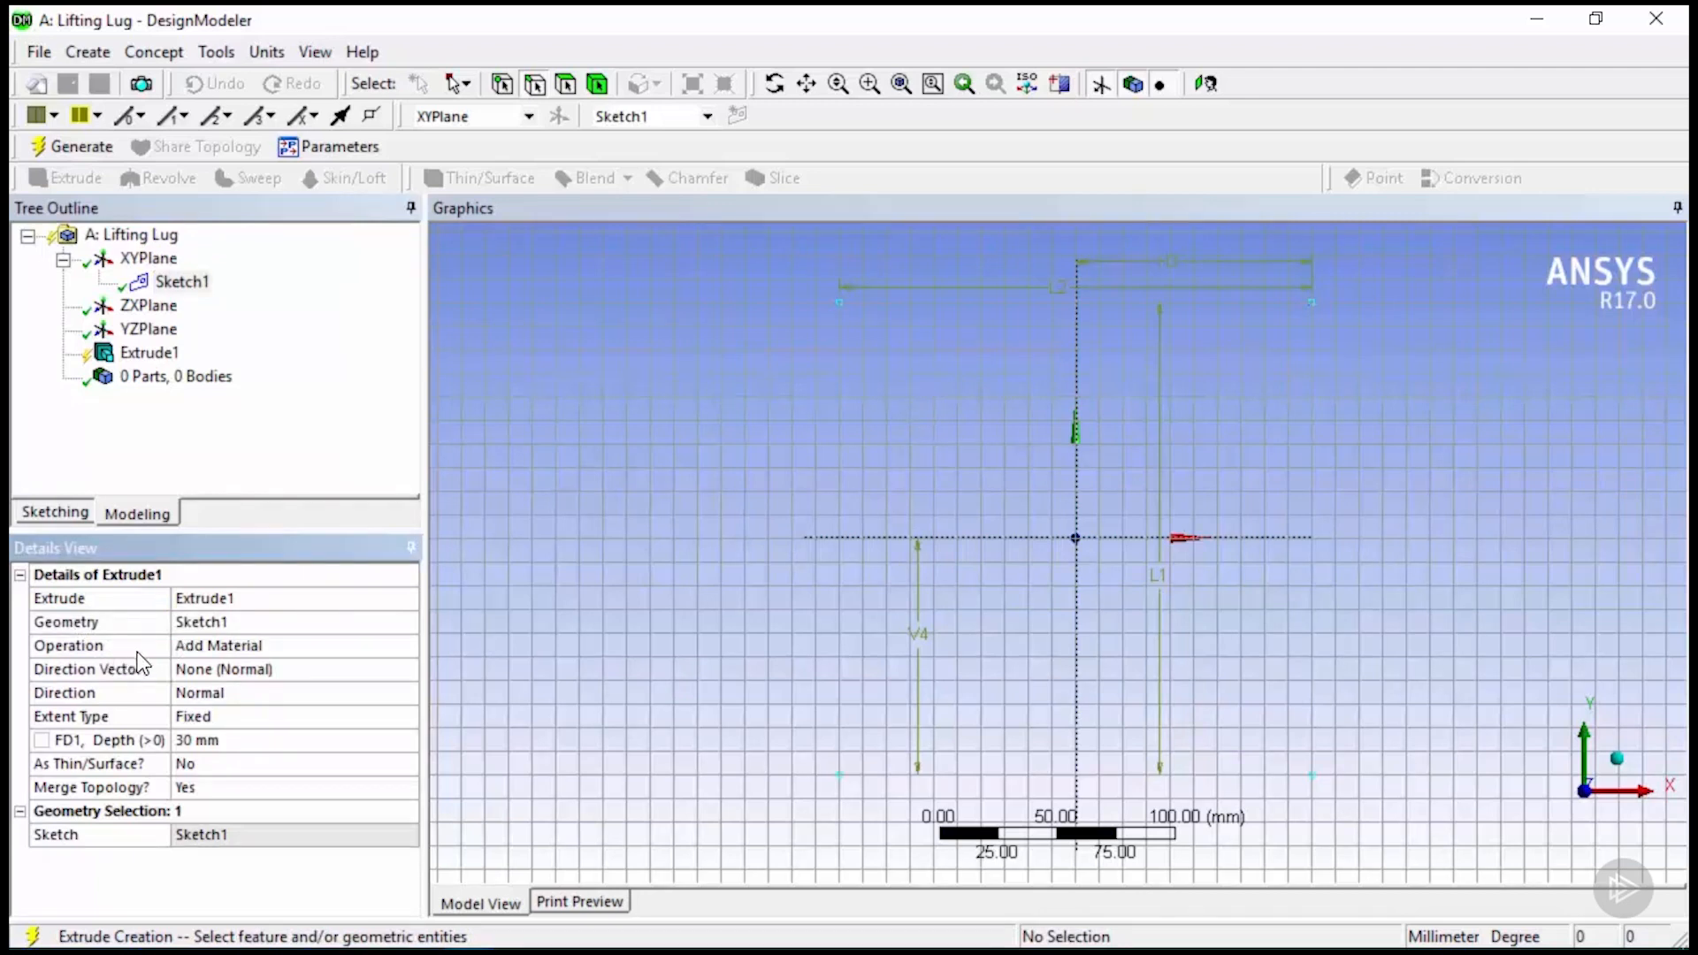
Choose Add Material as the extrusion's operation.
{"action": "left_click", "coordinate": [338, 646]}
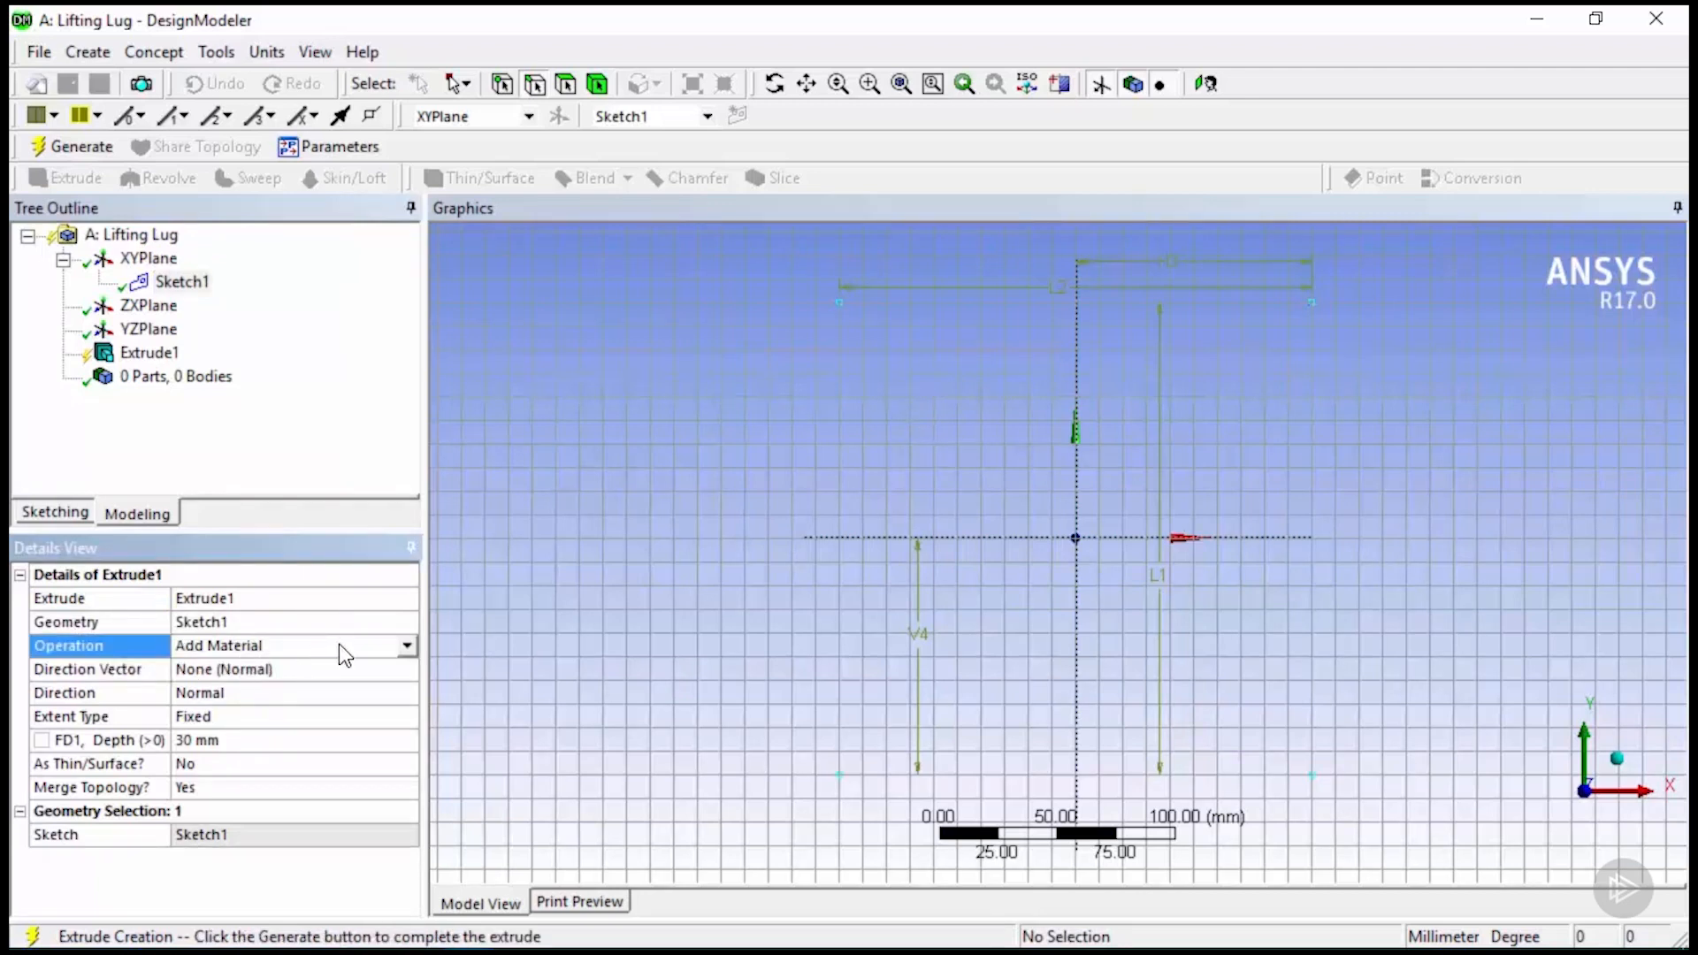
{"action": "left_click", "coordinate": [410, 647]}
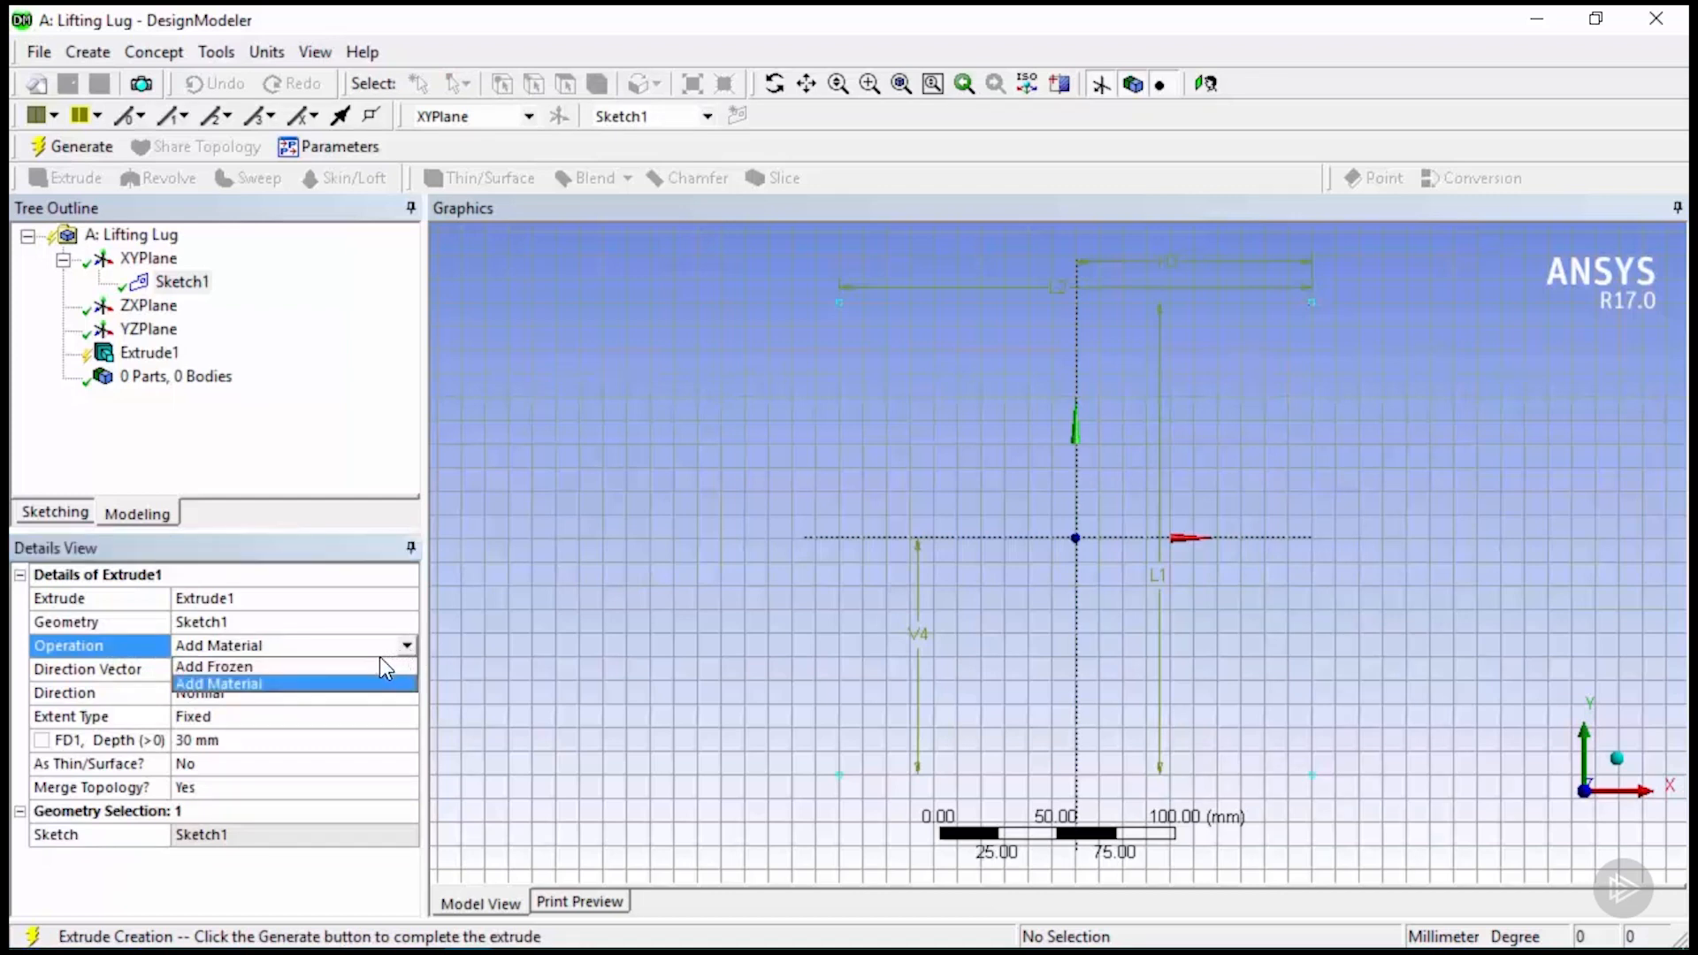
{"action": "left_click", "coordinate": [331, 681]}
Examine the extrusion's direction vector setting and leave it at None (Normal).
{"action": "left_click", "coordinate": [133, 681]}
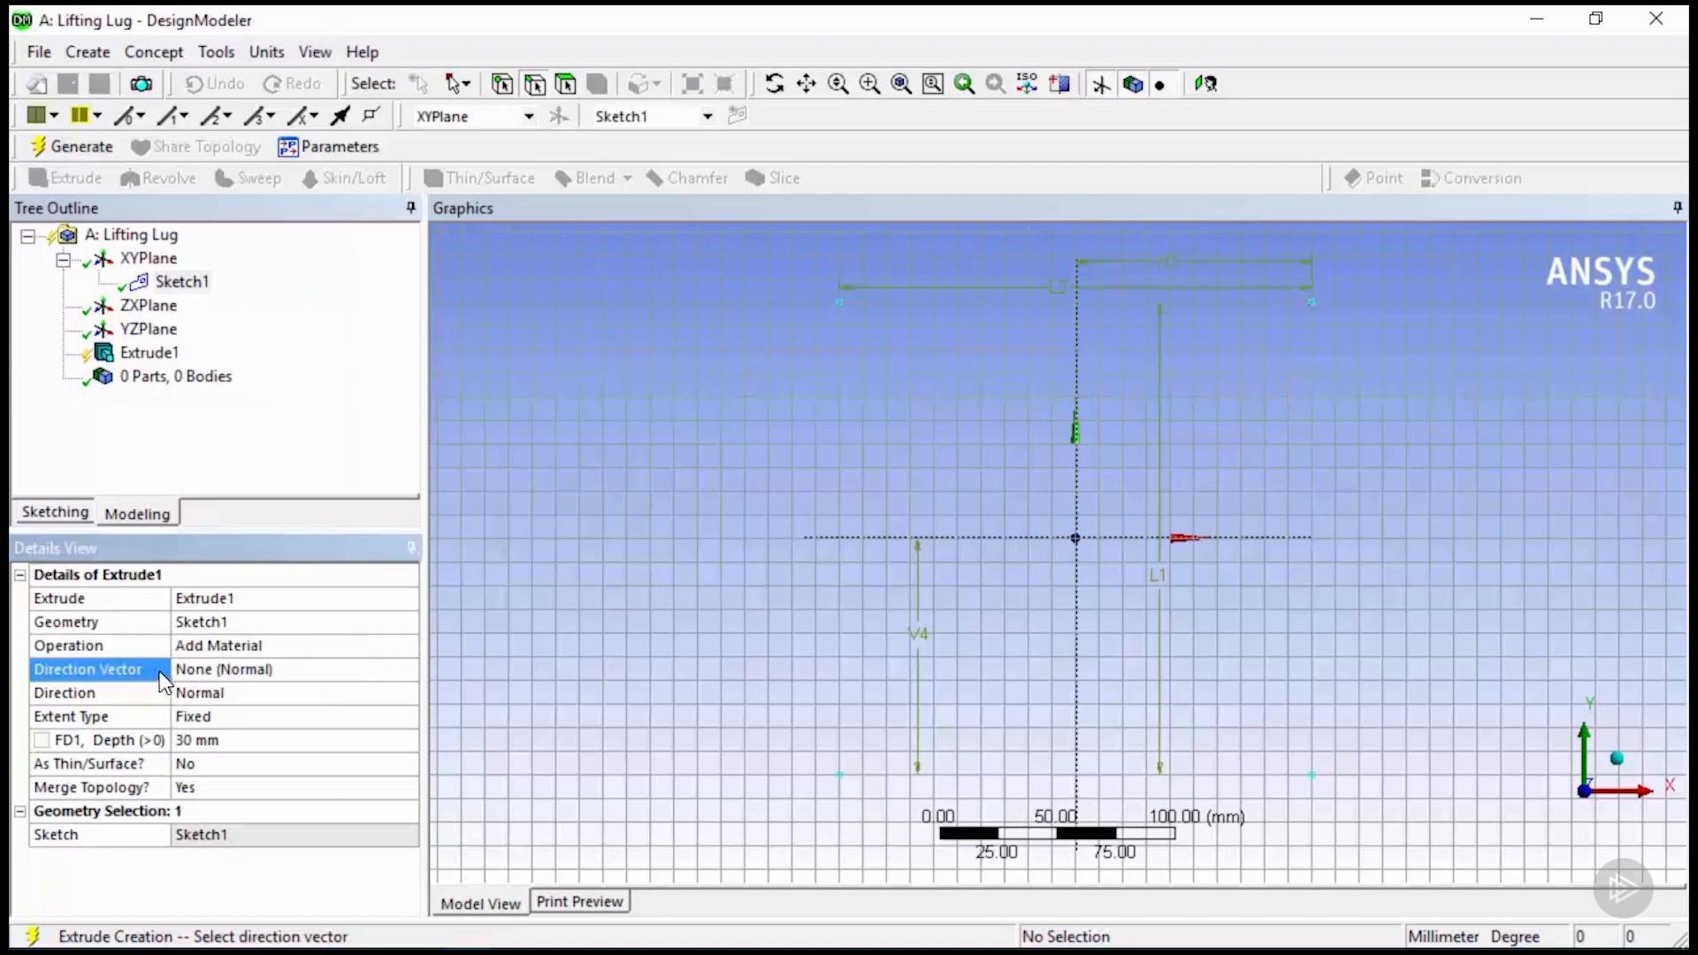
{"action": "left_click", "coordinate": [357, 675]}
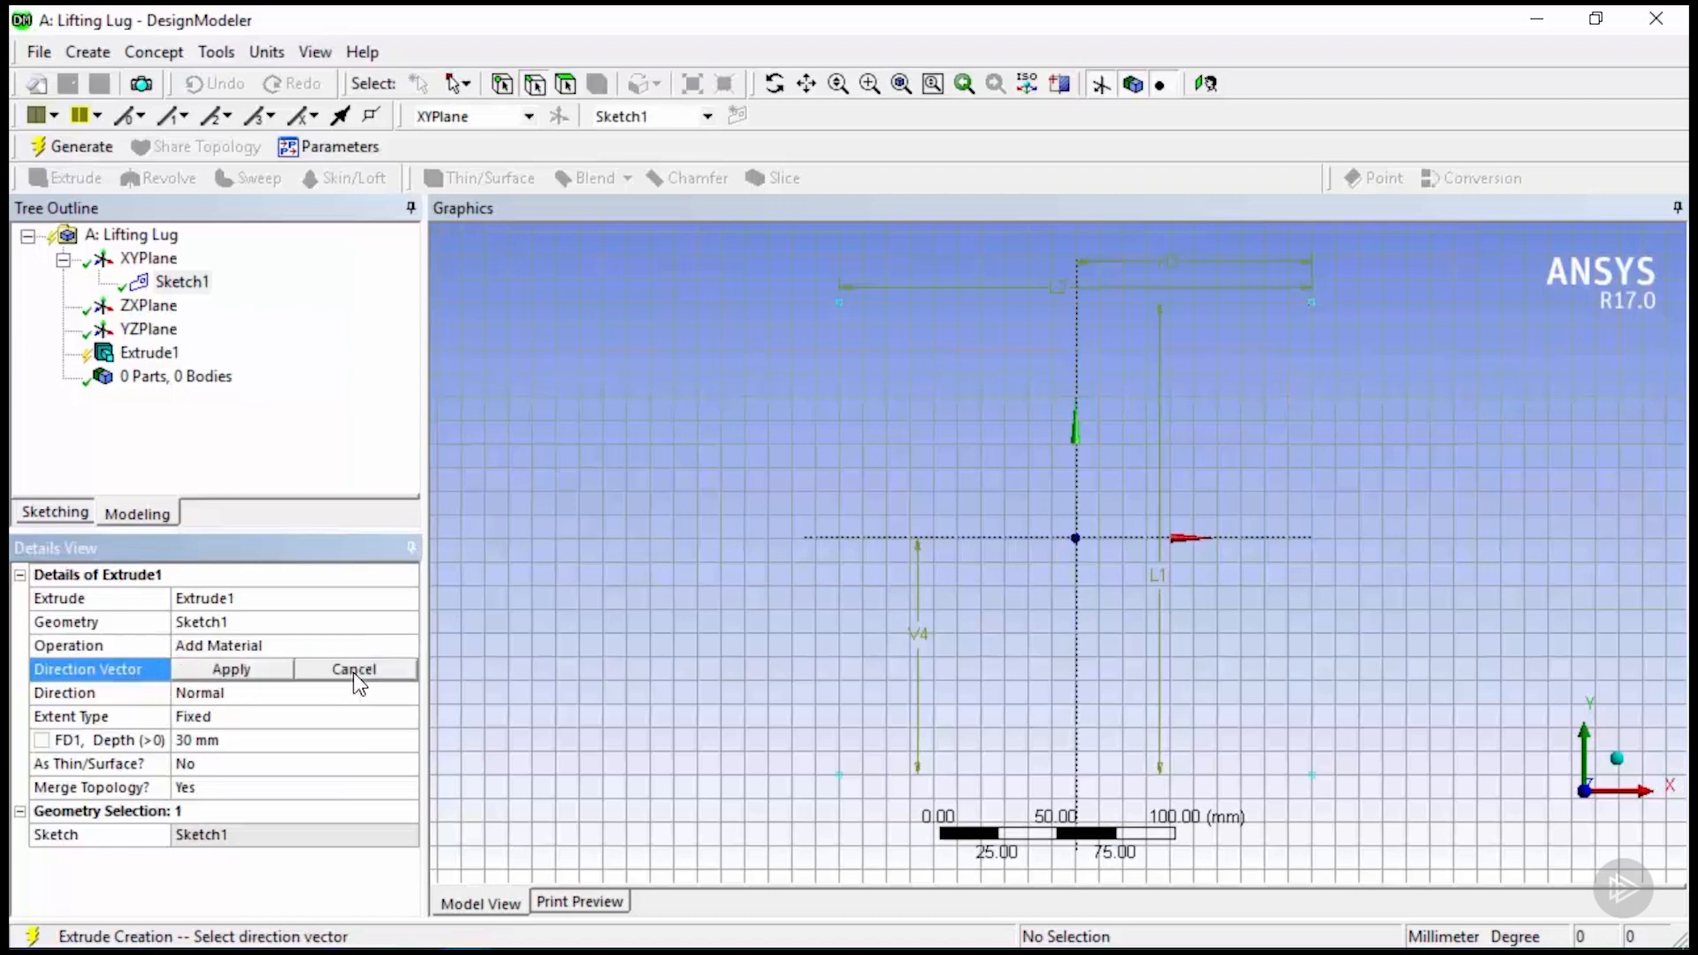
{"action": "left_click", "coordinate": [107, 668]}
{"action": "left_click", "coordinate": [276, 670]}
{"action": "left_click", "coordinate": [266, 670]}
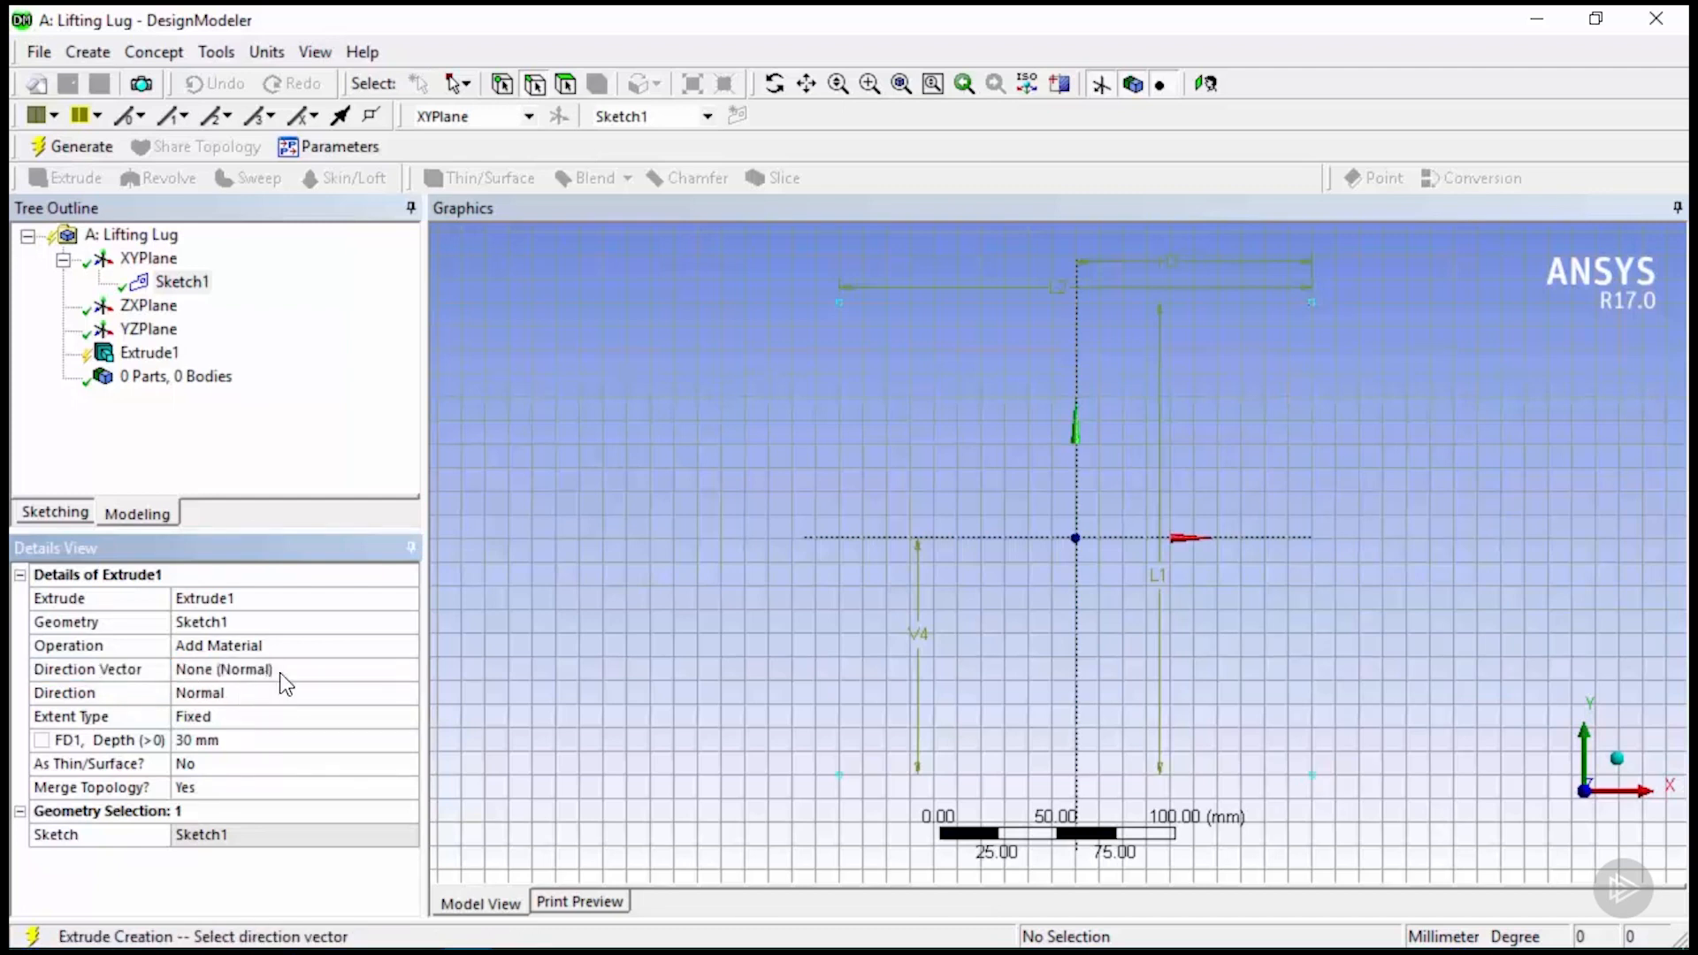
Try the Reversed, Both - Symmetric and Both - Asymmetric directions for the extrusion and compare their previews.
{"action": "left_click", "coordinate": [130, 695]}
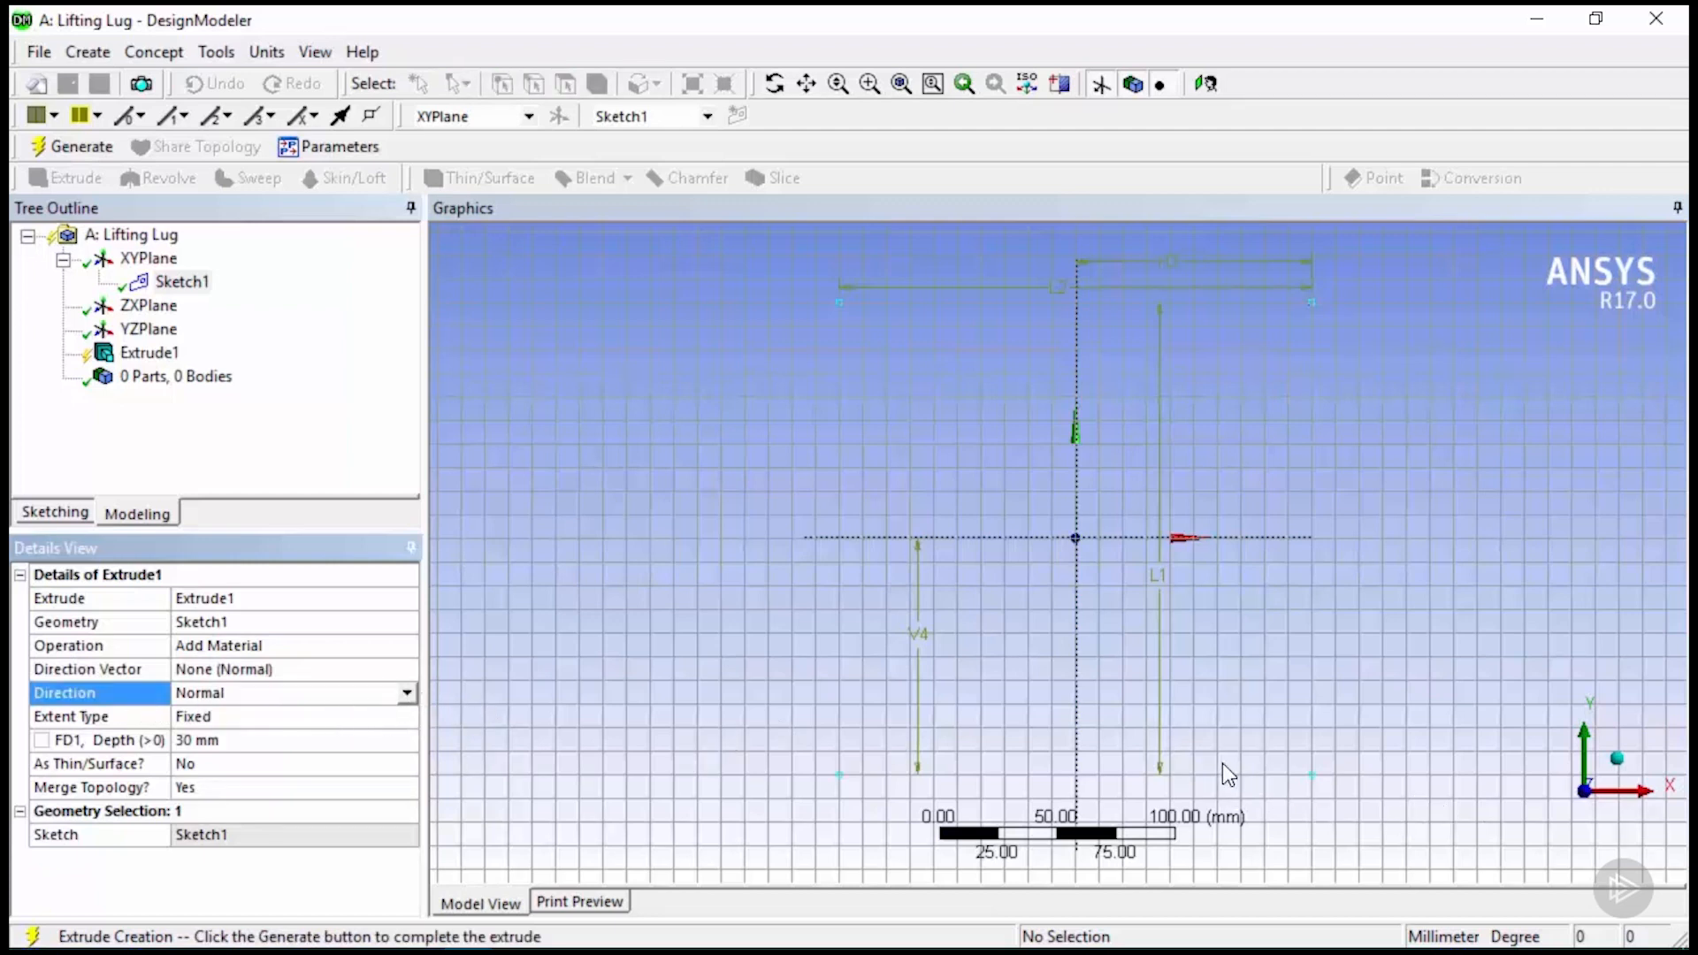
{"action": "mouse_move", "coordinate": [1236, 774]}
{"action": "middle_mouse_down"}
{"action": "mouse_move", "coordinate": [1229, 675]}
{"action": "mouse_move", "coordinate": [1262, 614]}
{"action": "mouse_move", "coordinate": [1157, 701]}
{"action": "middle_mouse_up"}
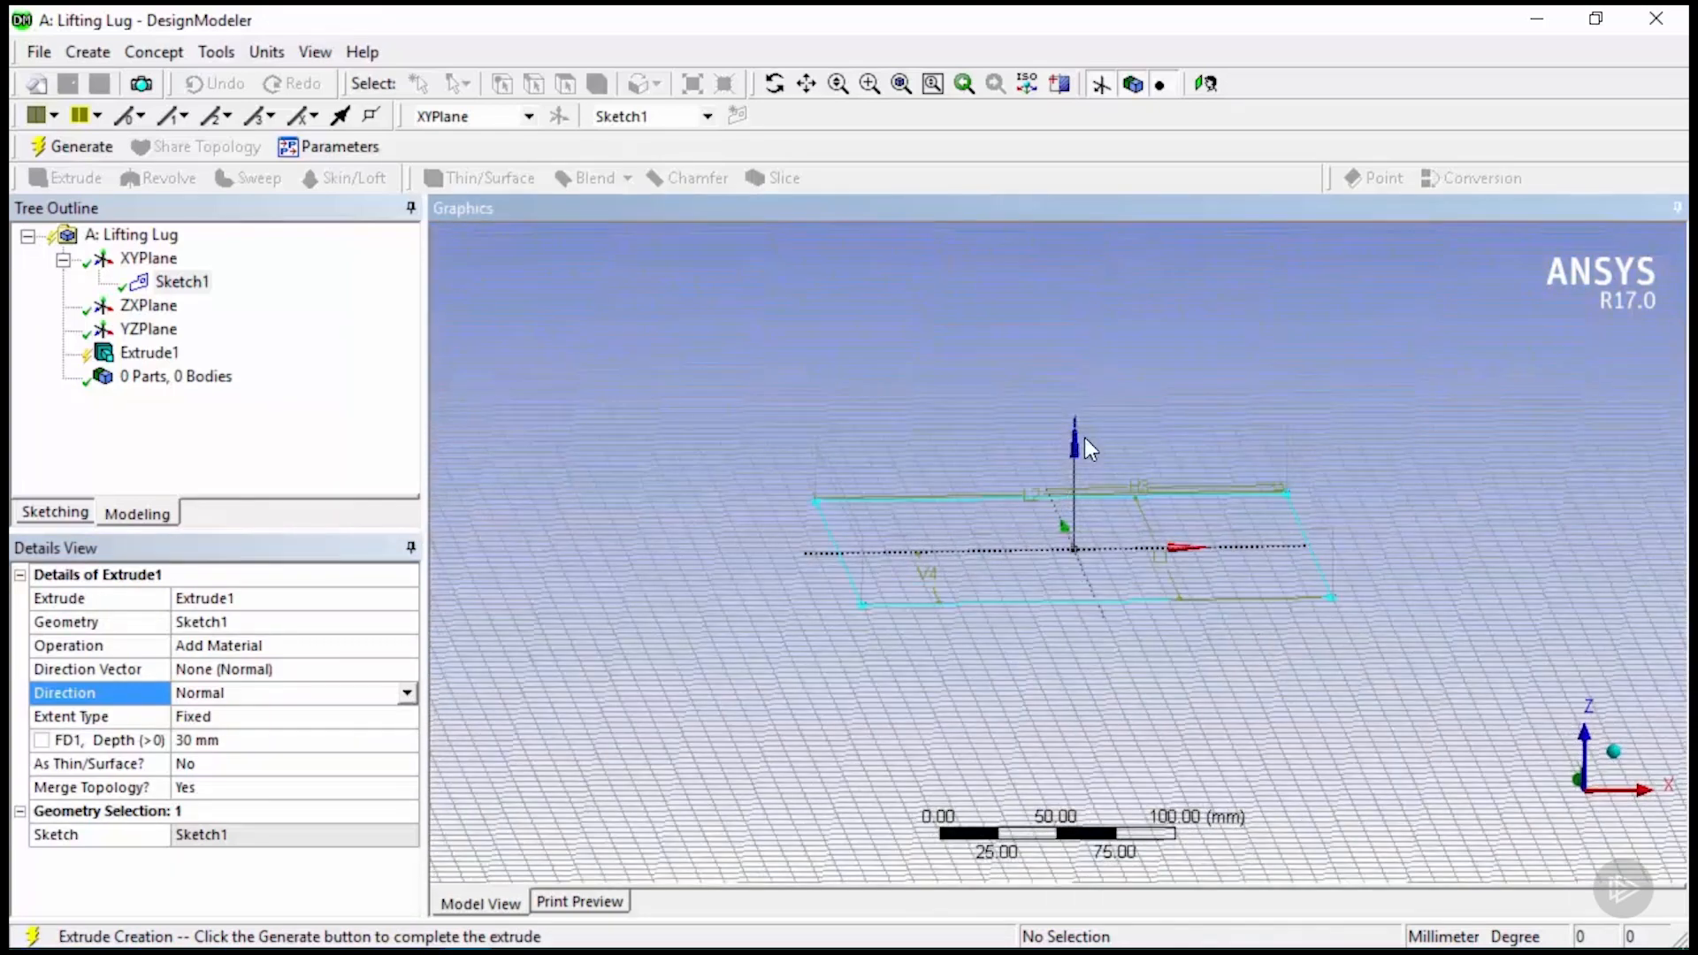
{"action": "left_click", "coordinate": [407, 694]}
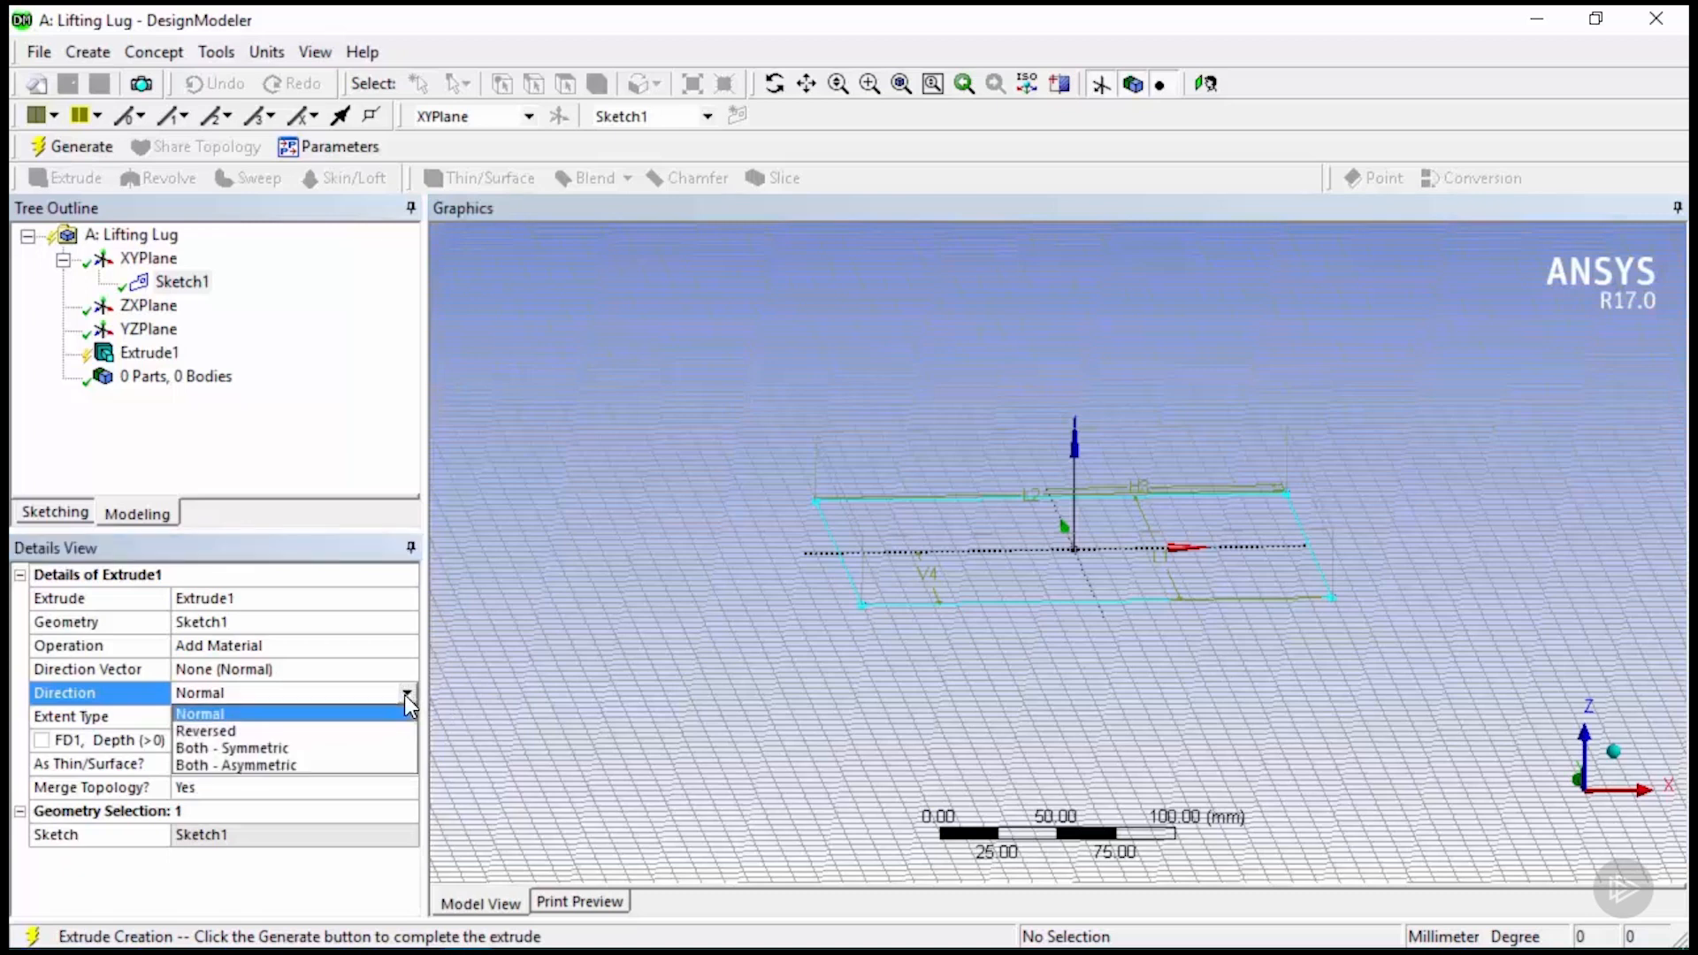
{"action": "left_click", "coordinate": [402, 732]}
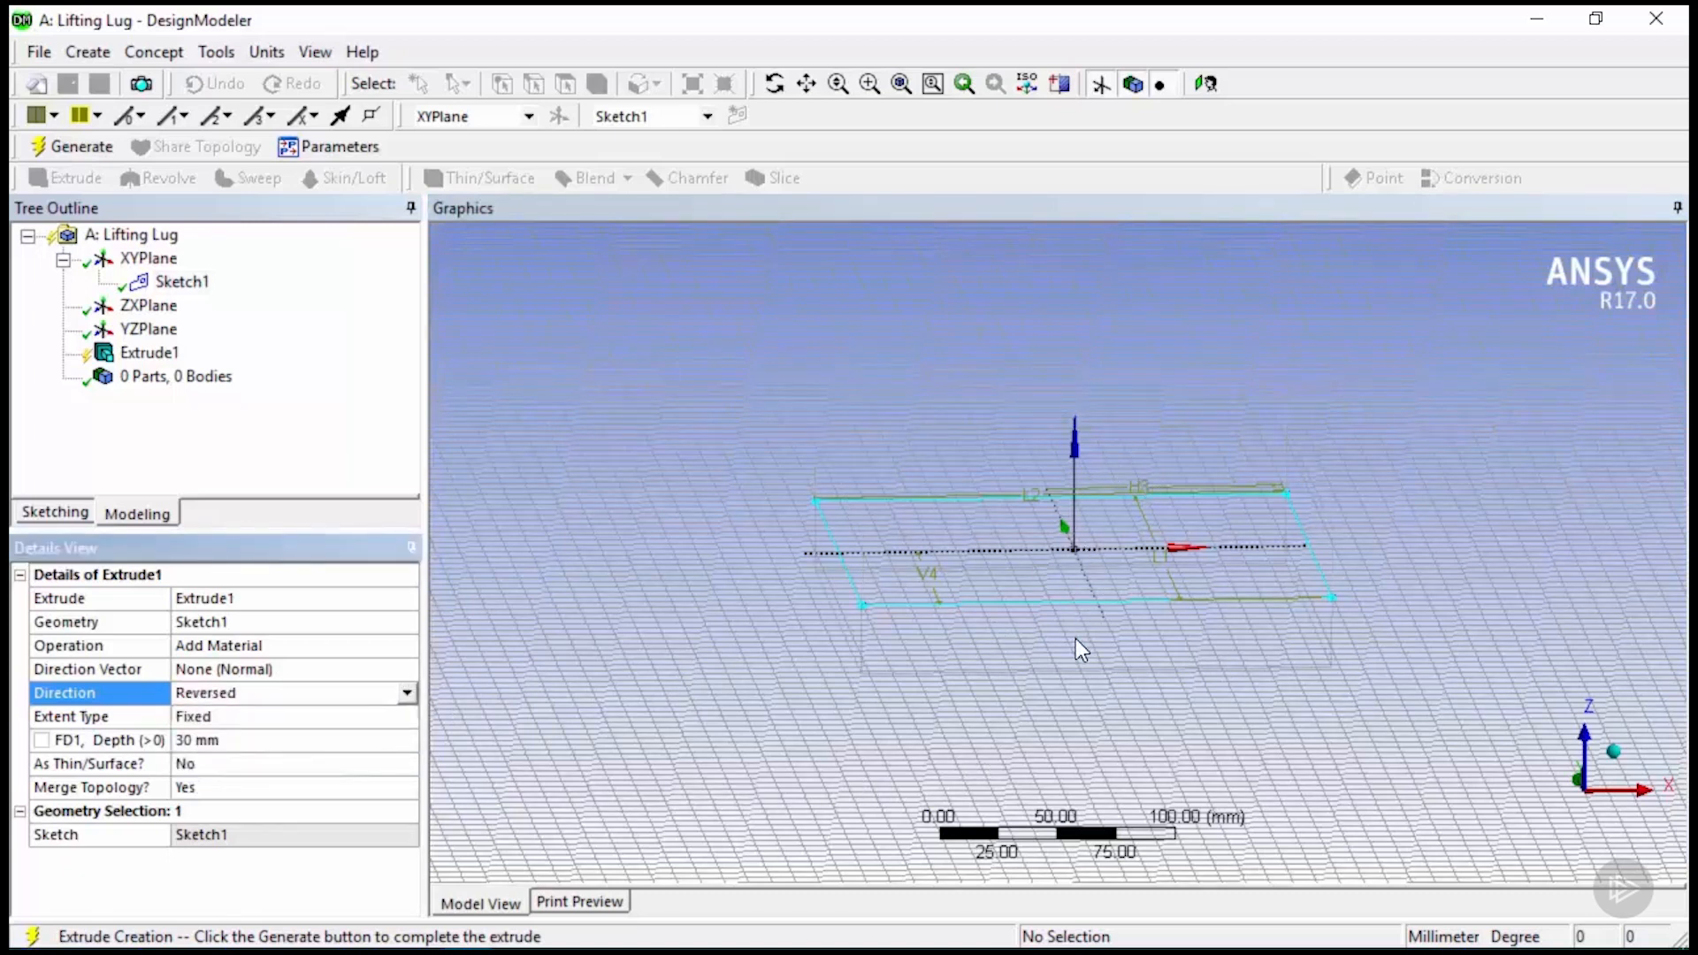
{"action": "left_click", "coordinate": [407, 695]}
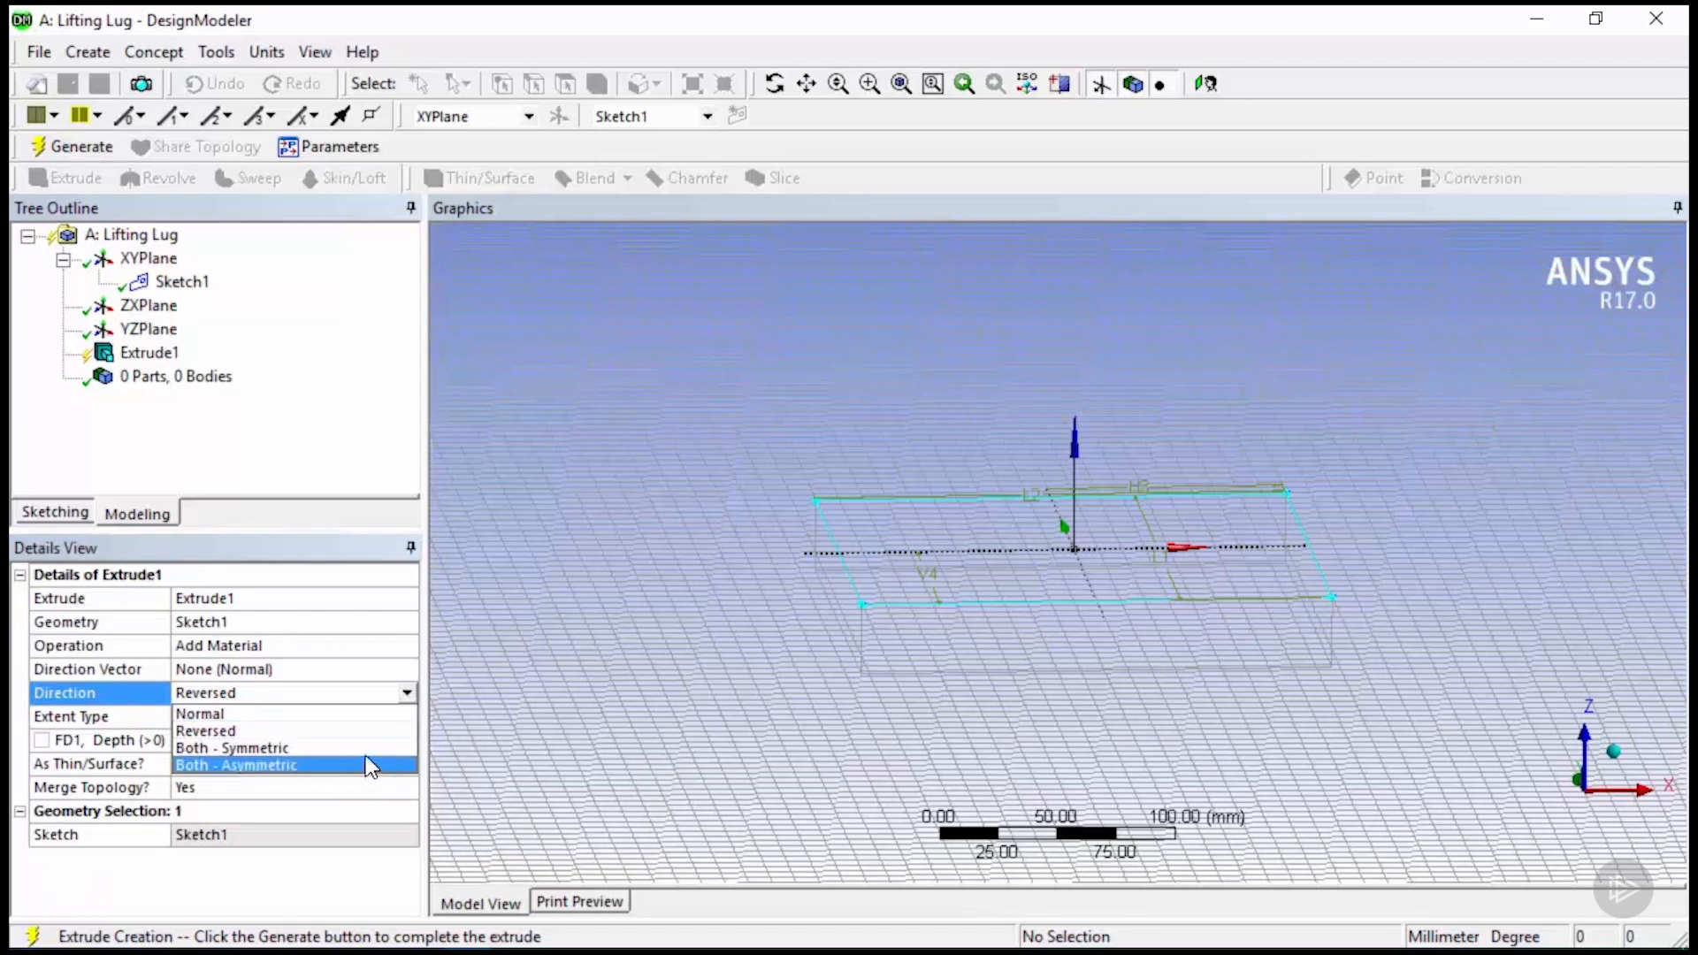
{"action": "left_click", "coordinate": [311, 748]}
{"action": "middle_click_drag", "start_coordinate": [1000, 671], "coordinate": [837, 534]}
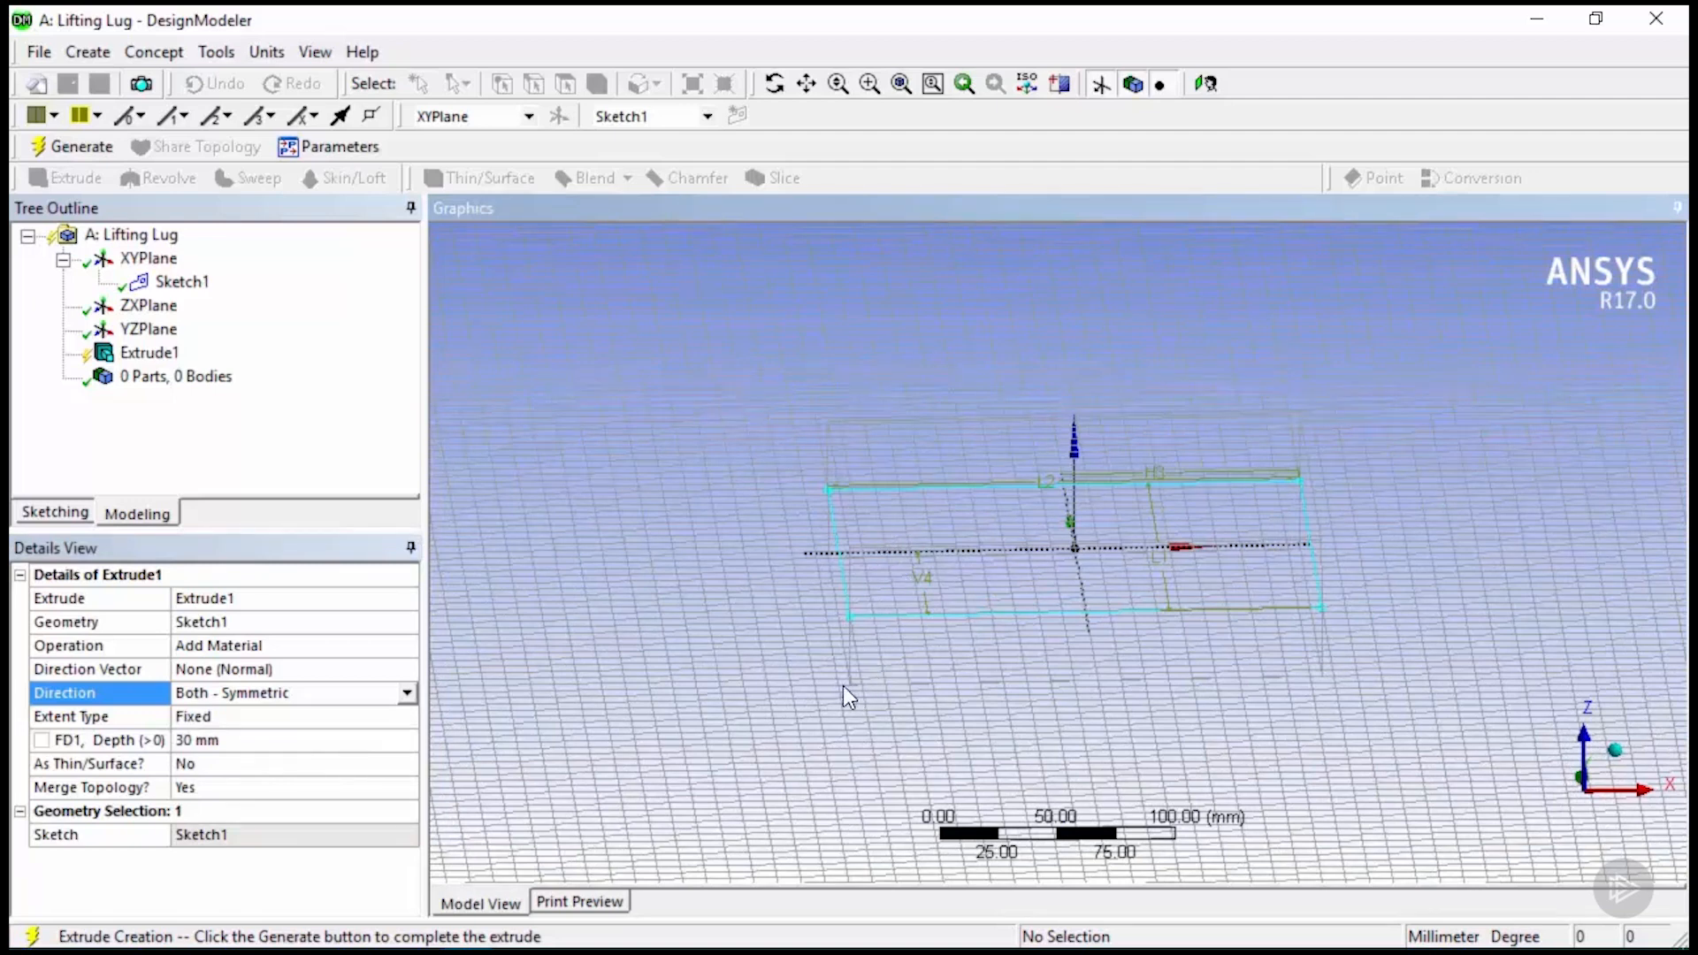
{"action": "left_click", "coordinate": [409, 693]}
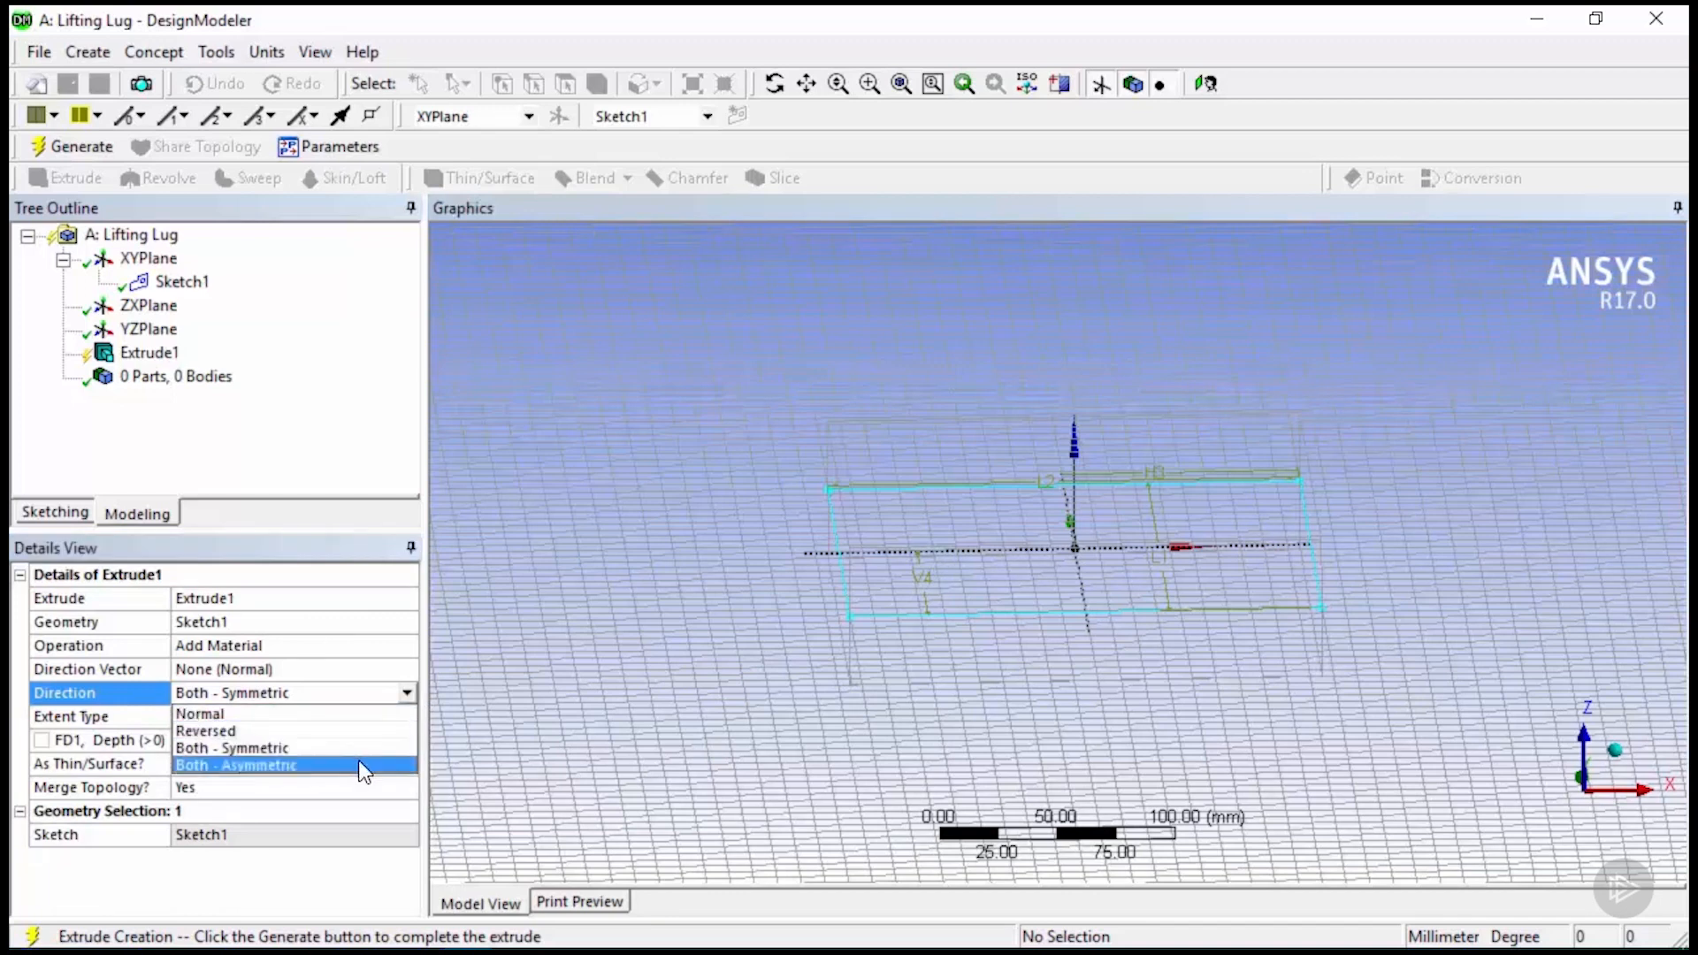
{"action": "left_click", "coordinate": [359, 763]}
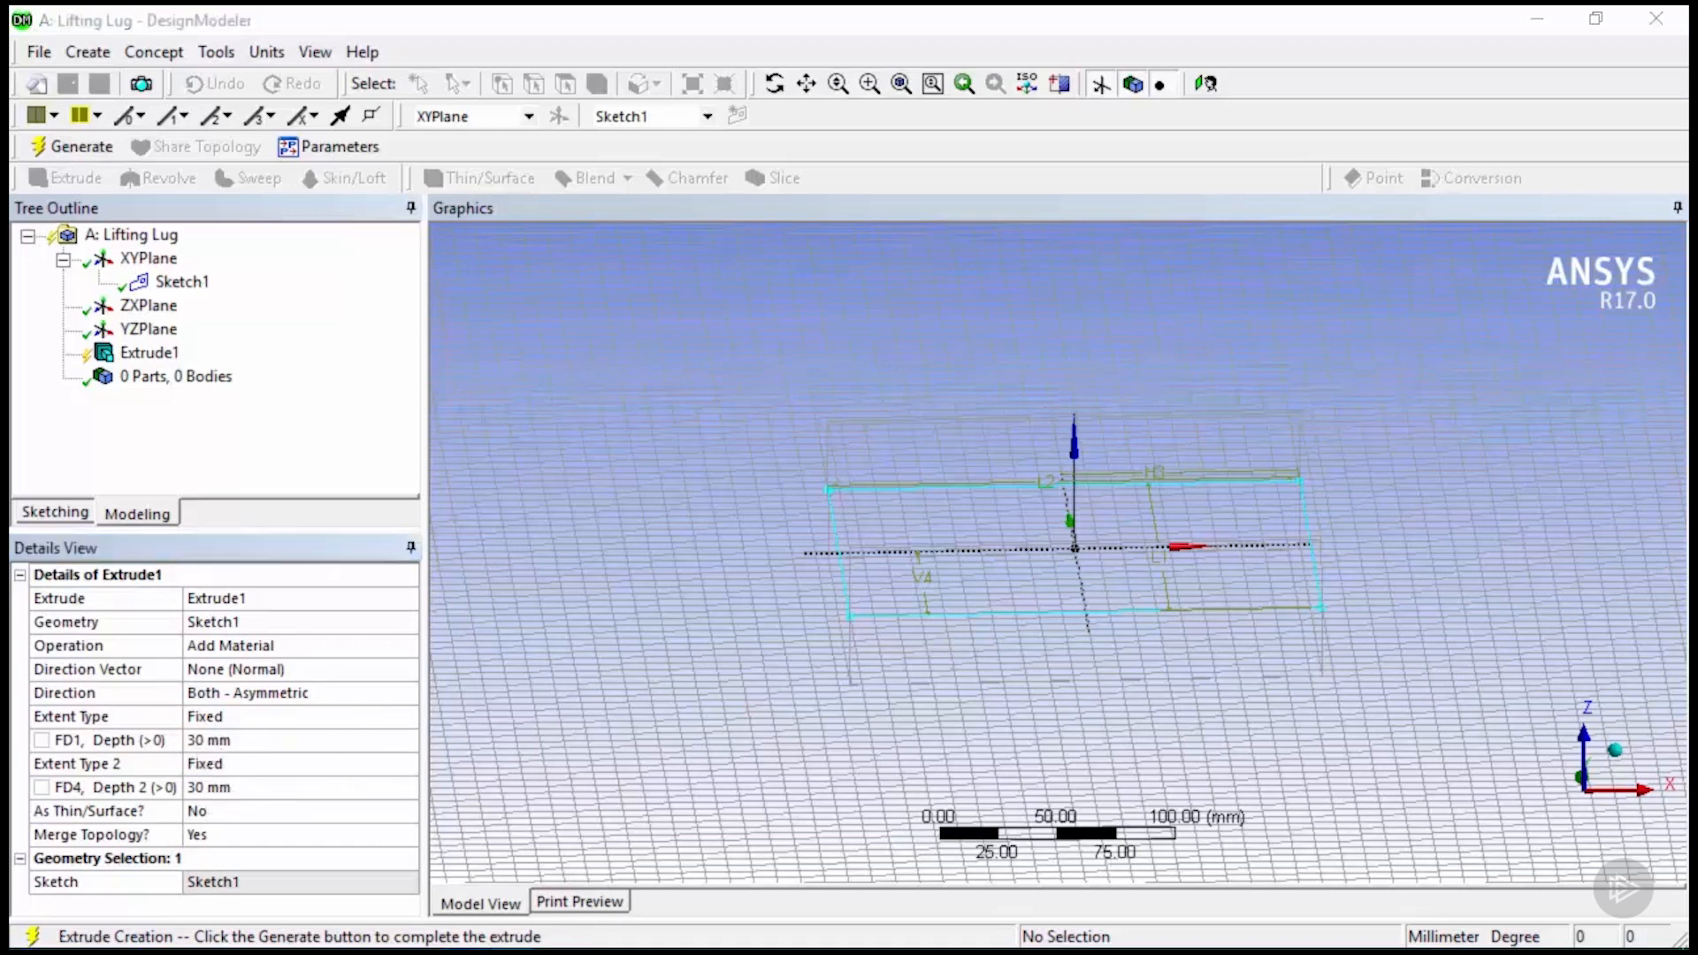
Set the extrusion's direction to Reversed so that it extends below the XY plane.
{"action": "left_click", "coordinate": [395, 696]}
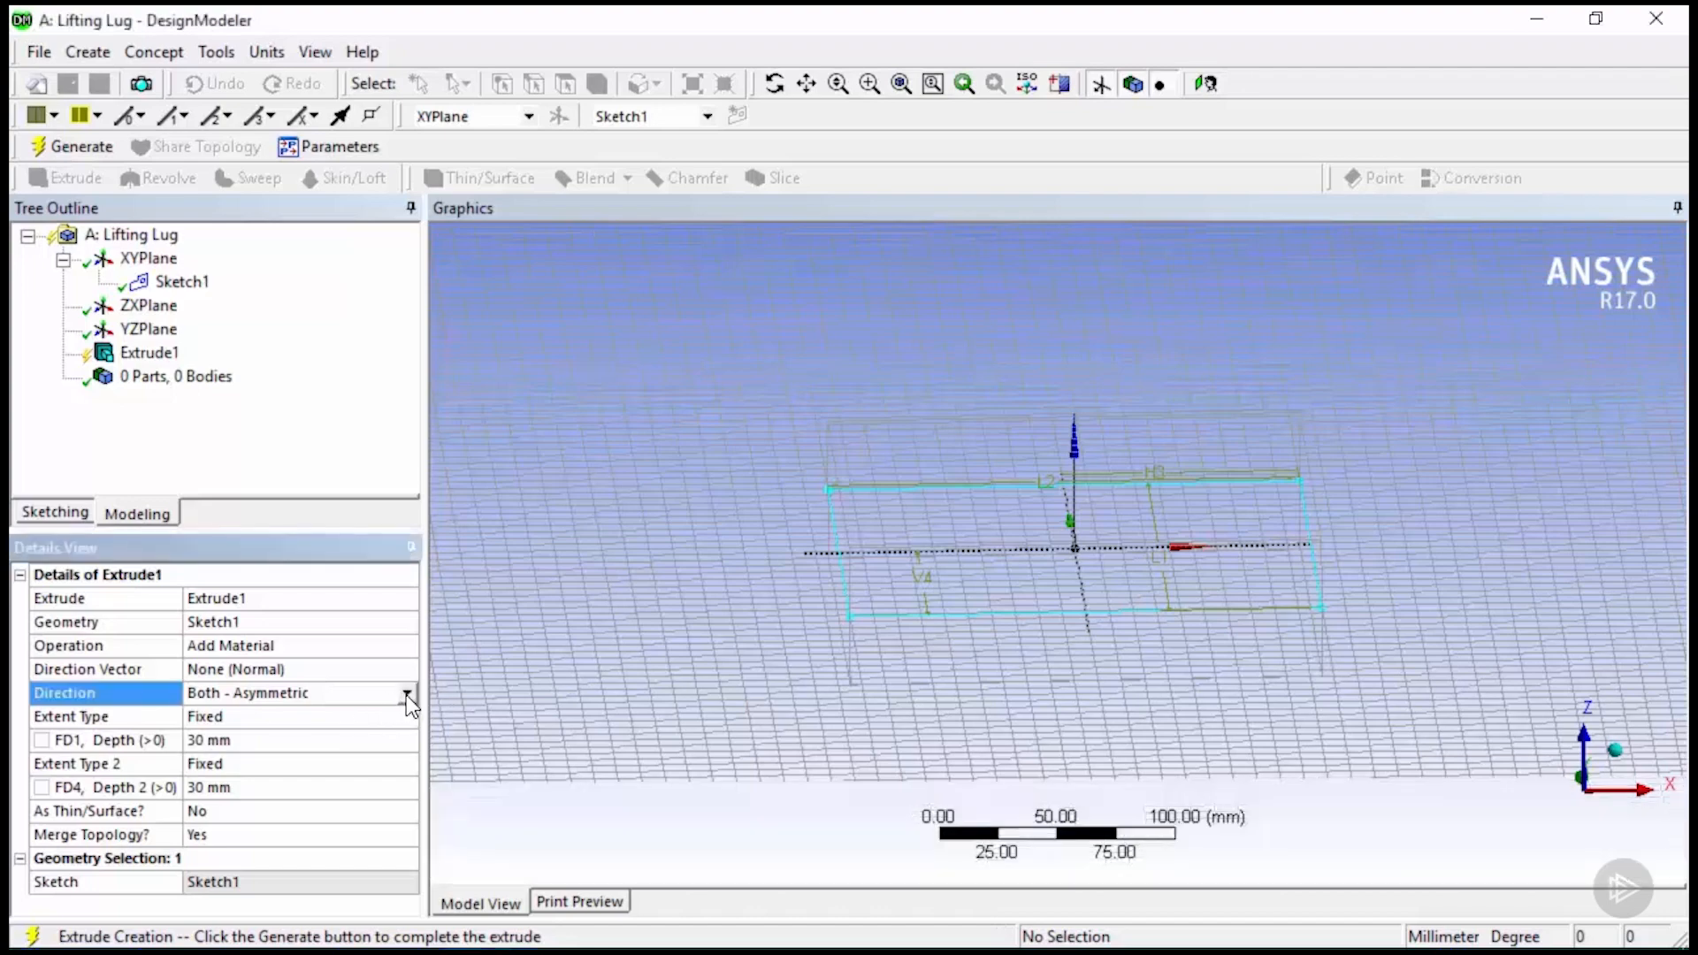
{"action": "left_click", "coordinate": [406, 693]}
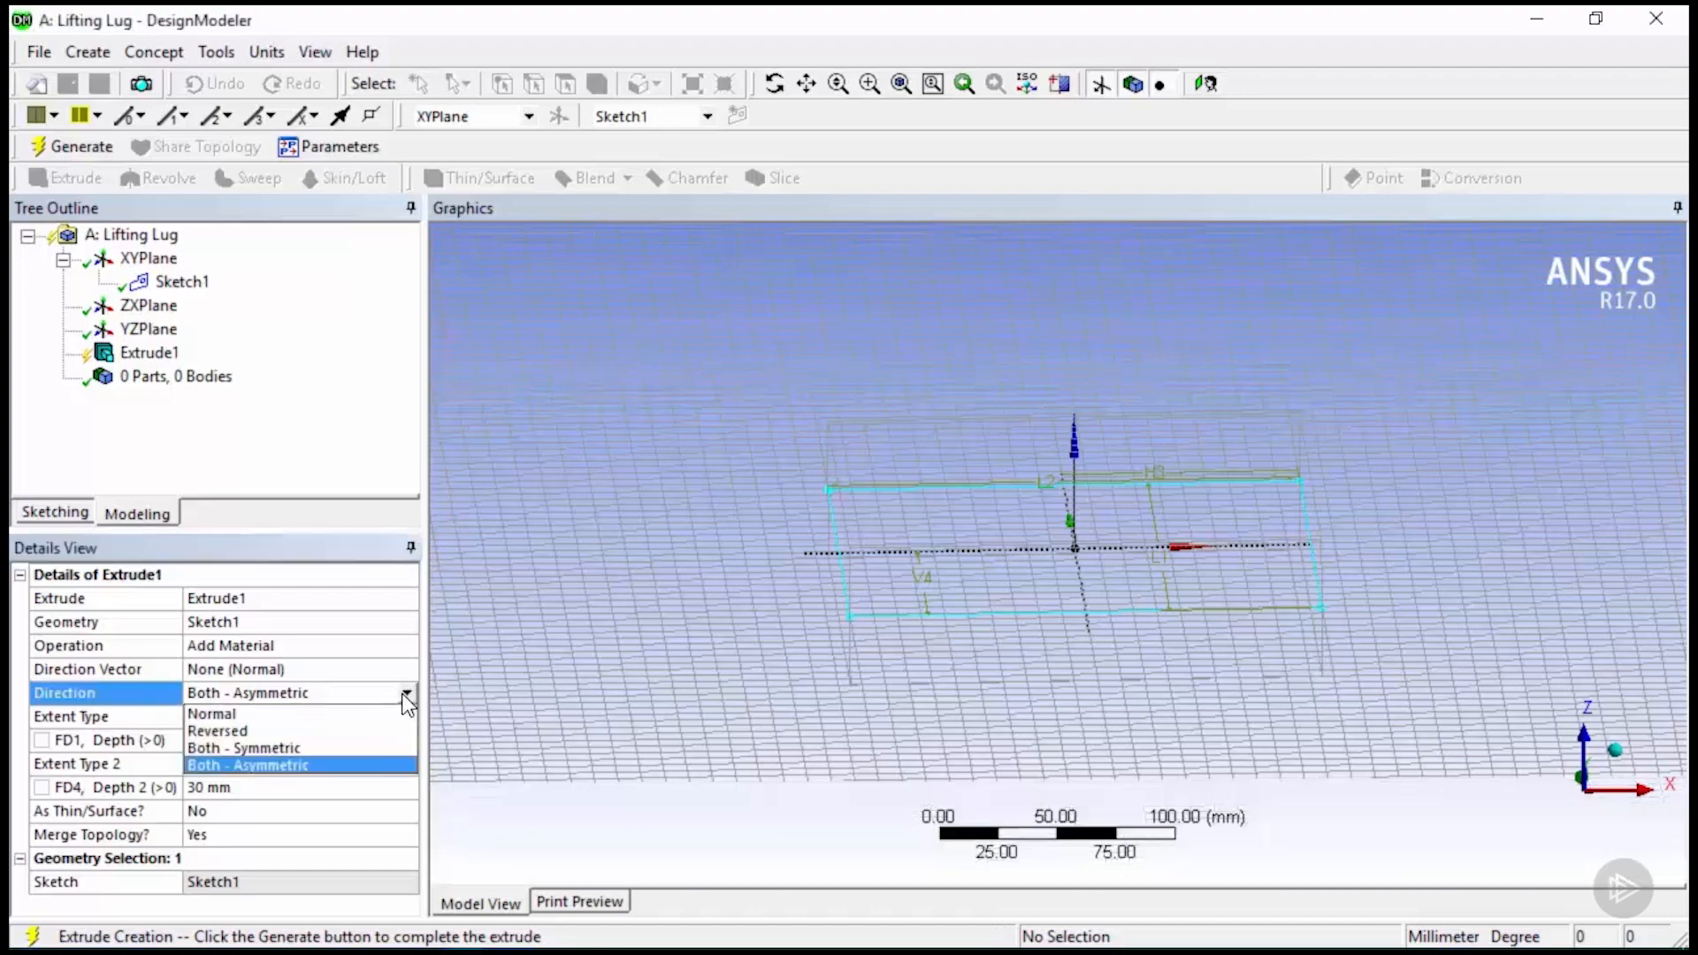
{"action": "left_click", "coordinate": [374, 730]}
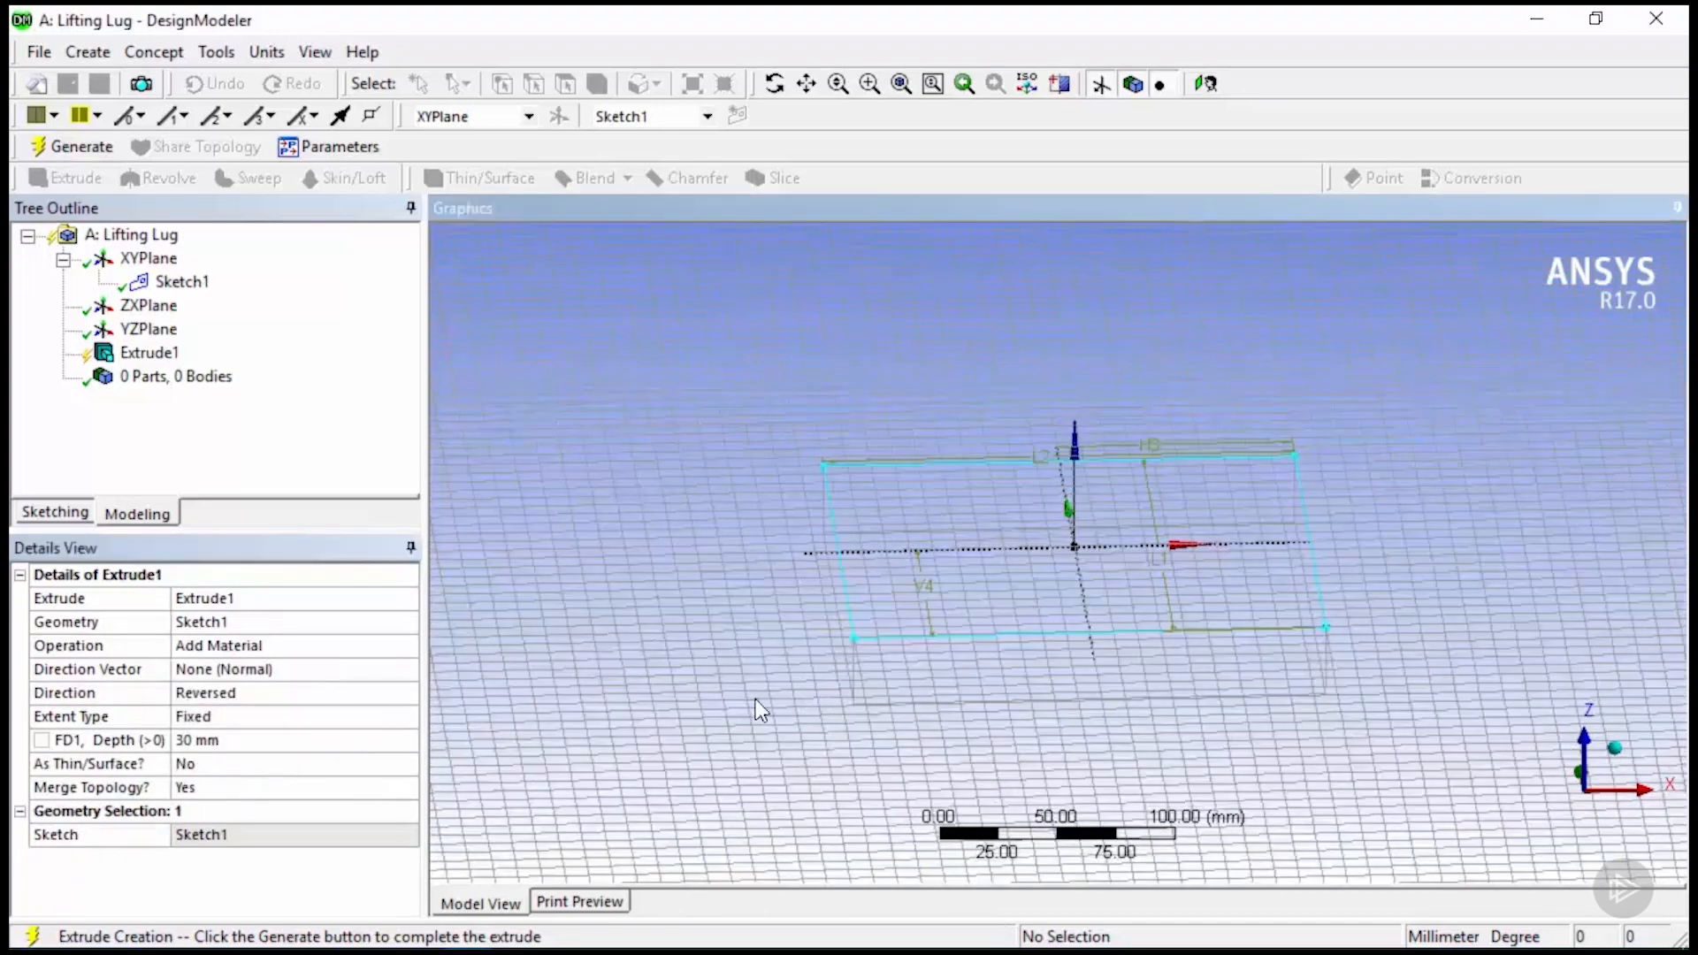
Keep the extrusion's extent type at Fixed and set its depth to 60 mm.
{"action": "left_click", "coordinate": [146, 720]}
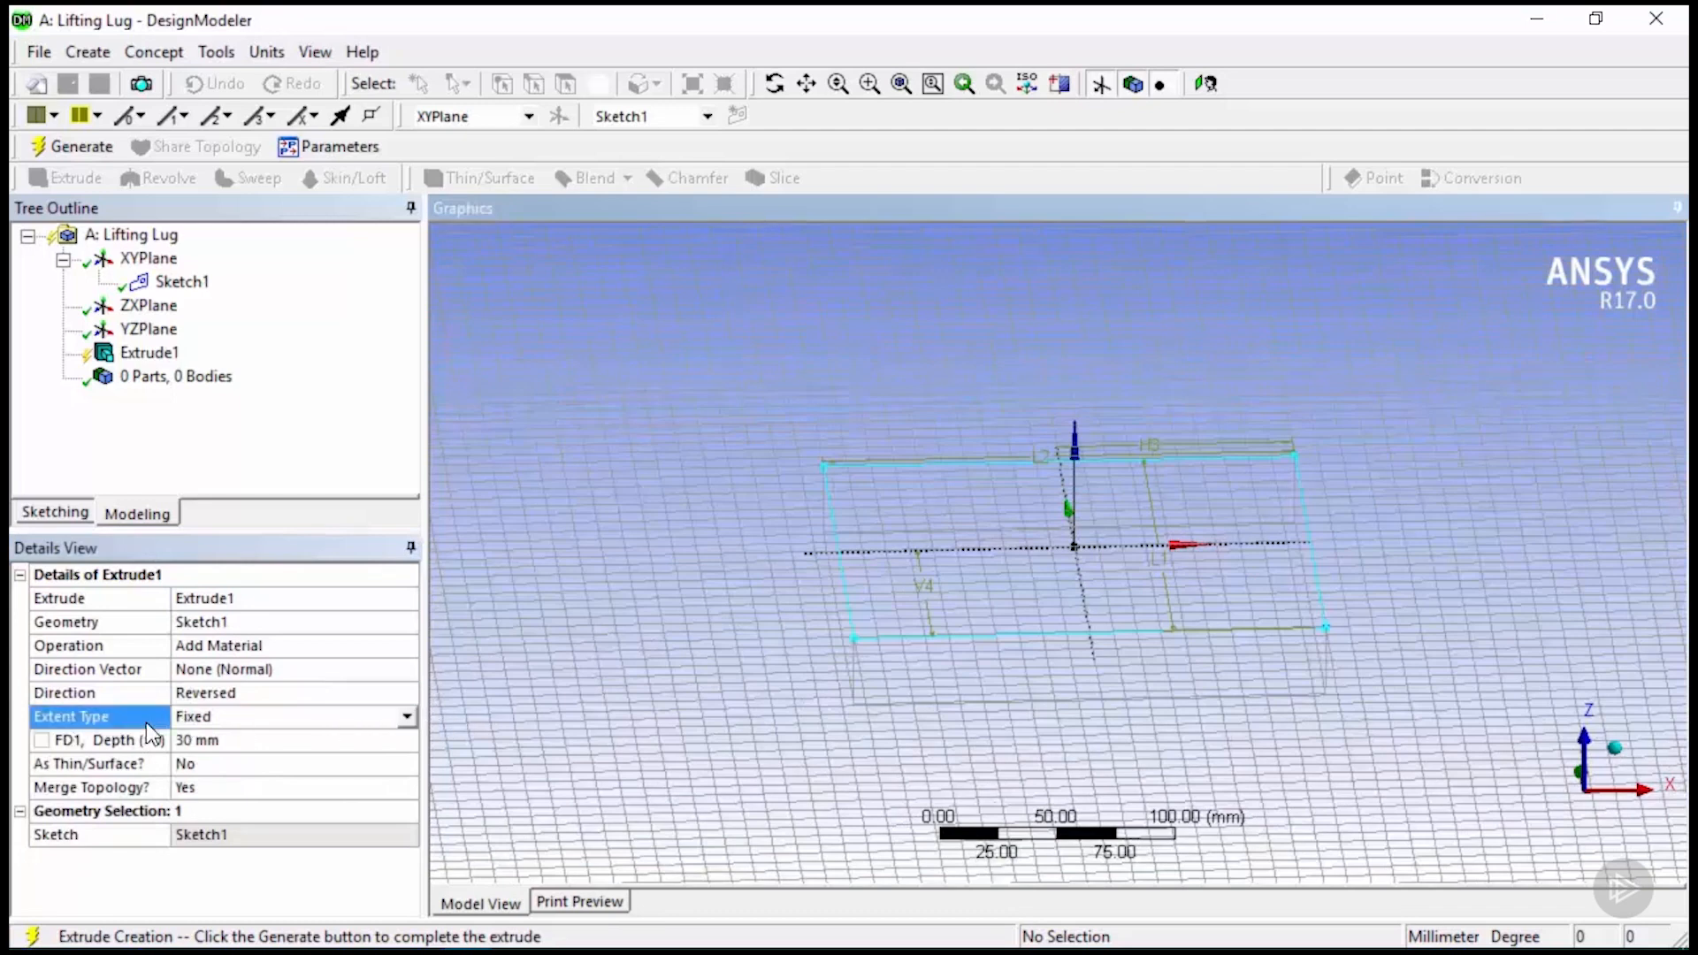
{"action": "left_click", "coordinate": [407, 717]}
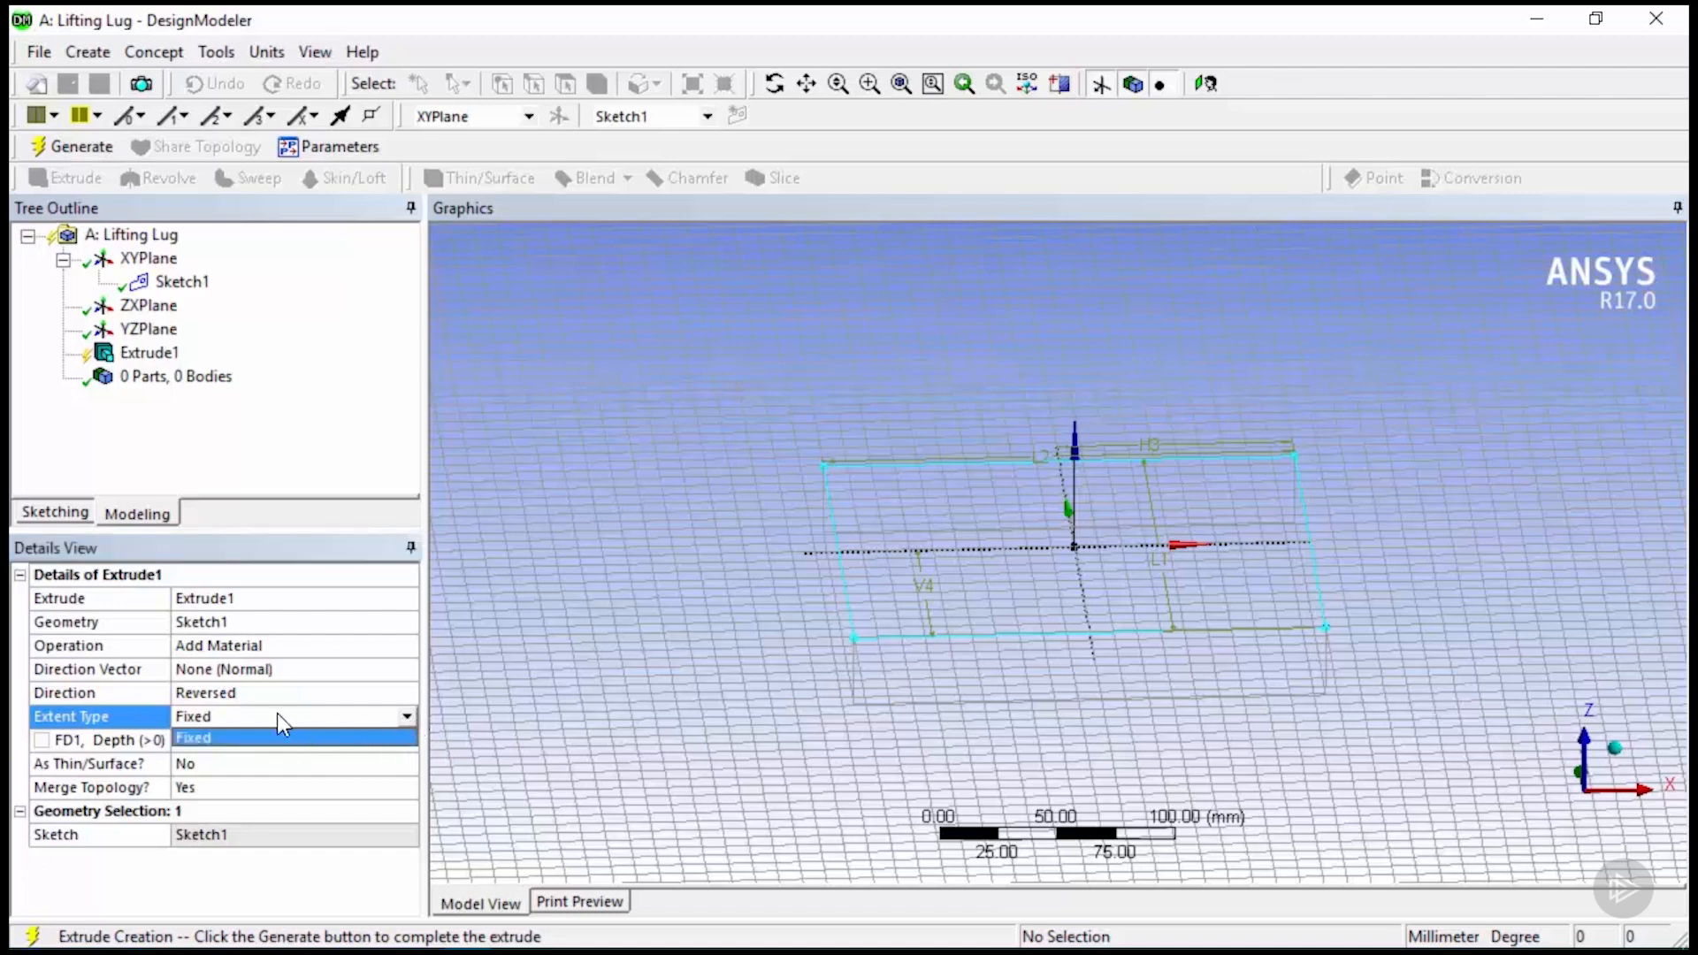
{"action": "left_click", "coordinate": [258, 737]}
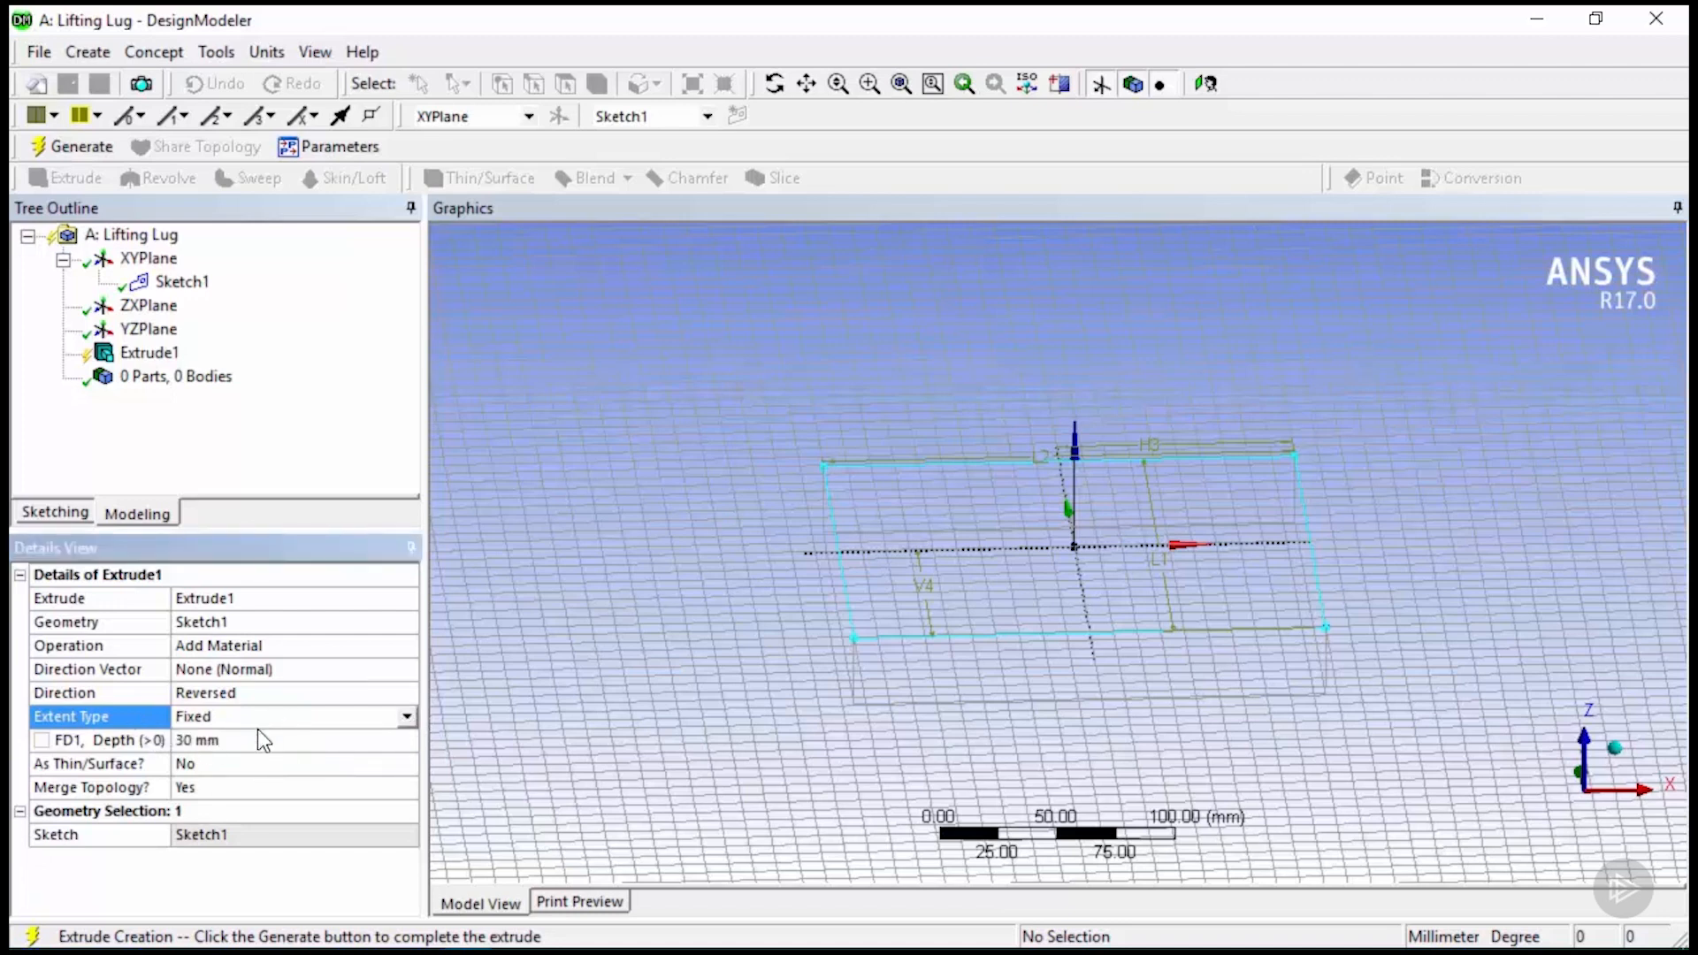
{"action": "left_click", "coordinate": [407, 717]}
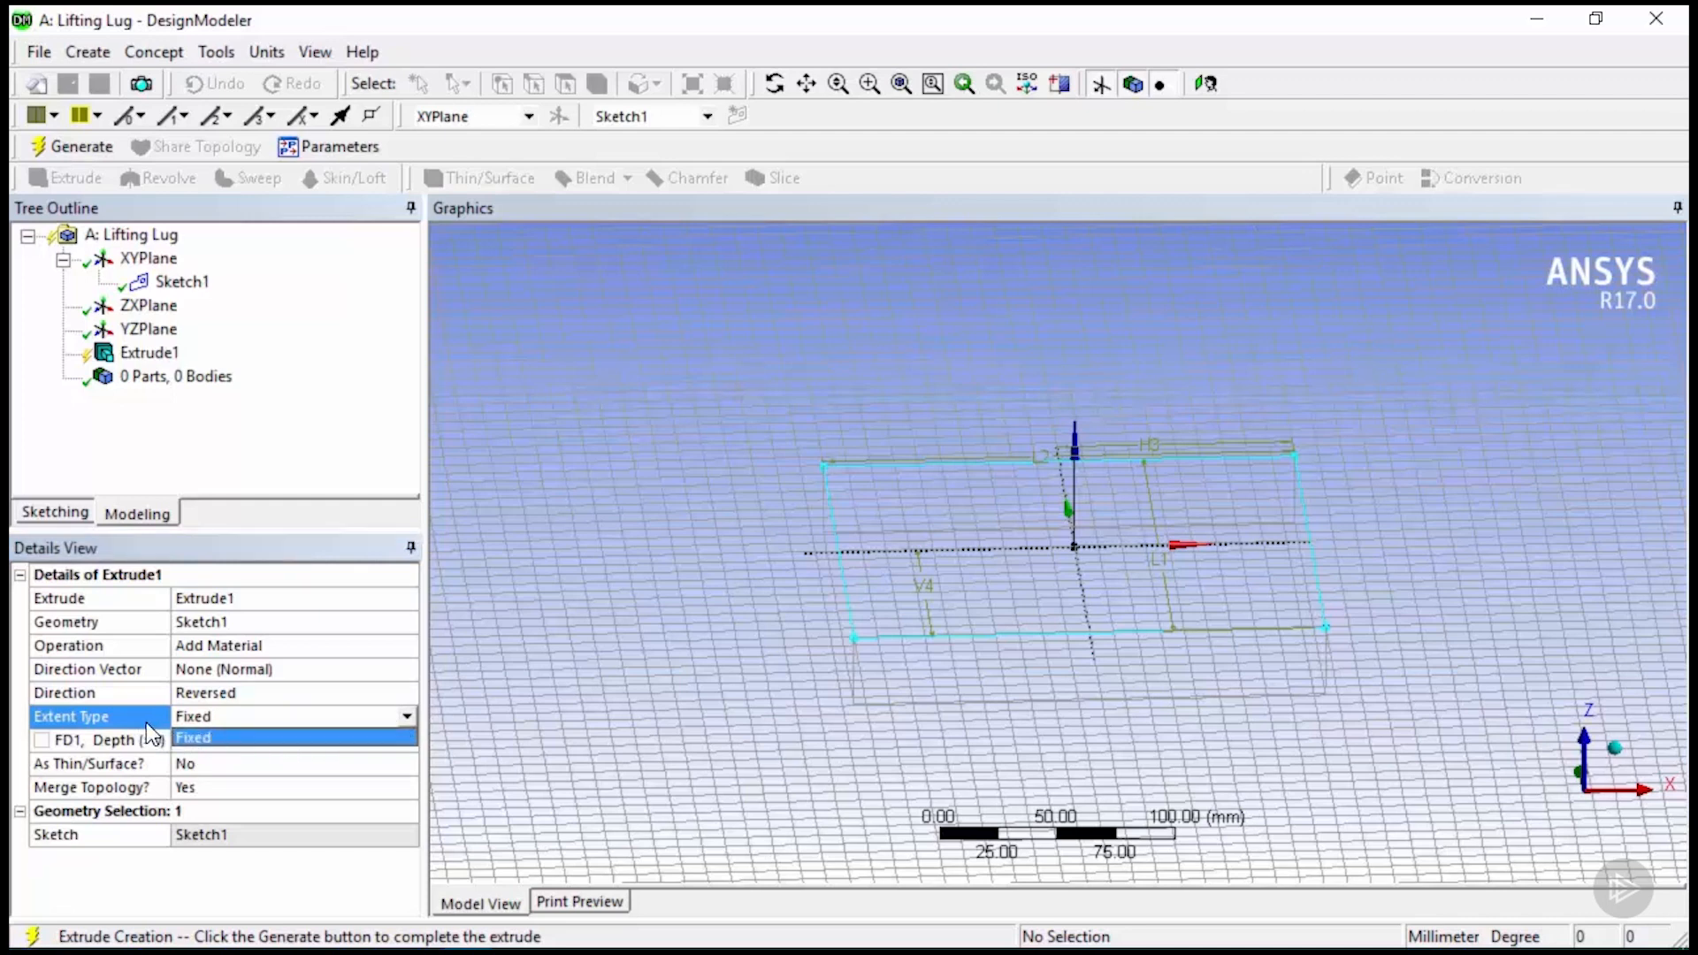
{"action": "left_click", "coordinate": [192, 743]}
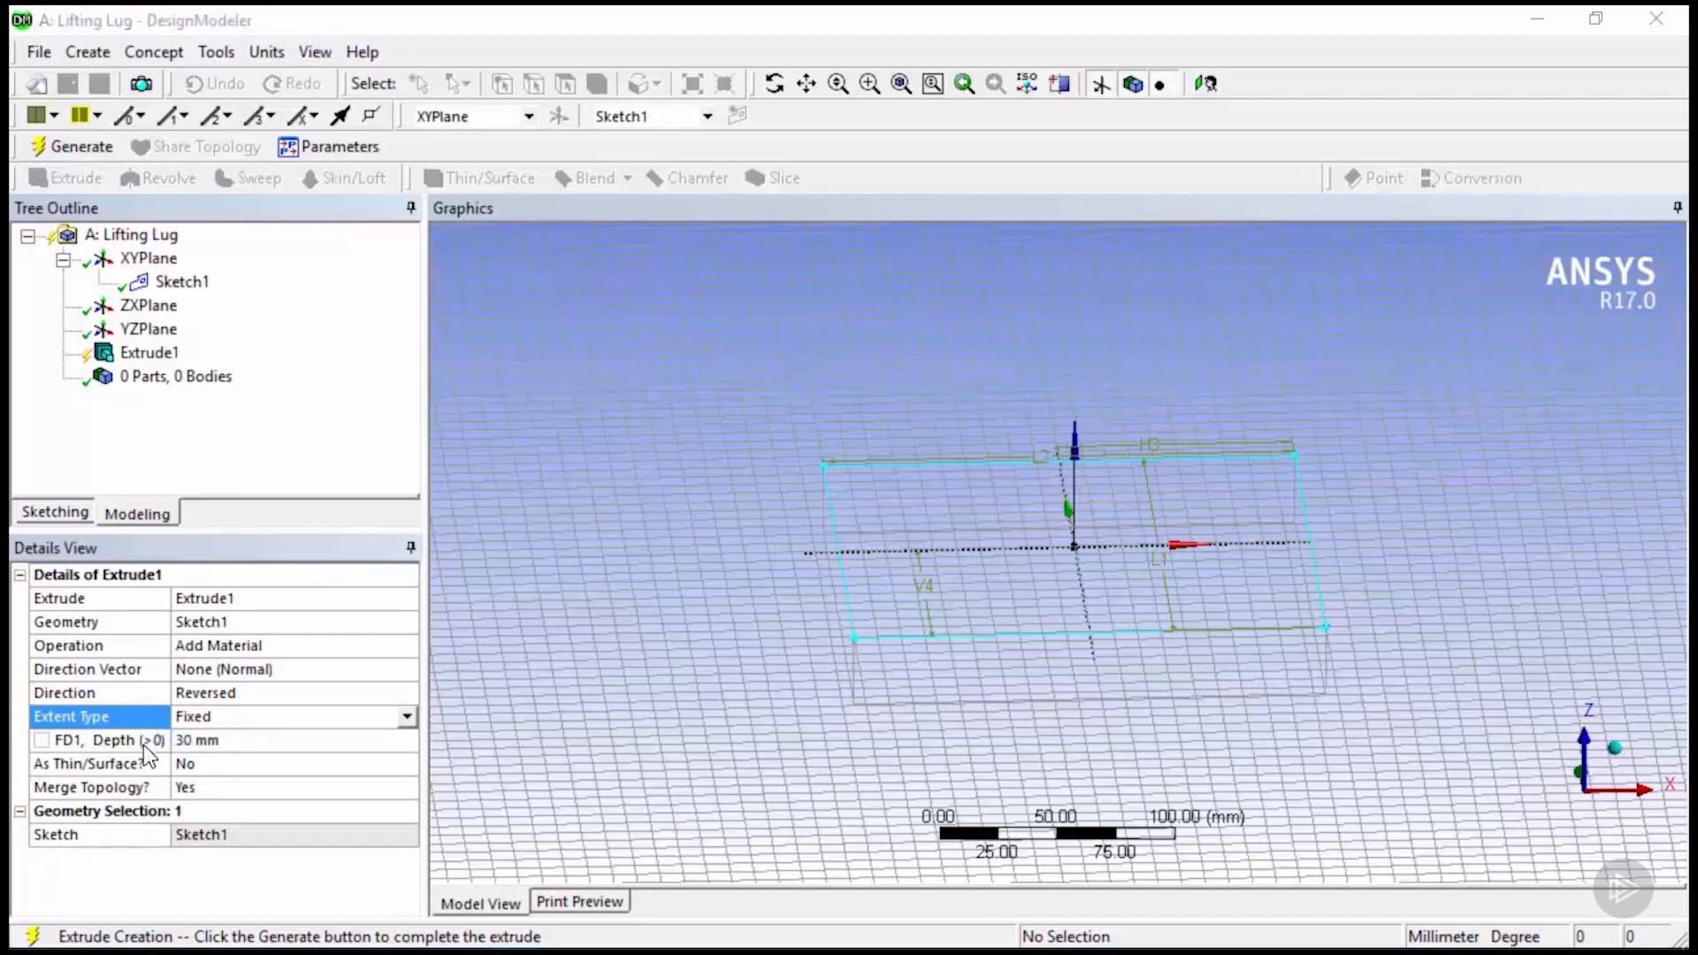
{"action": "left_click", "coordinate": [143, 745]}
{"action": "left_click", "coordinate": [236, 740]}
{"action": "type", "text": "60"}
{"action": "key", "text": "Return"}
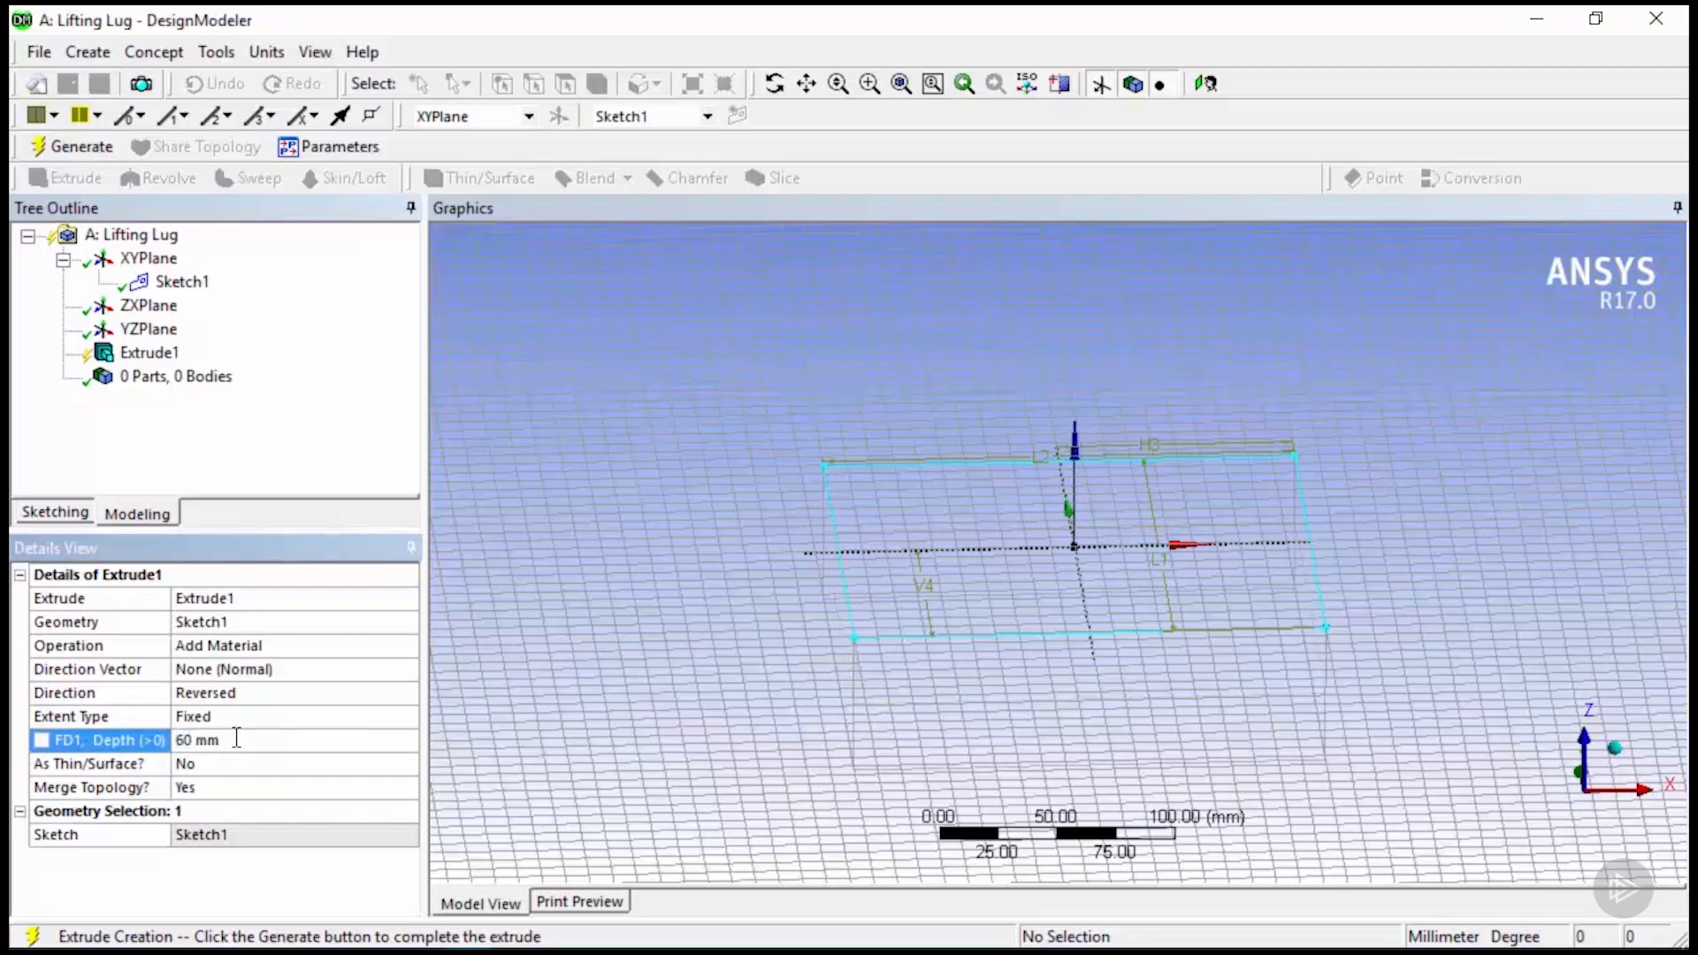
Keep the extrusion's As Thin/Surface option at No and Merge Topology at Yes.
{"action": "left_click", "coordinate": [123, 764]}
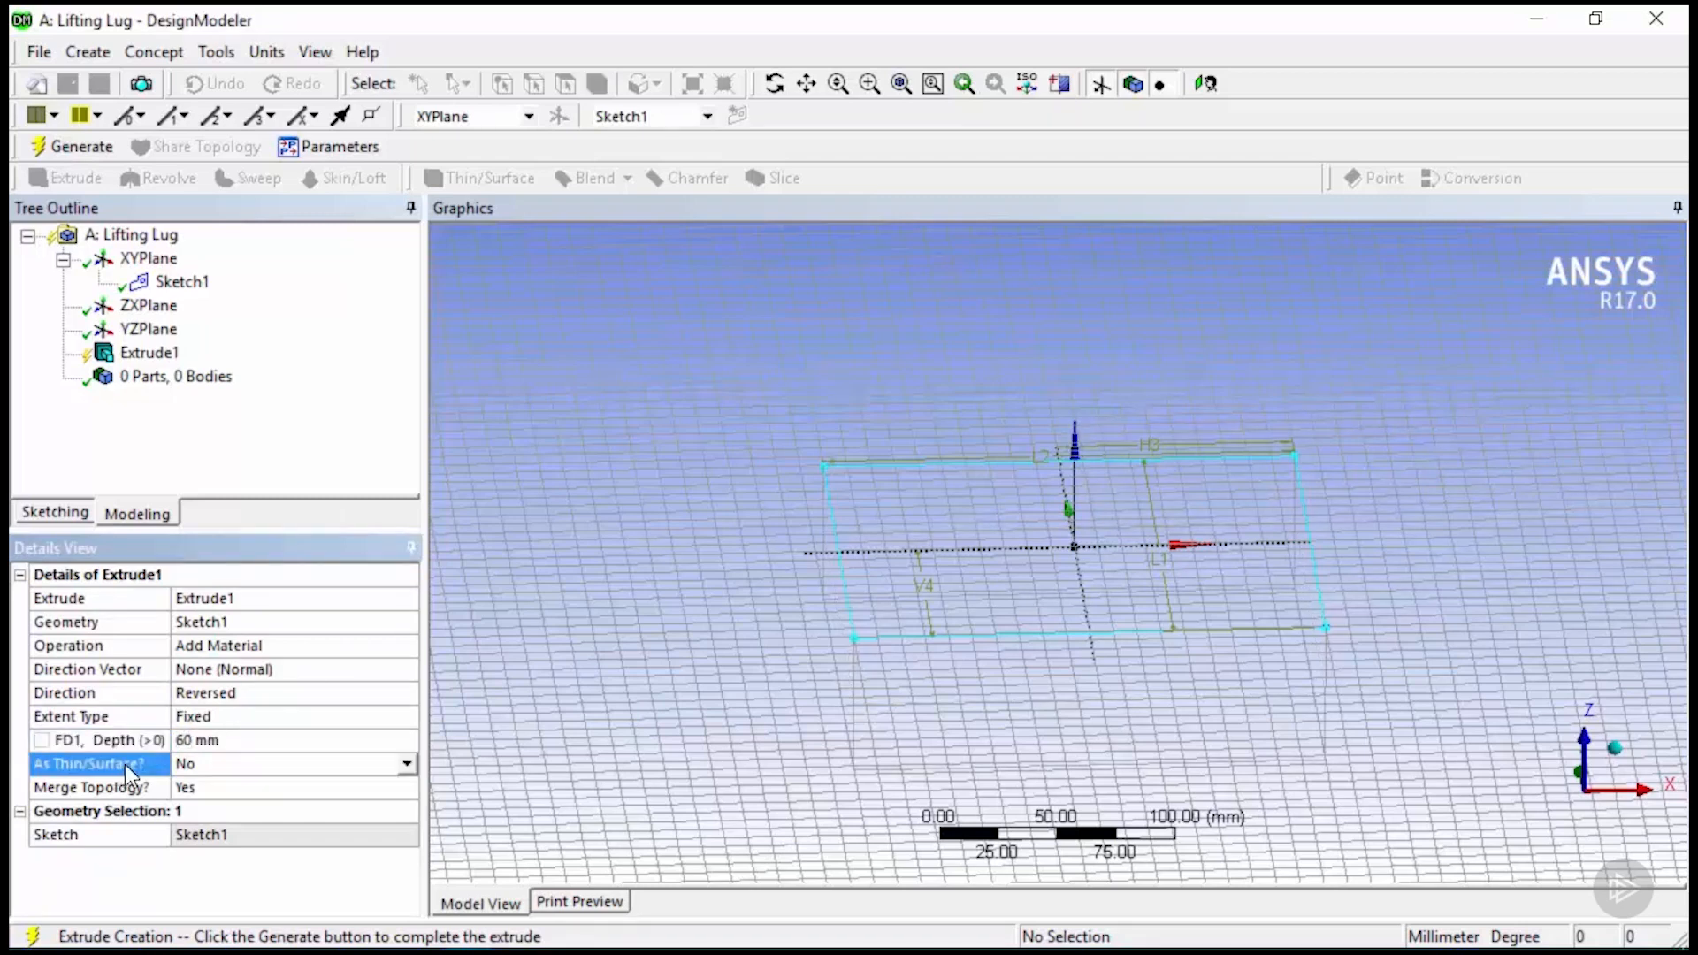
{"action": "left_click", "coordinate": [406, 765]}
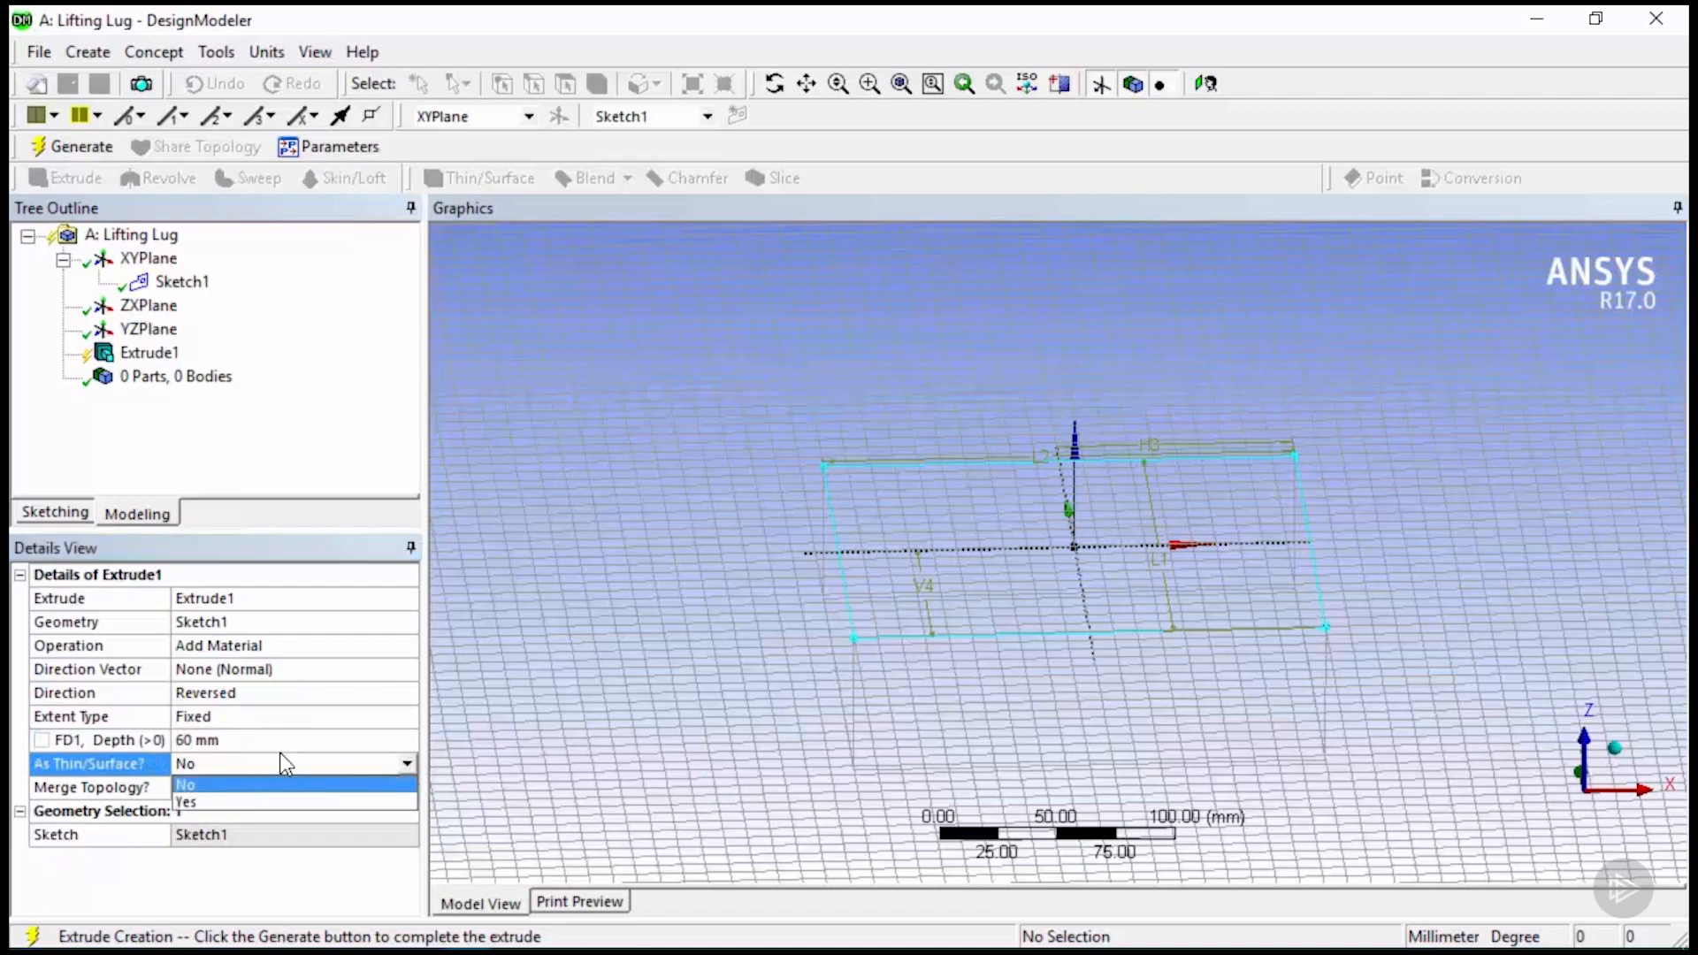
{"action": "left_click", "coordinate": [211, 785]}
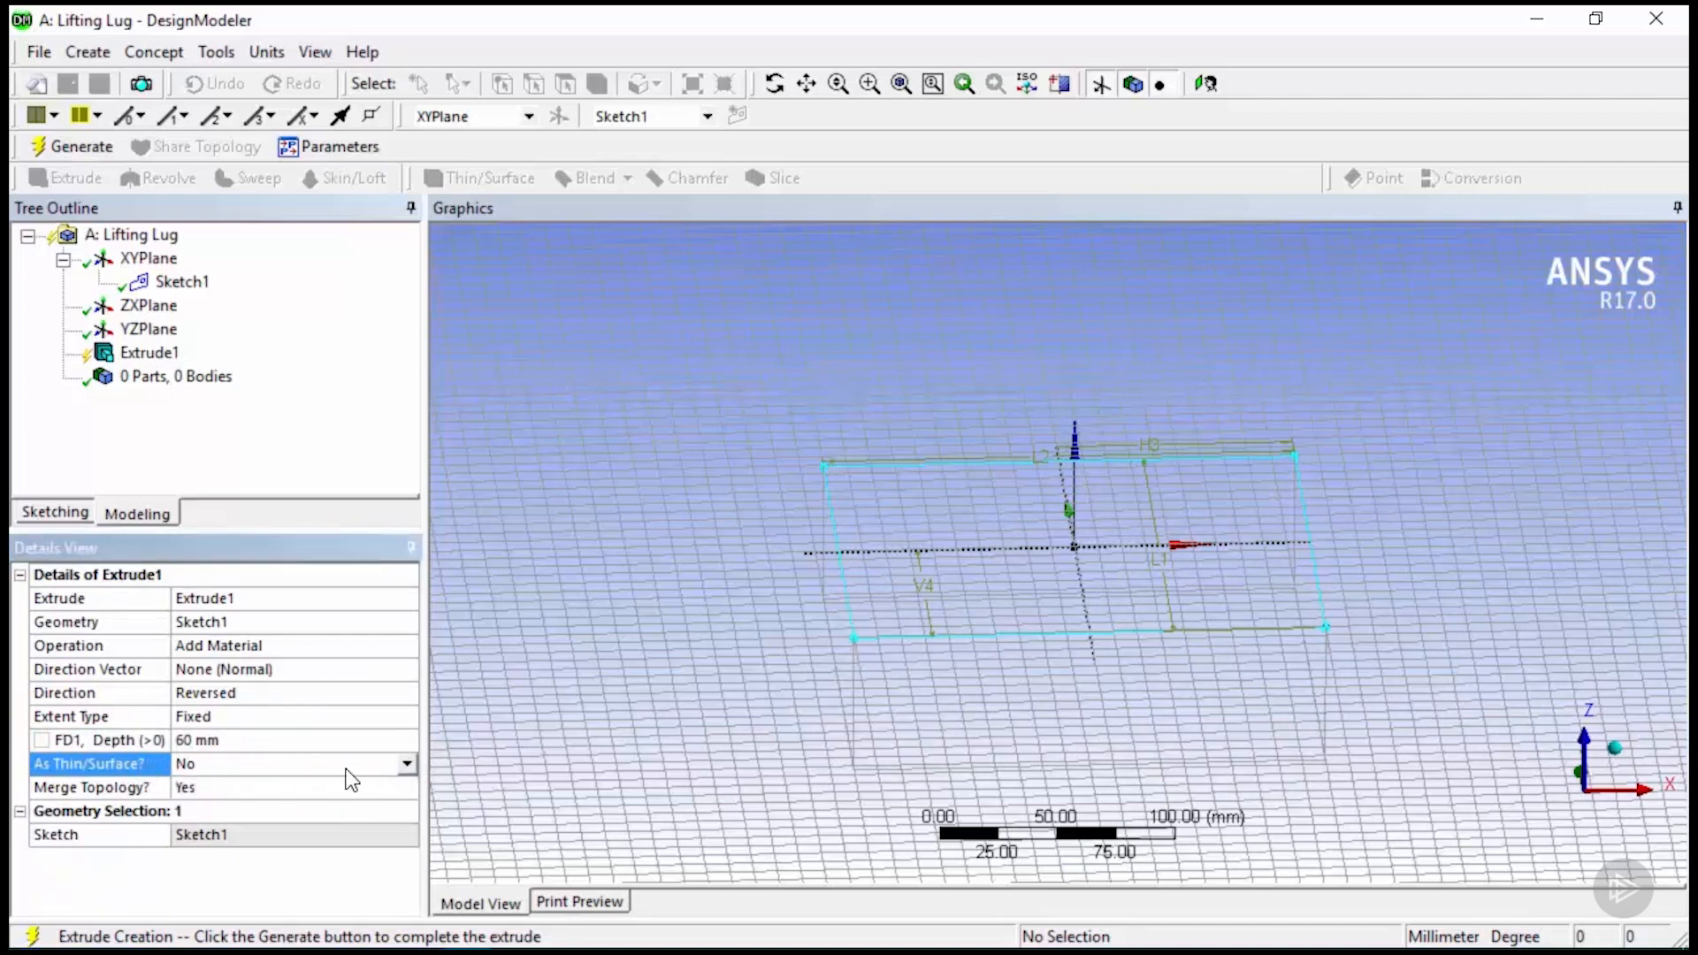
{"action": "left_click", "coordinate": [143, 790]}
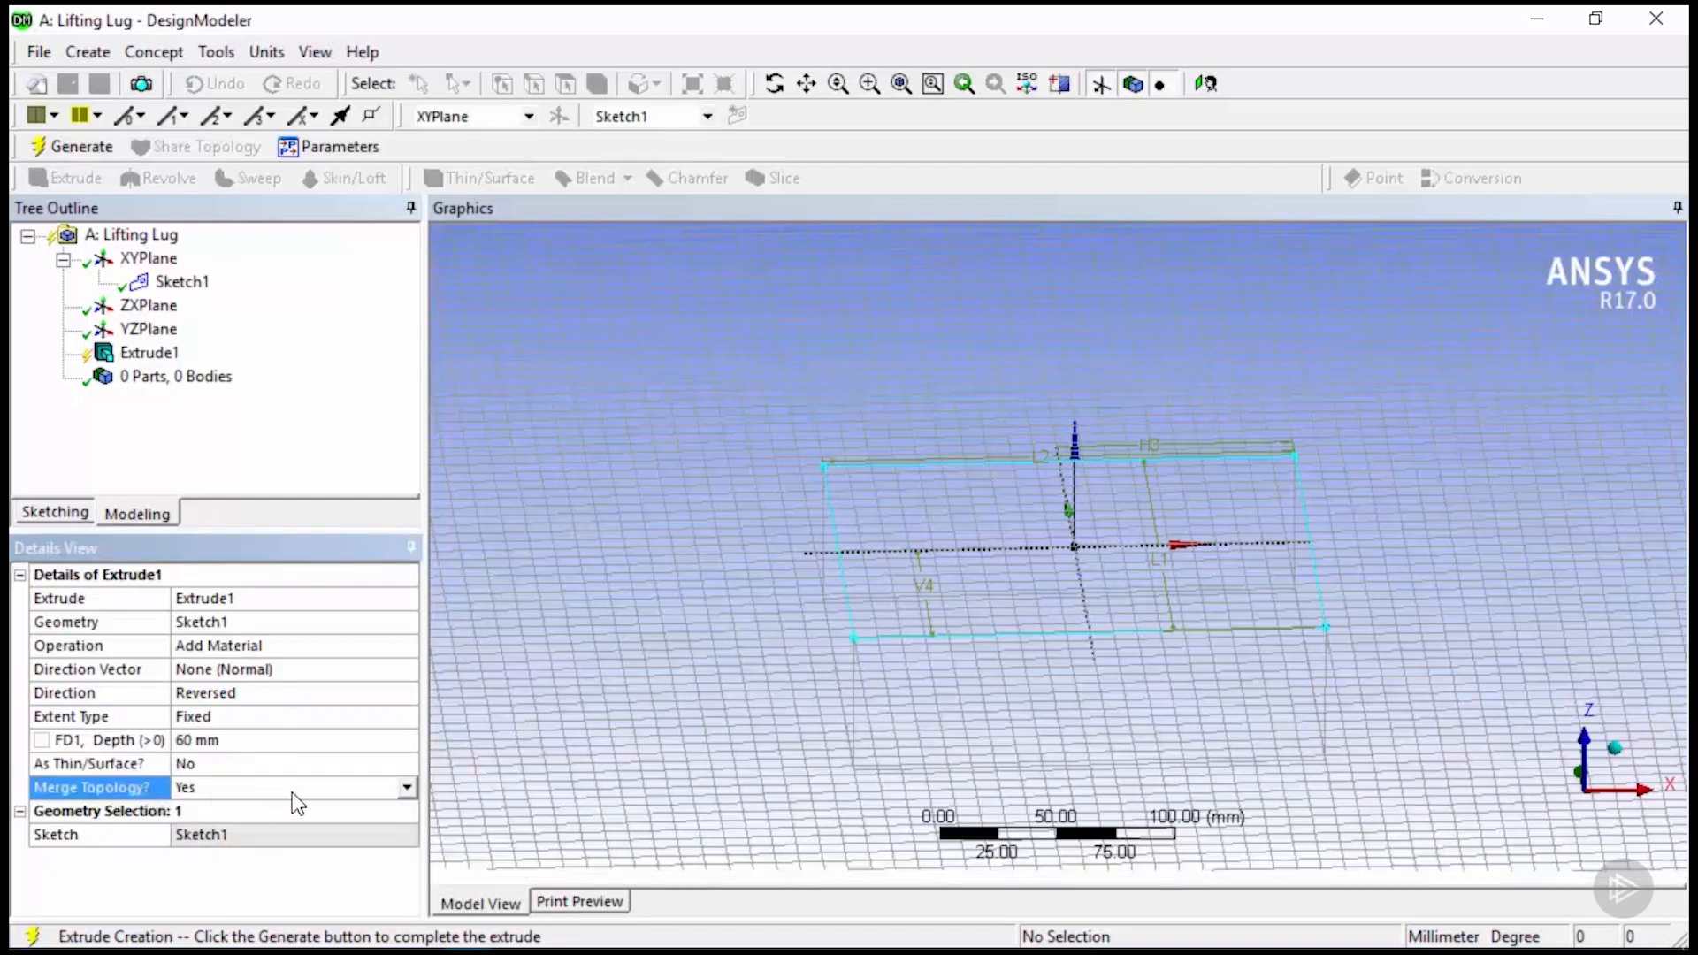
{"action": "left_click", "coordinate": [407, 788]}
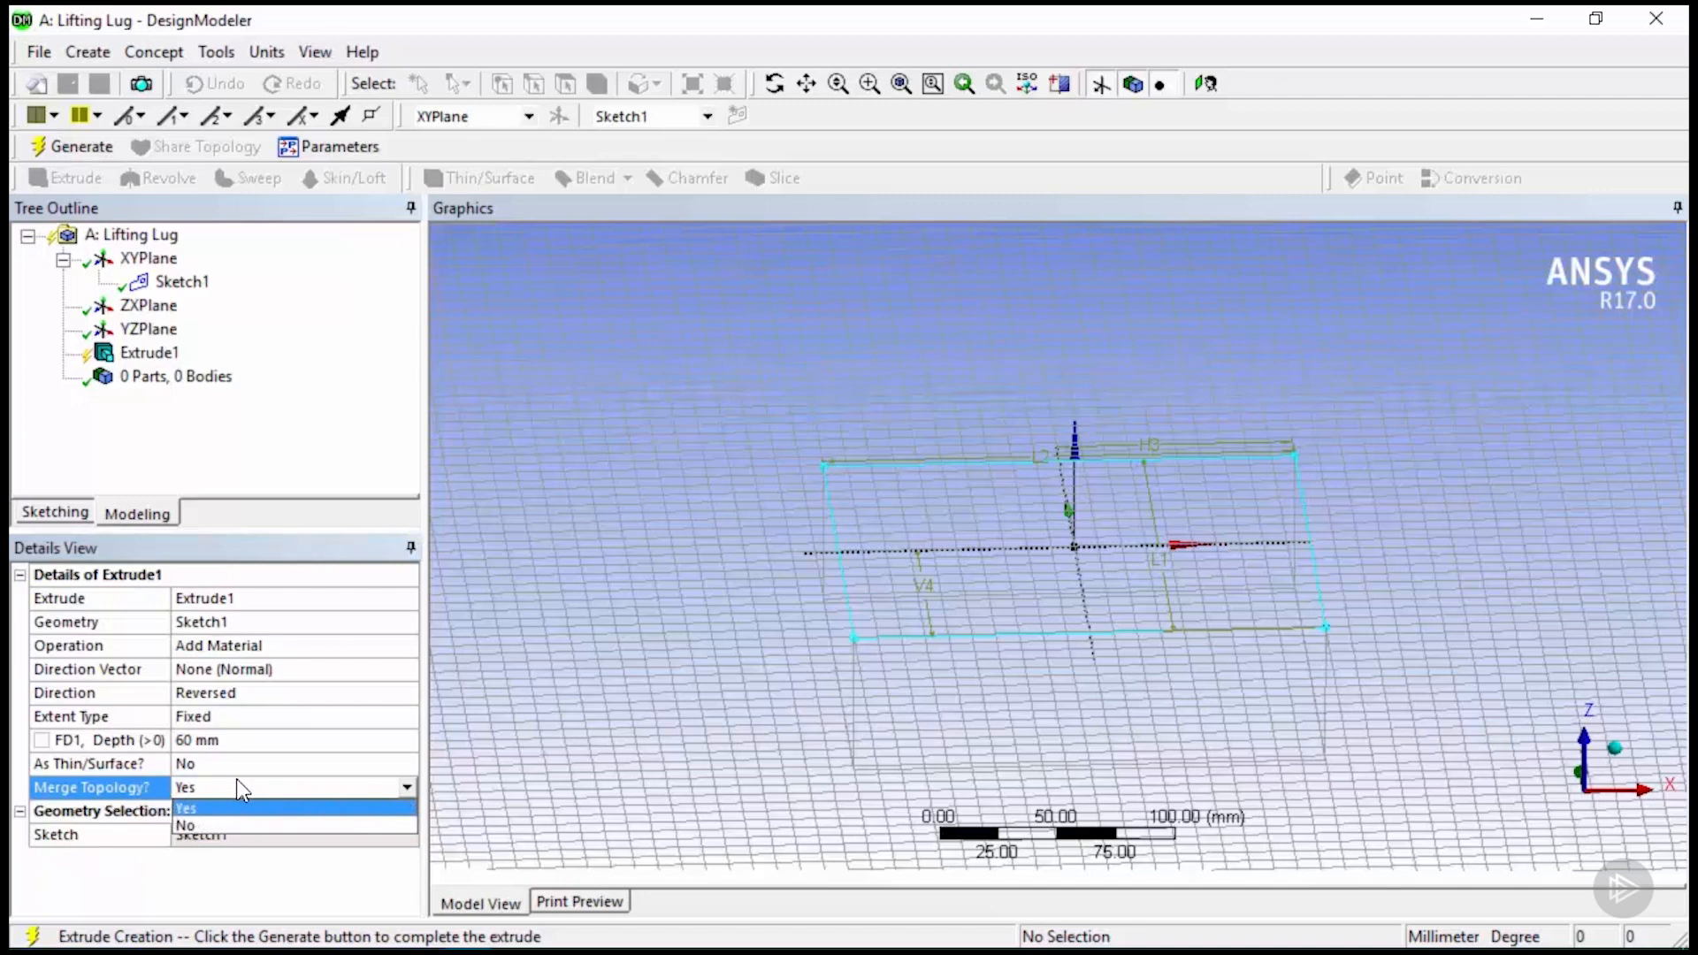
{"action": "left_click", "coordinate": [216, 810]}
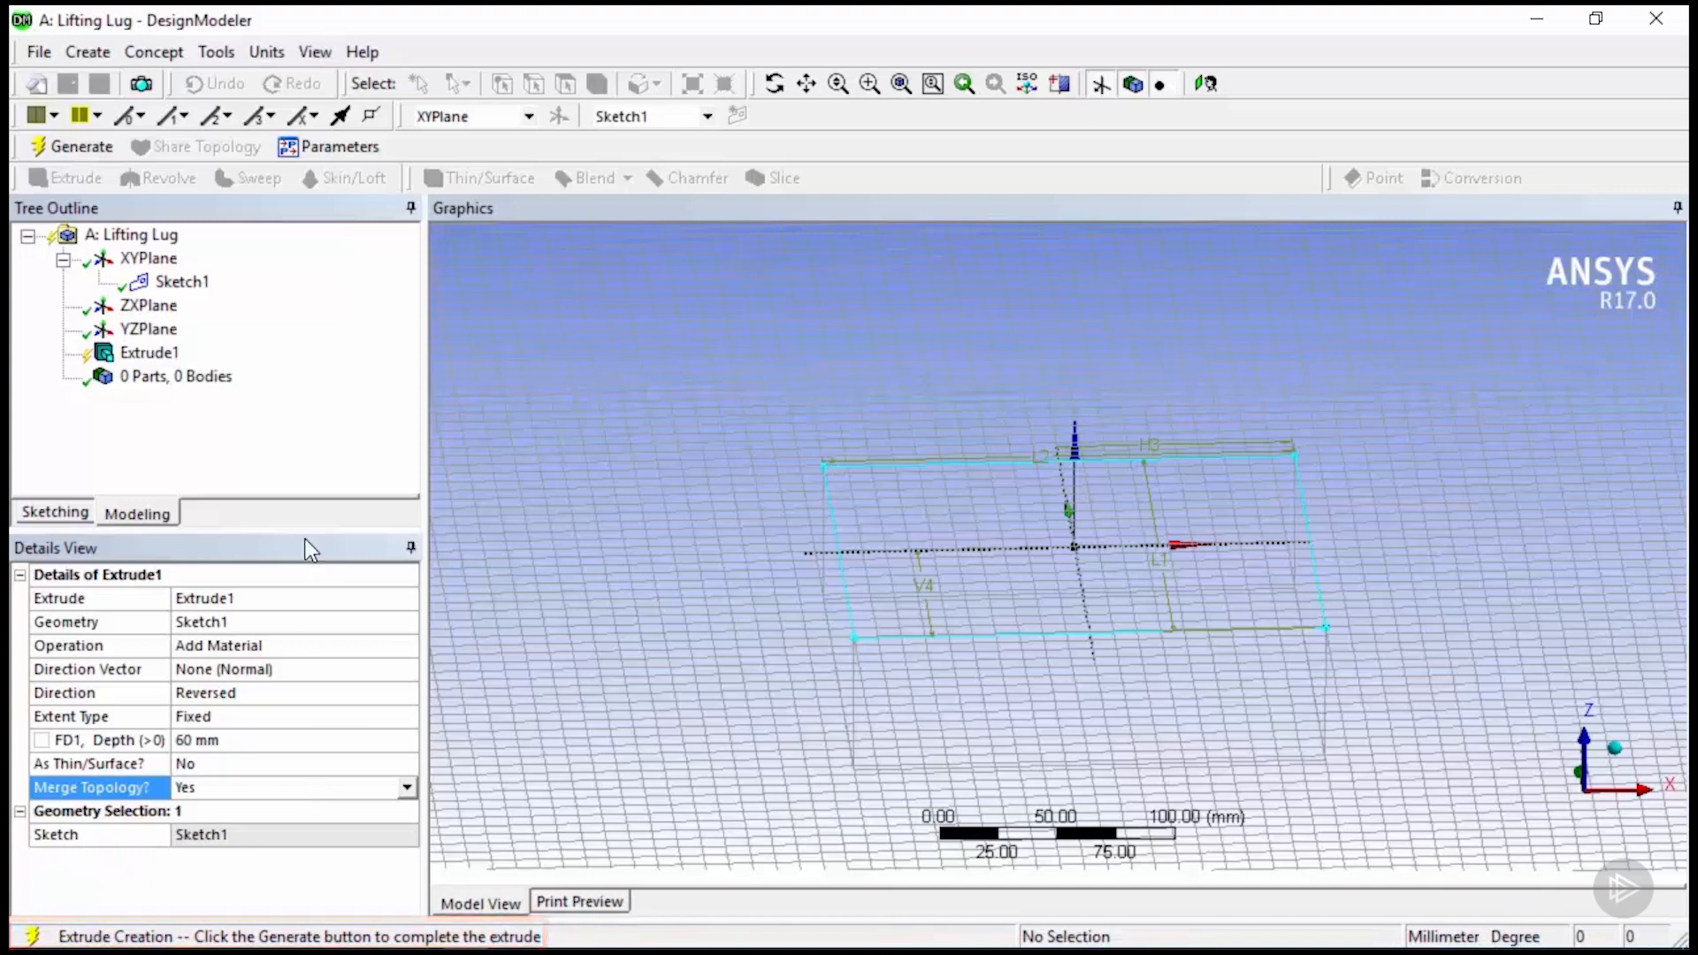
Generate the extruded solid and turn off the display of planes in the model view.
{"action": "left_click", "coordinate": [81, 147]}
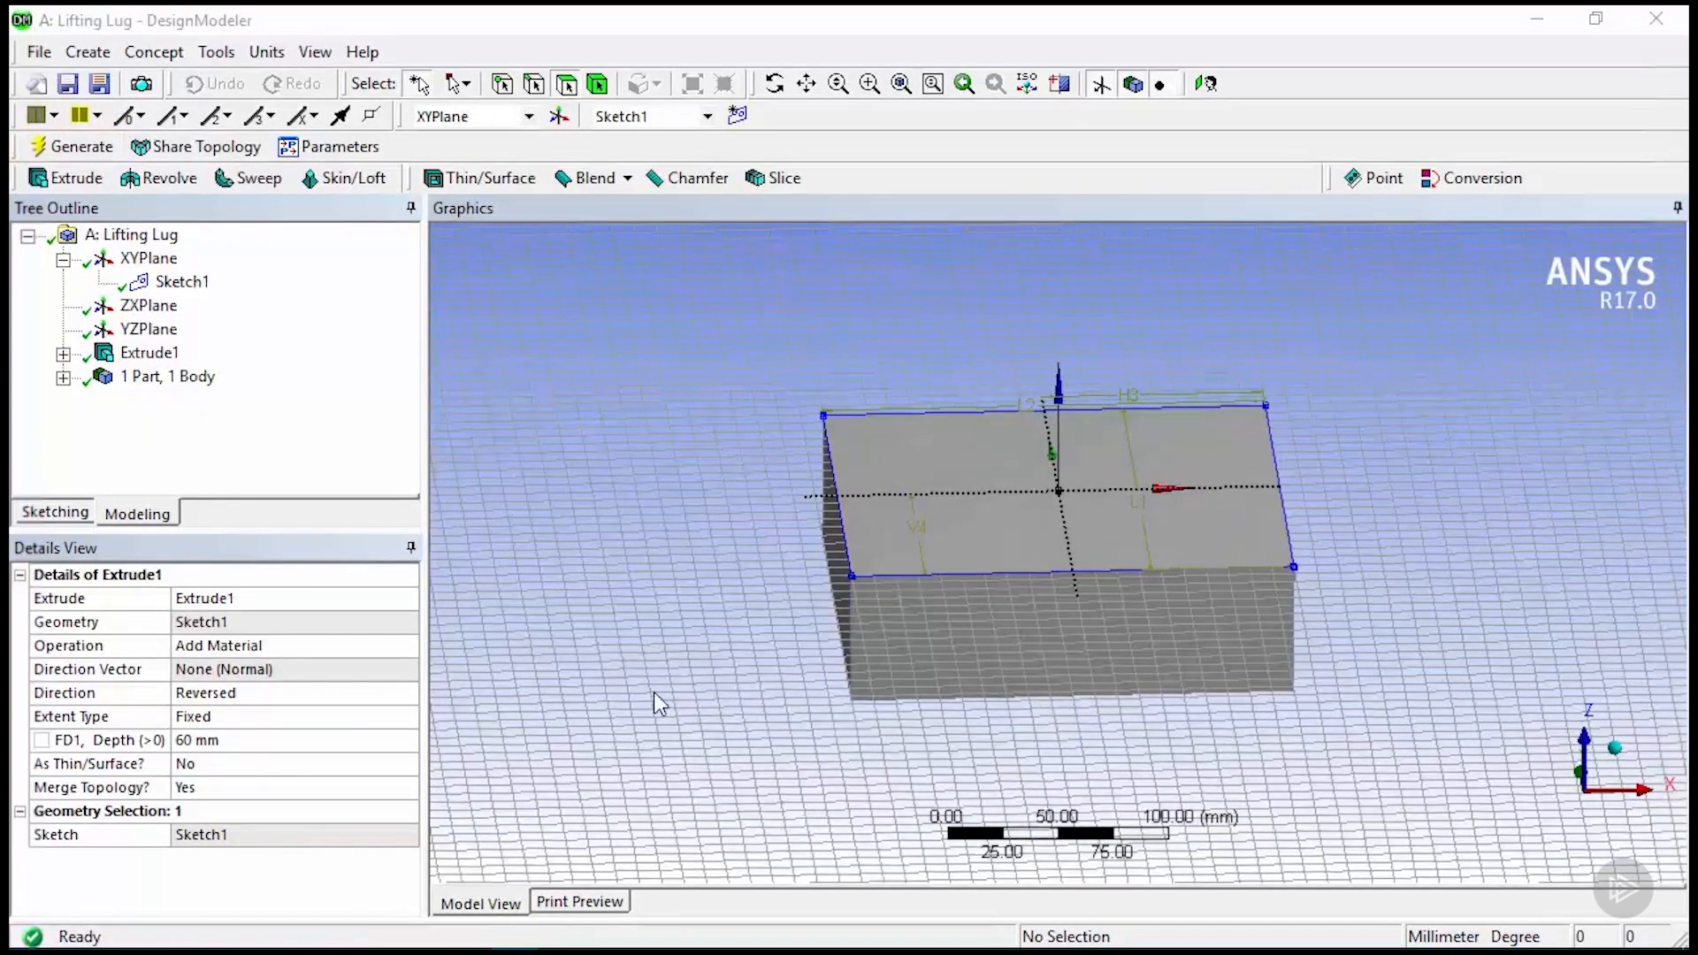
{"action": "left_click", "coordinate": [1100, 85]}
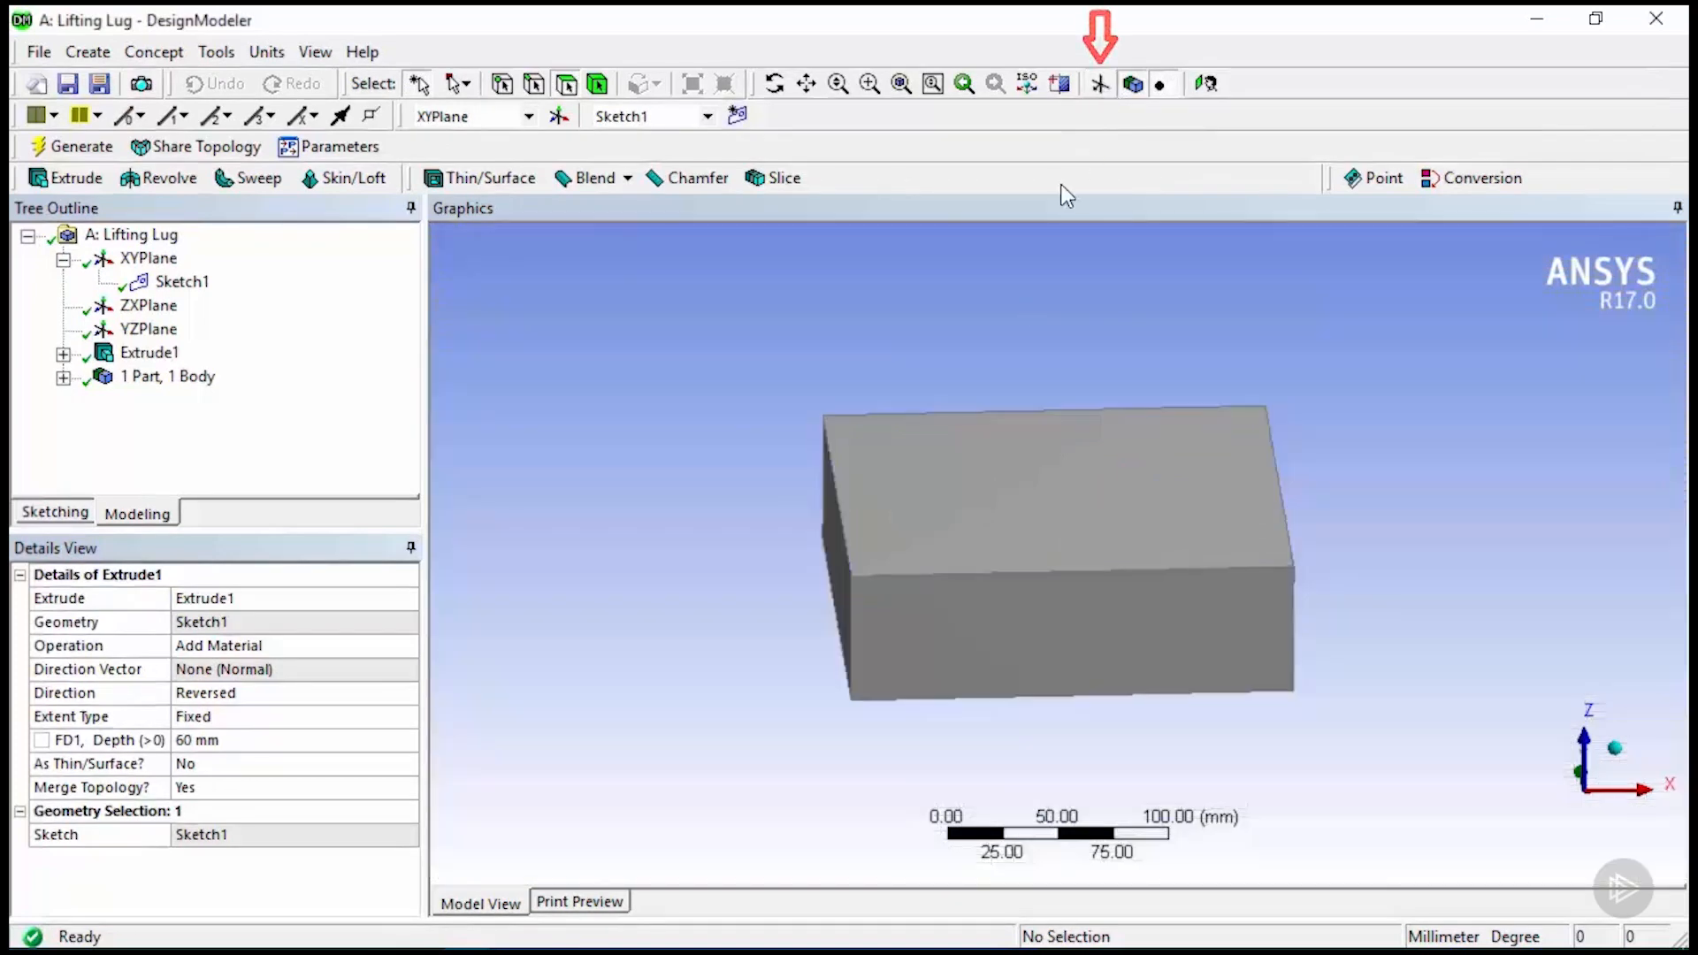
{"action": "middle_click_drag", "start_coordinate": [1122, 667], "coordinate": [1164, 682]}
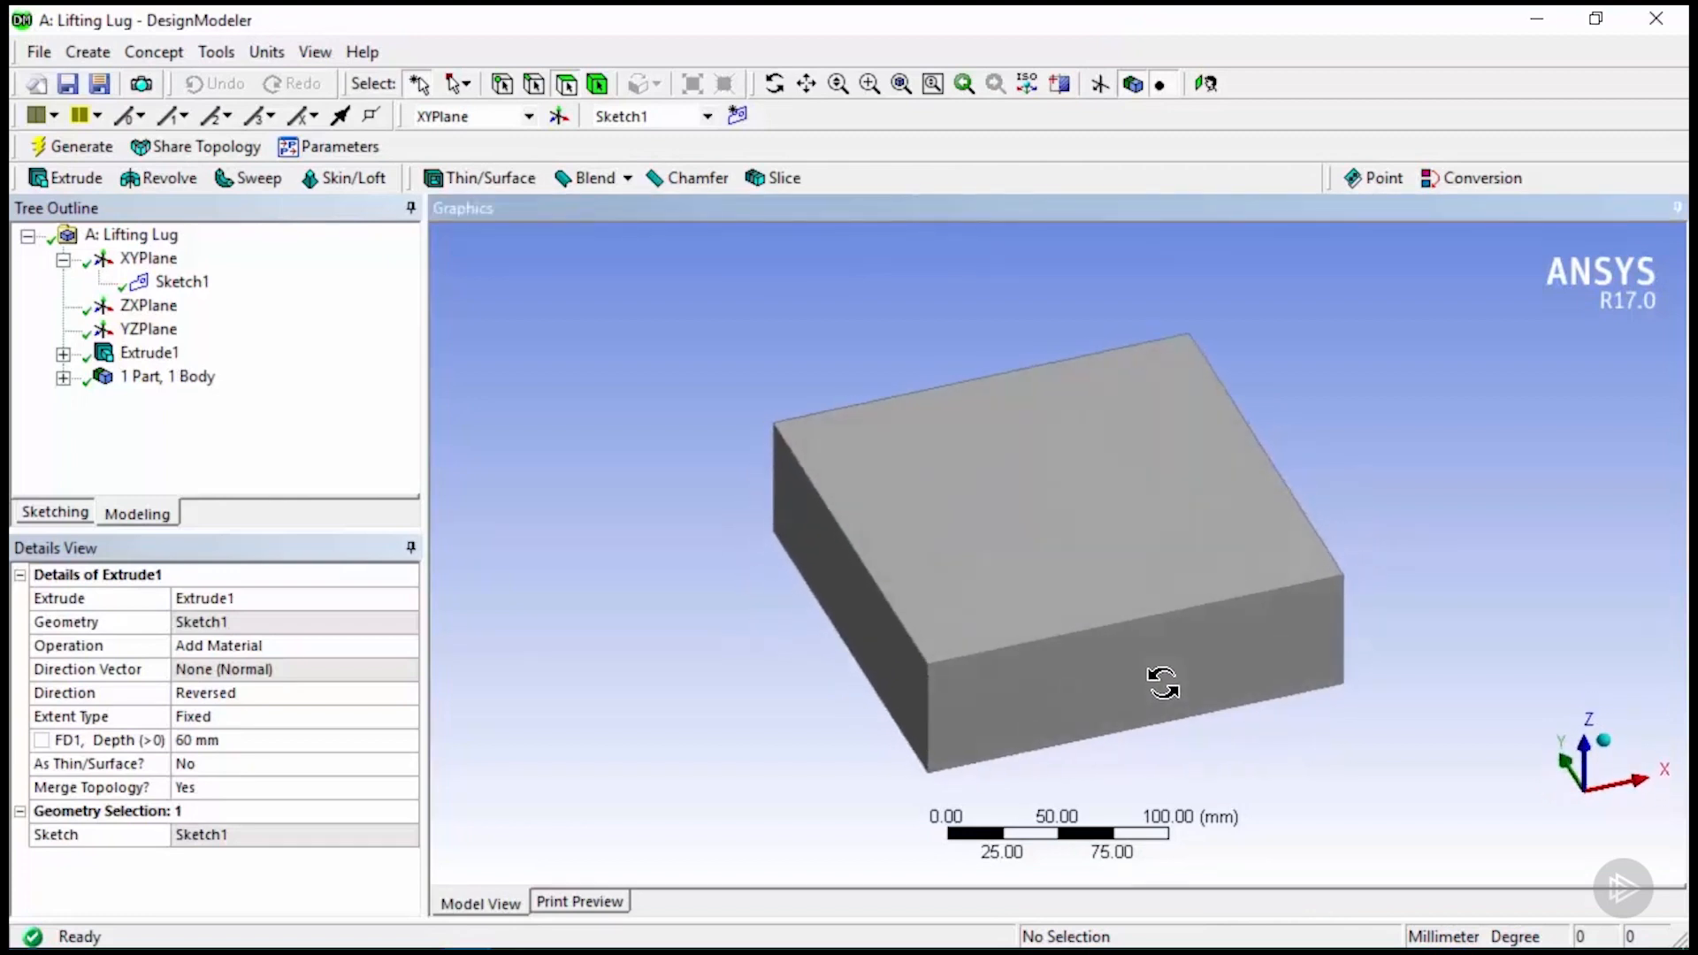
Review the details of the extrusion and its underlying sketch, including the sketch dimensions and extrusion depth.
{"action": "left_click", "coordinate": [62, 354]}
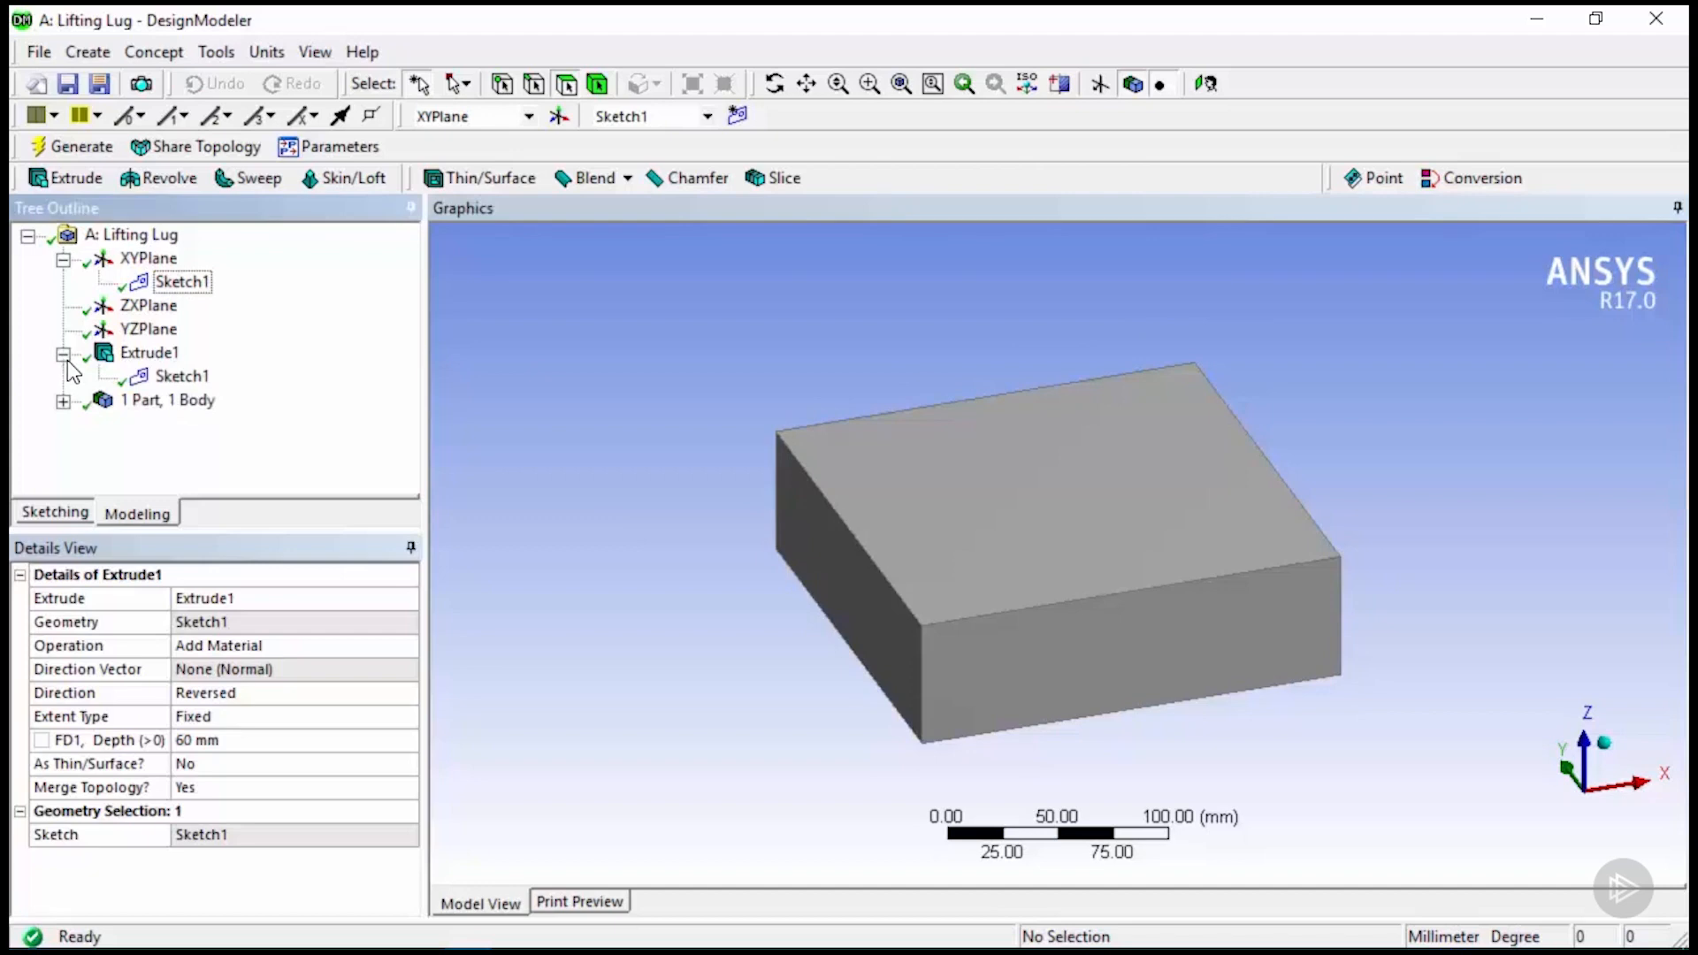
{"action": "left_click", "coordinate": [162, 371]}
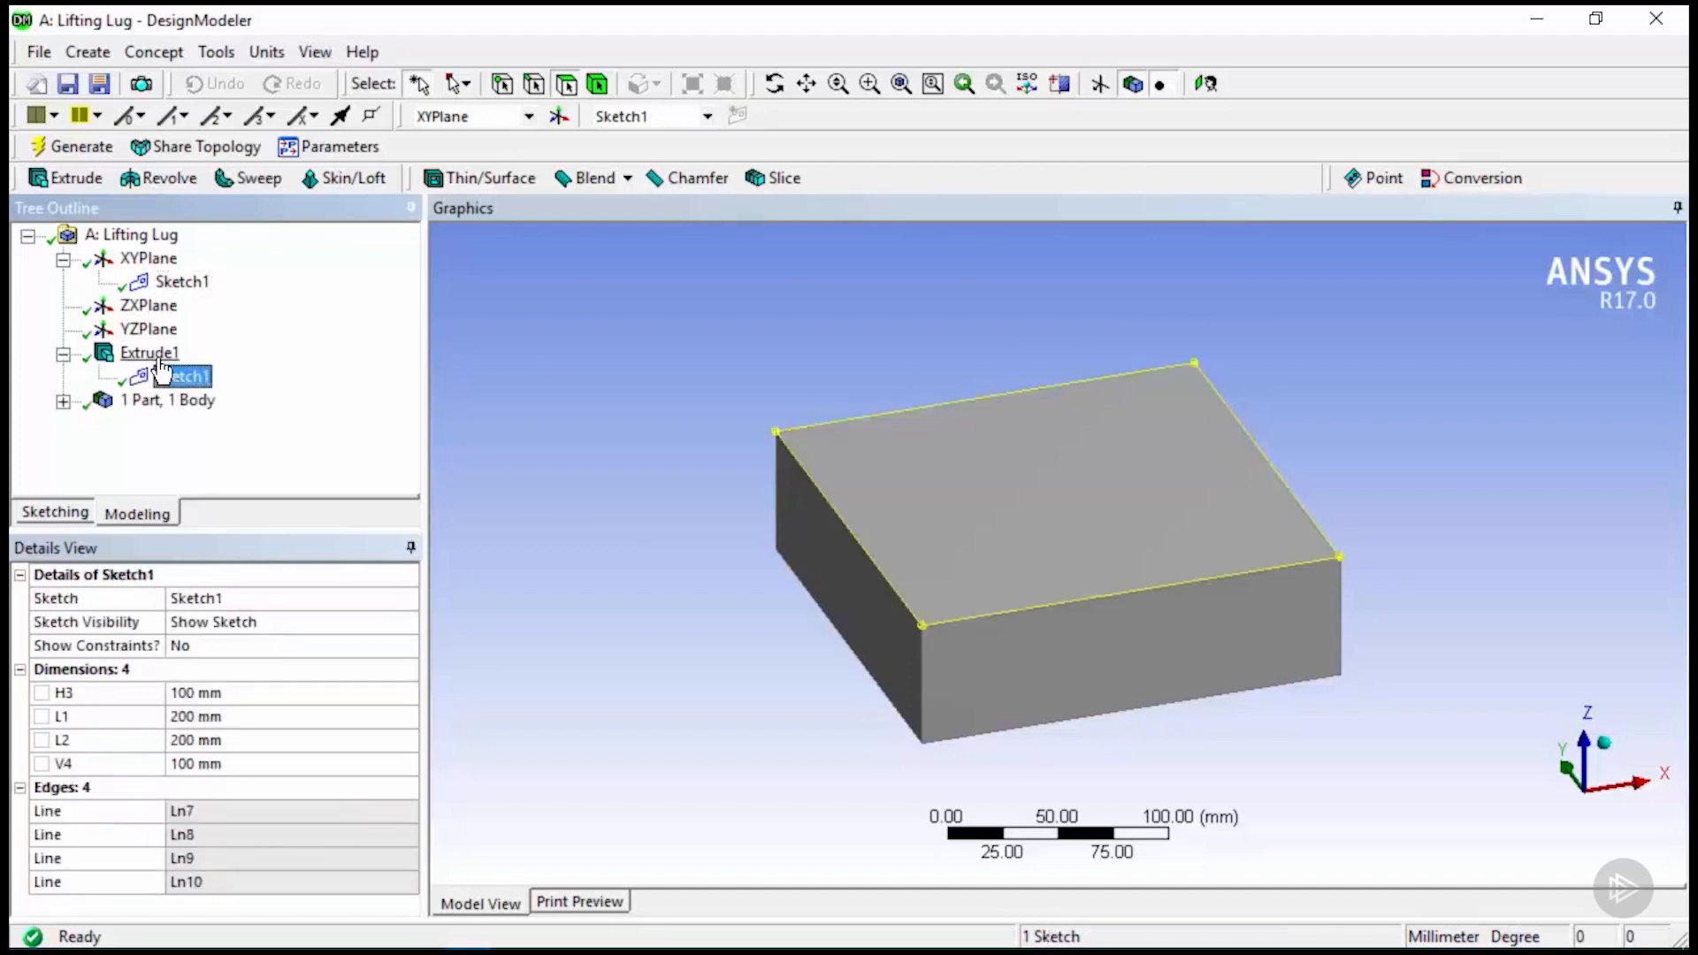
{"action": "left_click", "coordinate": [158, 355]}
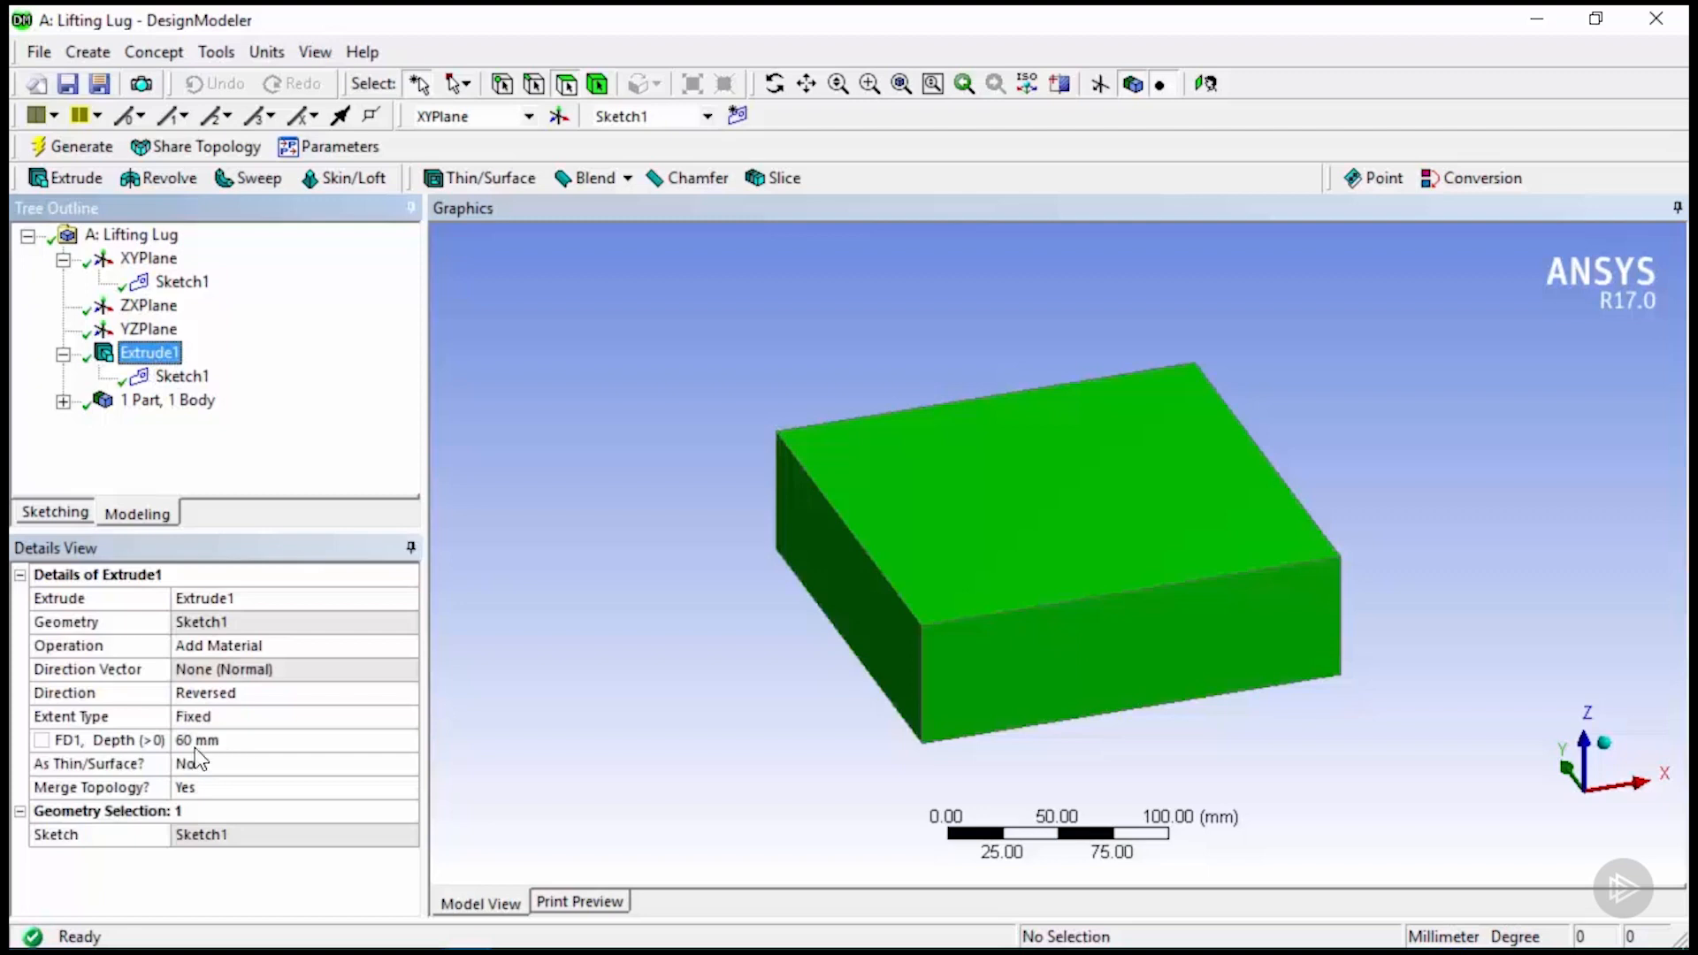
{"action": "left_click", "coordinate": [180, 379]}
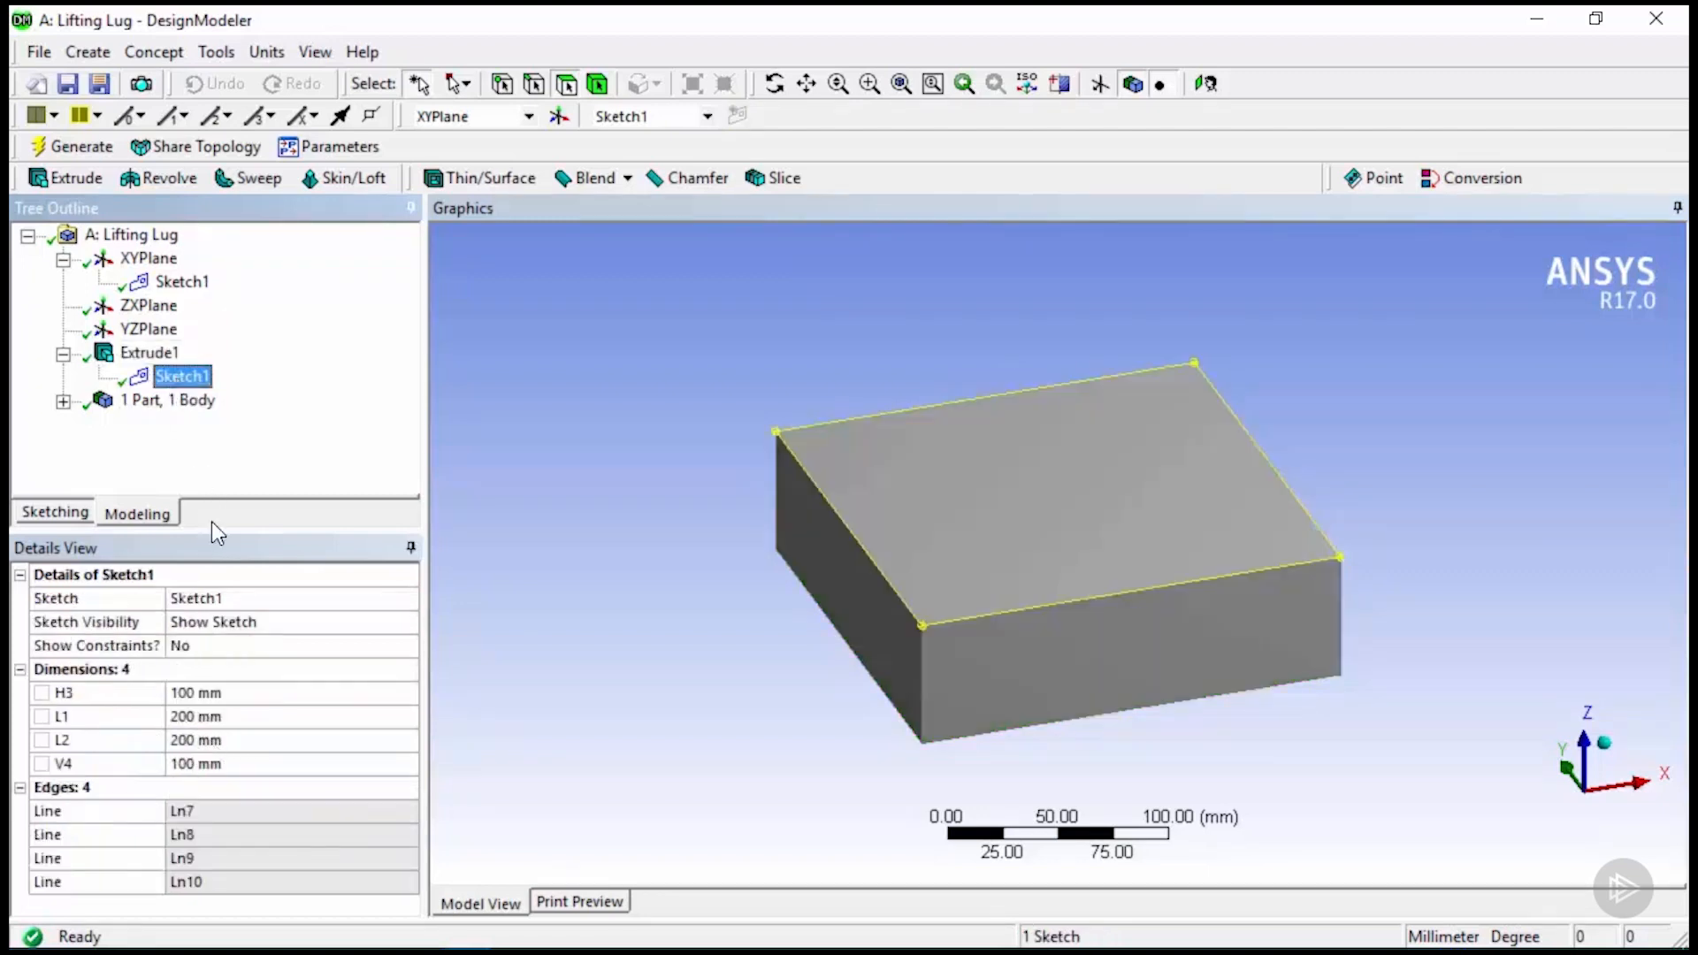
{"action": "left_click", "coordinate": [150, 353]}
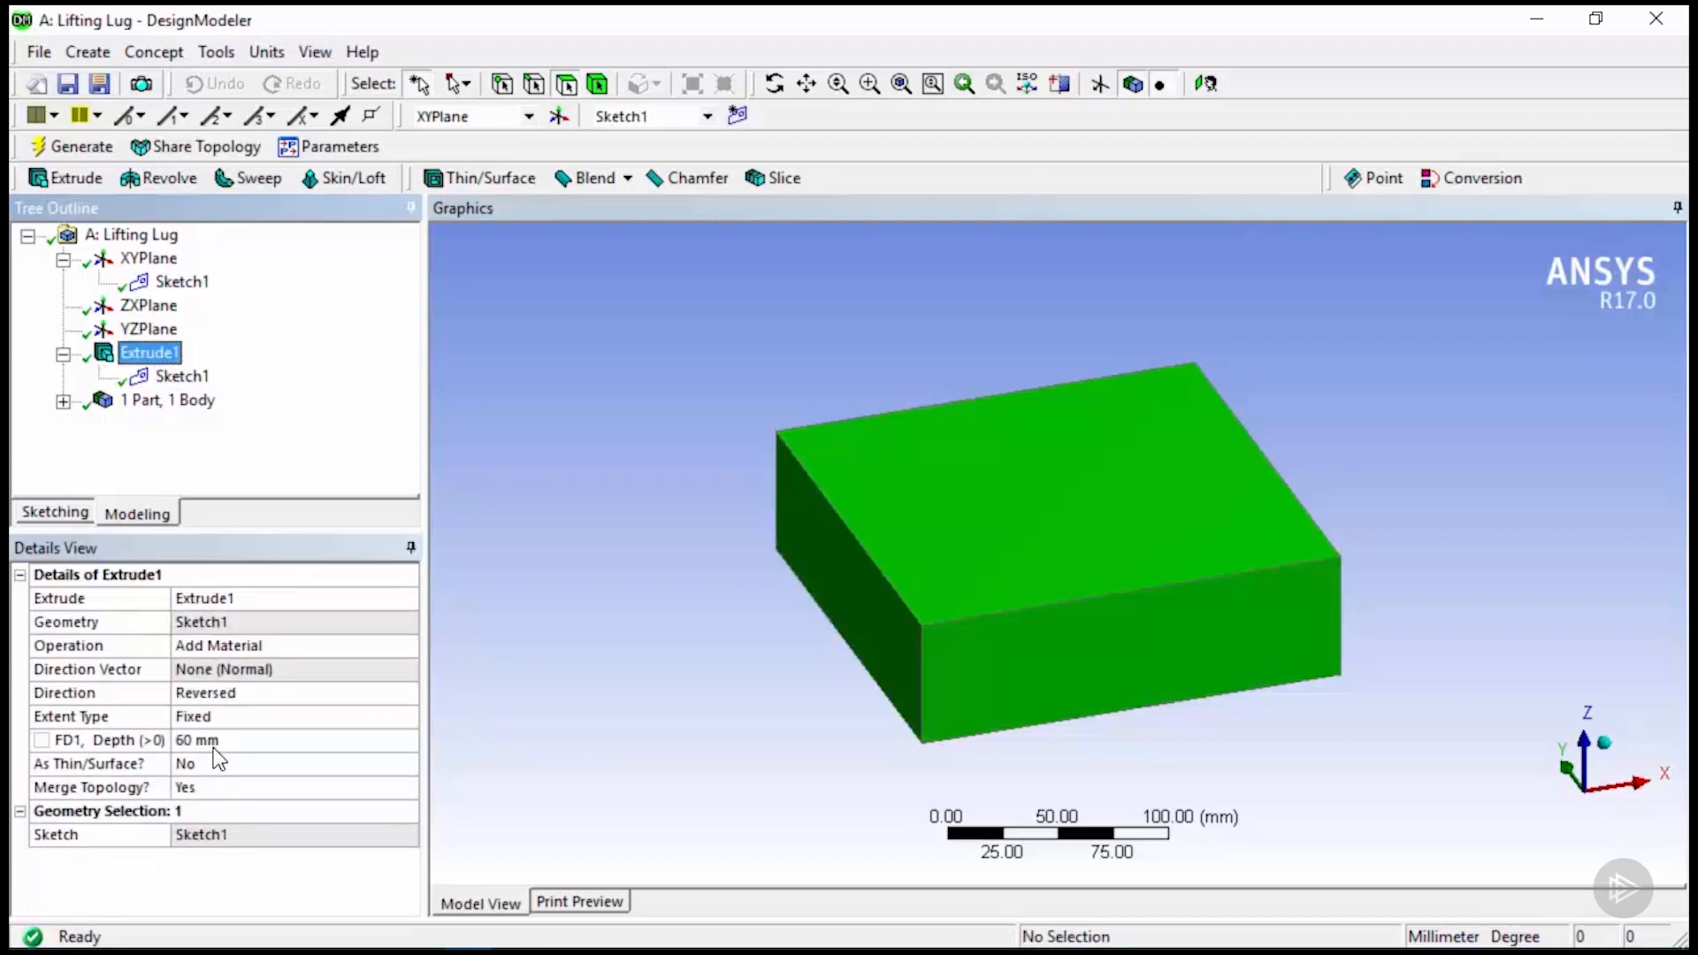
{"action": "left_click", "coordinate": [63, 354]}
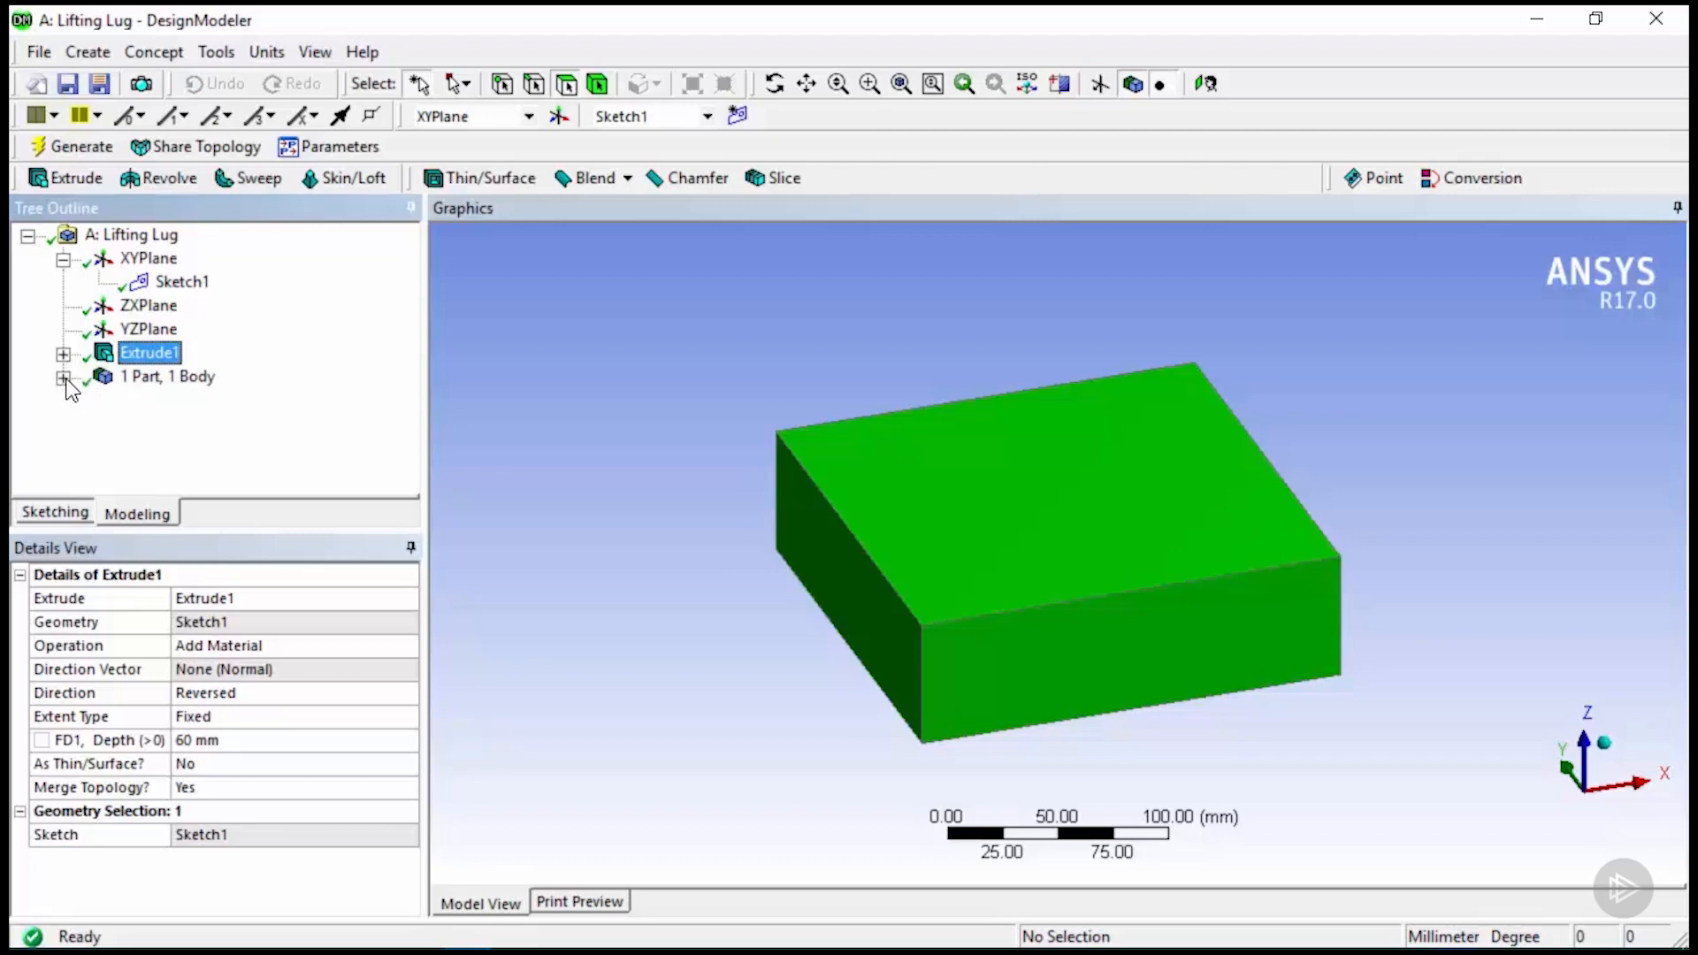
Rename the solid body in the part list as Base.
{"action": "left_click", "coordinate": [64, 379]}
{"action": "left_click", "coordinate": [173, 402]}
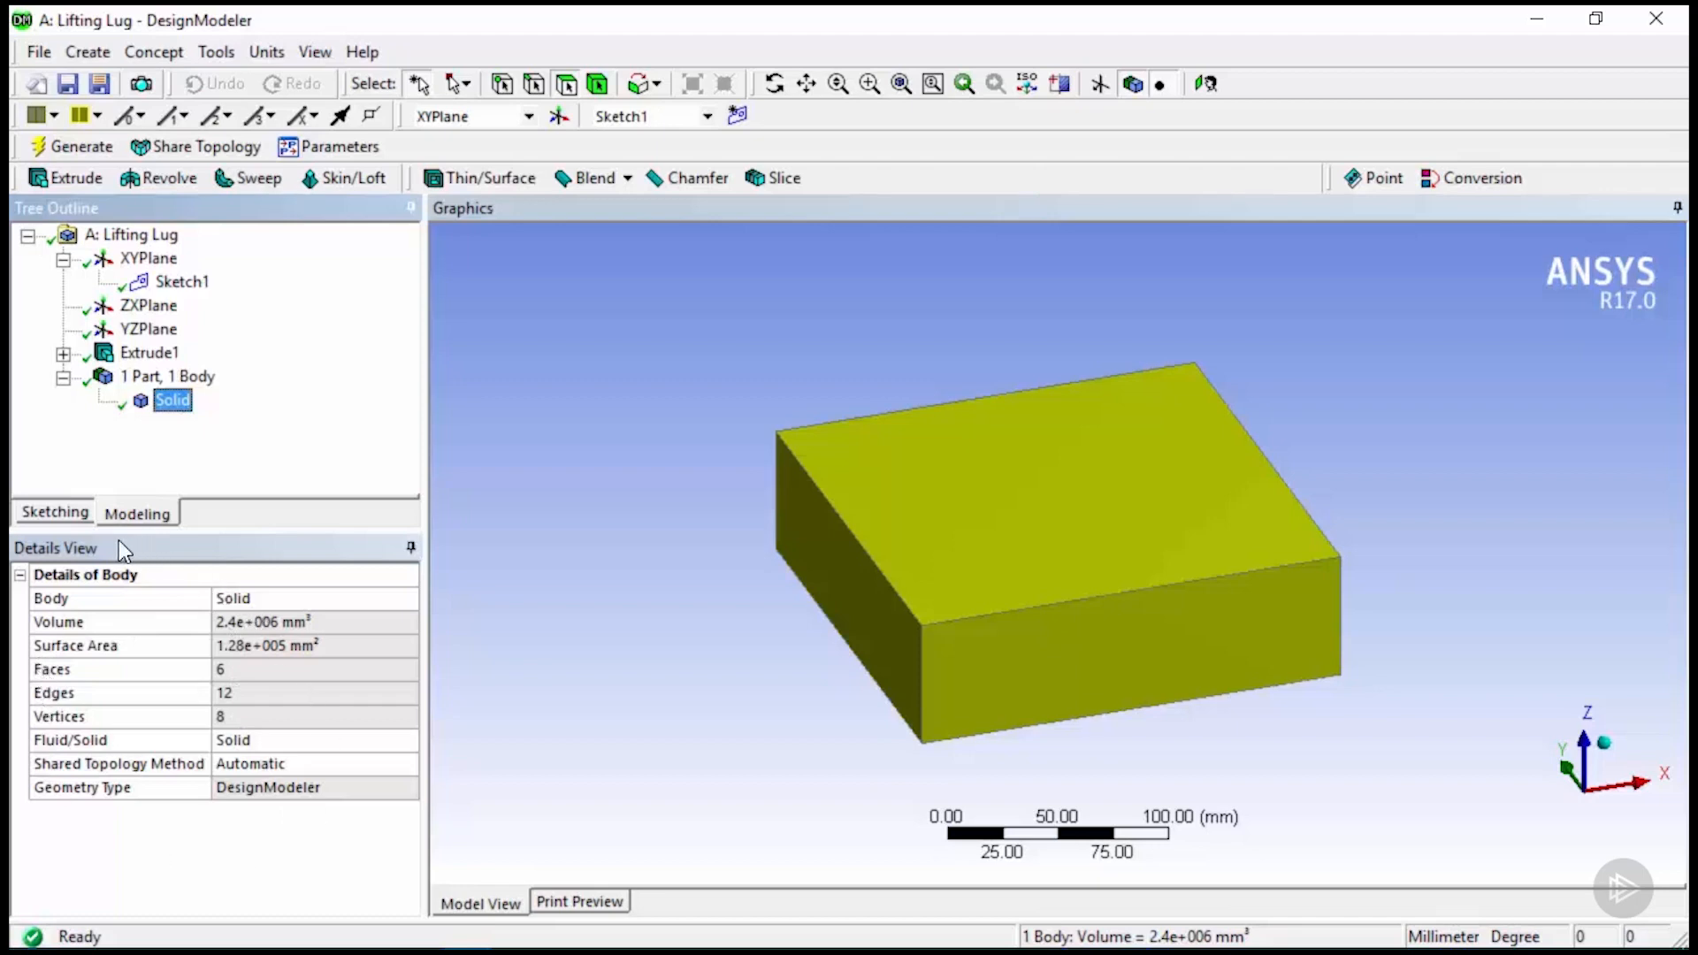
{"action": "right_click", "coordinate": [169, 407]}
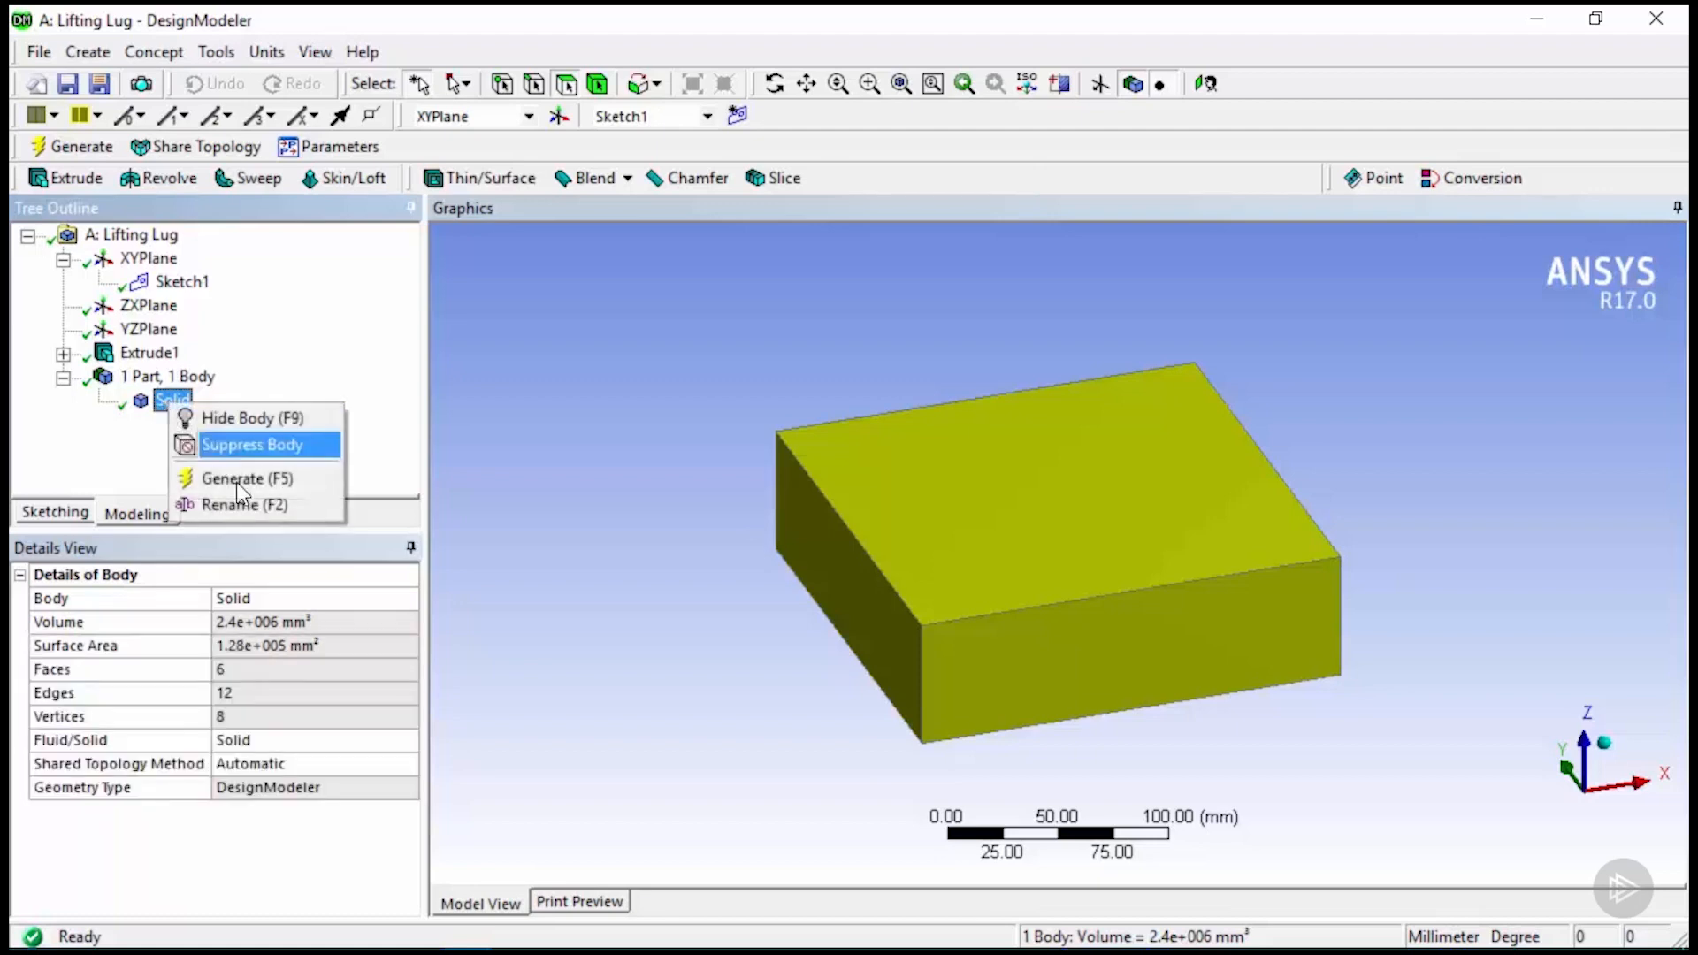
{"action": "left_click", "coordinate": [262, 510]}
{"action": "type", "text": "Base"}
{"action": "key", "text": "Return"}
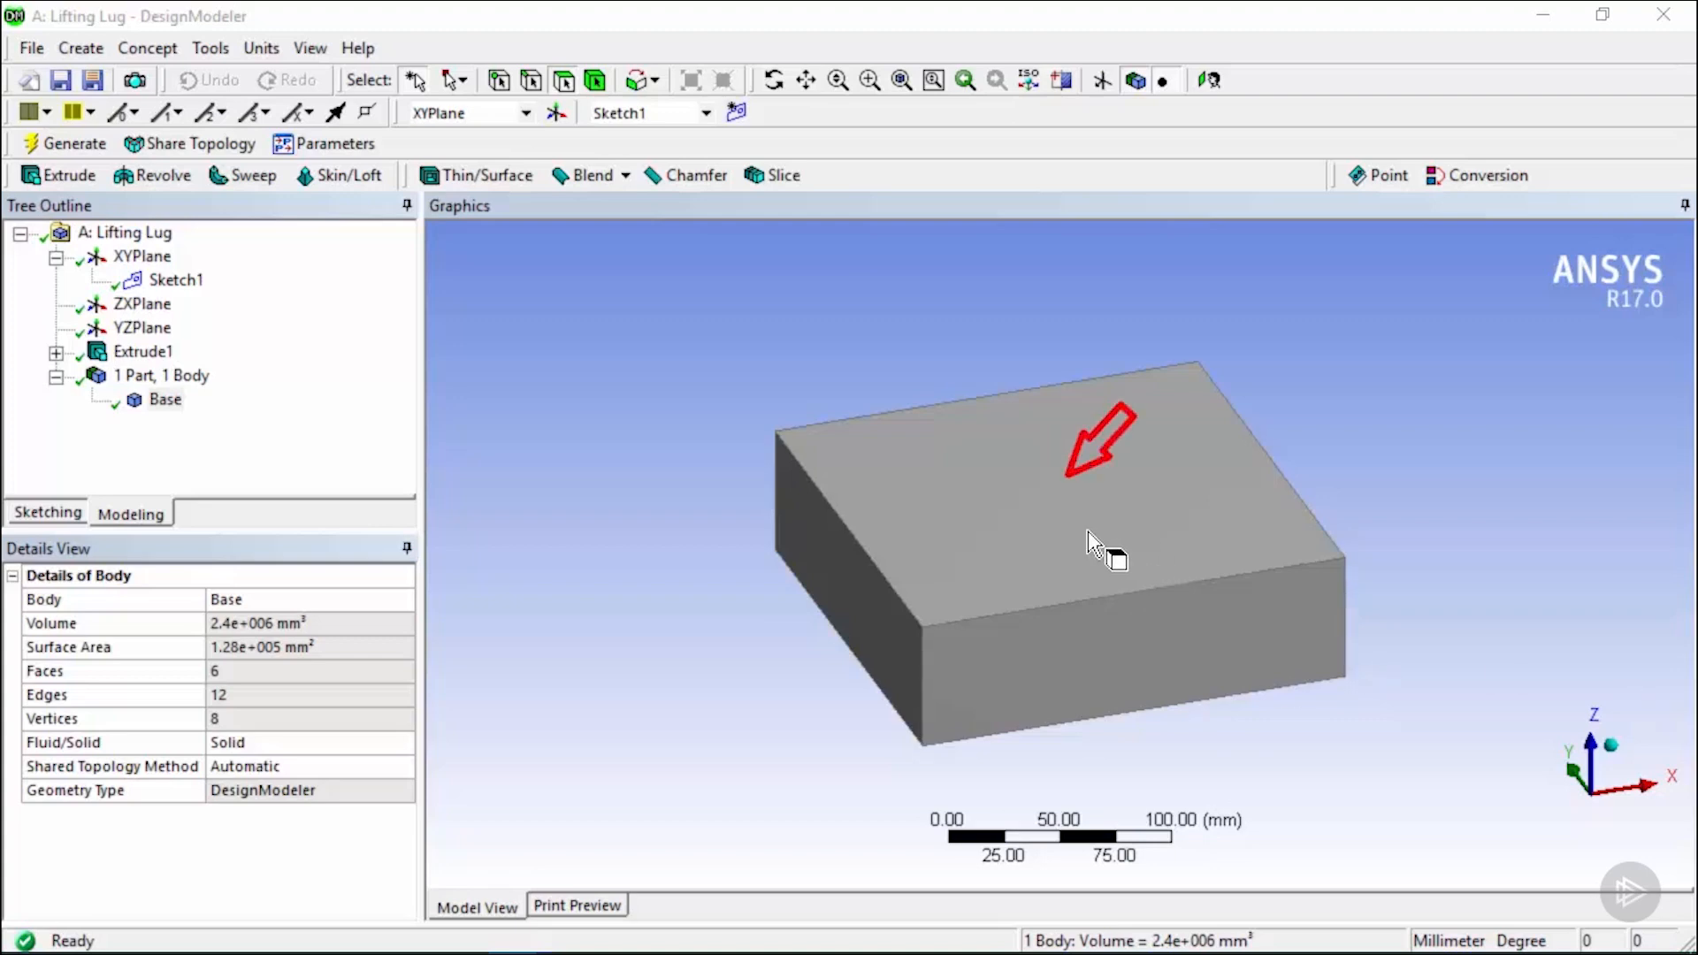
Select the base block's upper face, look at it face-on, and turn on the display of planes.
{"action": "left_click", "coordinate": [564, 81]}
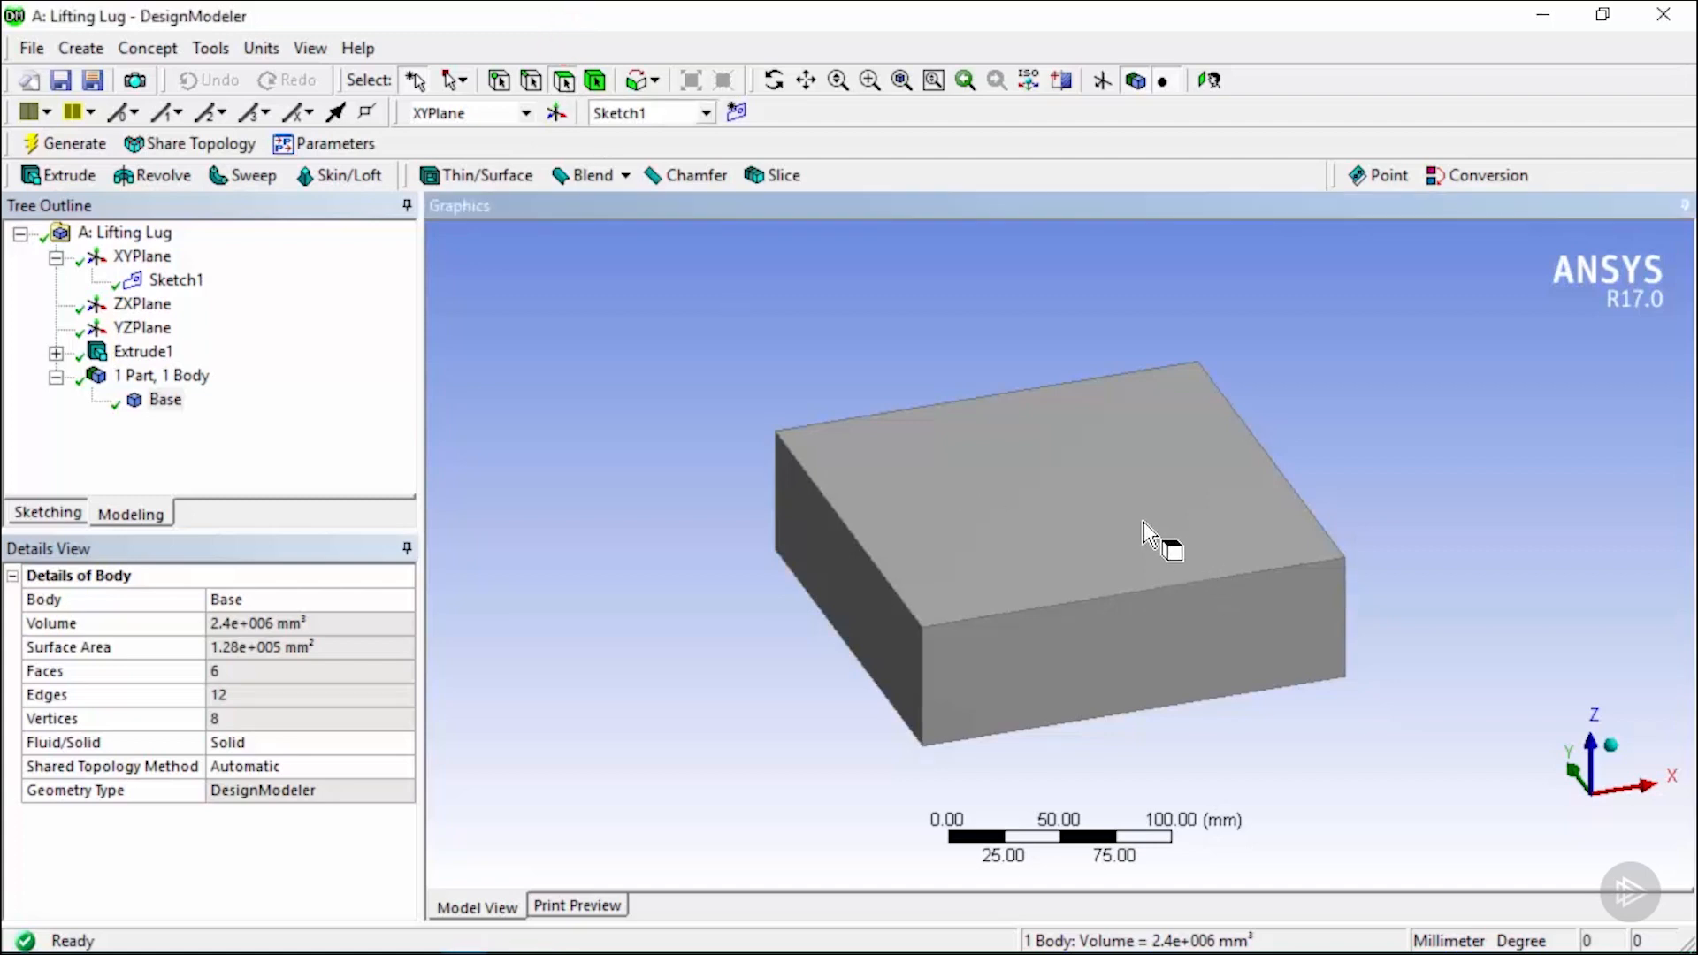
{"action": "left_click", "coordinate": [1146, 526]}
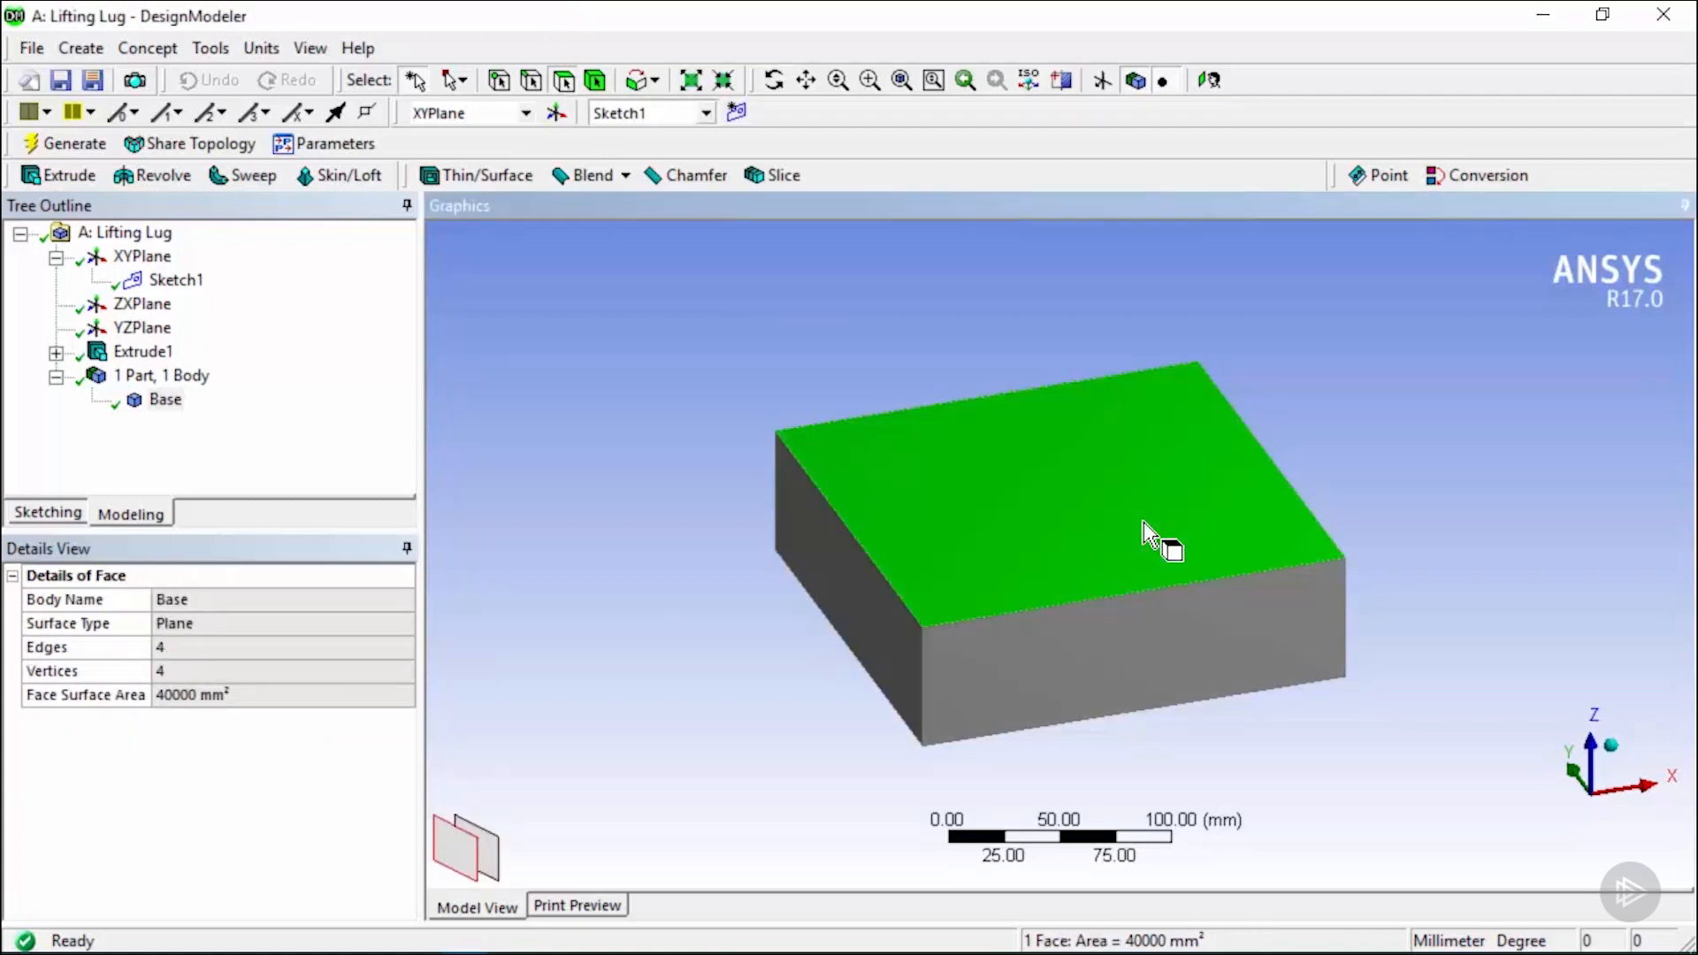
{"action": "left_click", "coordinate": [1210, 81]}
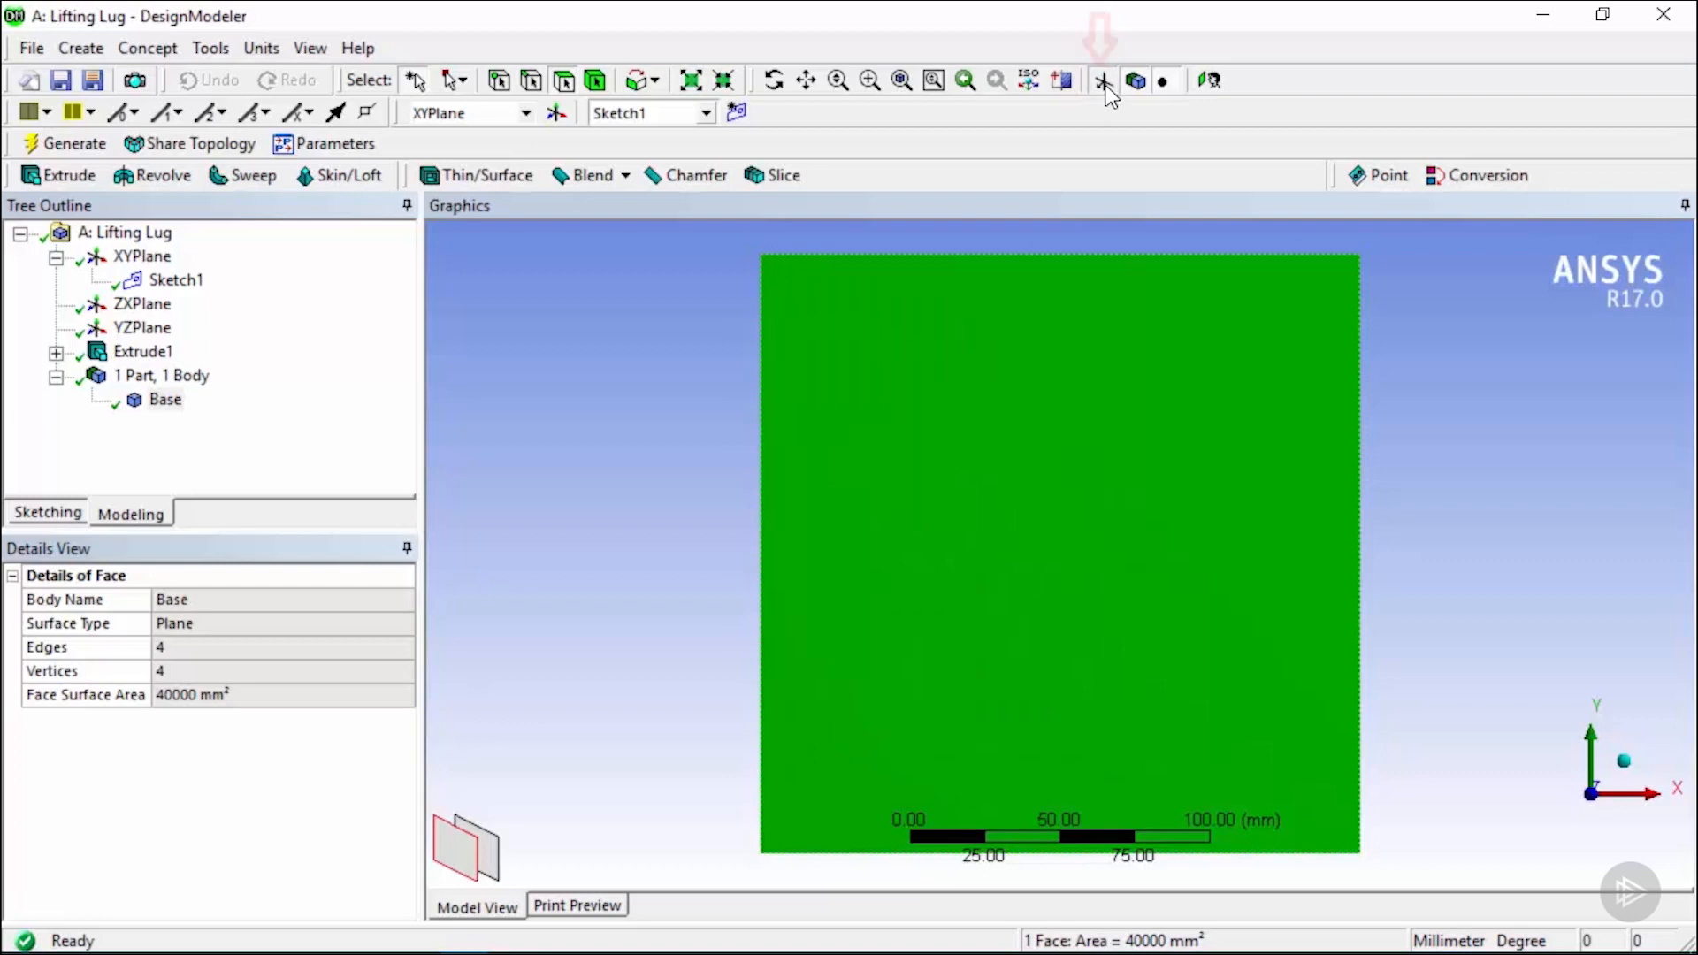
{"action": "left_click", "coordinate": [1101, 81]}
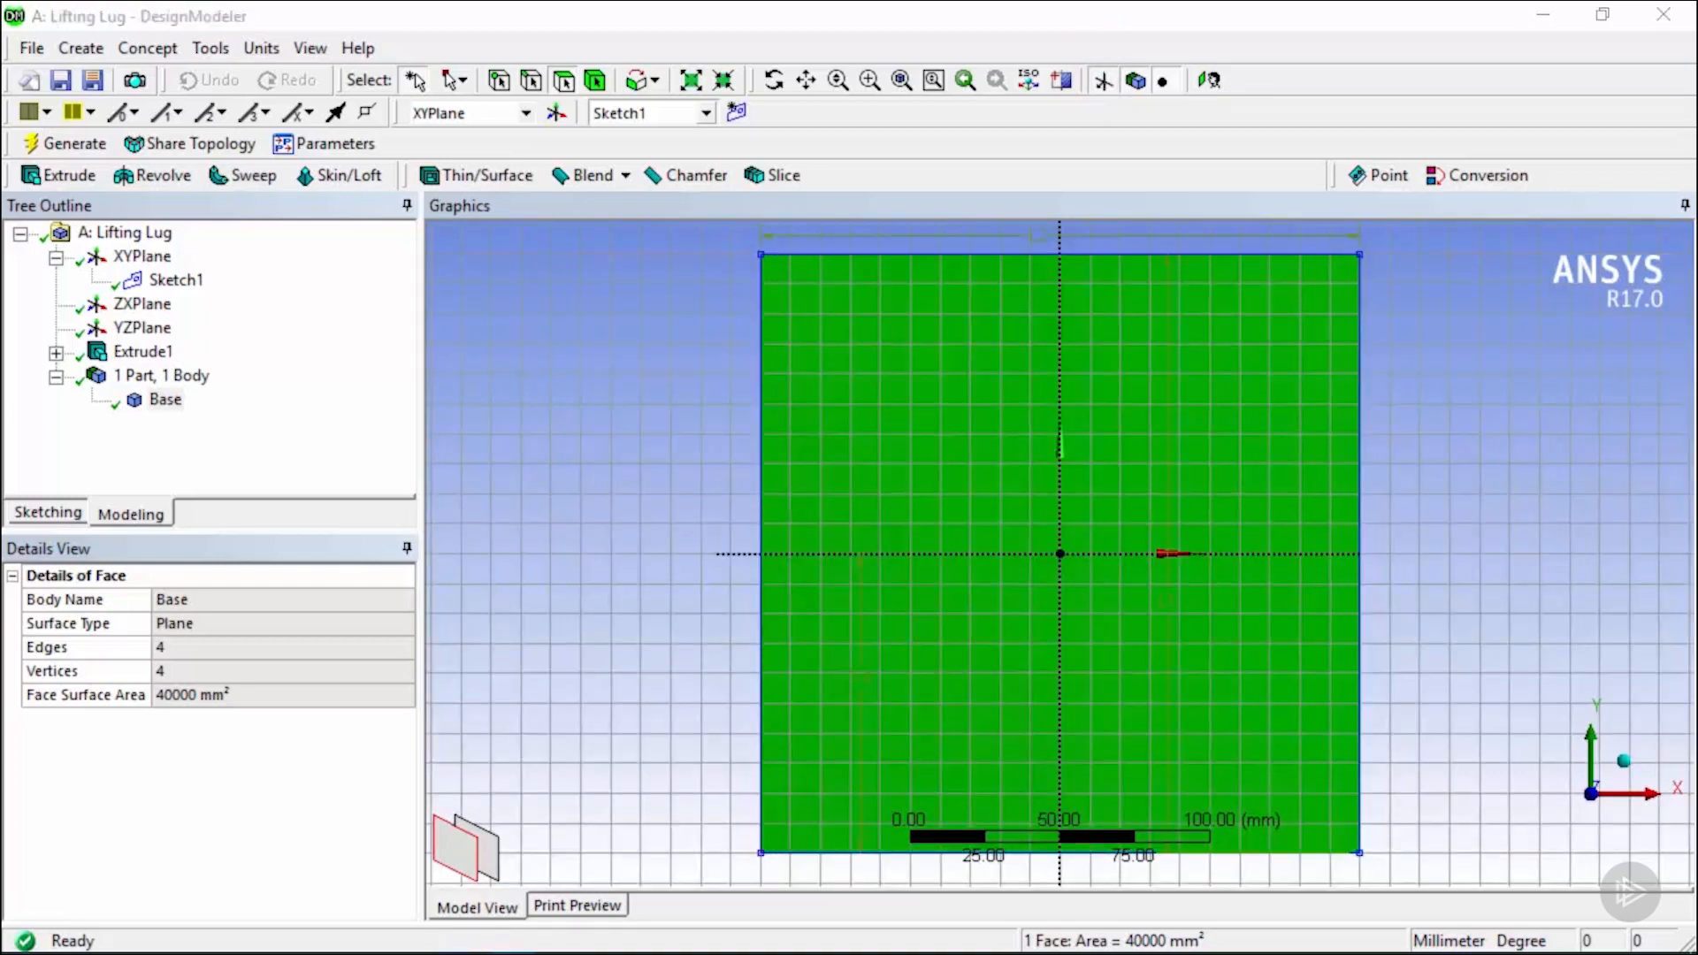
Create a second sketch on the XYPlane, keeping the name Sketch2.
{"action": "left_click", "coordinate": [143, 257]}
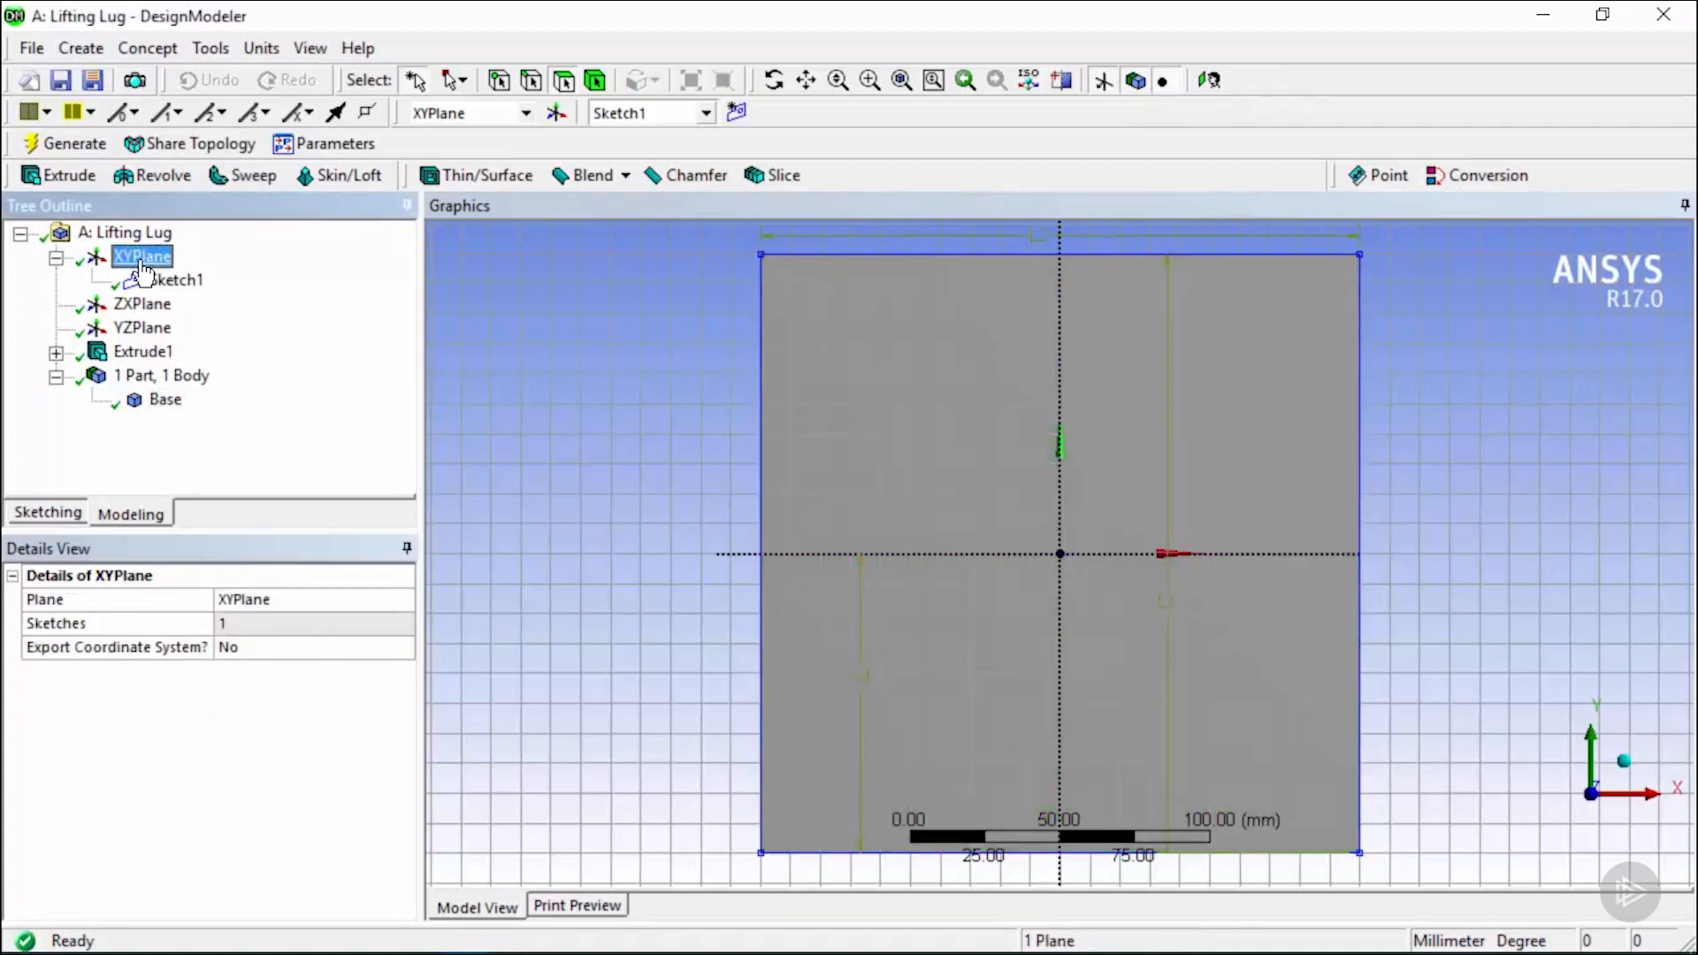
{"action": "left_click", "coordinate": [739, 115]}
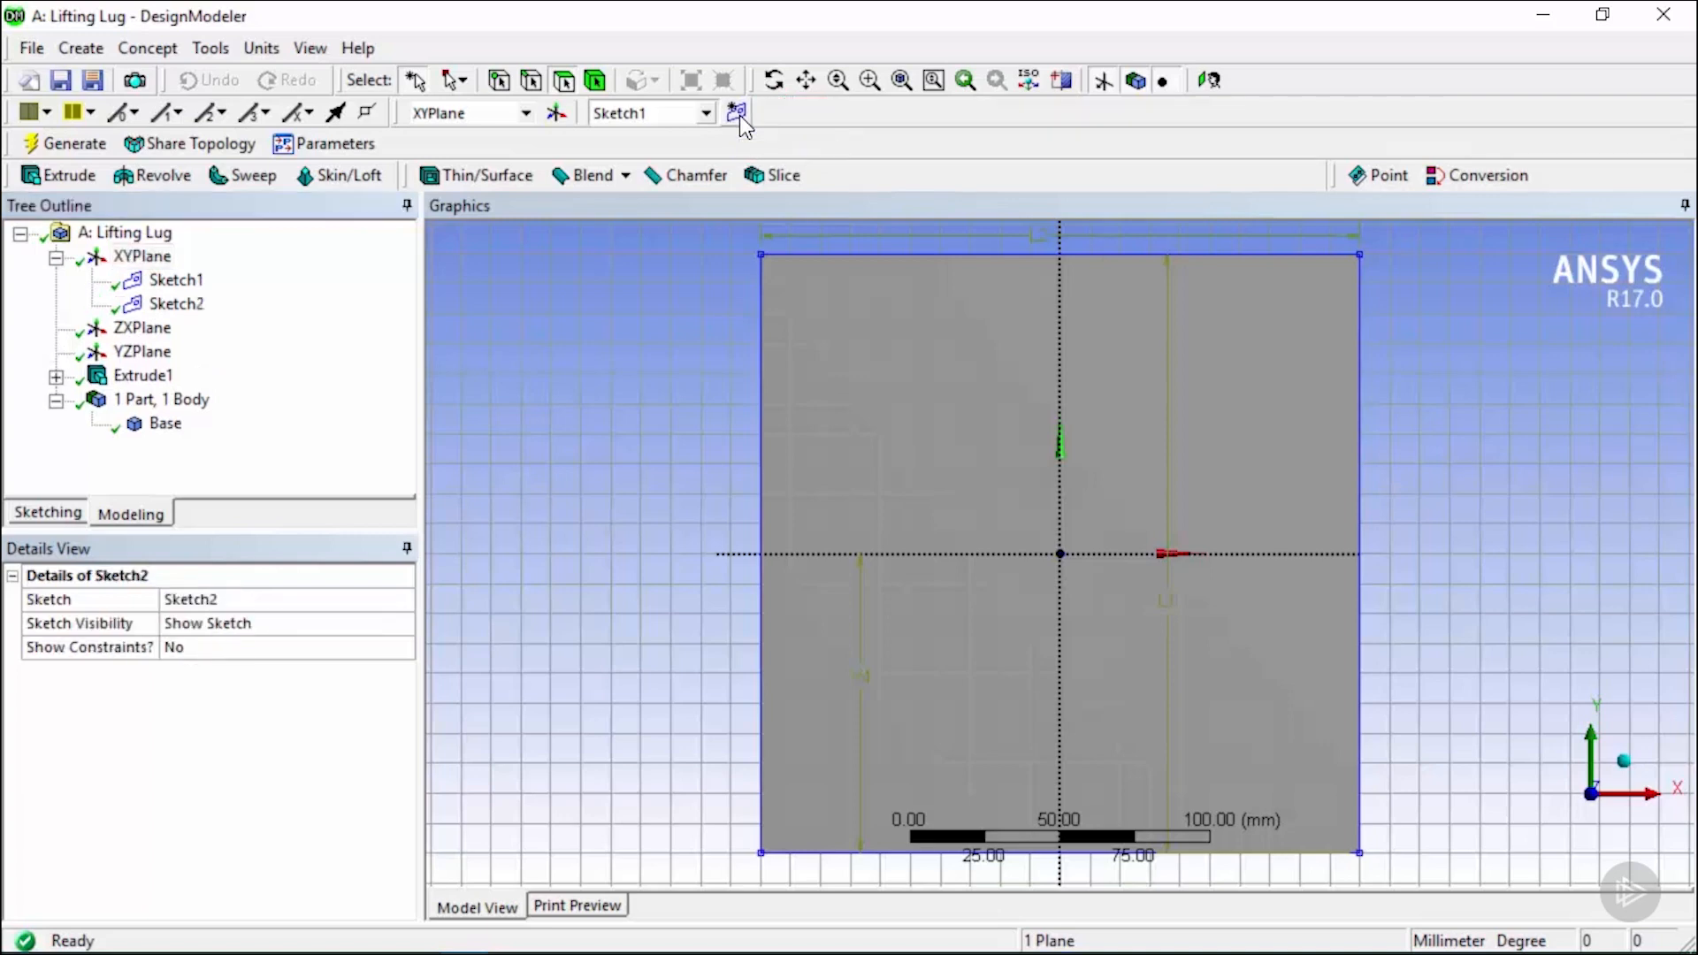
{"action": "left_click", "coordinate": [175, 306]}
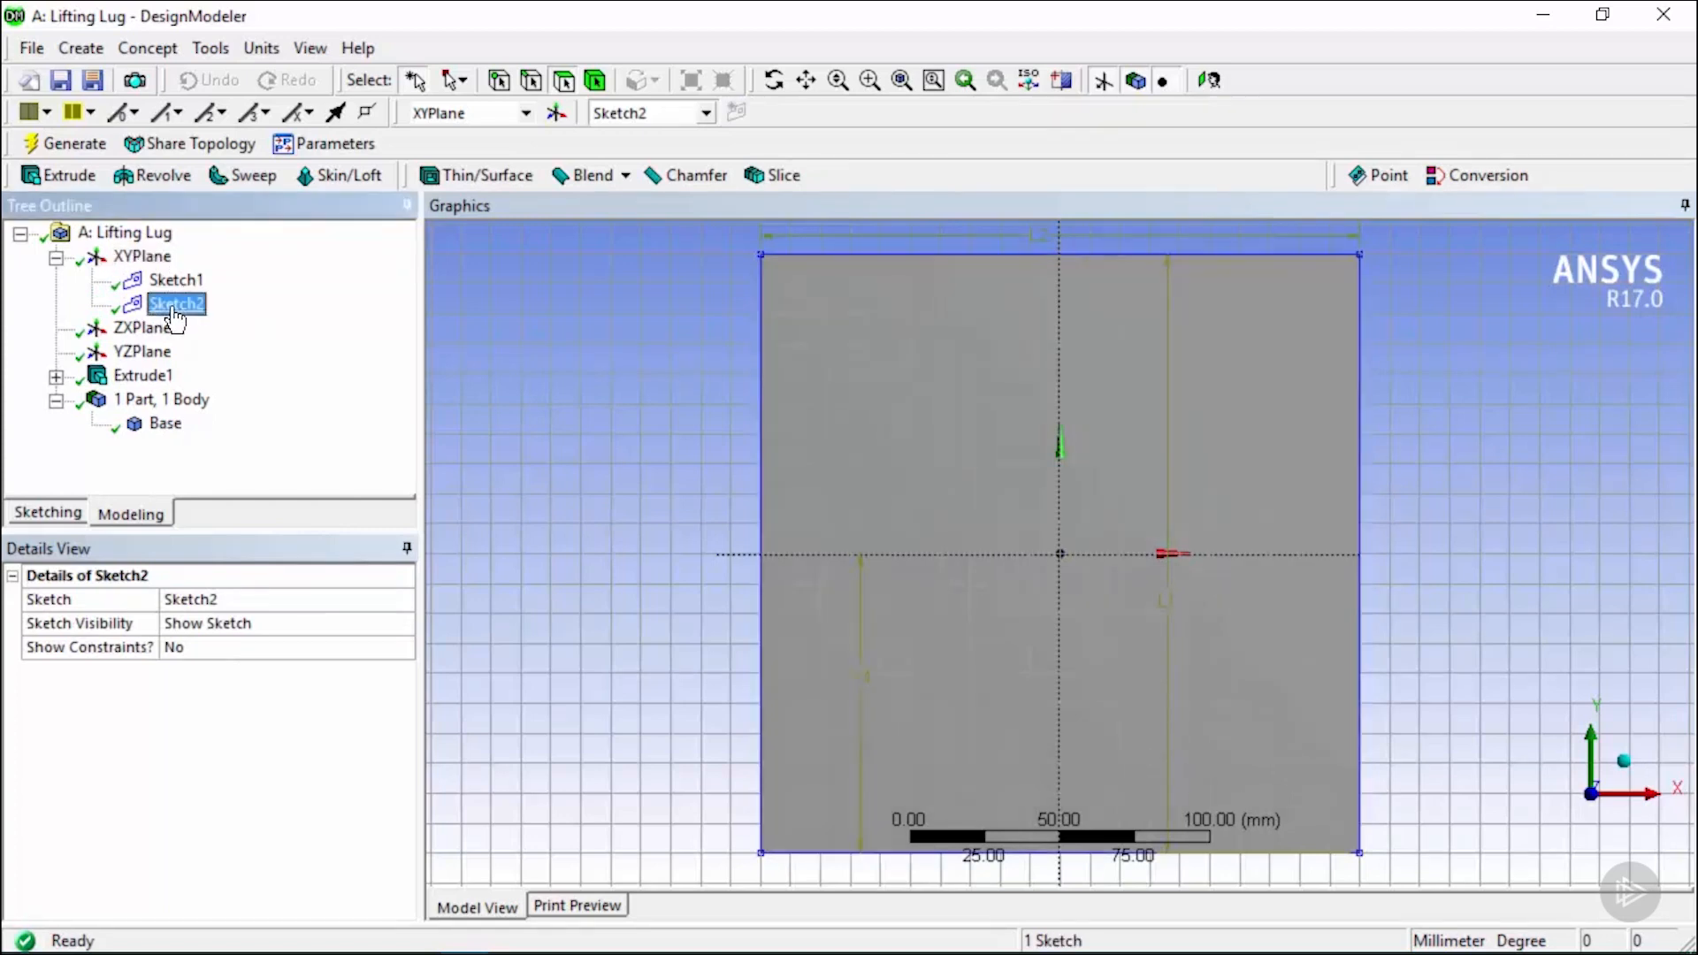
{"action": "left_click", "coordinate": [236, 602]}
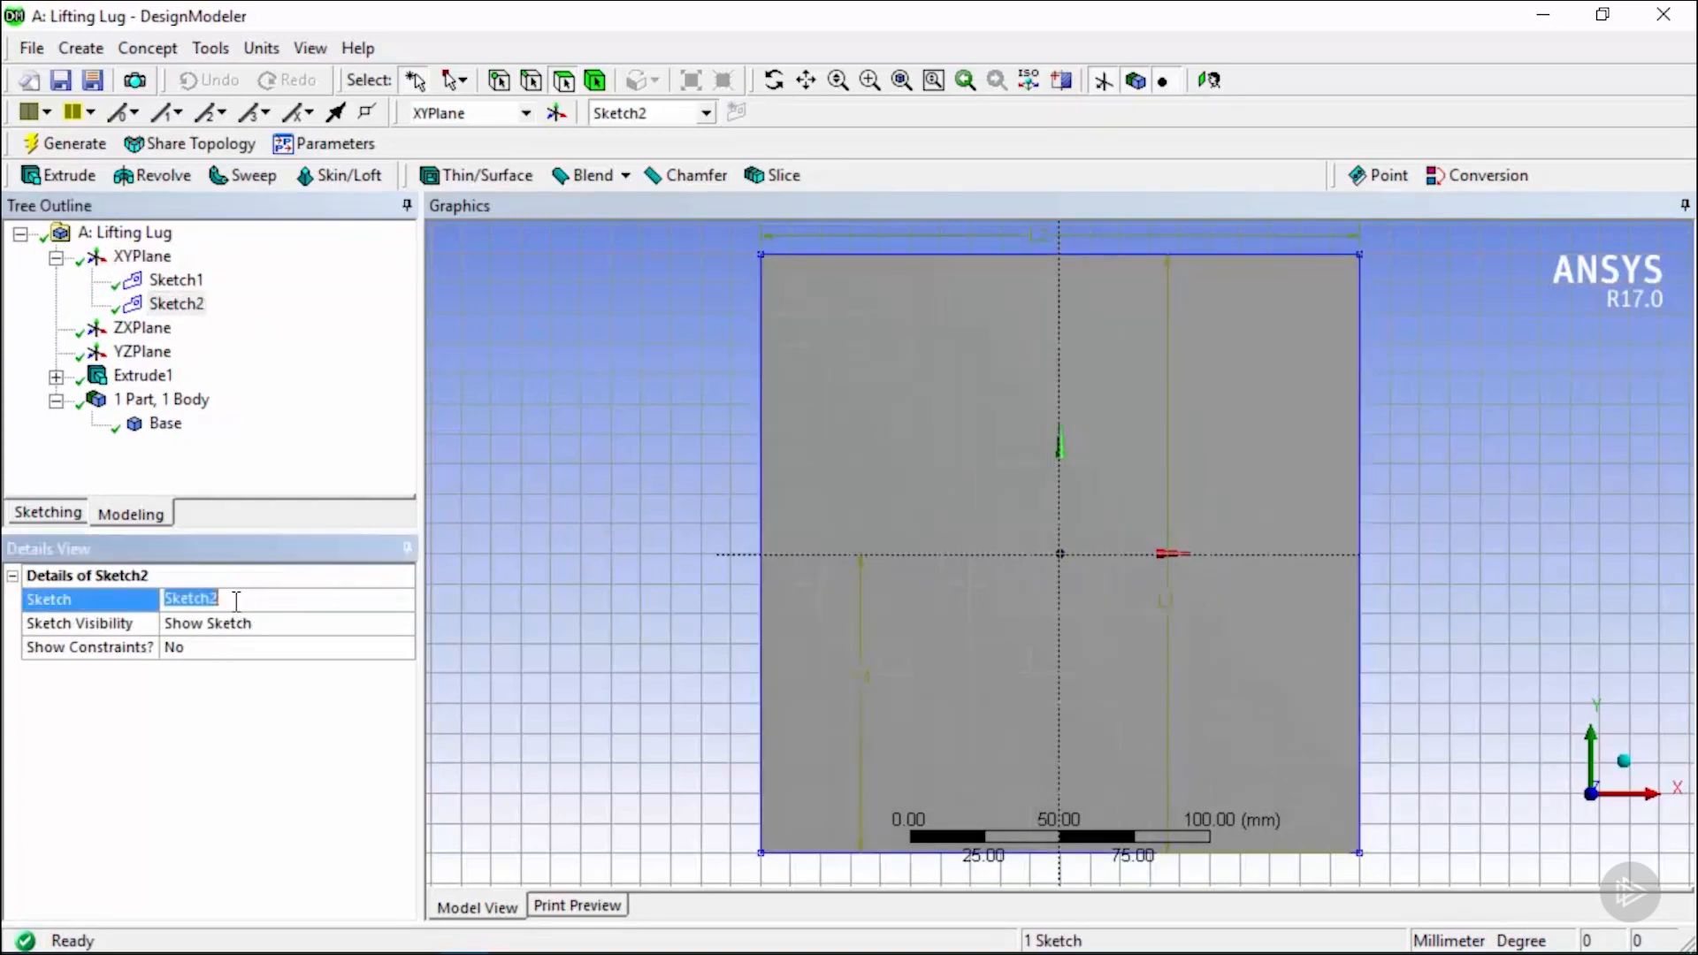
{"action": "left_click", "coordinate": [178, 314]}
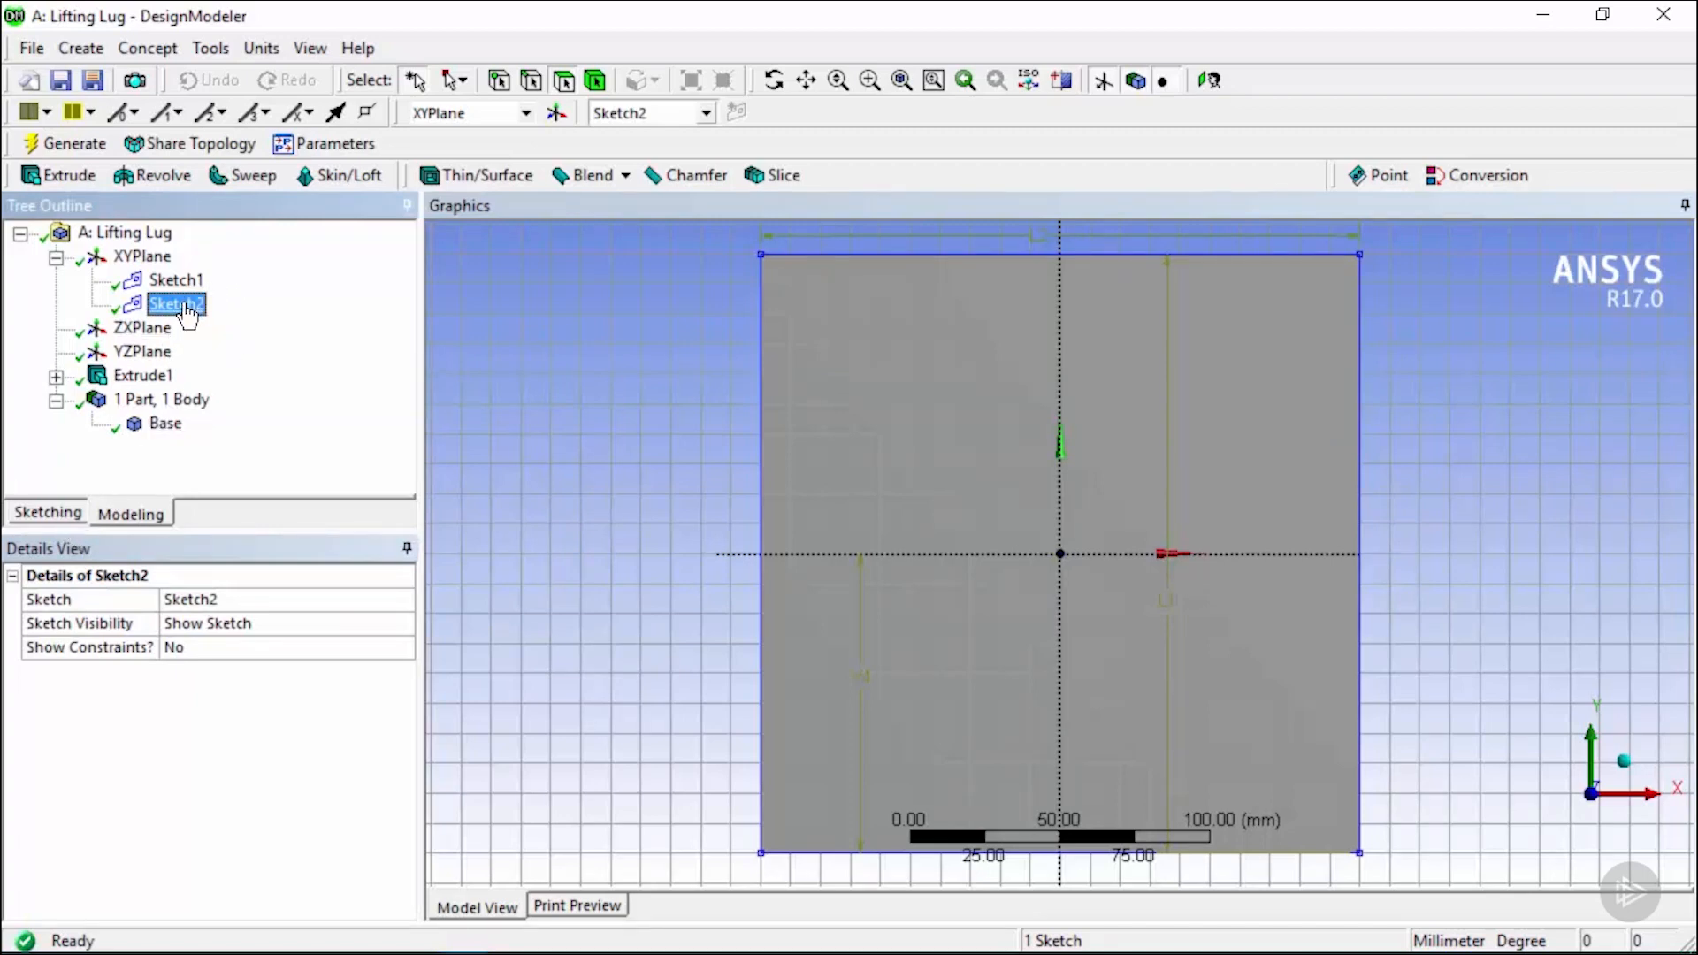
Sketch a rectangle about 104 mm wide and 94 mm high around the origin in Sketch2.
{"action": "left_click", "coordinate": [49, 513]}
{"action": "left_click_drag", "start_coordinate": [277, 532], "coordinate": [276, 766]}
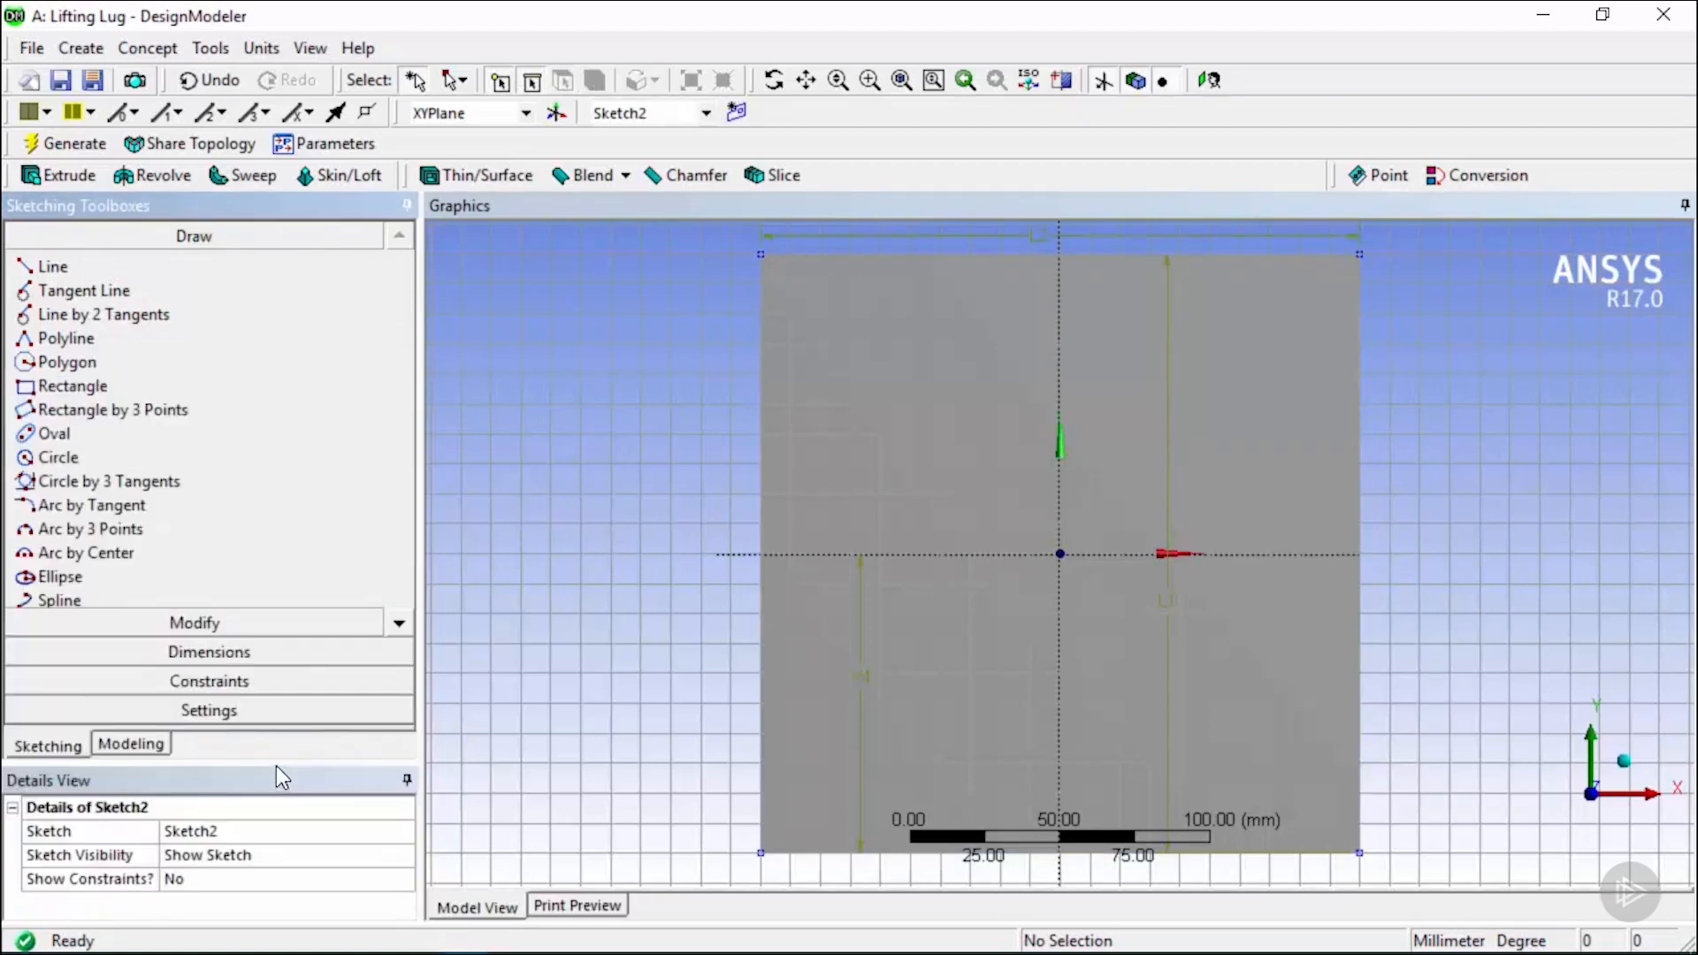
{"action": "left_click", "coordinate": [69, 388]}
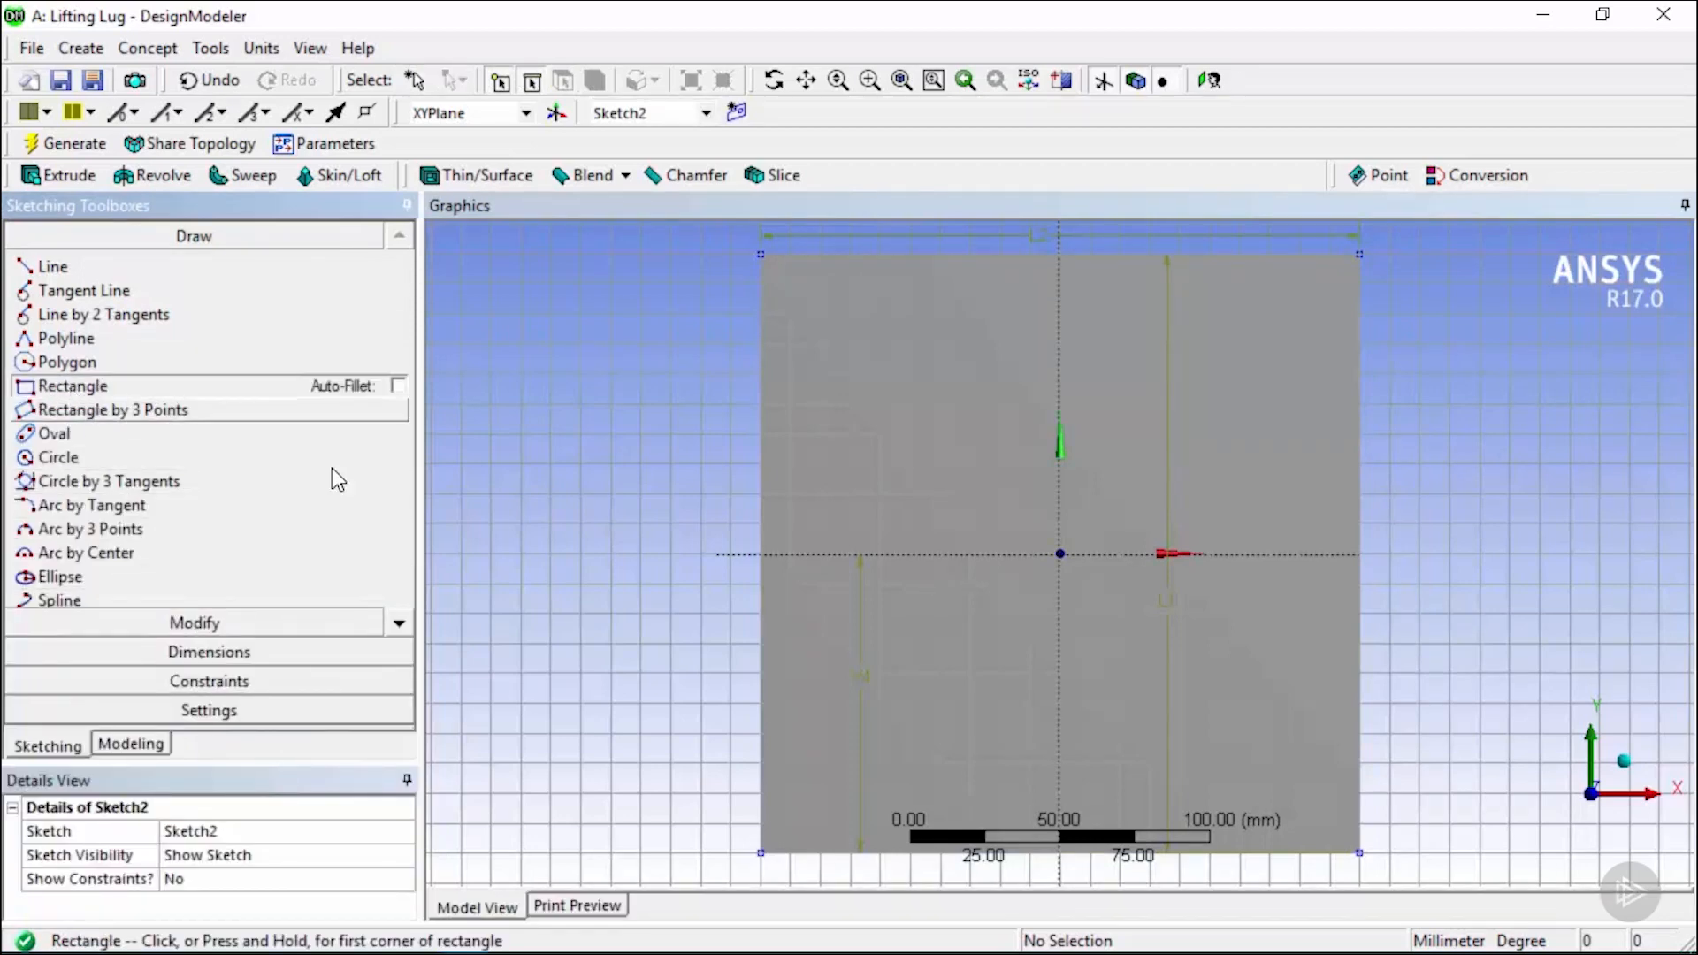
{"action": "left_click", "coordinate": [911, 408]}
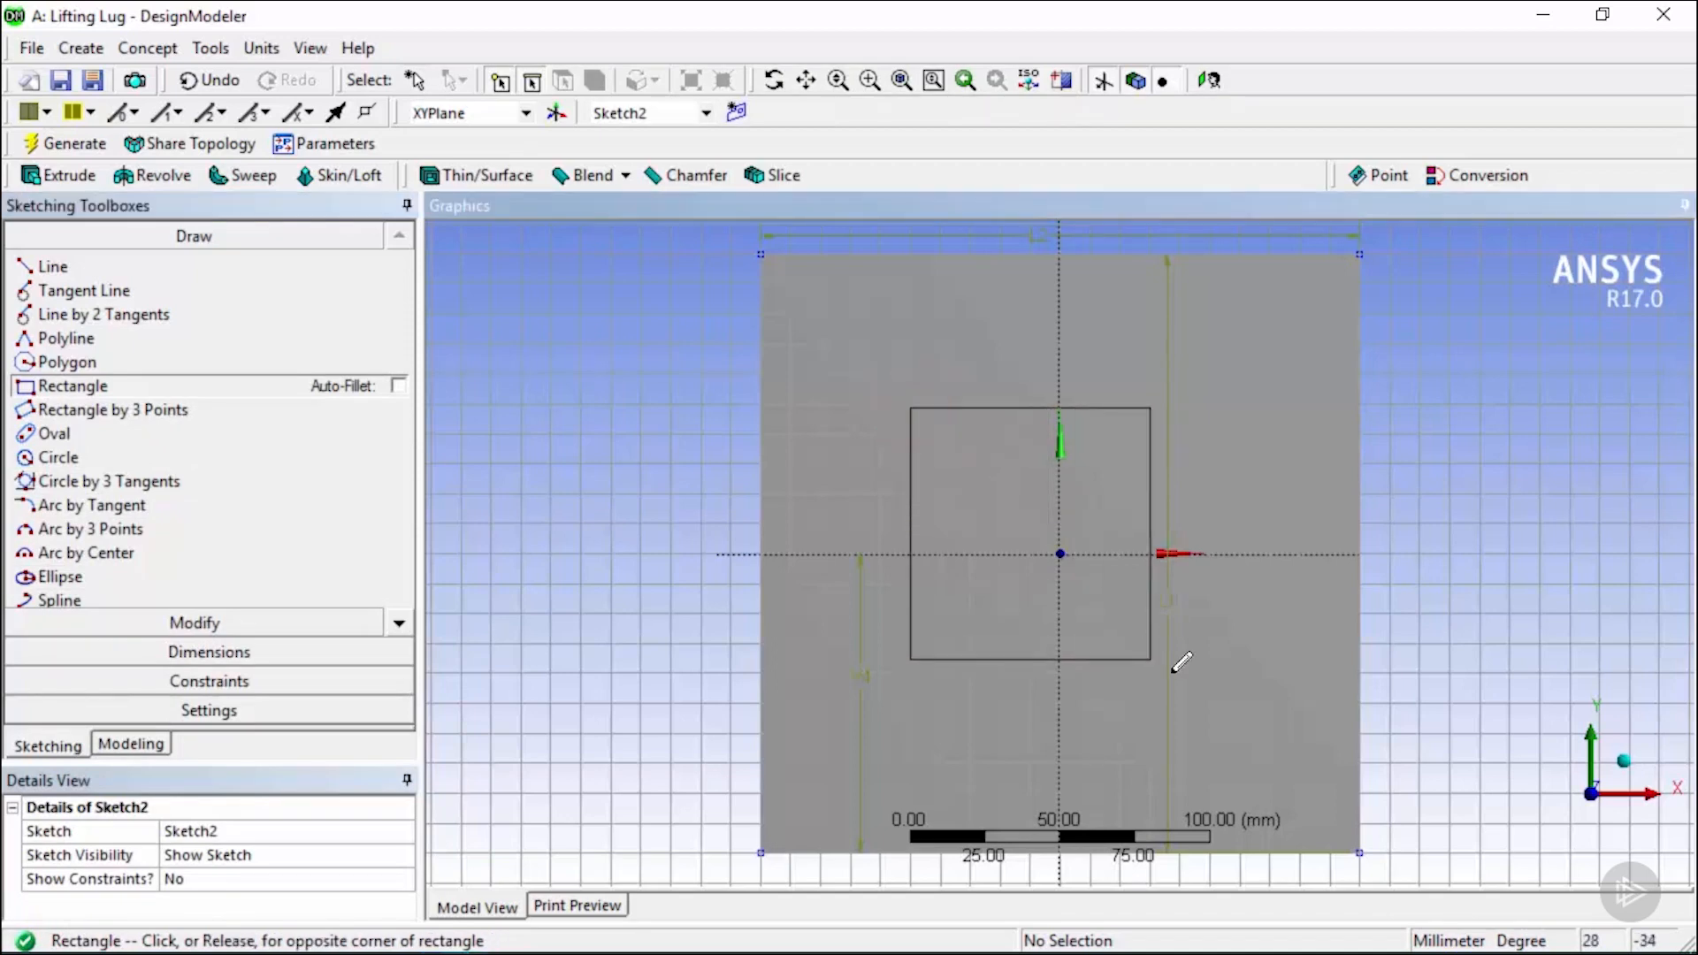
{"action": "left_click", "coordinate": [1221, 689]}
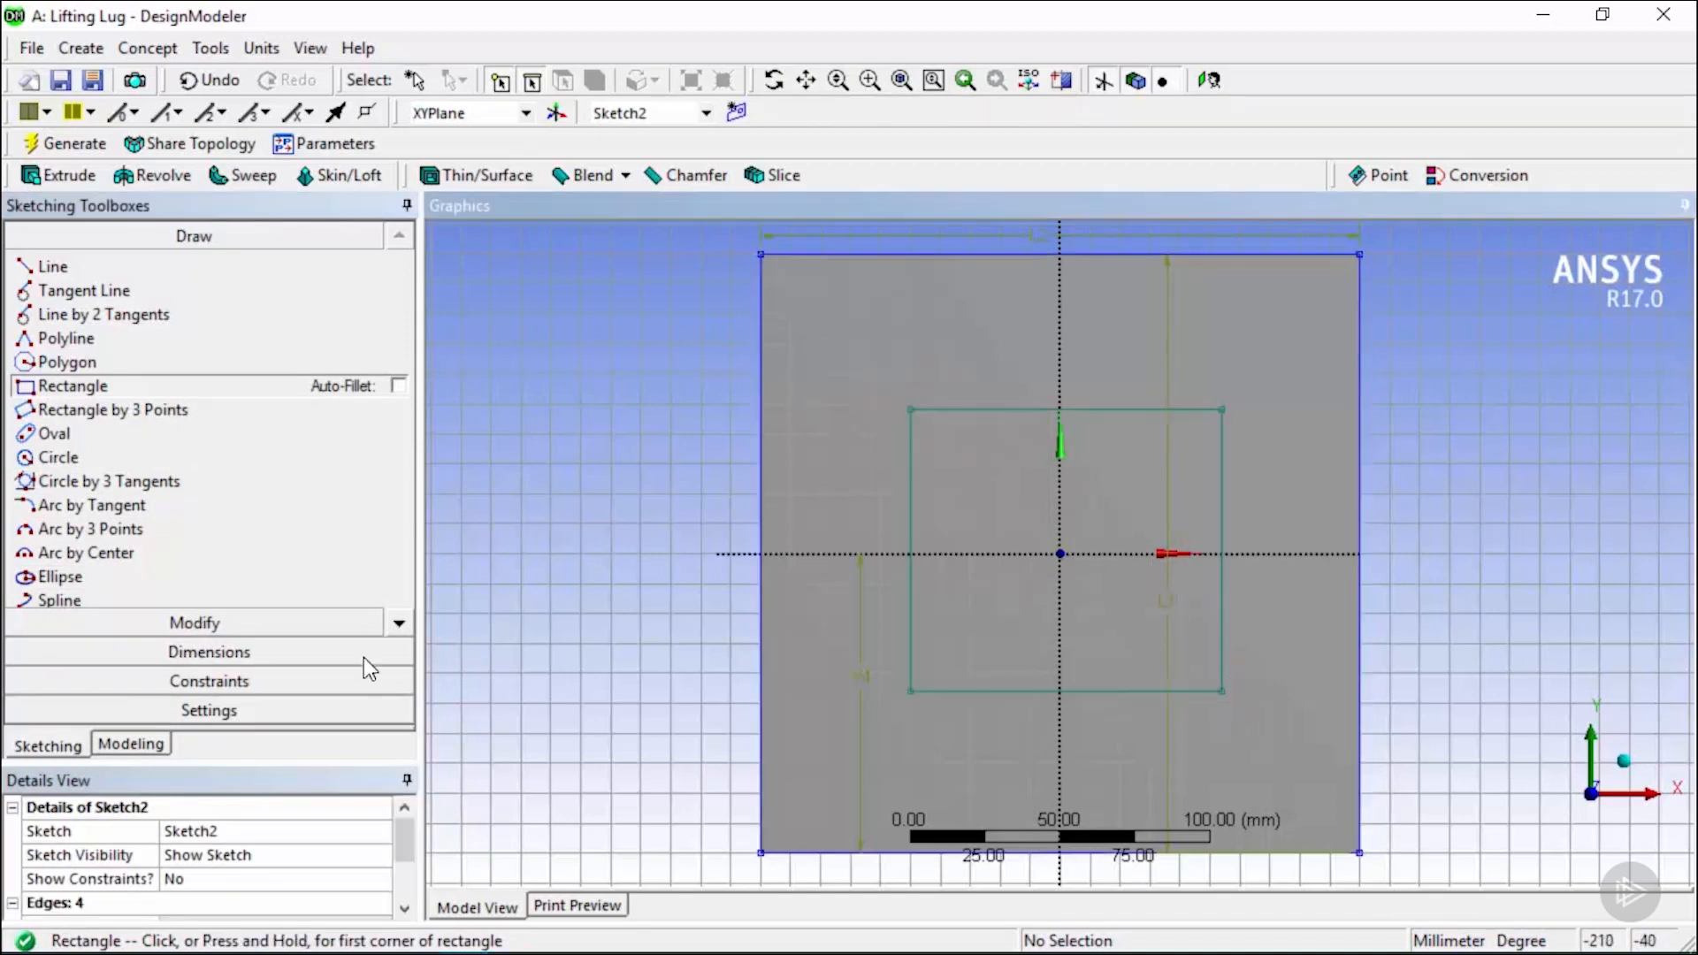
Add semi-automatic dimensions for the rectangle's height, width, and horizontal and vertical distances from the origin axes.
{"action": "left_click", "coordinate": [279, 655]}
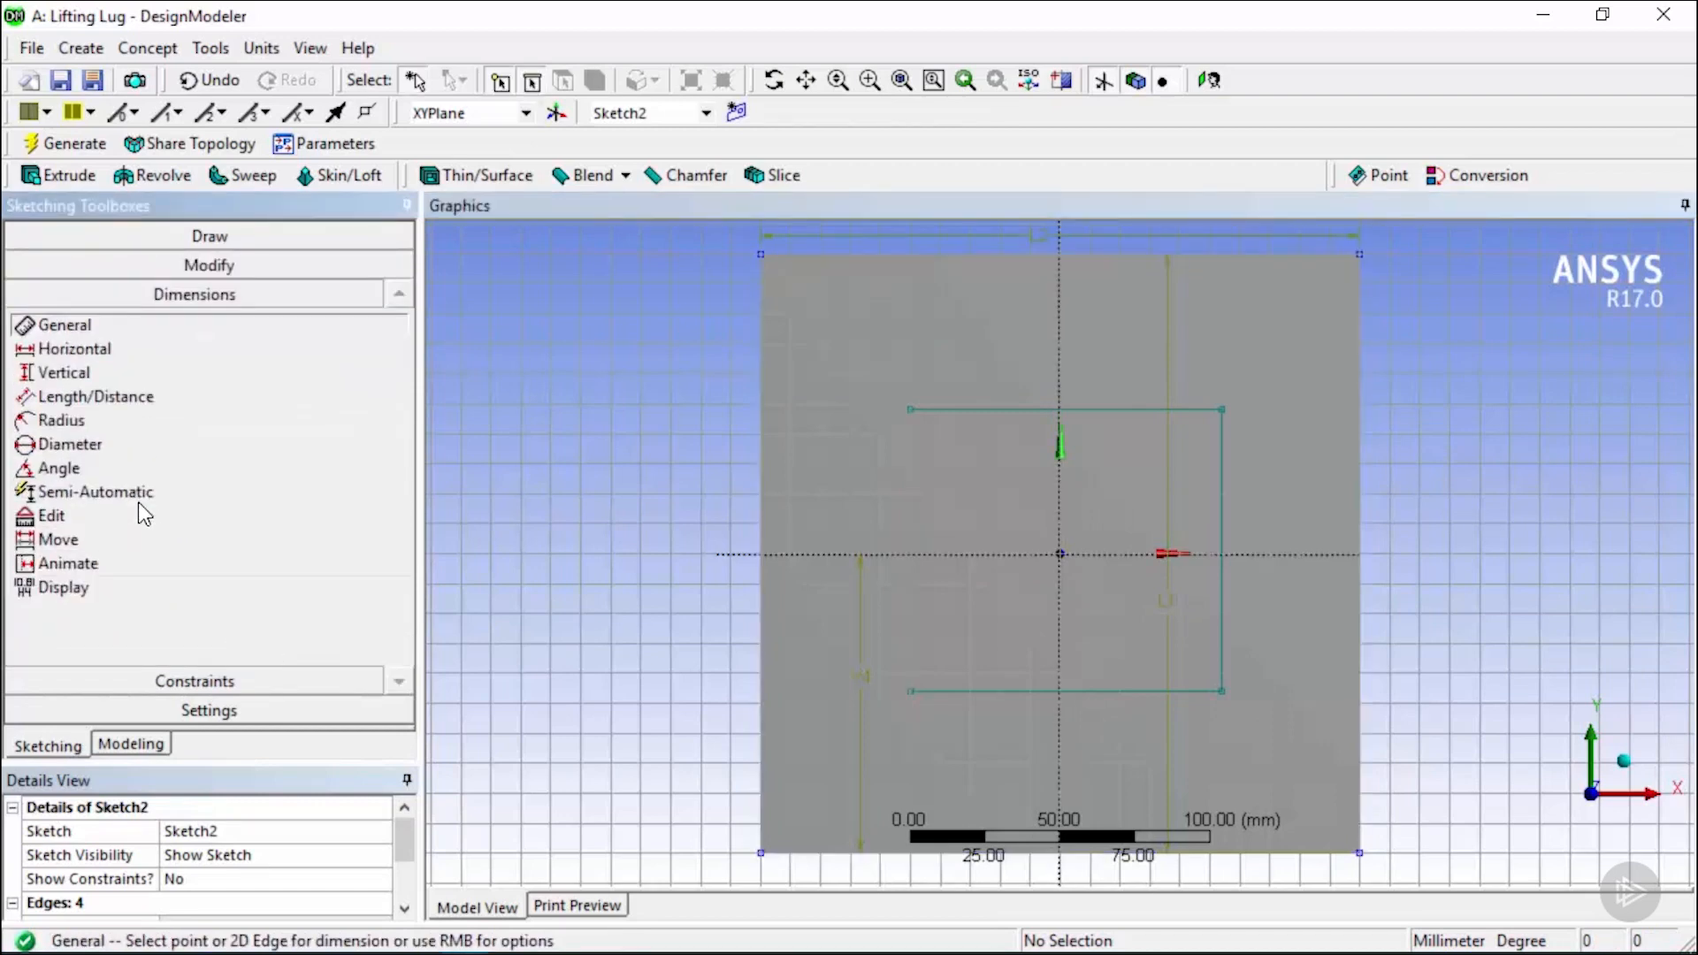
{"action": "left_click", "coordinate": [147, 492]}
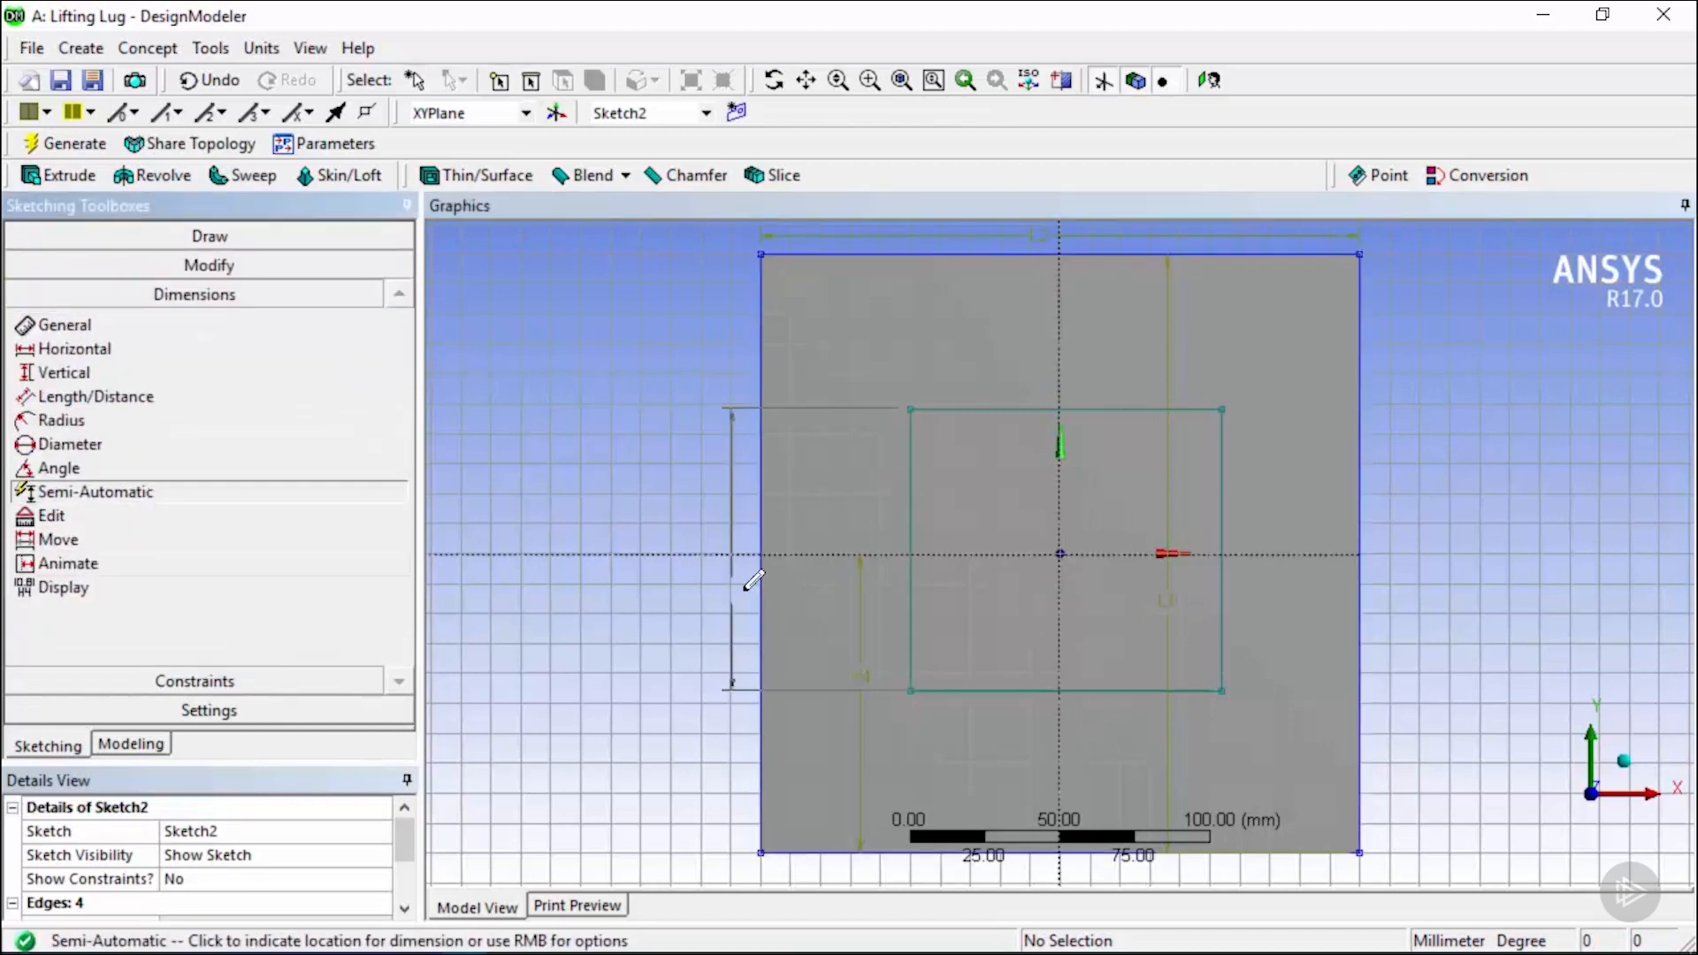
{"action": "left_click", "coordinate": [871, 493]}
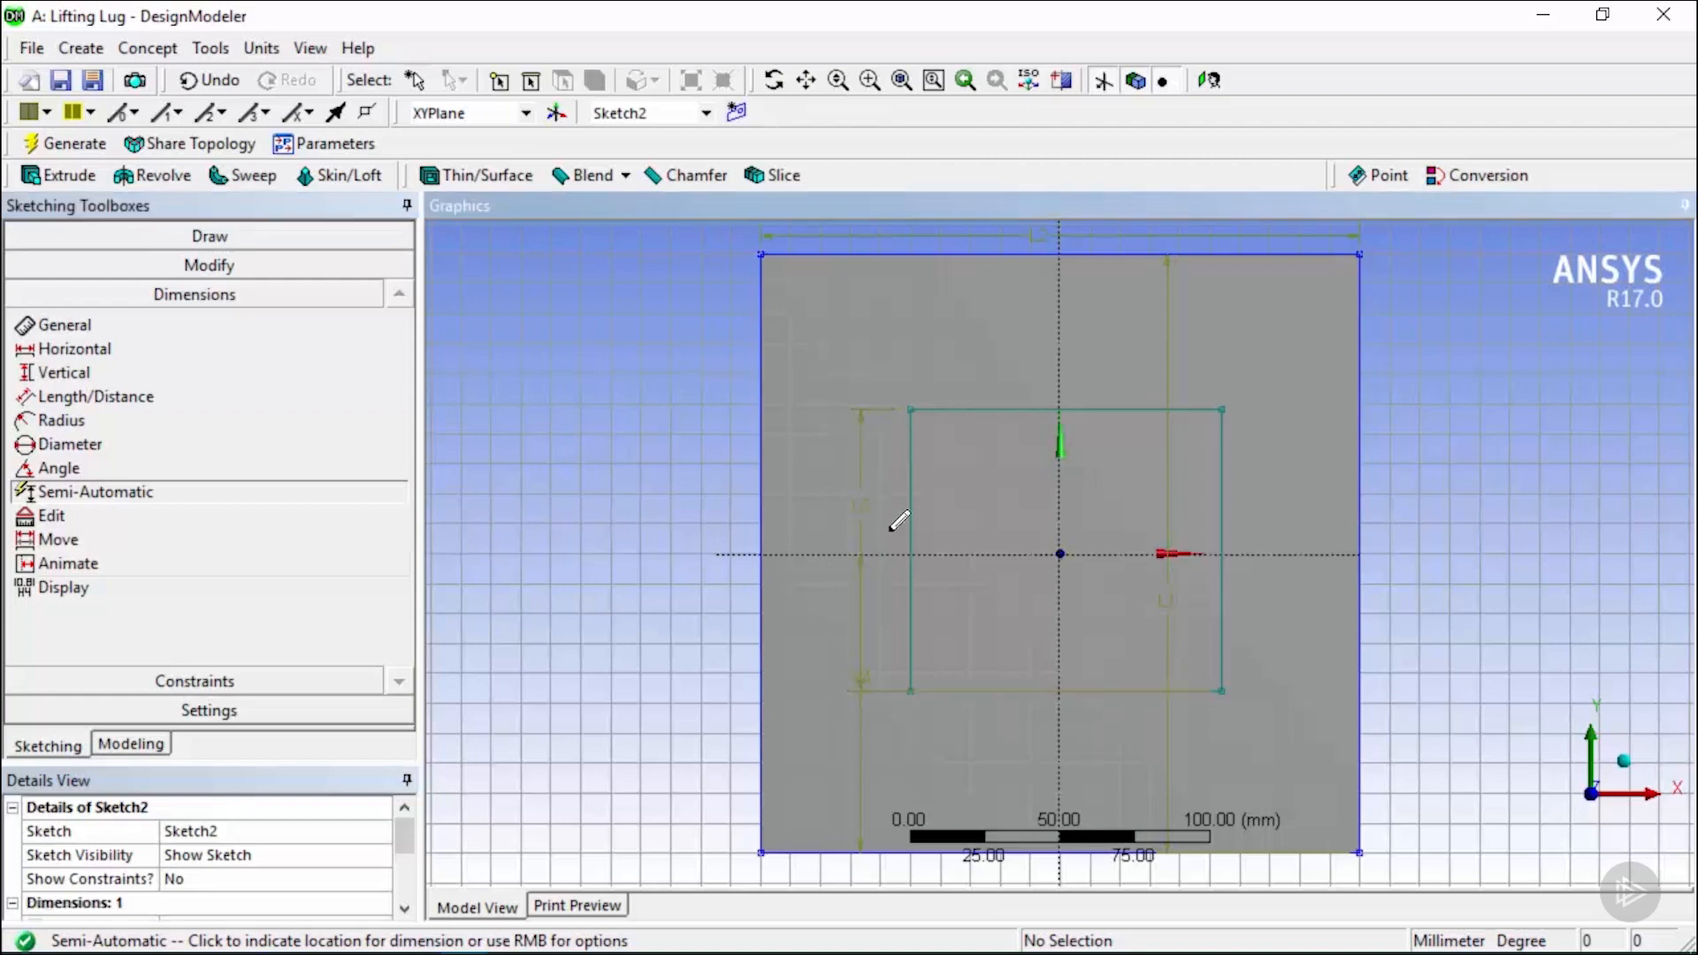
{"action": "left_click", "coordinate": [1003, 363]}
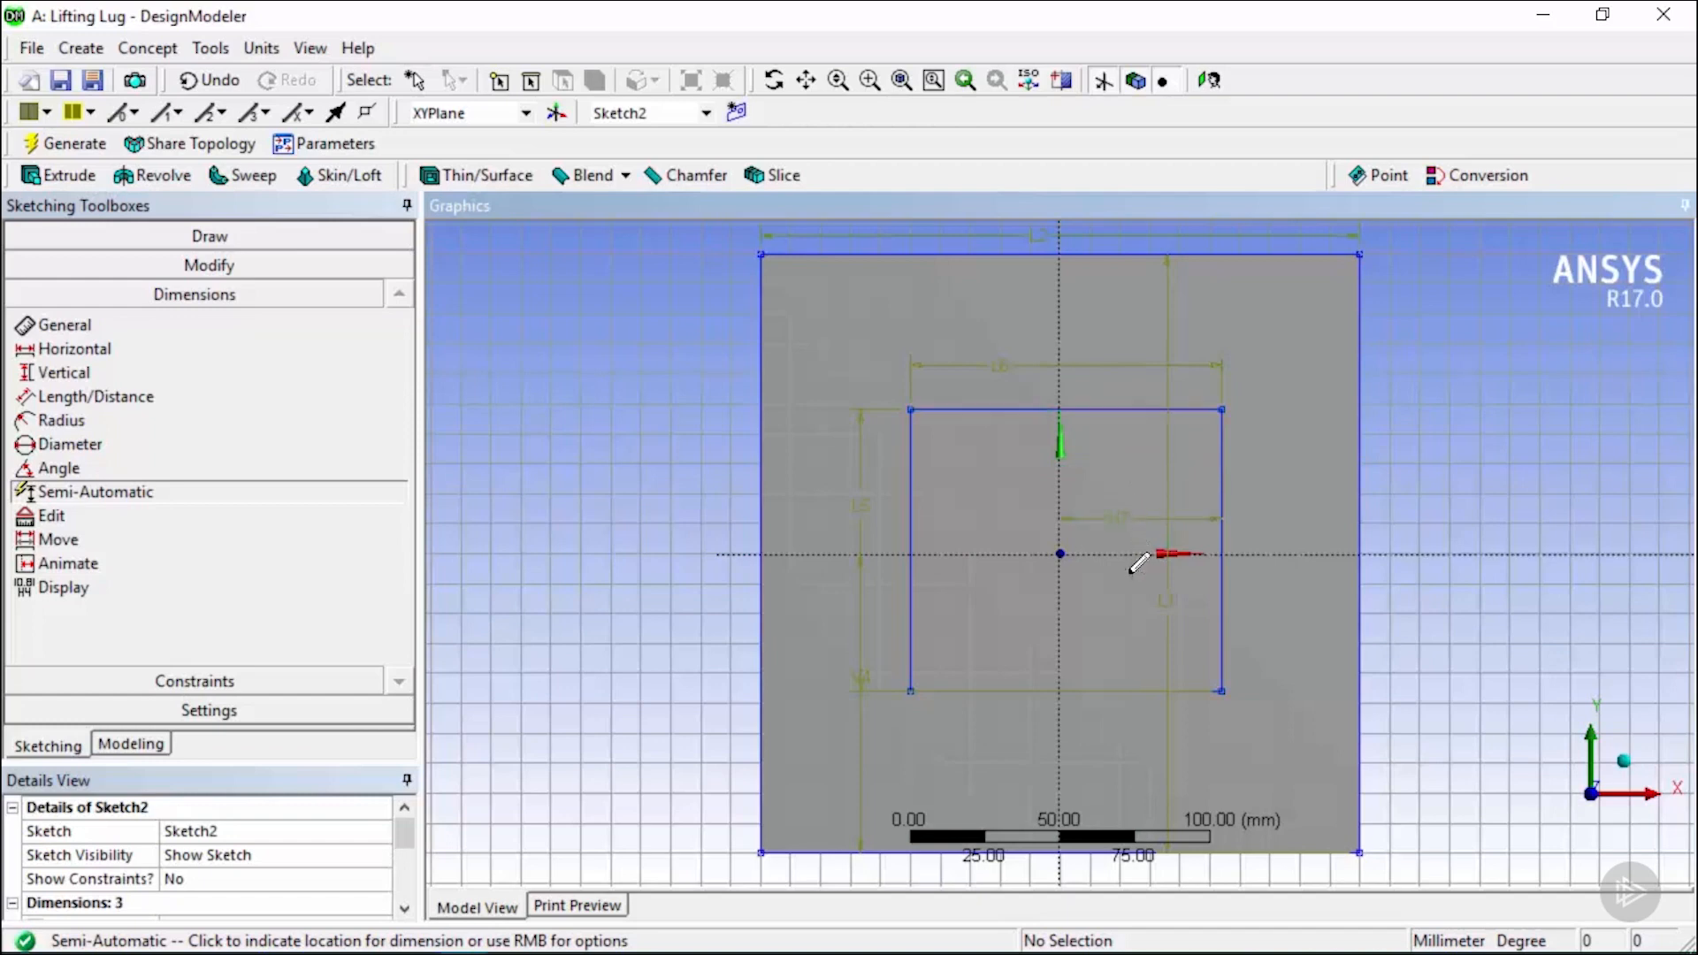
{"action": "left_click", "coordinate": [1116, 628]}
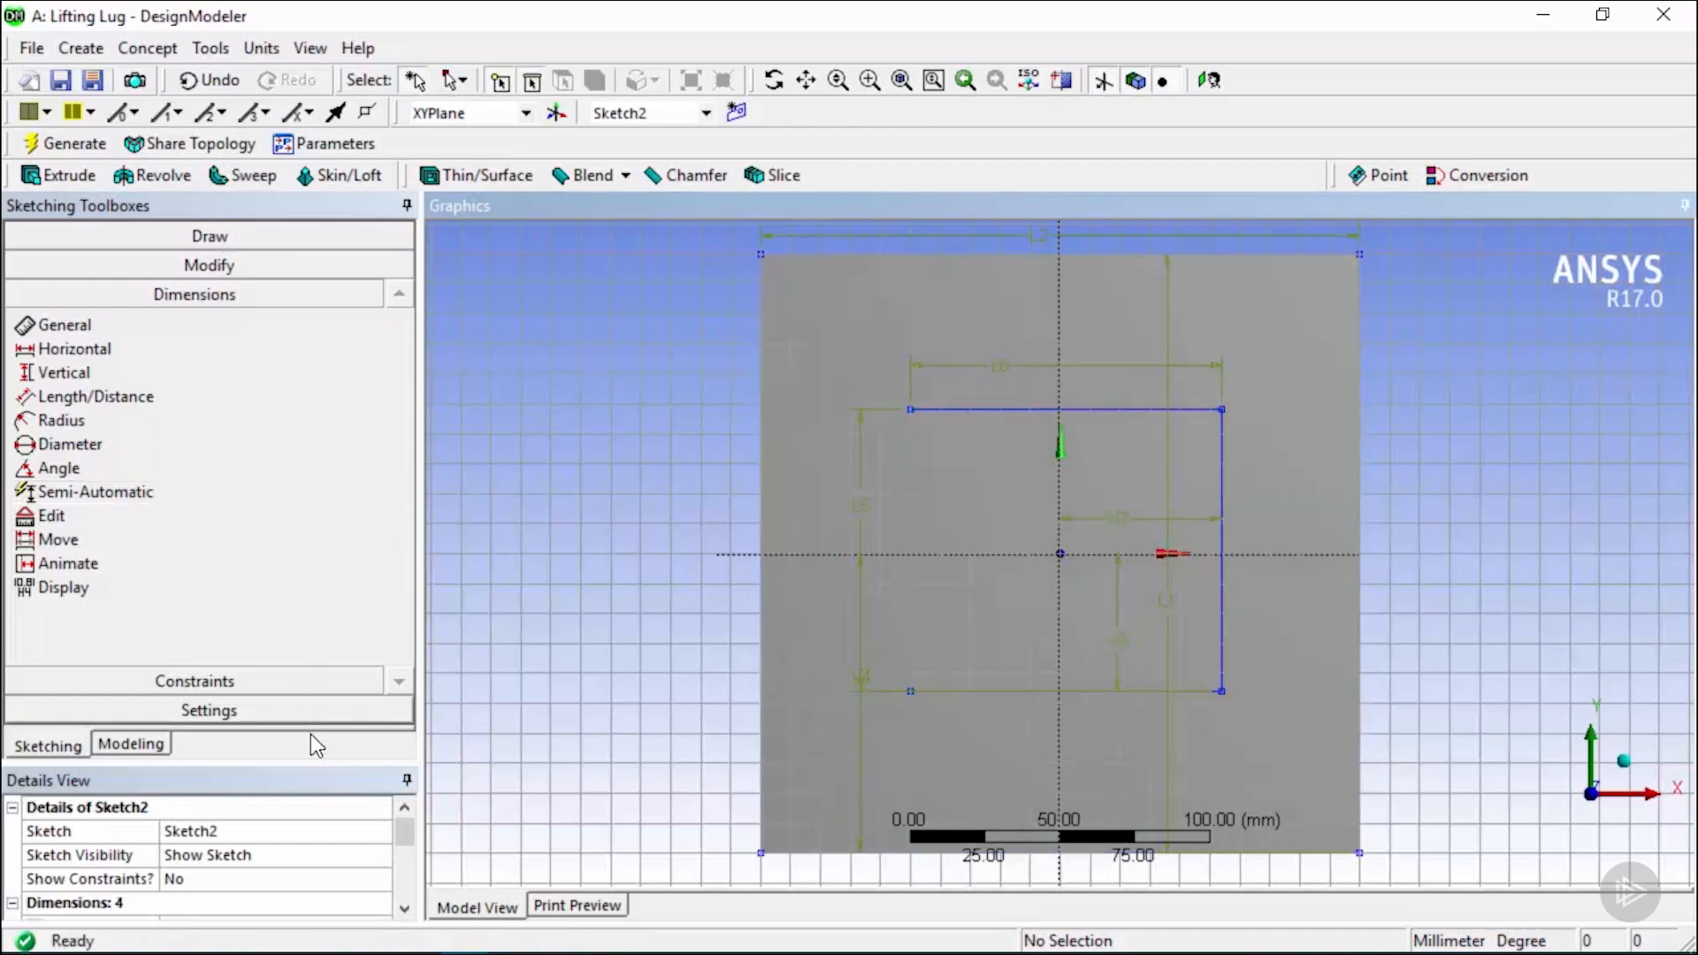
Set the new rectangle's height L5 and width L6 to 100 mm each.
{"action": "left_click_drag", "start_coordinate": [297, 764], "coordinate": [337, 563]}
{"action": "scroll", "coordinate": [394, 735], "scroll_direction": "down", "scroll_amount": 1}
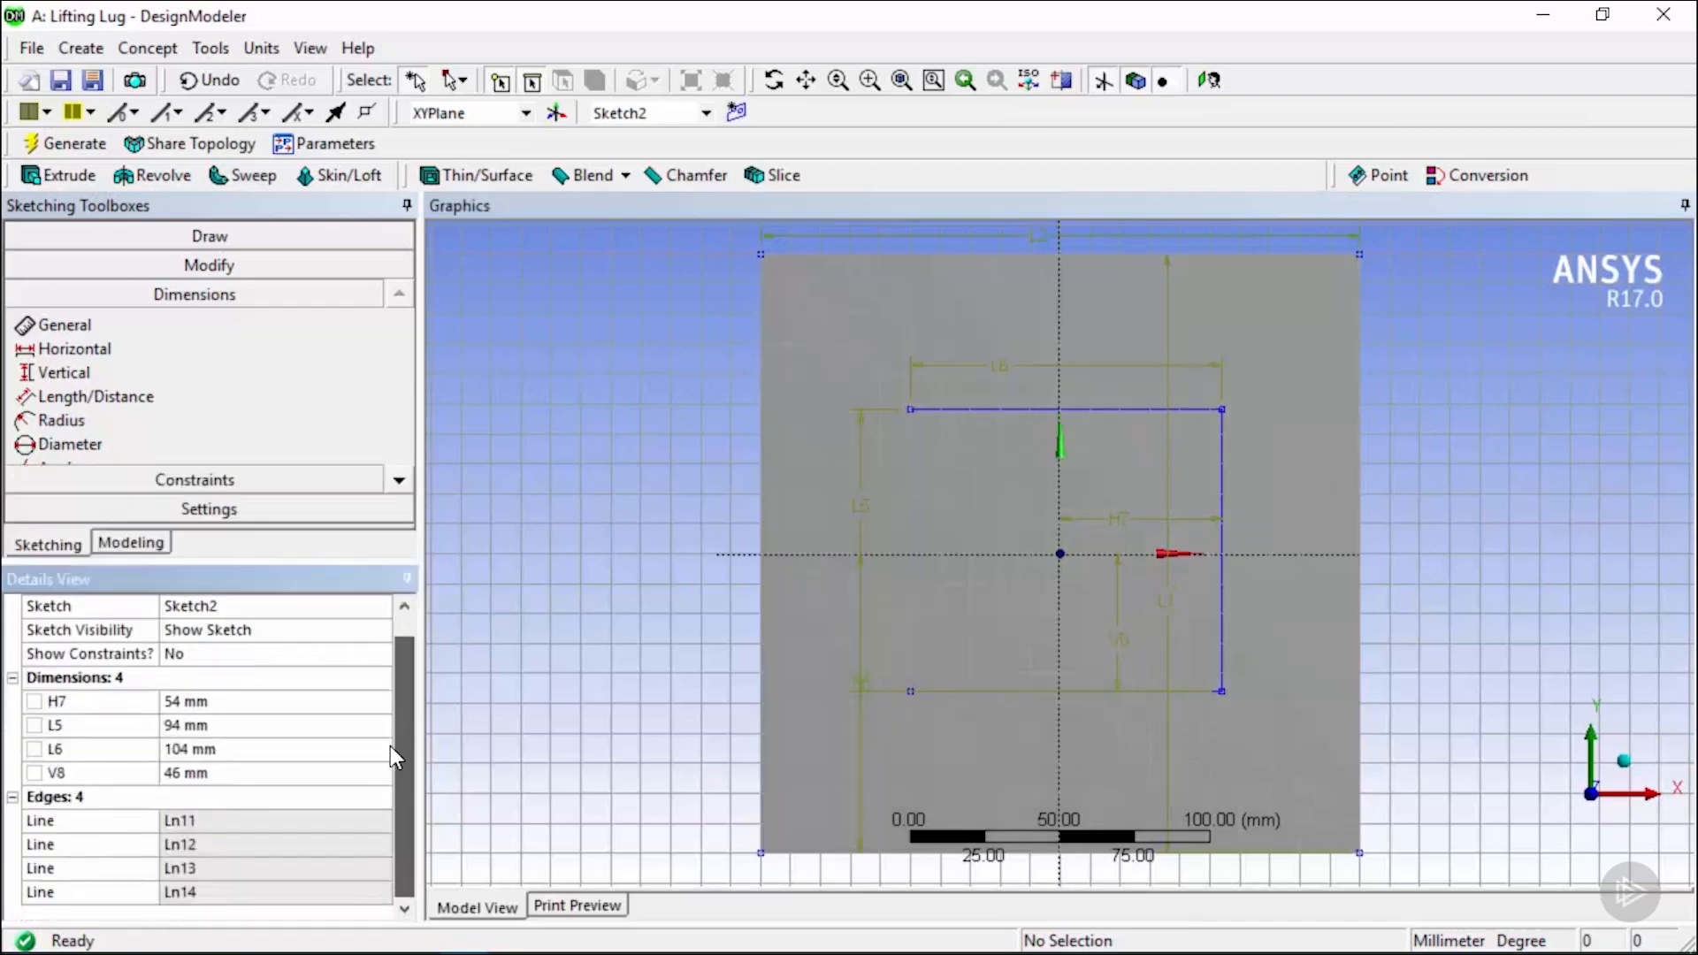
{"action": "left_click", "coordinate": [214, 704]}
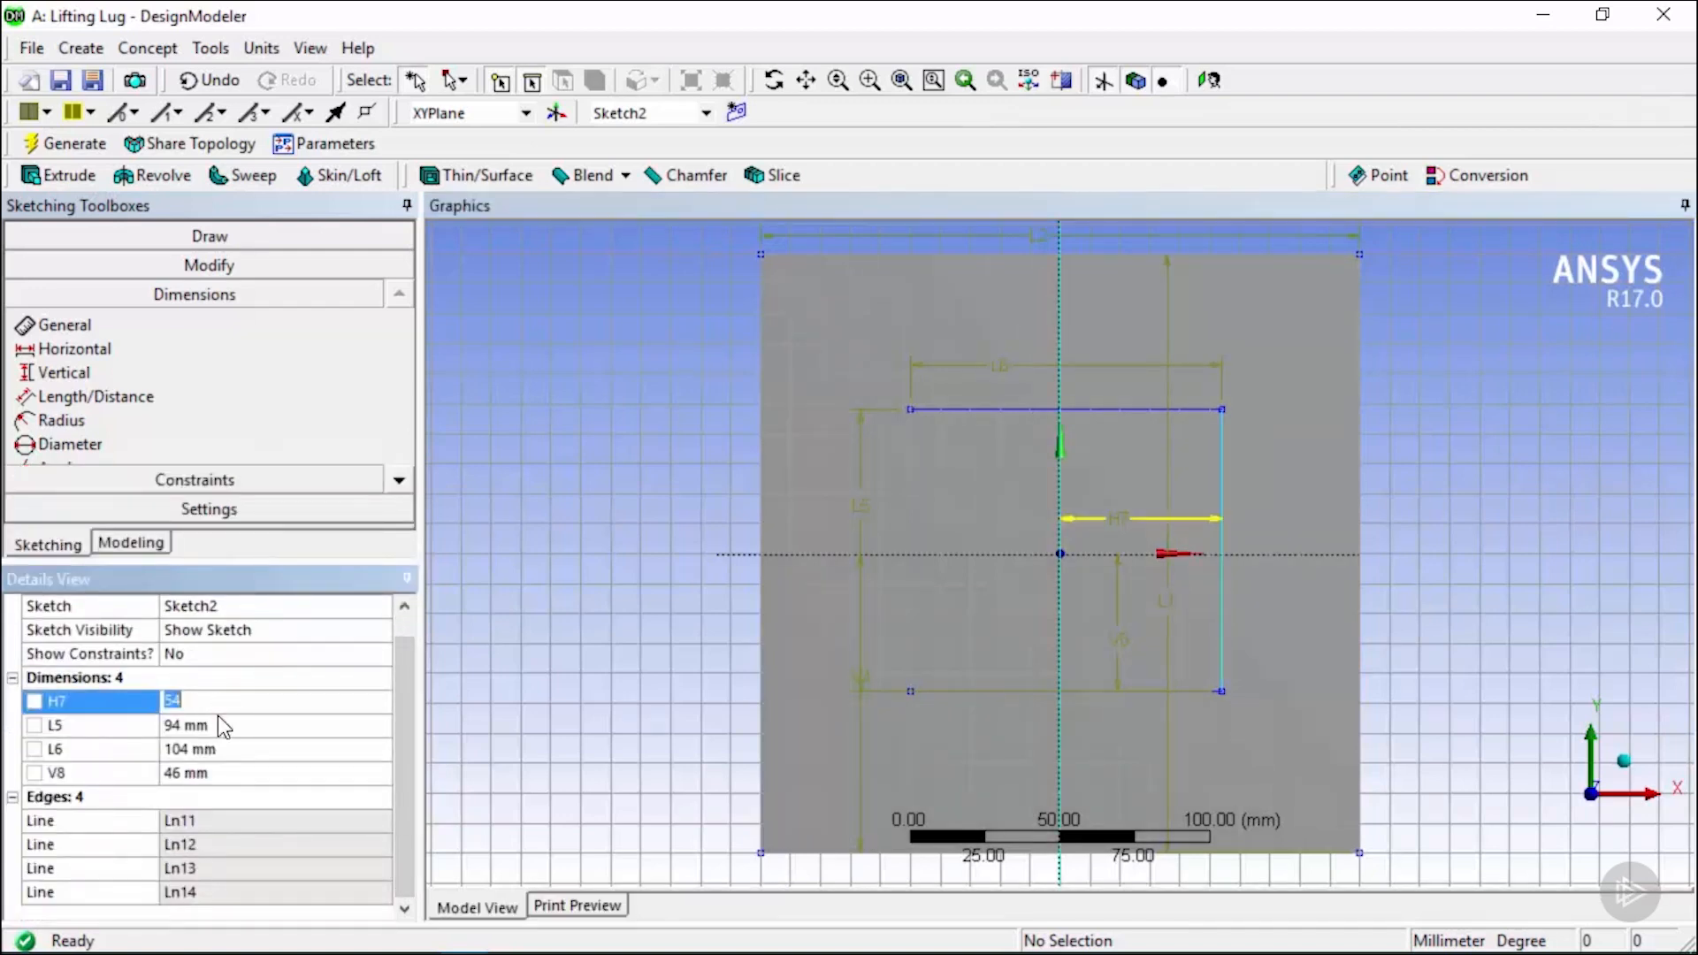
{"action": "left_click", "coordinate": [228, 726]}
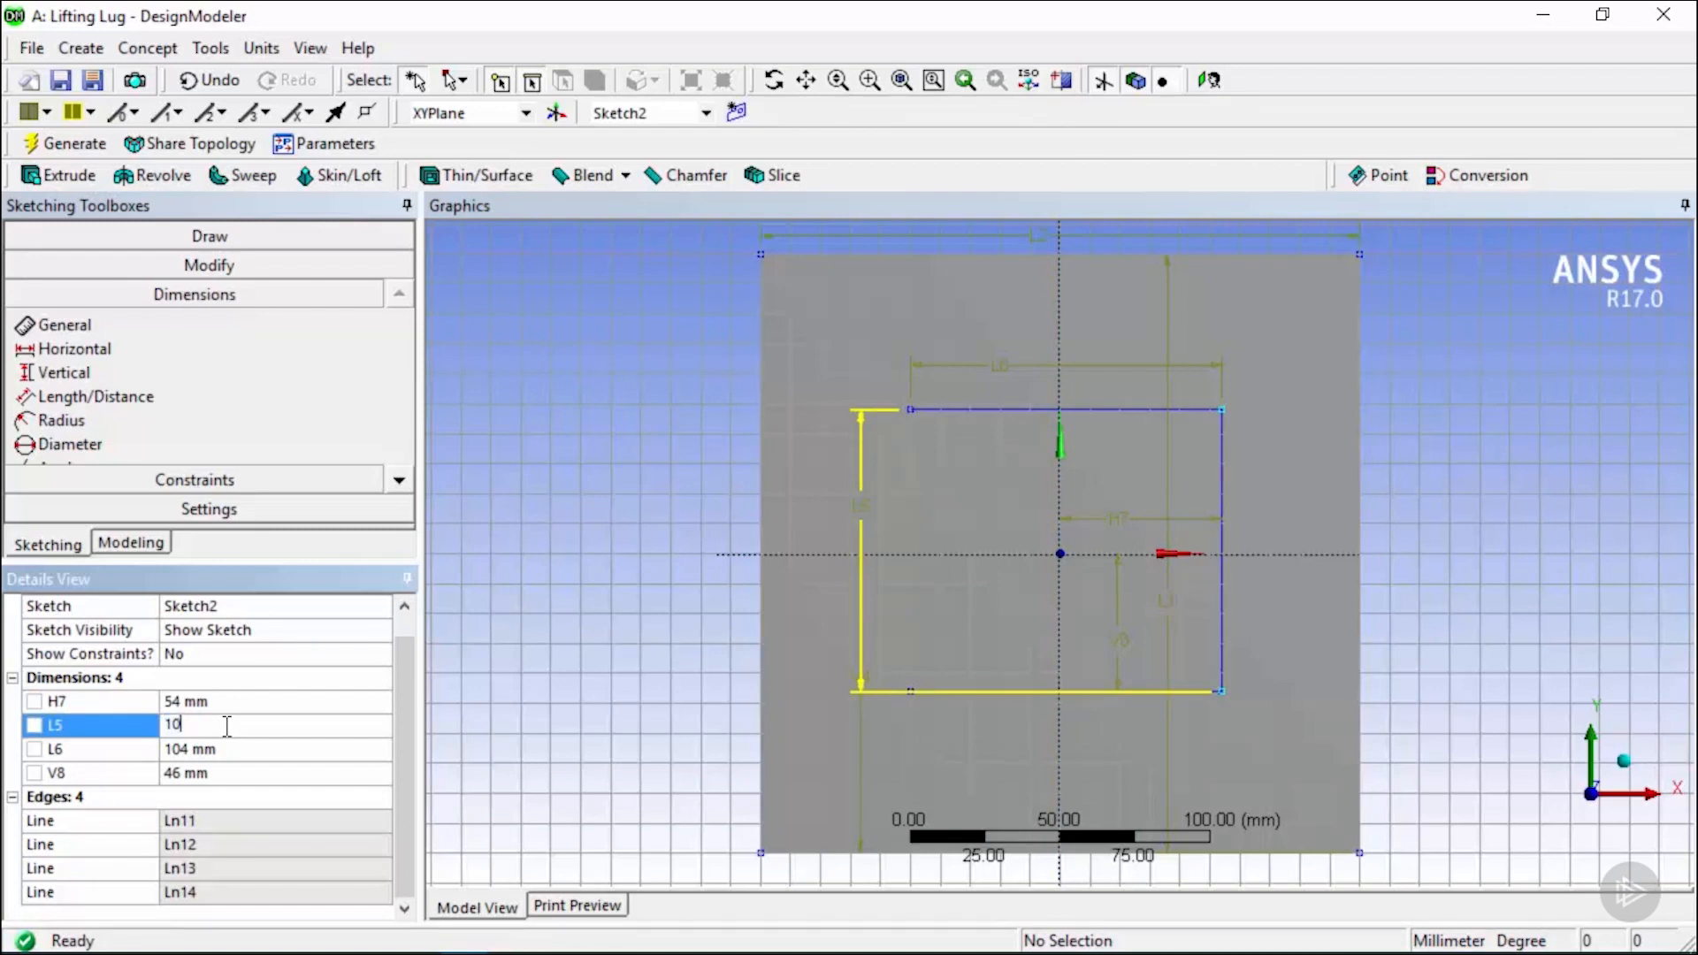
{"action": "type", "text": "100"}
{"action": "key", "text": "Return"}
{"action": "left_click", "coordinate": [224, 748]}
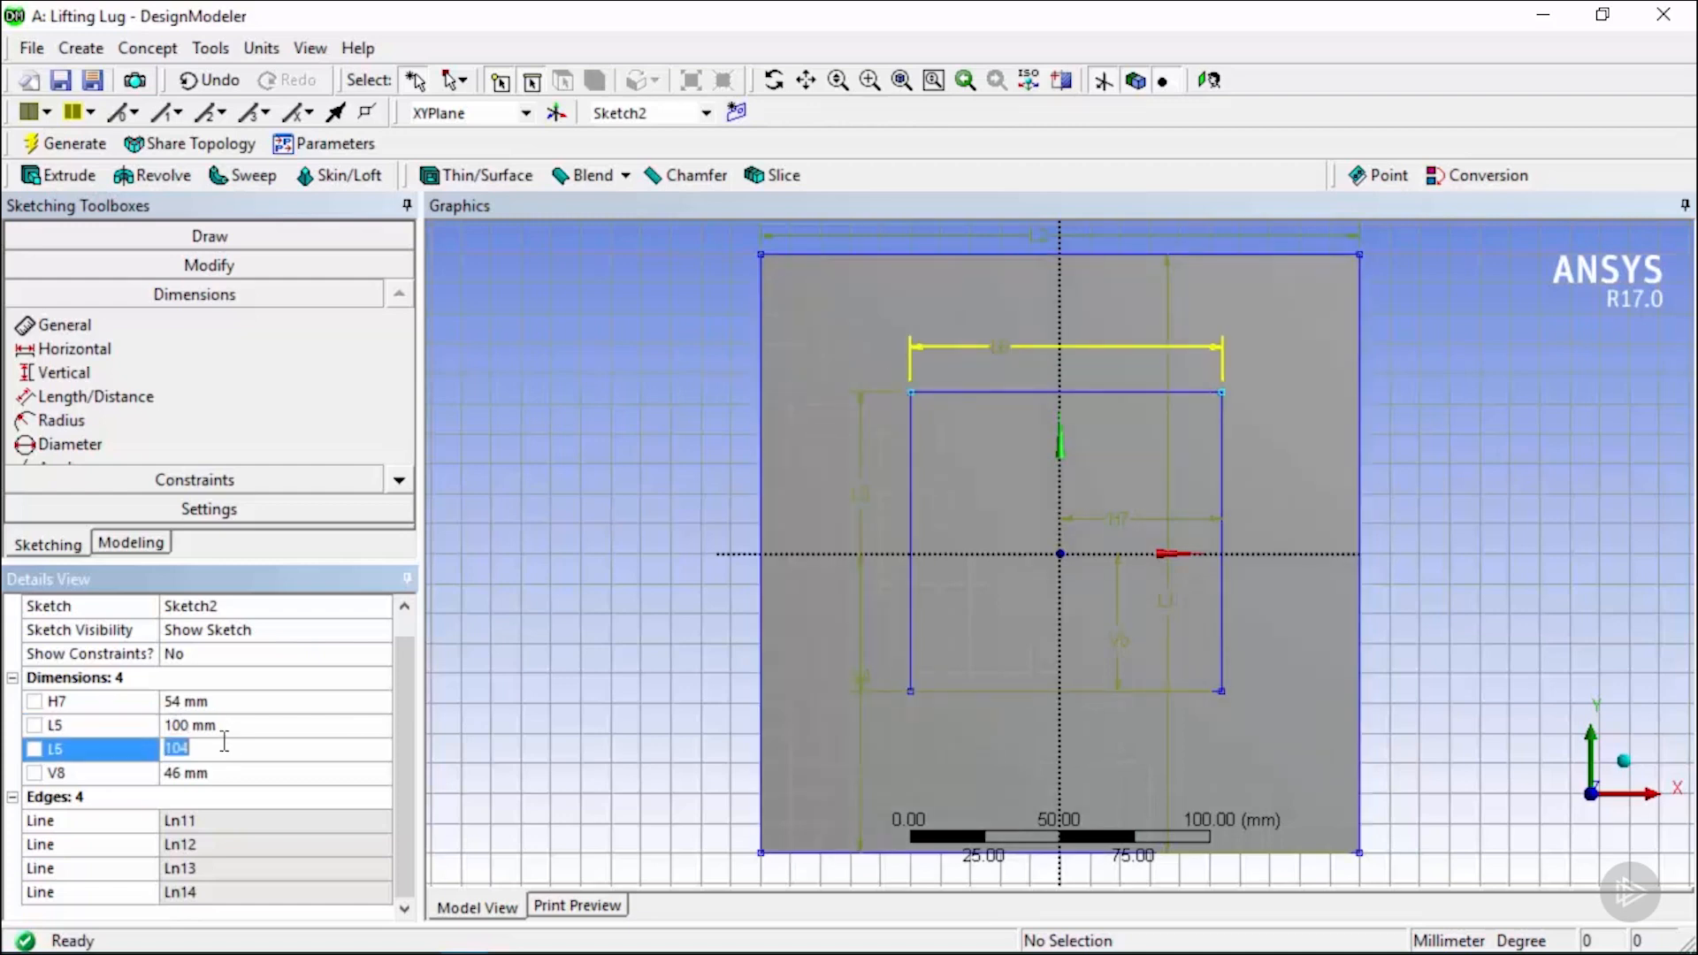
{"action": "type", "text": "100"}
{"action": "key", "text": "Return"}
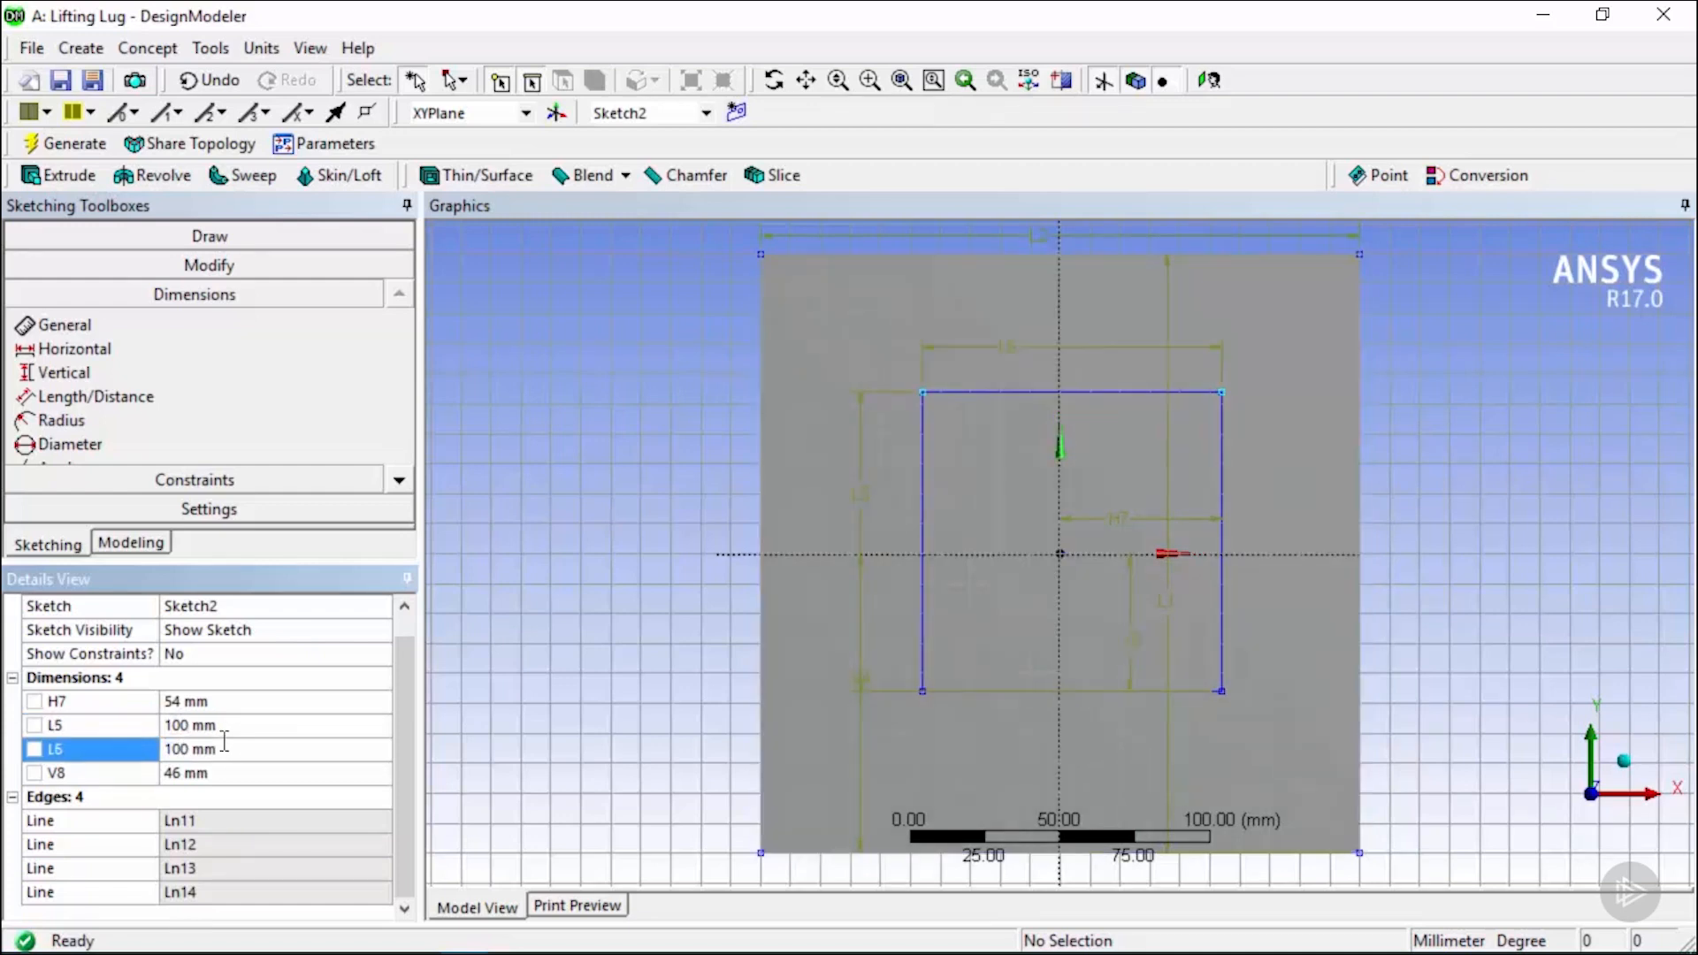
Centre the square on the origin by setting the distances H7 and V8 to 50 mm each.
{"action": "left_click", "coordinate": [218, 698]}
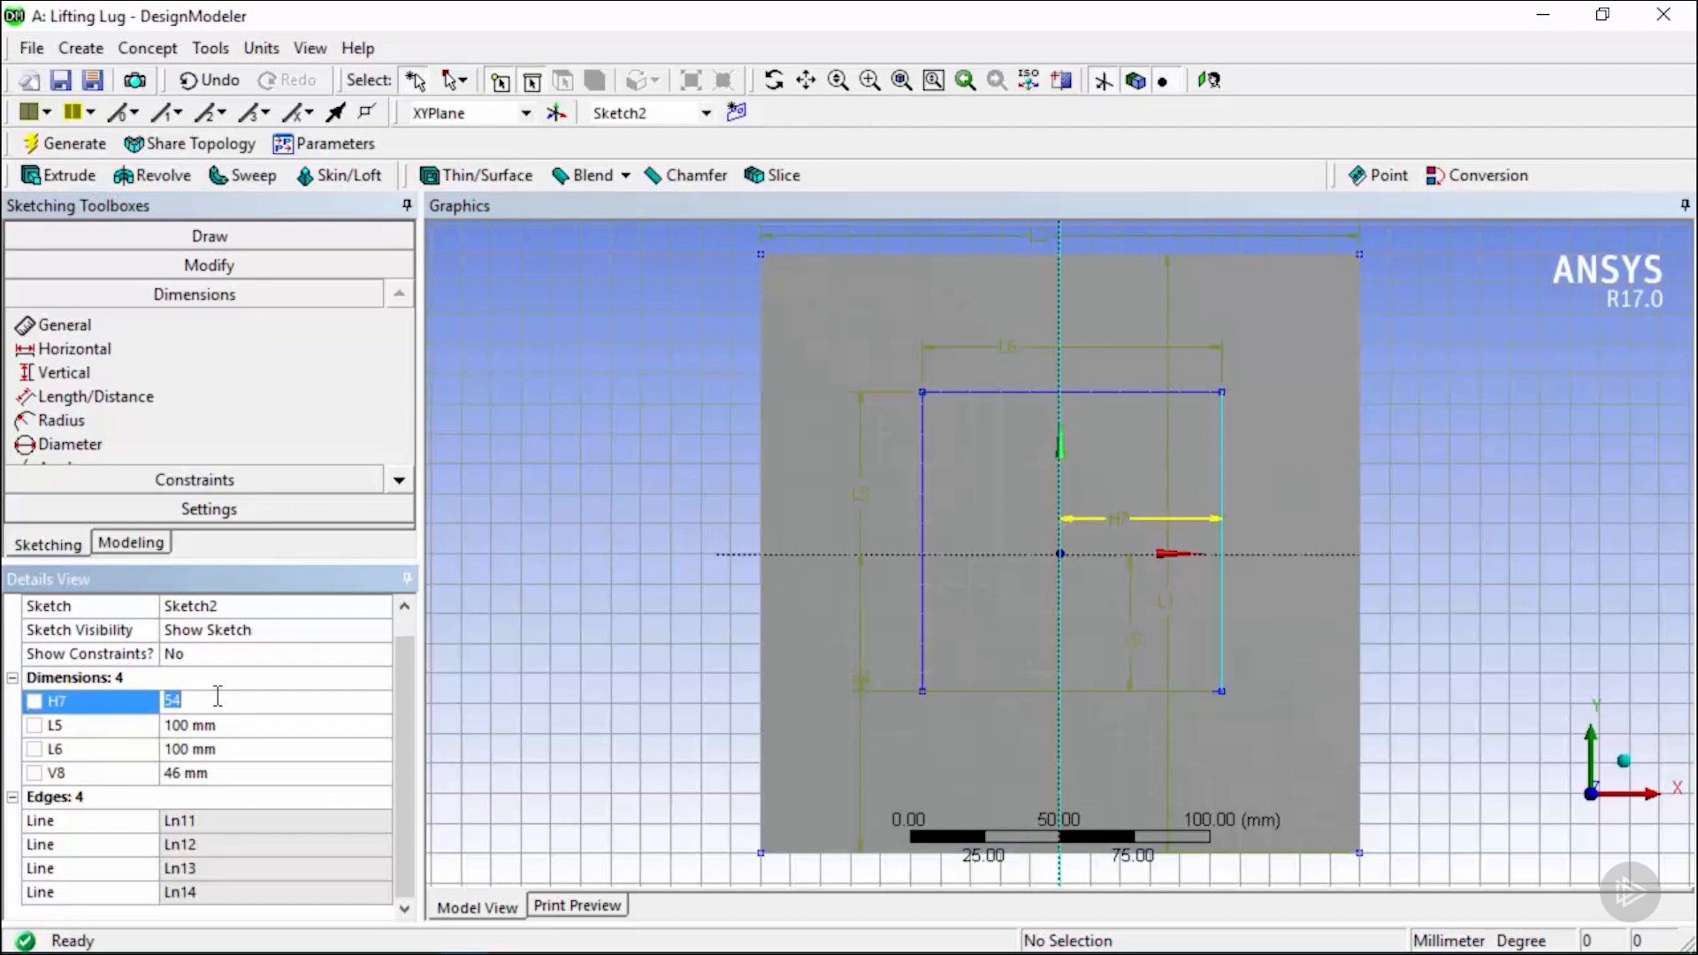
{"action": "key", "text": "Return"}
{"action": "left_click", "coordinate": [240, 770]}
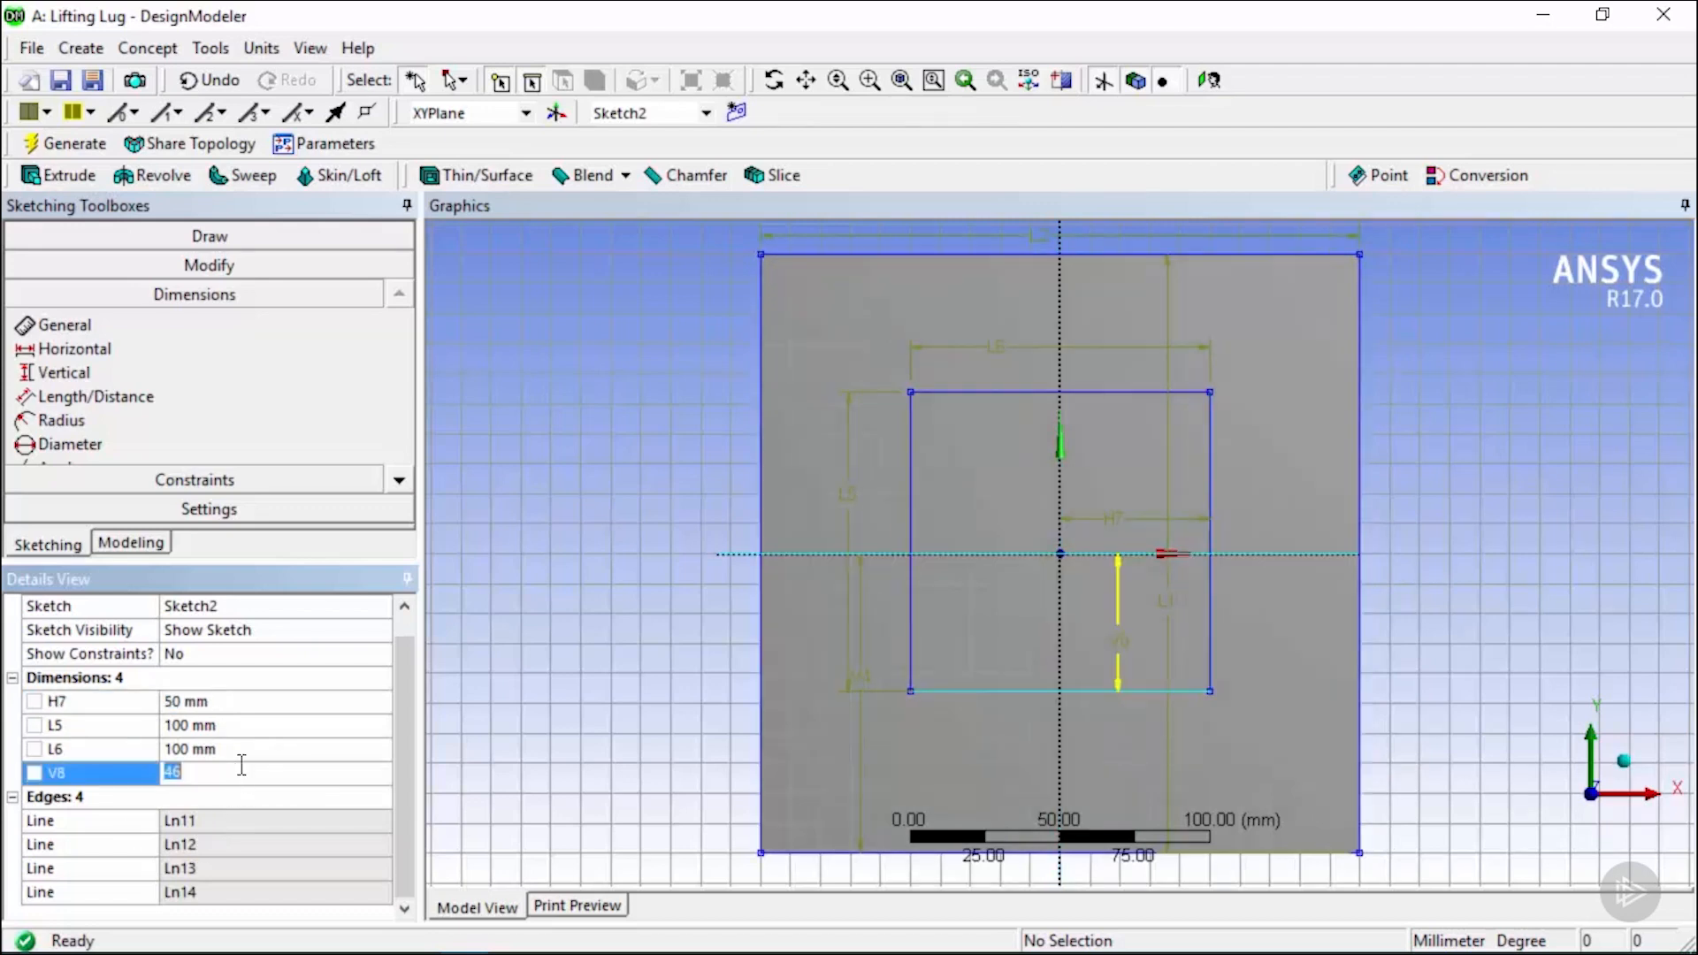
{"action": "key", "text": "Return"}
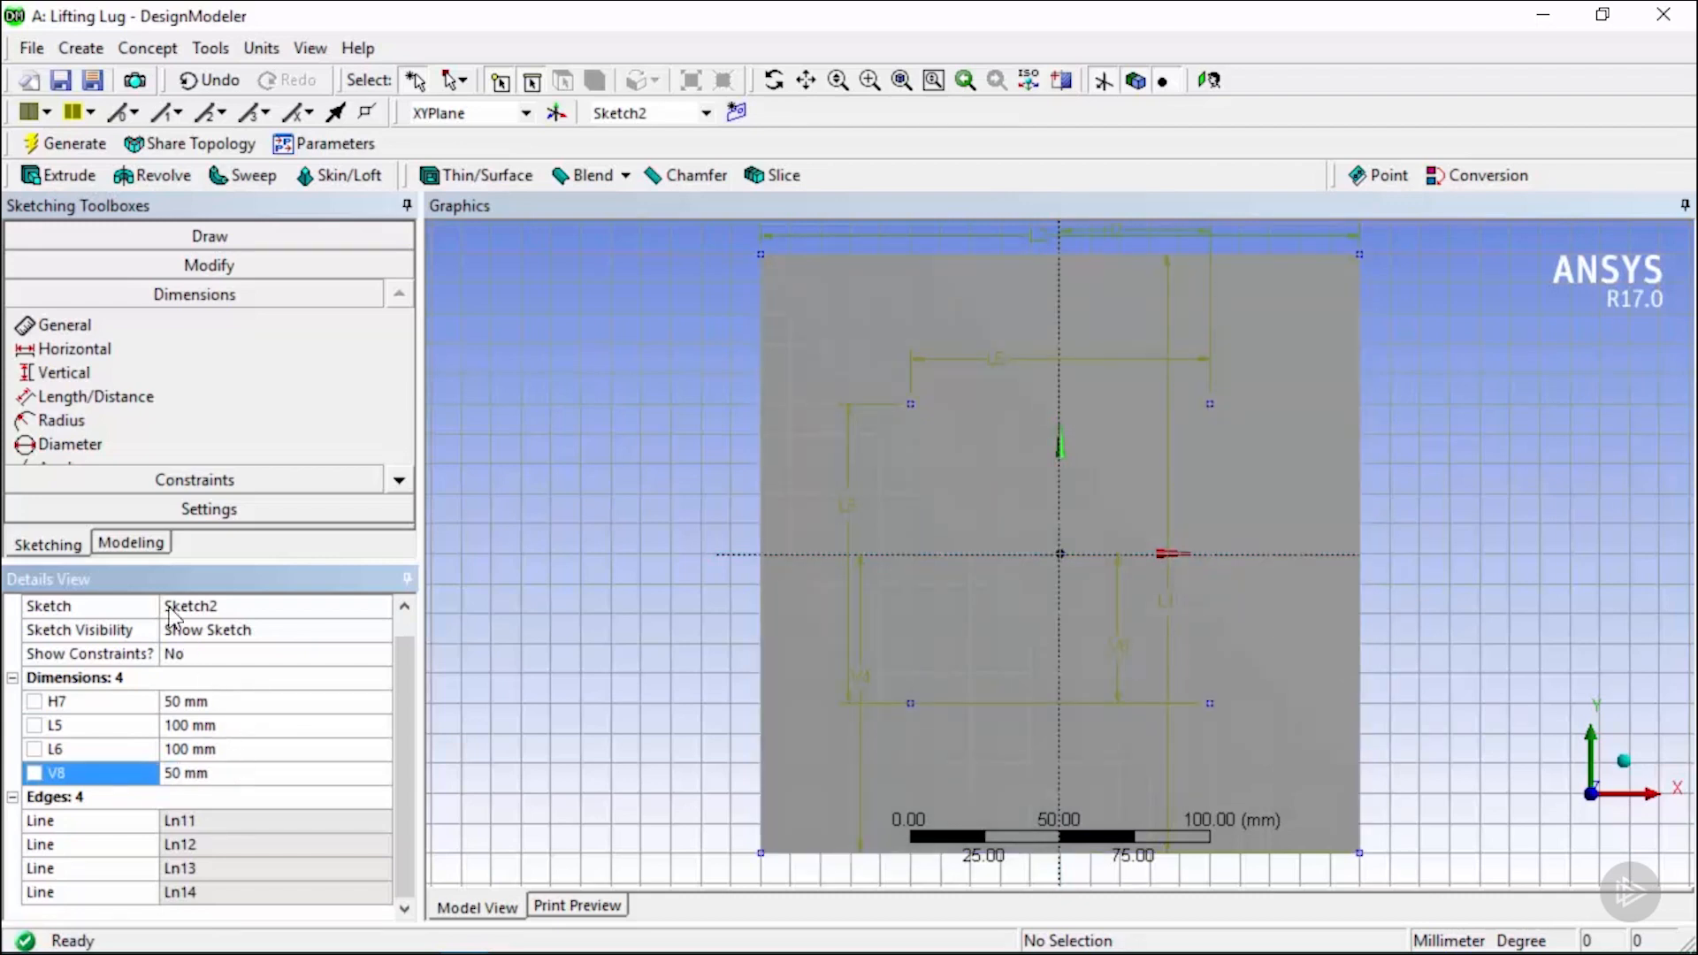
Start a new Extrude feature and apply Sketch2 as its geometry.
{"action": "left_click", "coordinate": [155, 545]}
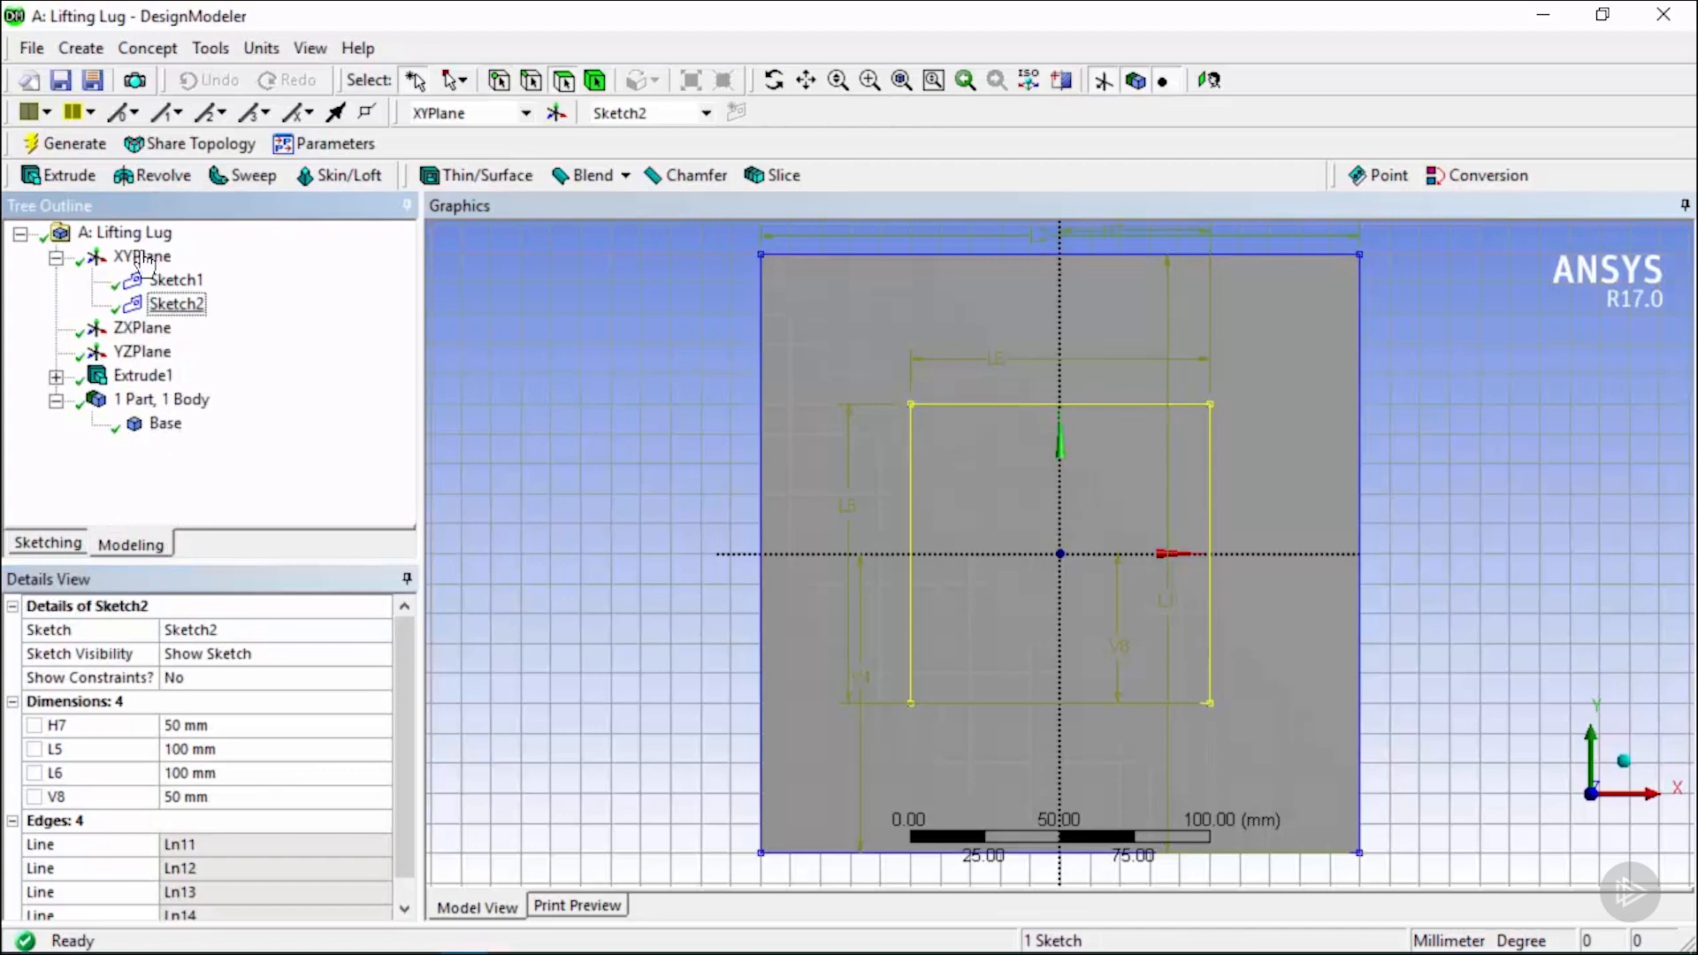
{"action": "left_click", "coordinate": [62, 176]}
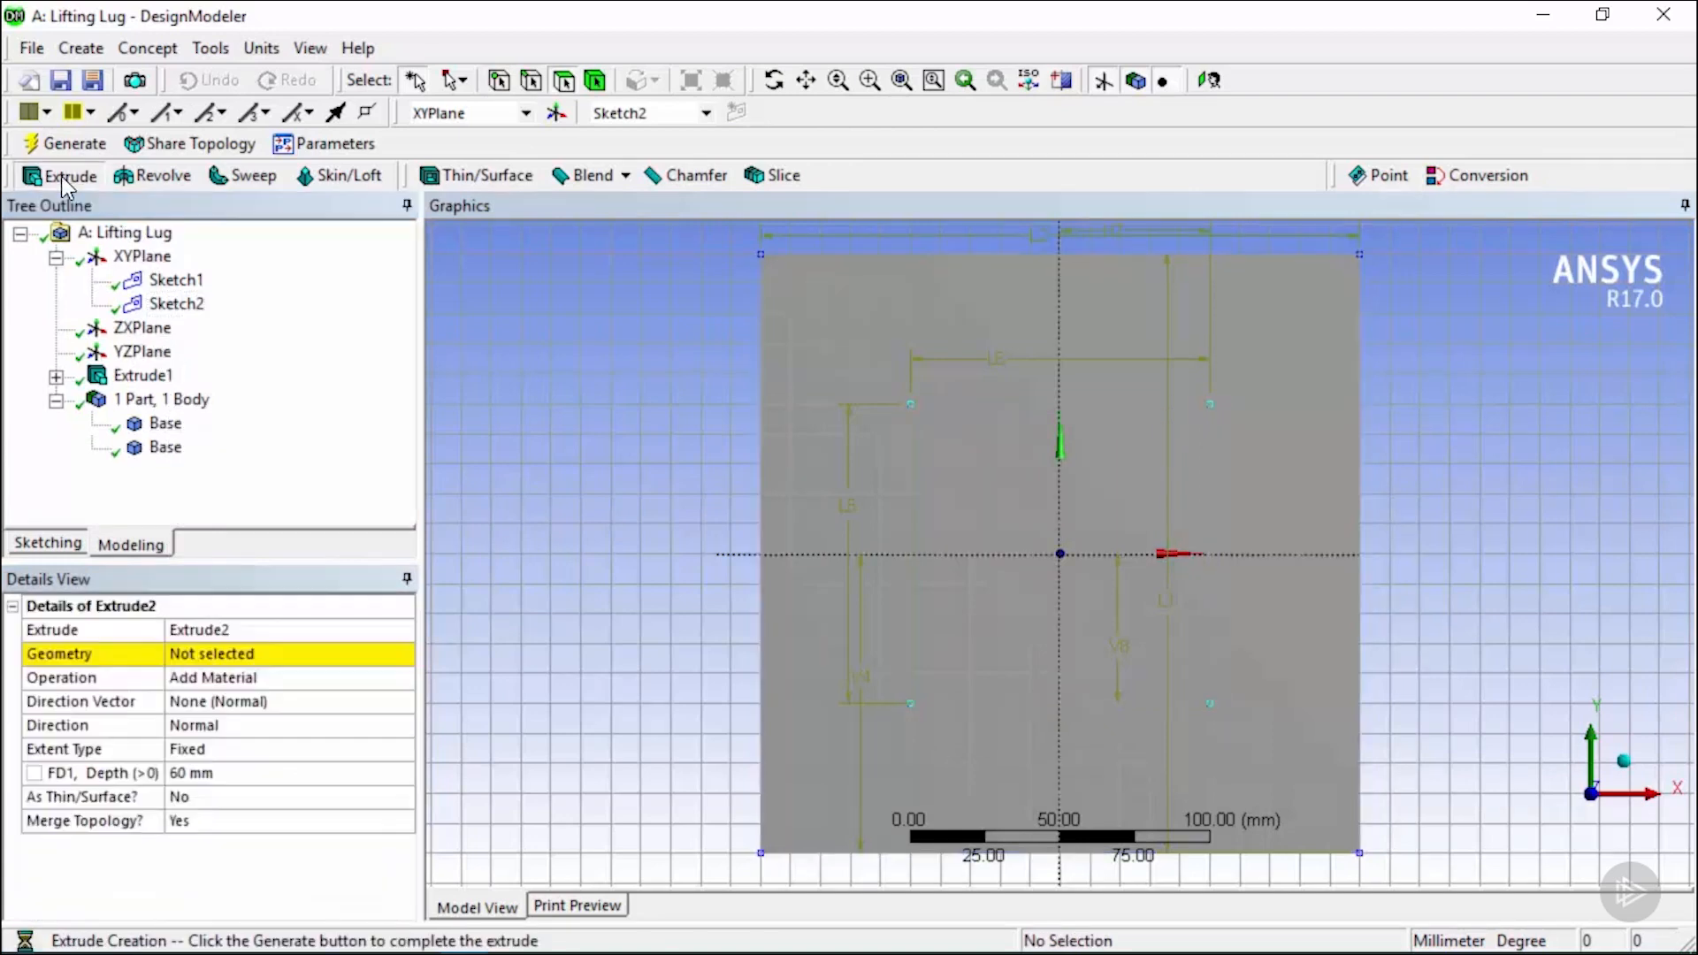
{"action": "left_click", "coordinate": [200, 305]}
{"action": "left_click", "coordinate": [237, 655]}
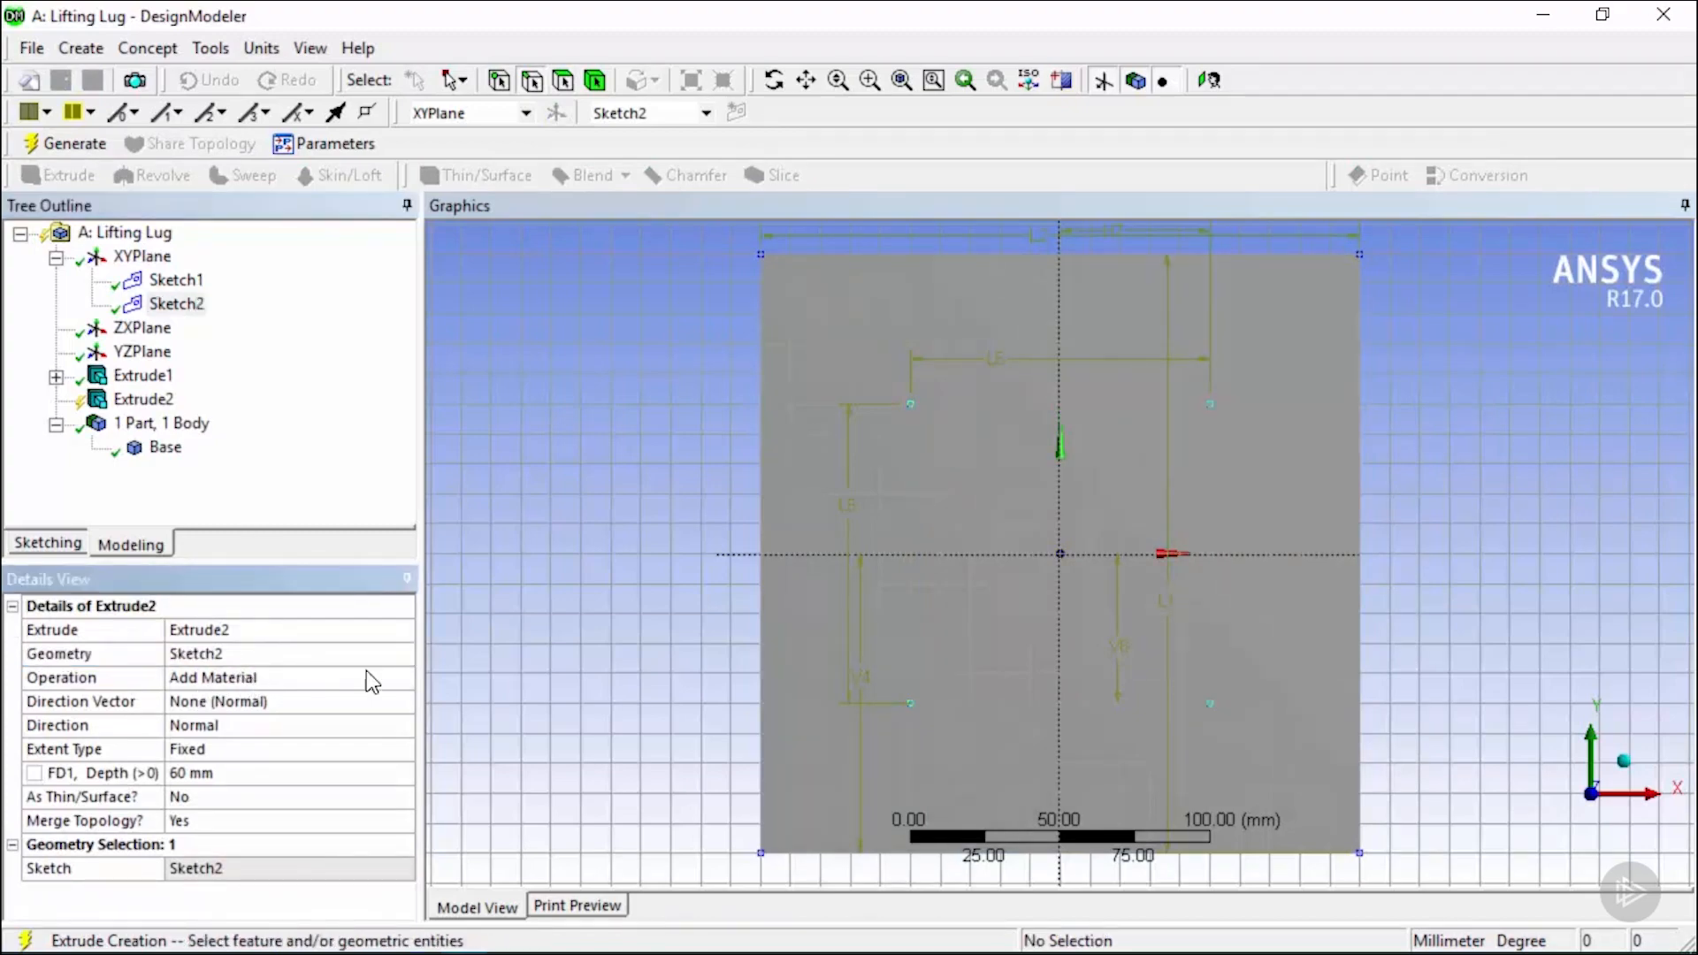
Set the extrusion depth FD1 of Extrude2 to 10 mm.
{"action": "middle_click_drag", "start_coordinate": [1117, 772], "coordinate": [1017, 721]}
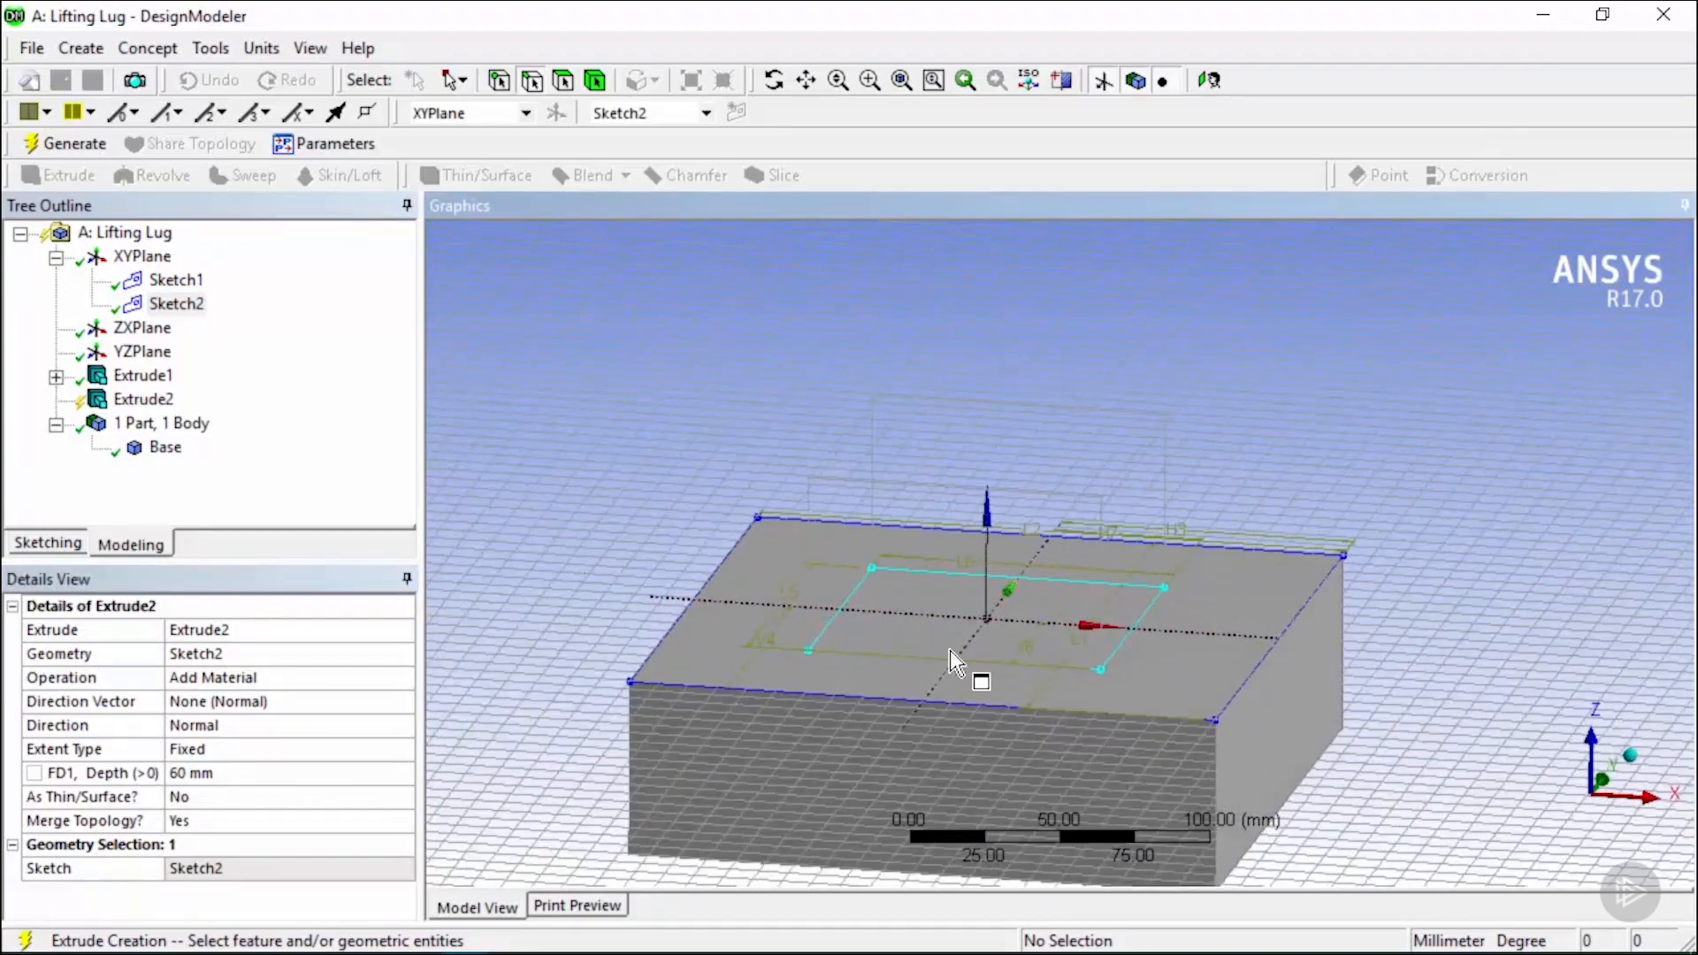
{"action": "middle_click_drag", "start_coordinate": [1037, 613], "coordinate": [1073, 625]}
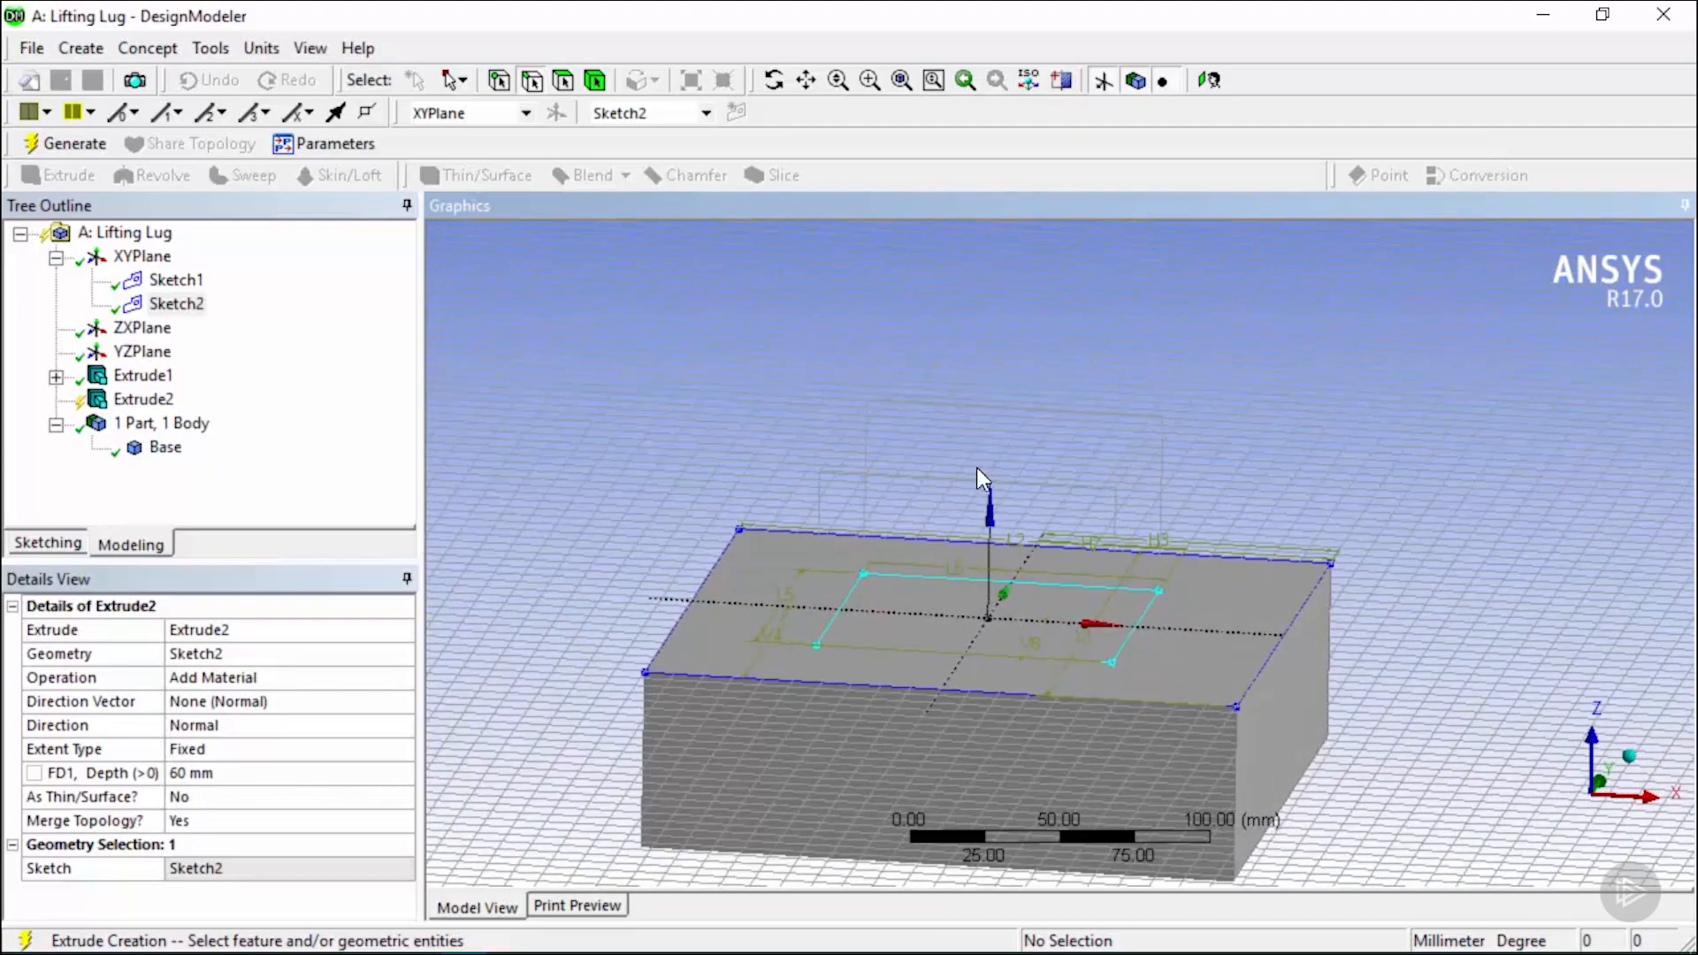
{"action": "middle_click_drag", "start_coordinate": [1005, 580], "coordinate": [995, 584]}
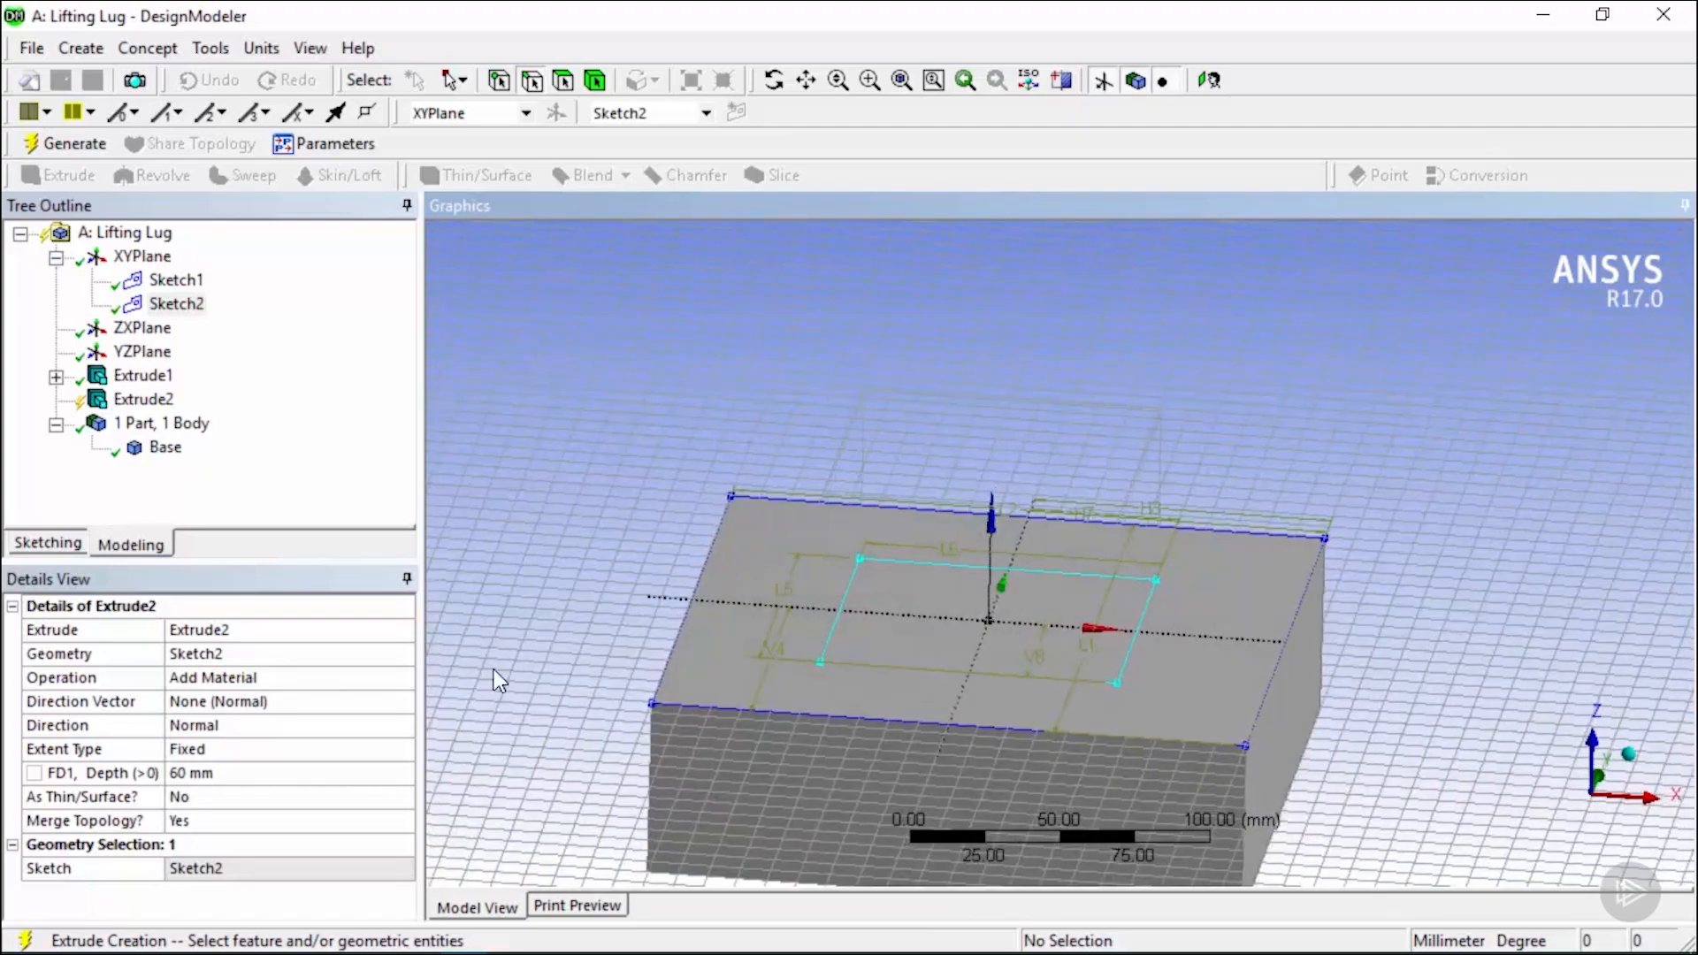
{"action": "left_click", "coordinate": [239, 774]}
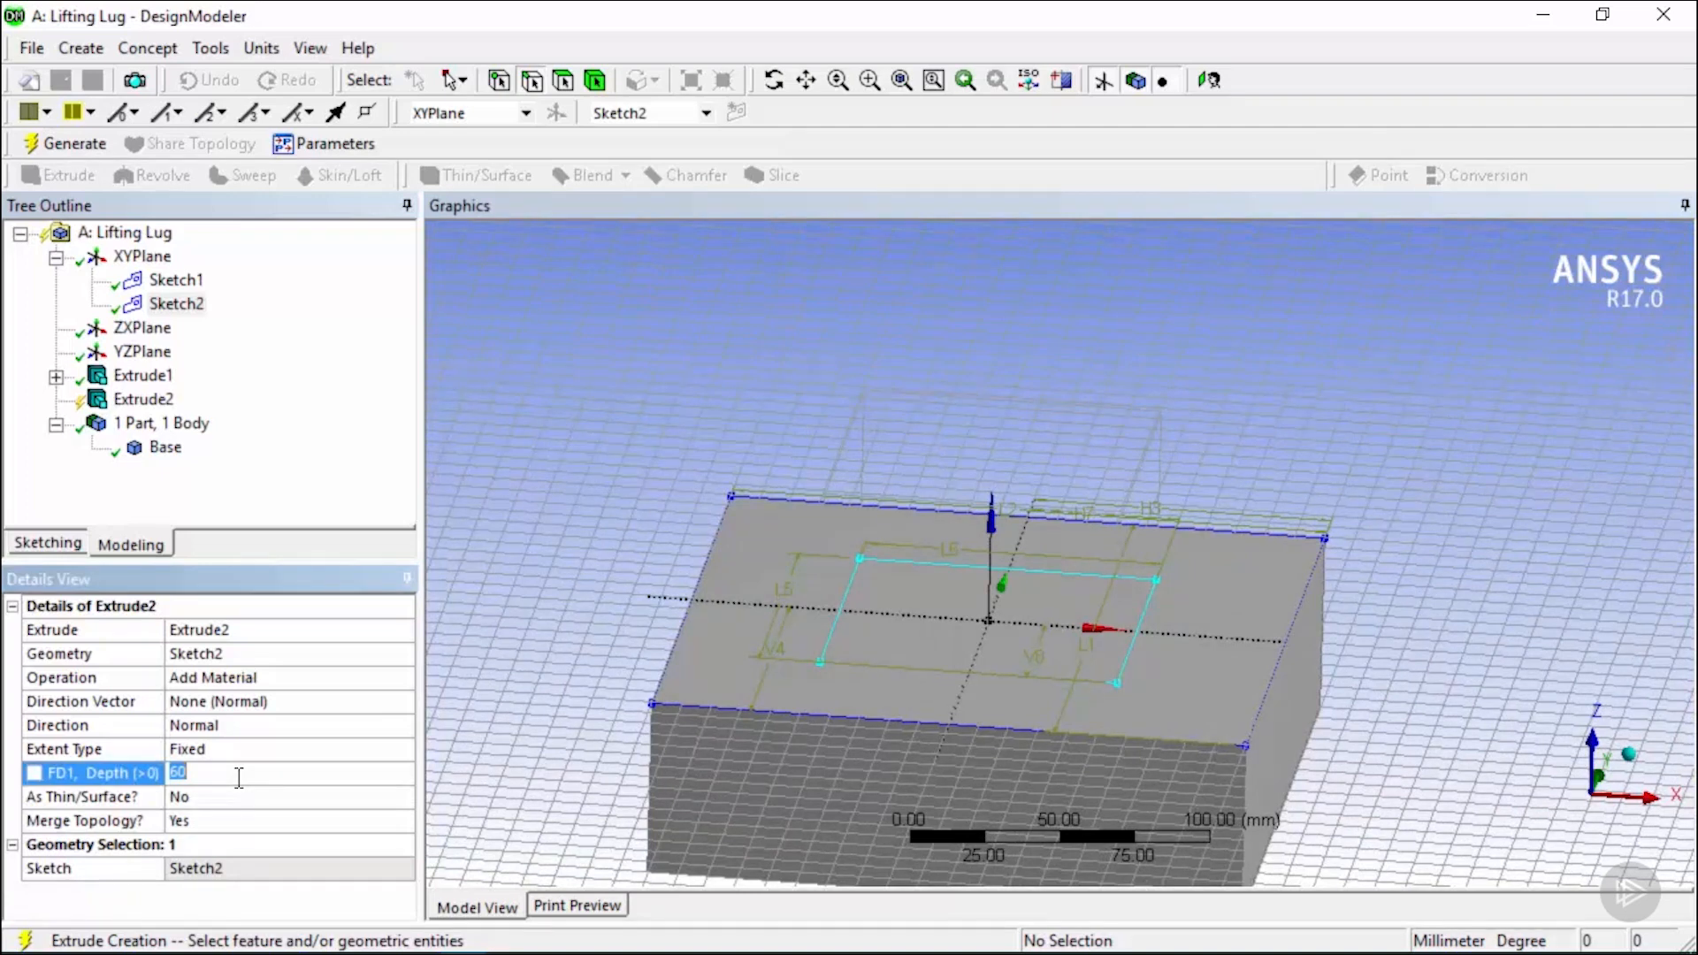
{"action": "key", "text": "Return"}
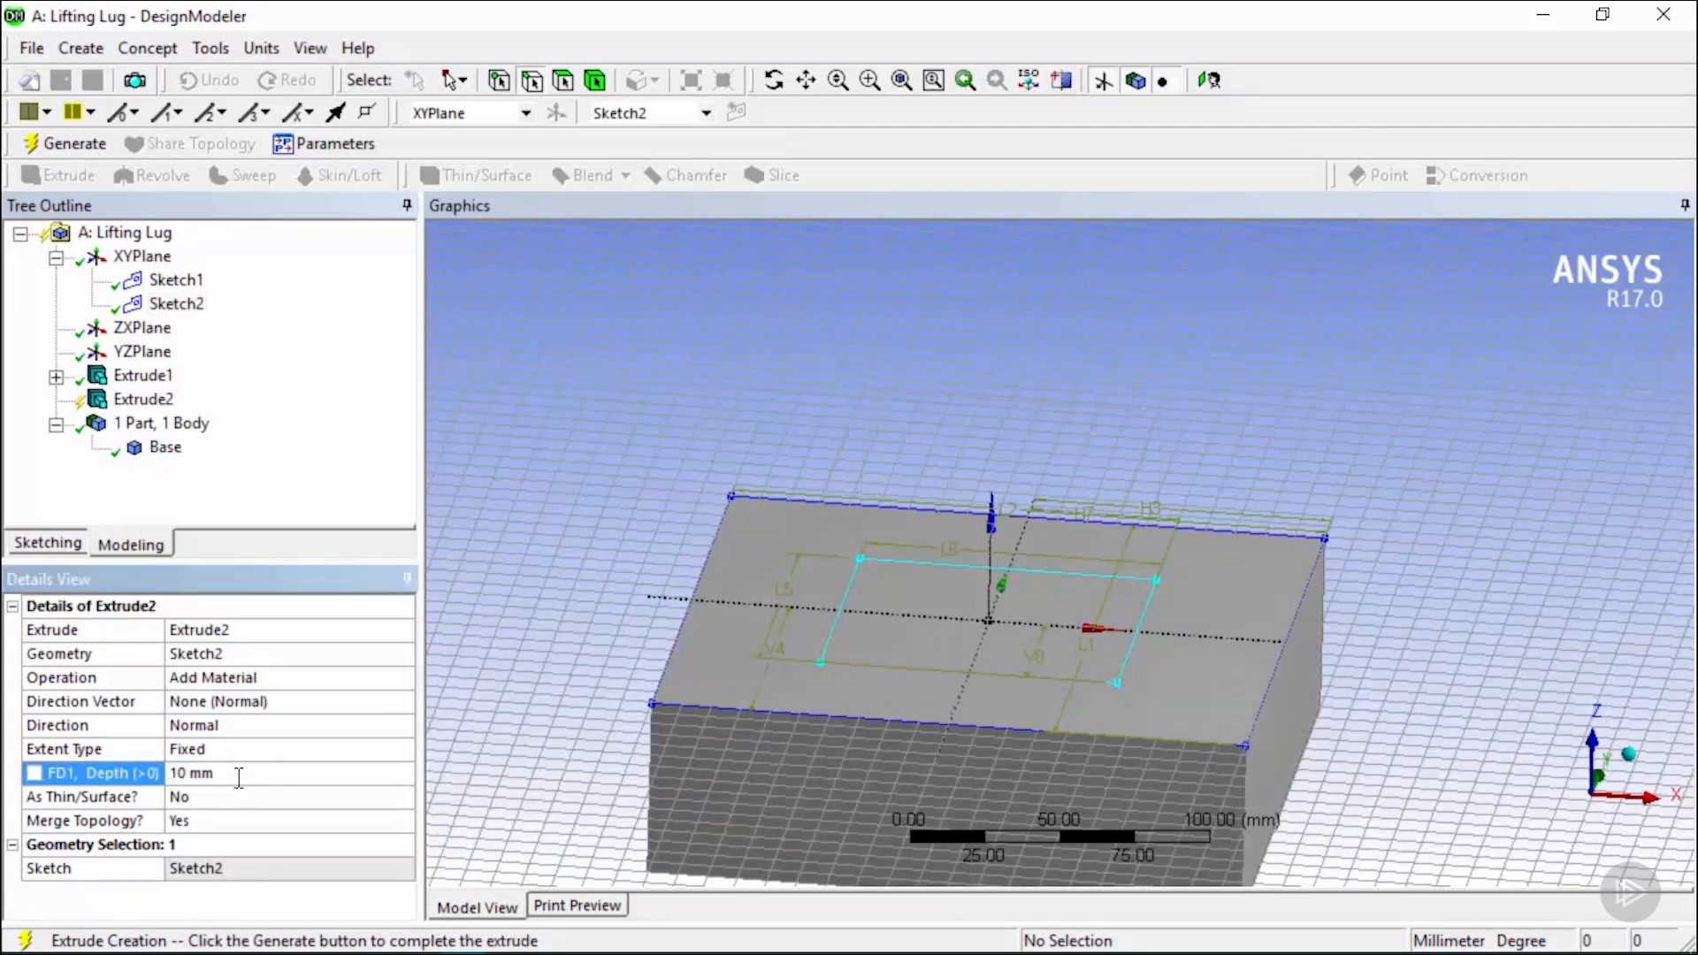
Set the Extrude2 operation to Add Frozen and generate the extrusion as a separate body.
{"action": "left_click", "coordinate": [356, 681]}
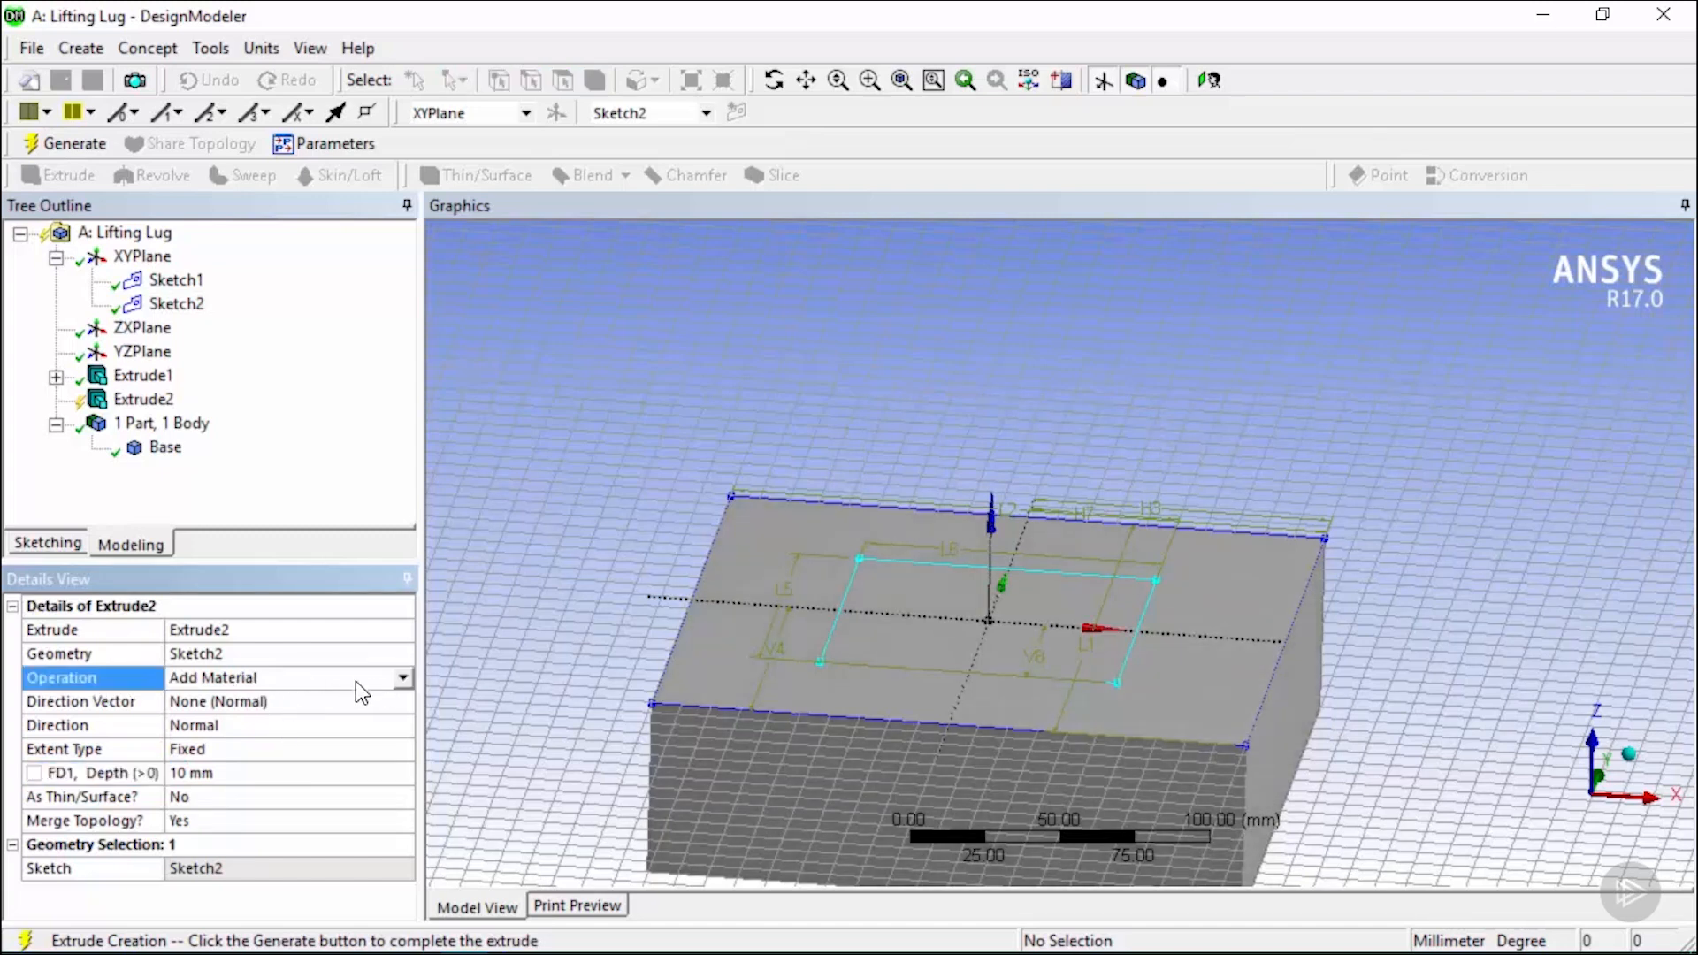
{"action": "left_click", "coordinate": [404, 678]}
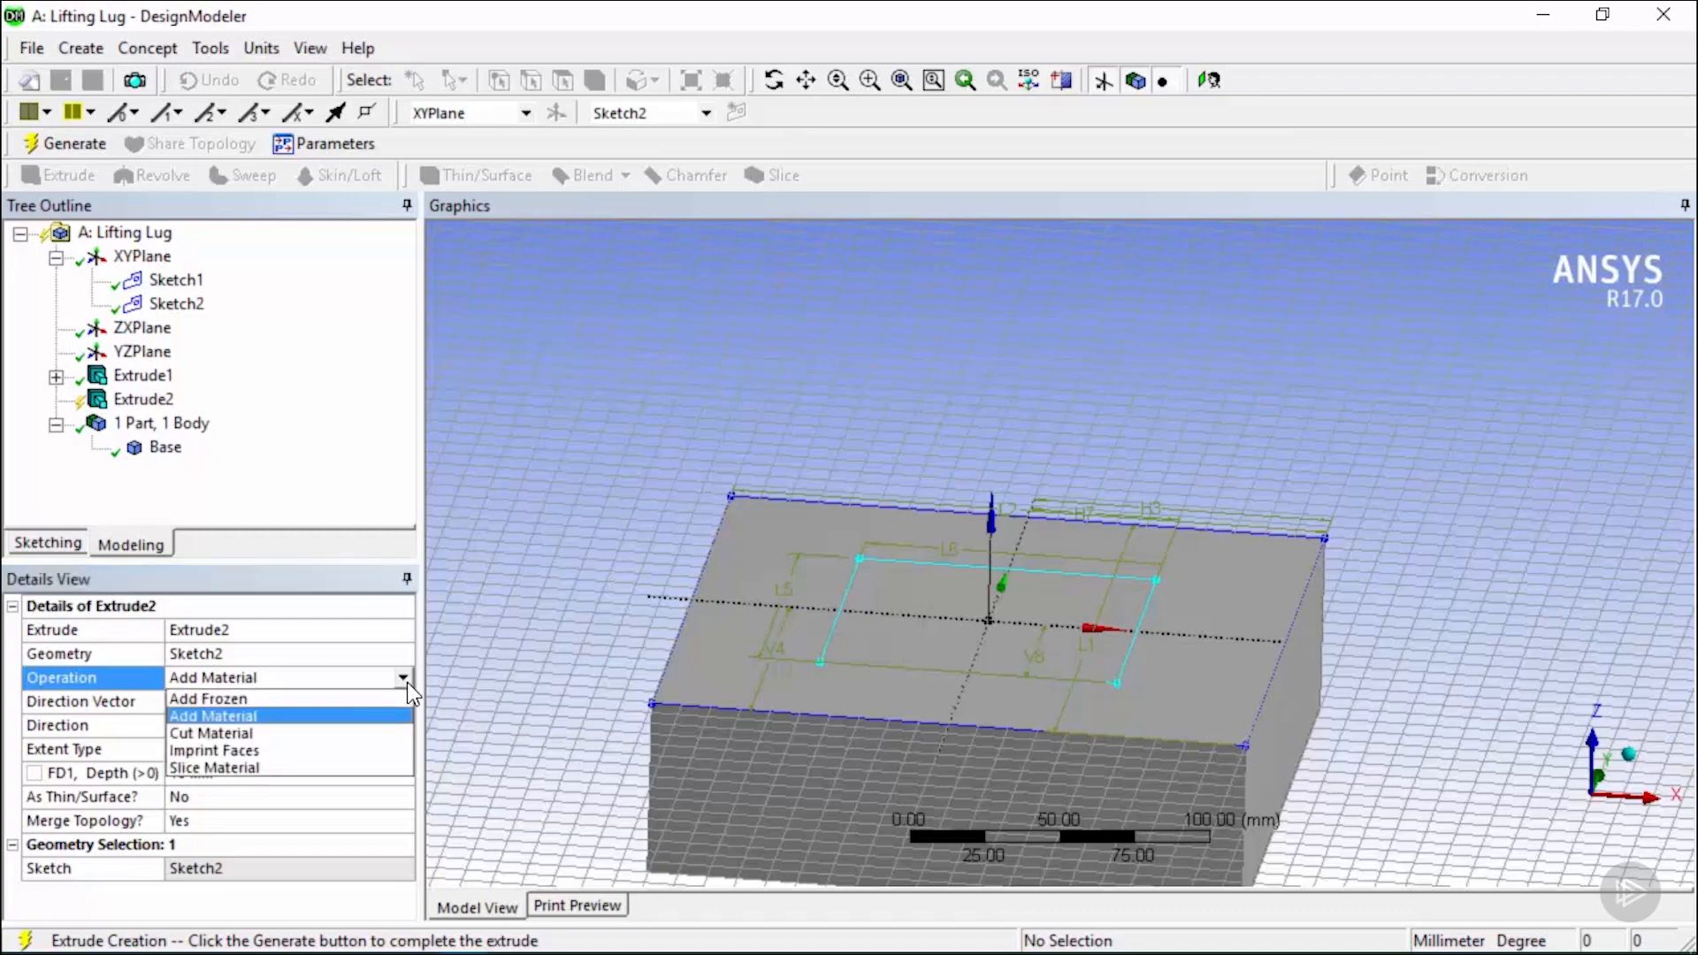
{"action": "left_click", "coordinate": [345, 699]}
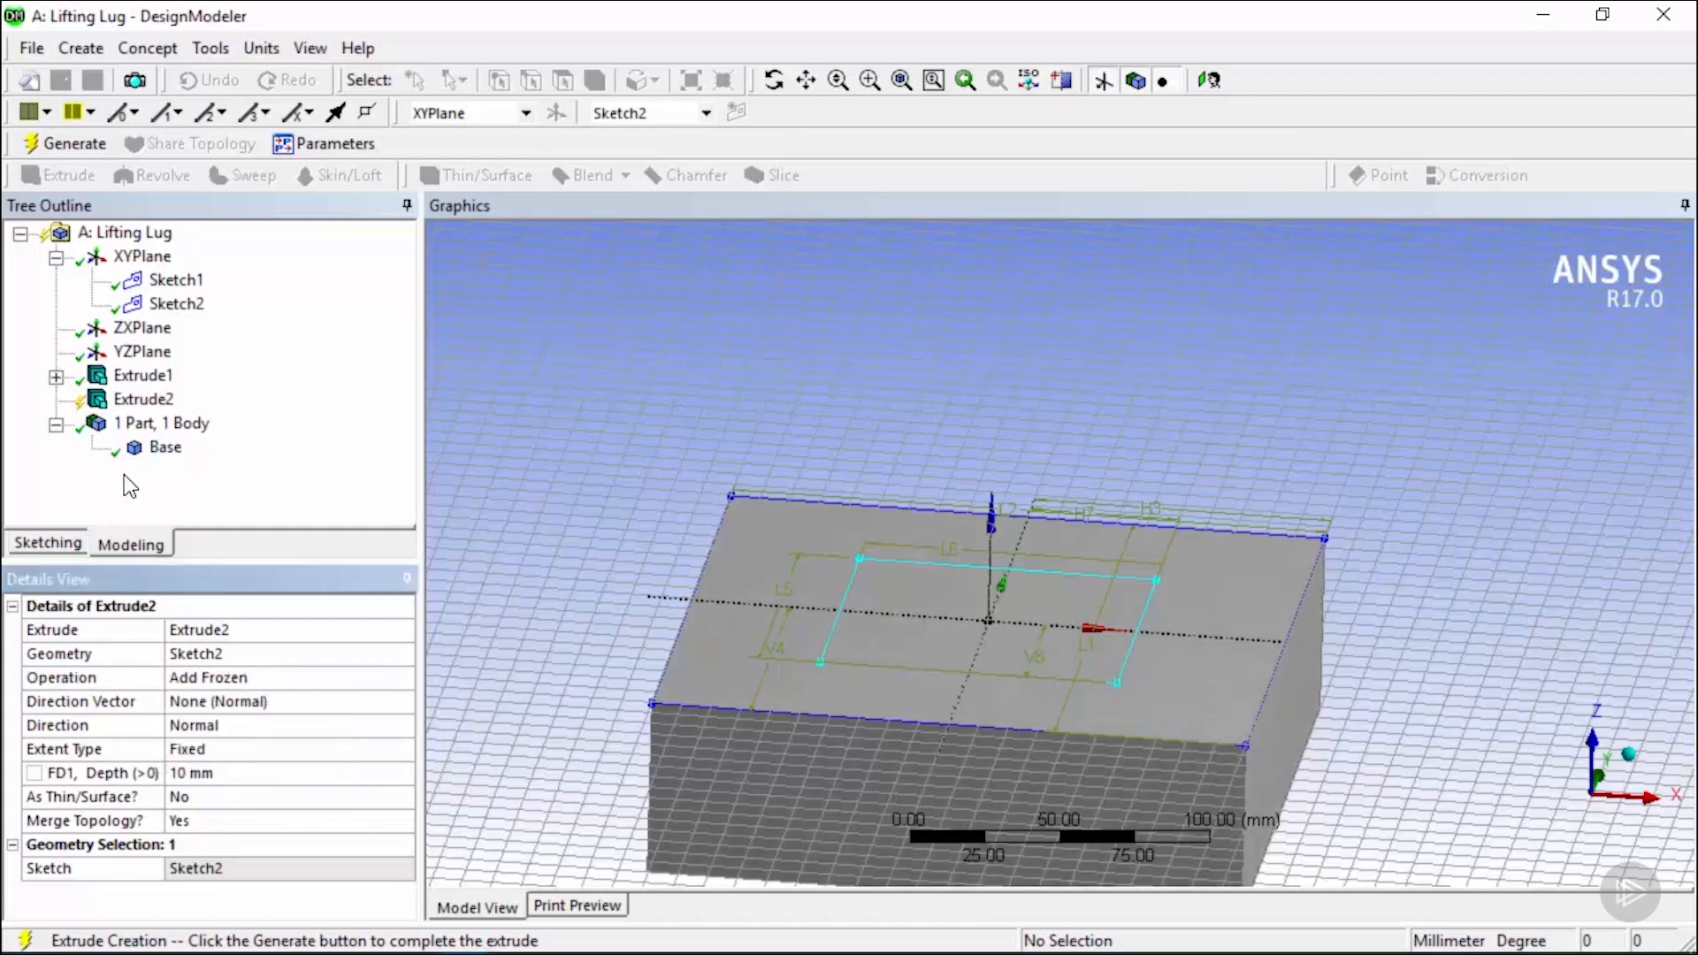
{"action": "left_click", "coordinate": [74, 143]}
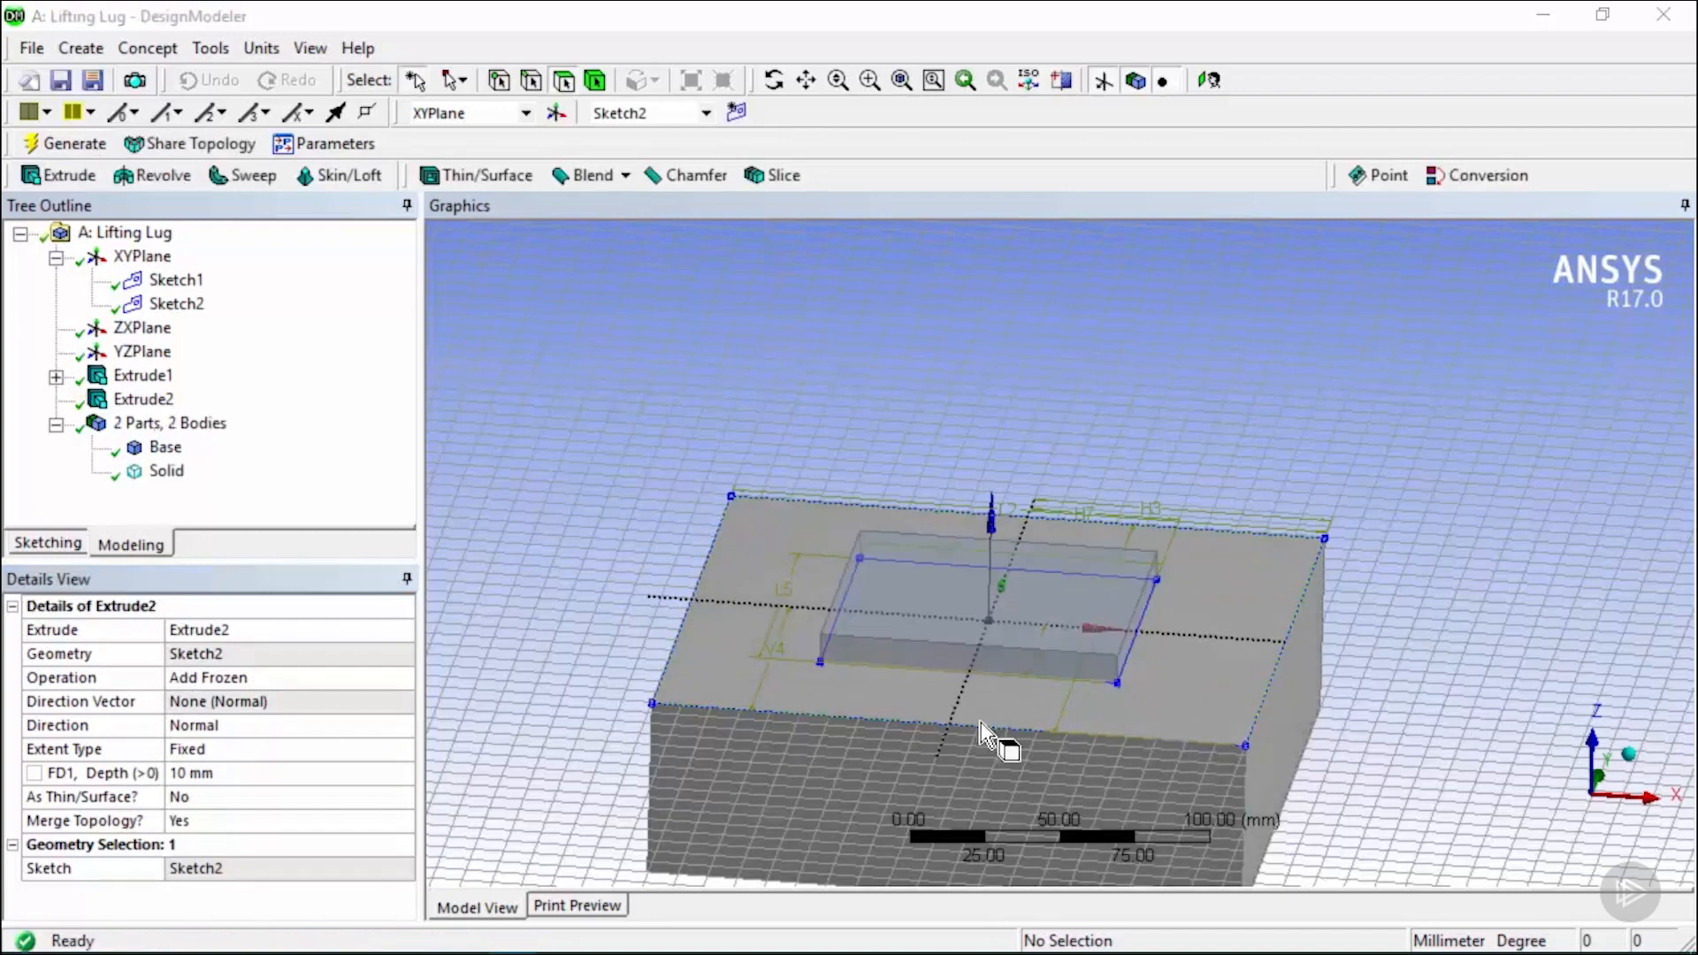
Rename the newly extruded solid body as Lifting Lug.
{"action": "right_click", "coordinate": [168, 473]}
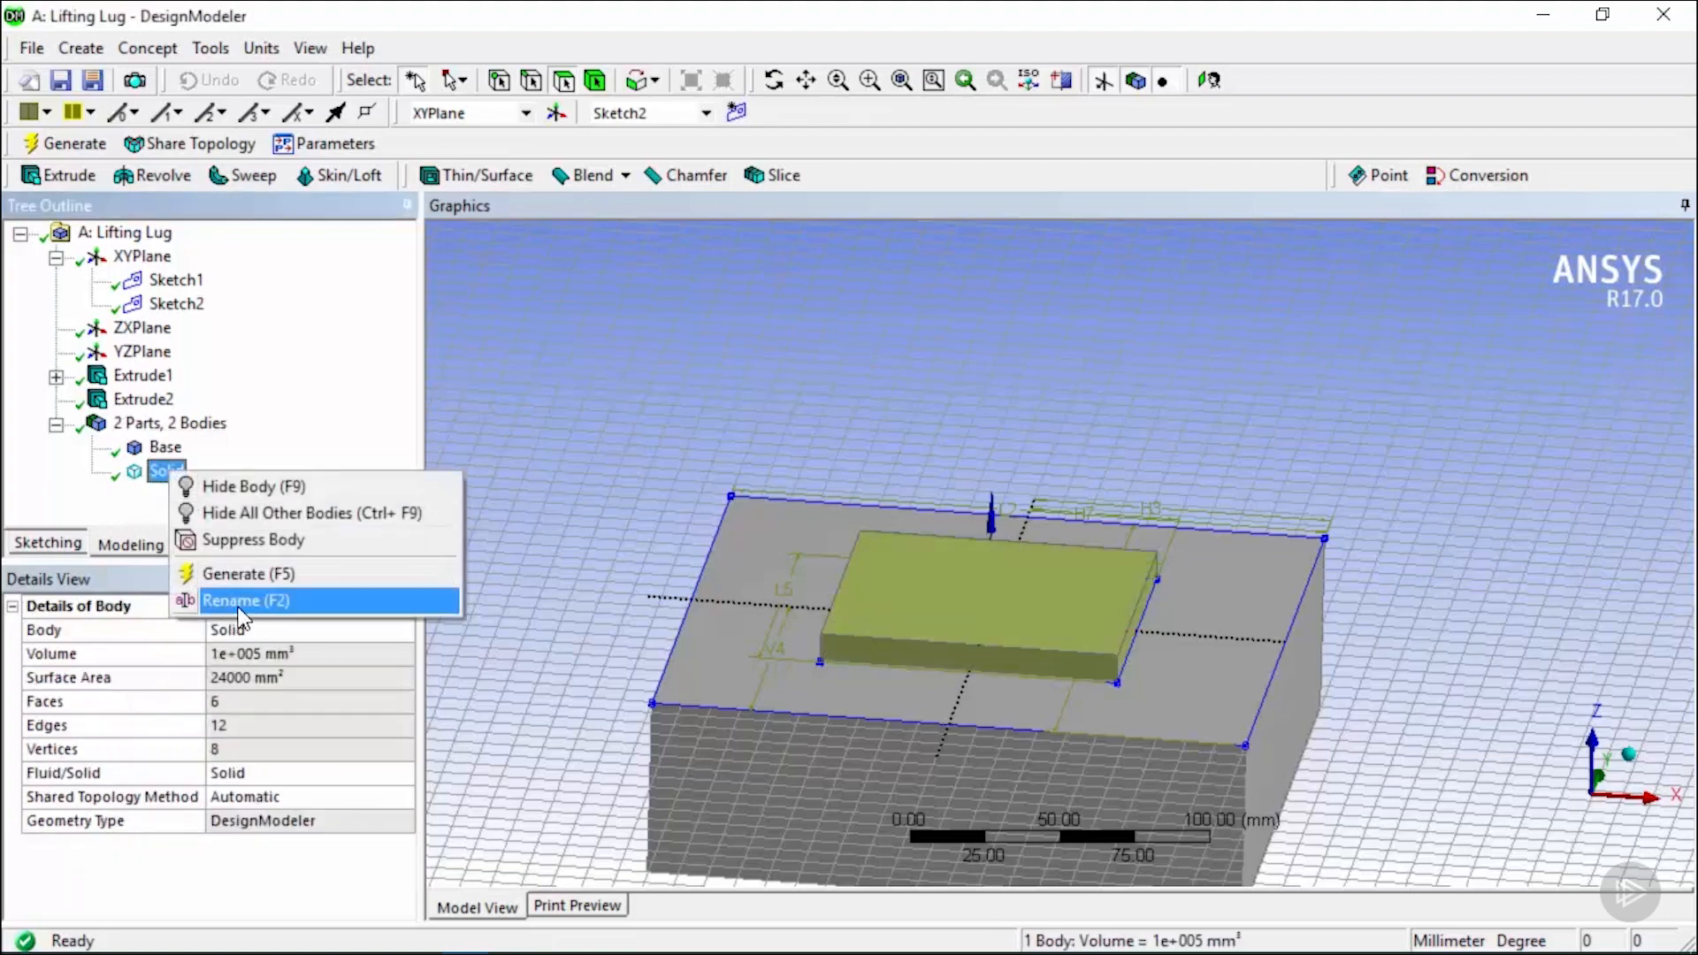
{"action": "left_click", "coordinate": [240, 601]}
{"action": "type", "text": "Lifting Lug"}
{"action": "key", "text": "Escape"}
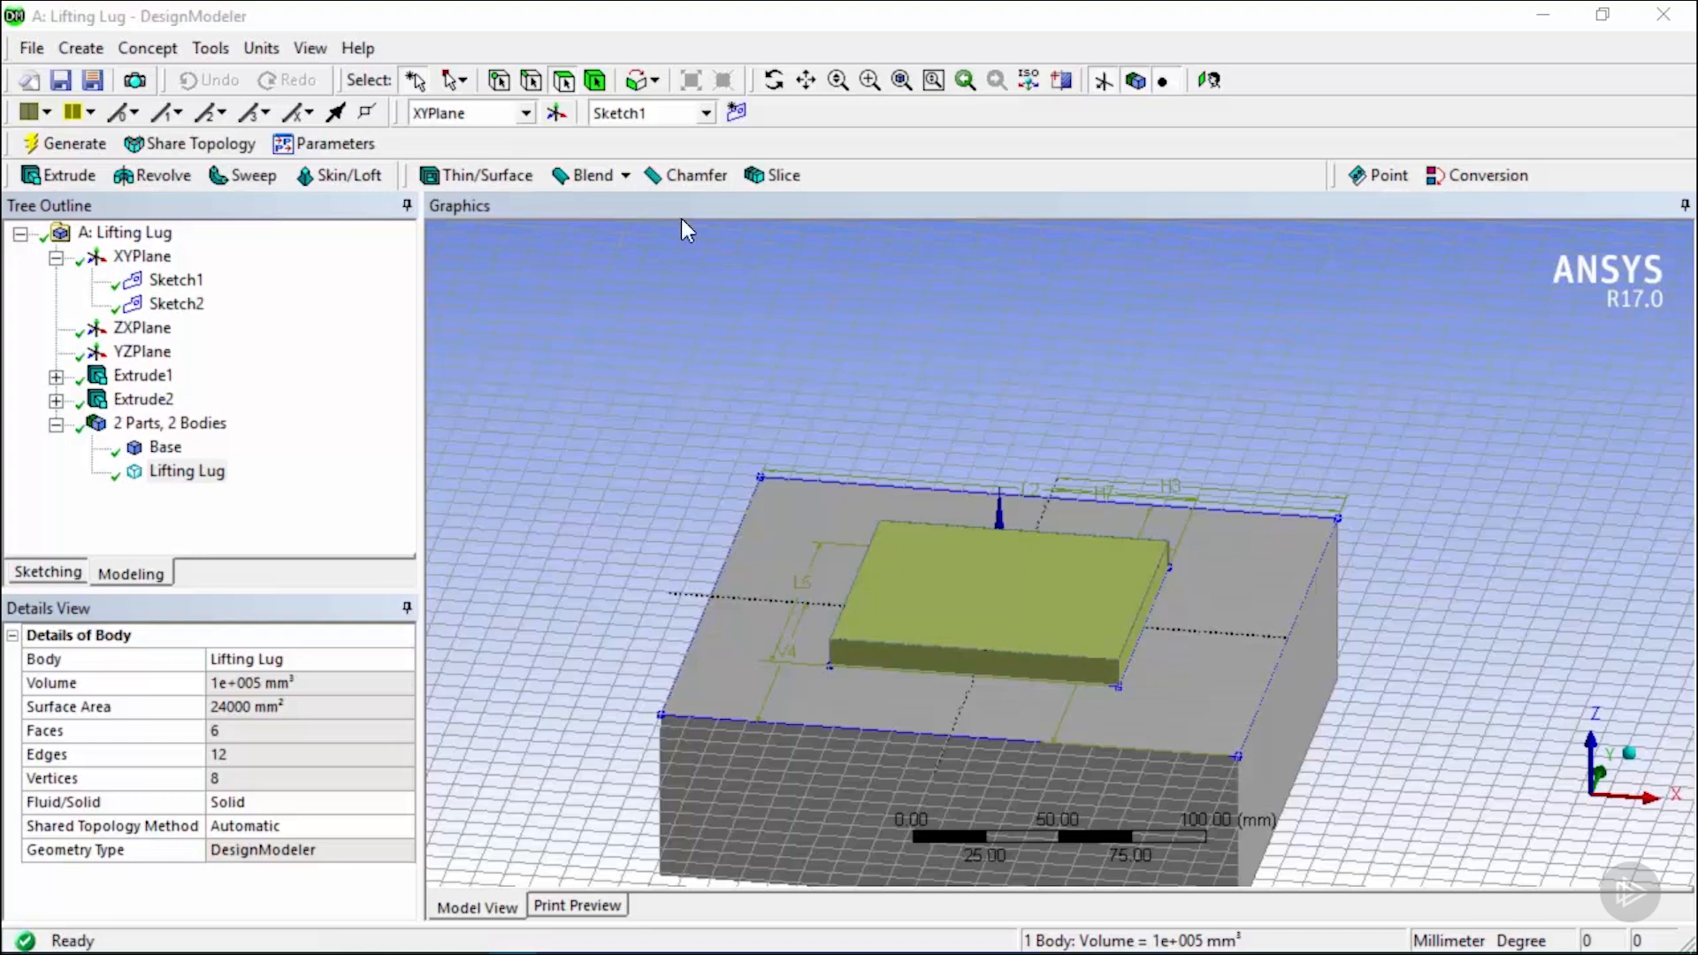
Start a new plane on the top face of the Lifting Lug body, with its type set to From Face.
{"action": "left_click", "coordinate": [905, 543]}
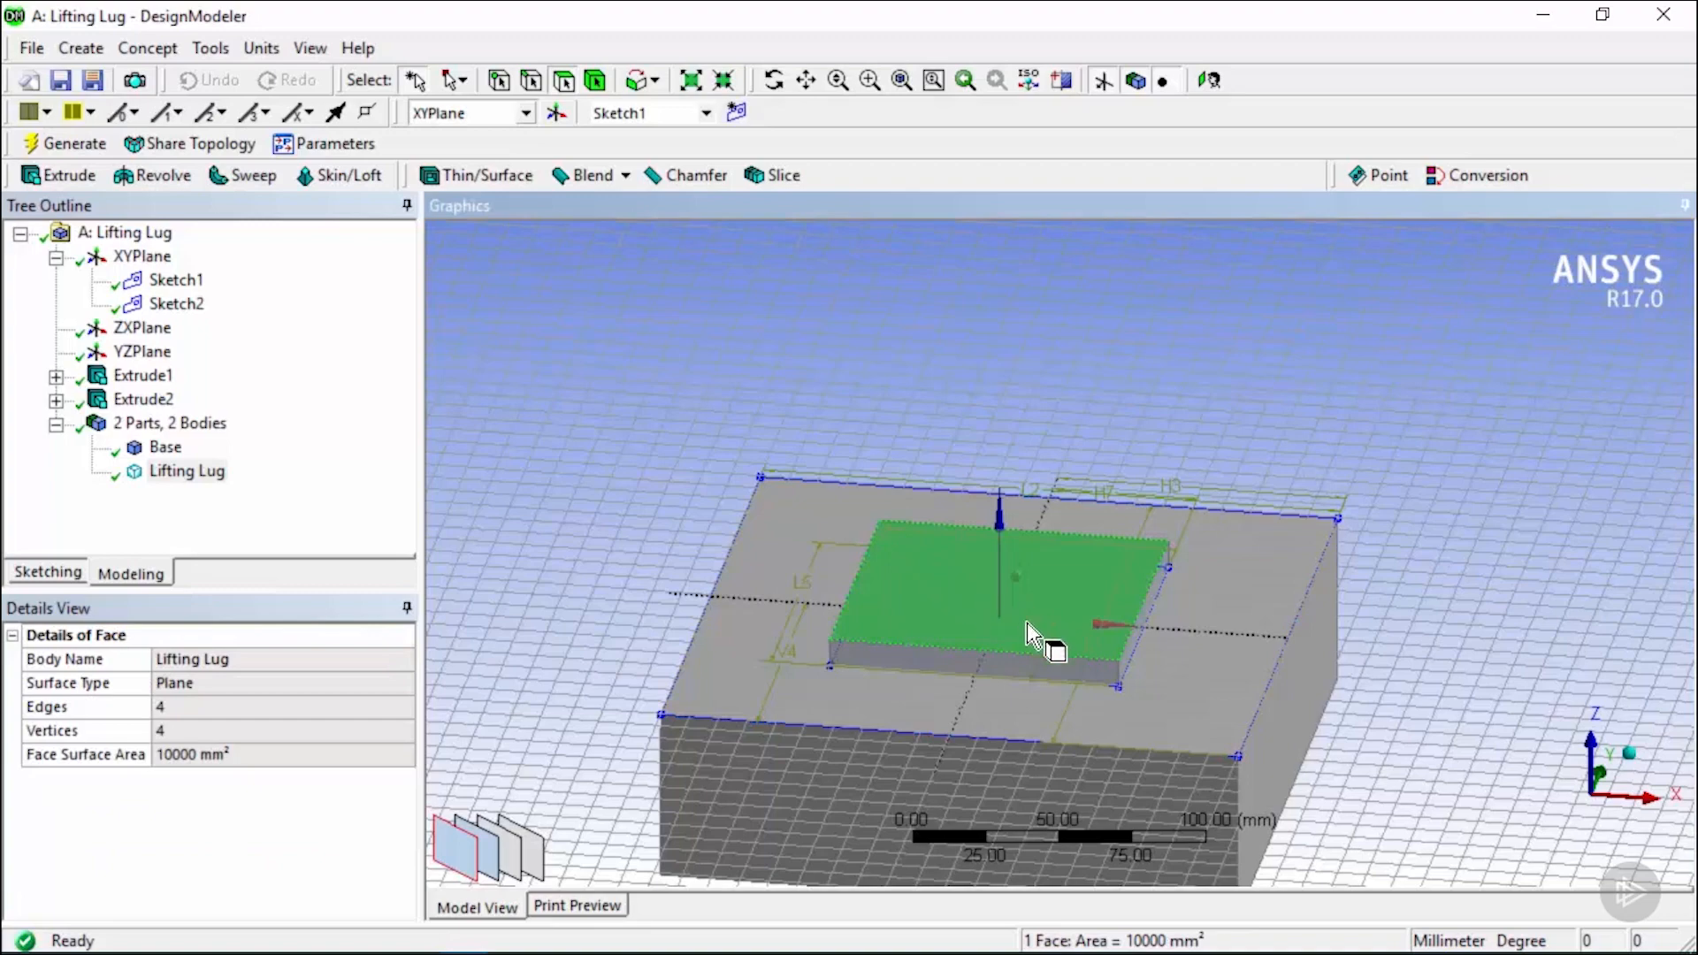
{"action": "middle_click_drag", "start_coordinate": [1009, 633], "coordinate": [865, 520]}
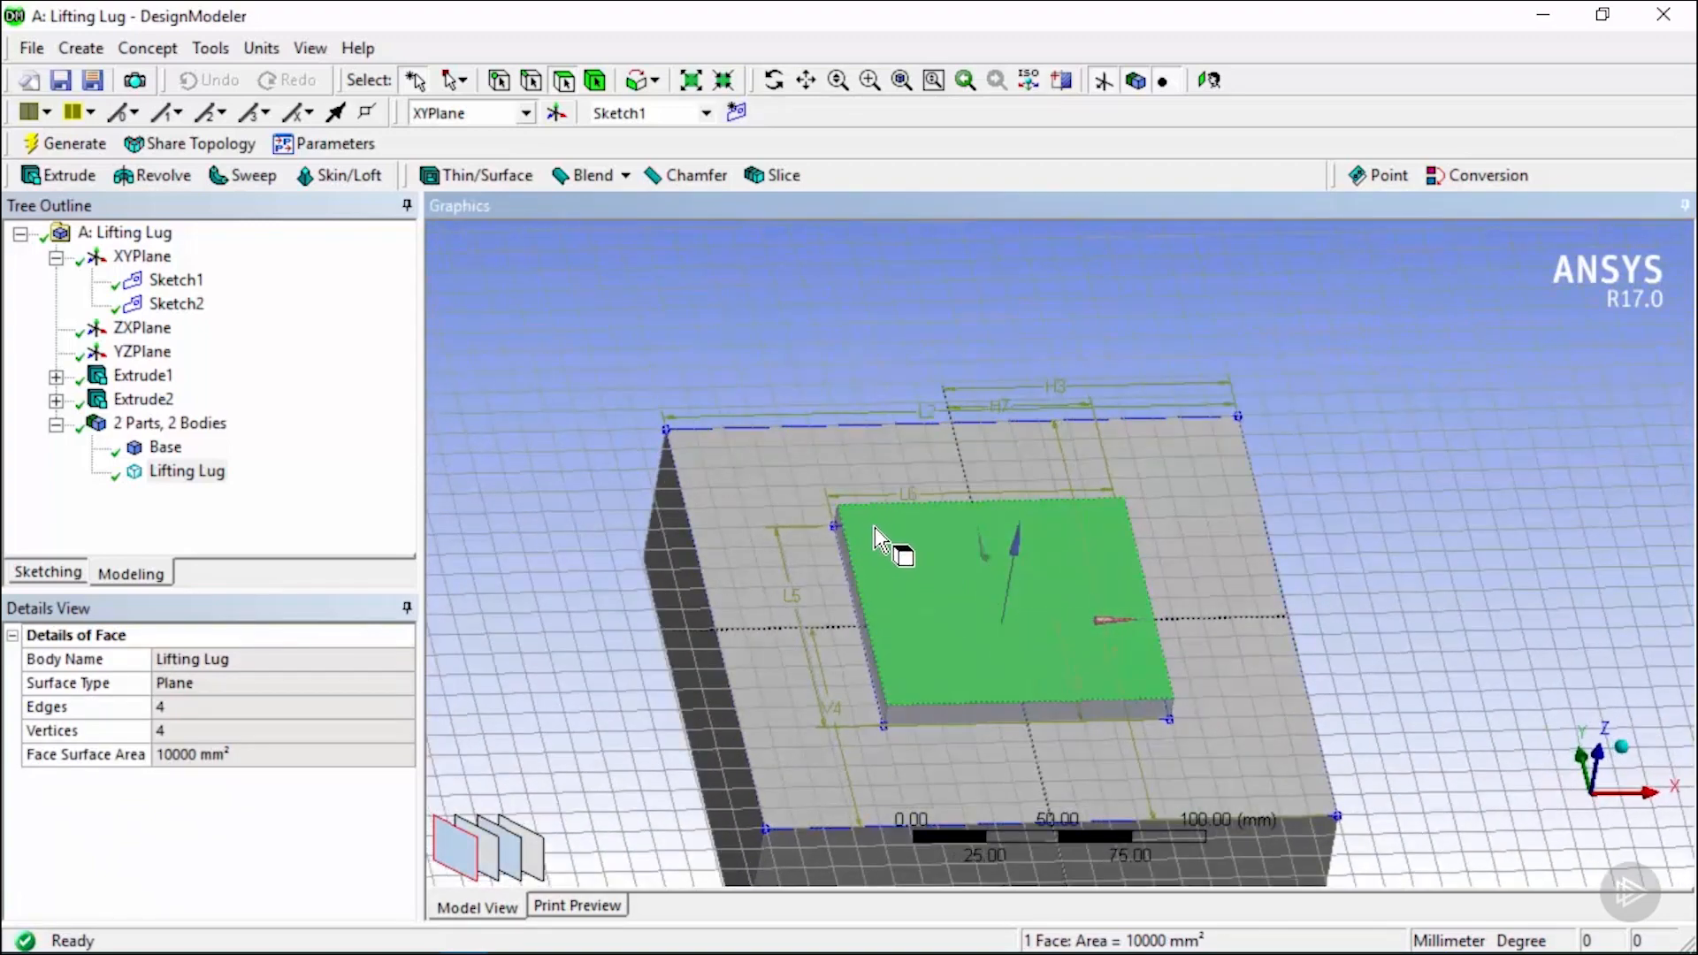
{"action": "left_click", "coordinate": [559, 116]}
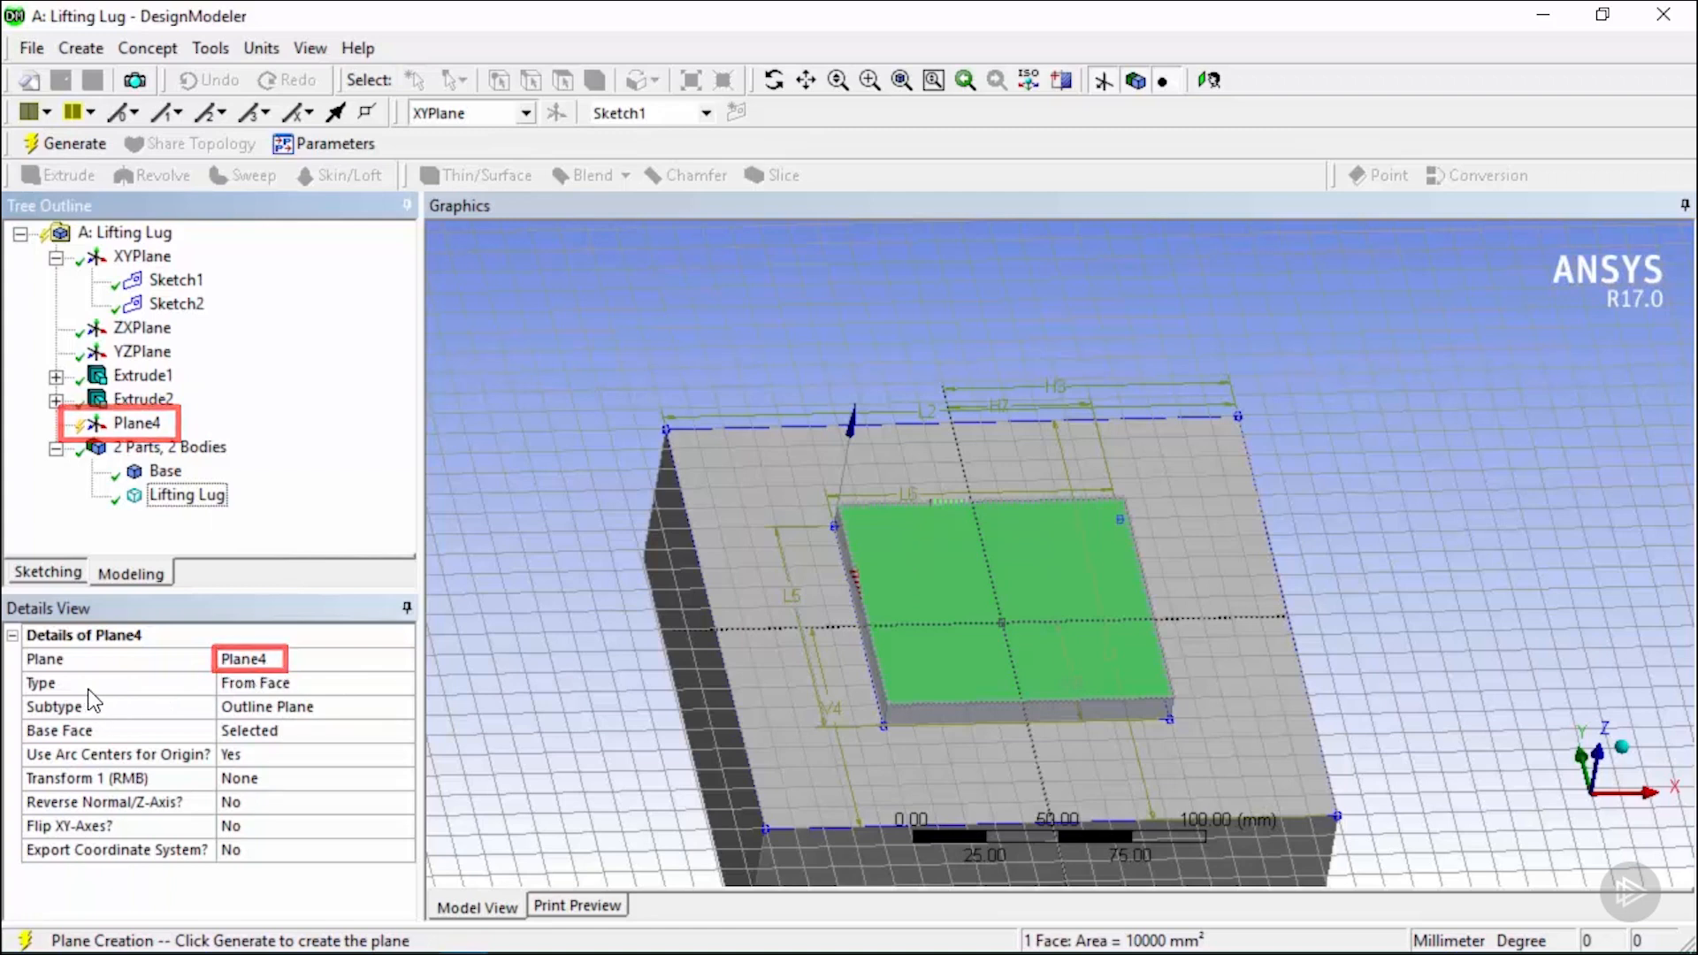
{"action": "left_click", "coordinate": [354, 688]}
{"action": "left_click", "coordinate": [401, 686]}
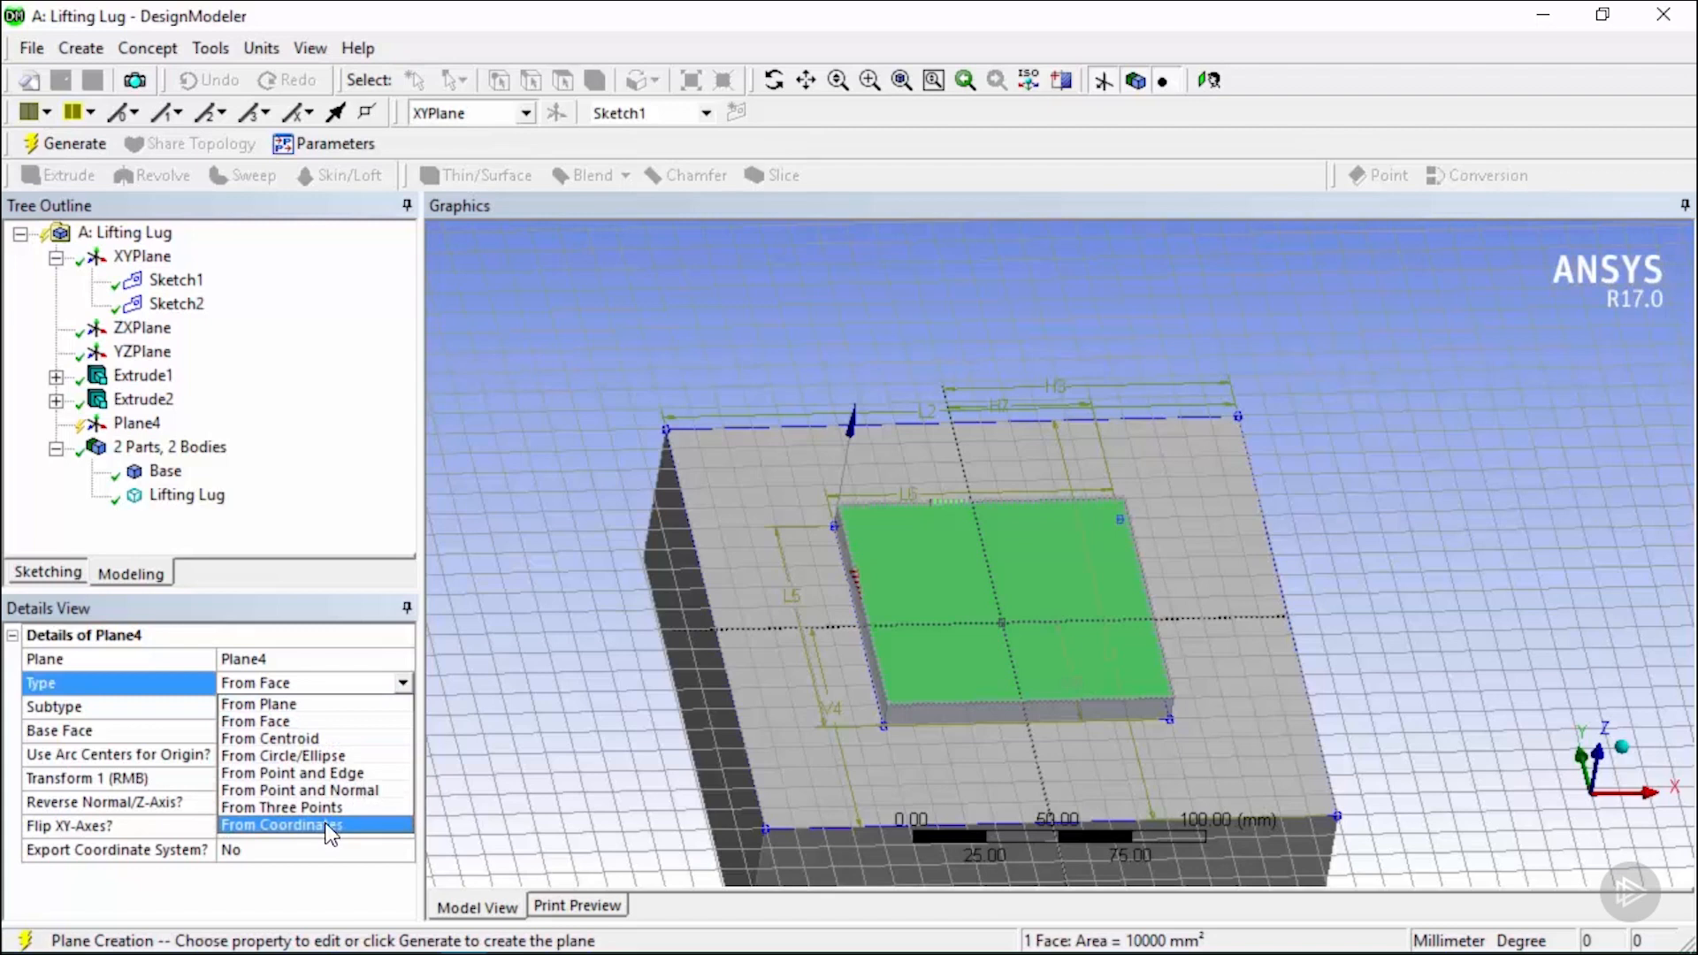
{"action": "left_click", "coordinate": [319, 726]}
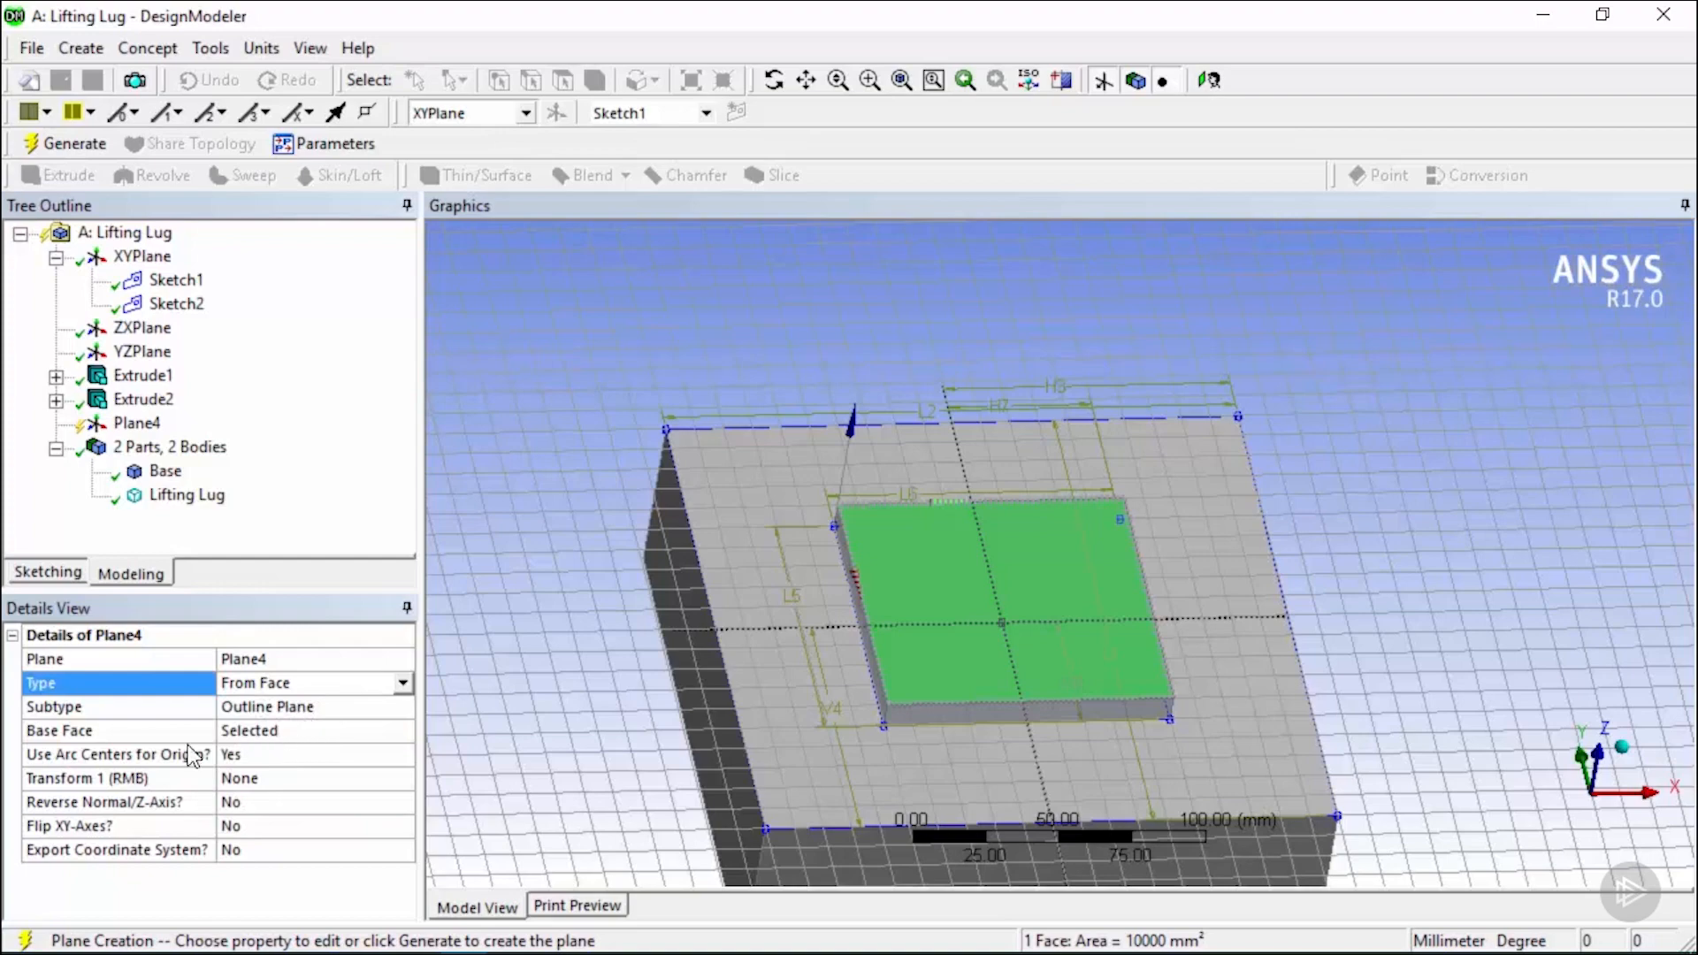
Apply the lug's top face as the new plane's base face and generate the plane.
{"action": "left_click", "coordinate": [160, 737]}
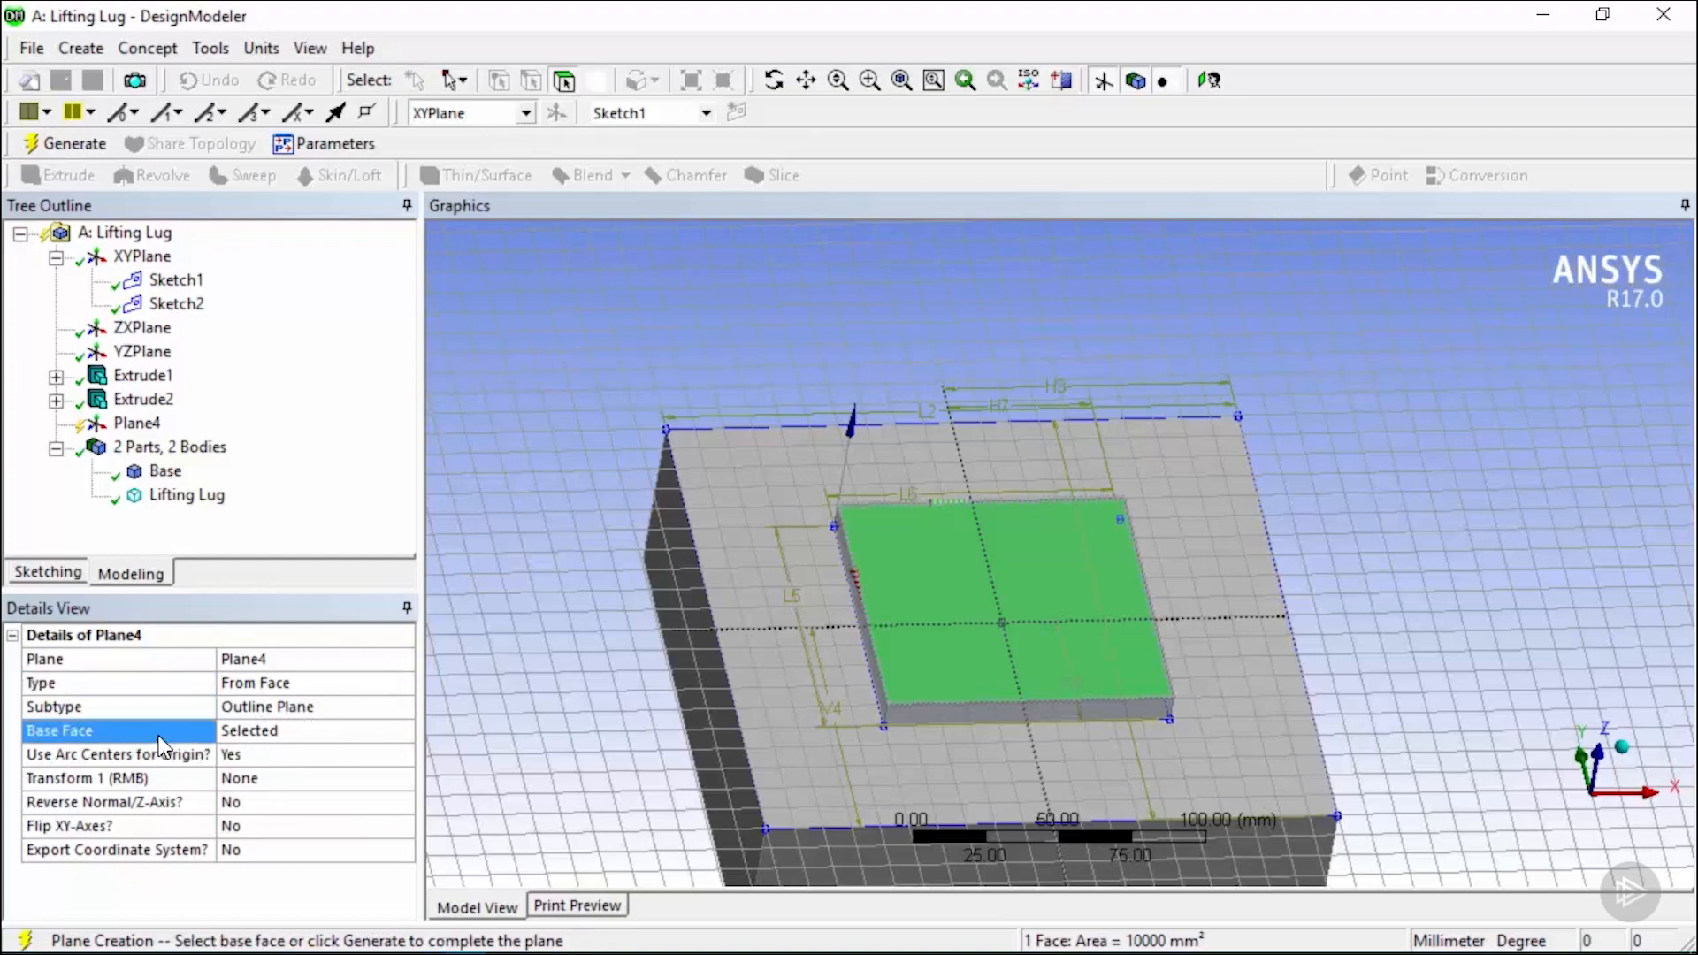
{"action": "left_click", "coordinate": [875, 528]}
{"action": "middle_click_drag", "start_coordinate": [937, 605], "coordinate": [842, 560]}
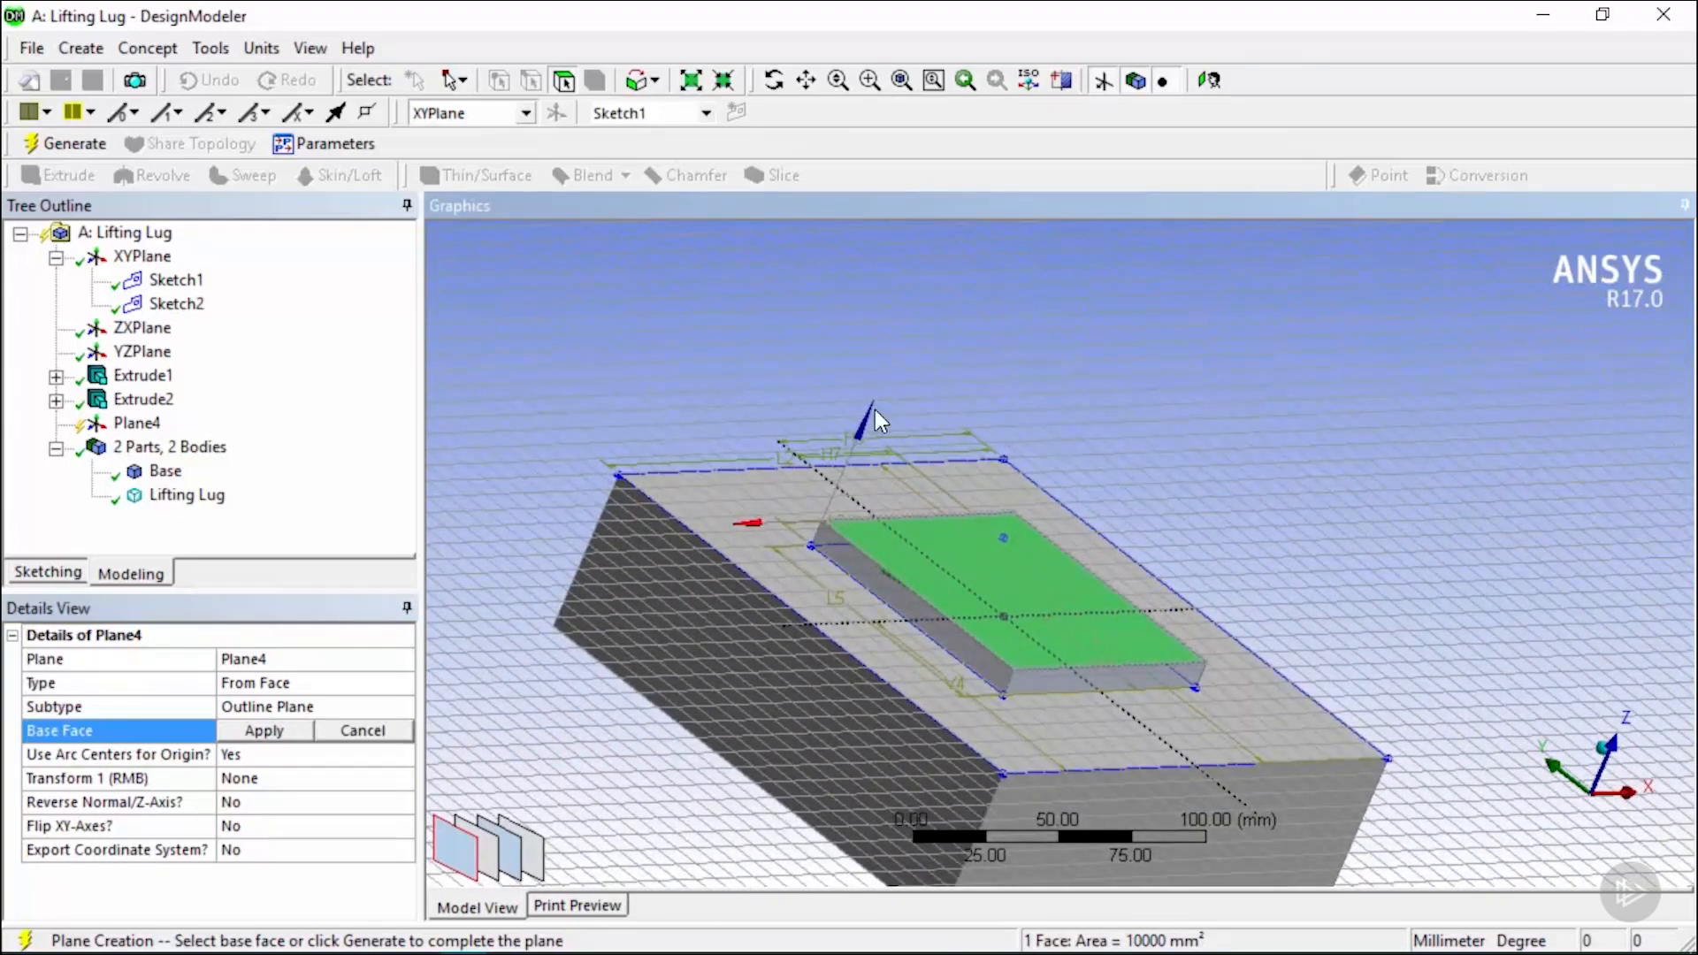
{"action": "middle_click_drag", "start_coordinate": [884, 570], "coordinate": [864, 743]}
{"action": "left_click", "coordinate": [306, 723]}
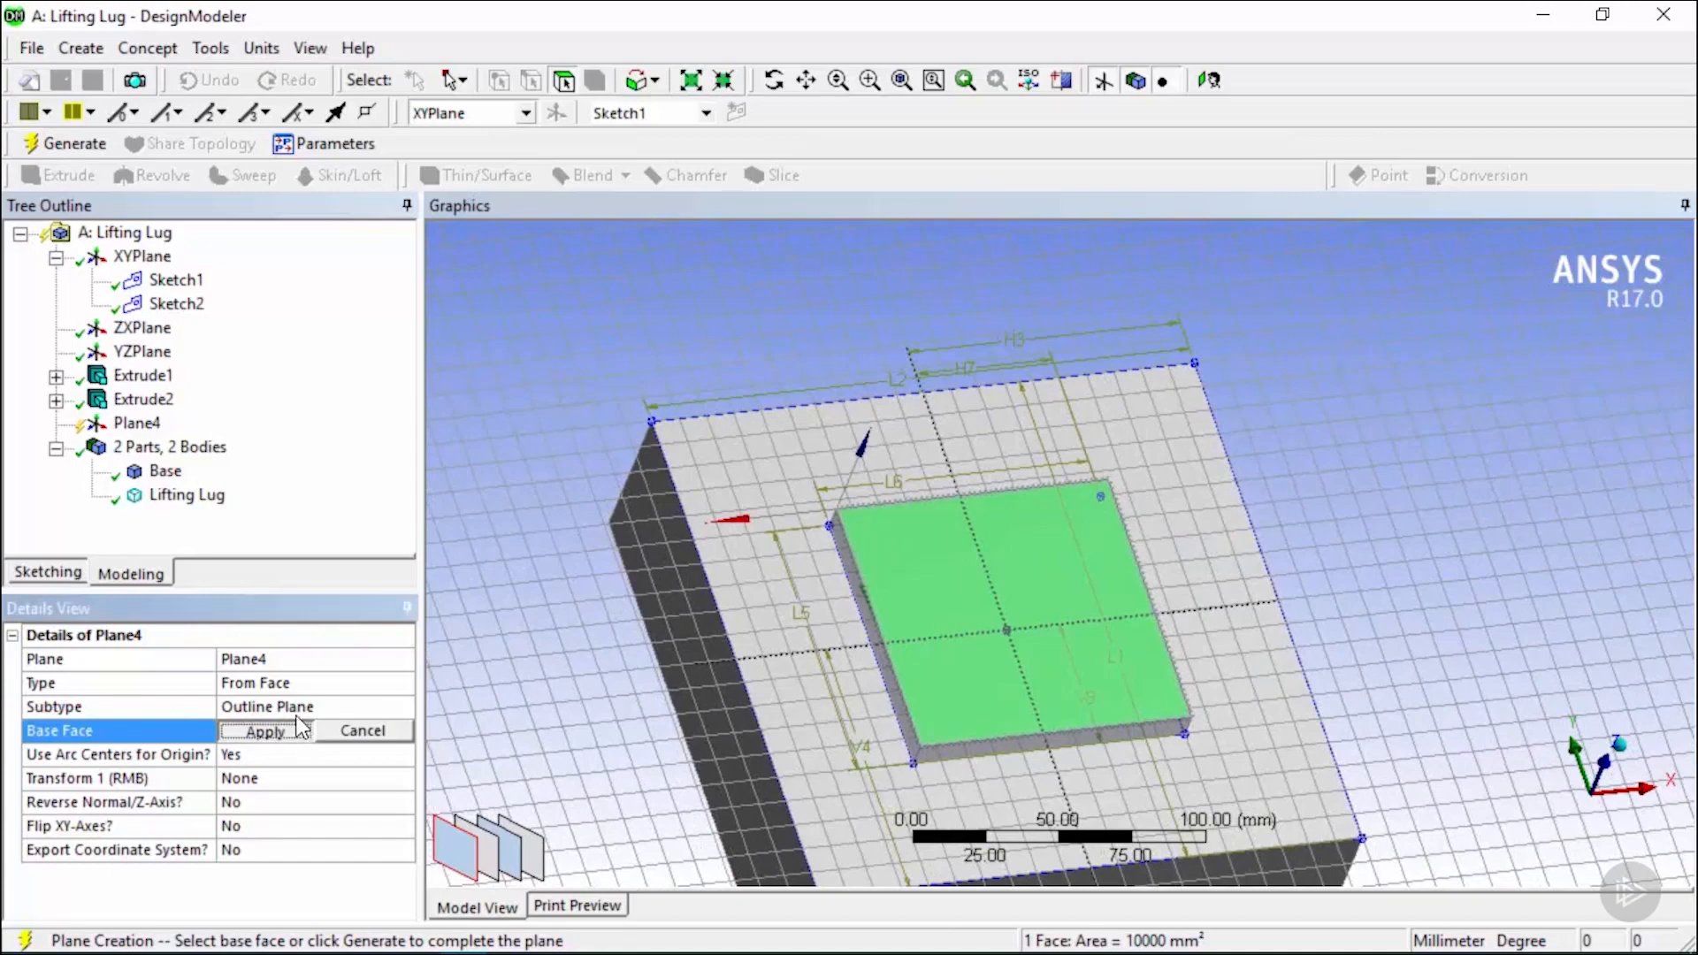
{"action": "left_click", "coordinate": [76, 148]}
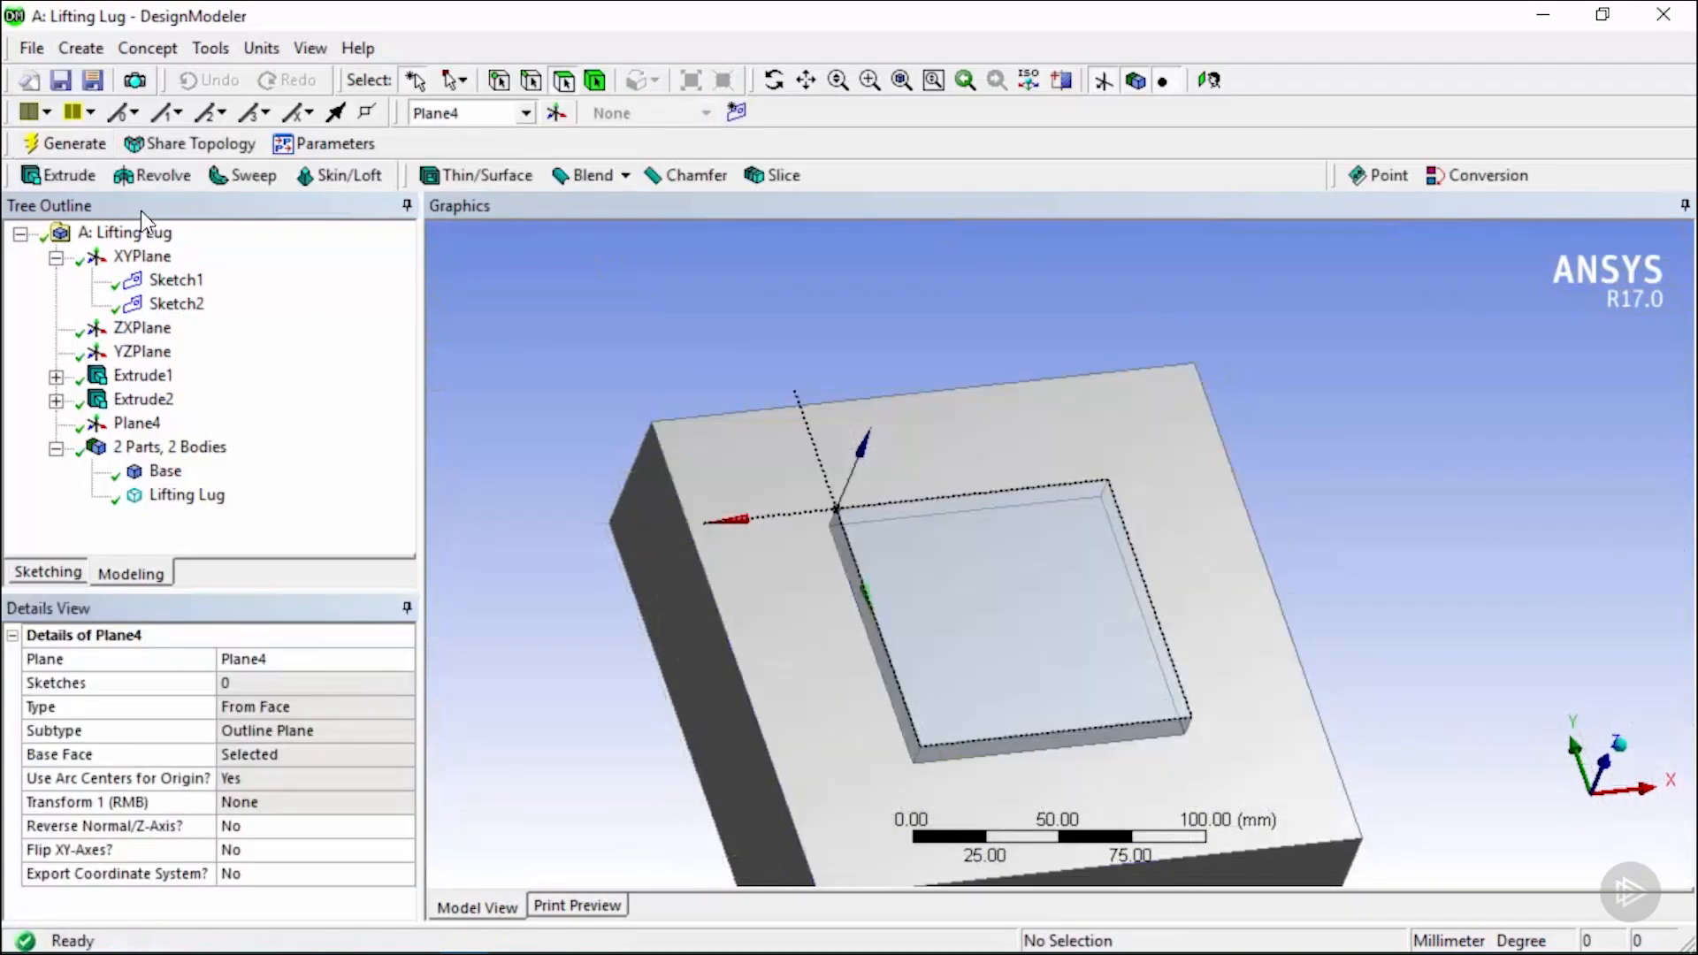
Insert a sketch projection on Plane4 using the lug's top face as geometry, and generate it.
{"action": "left_click", "coordinate": [137, 423]}
{"action": "middle_click_drag", "start_coordinate": [1035, 682], "coordinate": [991, 637]}
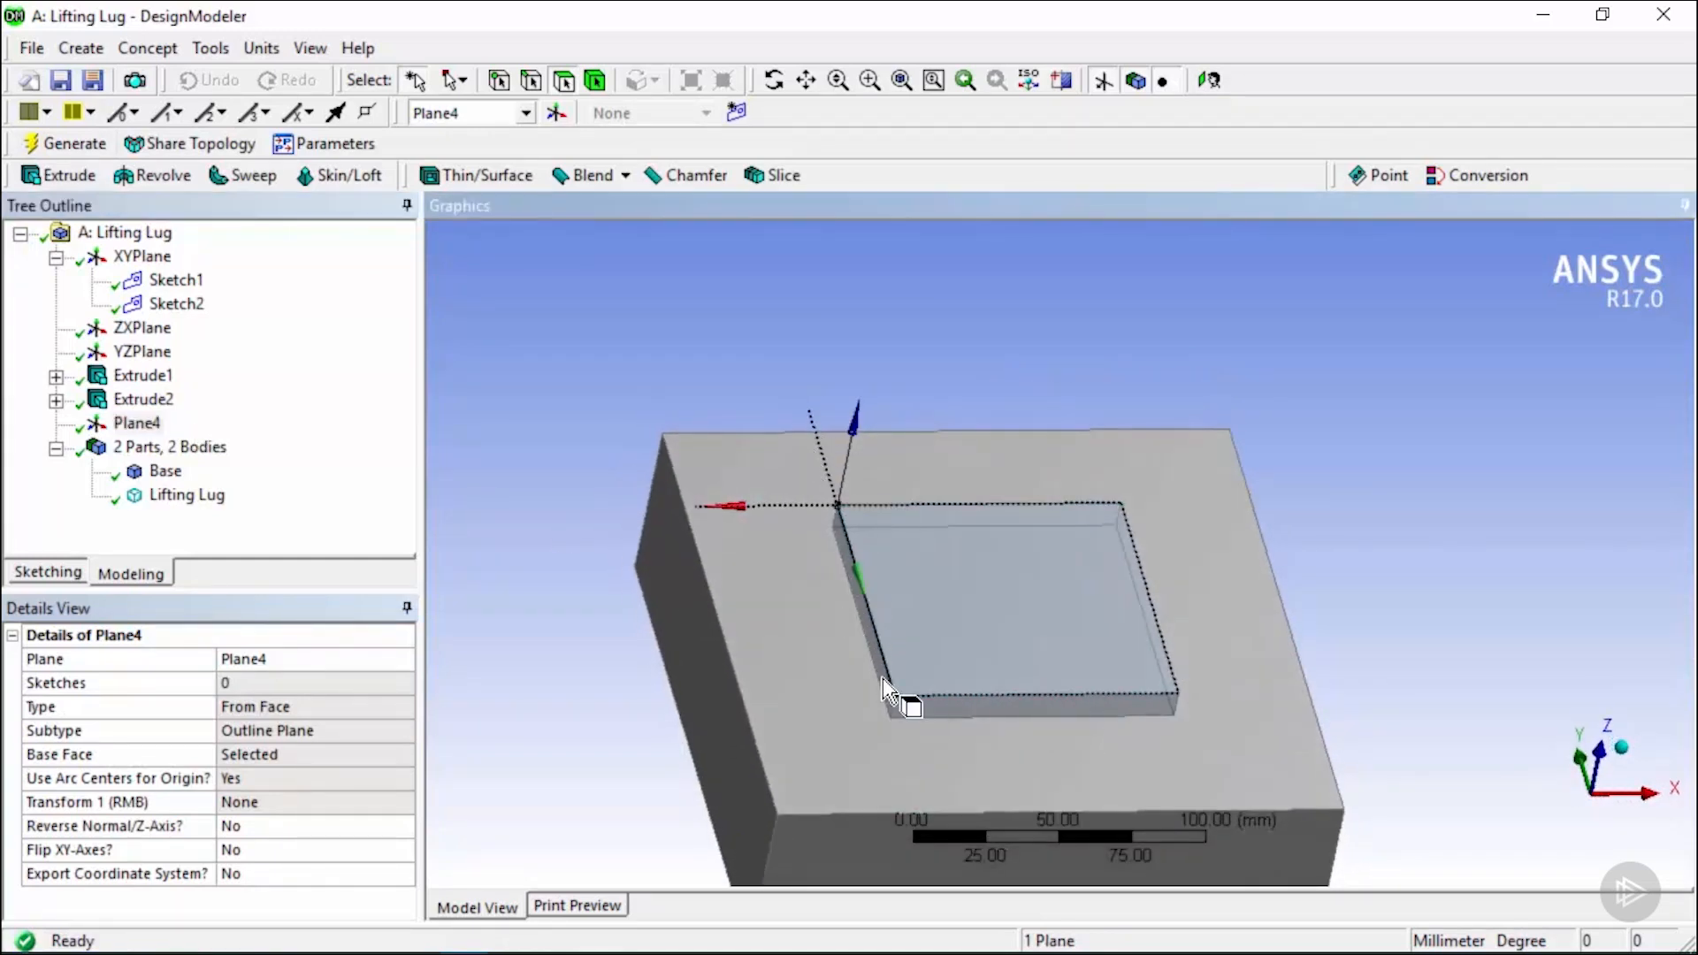
{"action": "mouse_move", "coordinate": [1116, 734]}
{"action": "middle_mouse_down"}
{"action": "mouse_move", "coordinate": [1096, 698]}
{"action": "mouse_move", "coordinate": [1102, 730]}
{"action": "mouse_move", "coordinate": [1141, 735]}
{"action": "middle_mouse_up"}
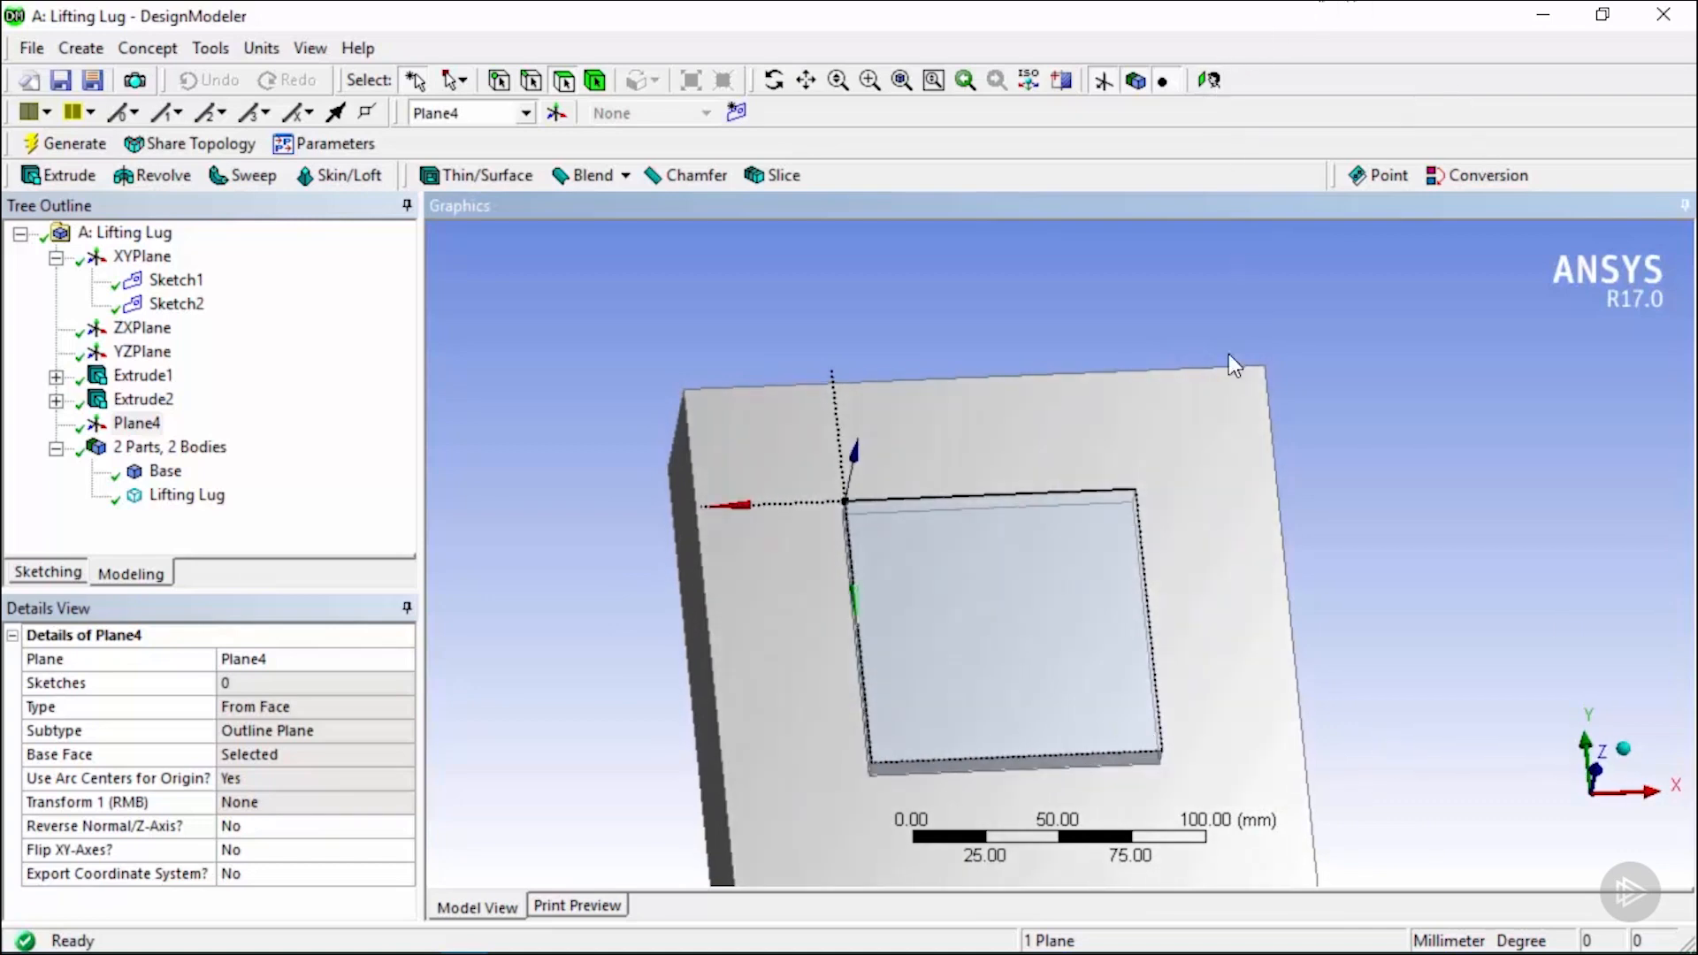
{"action": "middle_click_drag", "start_coordinate": [1236, 593], "coordinate": [1249, 584]}
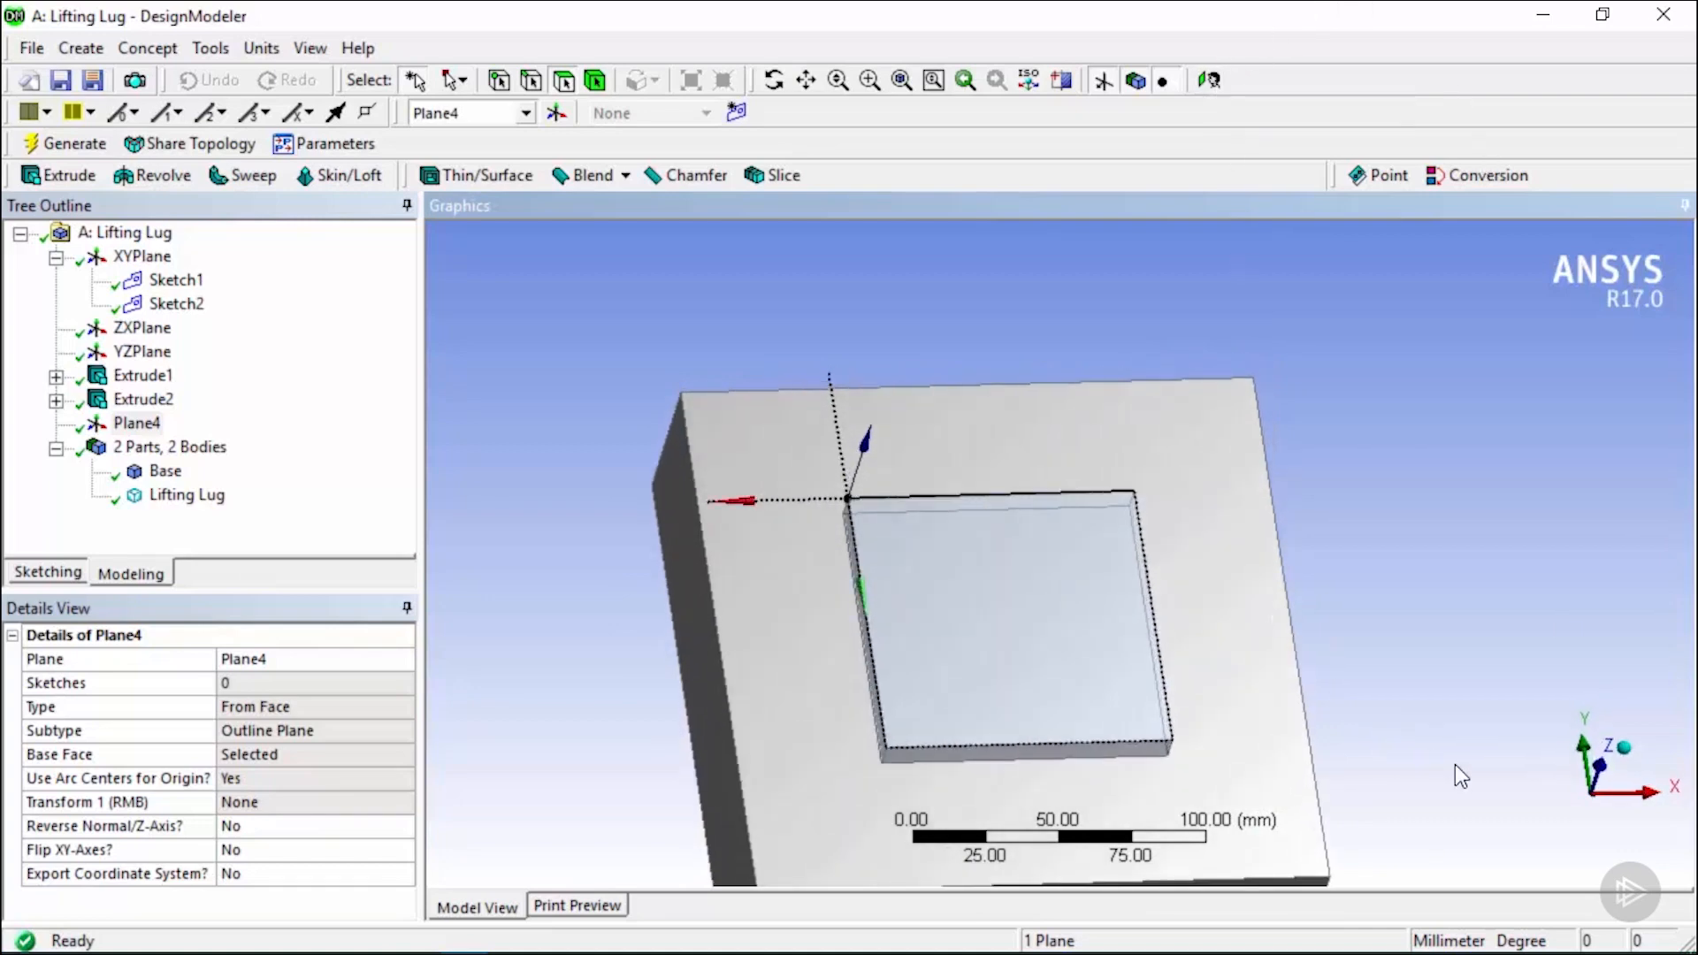
{"action": "left_click", "coordinate": [1603, 780]}
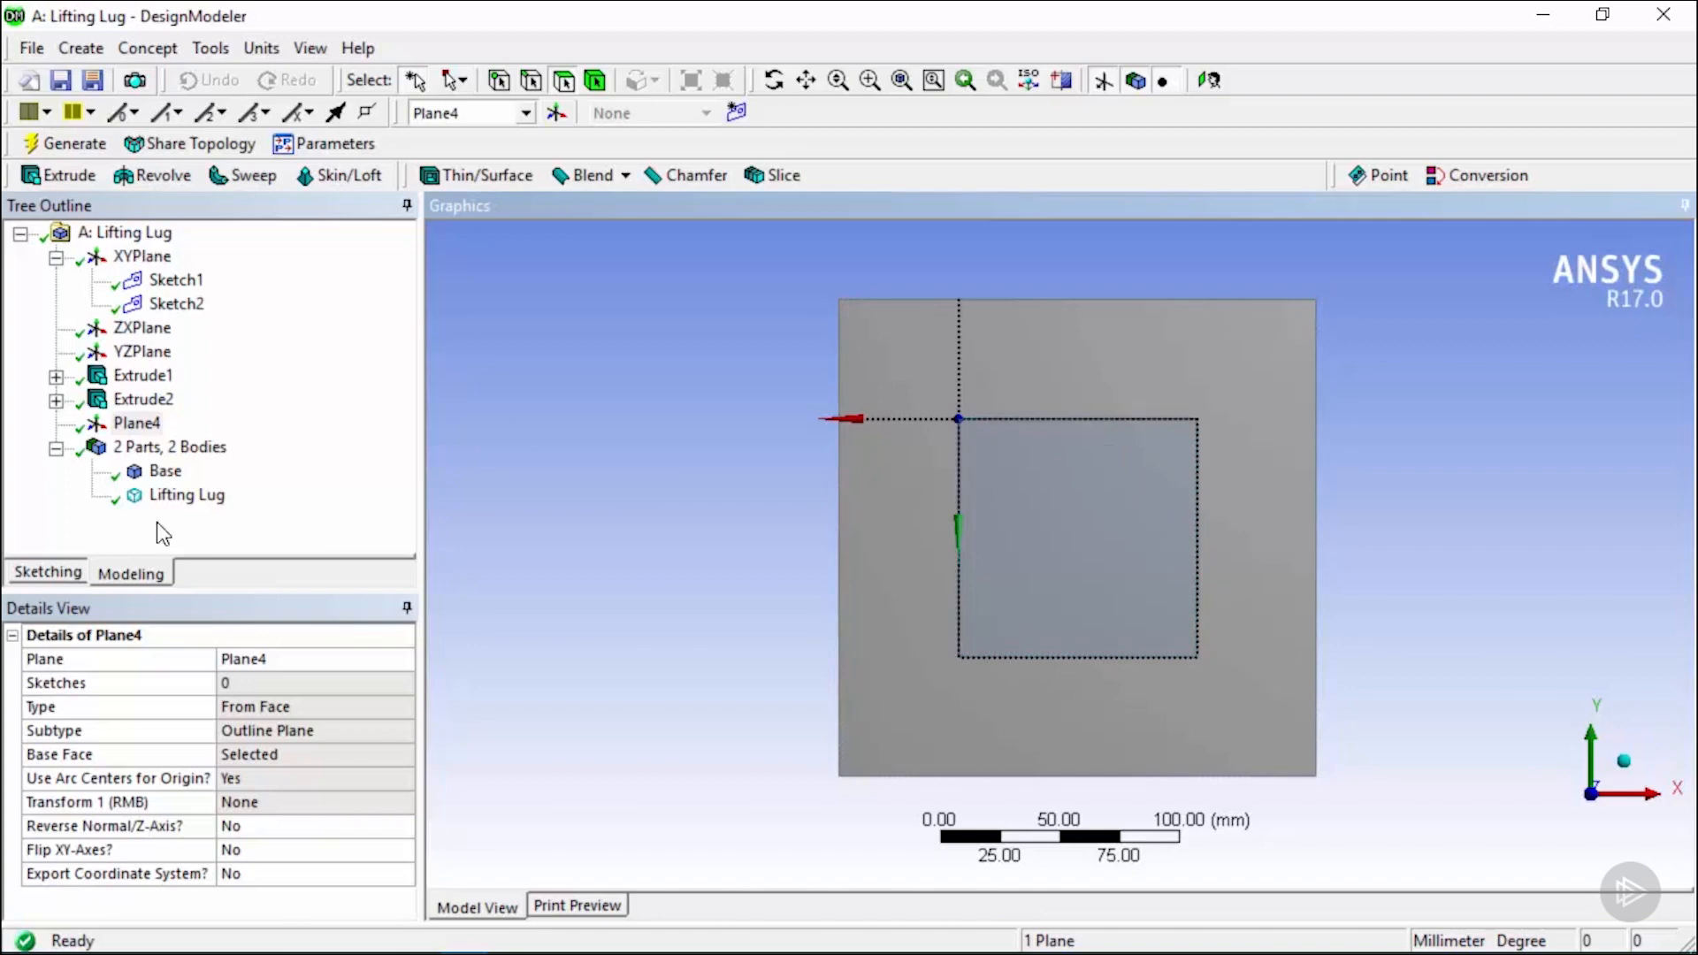
{"action": "right_click", "coordinate": [124, 428]}
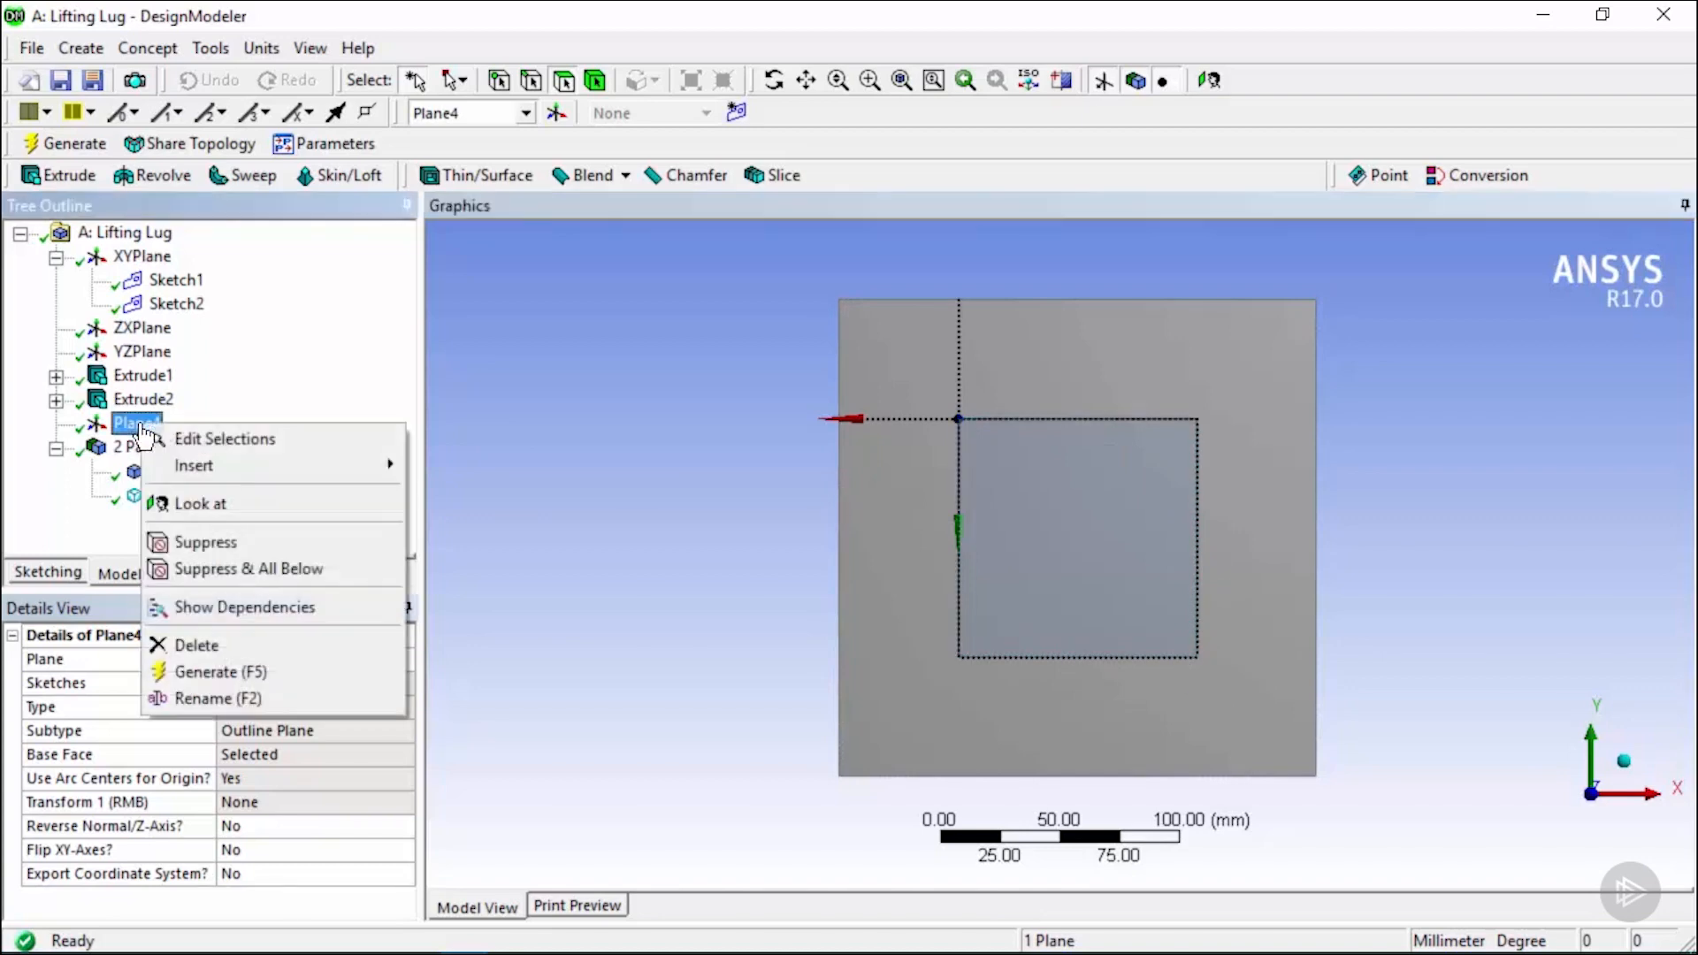
{"action": "mouse_move", "coordinate": [250, 469]}
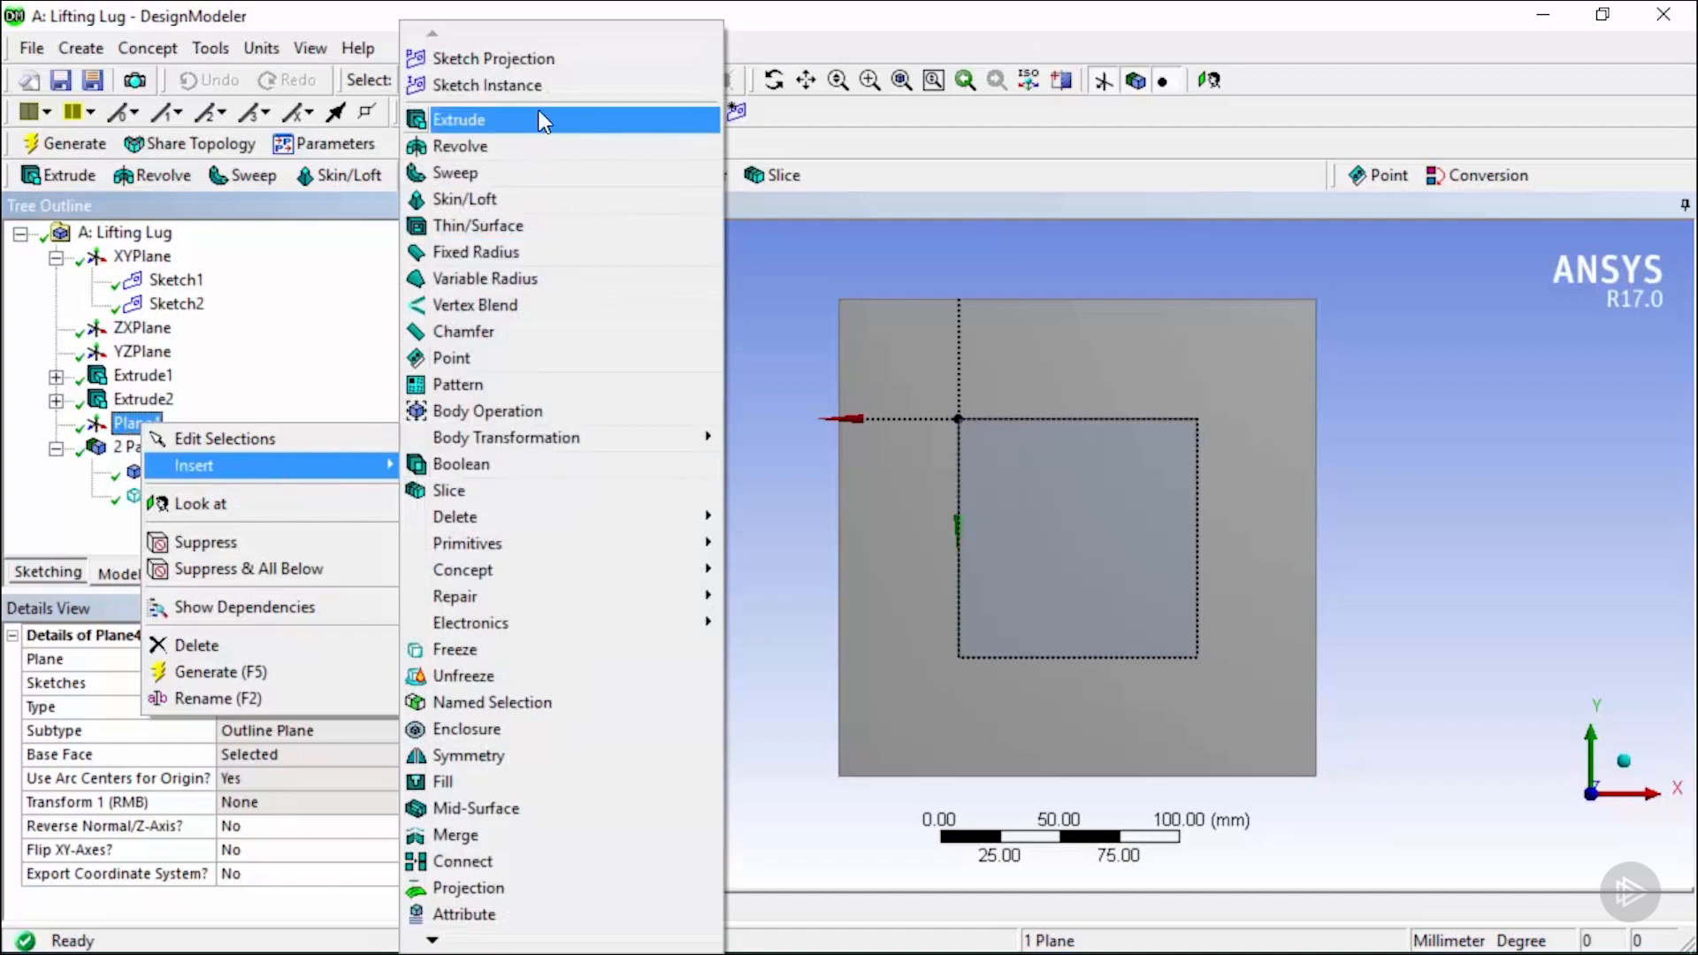
{"action": "left_click", "coordinate": [565, 61]}
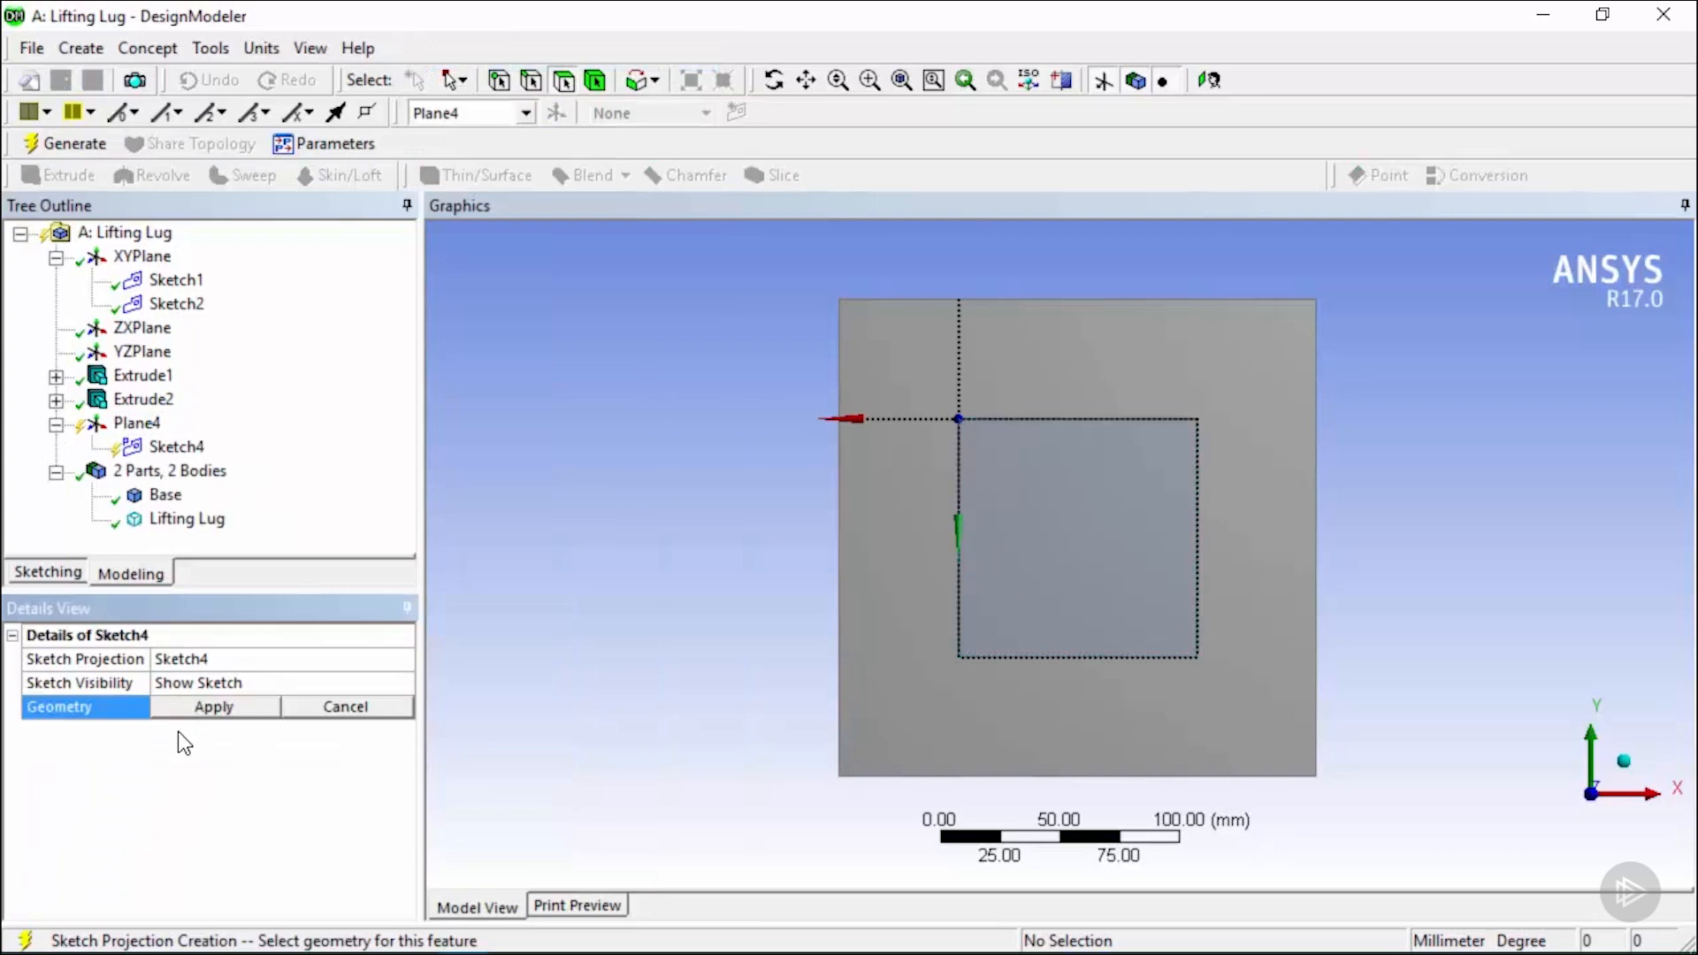
{"action": "left_click", "coordinate": [1026, 542]}
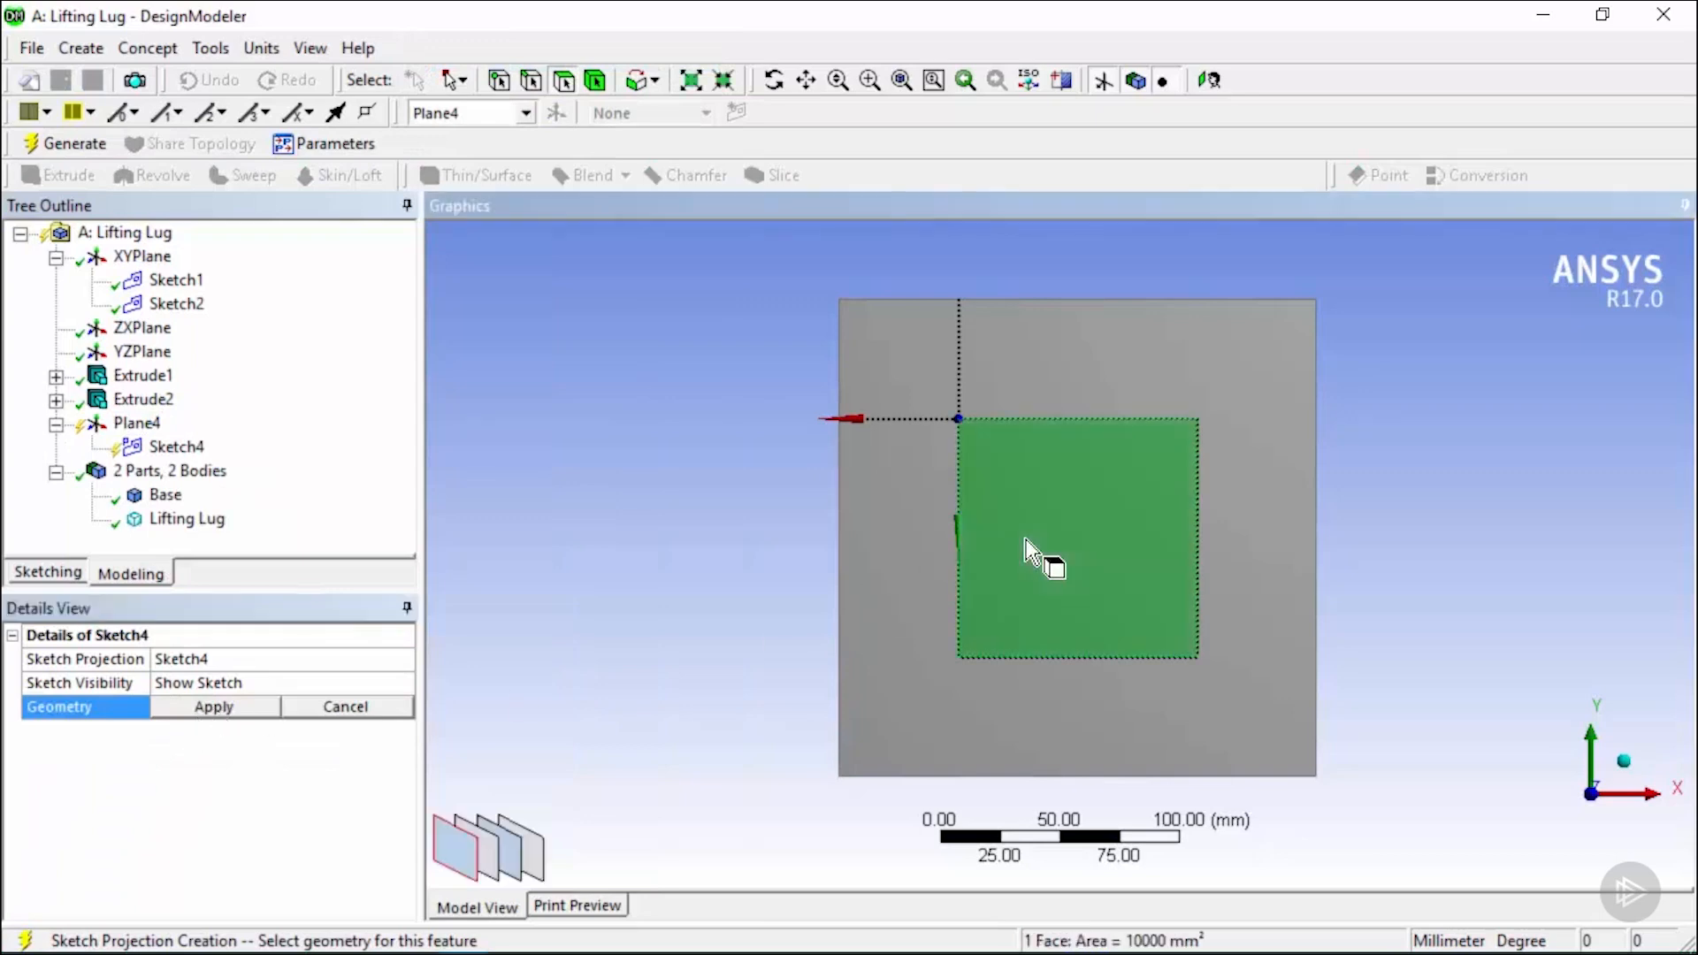
{"action": "left_click", "coordinate": [221, 711]}
{"action": "left_click", "coordinate": [67, 146]}
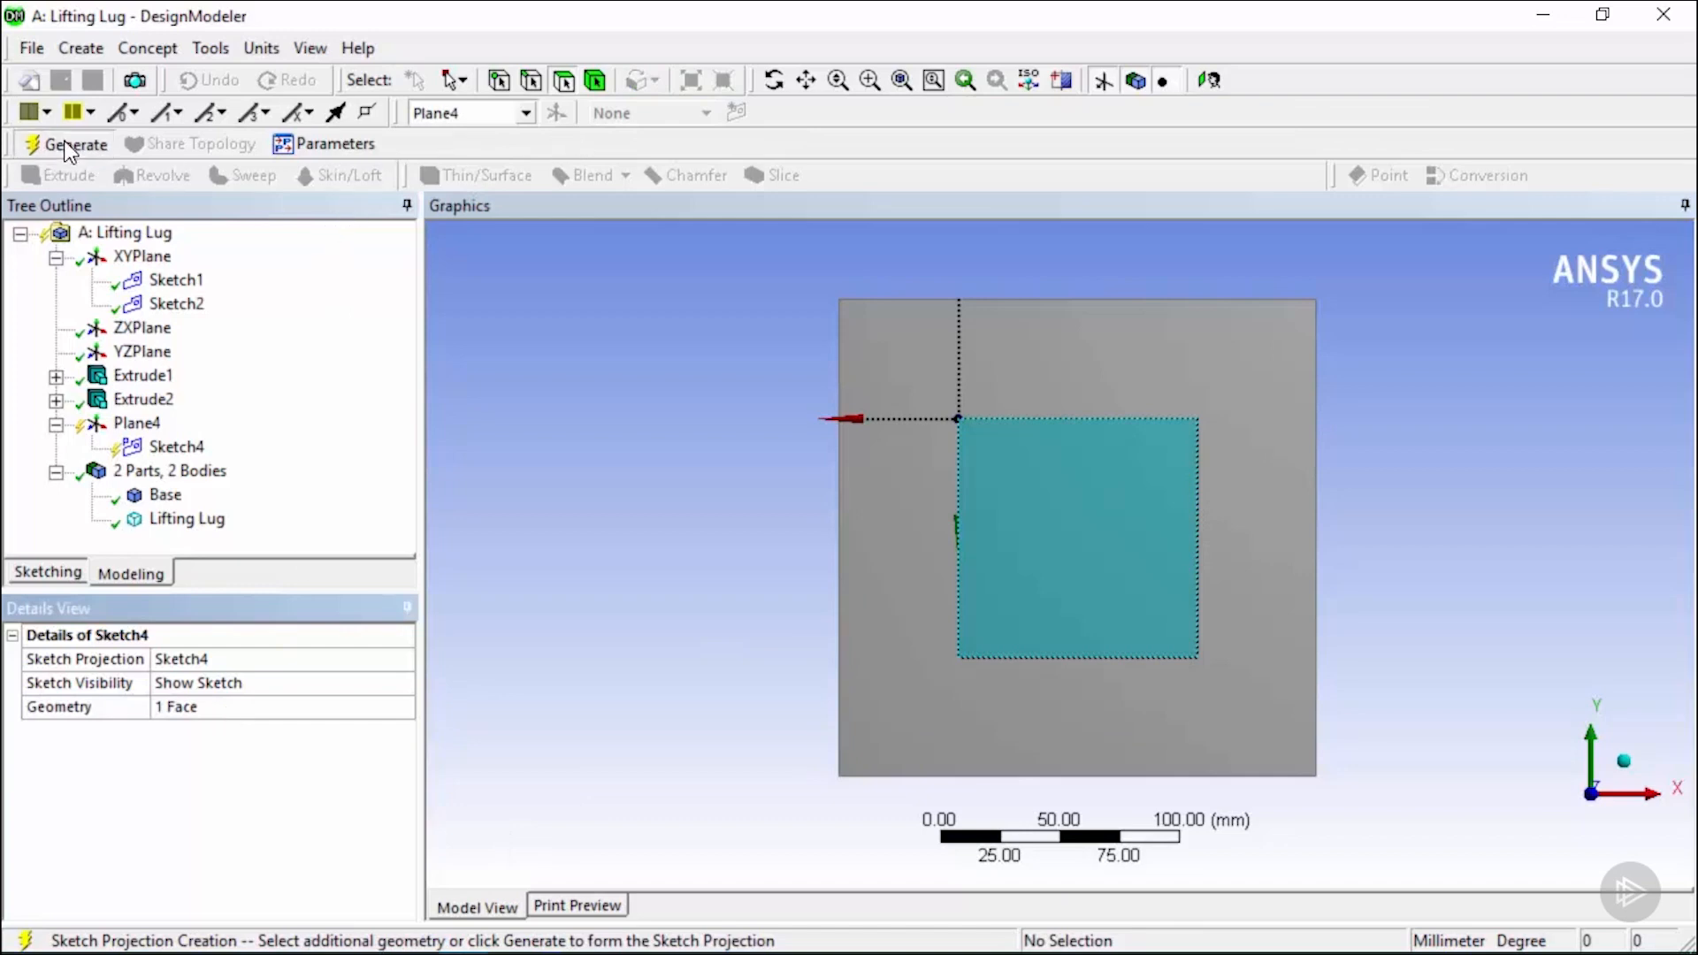
Sketch a narrow vertical rectangle on Plane4, spanning from the upper edge to the lower edge of the lug's top face.
{"action": "left_click", "coordinate": [179, 448]}
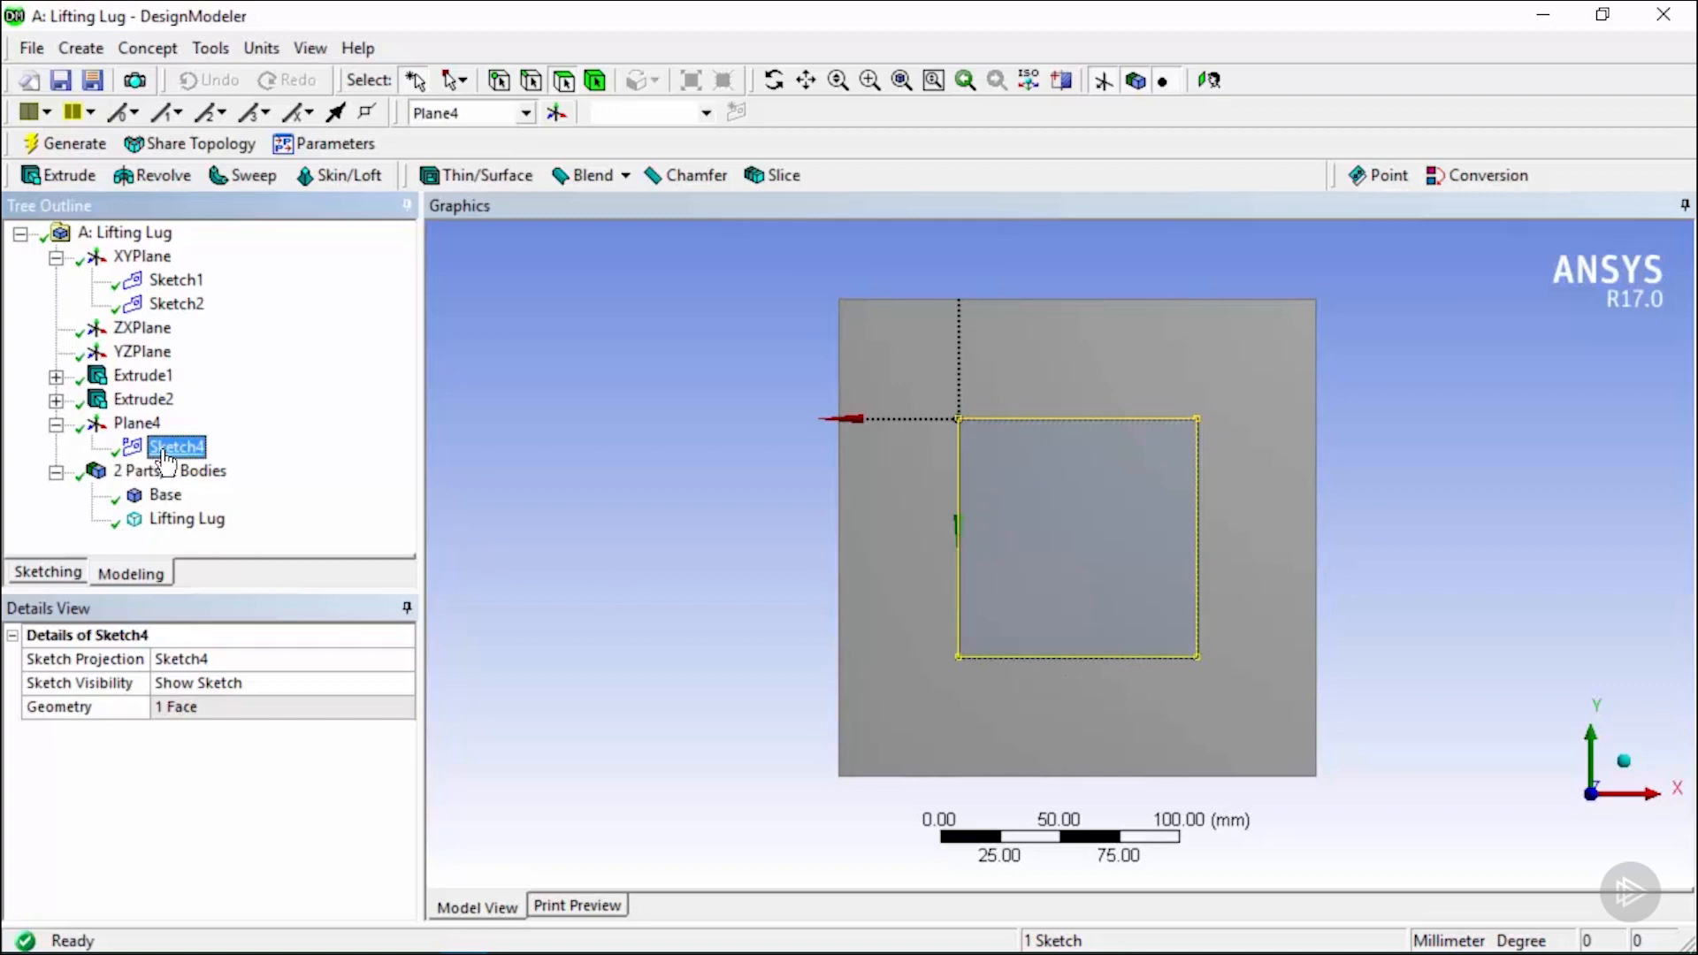
{"action": "left_click", "coordinate": [61, 570]}
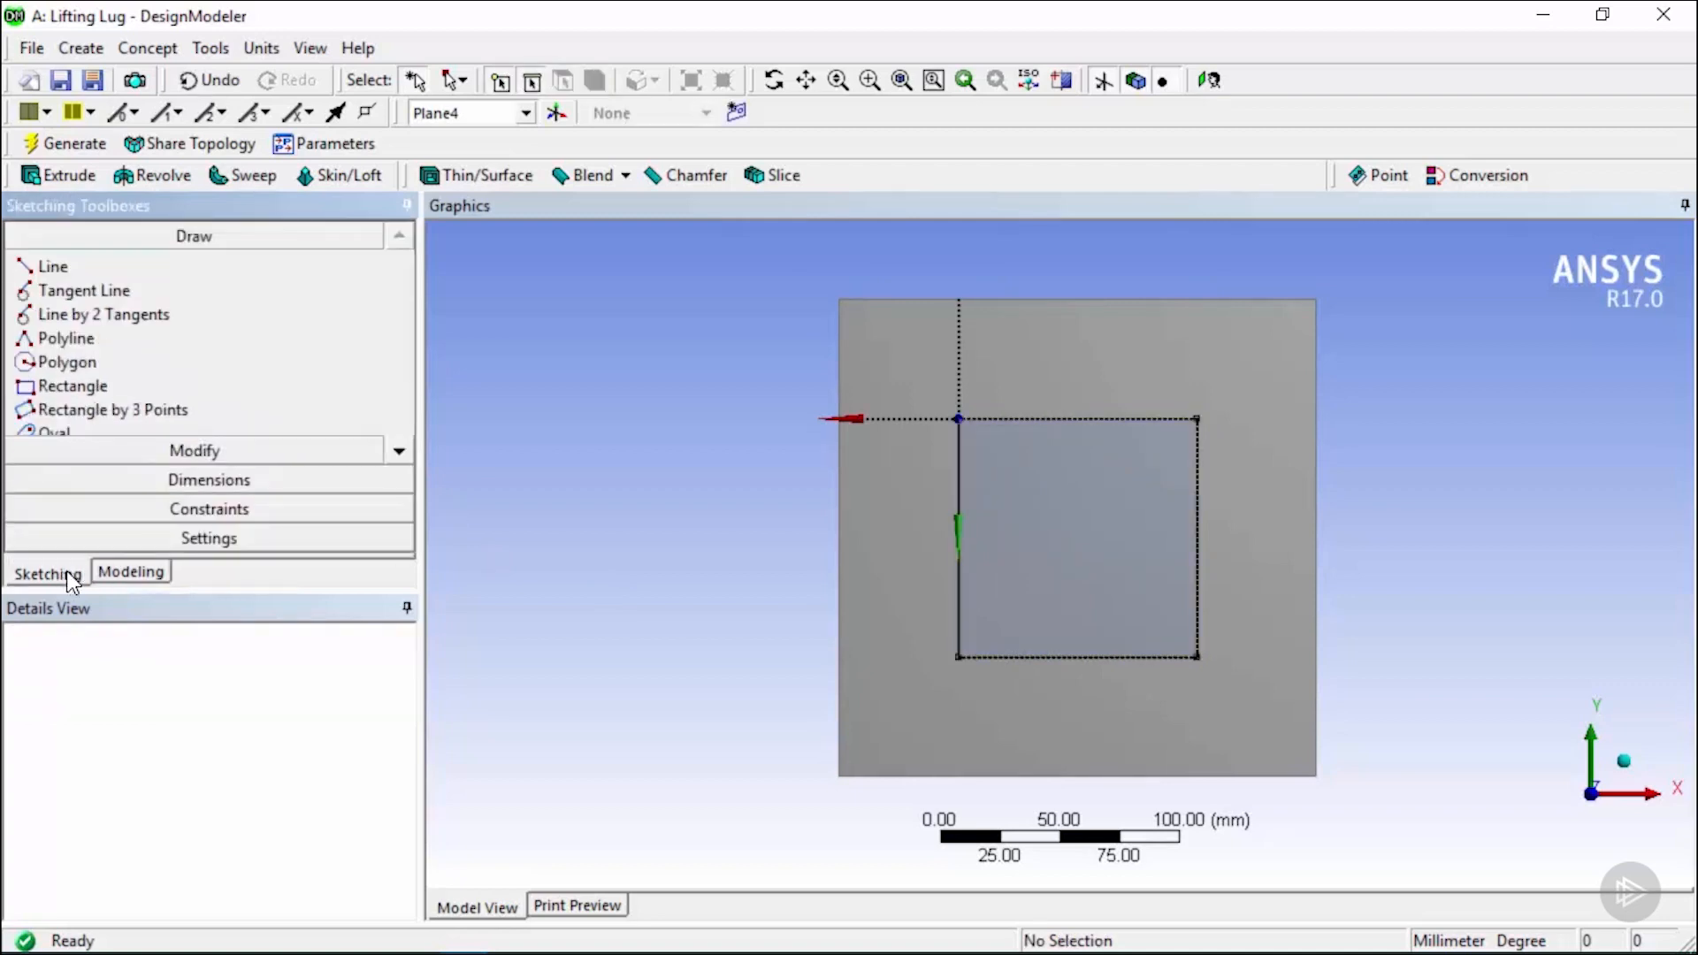
{"action": "left_click", "coordinate": [106, 387]}
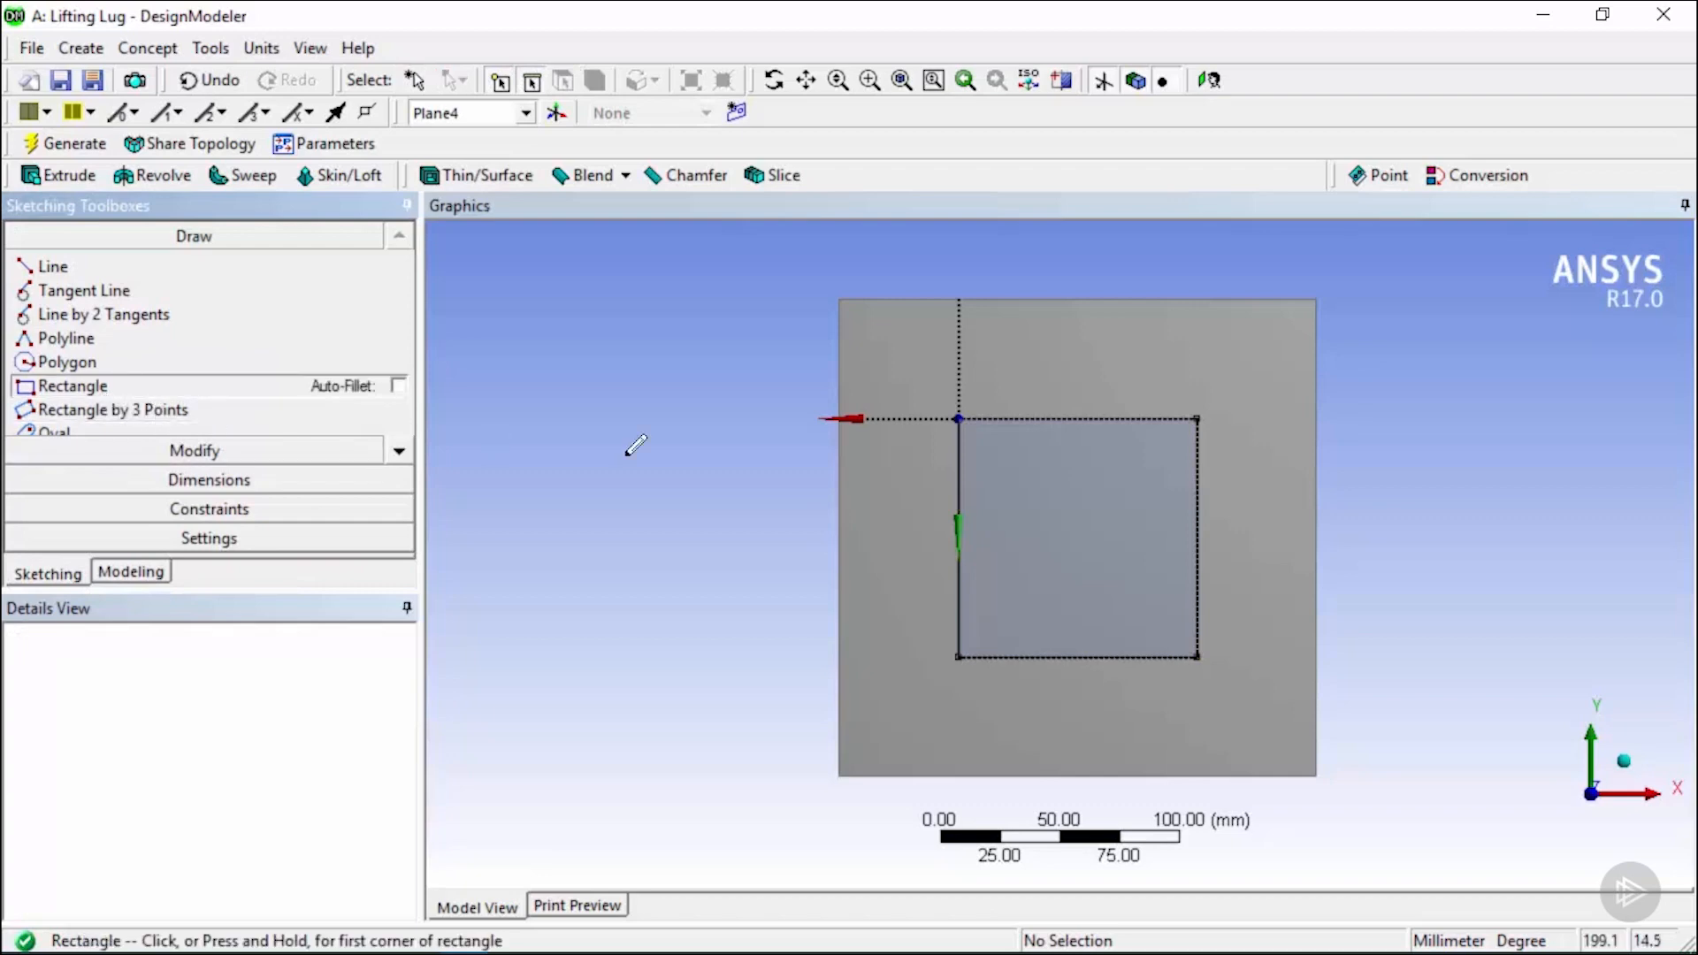
{"action": "left_click", "coordinate": [1036, 417]}
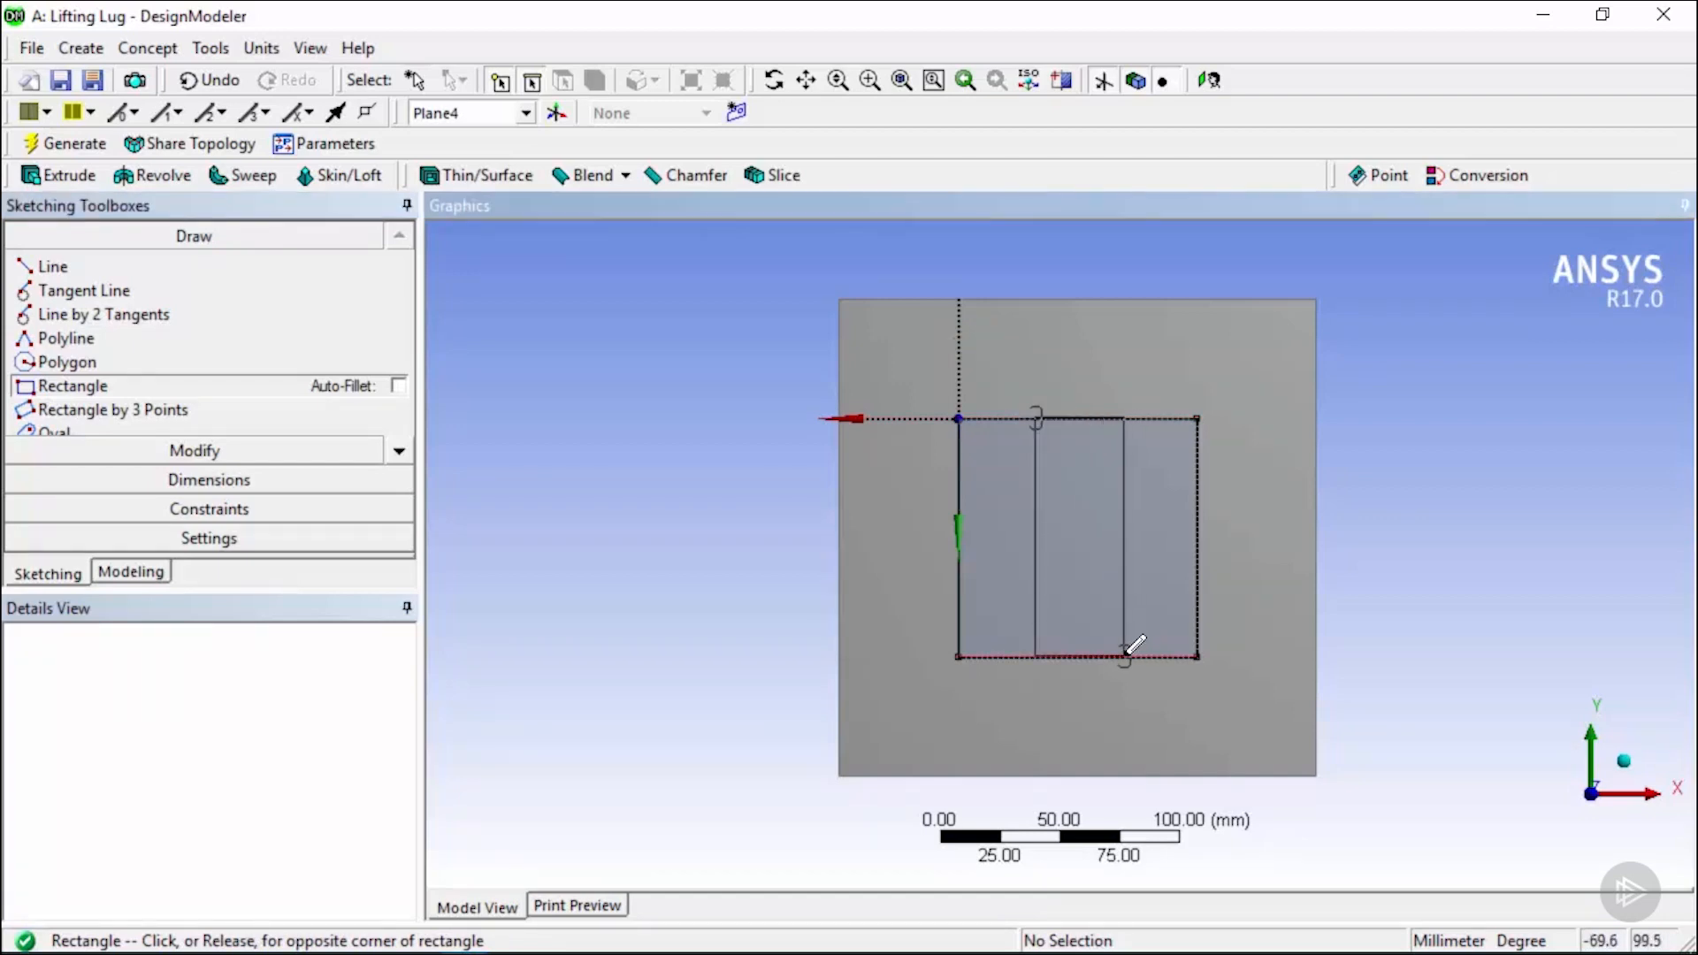
{"action": "left_click", "coordinate": [1128, 654]}
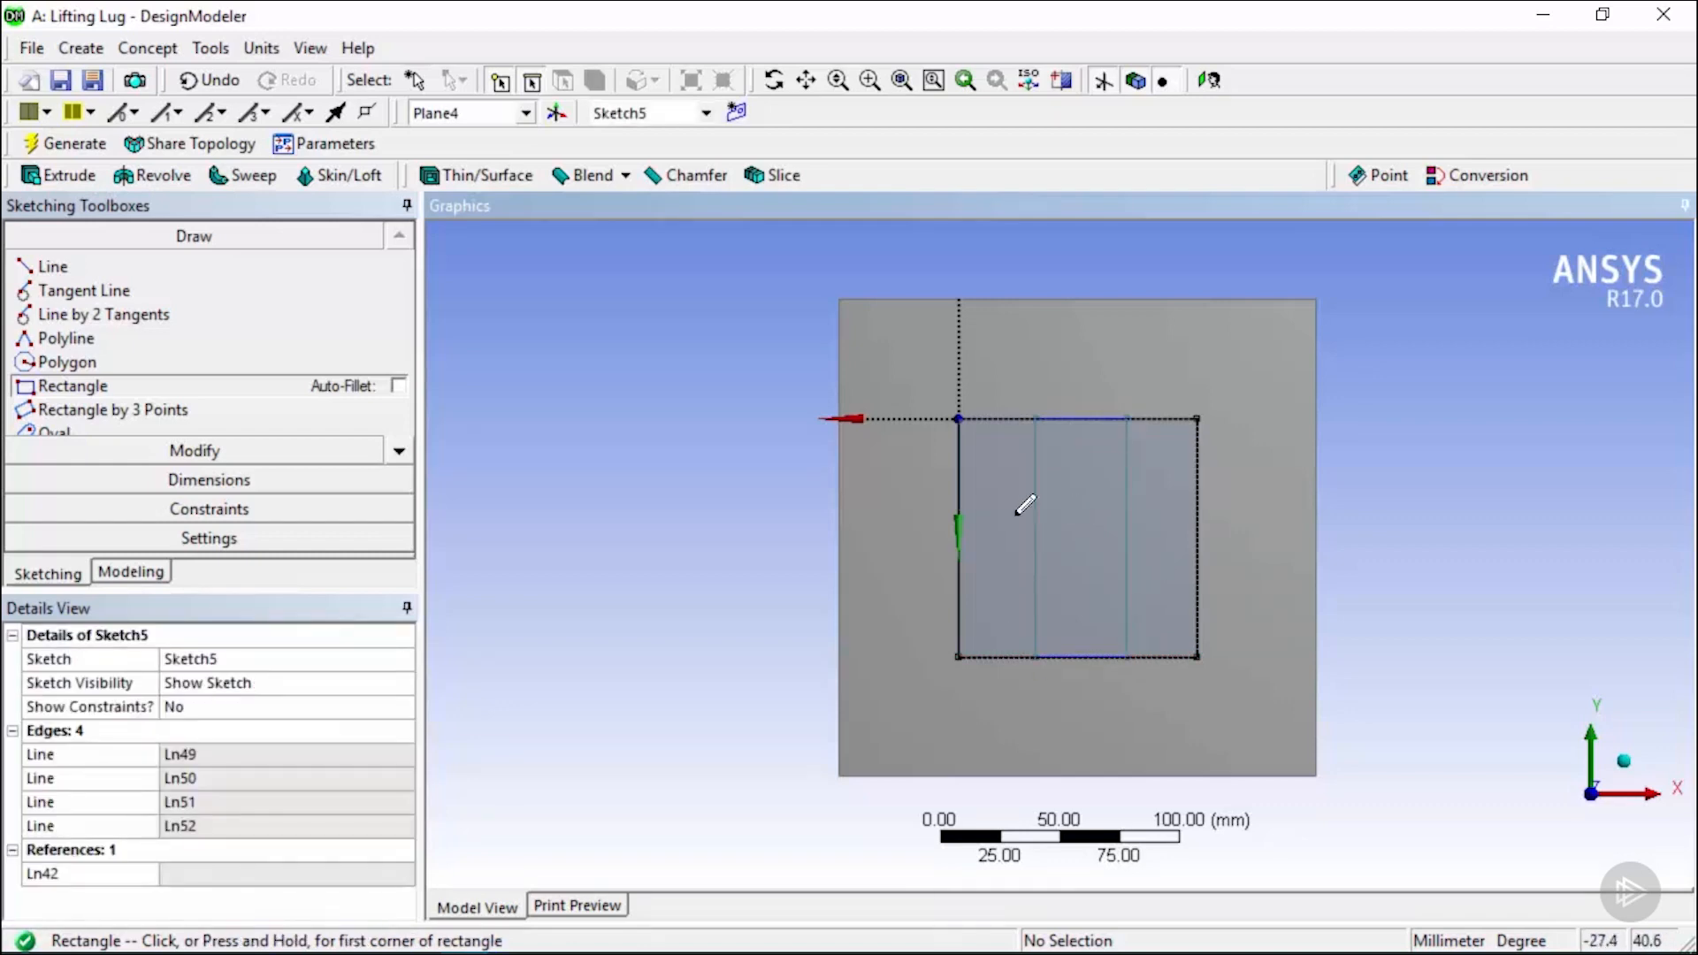
Add semi-automatic dimensions for the narrow rectangle's width and its horizontal offset from the vertical axis of Plane4.
{"action": "left_click", "coordinate": [230, 480]}
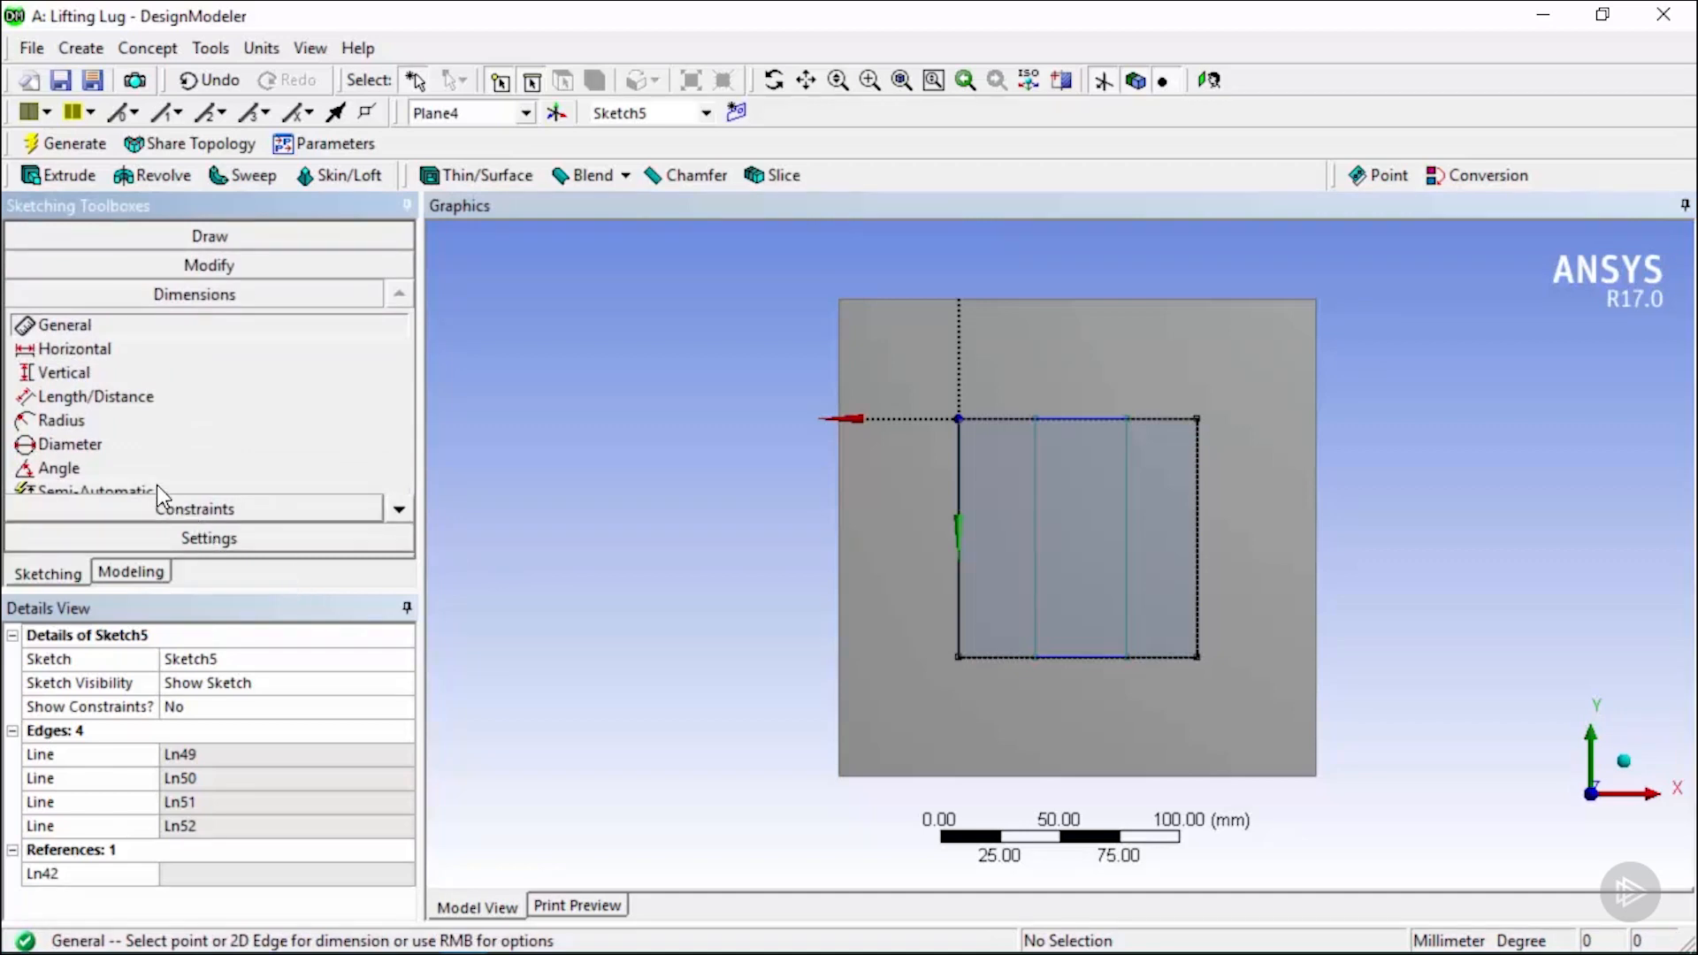
{"action": "left_click", "coordinate": [397, 507]}
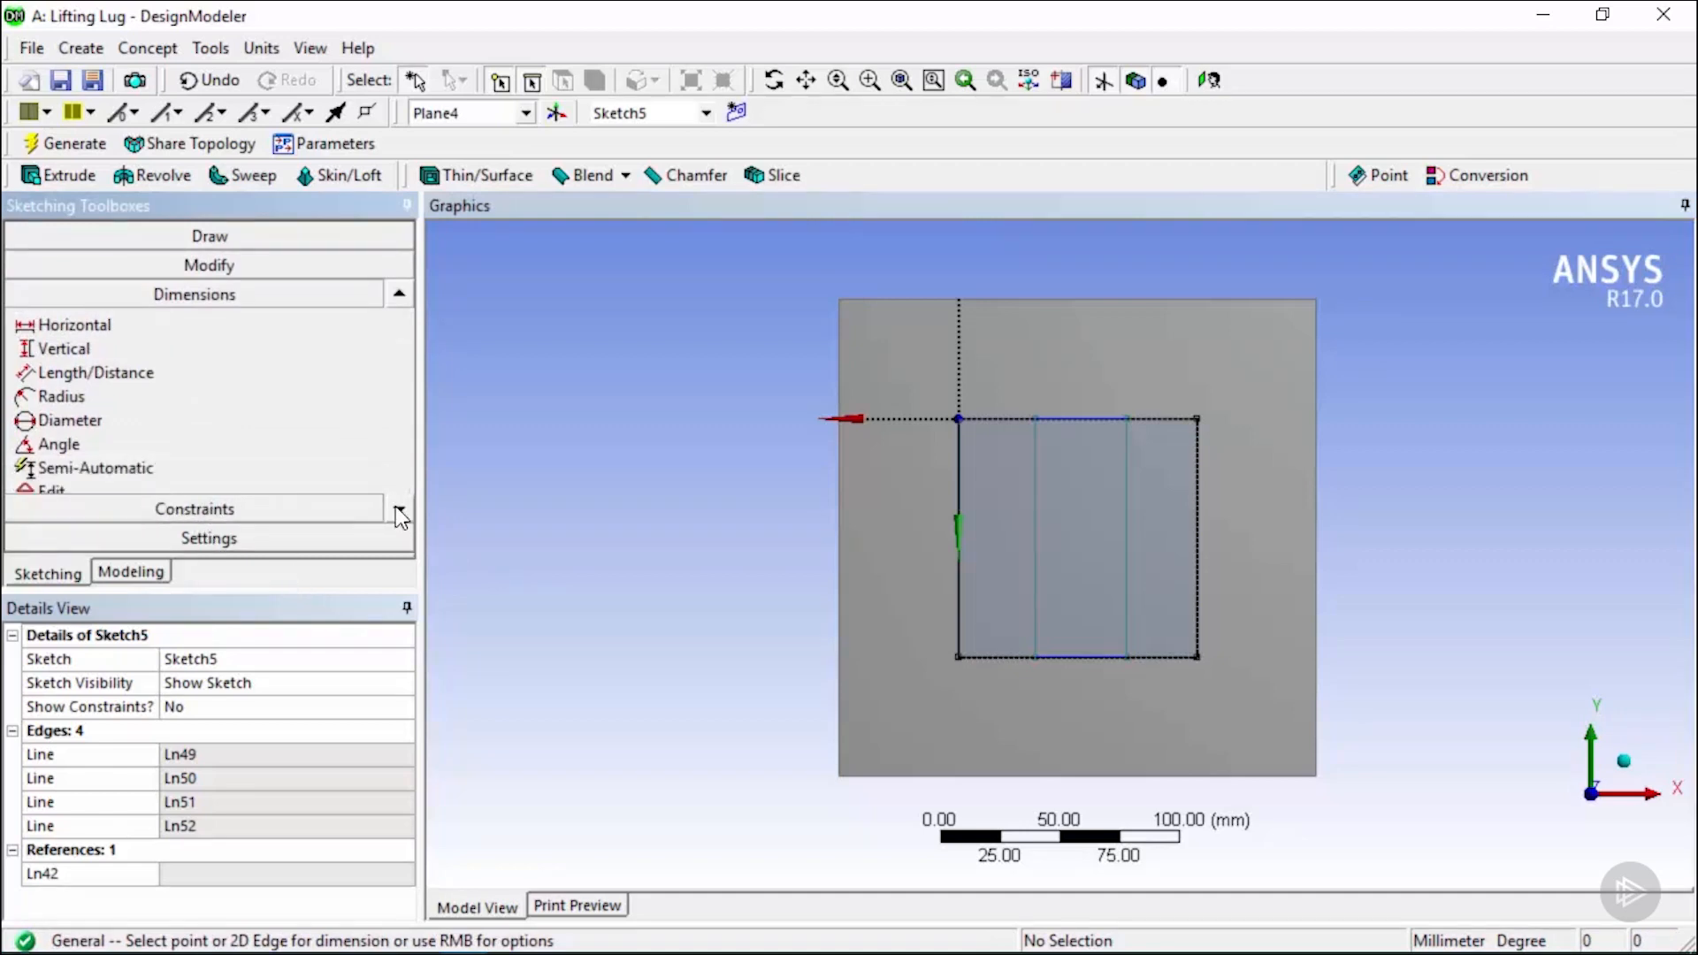
{"action": "left_click", "coordinate": [163, 467]}
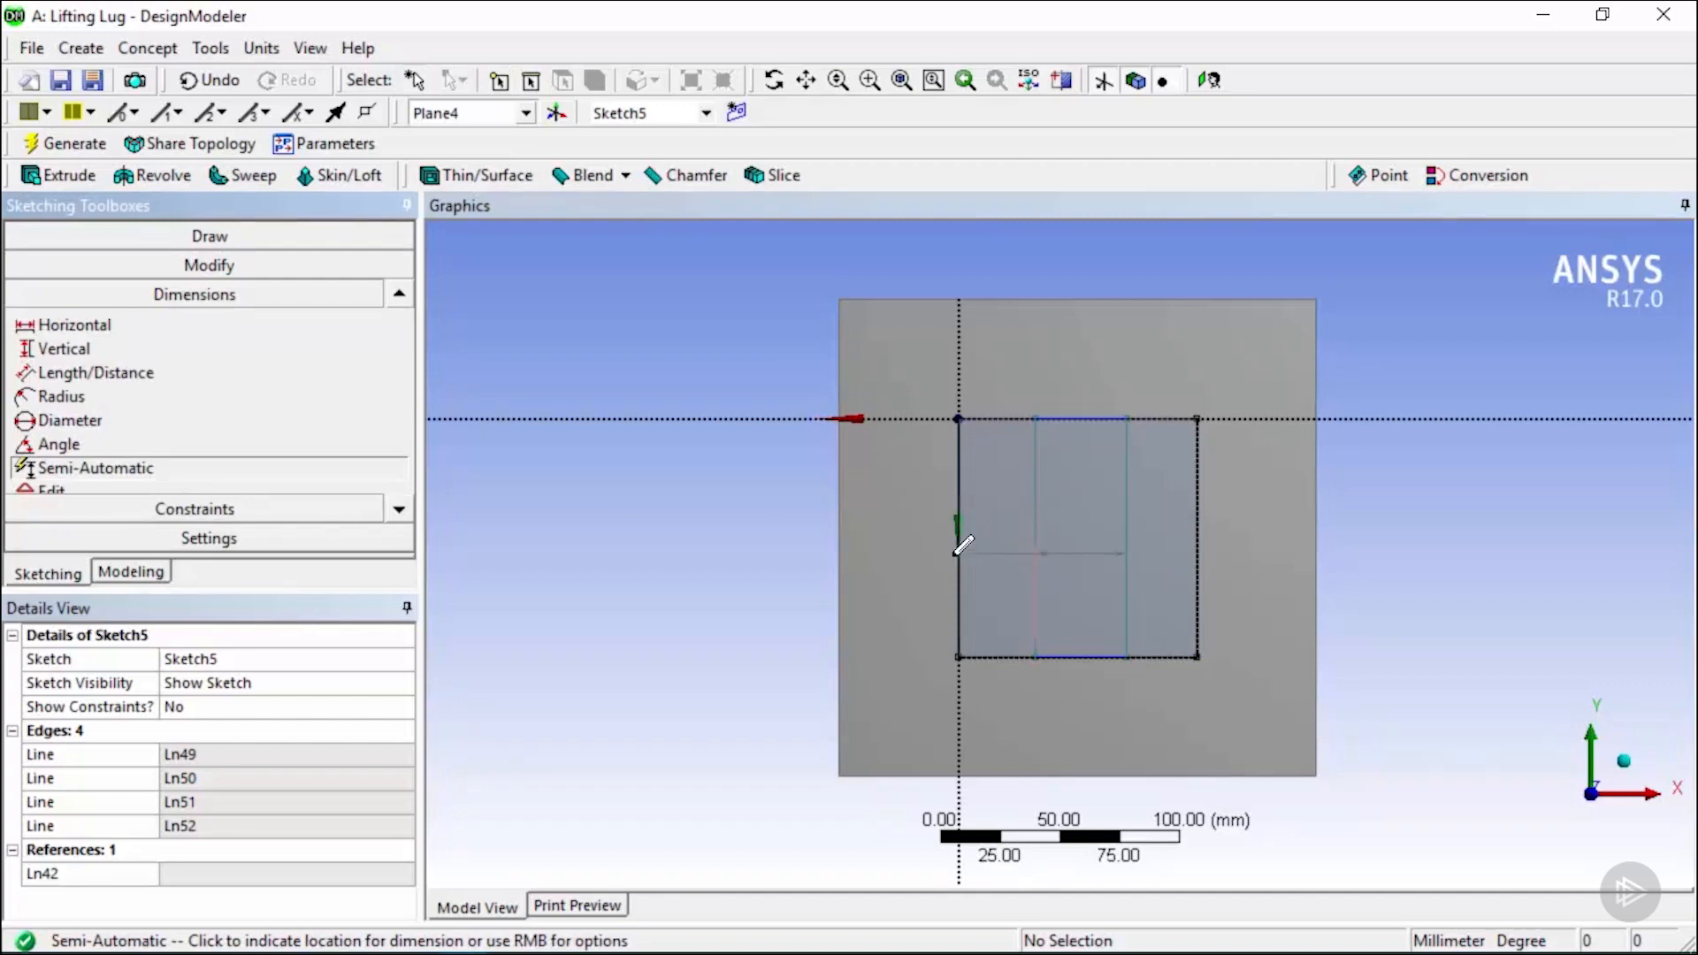
{"action": "left_click", "coordinate": [1105, 536]}
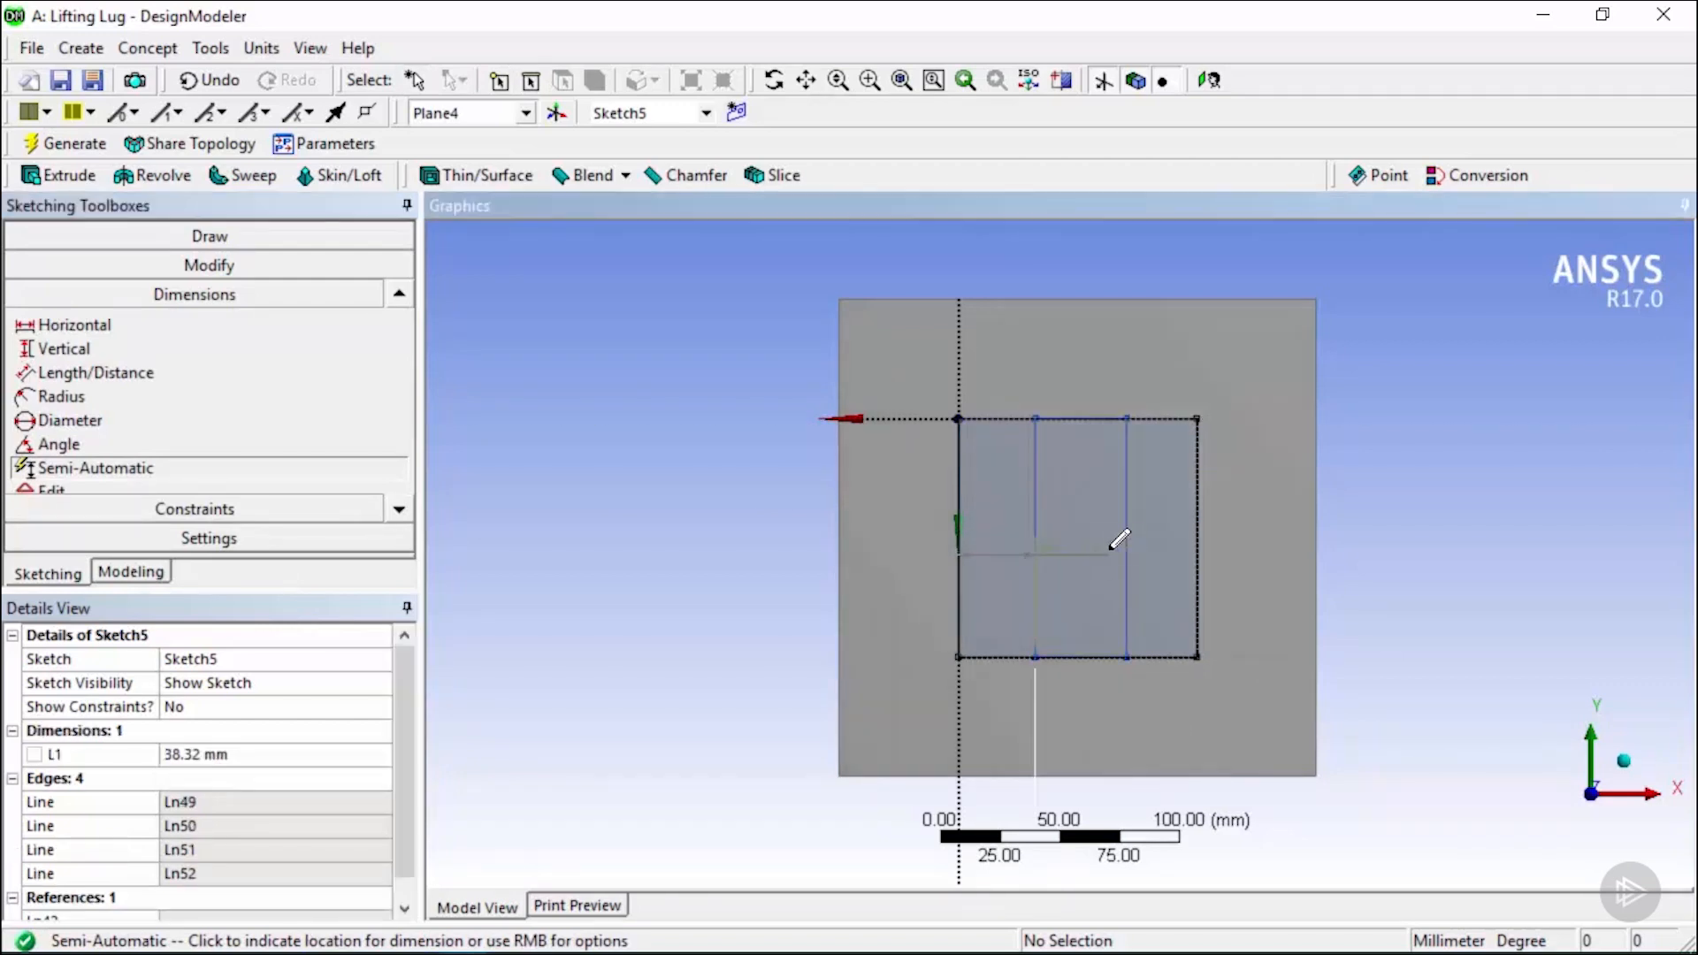
{"action": "left_click", "coordinate": [995, 471]}
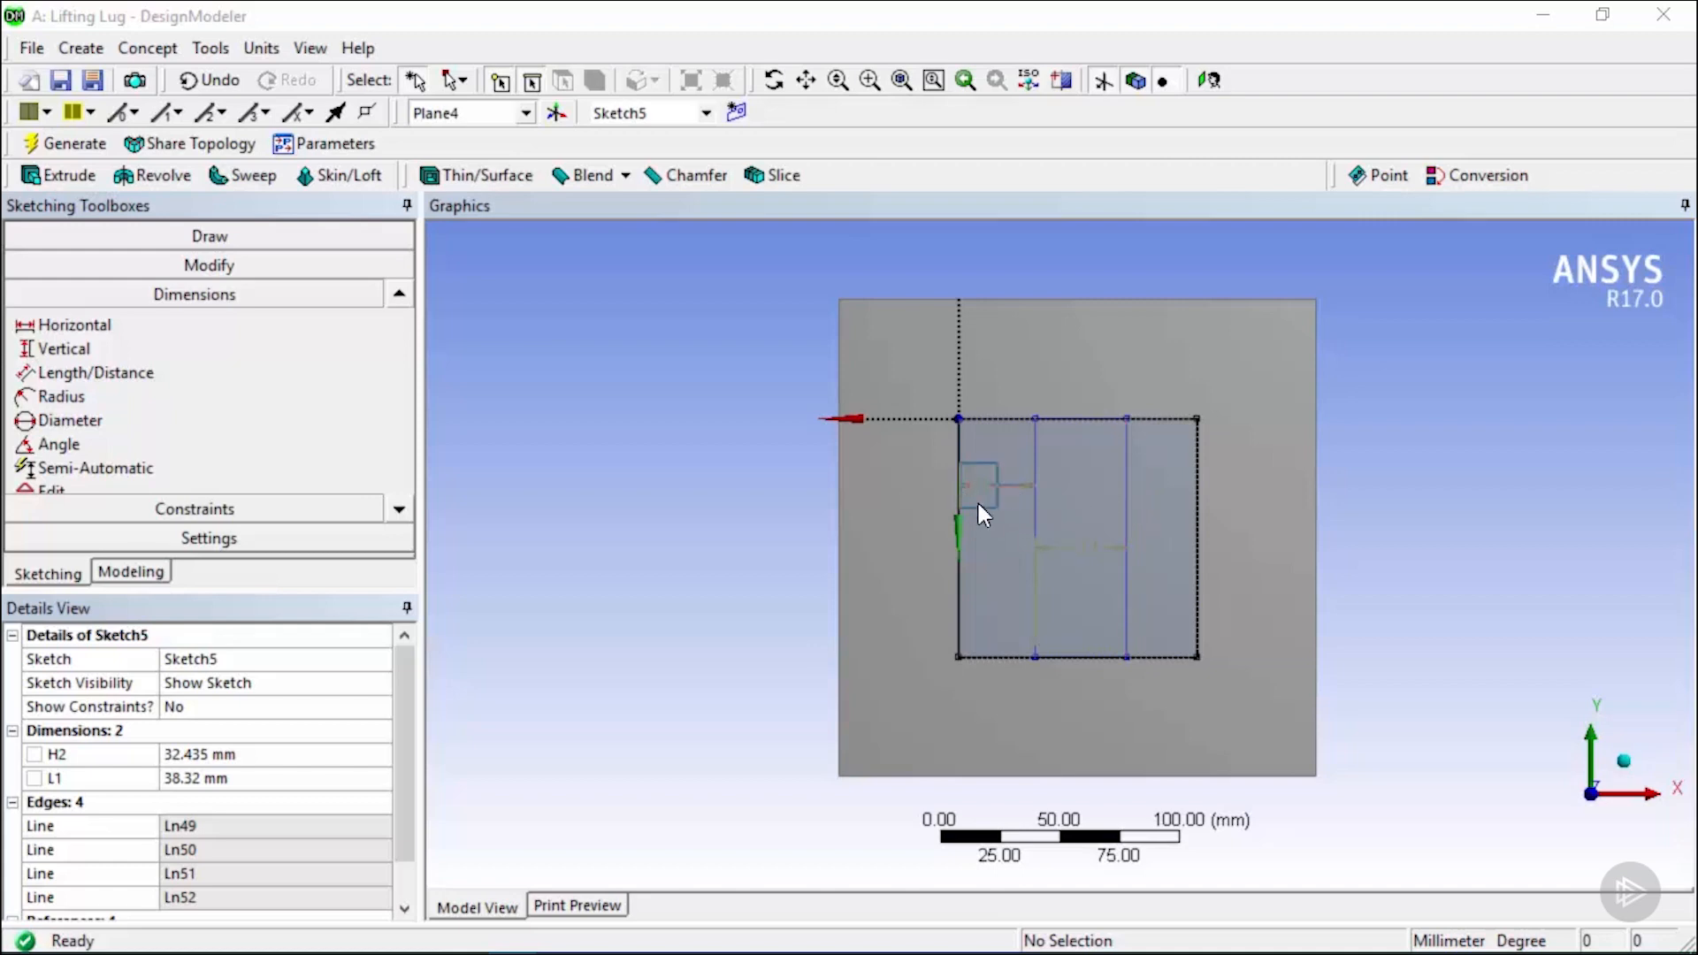
Set the rectangle's horizontal offset (H2) to 42.5 mm and its width (L1) to 15 mm.
{"action": "left_click", "coordinate": [237, 754]}
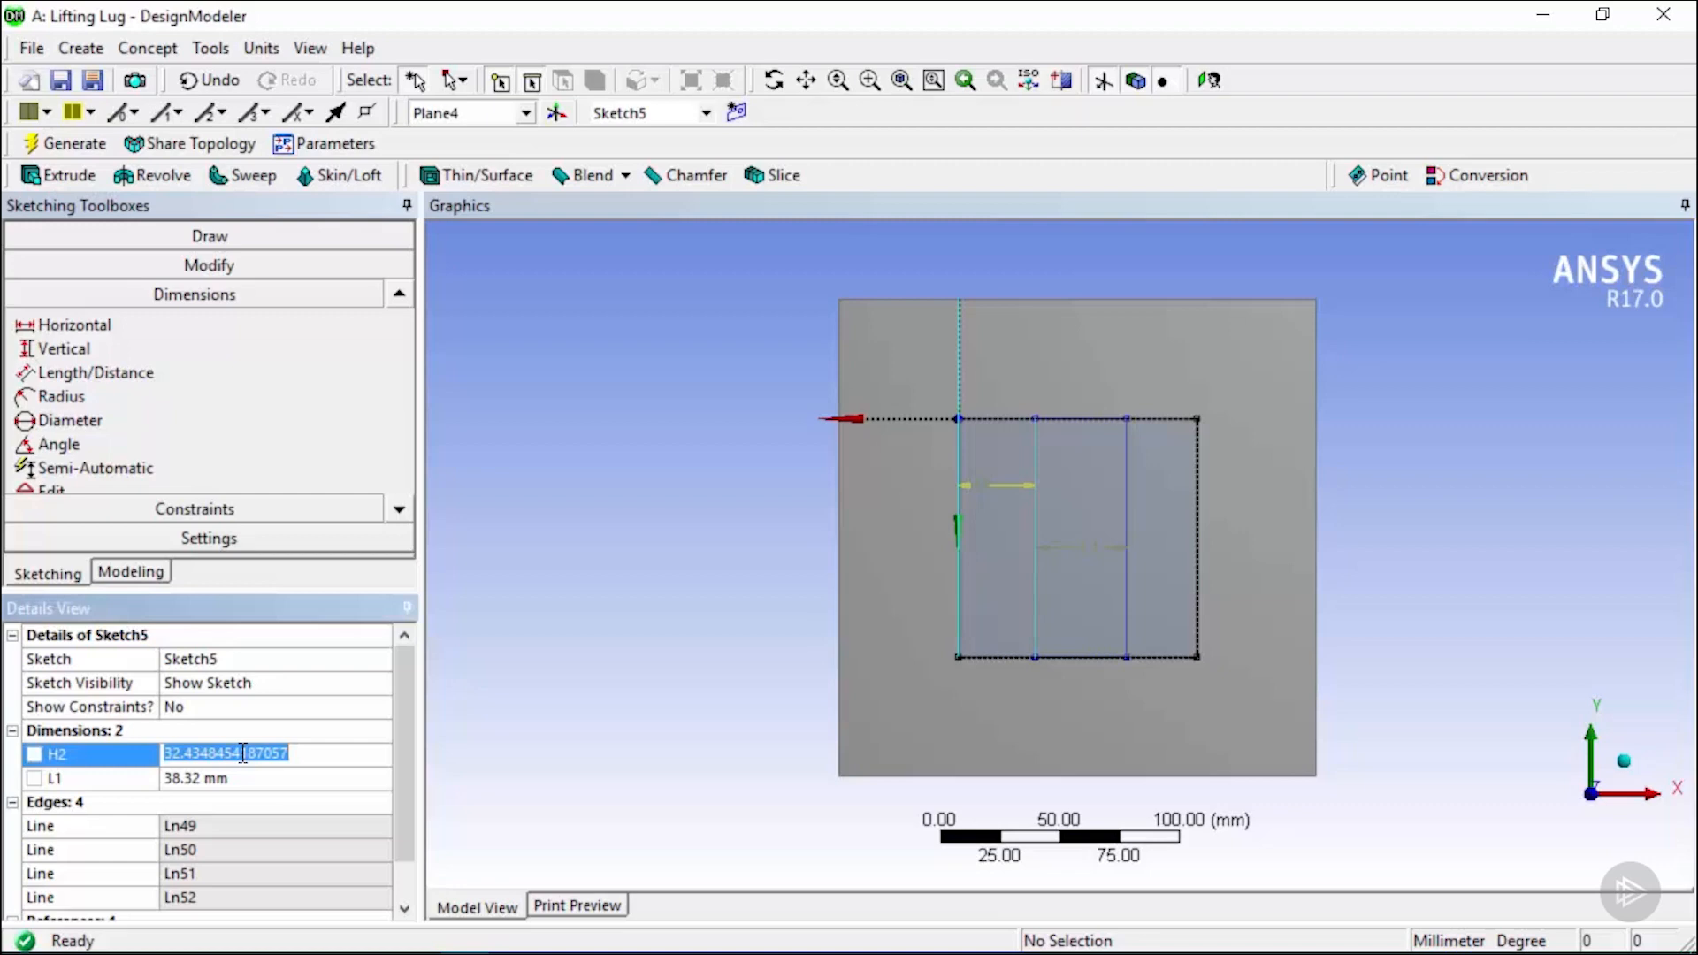
{"action": "type", "text": "42.5"}
{"action": "key", "text": "Return"}
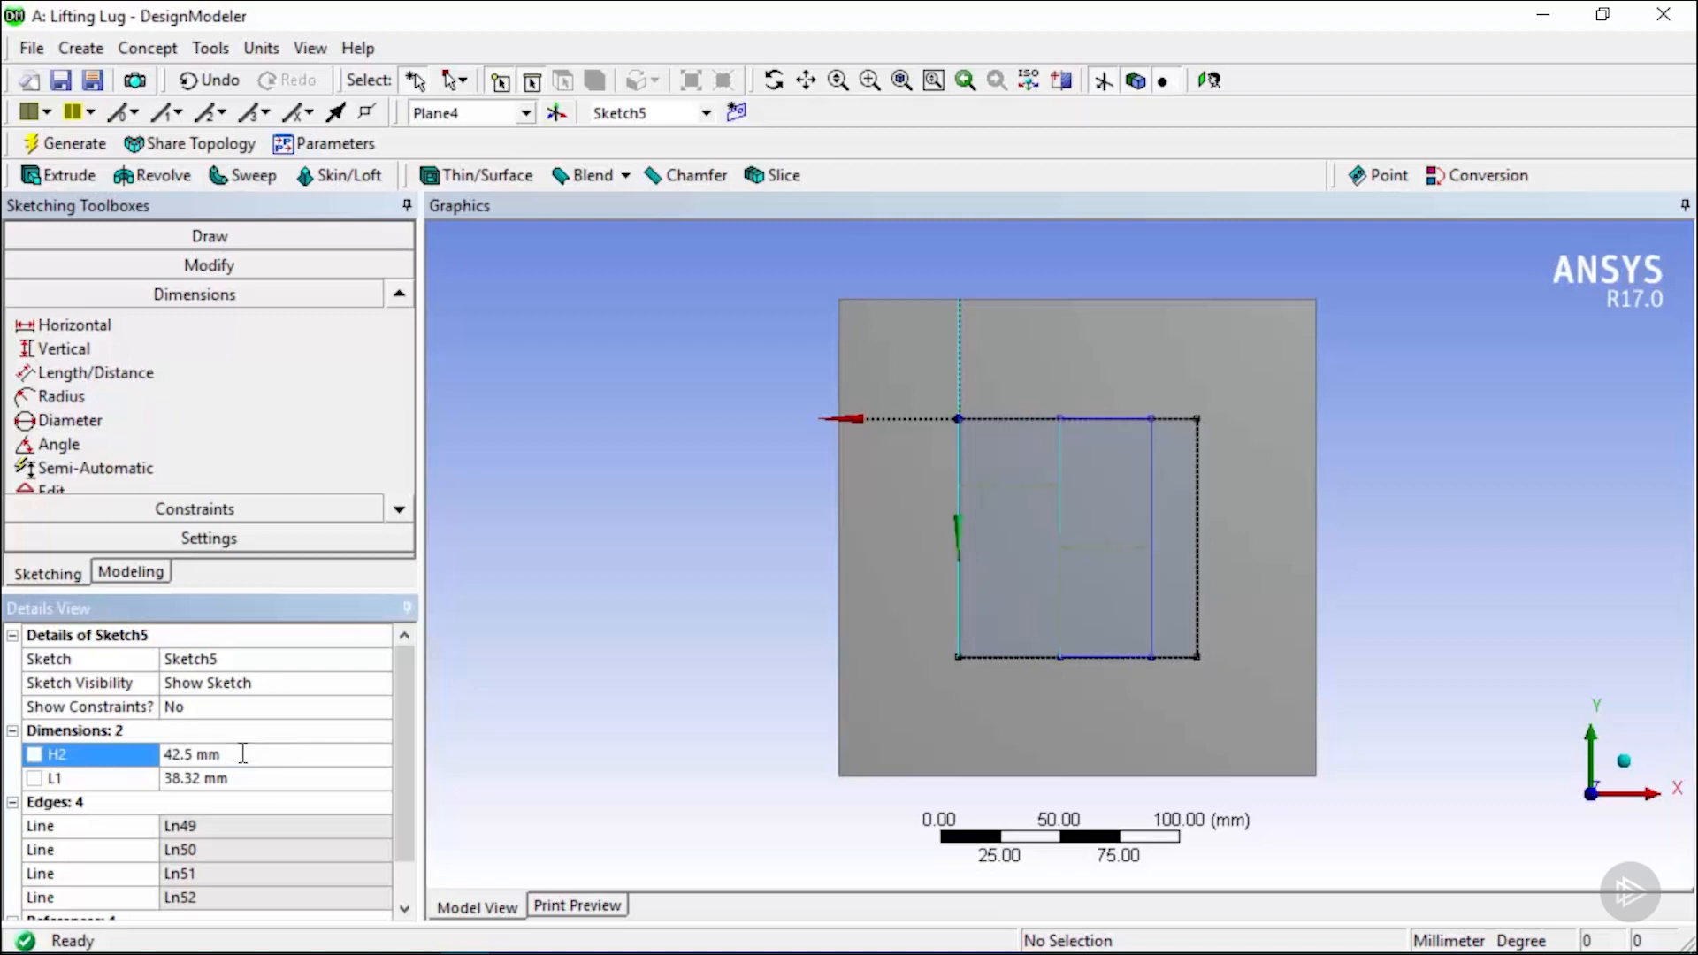
{"action": "left_click", "coordinate": [208, 778]}
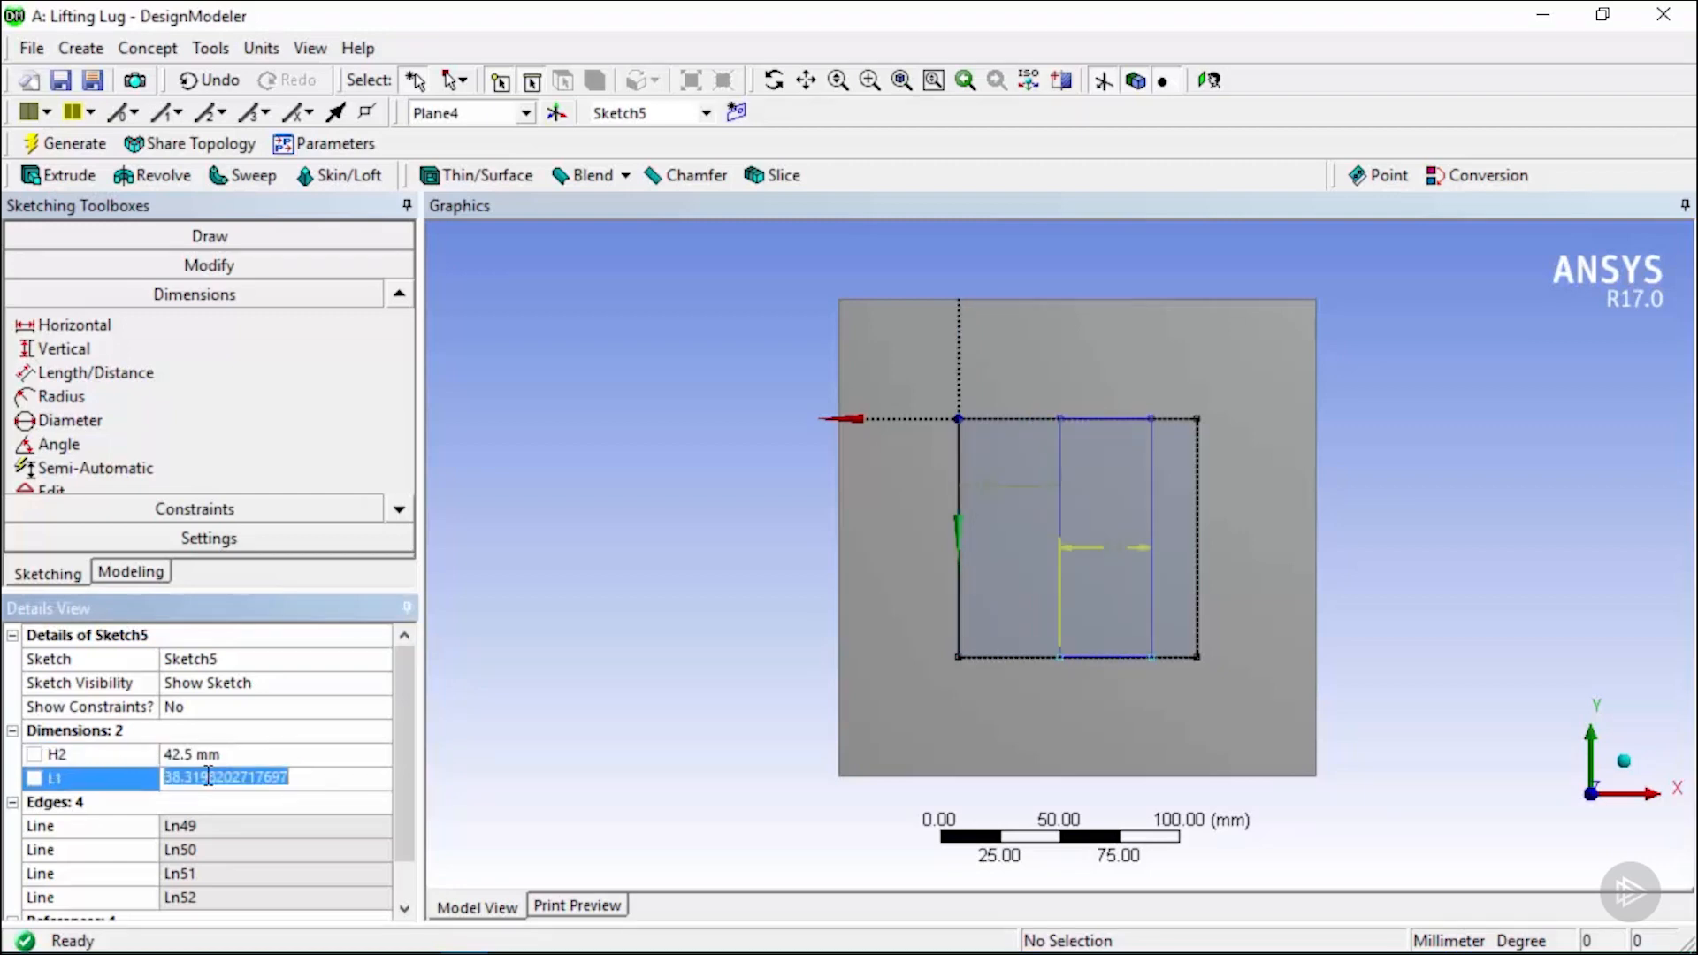
{"action": "type", "text": "4"}
{"action": "type", "text": "15"}
{"action": "key", "text": "Return"}
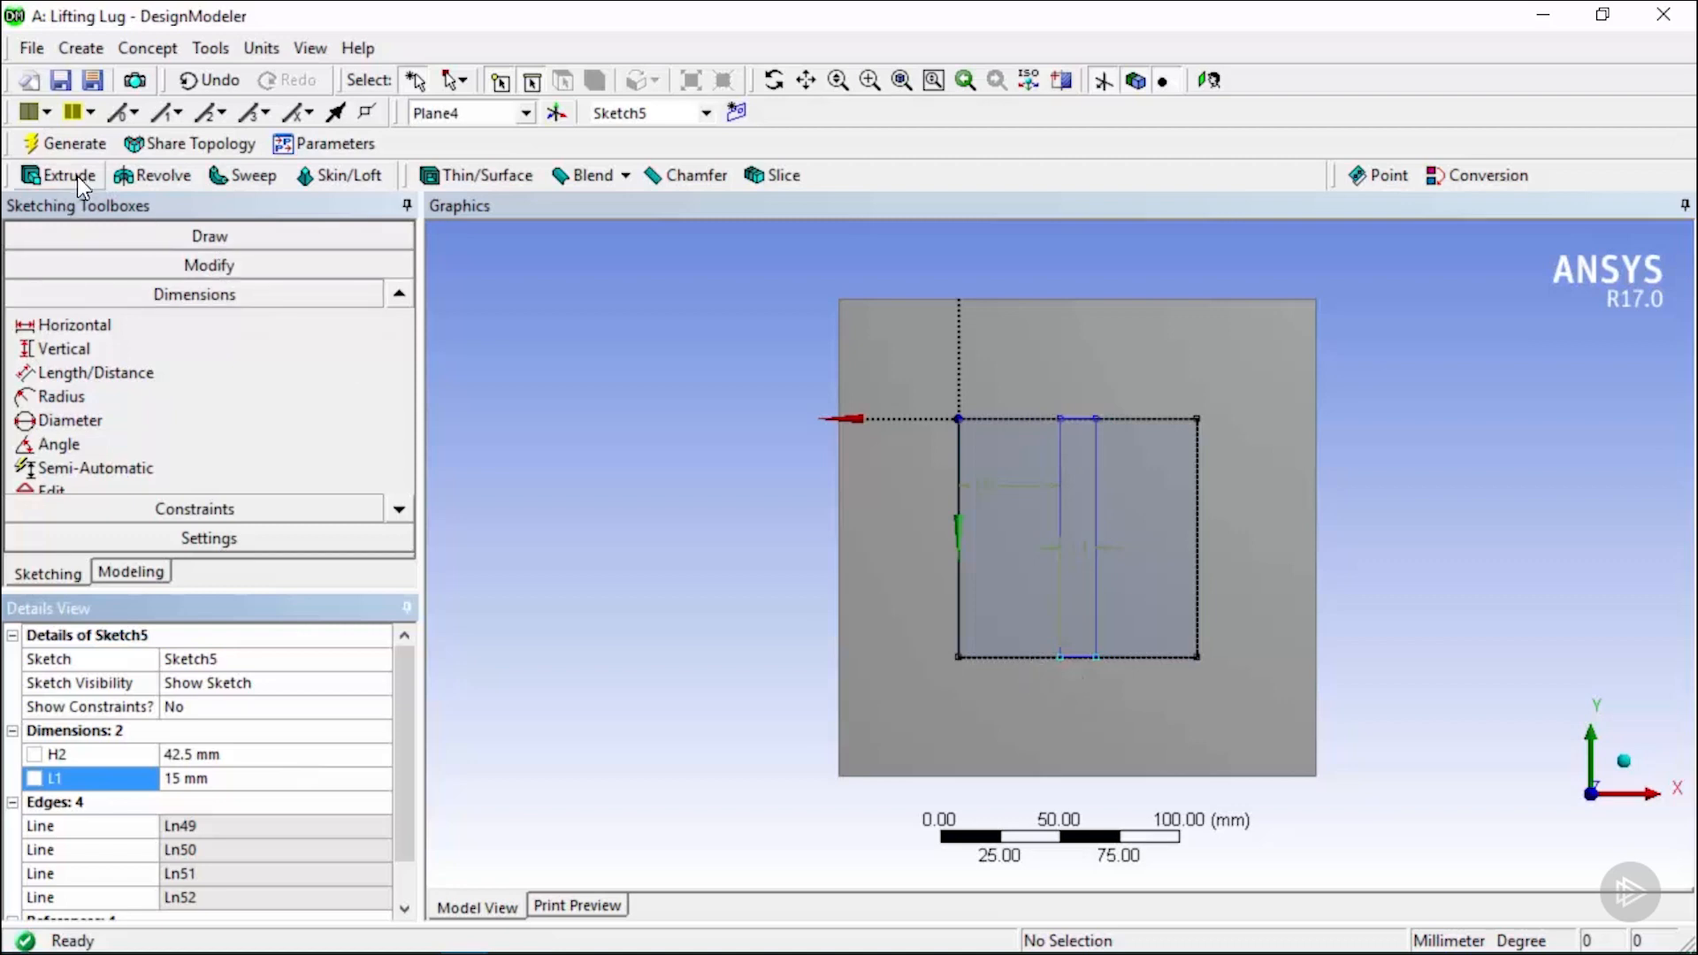
Extrude Sketch5 with Add Material to a fixed depth of 100 mm in the normal direction, generate it, and select the resulting solid body.
{"action": "left_click", "coordinate": [147, 570]}
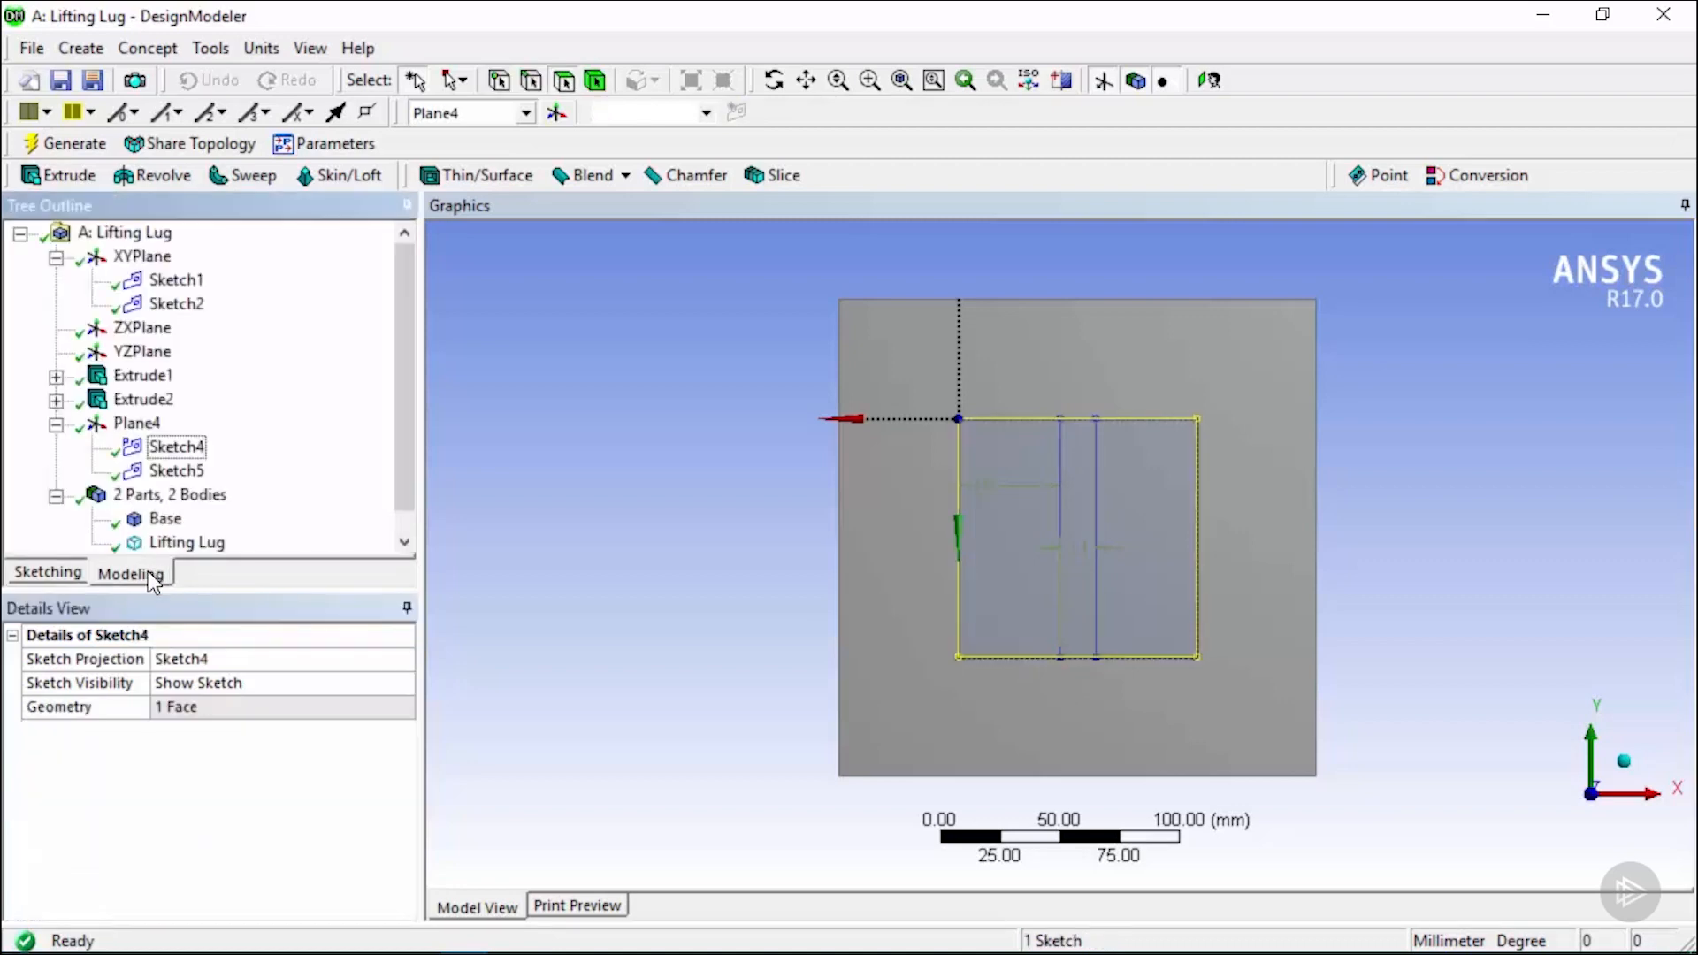
{"action": "left_click", "coordinate": [68, 174]}
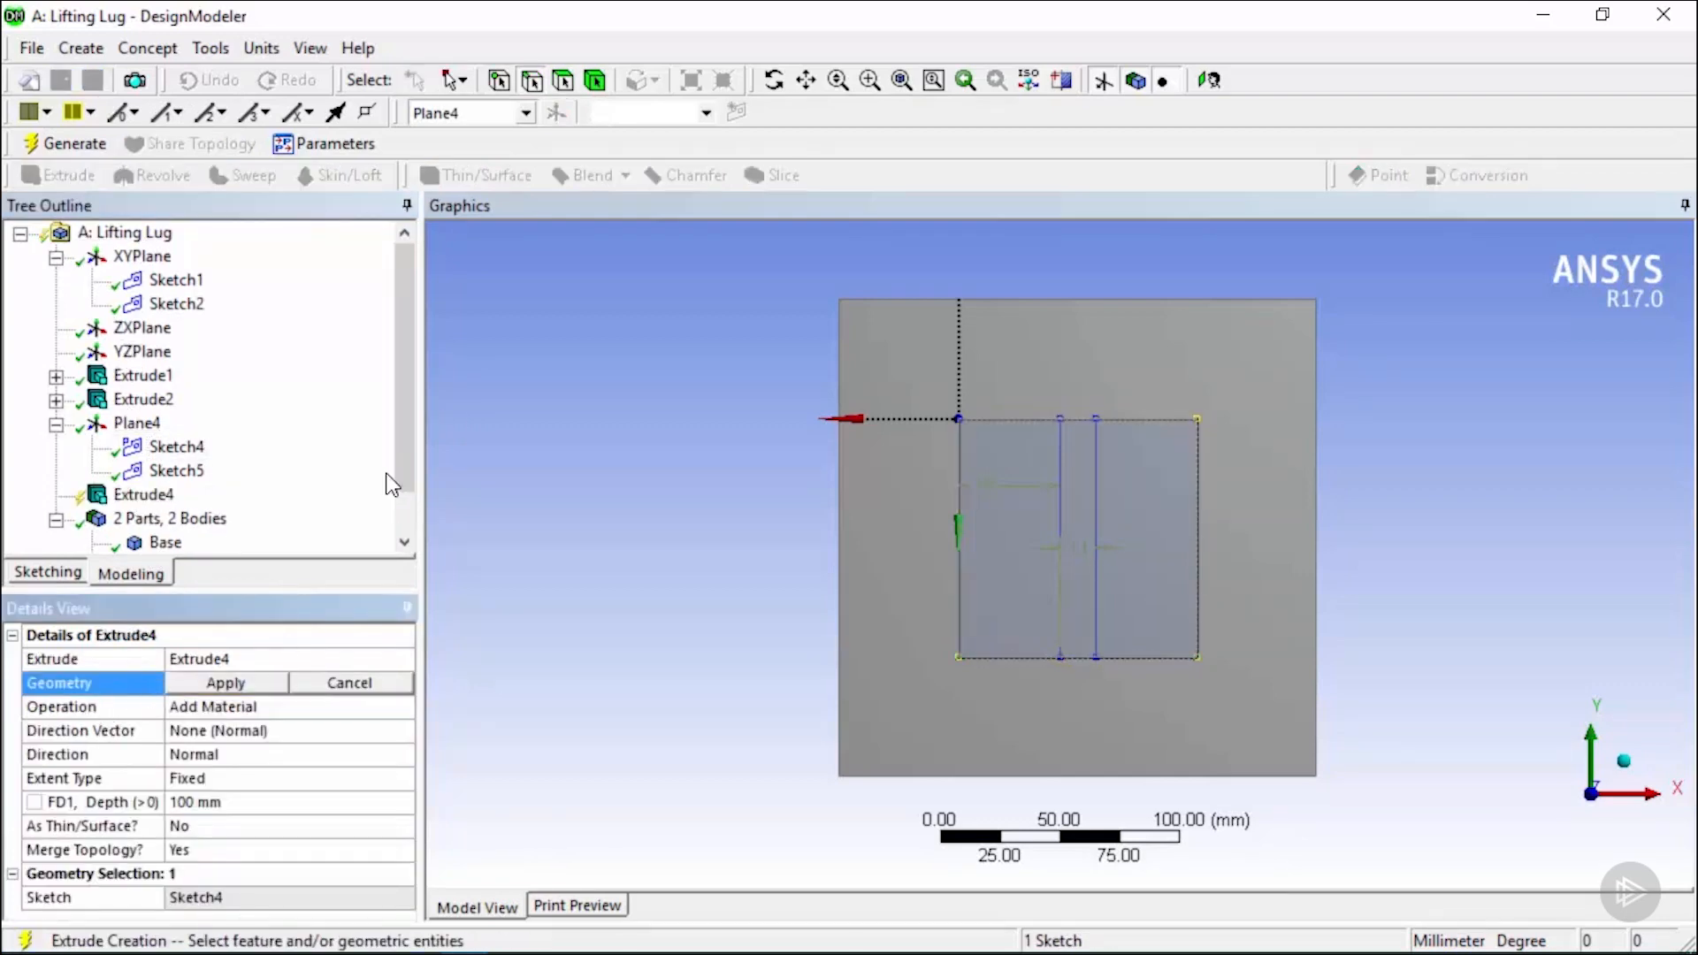
{"action": "left_click", "coordinate": [189, 473]}
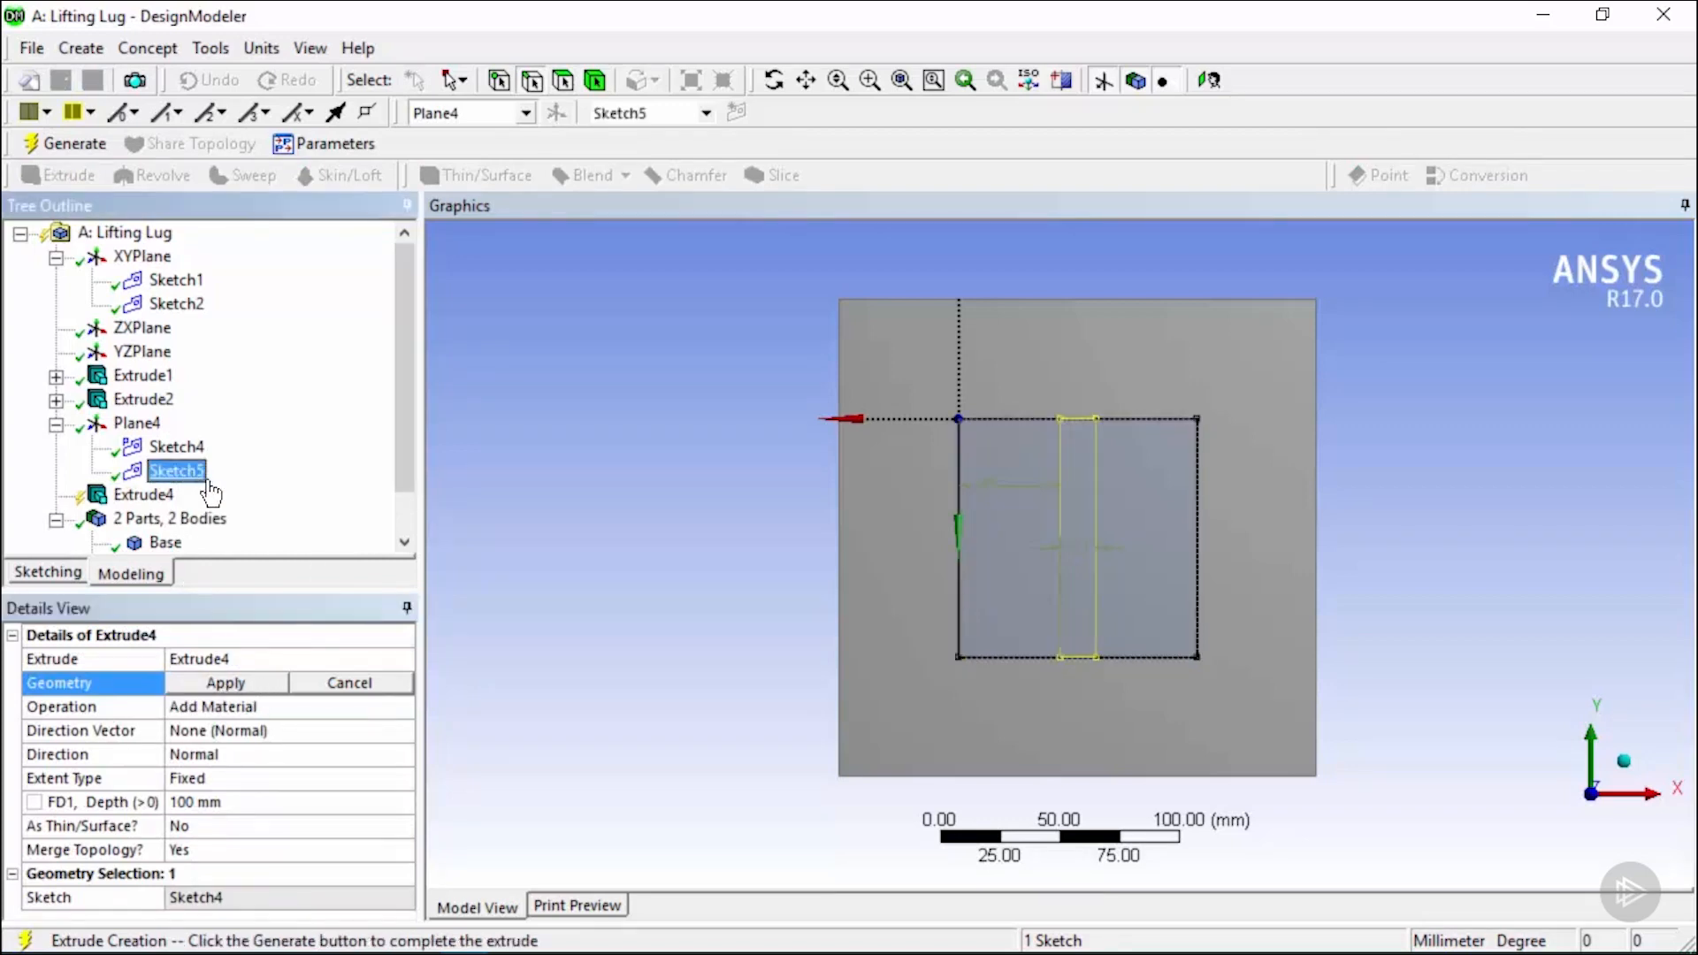
{"action": "left_click", "coordinate": [255, 682]}
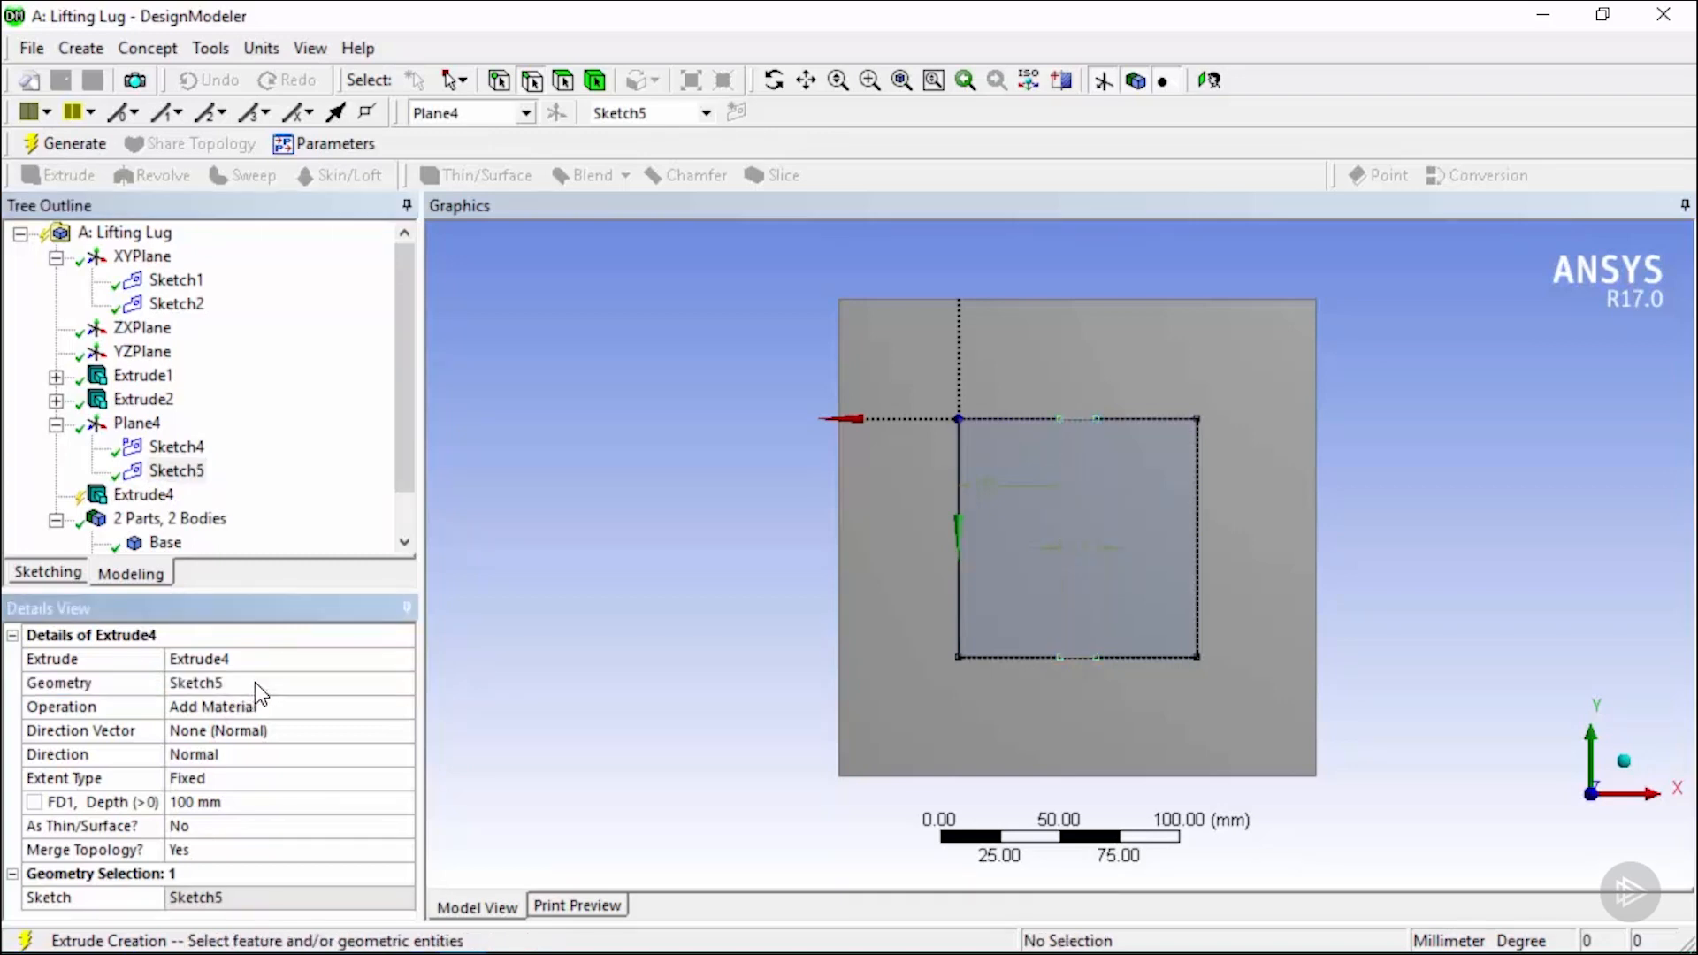
{"action": "left_click", "coordinate": [348, 708]}
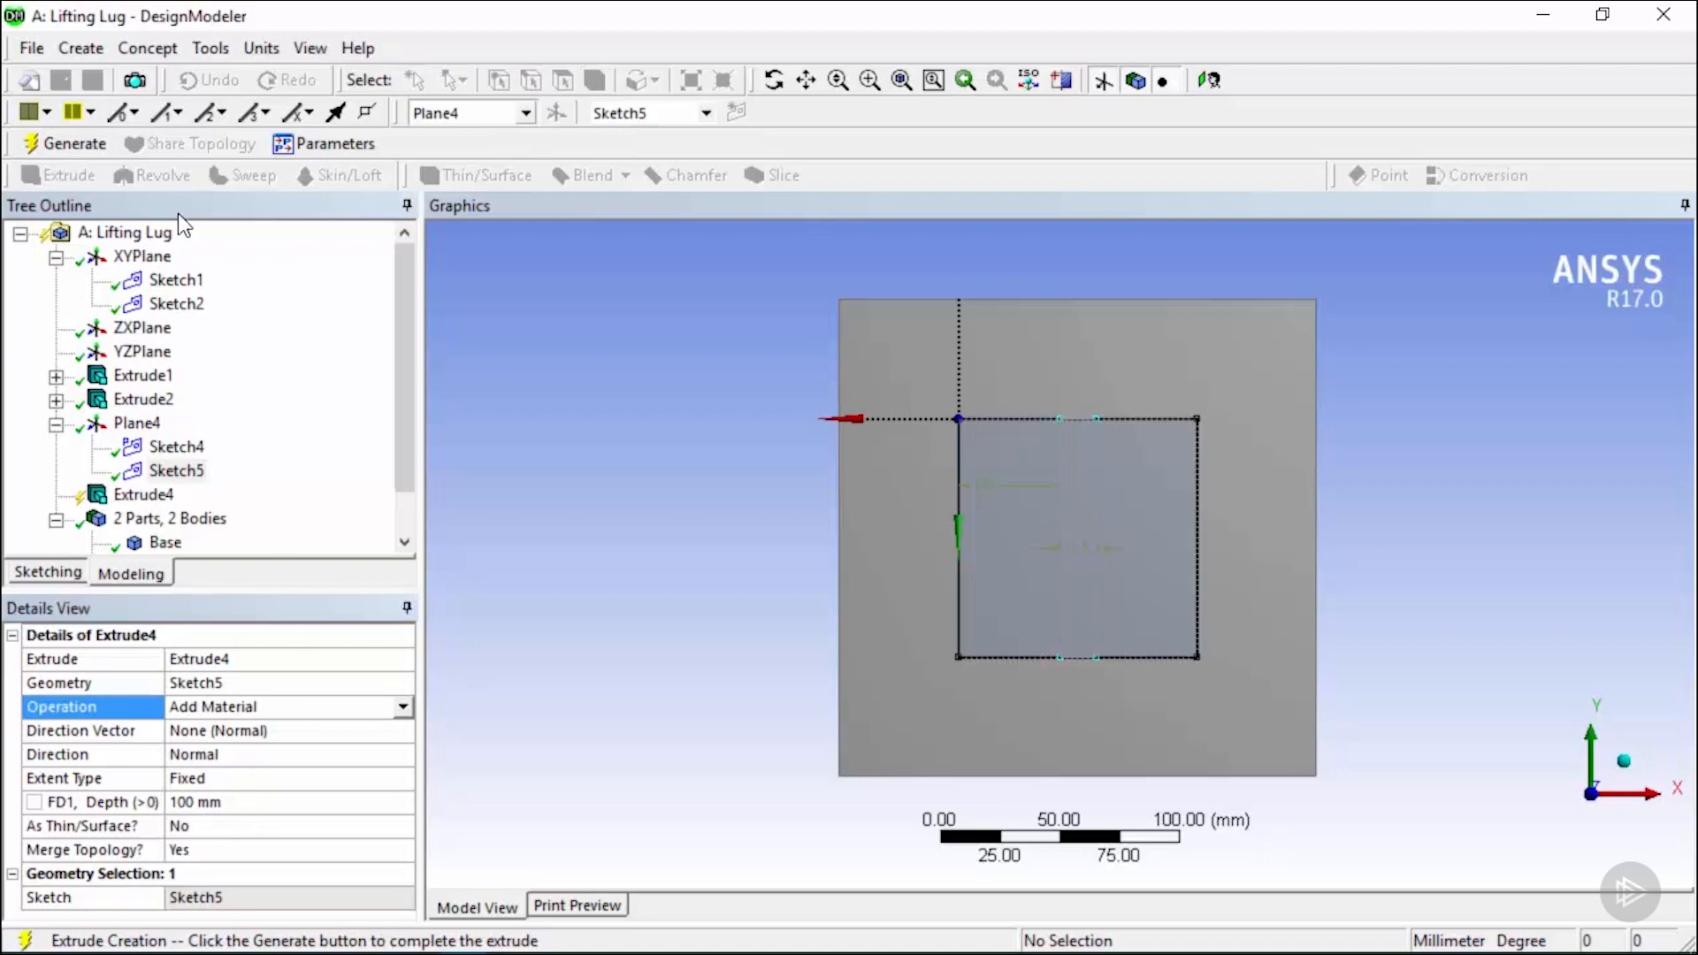
{"action": "left_click", "coordinate": [92, 150]}
{"action": "middle_click_drag", "start_coordinate": [1270, 754], "coordinate": [1383, 607]}
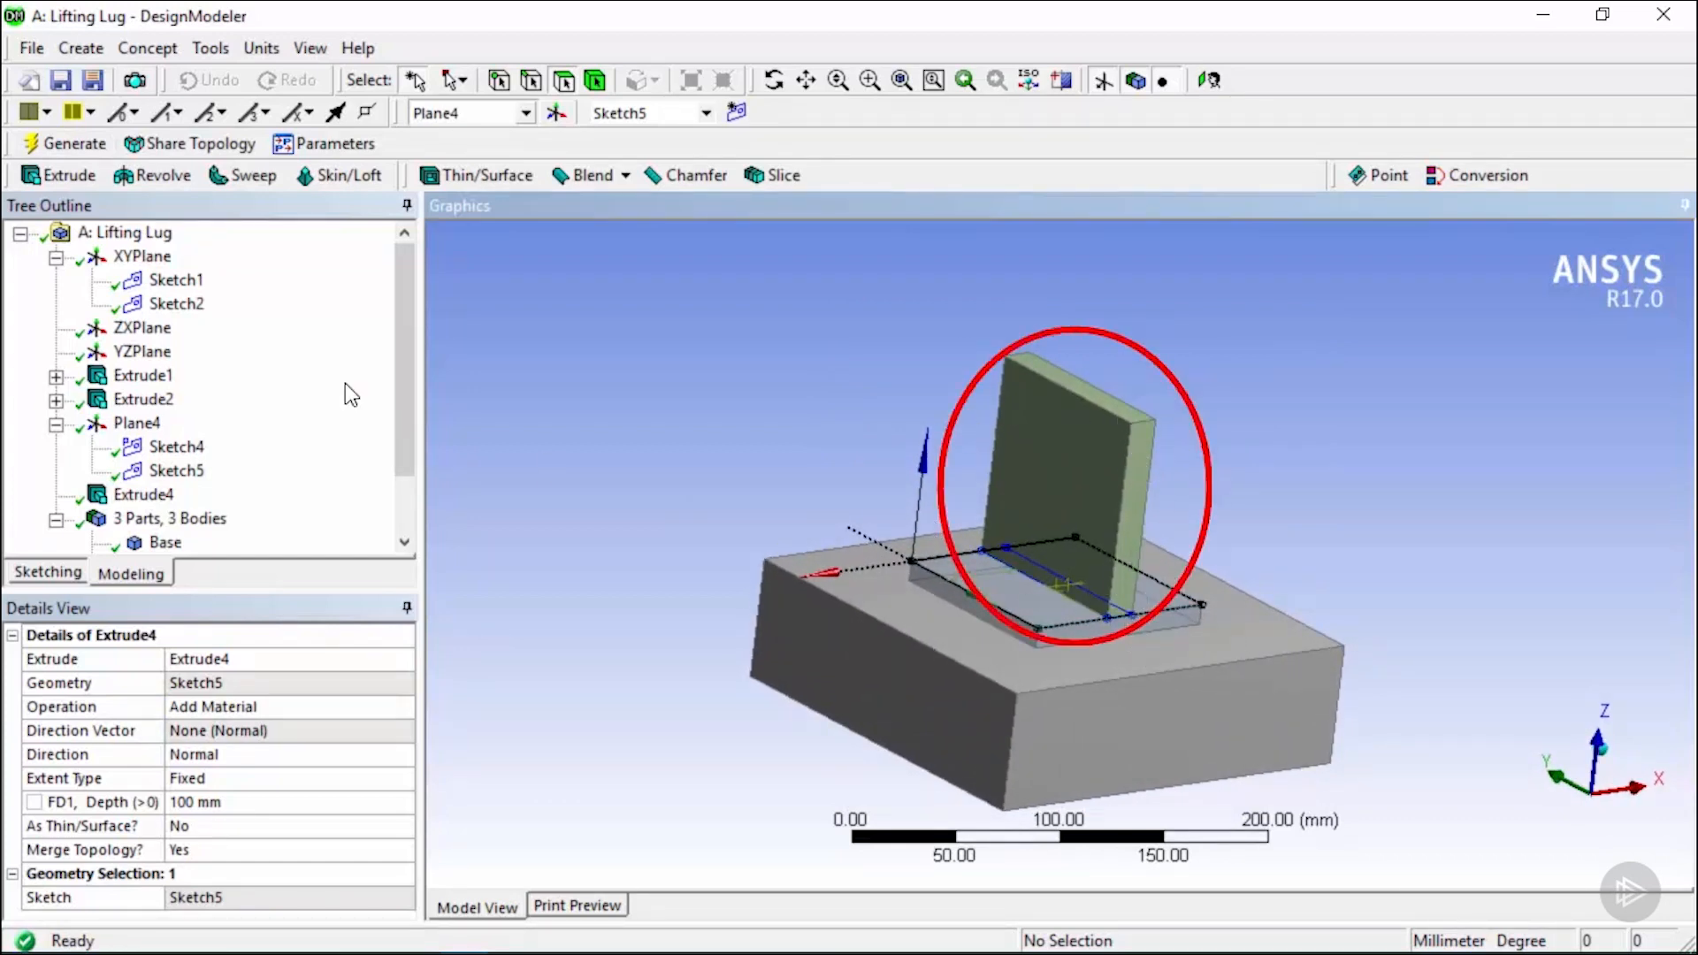
{"action": "left_click_drag", "start_coordinate": [411, 403], "coordinate": [419, 448]}
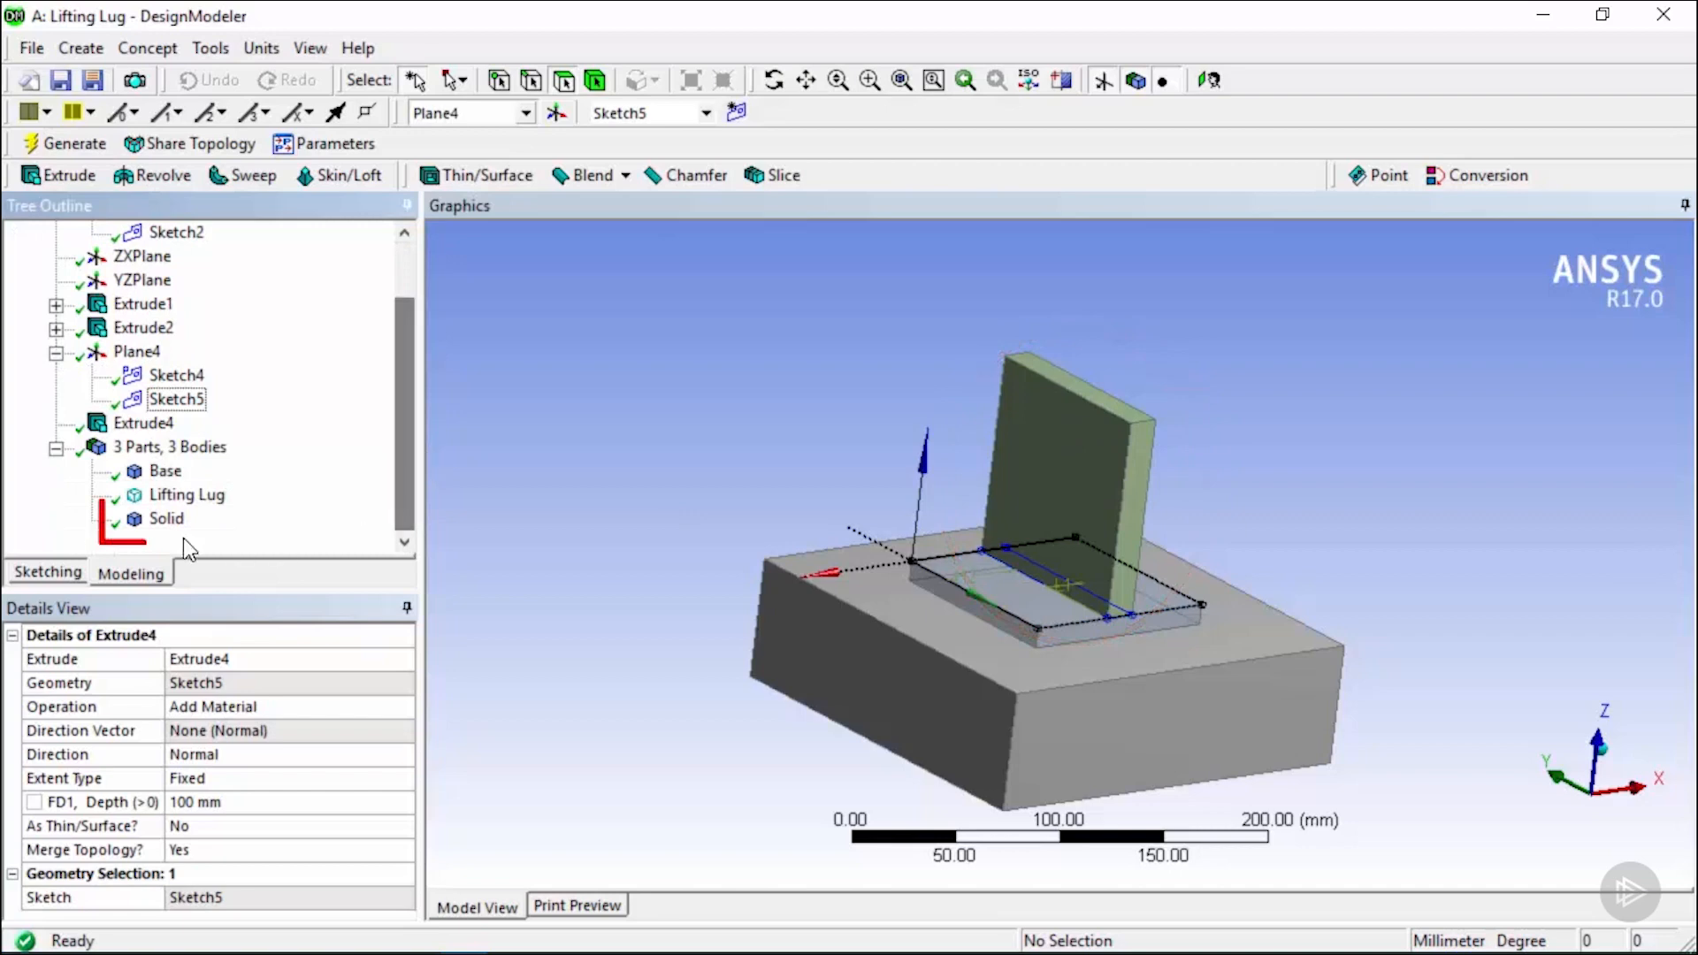
{"action": "left_click", "coordinate": [167, 519]}
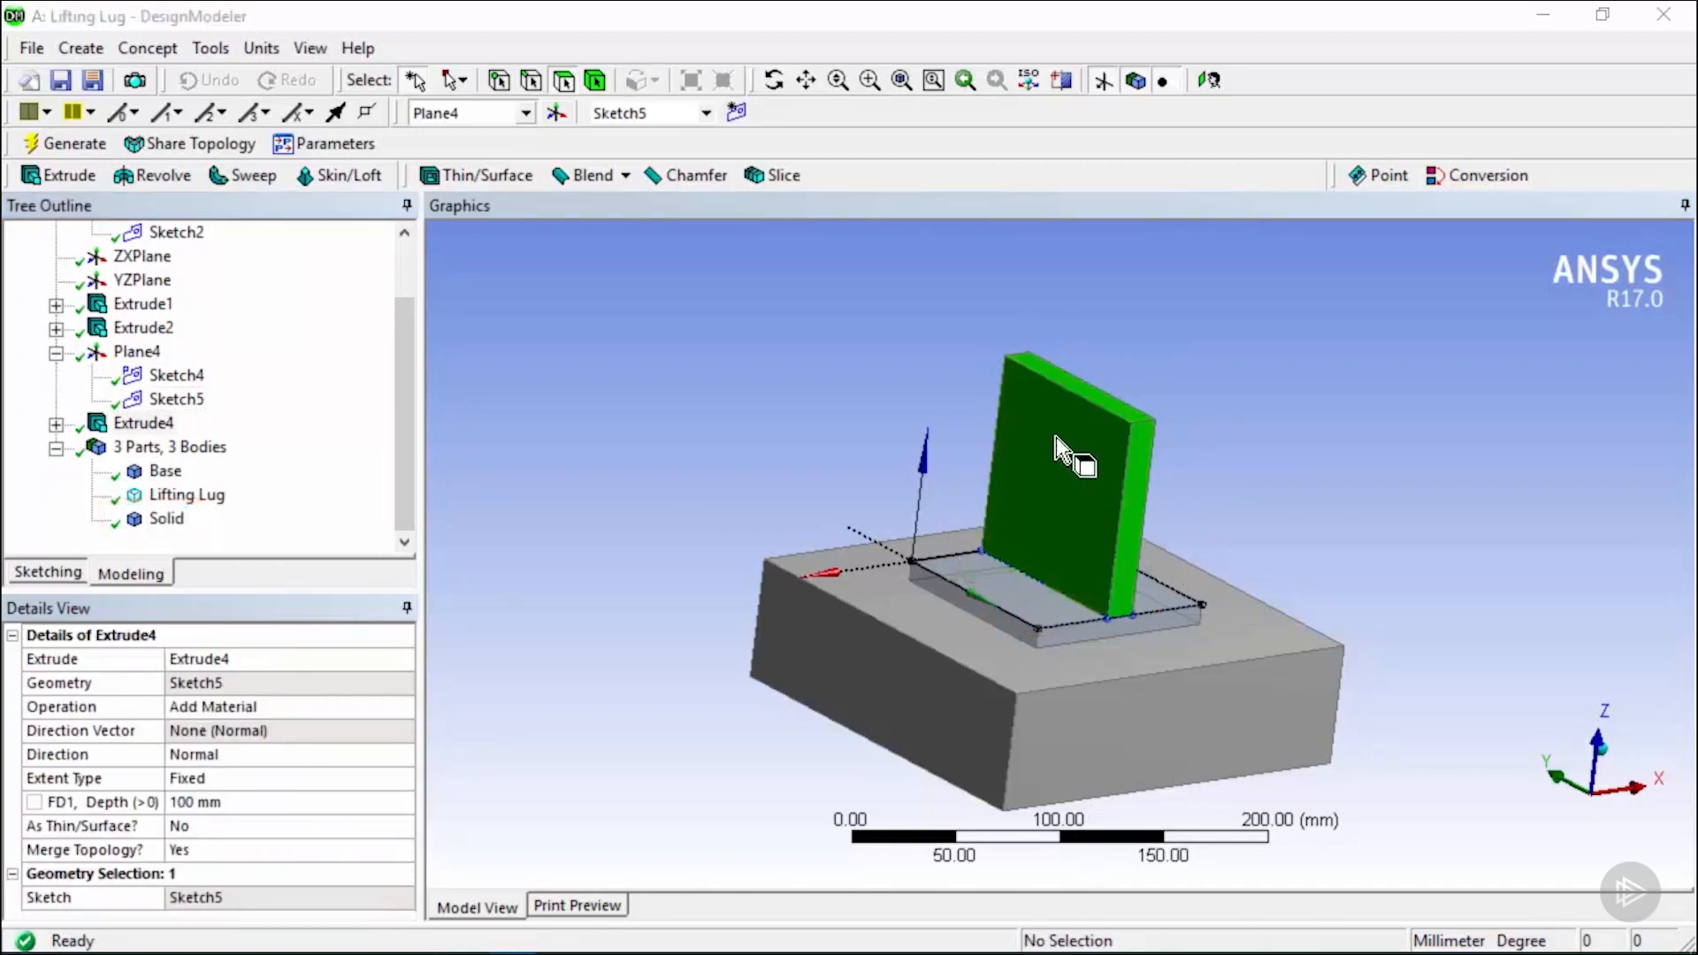
Round the upright plate's two short top edges with a fixed-radius blend of 50 mm and generate it.
{"action": "left_click", "coordinate": [602, 177]}
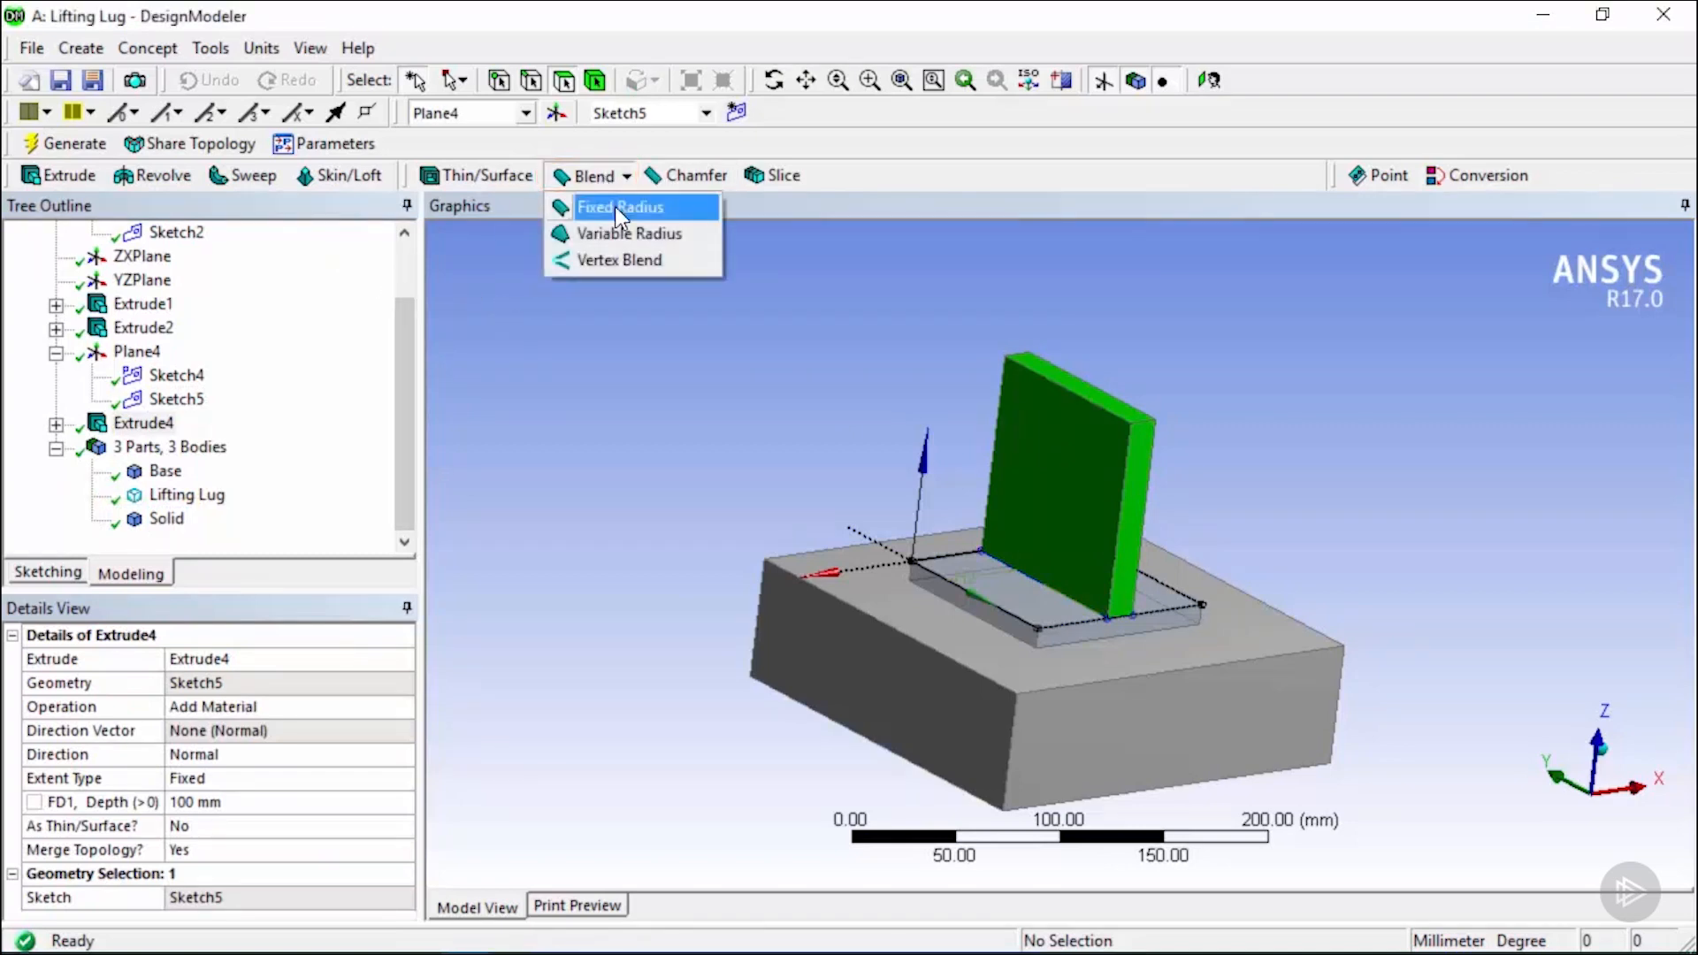
{"action": "left_click", "coordinate": [617, 212]}
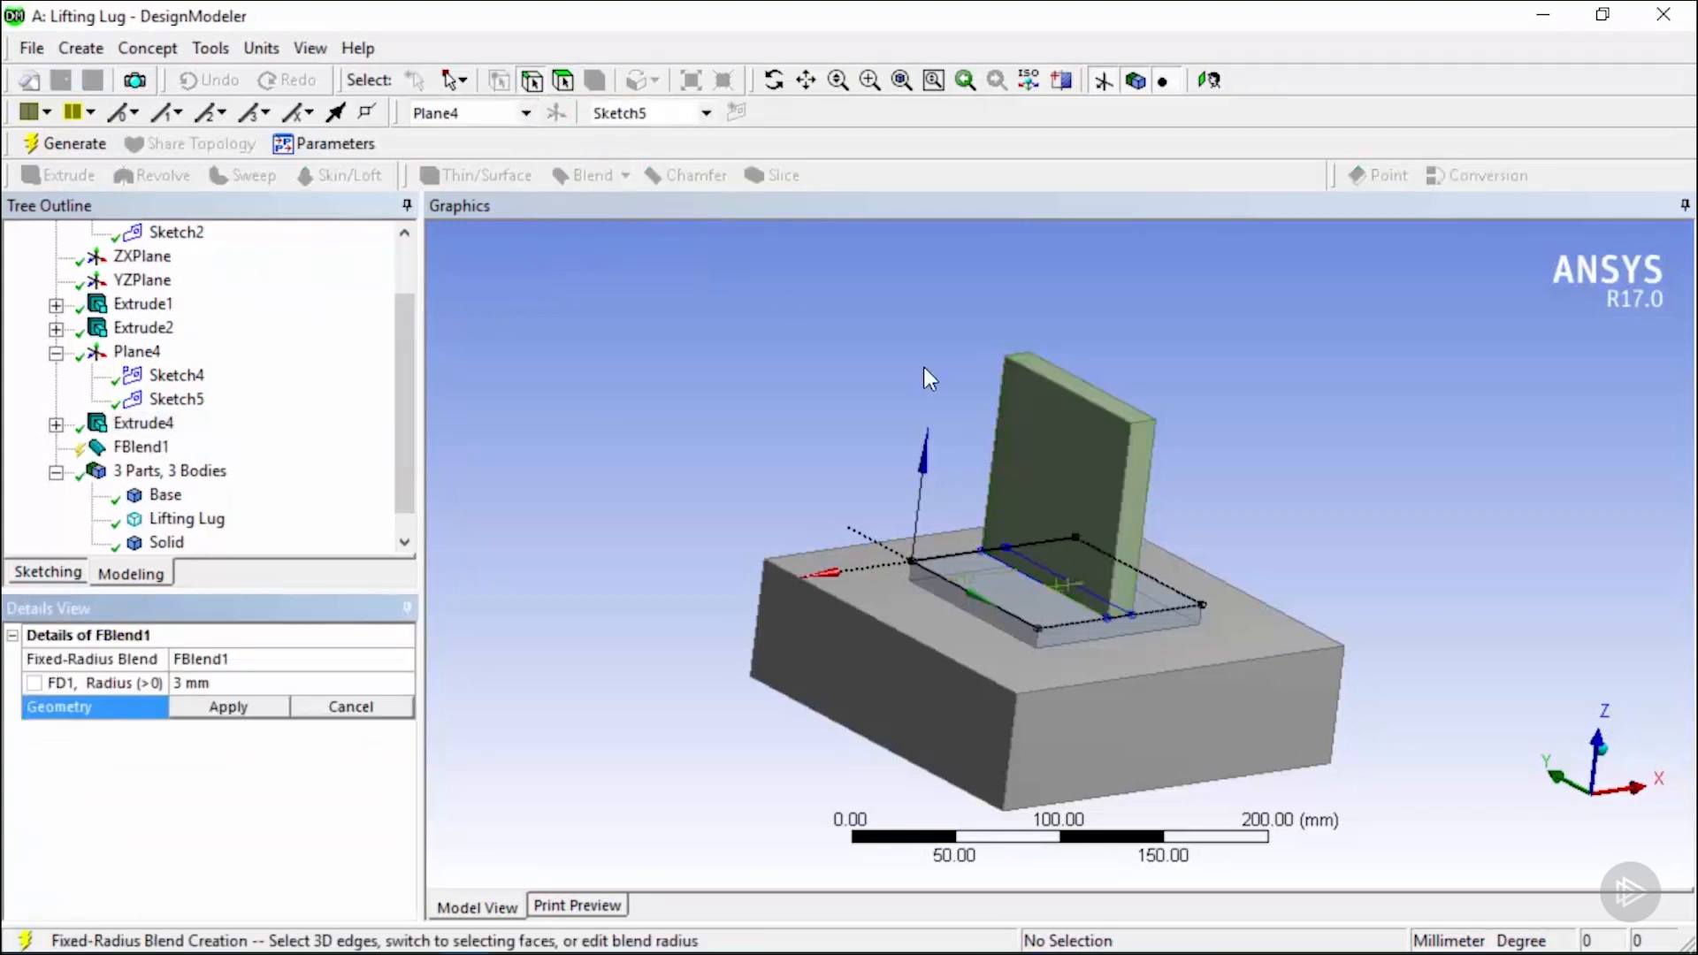
{"action": "left_click", "coordinate": [1150, 432]}
{"action": "middle_click_drag", "start_coordinate": [1198, 455], "coordinate": [1263, 491]}
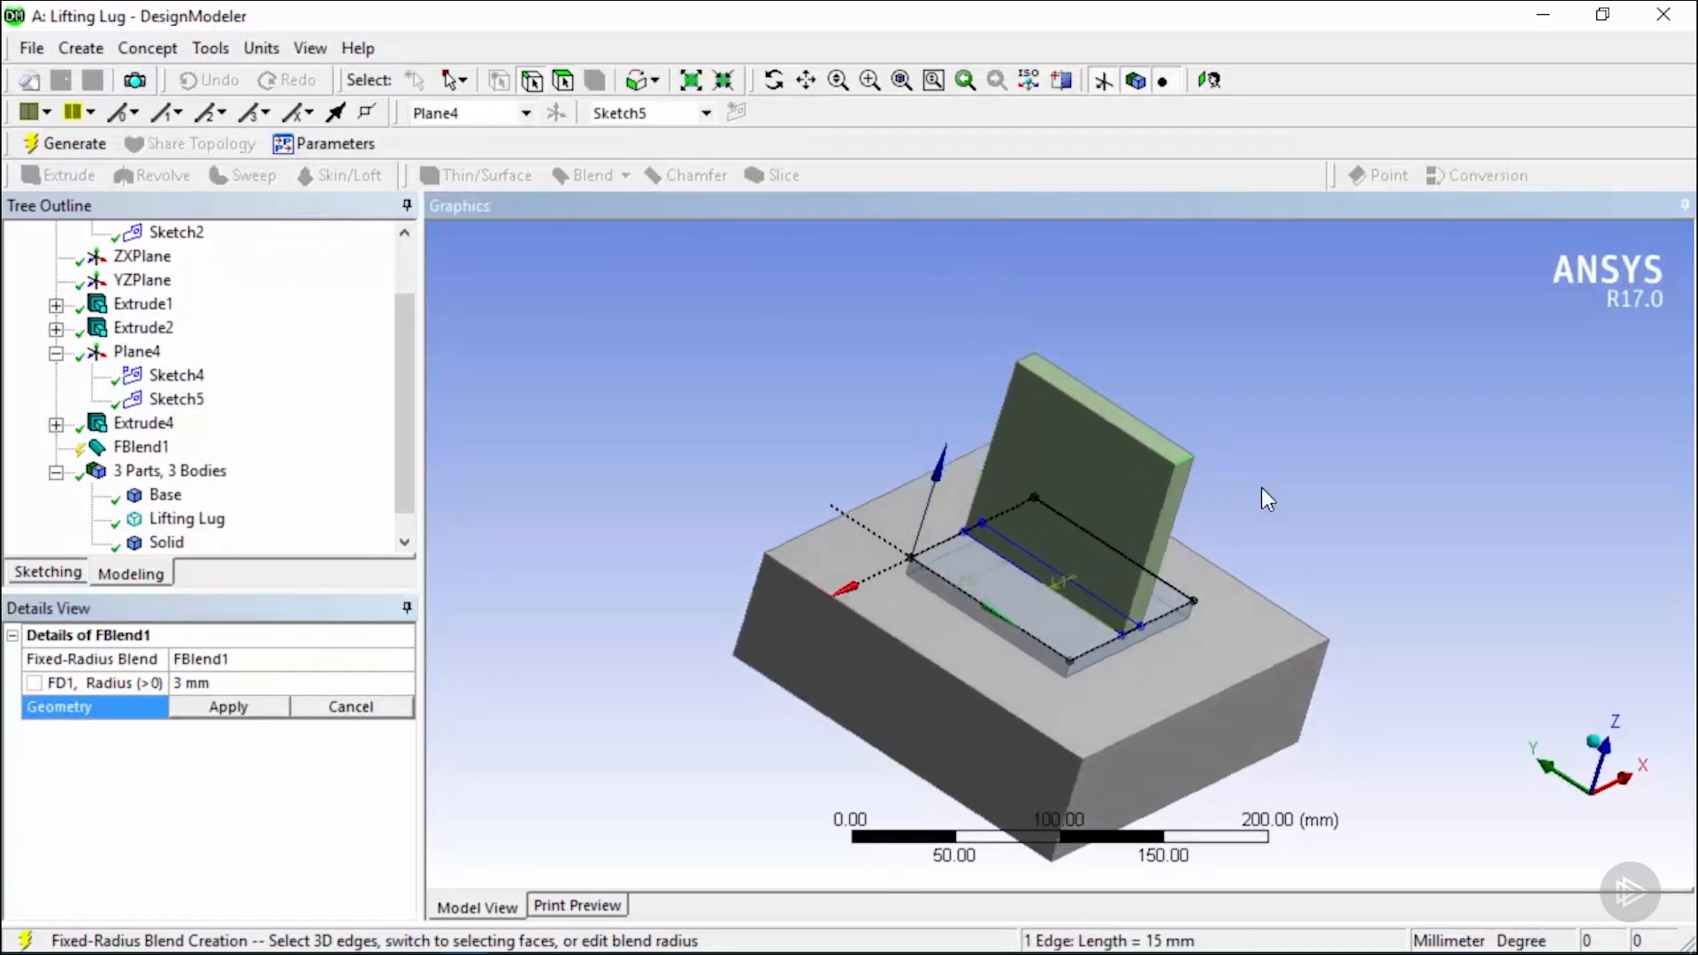
{"action": "left_click", "coordinate": [1030, 361], "text": "ctrl"}
{"action": "left_click", "coordinate": [244, 708]}
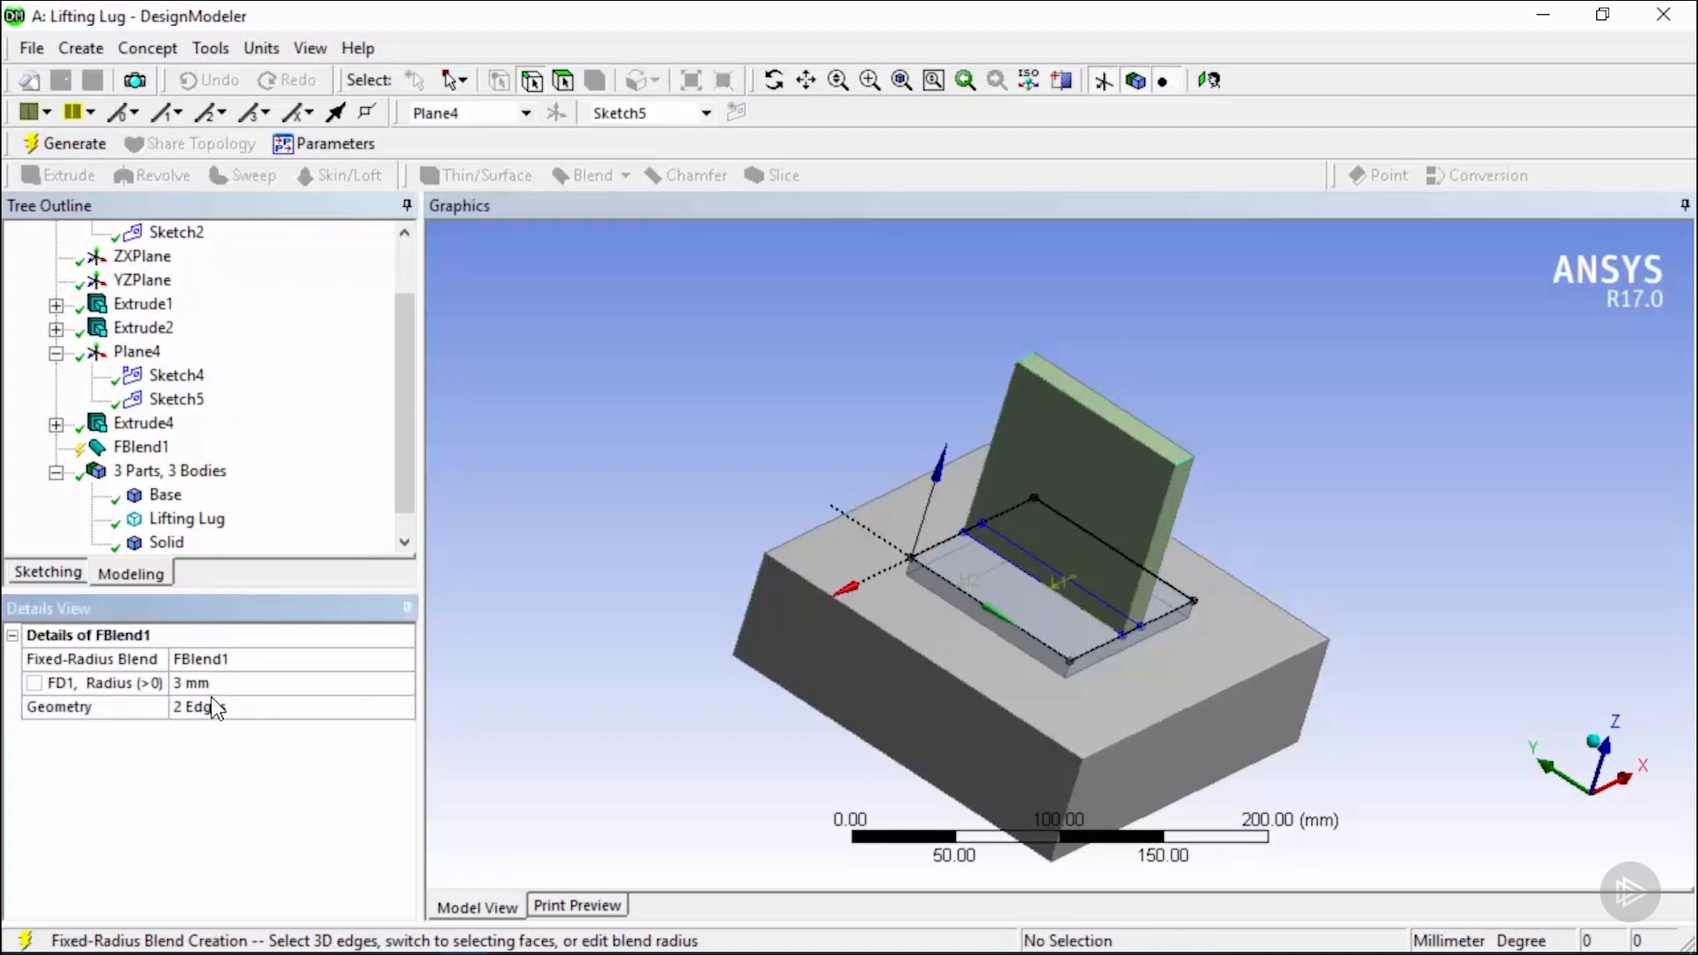
{"action": "left_click", "coordinate": [224, 683]}
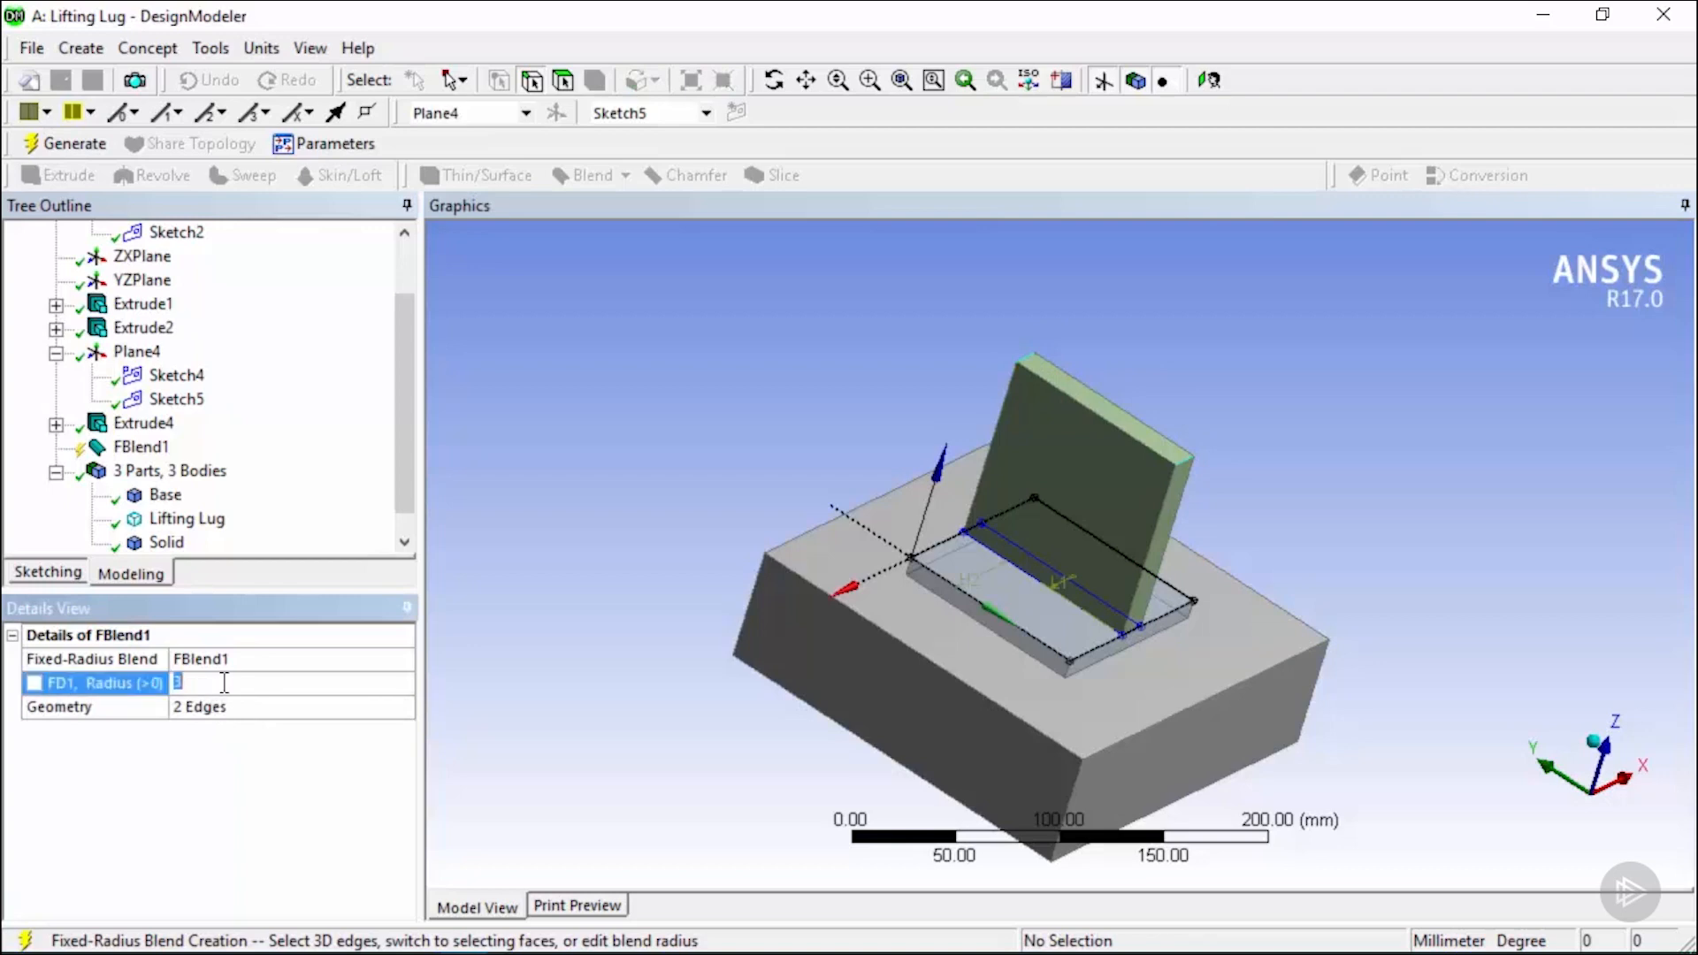
{"action": "type", "text": "50"}
{"action": "key", "text": "Return"}
{"action": "left_click", "coordinate": [75, 144]}
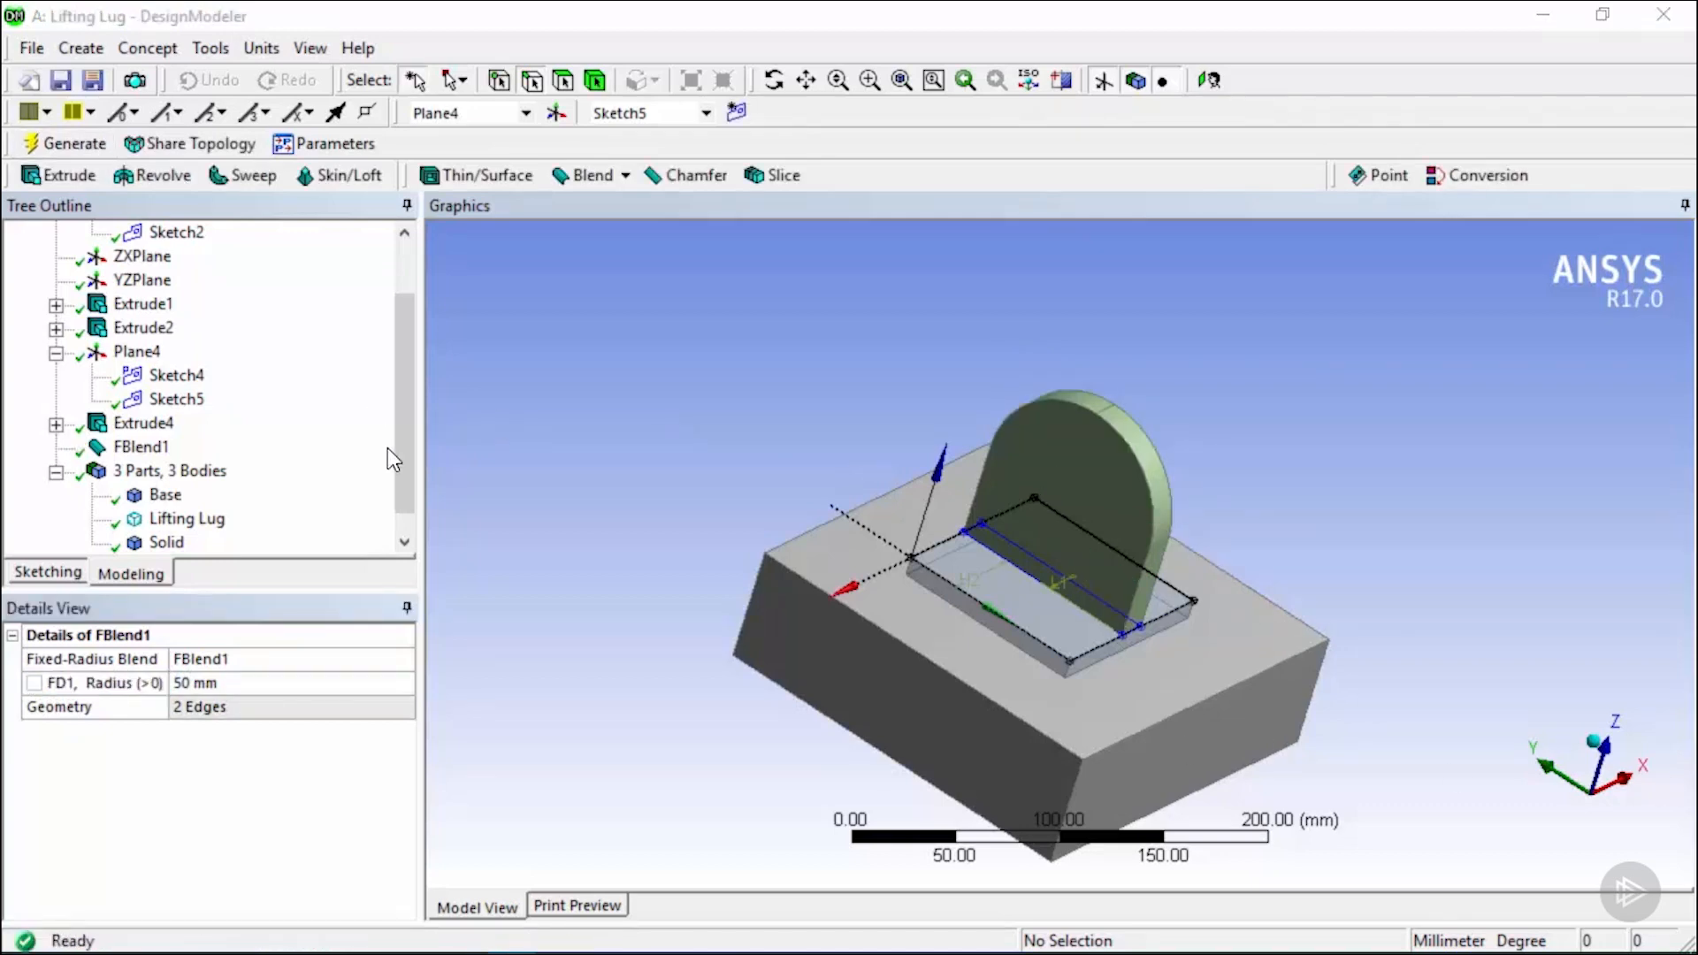
Create and generate a new plane of type From Plane with YZPlane as its base plane.
{"action": "left_click_drag", "start_coordinate": [404, 459], "coordinate": [405, 410]}
{"action": "left_click", "coordinate": [160, 331]}
{"action": "left_click", "coordinate": [171, 354]}
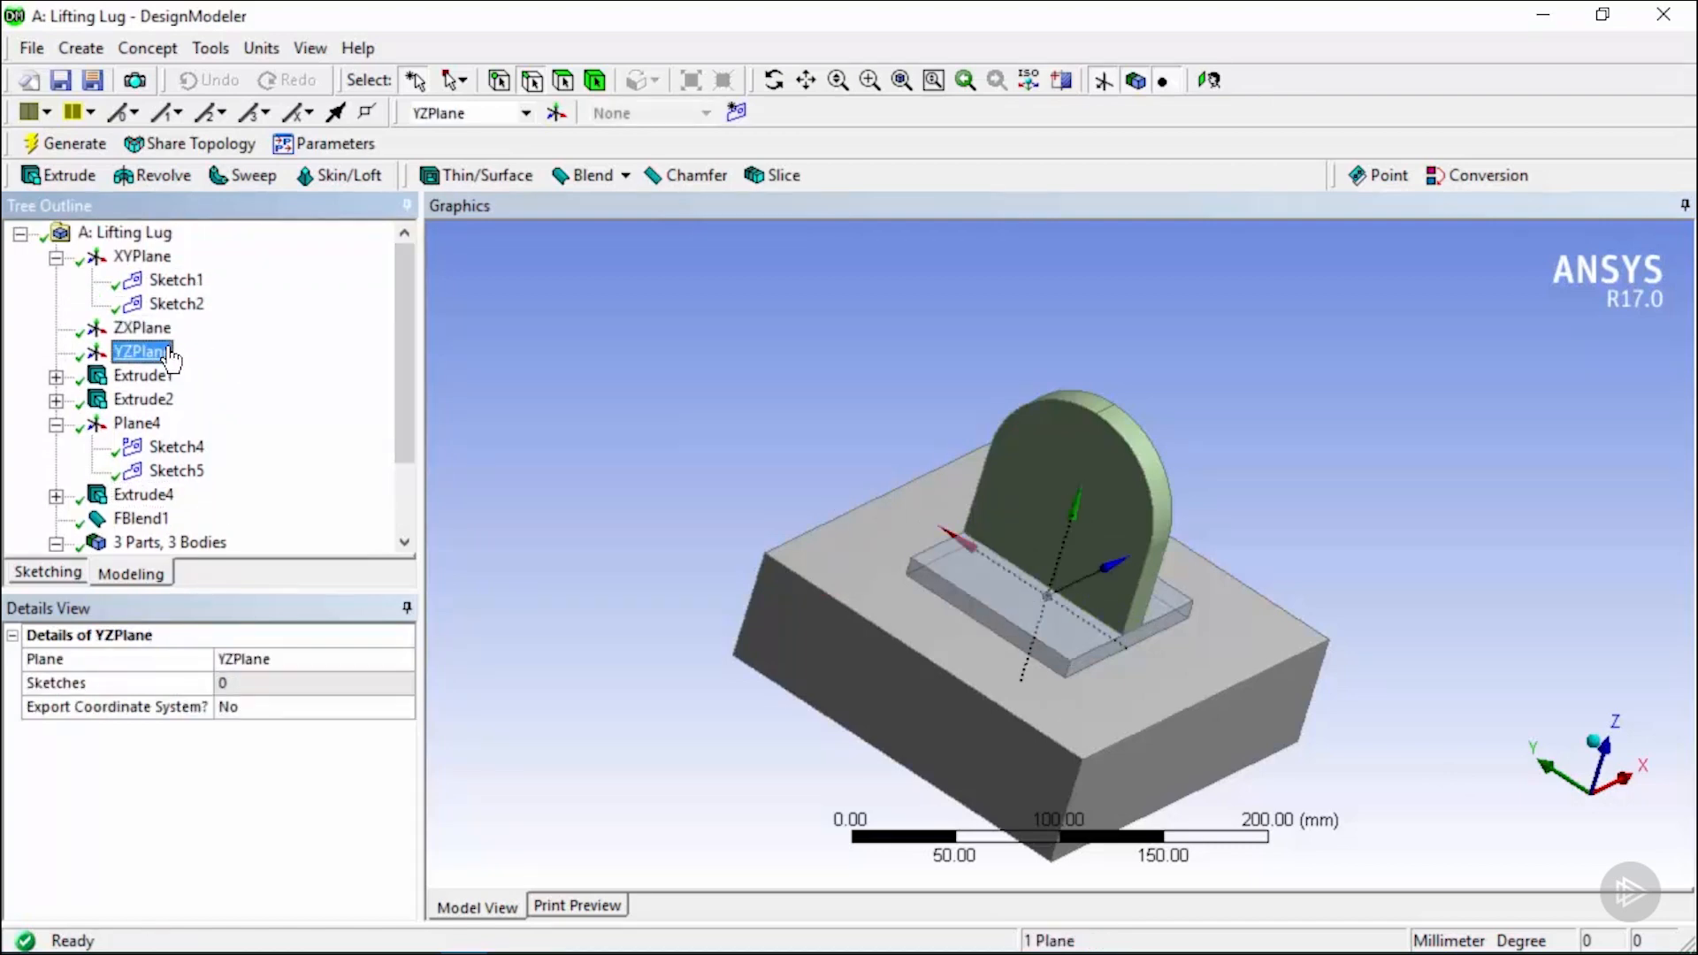
{"action": "left_click", "coordinate": [1213, 81]}
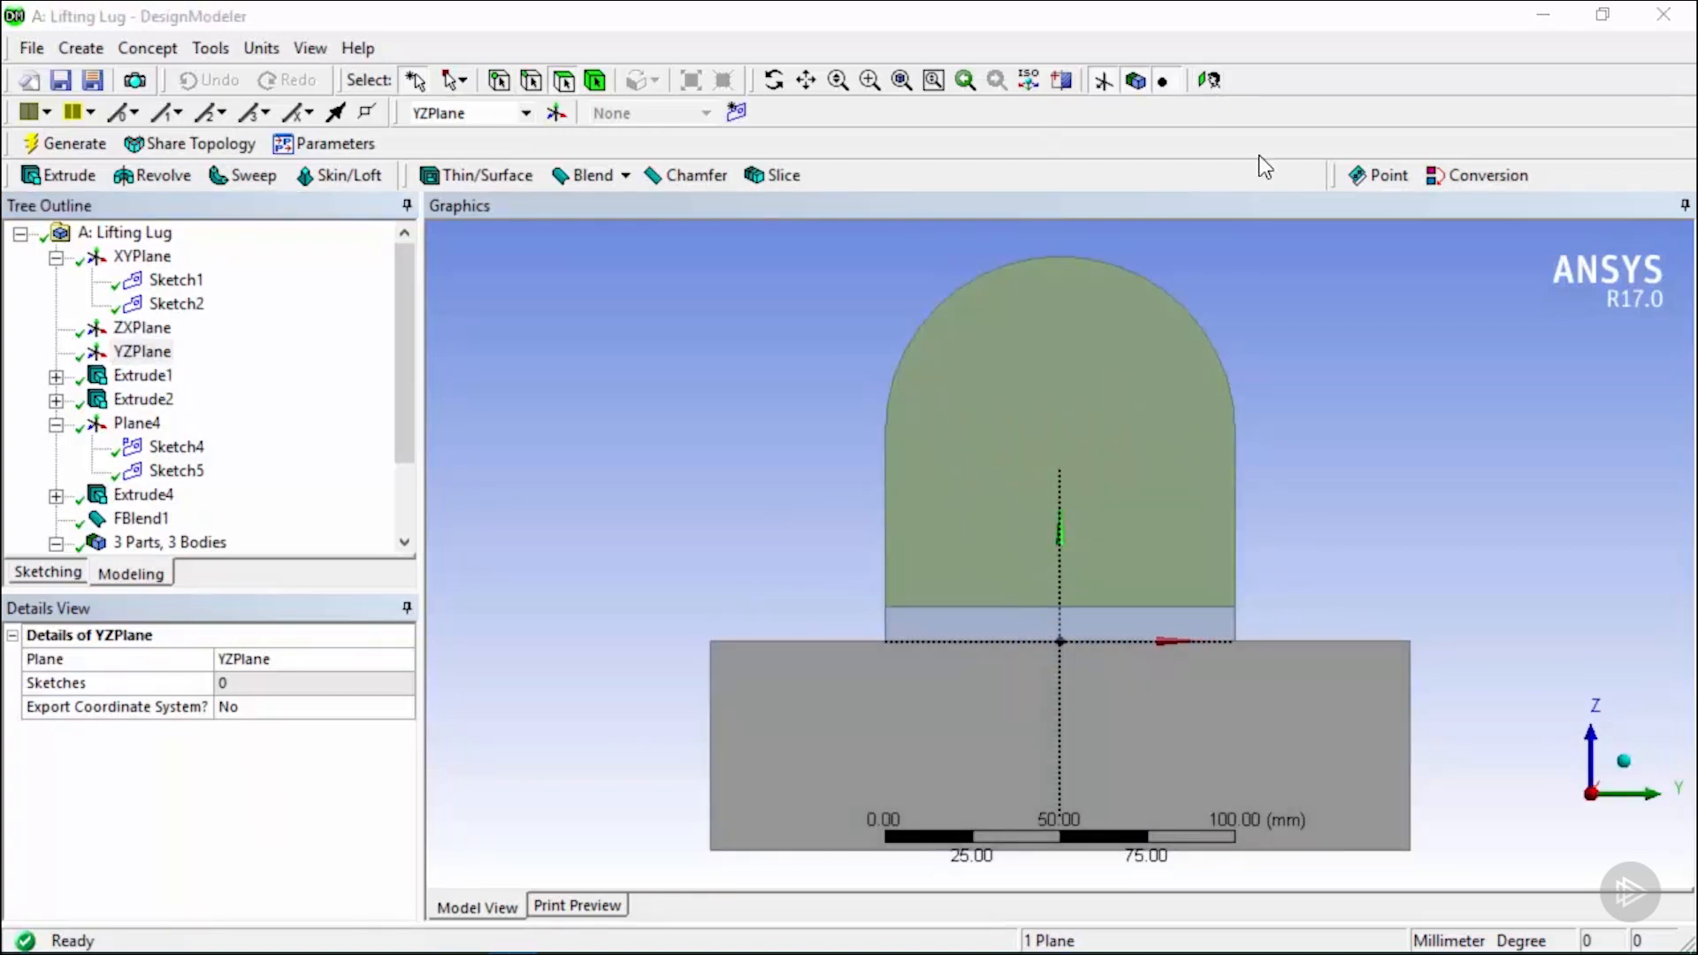
{"action": "left_click", "coordinate": [560, 120]}
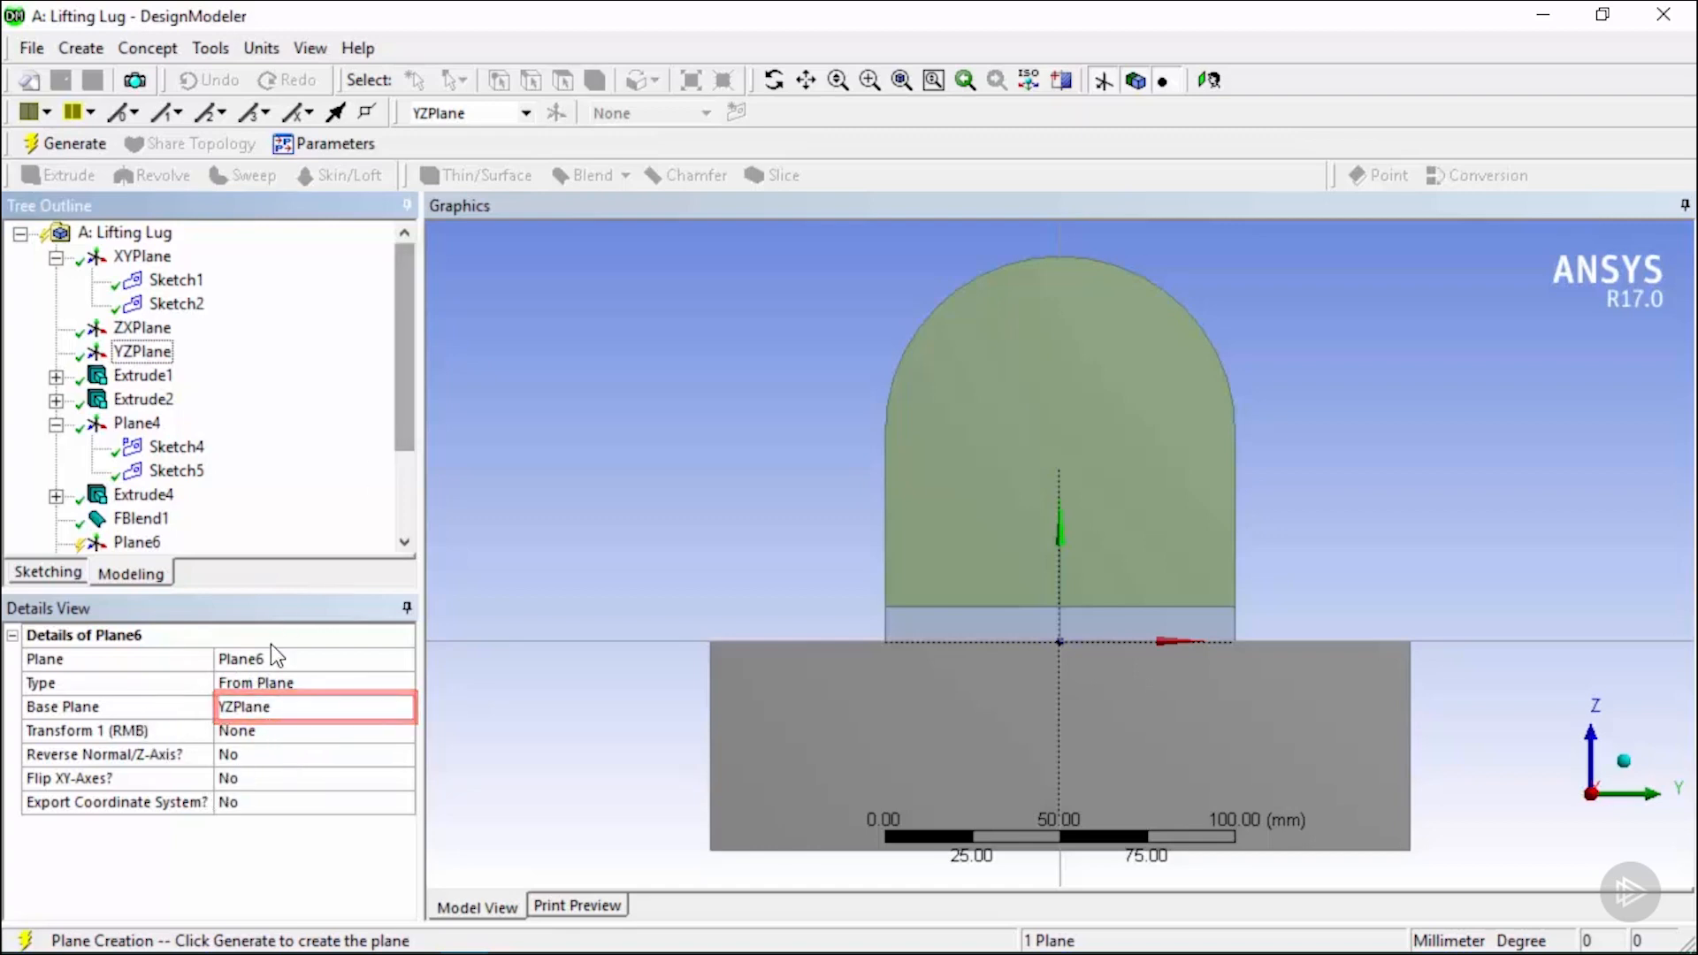
{"action": "left_click", "coordinate": [95, 147]}
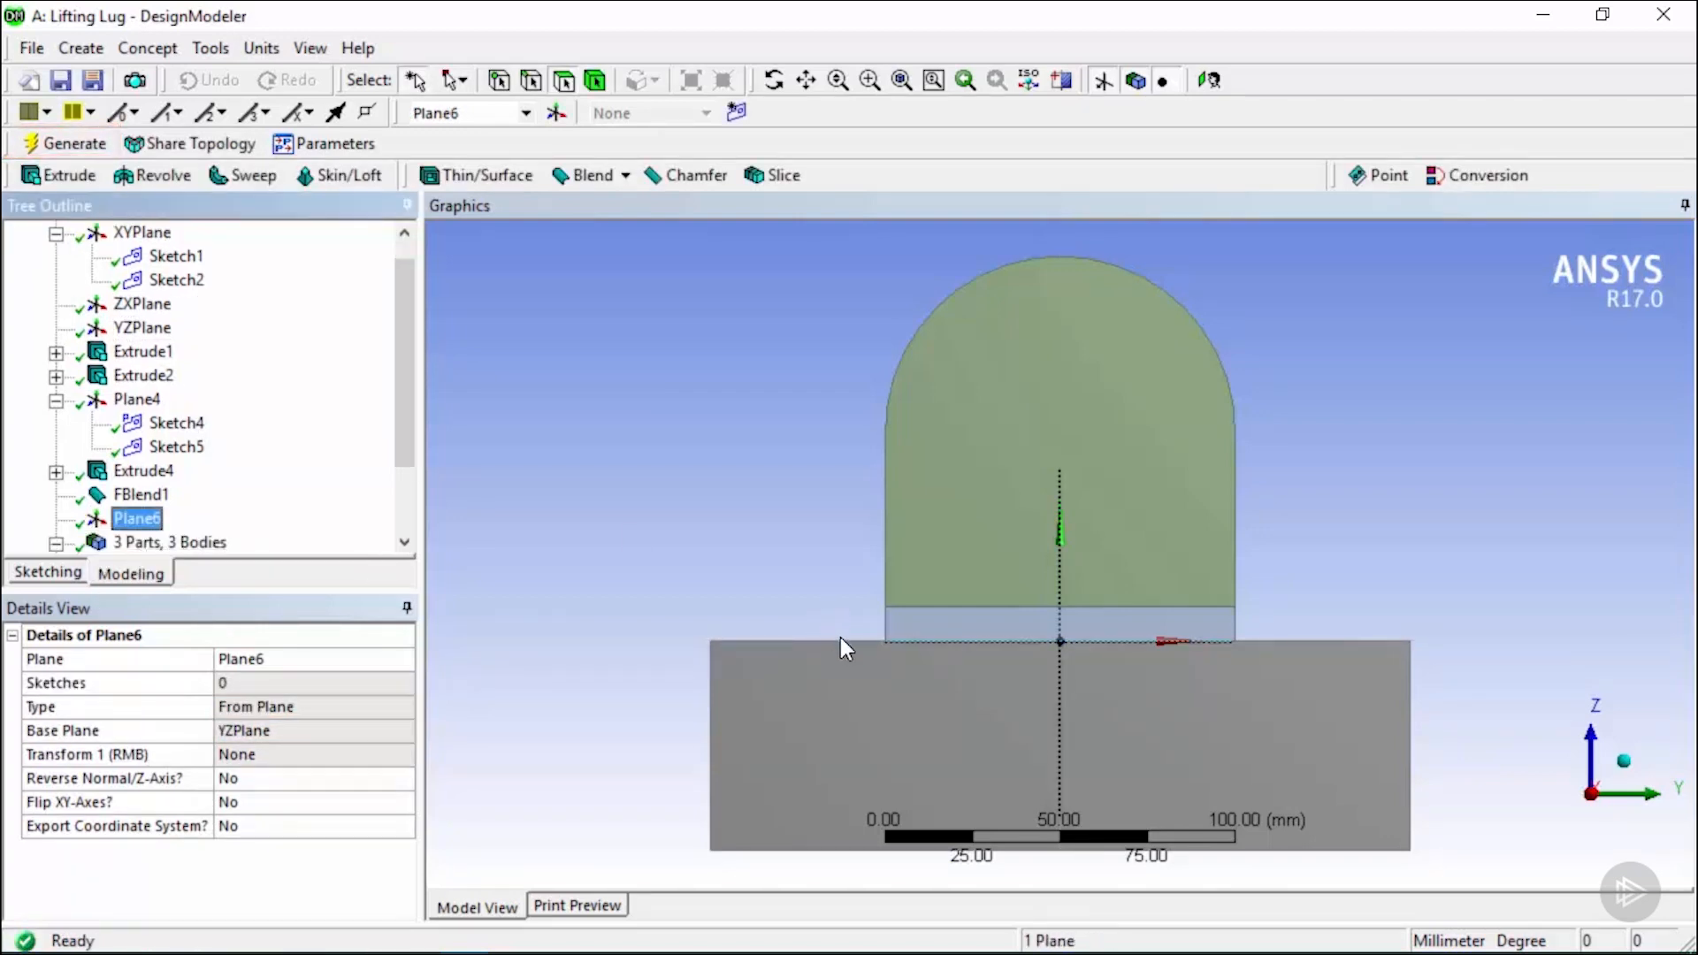
Insert a sketch projection on Plane6 using the upright plate's large rounded face as geometry, generate it, and select it in a face-on view.
{"action": "mouse_move", "coordinate": [864, 626]}
{"action": "middle_mouse_down"}
{"action": "mouse_move", "coordinate": [1065, 671]}
{"action": "mouse_move", "coordinate": [924, 631]}
{"action": "mouse_move", "coordinate": [953, 665]}
{"action": "mouse_move", "coordinate": [924, 601]}
{"action": "mouse_move", "coordinate": [959, 675]}
{"action": "mouse_move", "coordinate": [928, 646]}
{"action": "middle_mouse_up"}
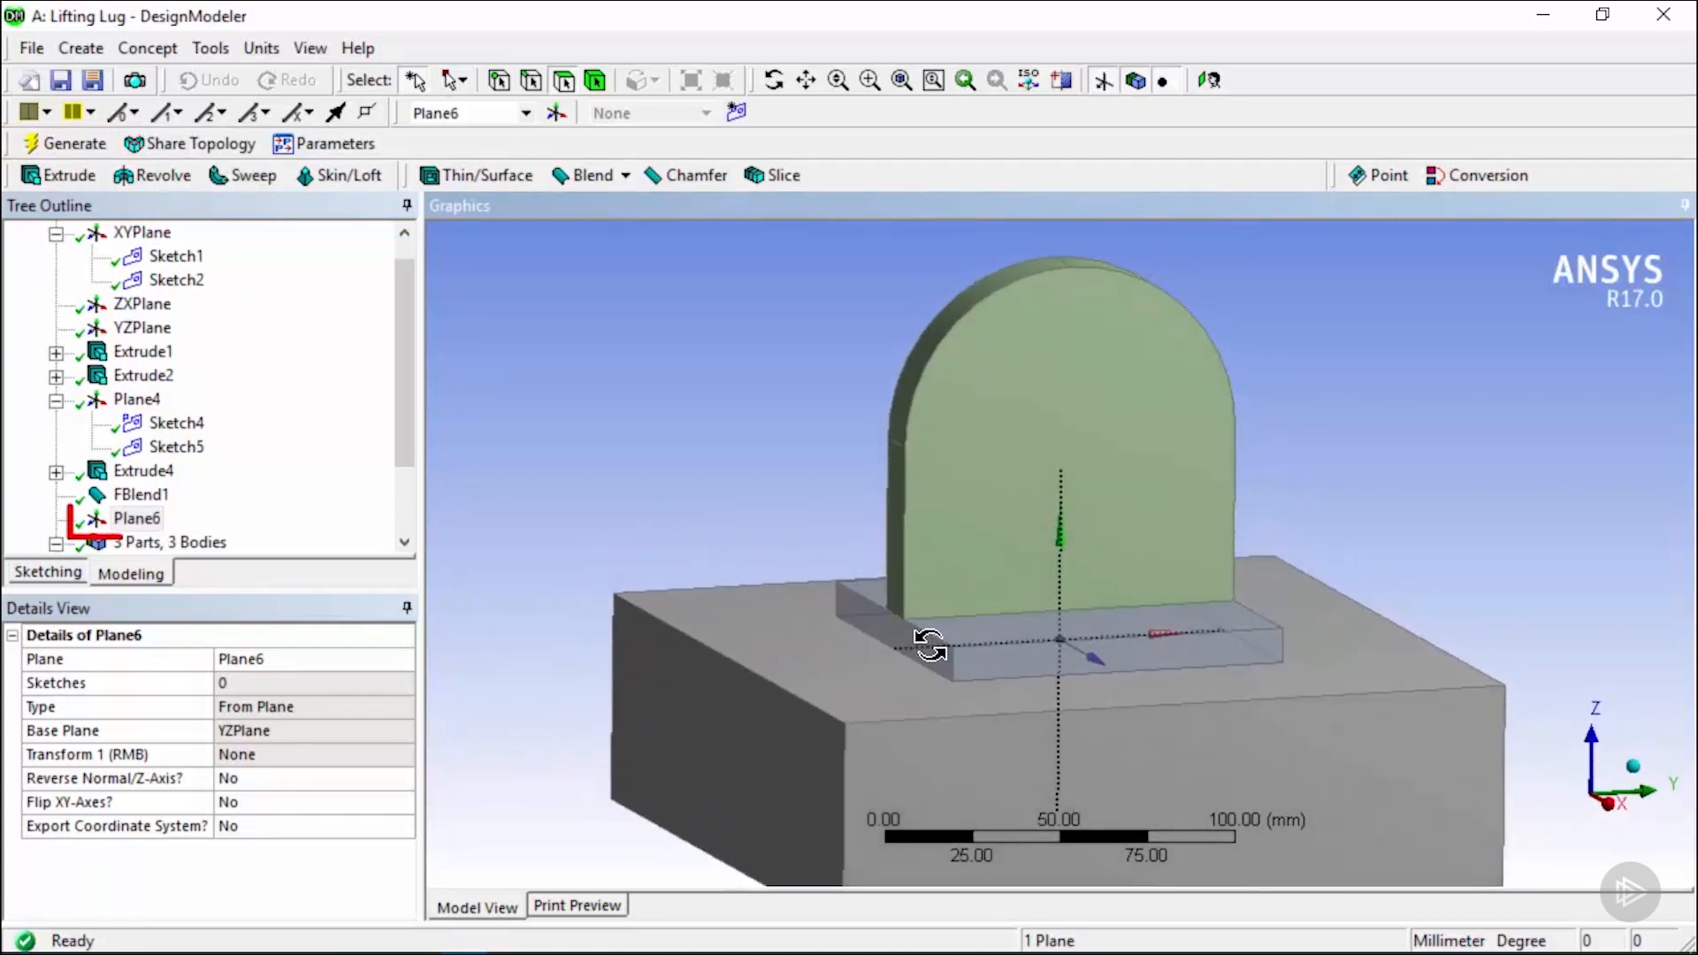
{"action": "right_click", "coordinate": [152, 523]}
{"action": "mouse_move", "coordinate": [242, 566]}
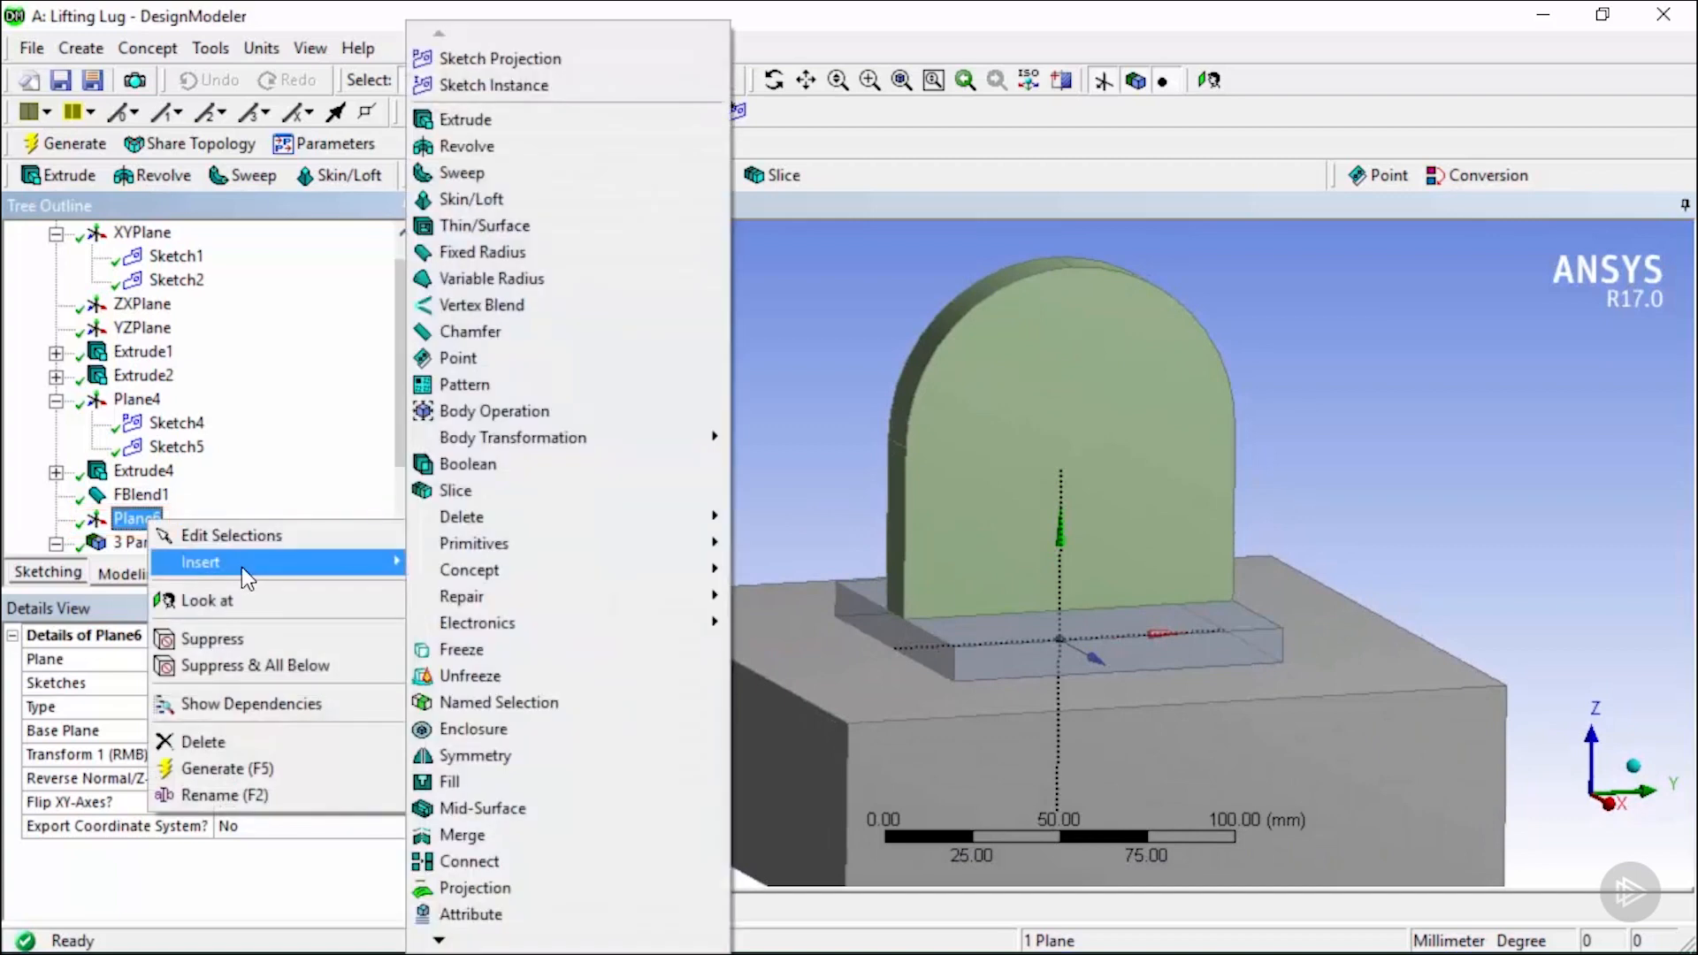
{"action": "left_click", "coordinate": [582, 64]}
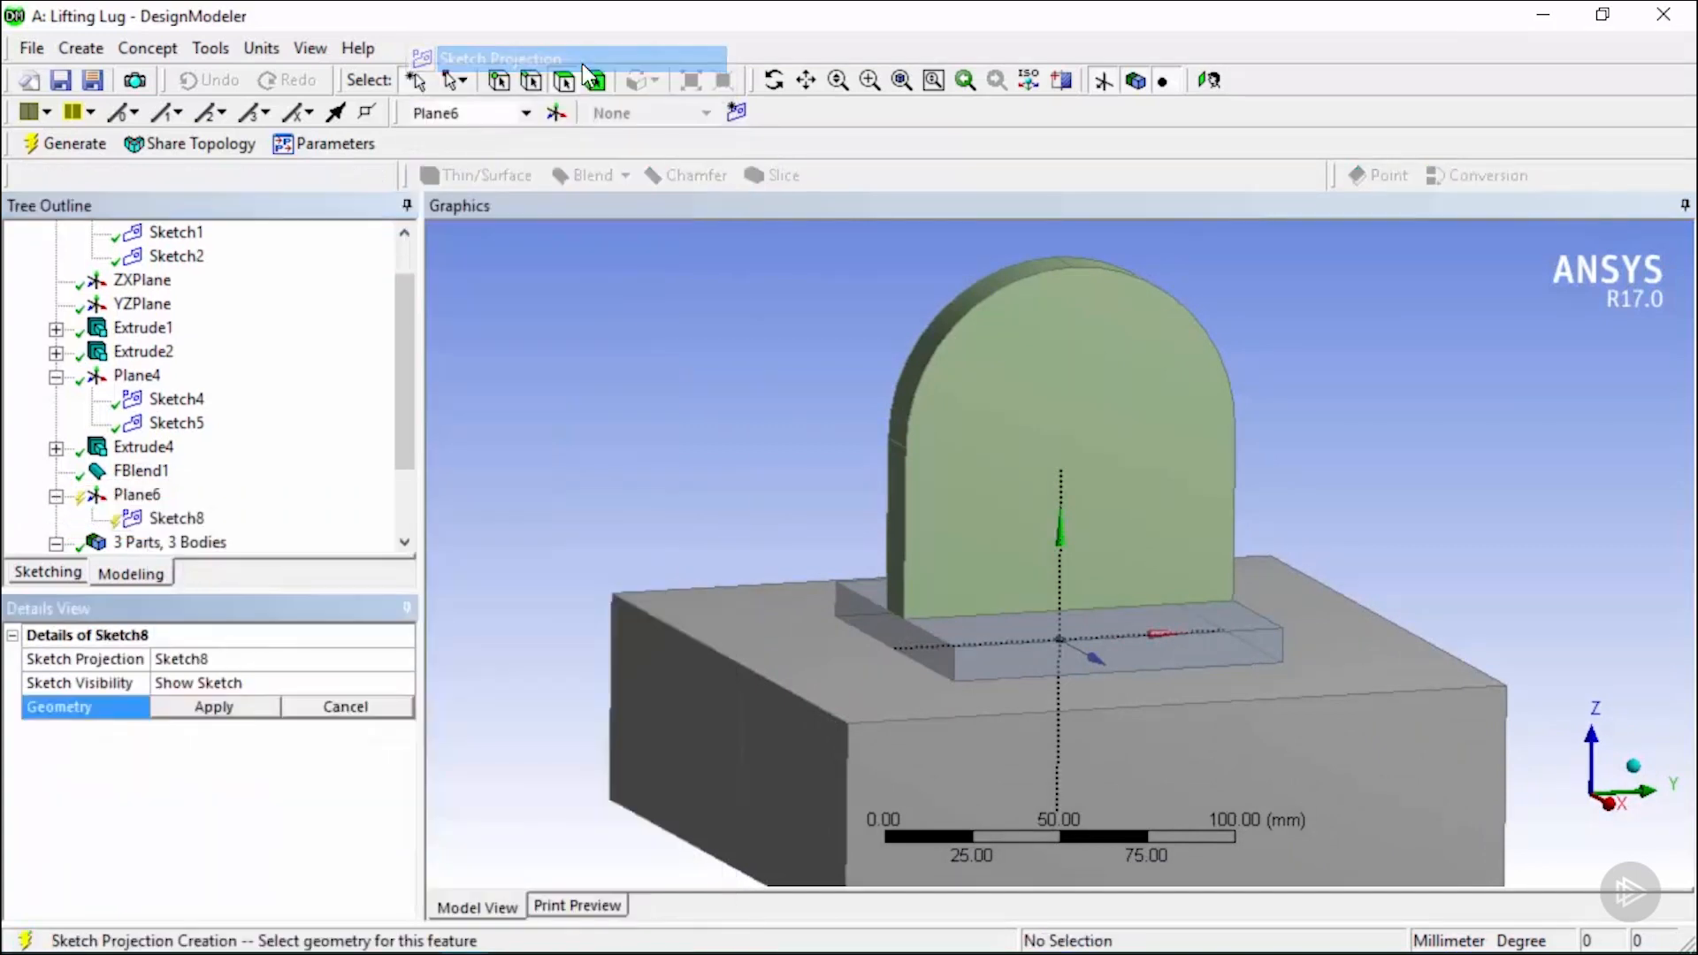
{"action": "left_click", "coordinate": [965, 418]}
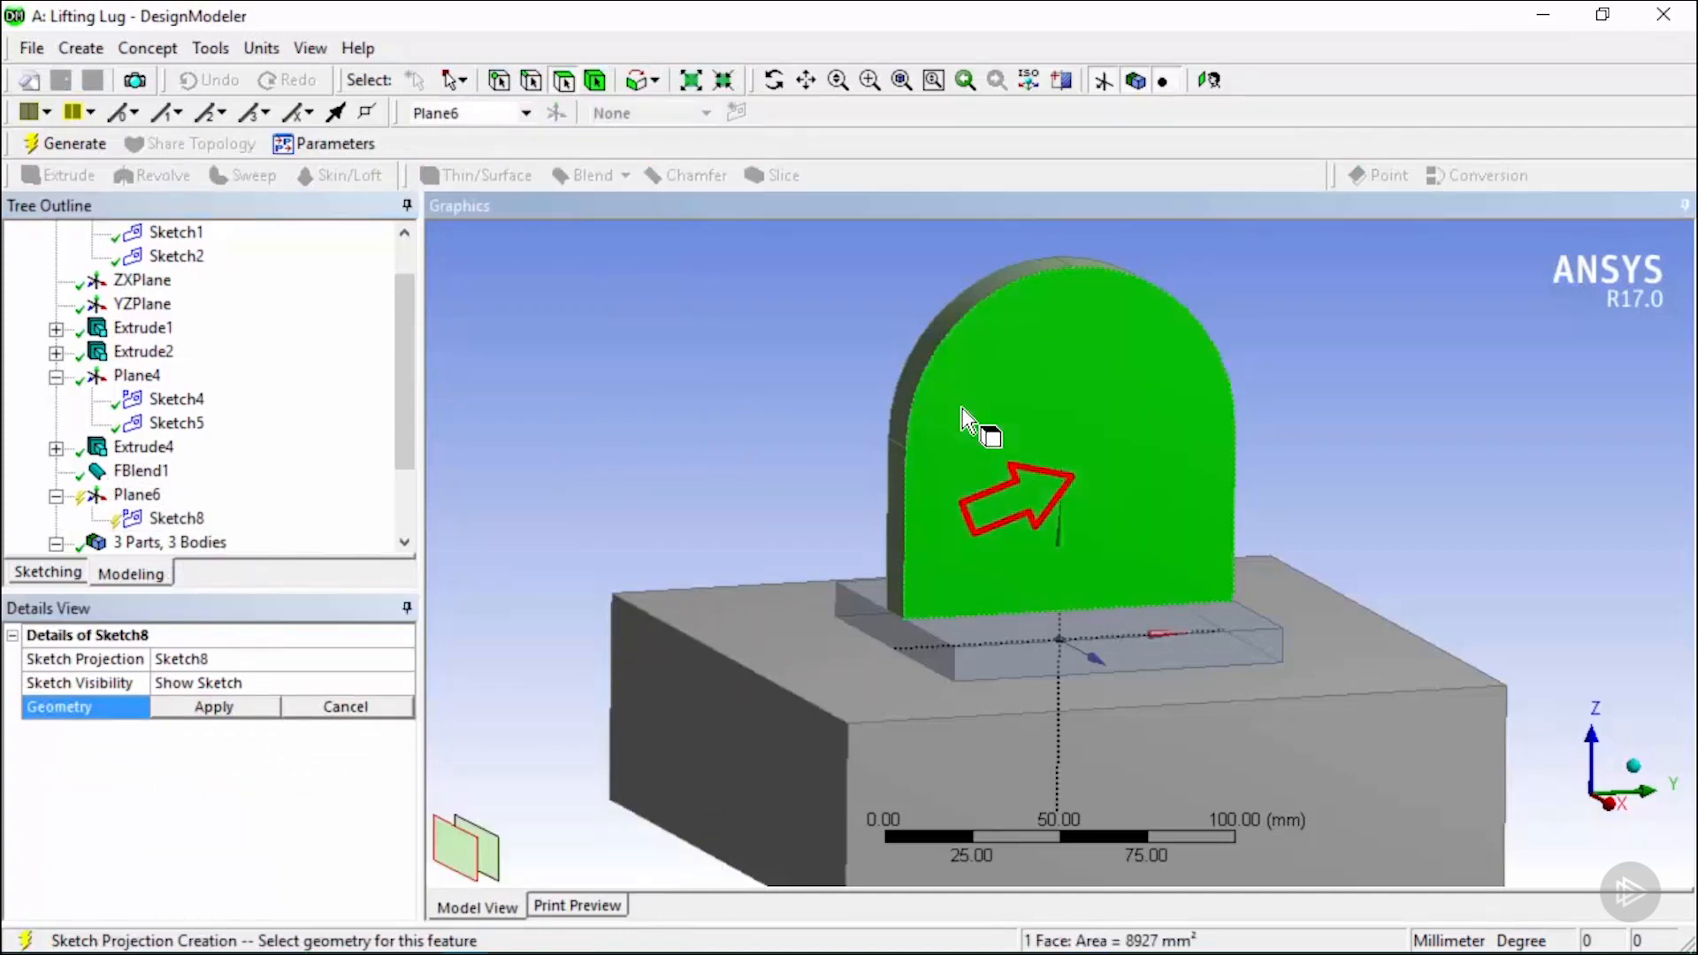
{"action": "left_click", "coordinate": [237, 710]}
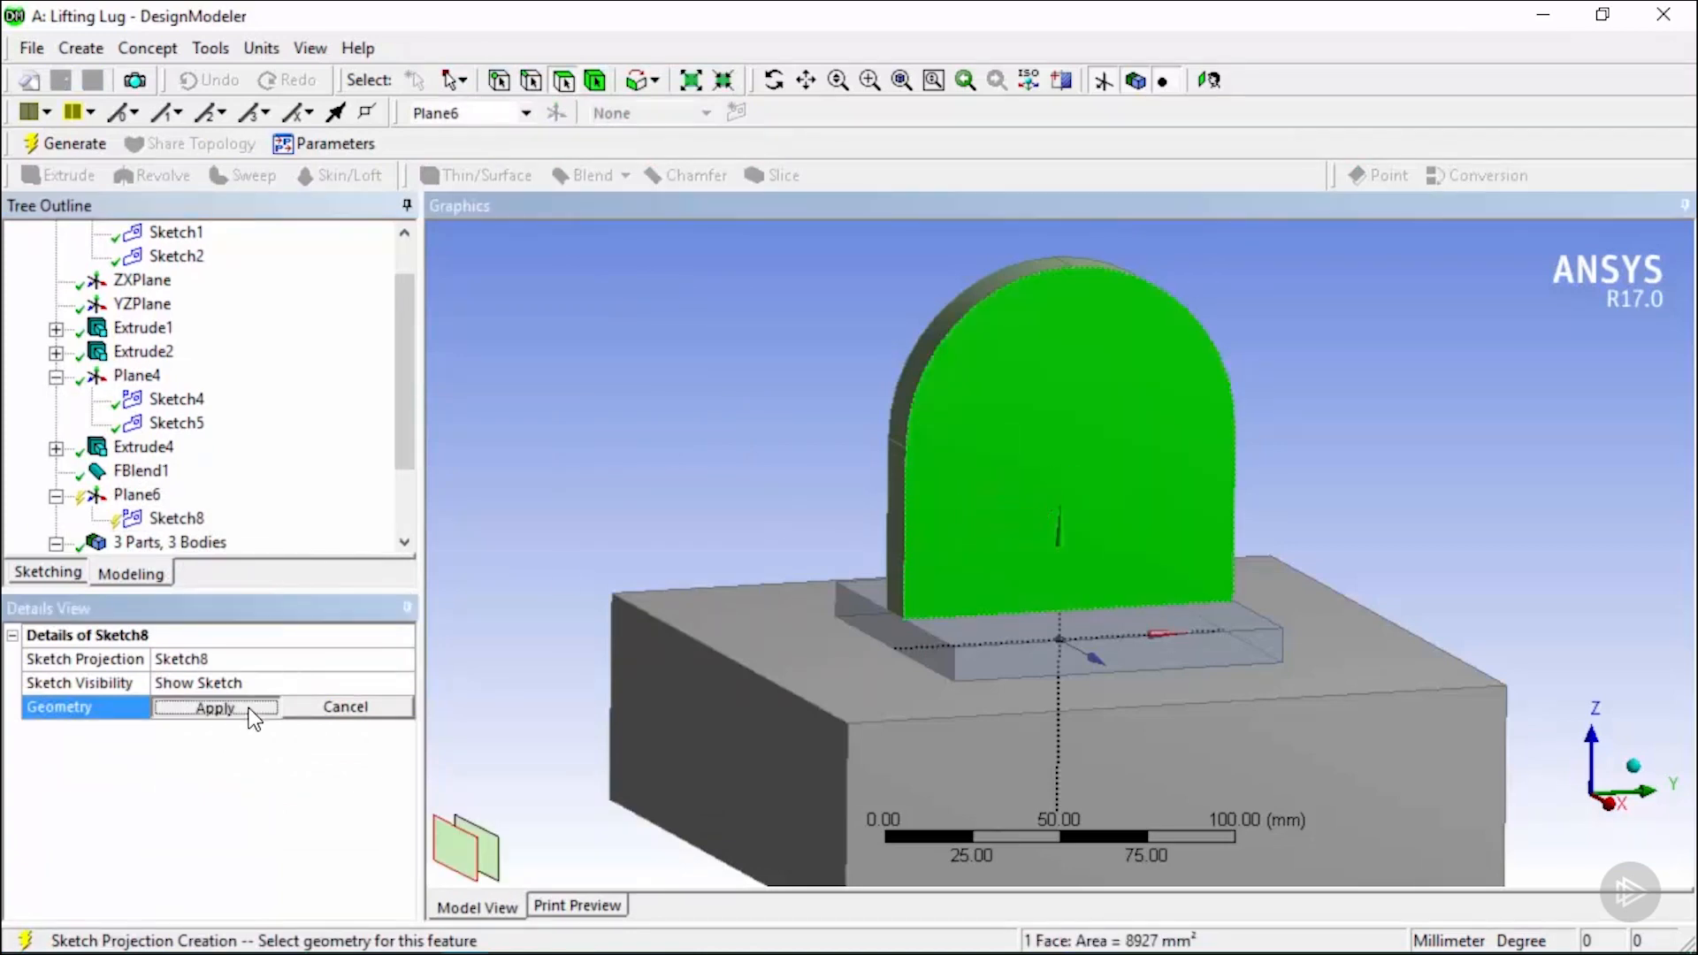
{"action": "left_click", "coordinate": [85, 146]}
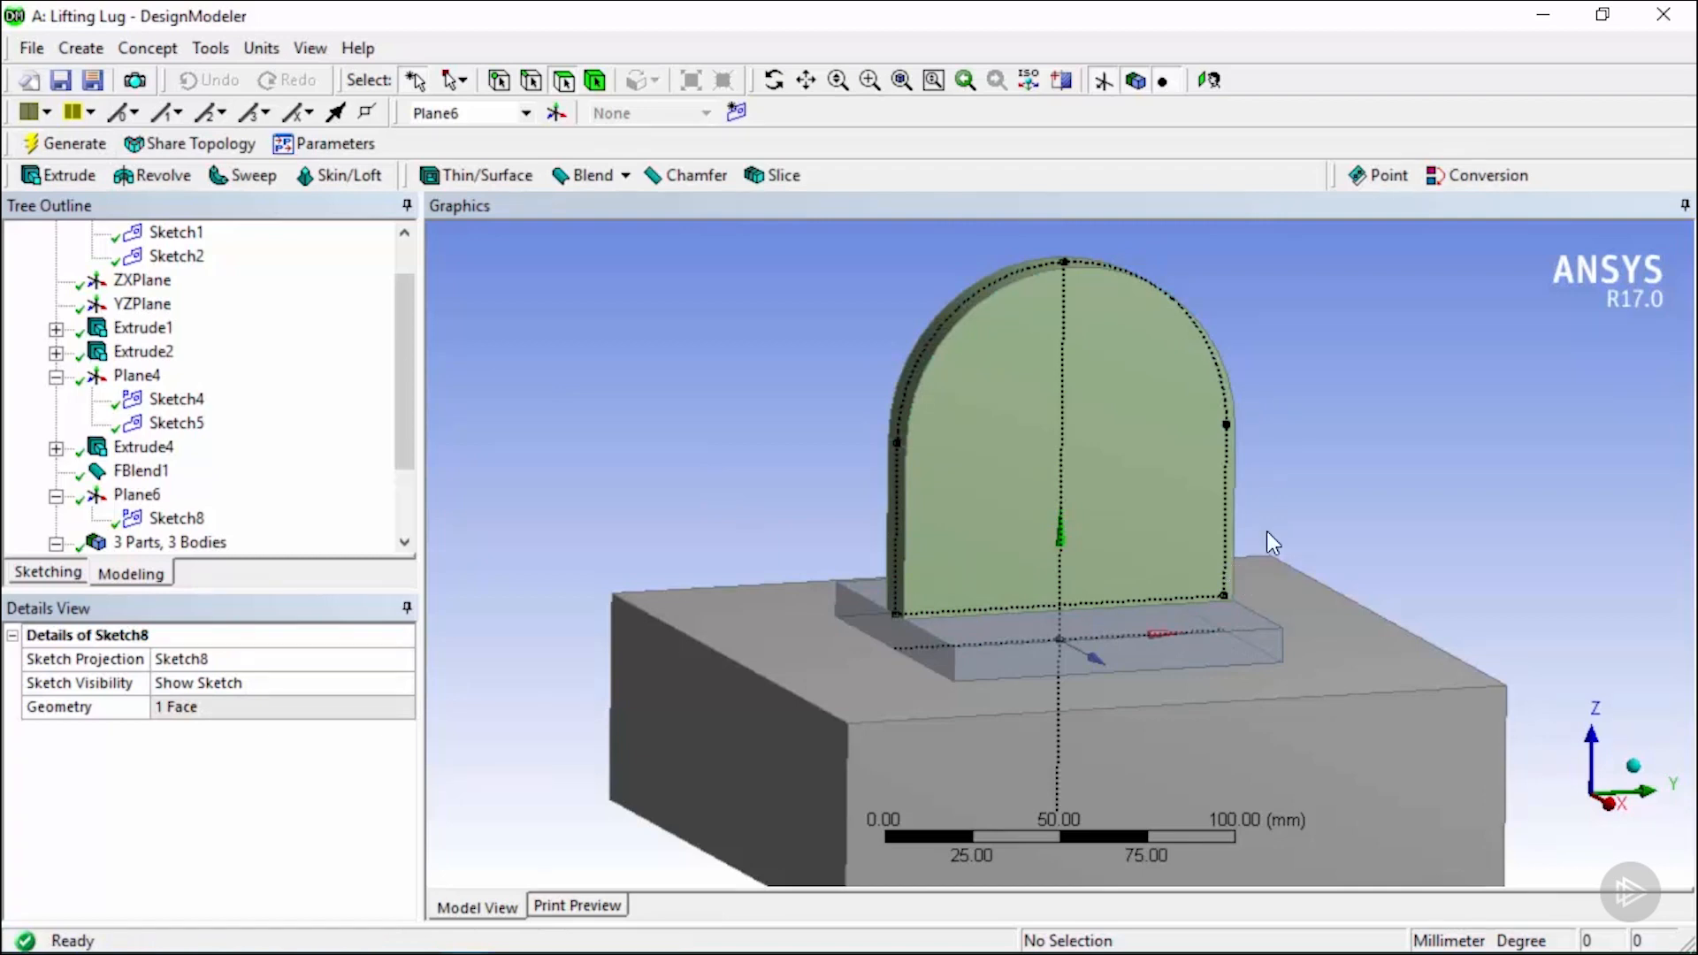
{"action": "left_click", "coordinate": [1211, 81]}
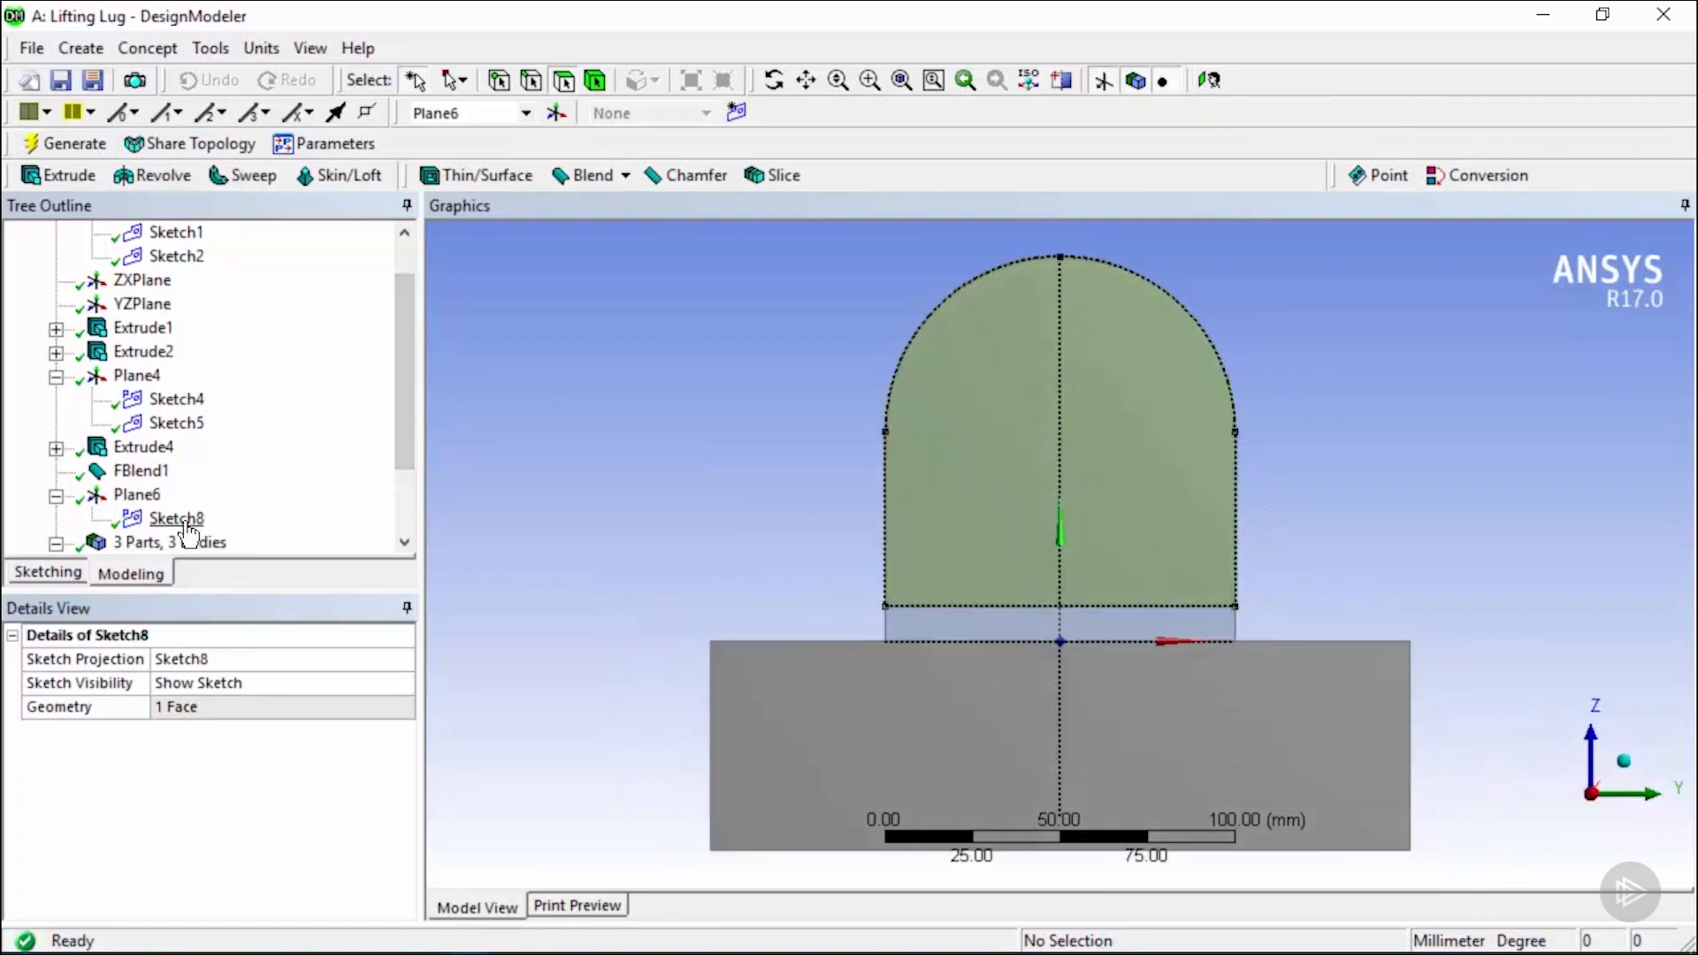
{"action": "left_click", "coordinate": [176, 518]}
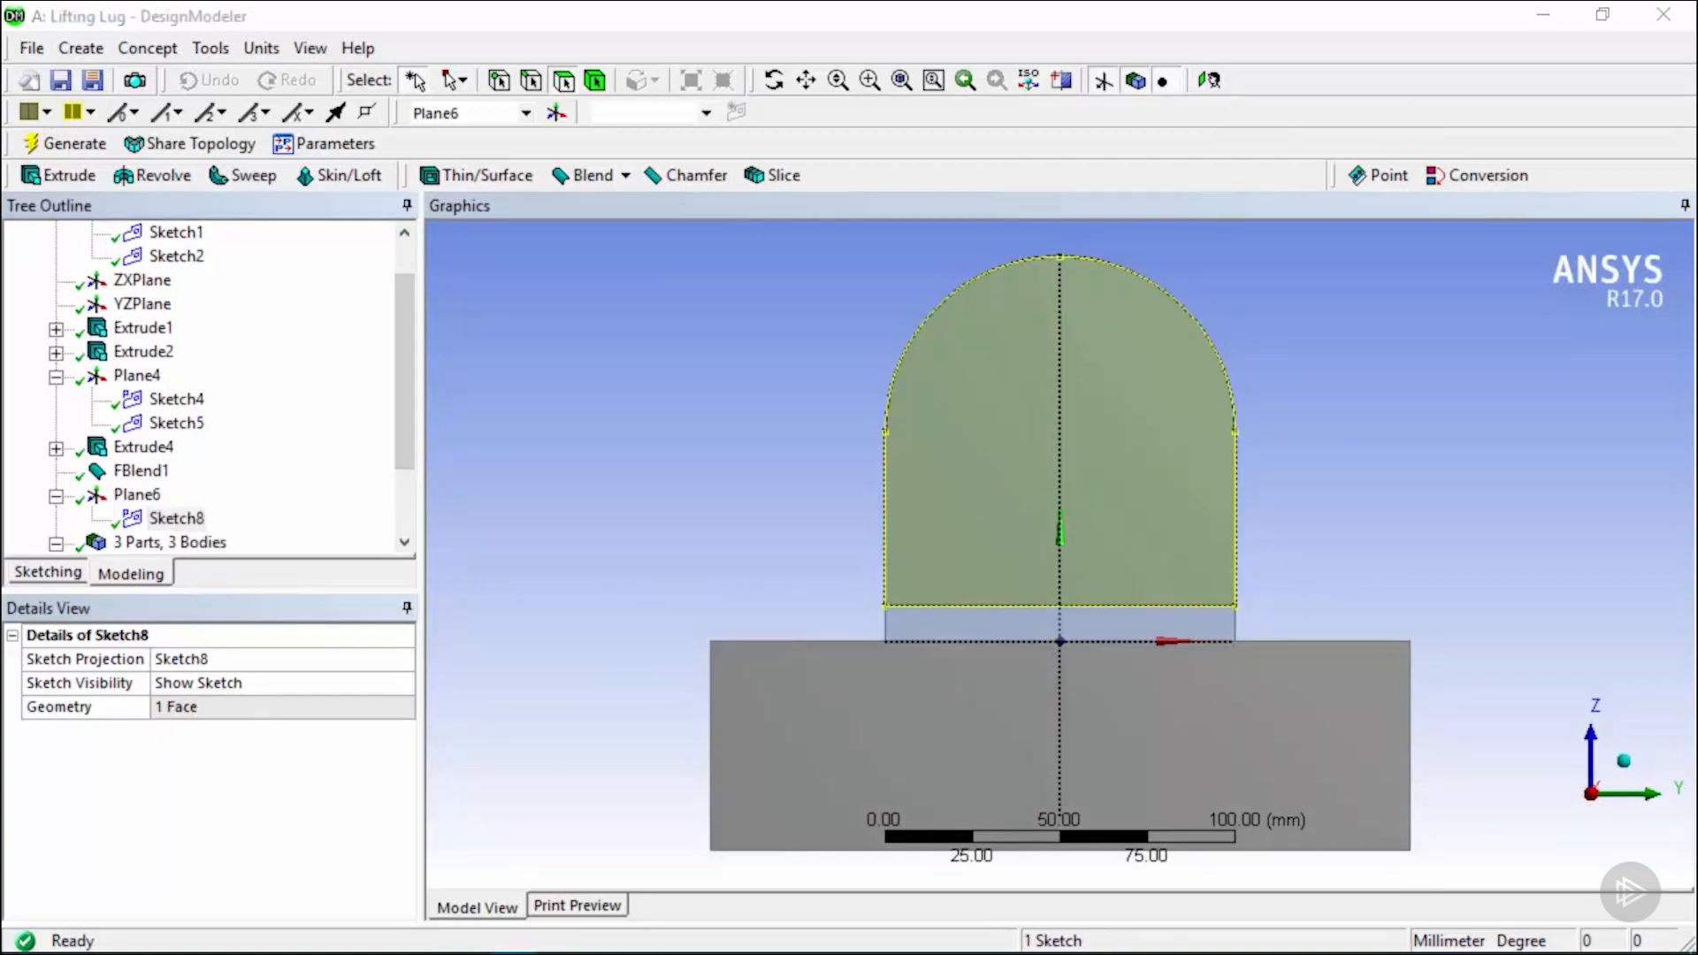
Sketch a circle about 38 mm in diameter on Plane6's vertical axis, centred about 40 mm below the top of the projected arc.
{"action": "left_click", "coordinate": [196, 522]}
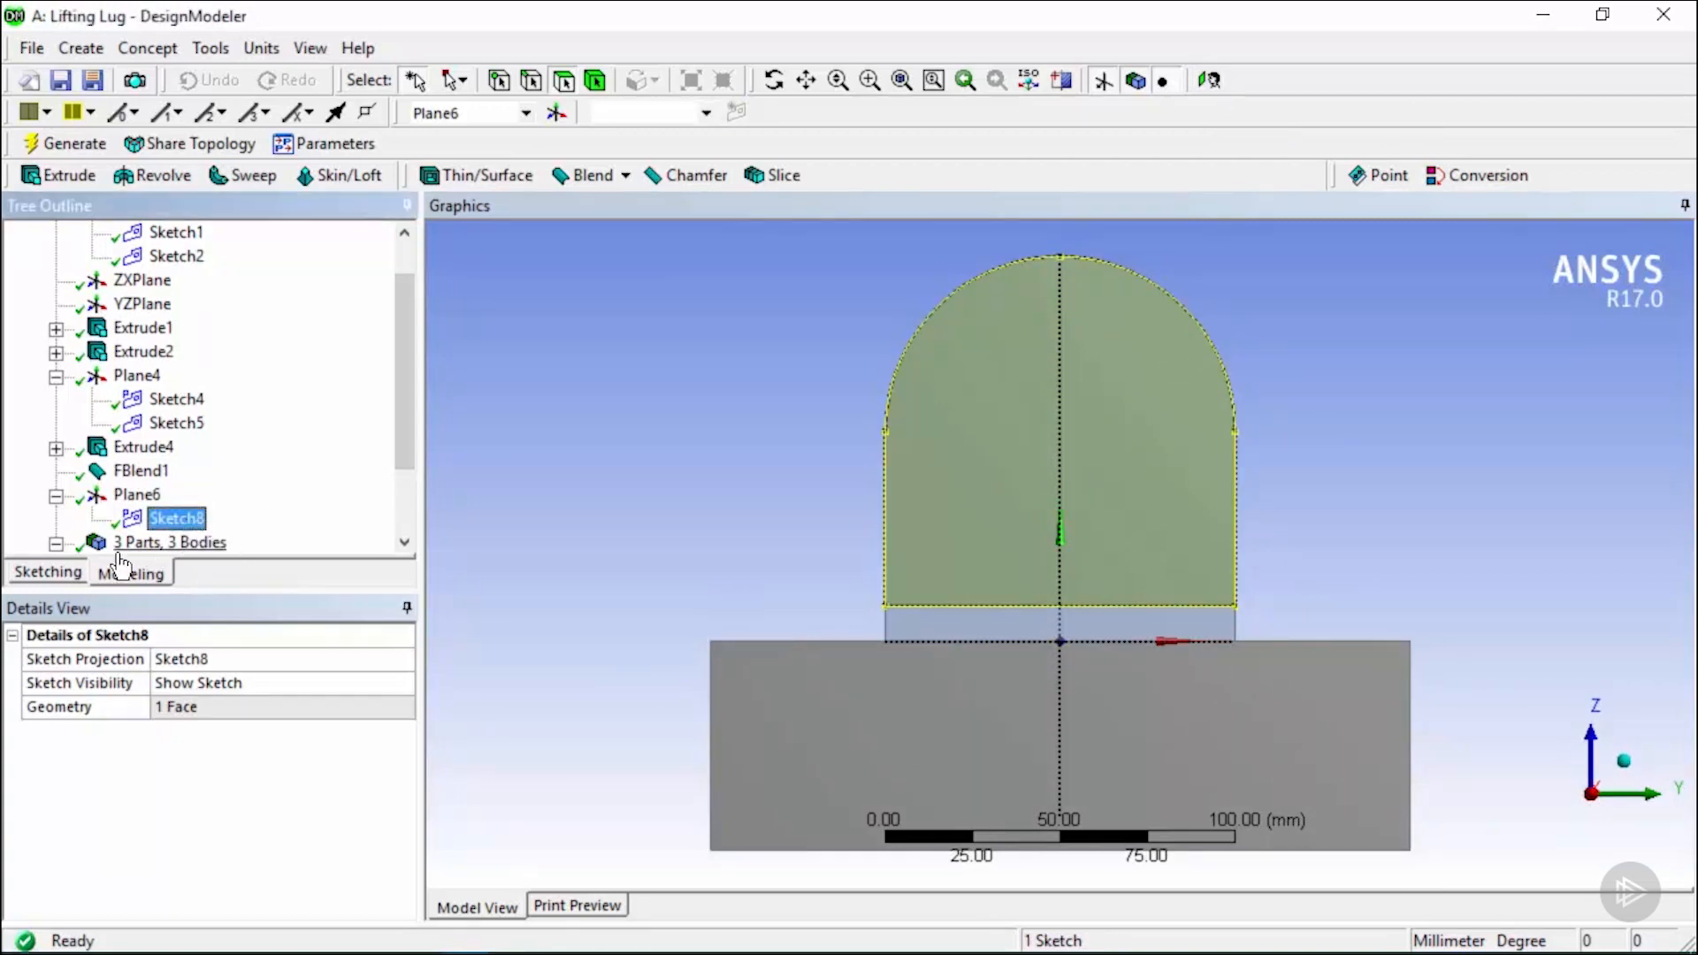
{"action": "left_click", "coordinate": [61, 571]}
{"action": "left_click_drag", "start_coordinate": [265, 595], "coordinate": [284, 718]}
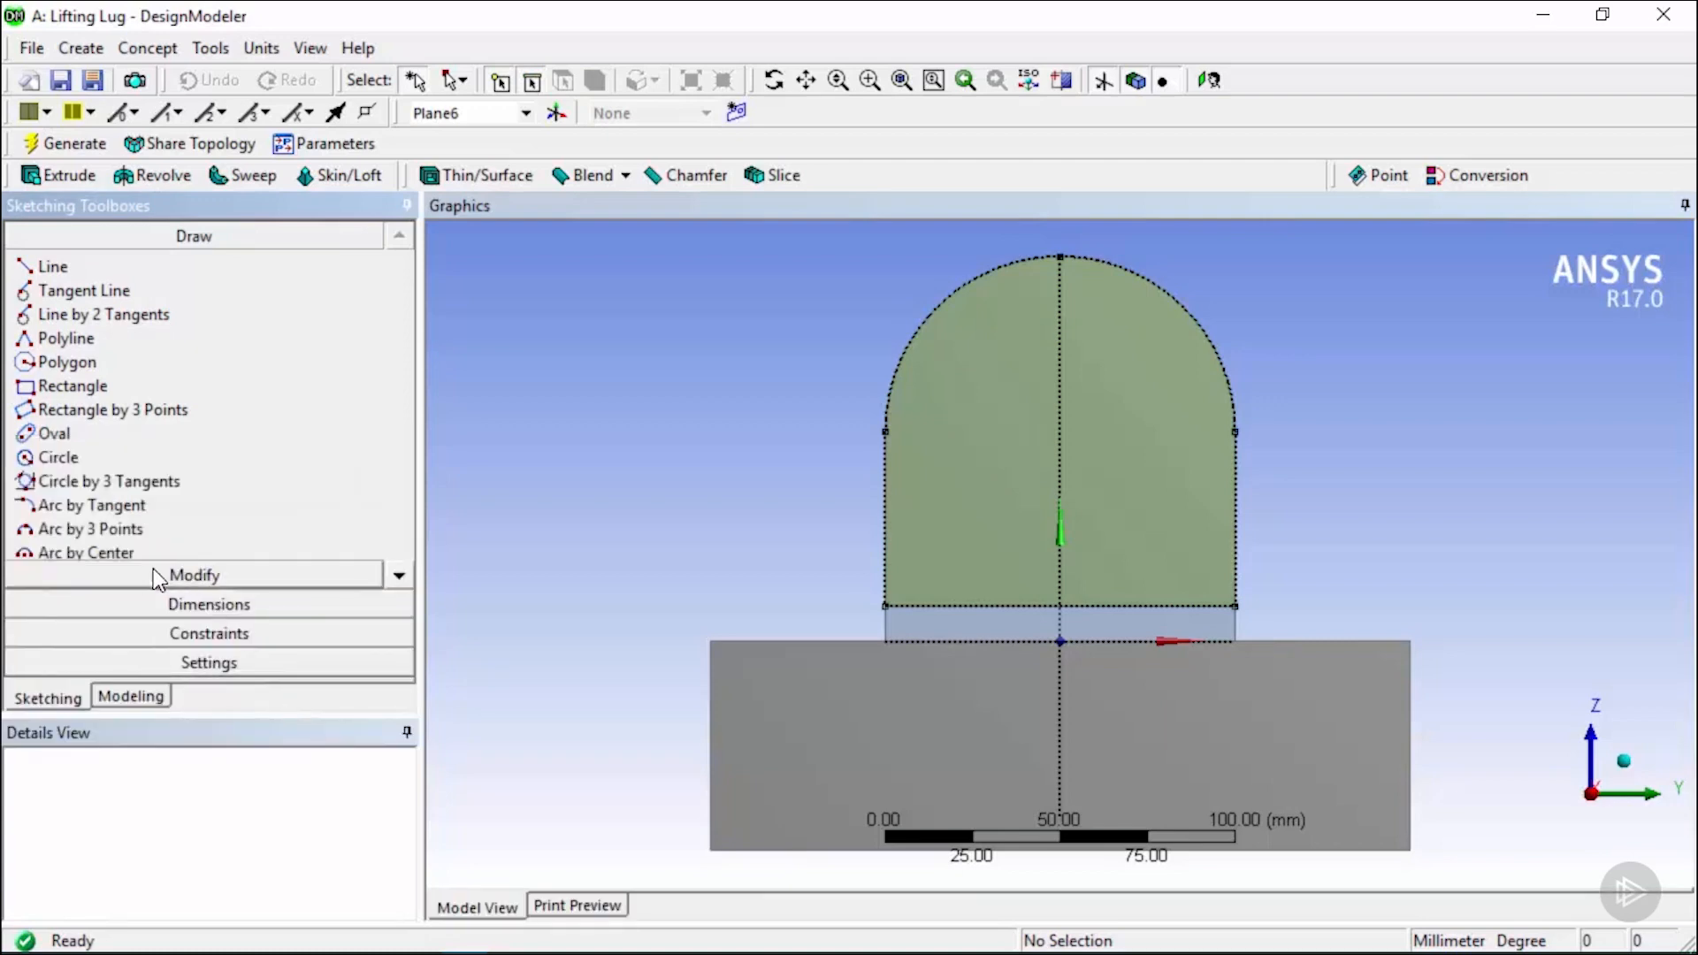
{"action": "left_click", "coordinate": [111, 456]}
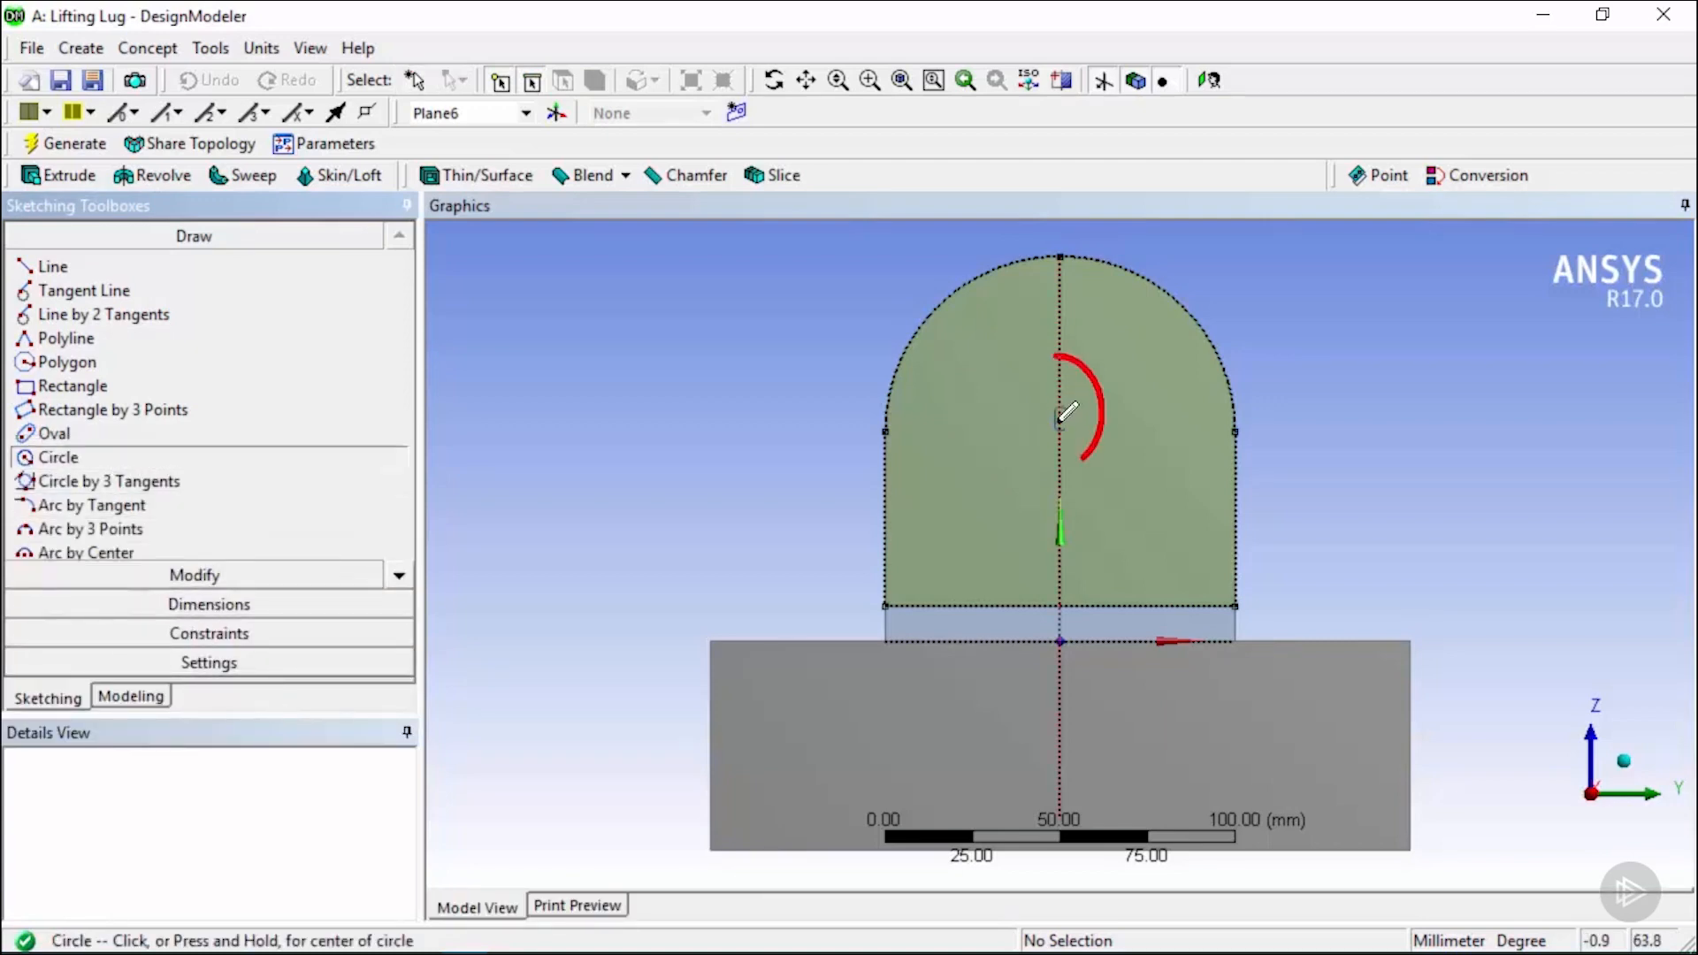
{"action": "left_click", "coordinate": [1060, 395]}
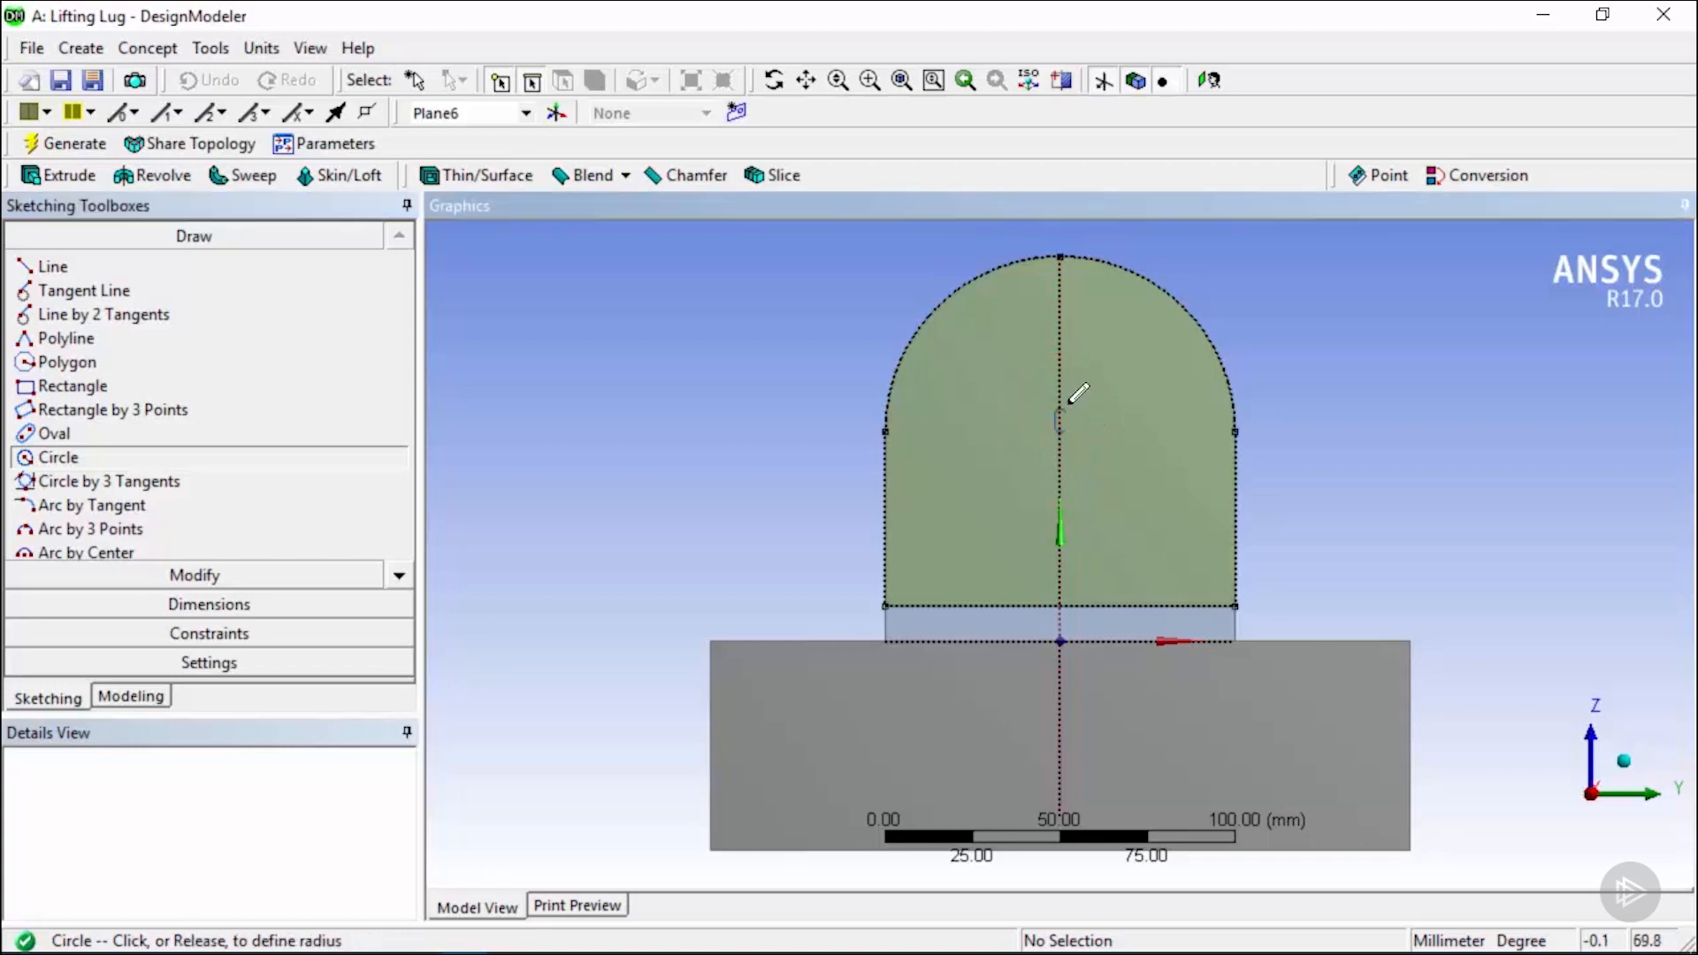
{"action": "left_click", "coordinate": [1119, 429]}
Dimension the vertical distance from the circle's centre to the top of the arc, and the circle's diameter.
{"action": "left_click", "coordinate": [224, 606]}
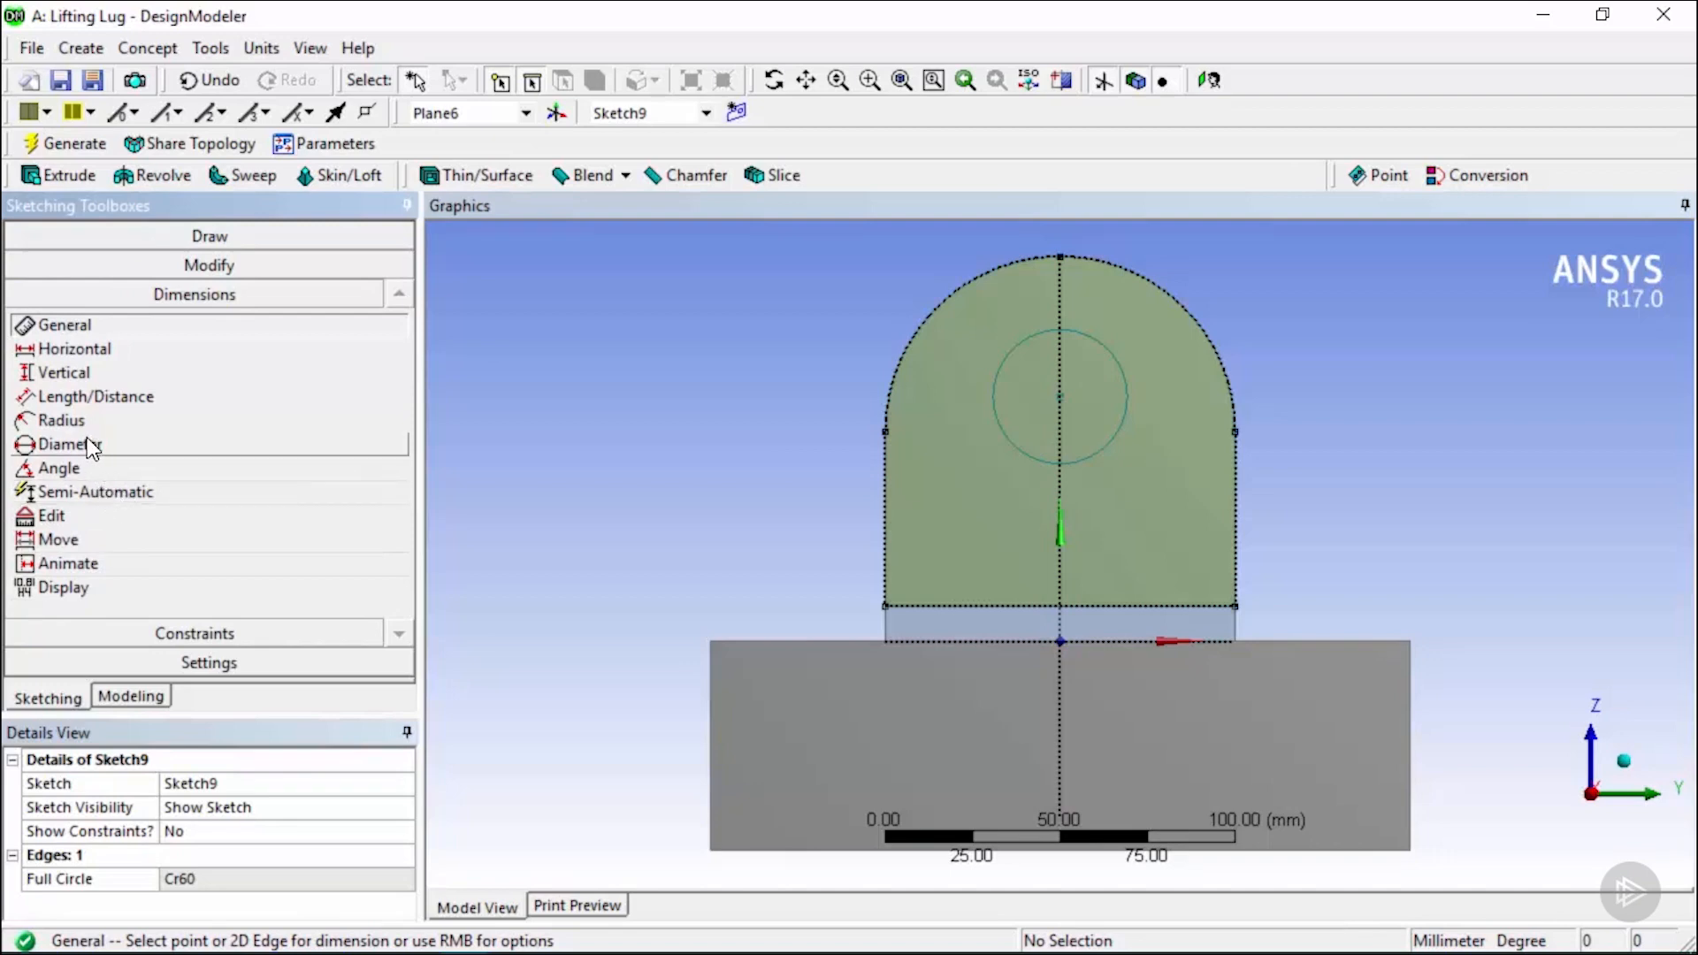
{"action": "left_click", "coordinate": [84, 371]}
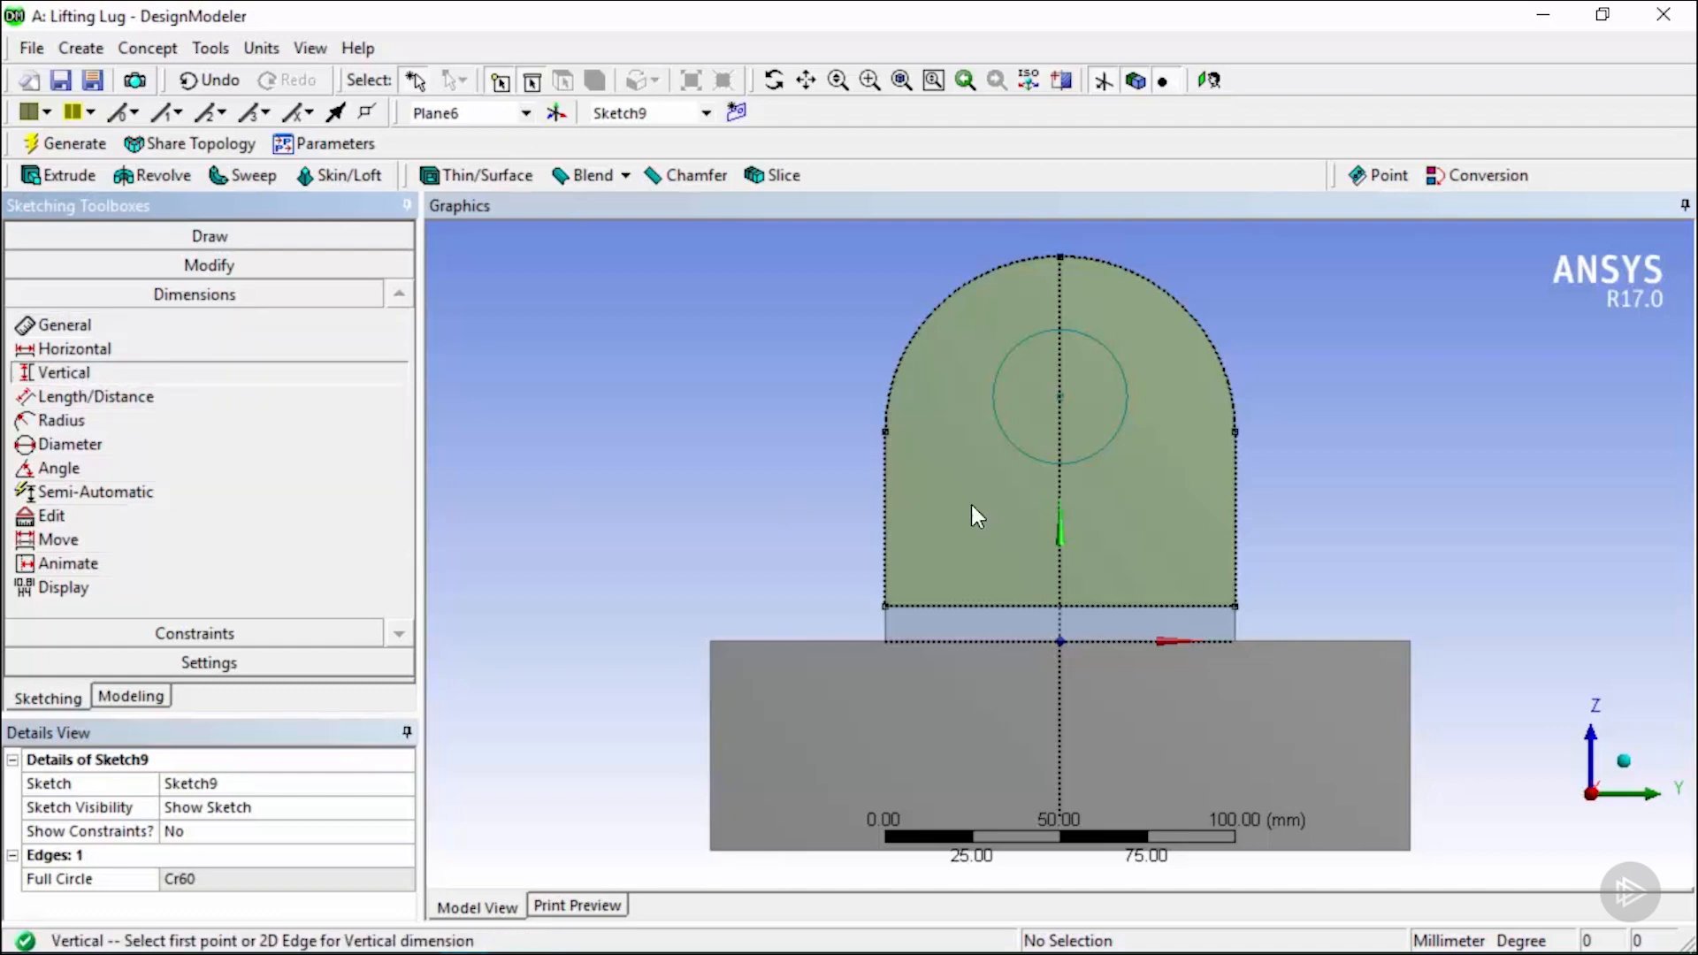
{"action": "left_click", "coordinate": [1061, 398]}
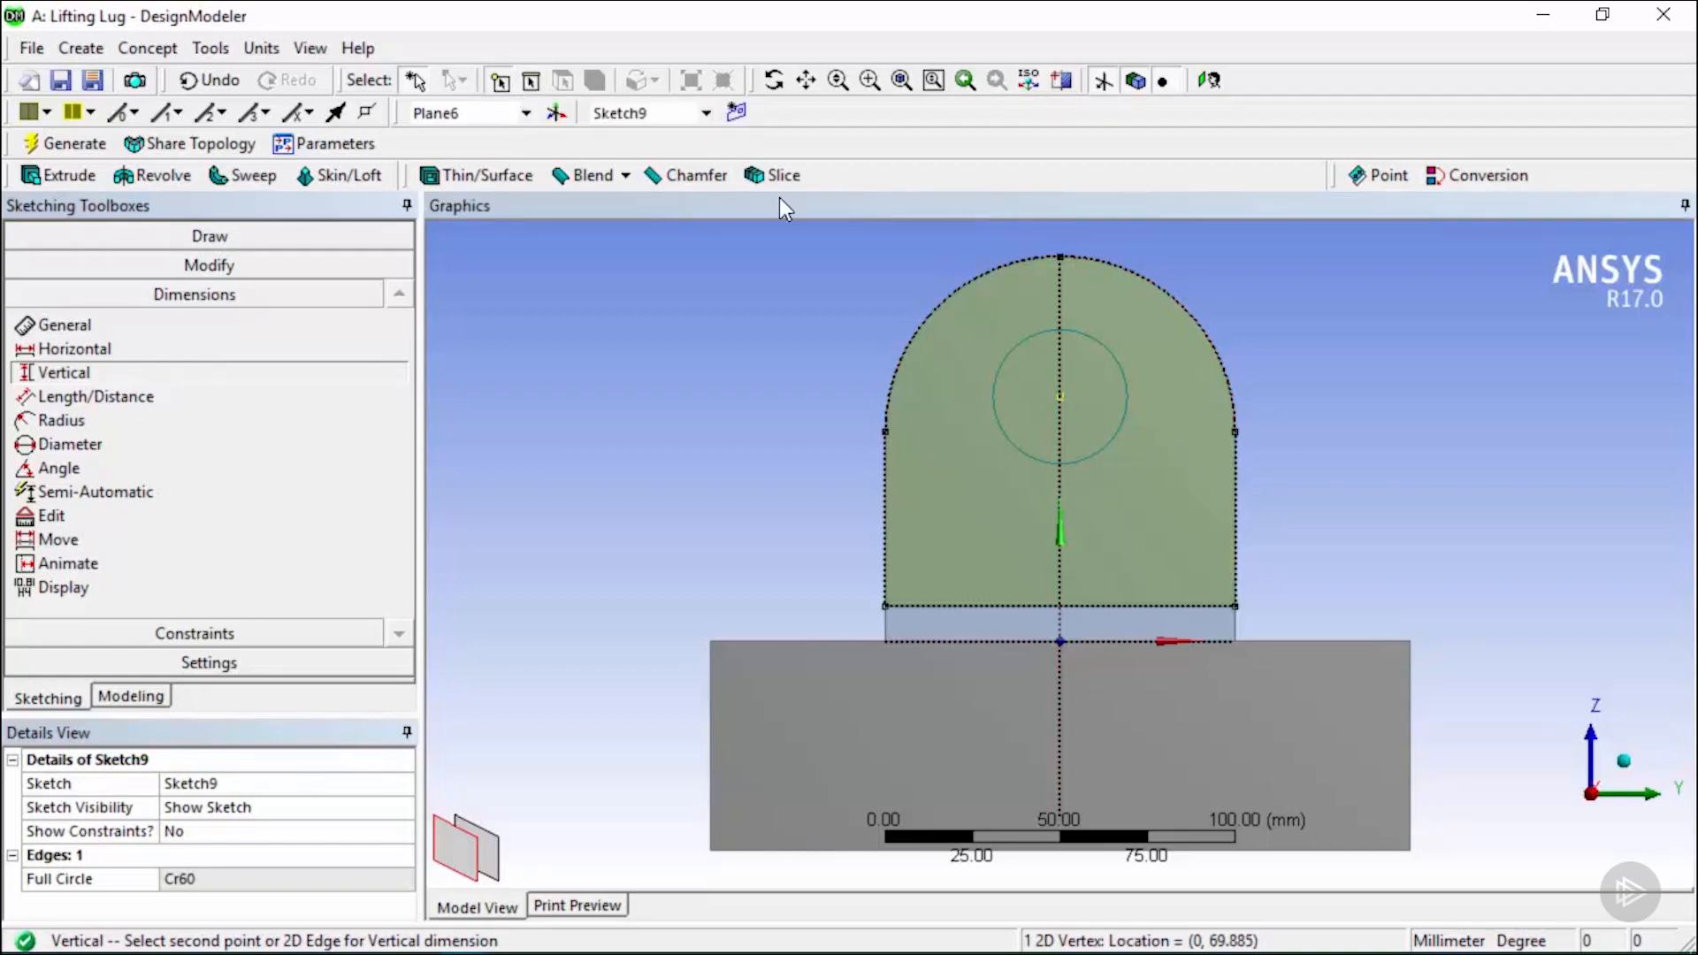
{"action": "left_click", "coordinate": [1060, 256]}
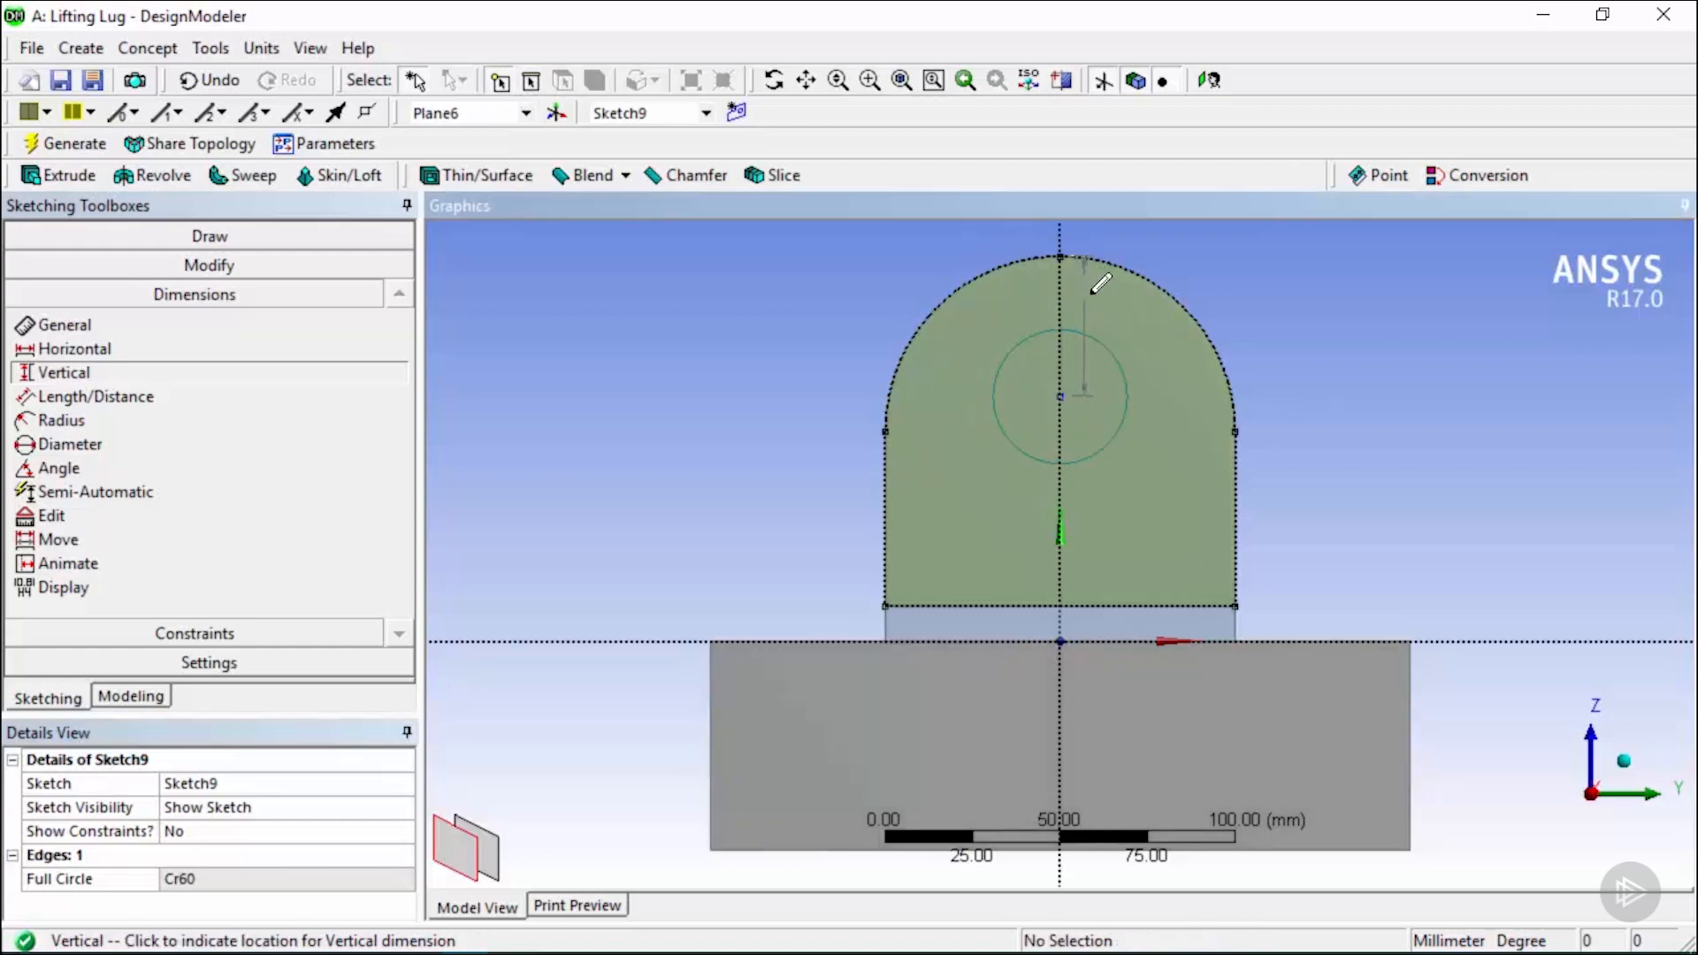
{"action": "left_click", "coordinate": [1333, 320]}
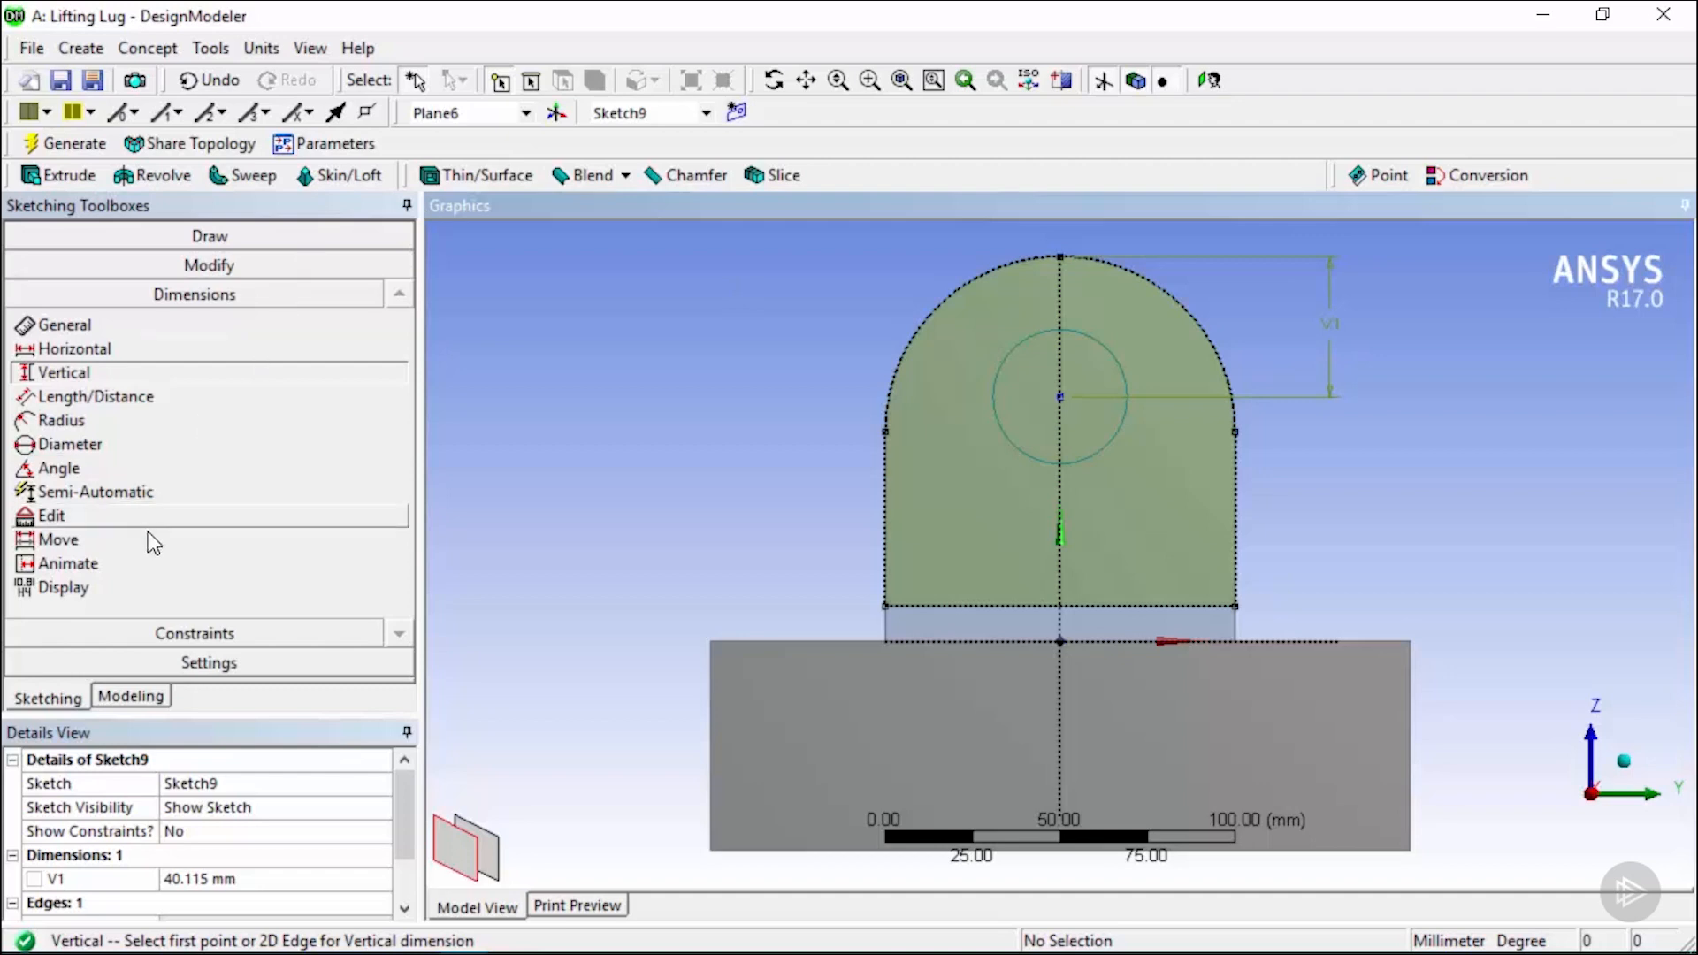
{"action": "left_click", "coordinate": [70, 444]}
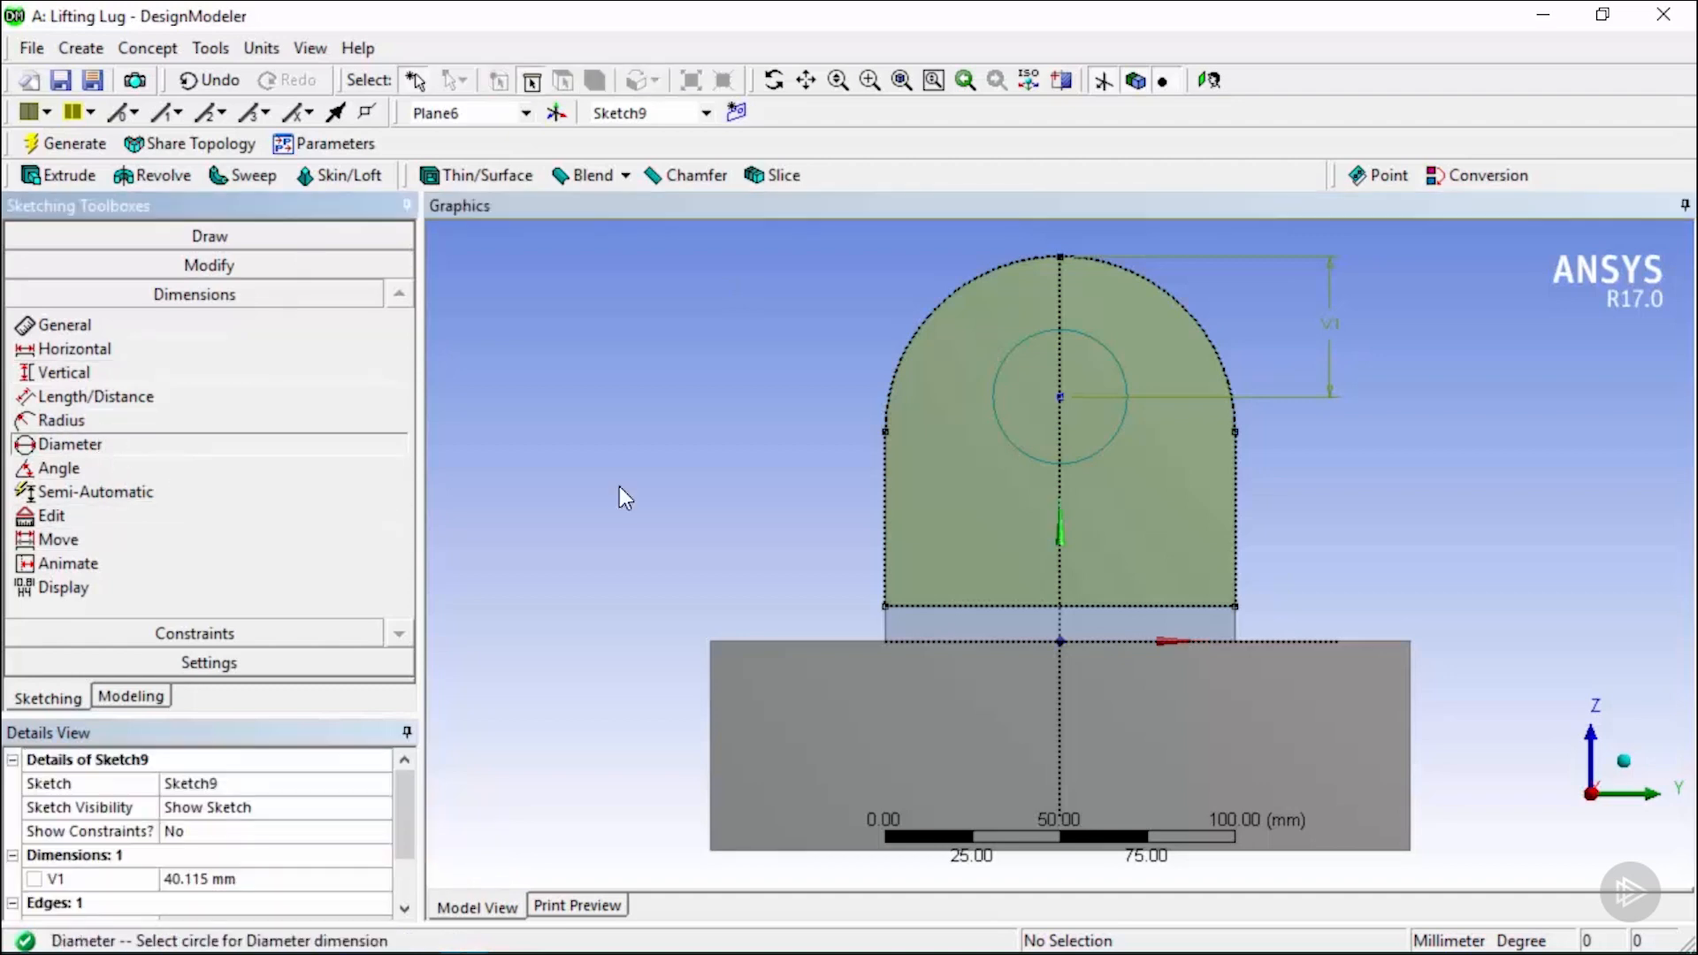
{"action": "left_click", "coordinate": [1115, 442]}
{"action": "left_click", "coordinate": [1171, 489]}
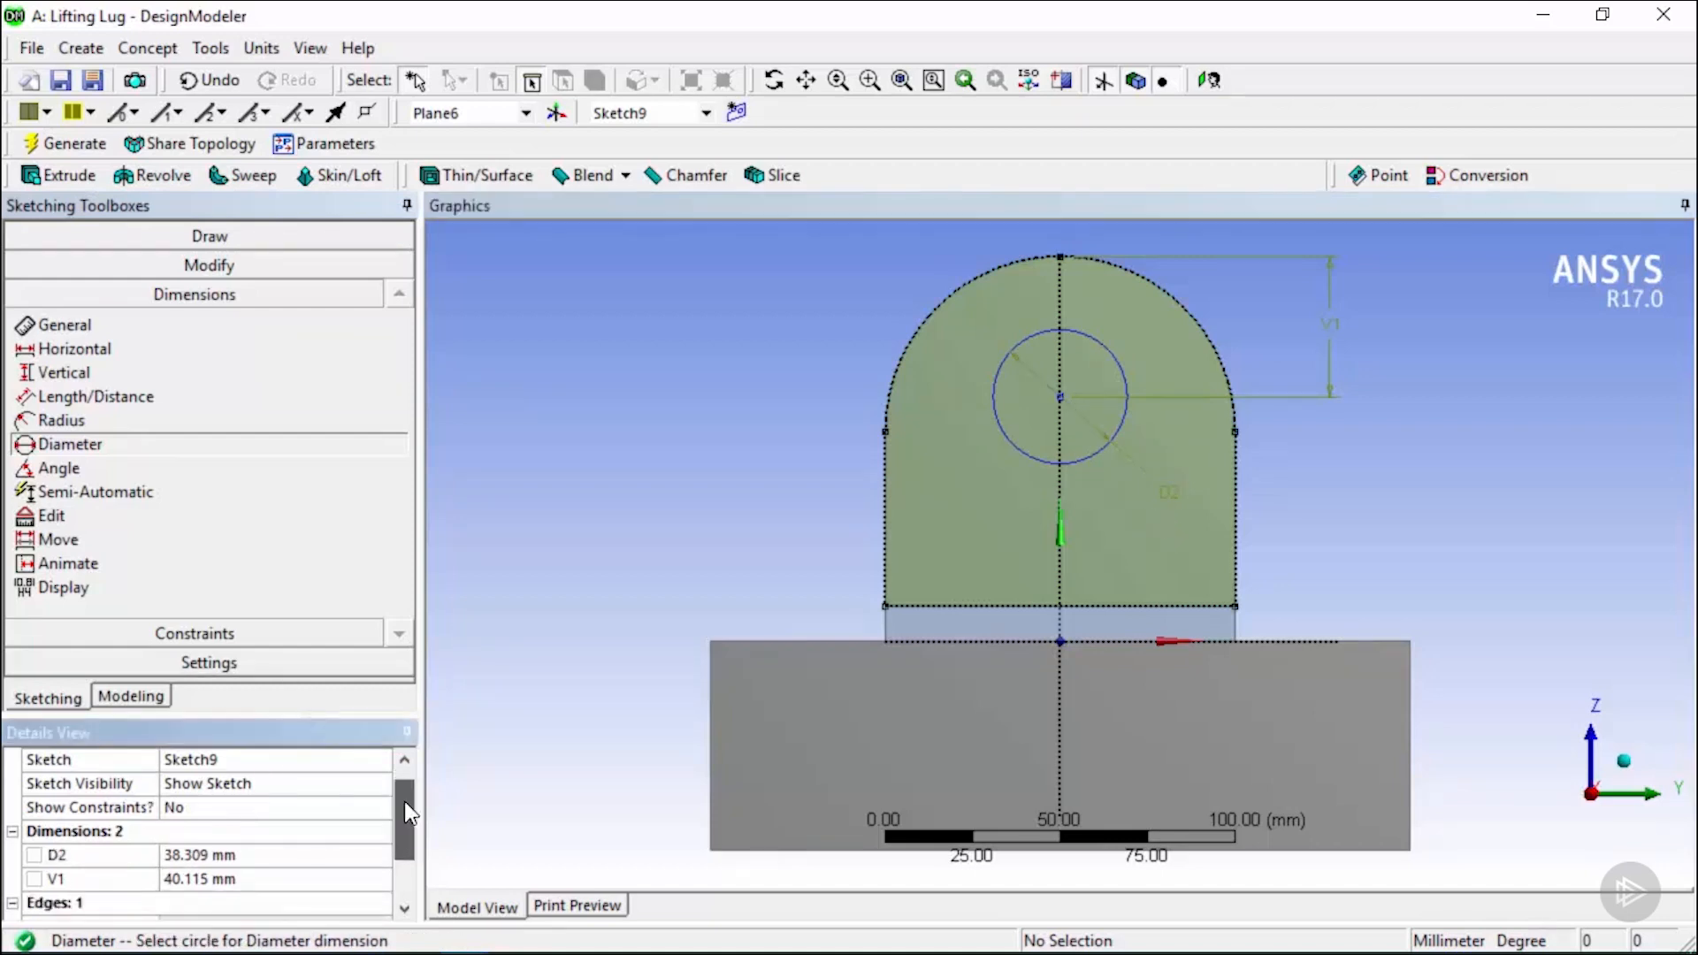
Set the circle's vertical distance from the arc top to 50 mm and its diameter to 40 mm.
{"action": "scroll", "coordinate": [354, 840], "scroll_direction": "down", "scroll_amount": 1}
{"action": "left_click", "coordinate": [232, 877]}
{"action": "type", "text": "50"}
{"action": "key", "text": "Return"}
{"action": "left_click", "coordinate": [257, 855]}
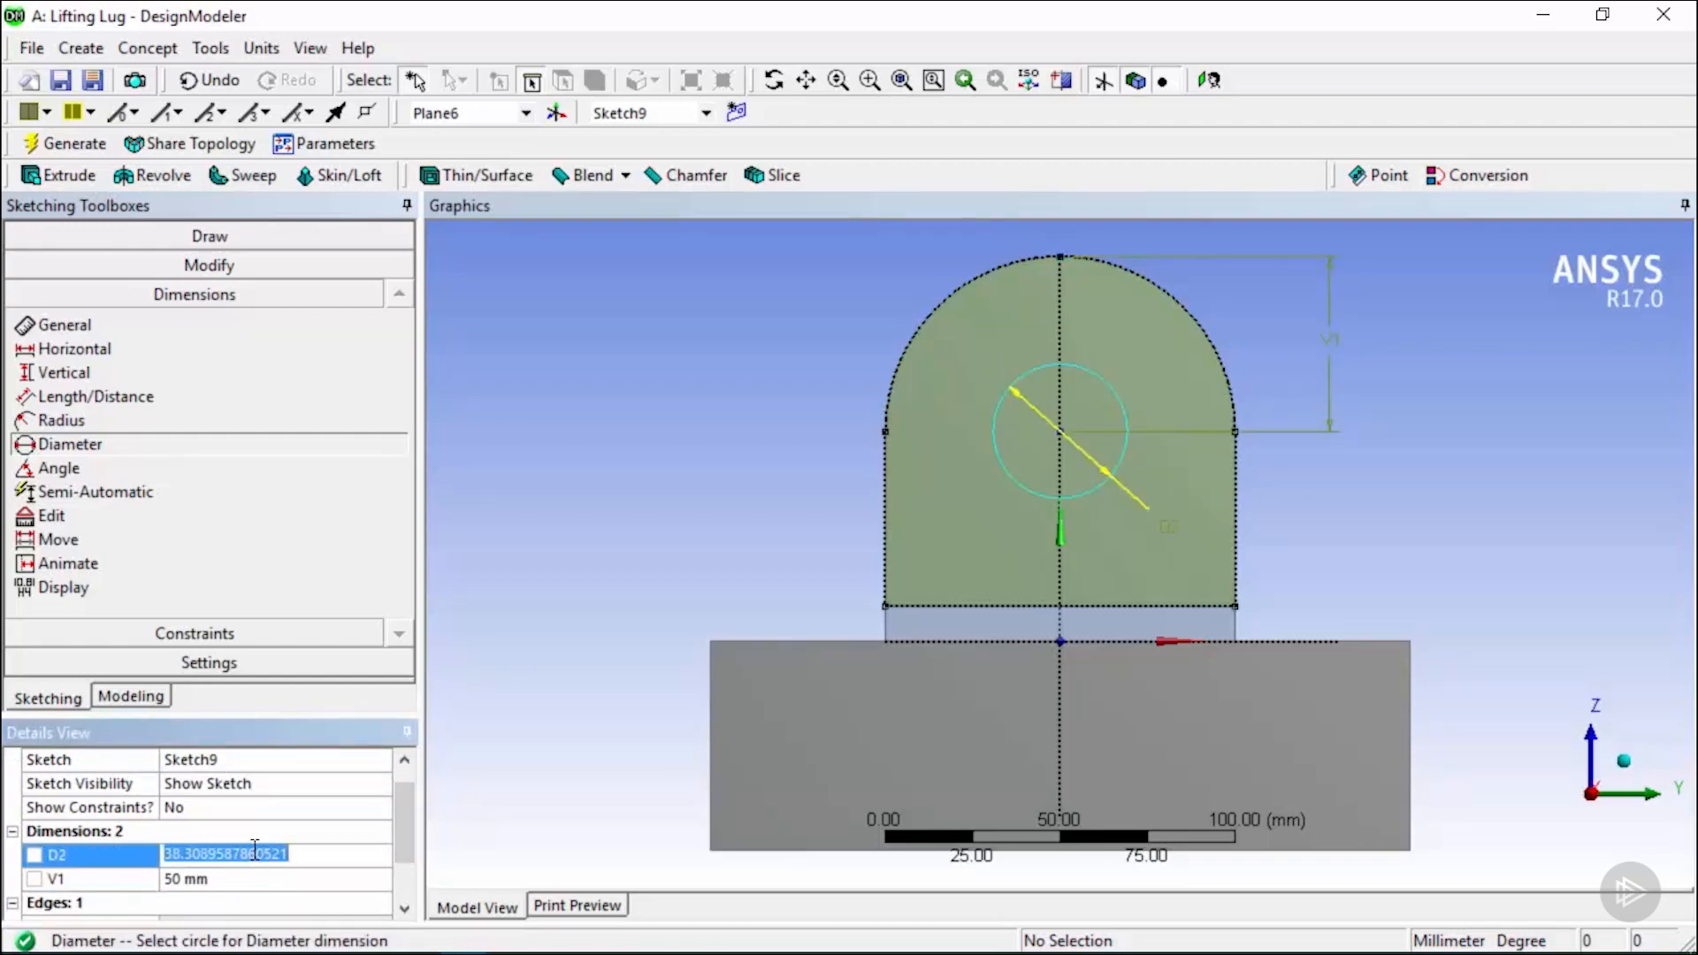
{"action": "type", "text": "40"}
{"action": "key", "text": "Return"}
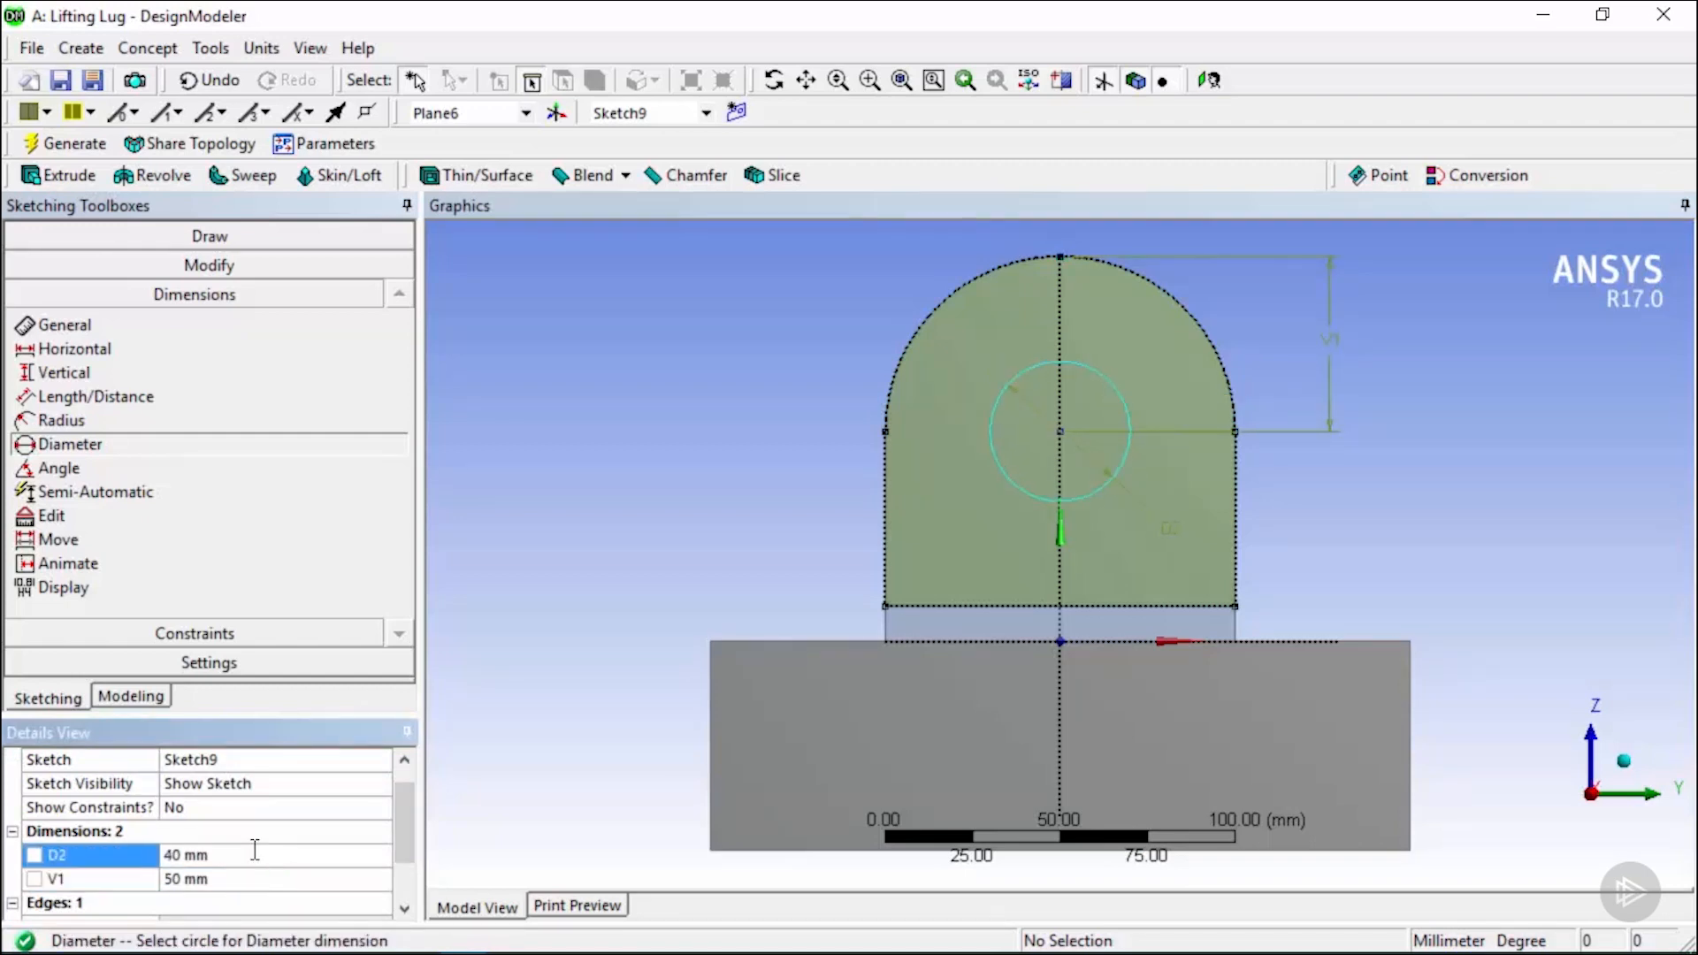
Create an extrusion from the circle sketch, Sketch9, and set its operation to Cut Material.
{"action": "left_click", "coordinate": [76, 182]}
{"action": "middle_click_drag", "start_coordinate": [1270, 534], "coordinate": [1052, 619]}
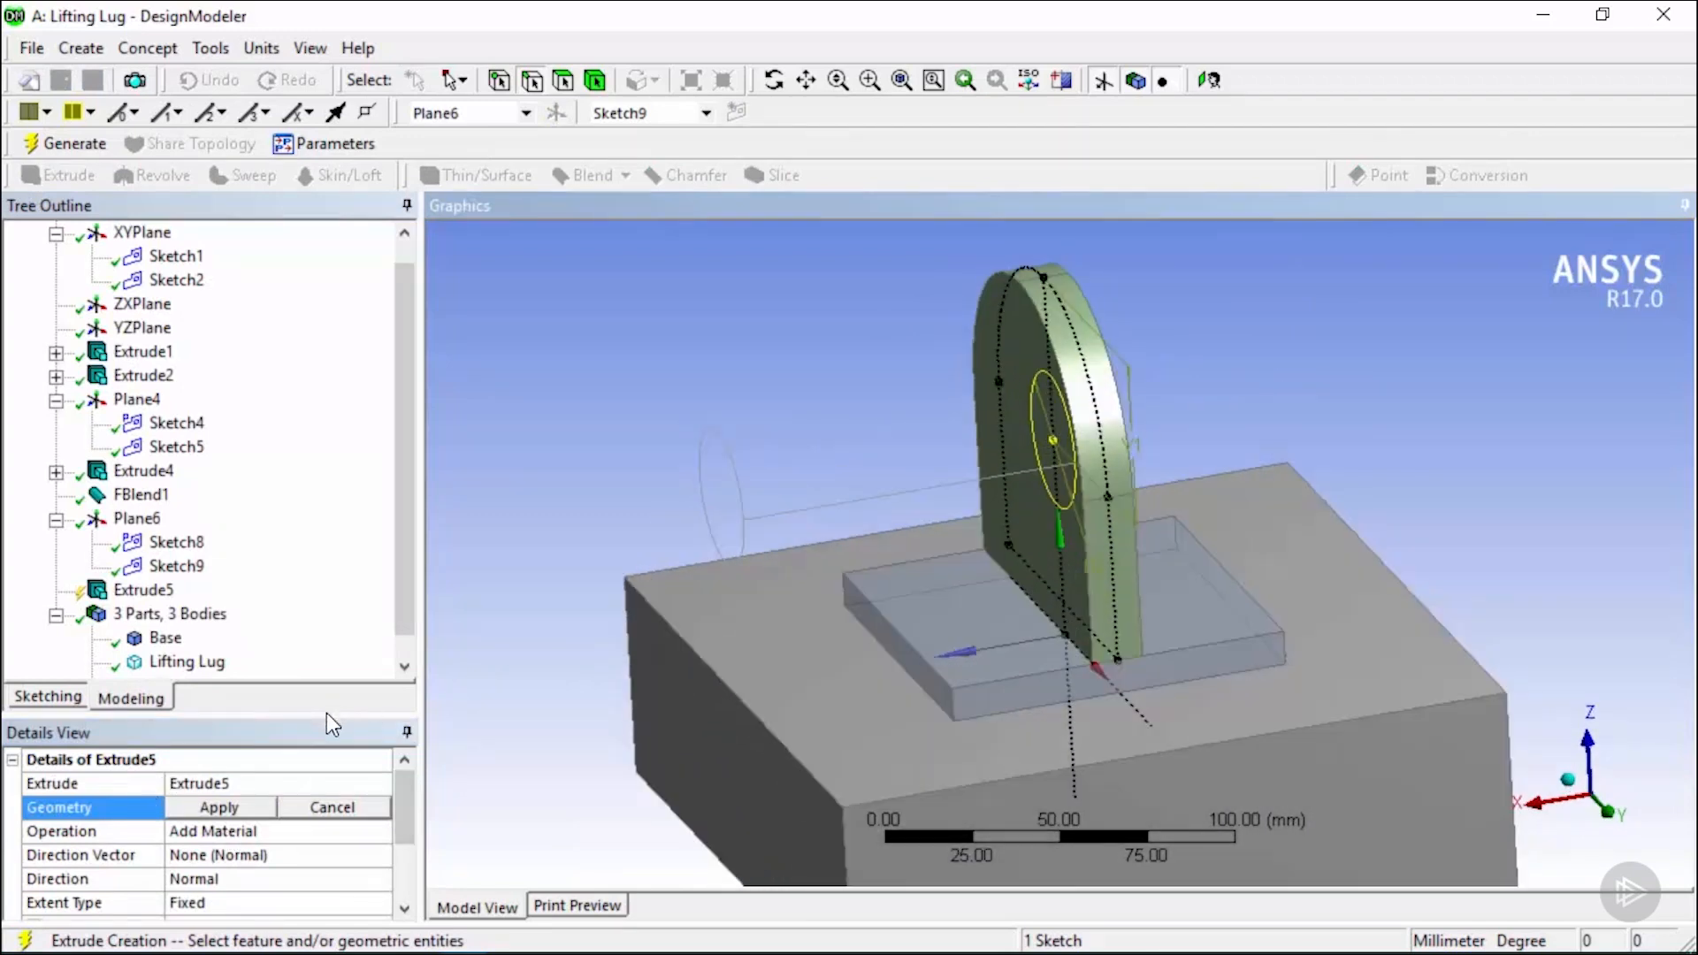
{"action": "left_click_drag", "start_coordinate": [329, 715], "coordinate": [336, 588]}
{"action": "left_click", "coordinate": [266, 679]}
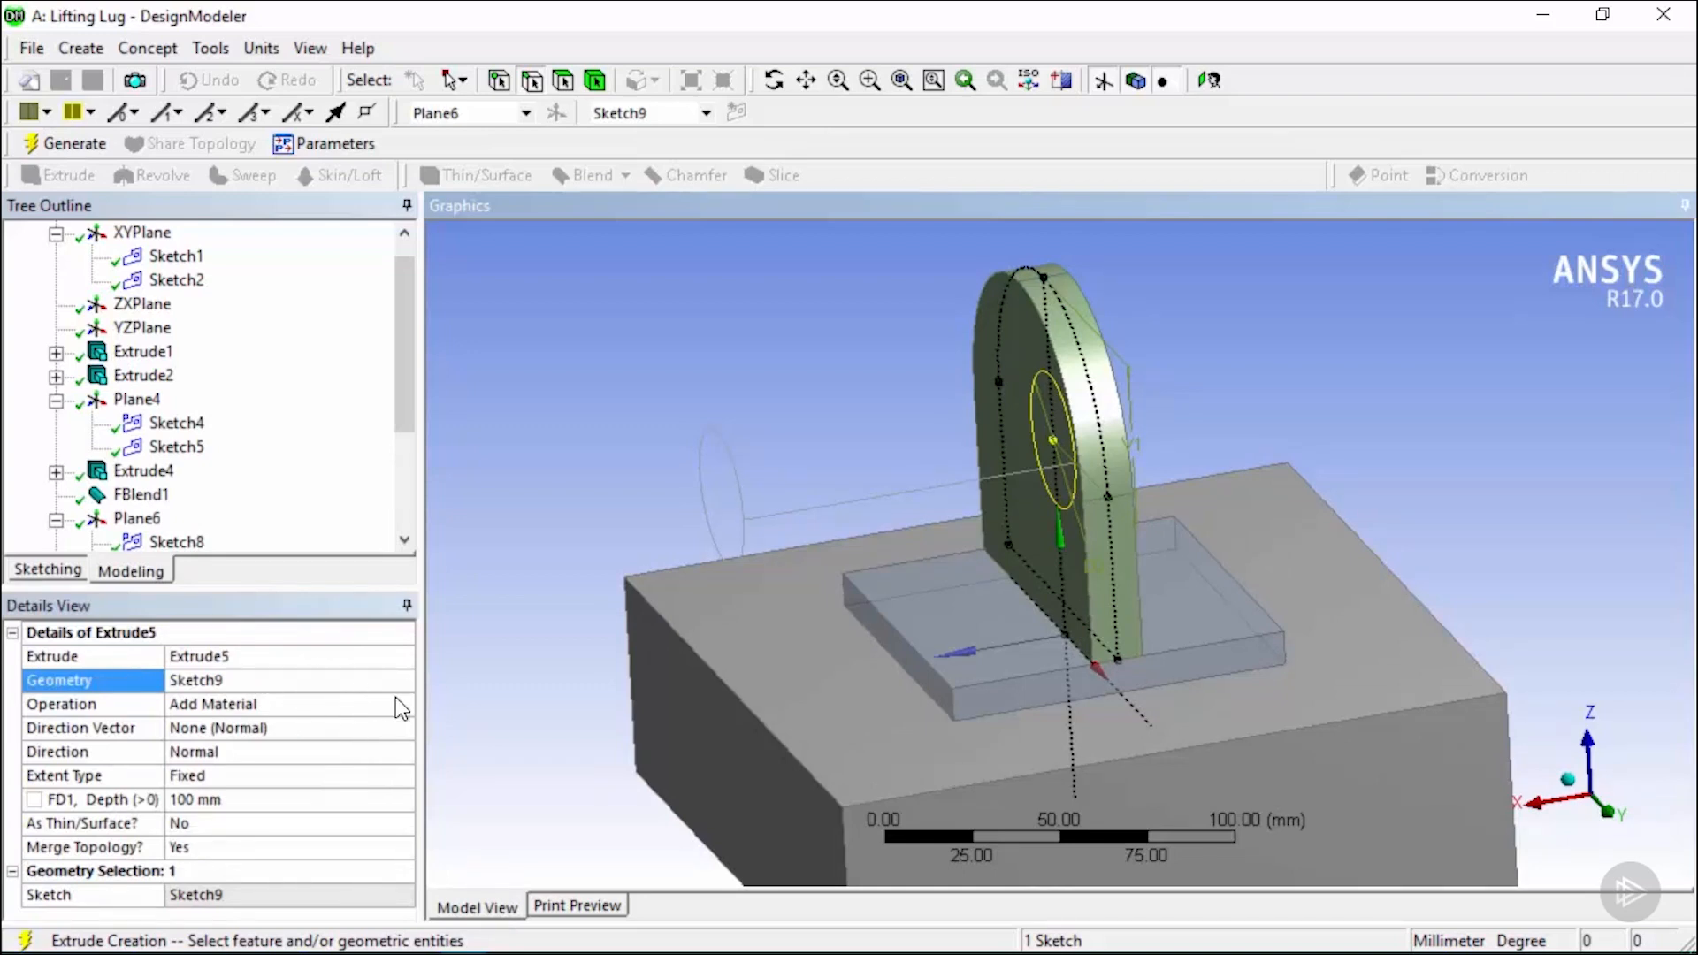
{"action": "left_click", "coordinate": [258, 706]}
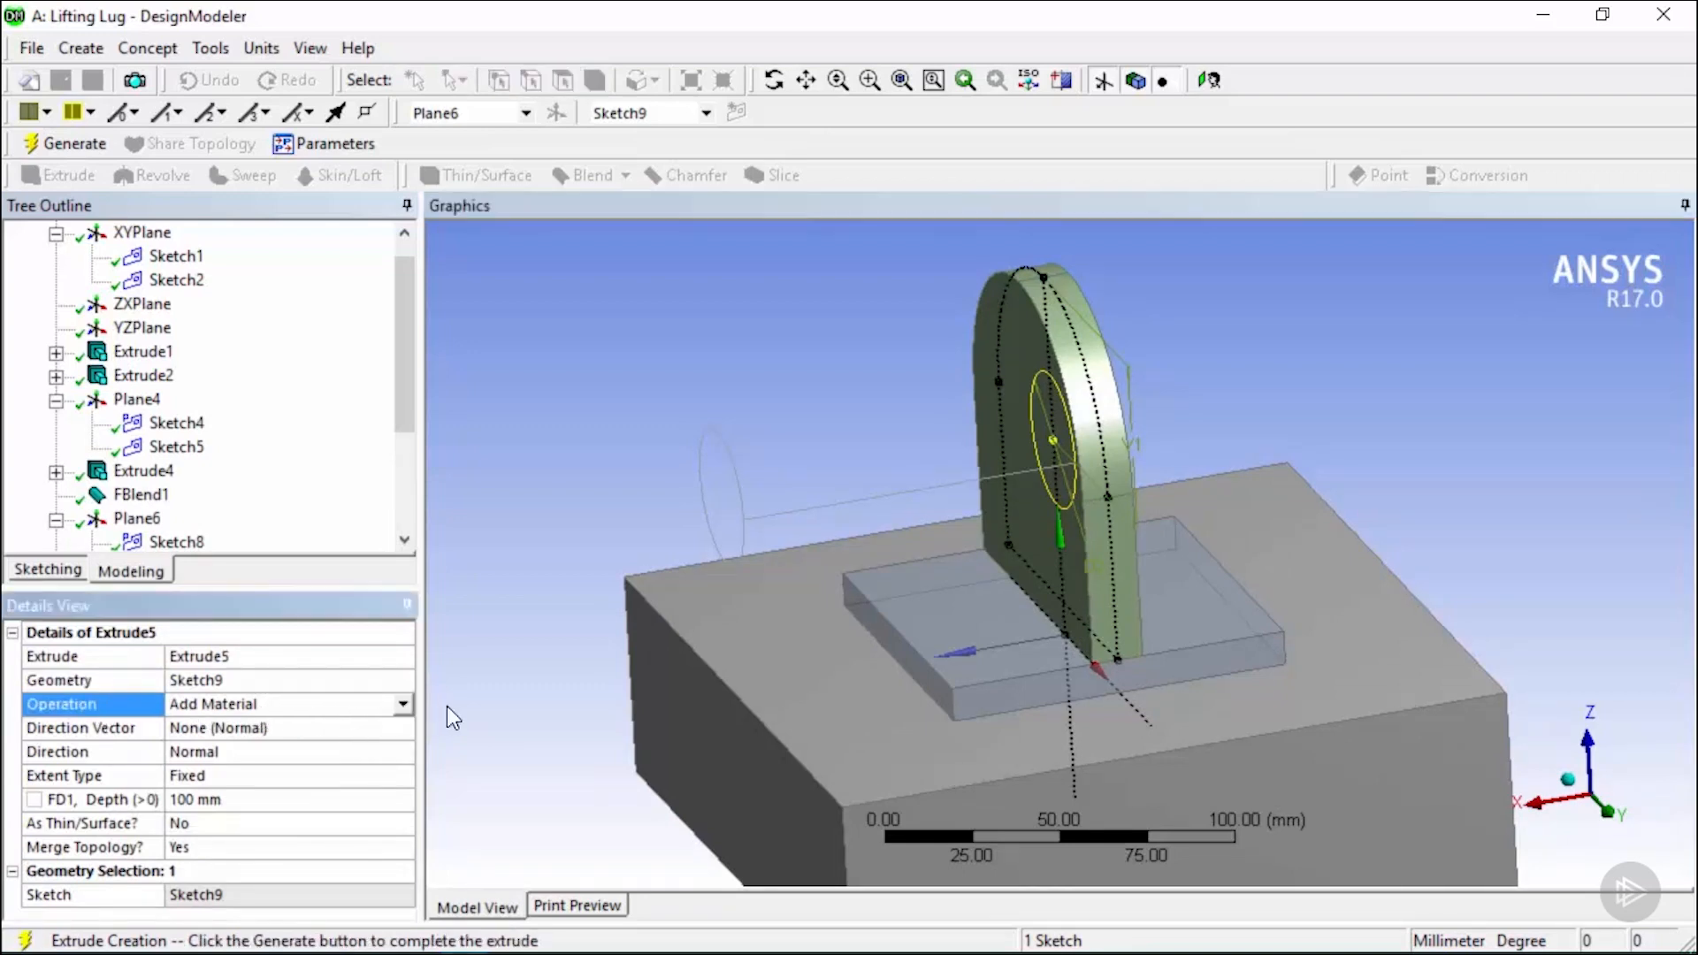
{"action": "left_click", "coordinate": [401, 705]}
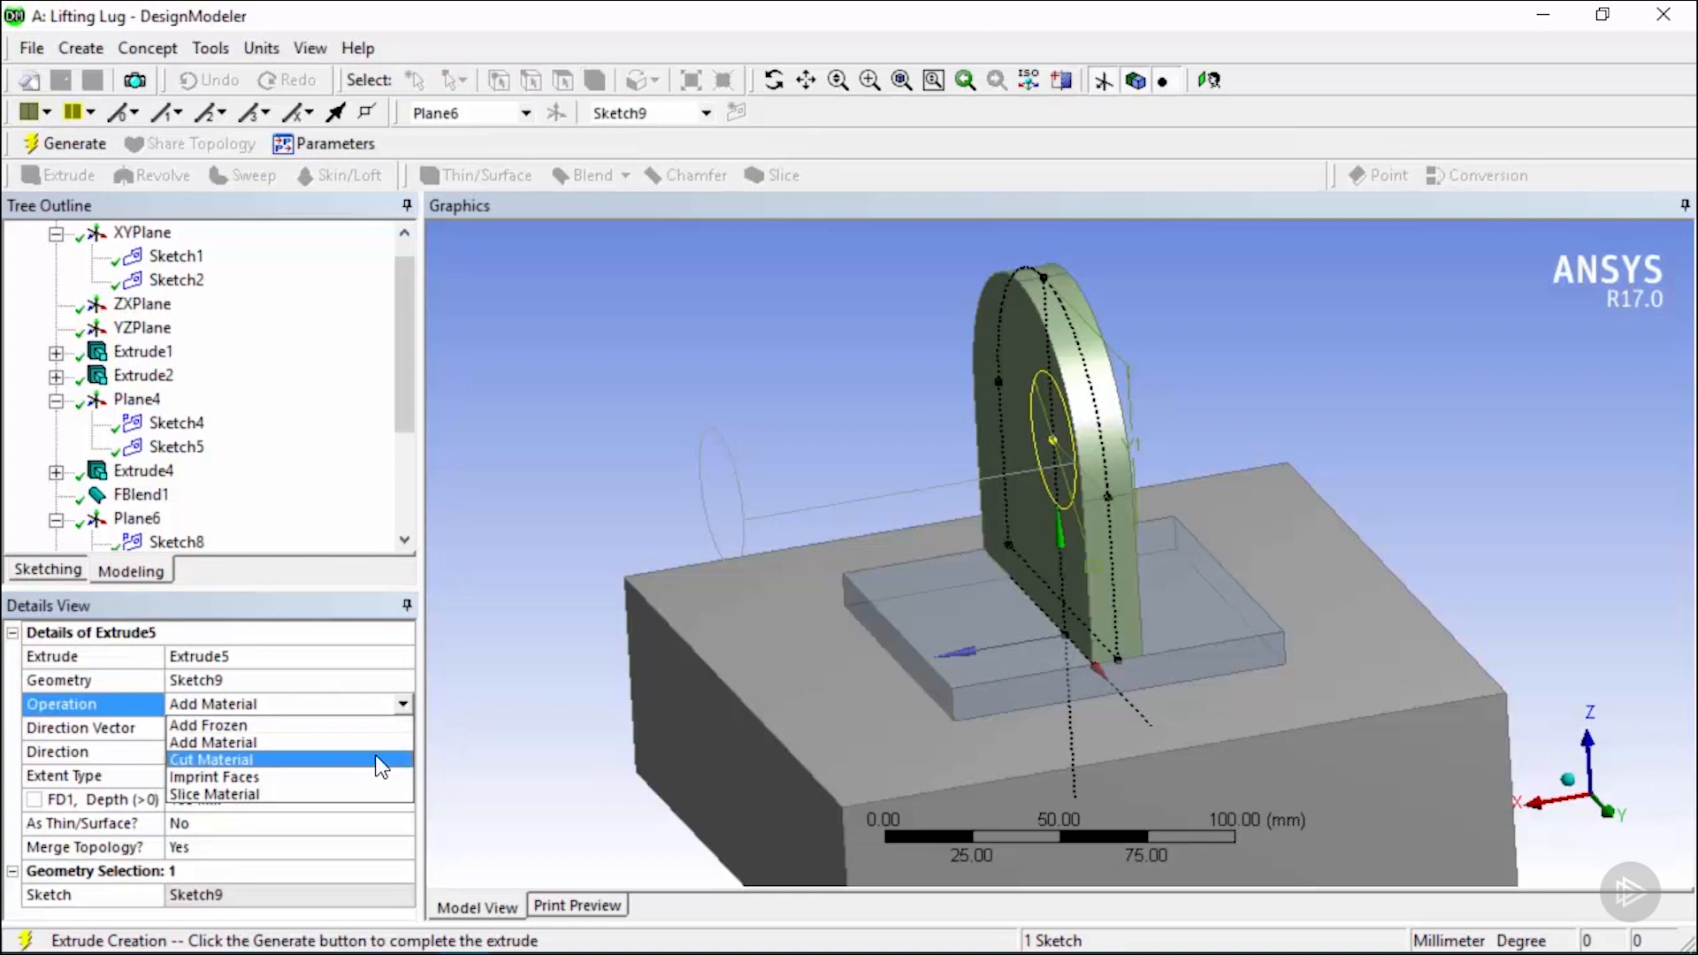
{"action": "left_click", "coordinate": [265, 760]}
Set the cut extrusion's direction to Both - Symmetric with a fixed depth of 100 mm and generate it.
{"action": "left_click", "coordinate": [265, 752]}
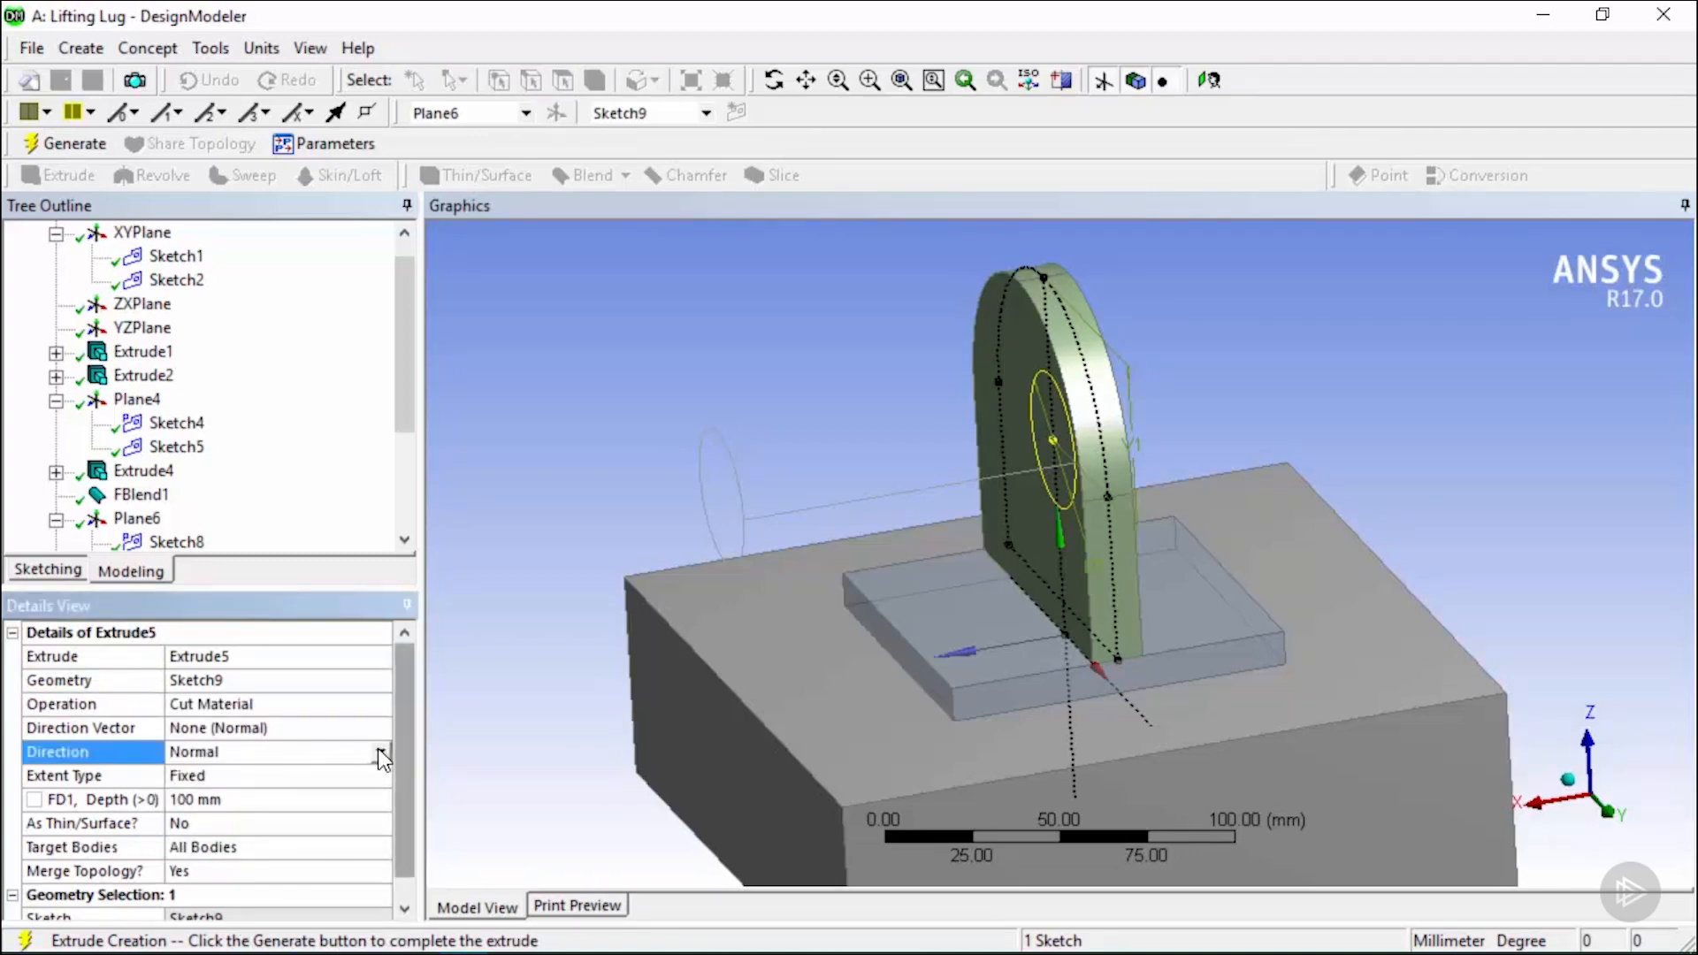
{"action": "left_click", "coordinate": [379, 750]}
{"action": "left_click", "coordinate": [302, 809]}
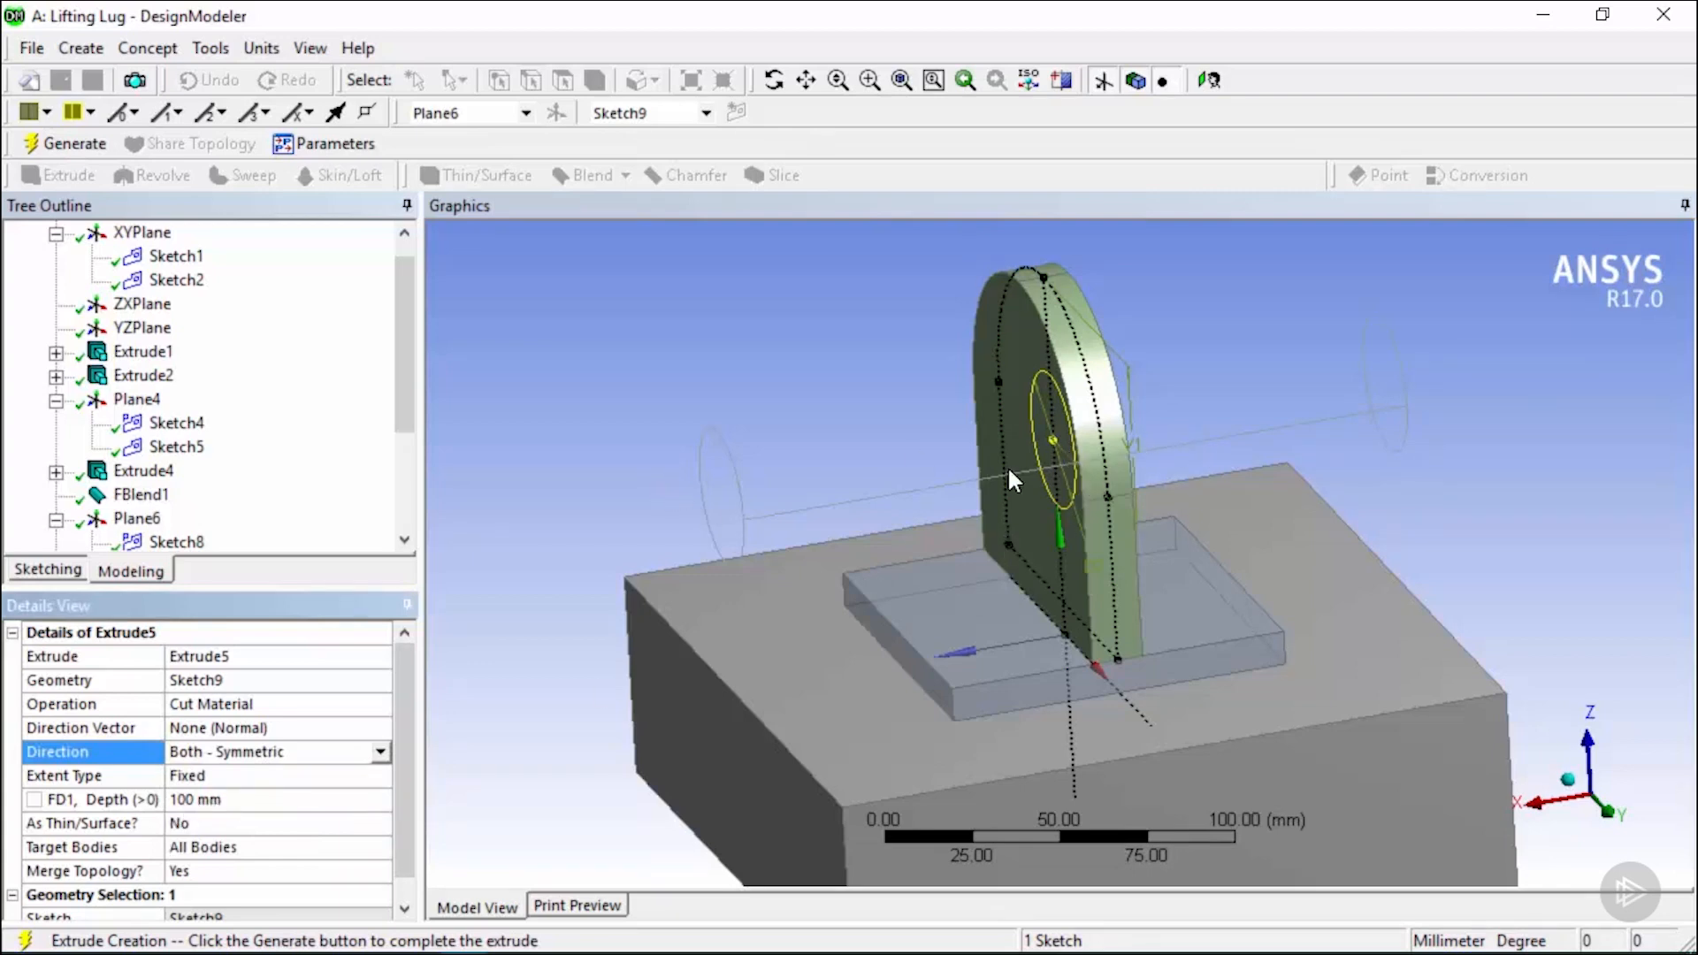
{"action": "middle_click_drag", "start_coordinate": [1060, 484], "coordinate": [1183, 542]}
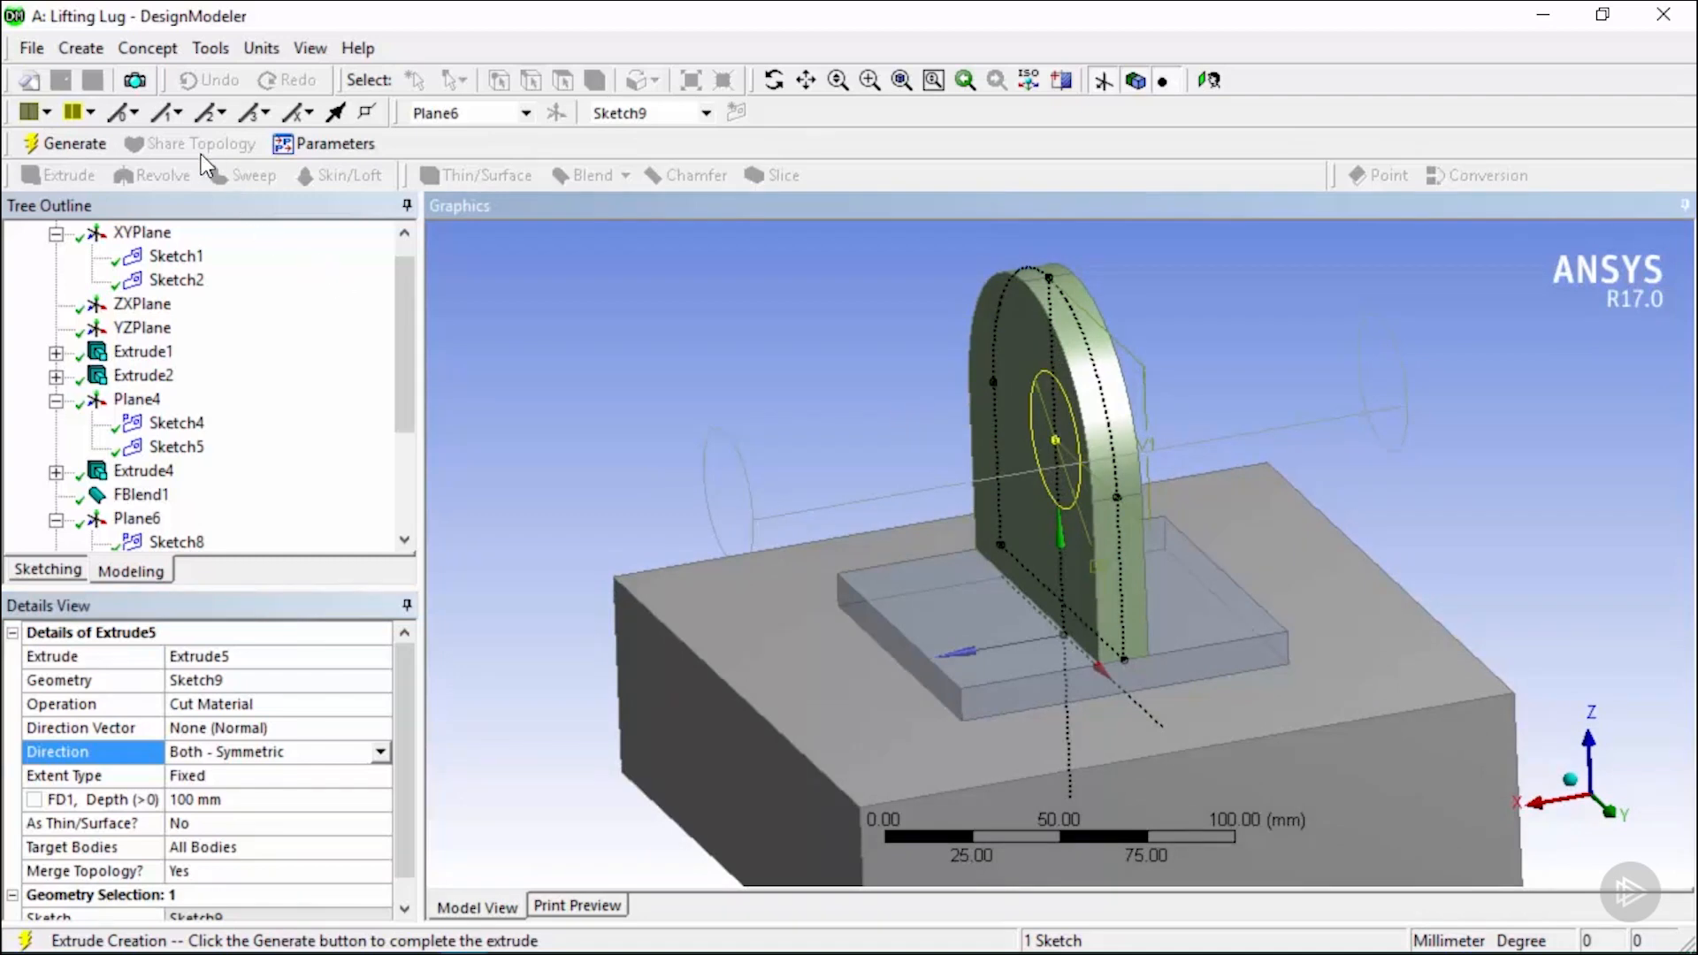
{"action": "left_click", "coordinate": [85, 147]}
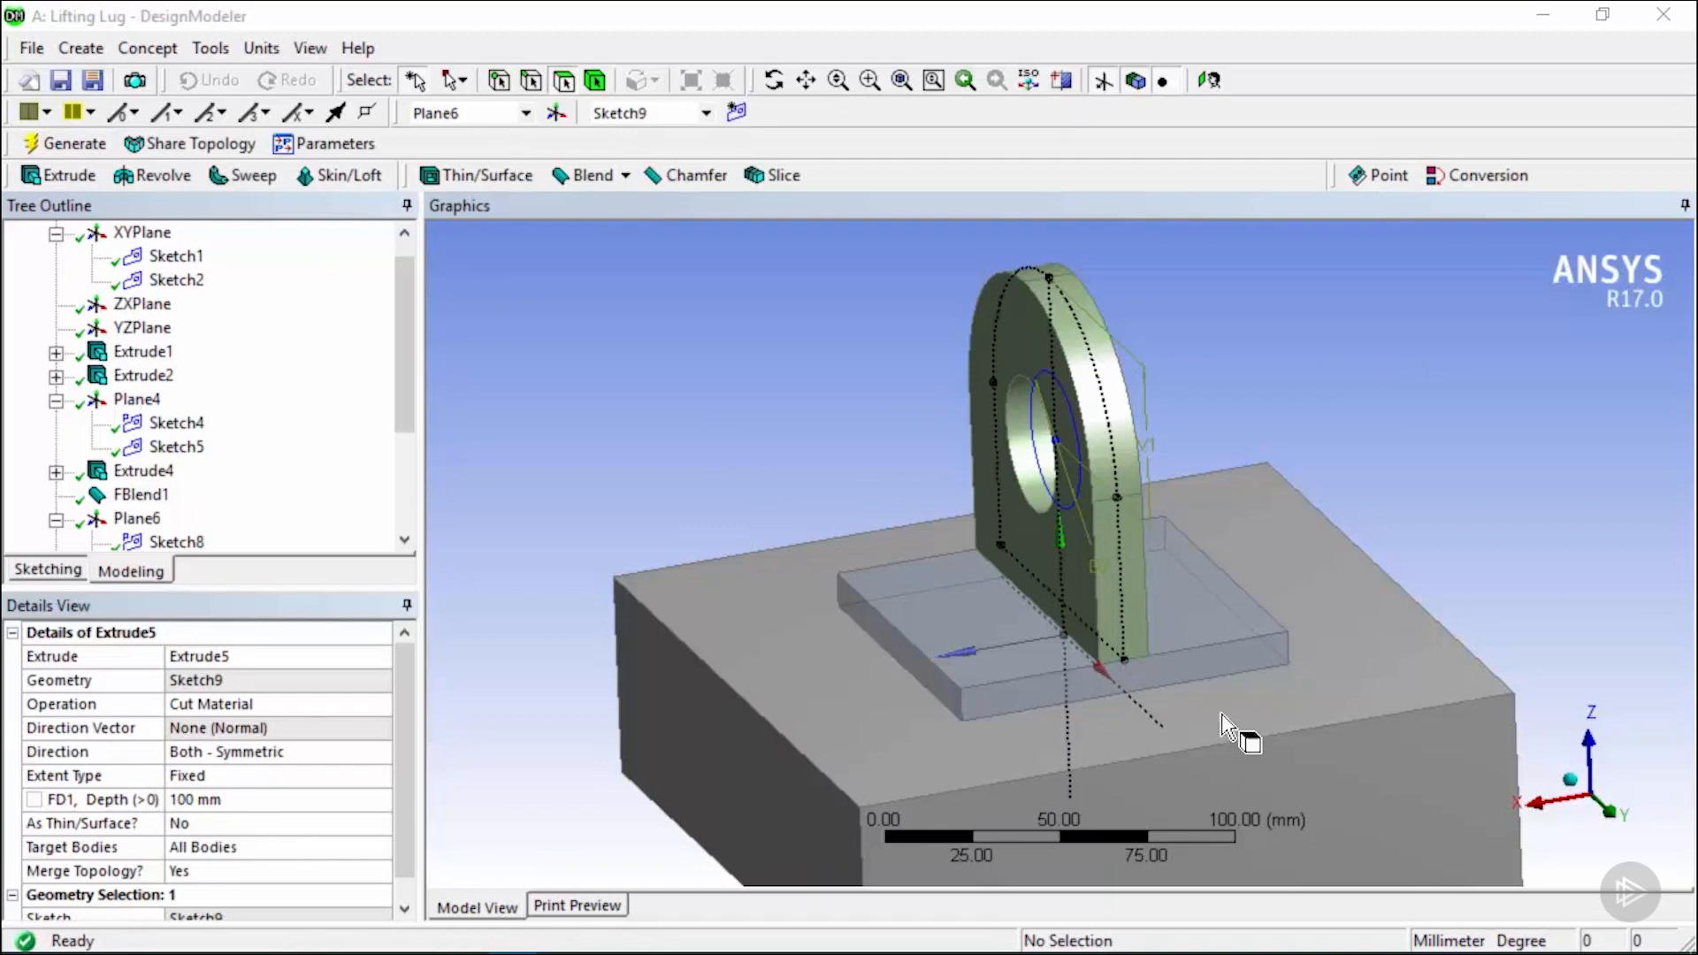
Unite the upright plate and the lug plate beneath it with a Boolean operation and generate it.
{"action": "middle_click_drag", "start_coordinate": [1178, 679], "coordinate": [1229, 681]}
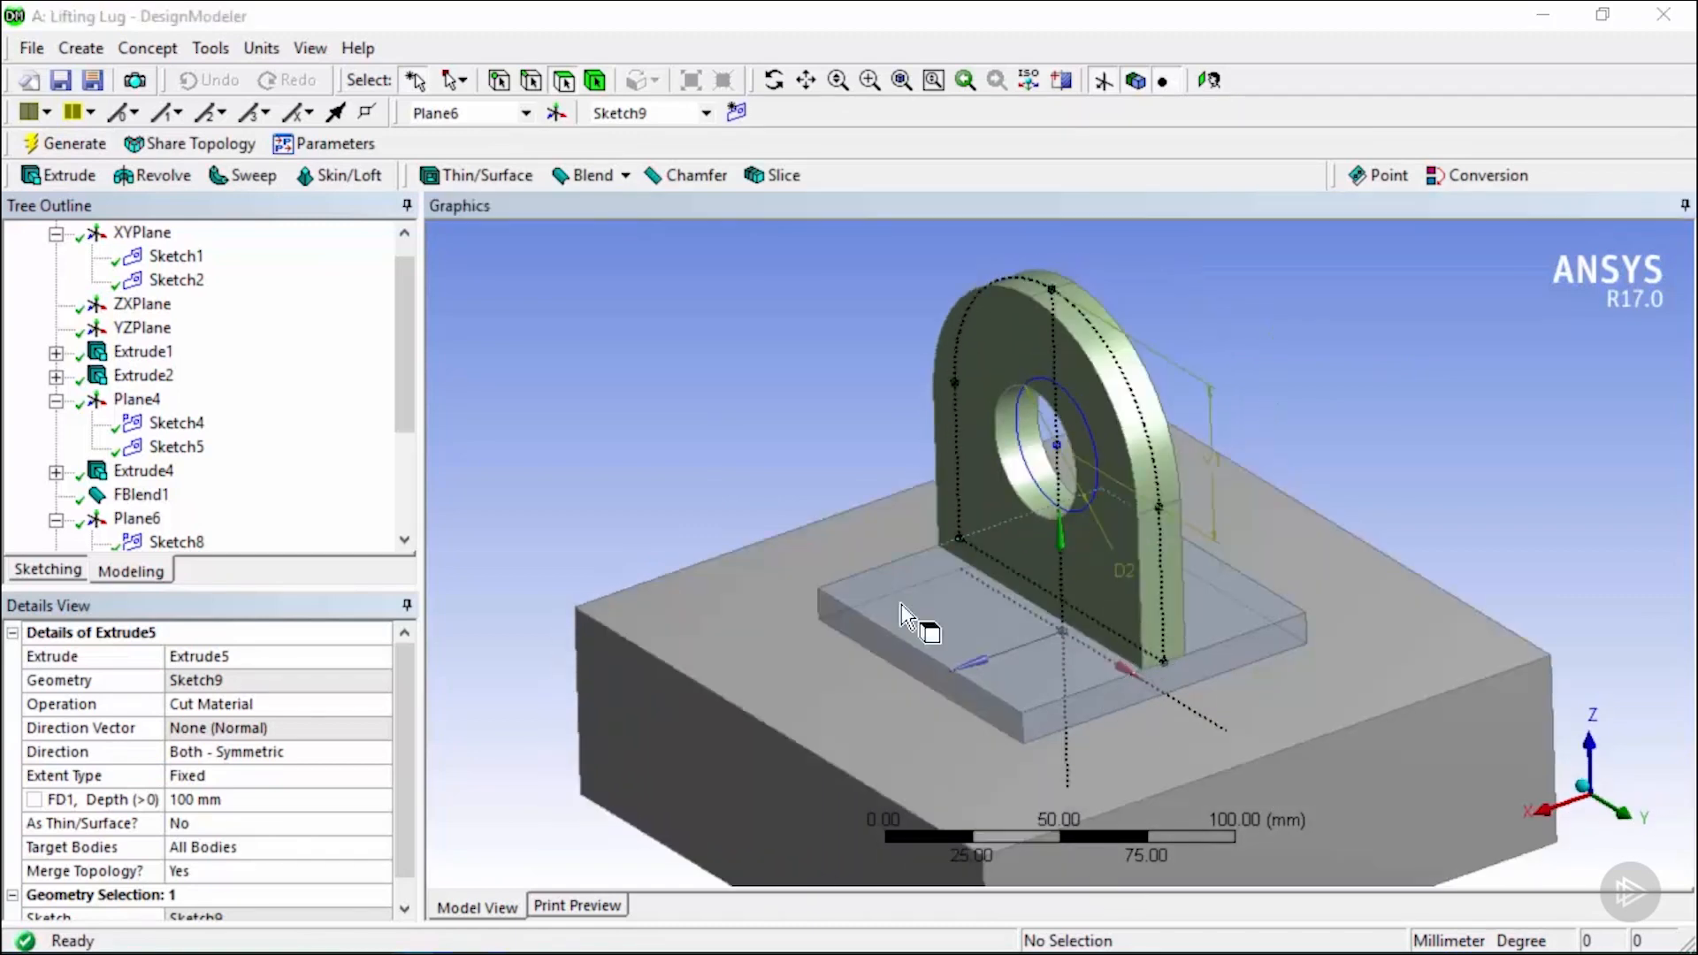
{"action": "left_click", "coordinate": [81, 48]}
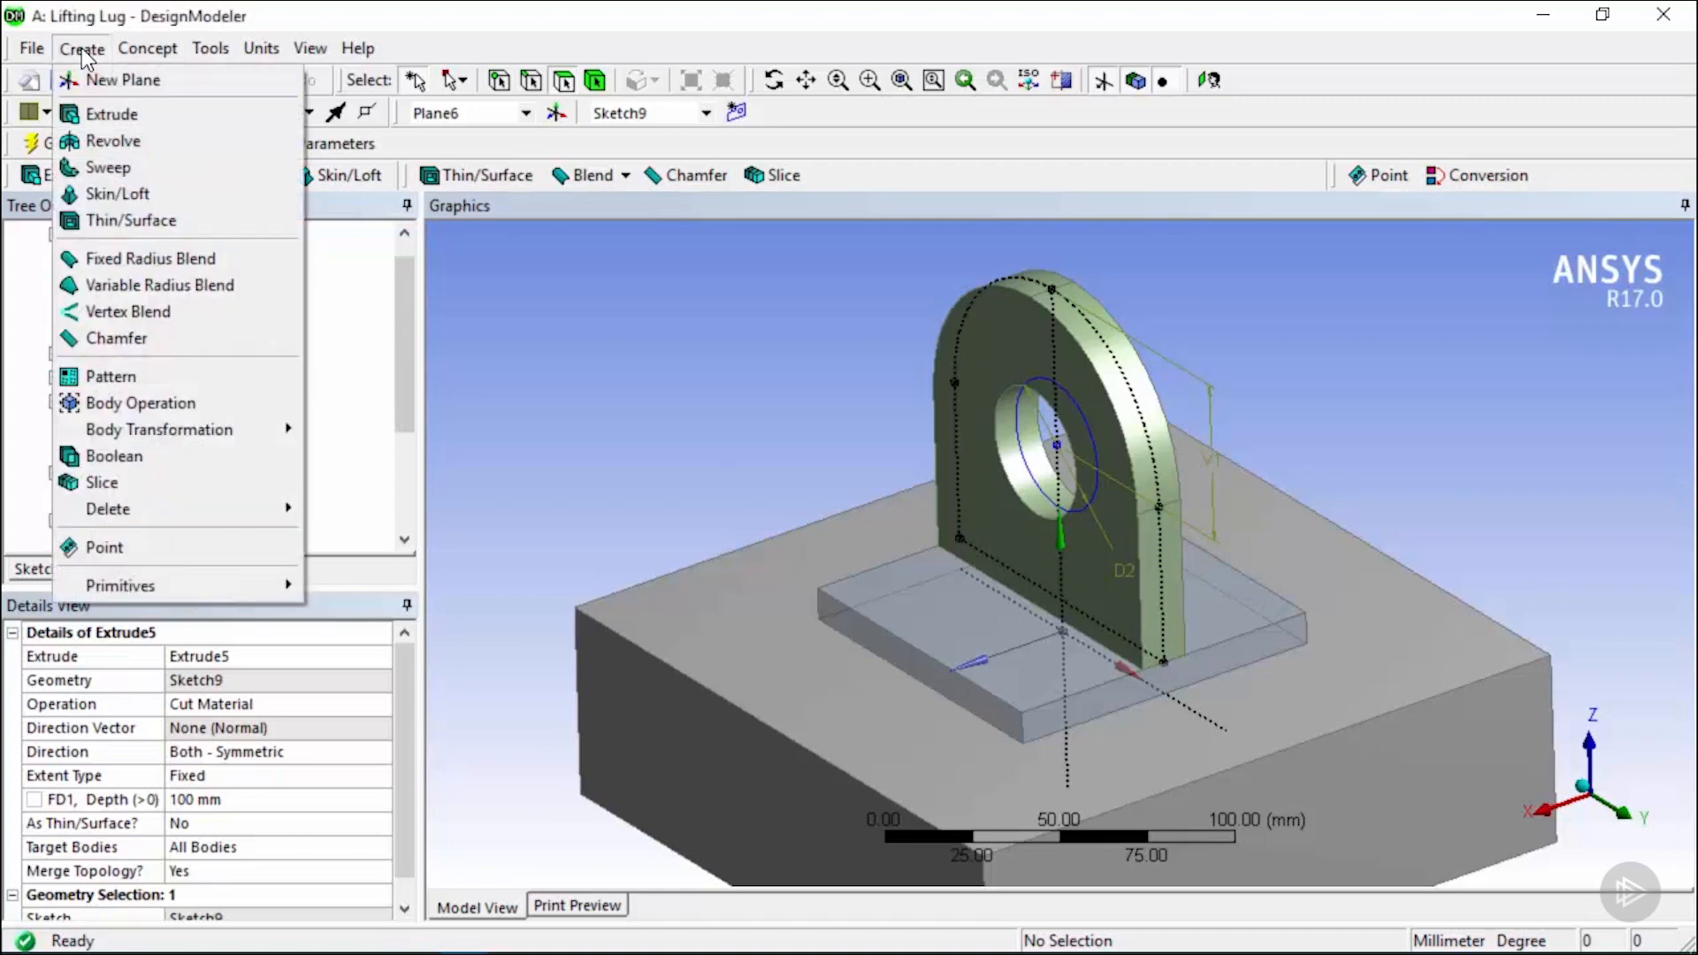
{"action": "left_click", "coordinate": [156, 461]}
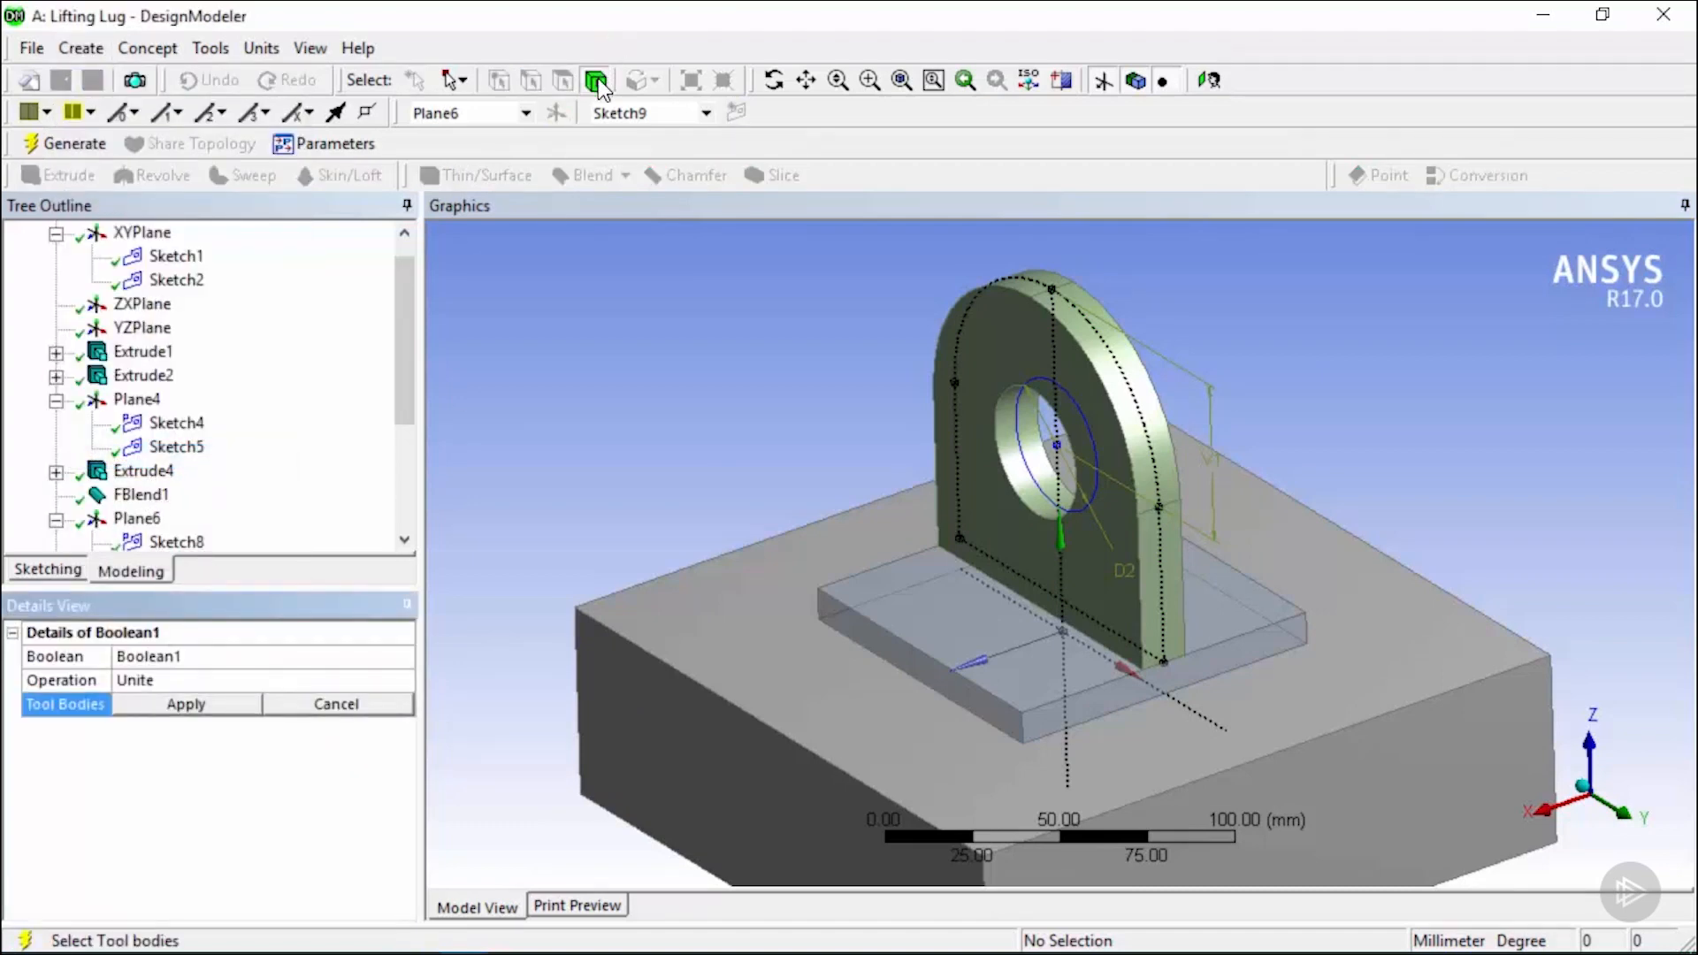
{"action": "left_click", "coordinate": [1164, 606]}
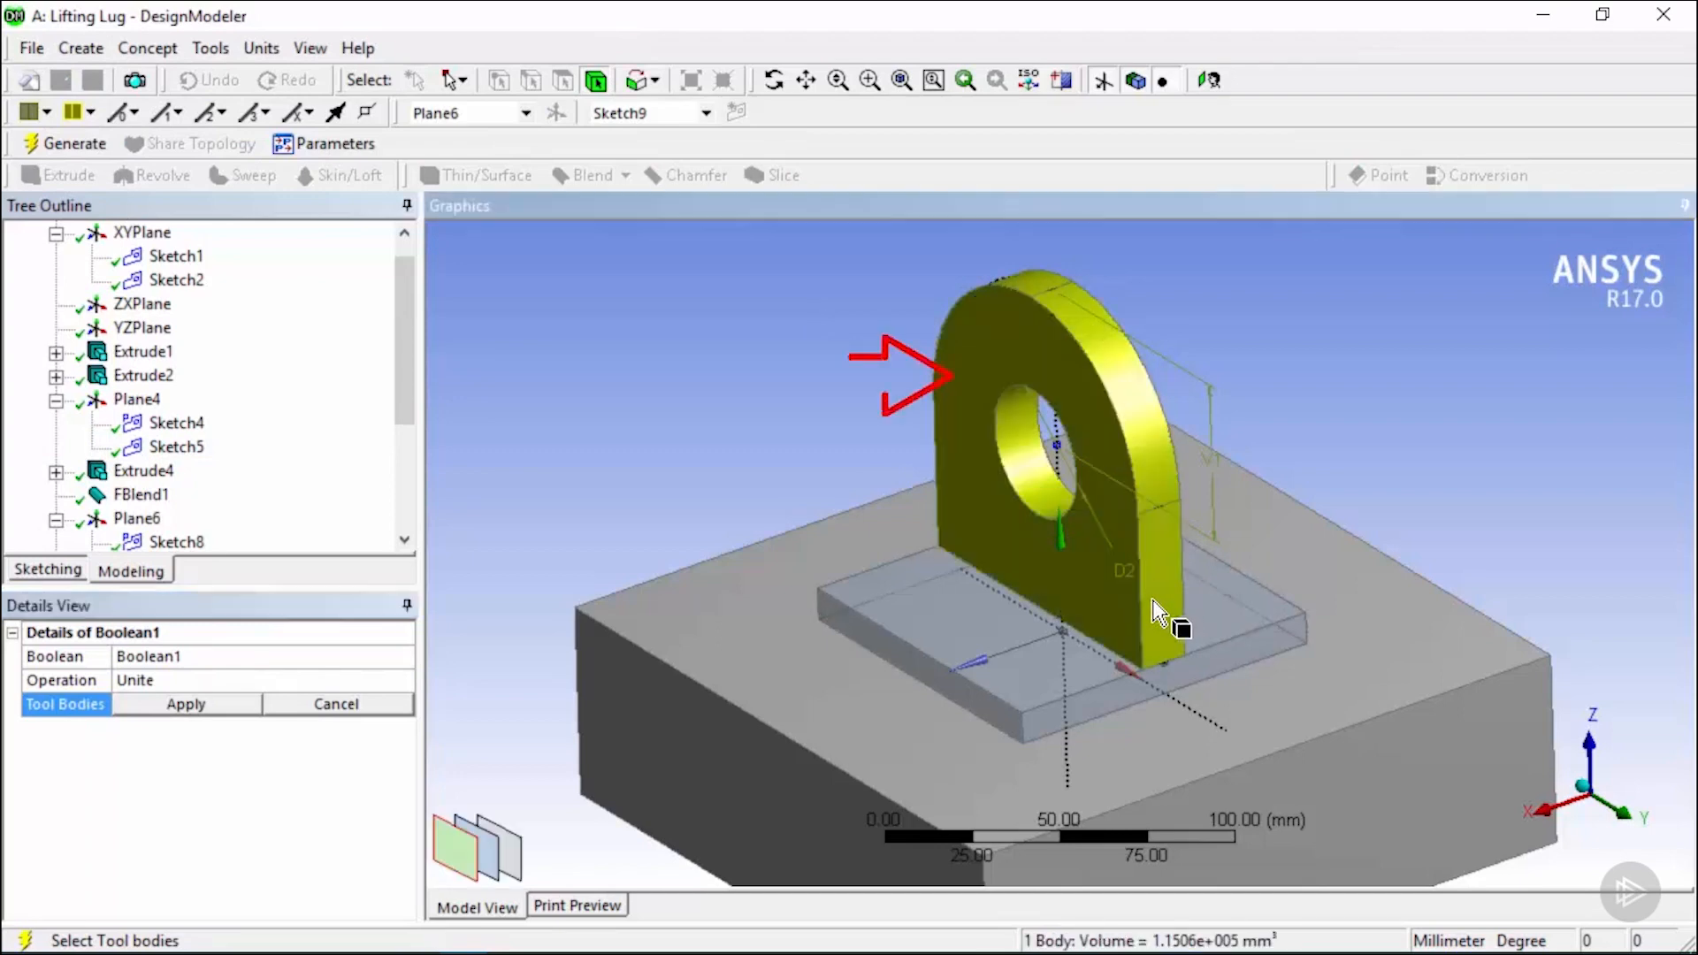
{"action": "left_click", "coordinate": [1091, 697], "text": "ctrl"}
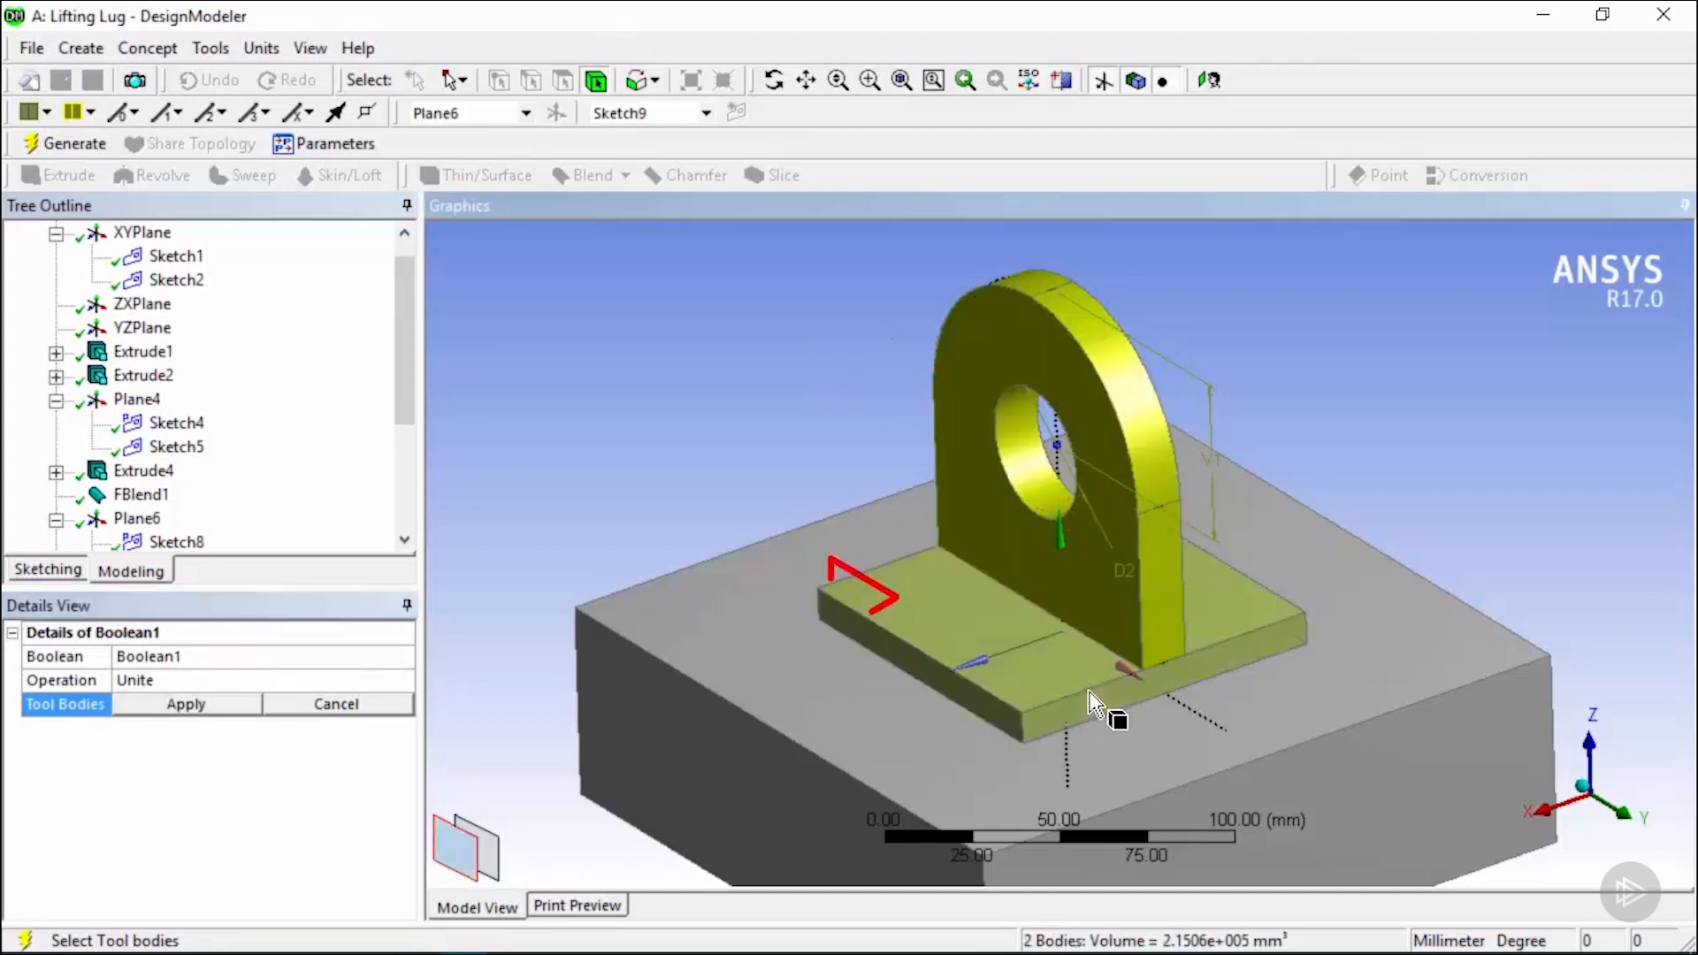
{"action": "left_click", "coordinate": [198, 706]}
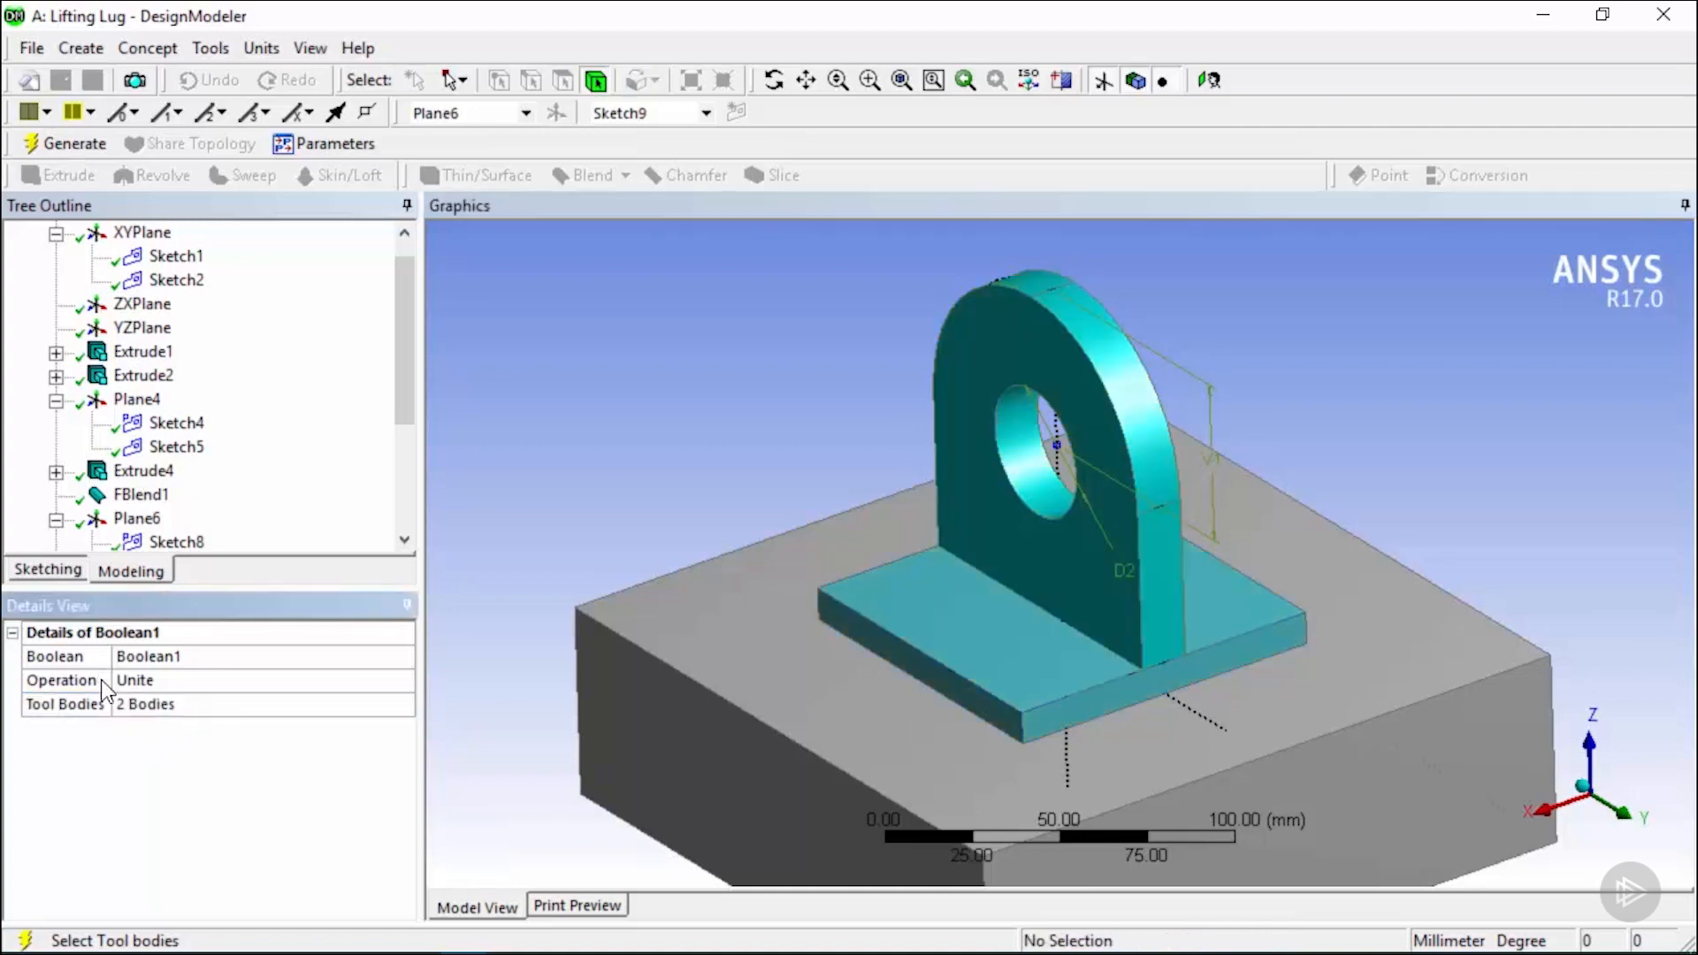
{"action": "left_click", "coordinate": [347, 689]}
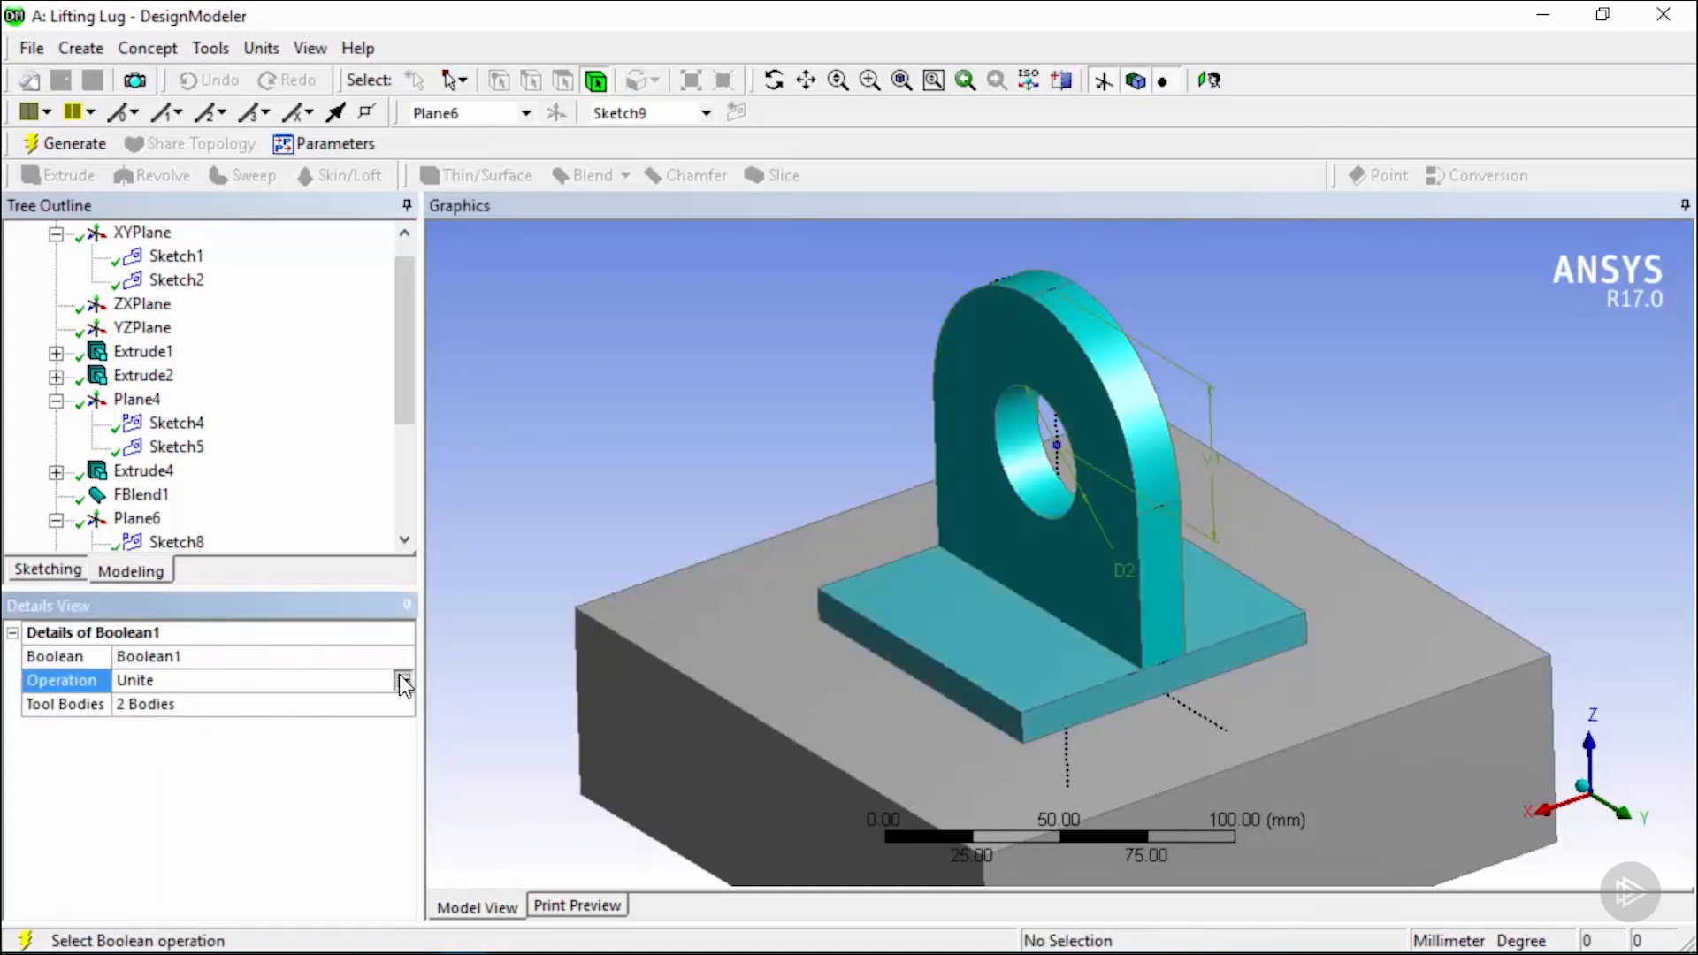
{"action": "left_click", "coordinate": [403, 680]}
{"action": "left_click", "coordinate": [331, 700]}
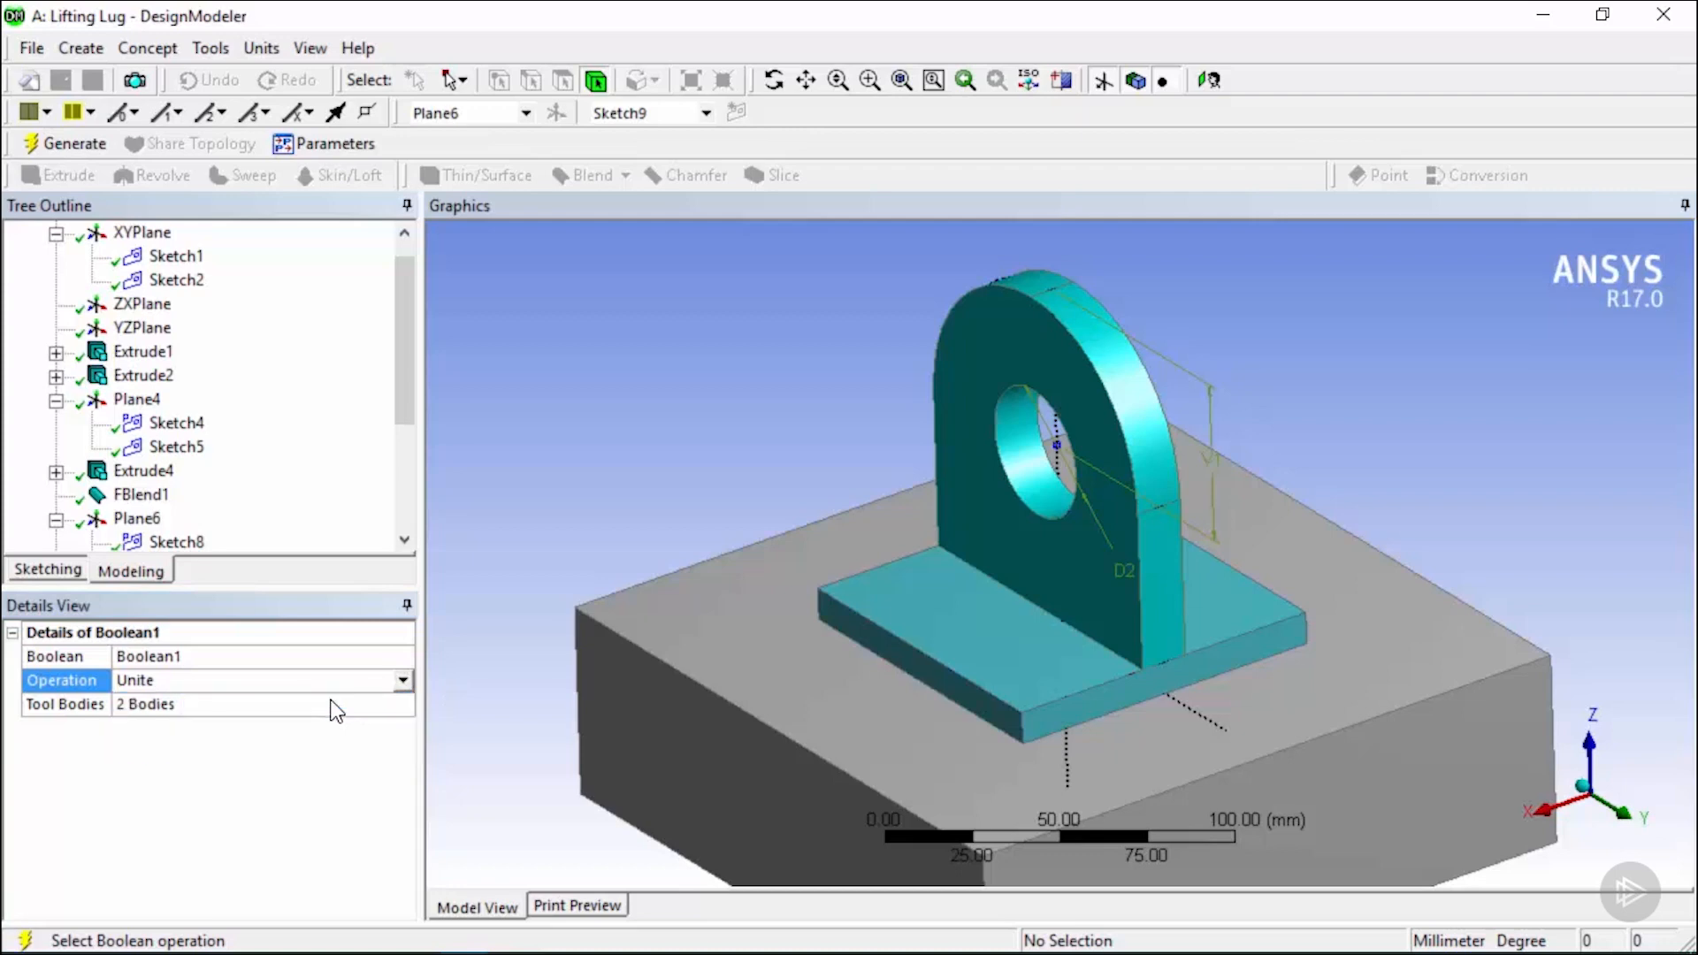
{"action": "left_click", "coordinate": [83, 142]}
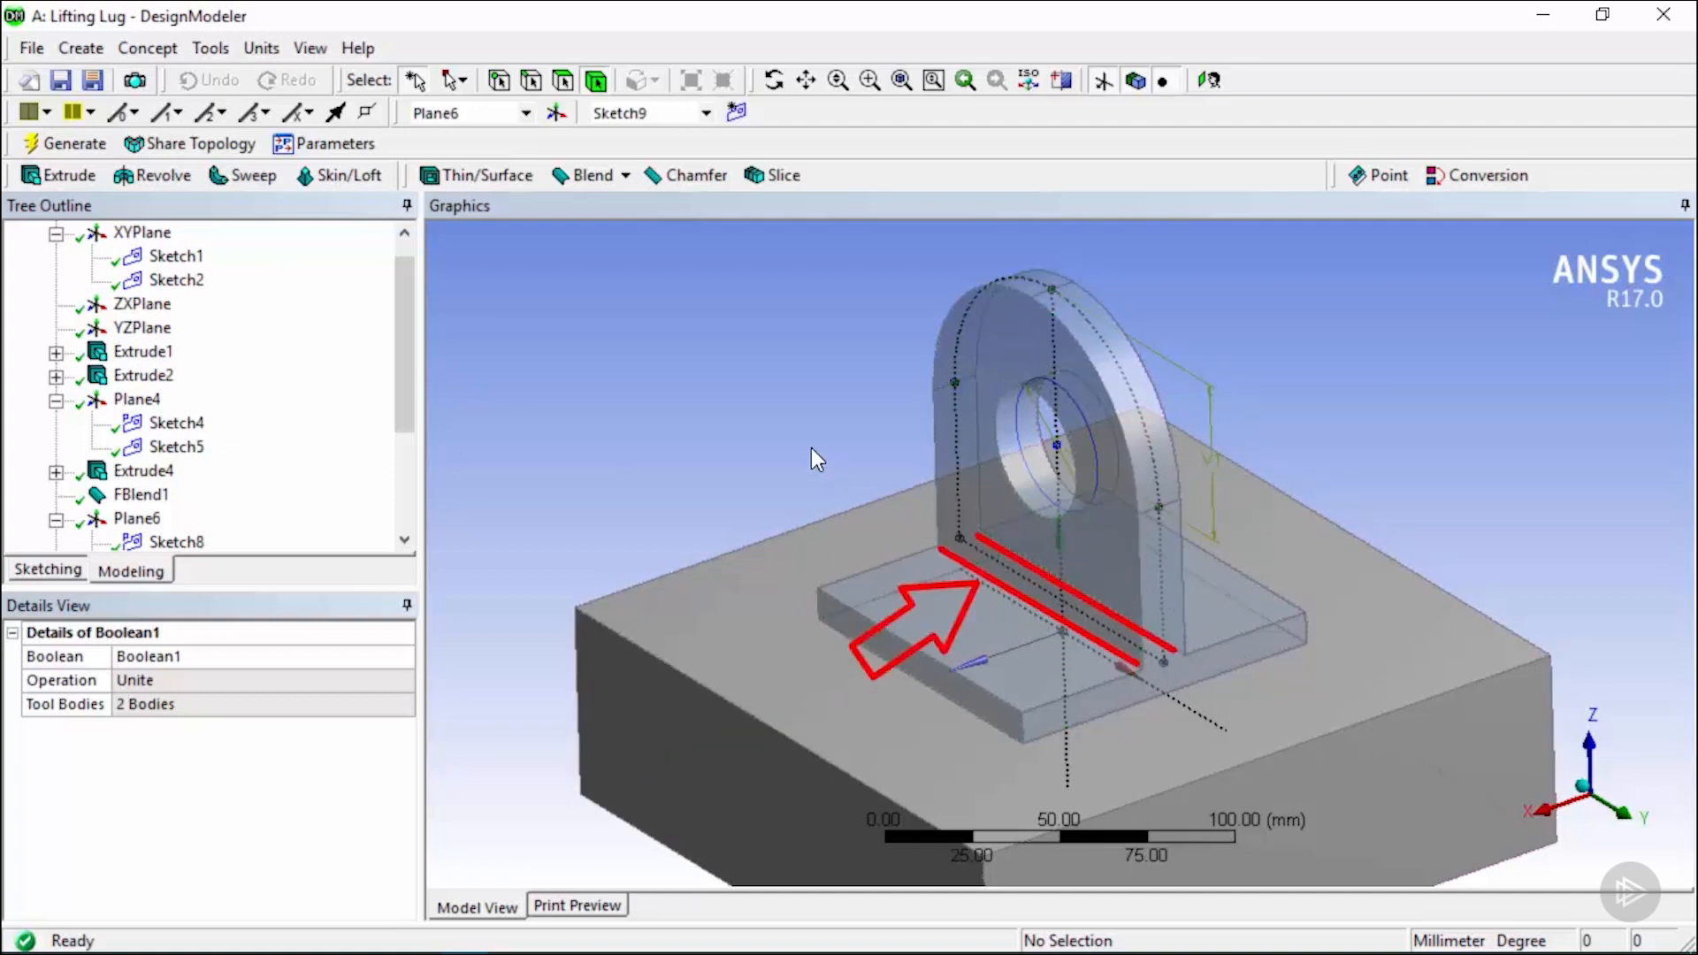
Add a fixed-radius blend of 10 mm to the two edges where the upright plate meets the lug plate and generate it.
{"action": "left_click", "coordinate": [597, 178]}
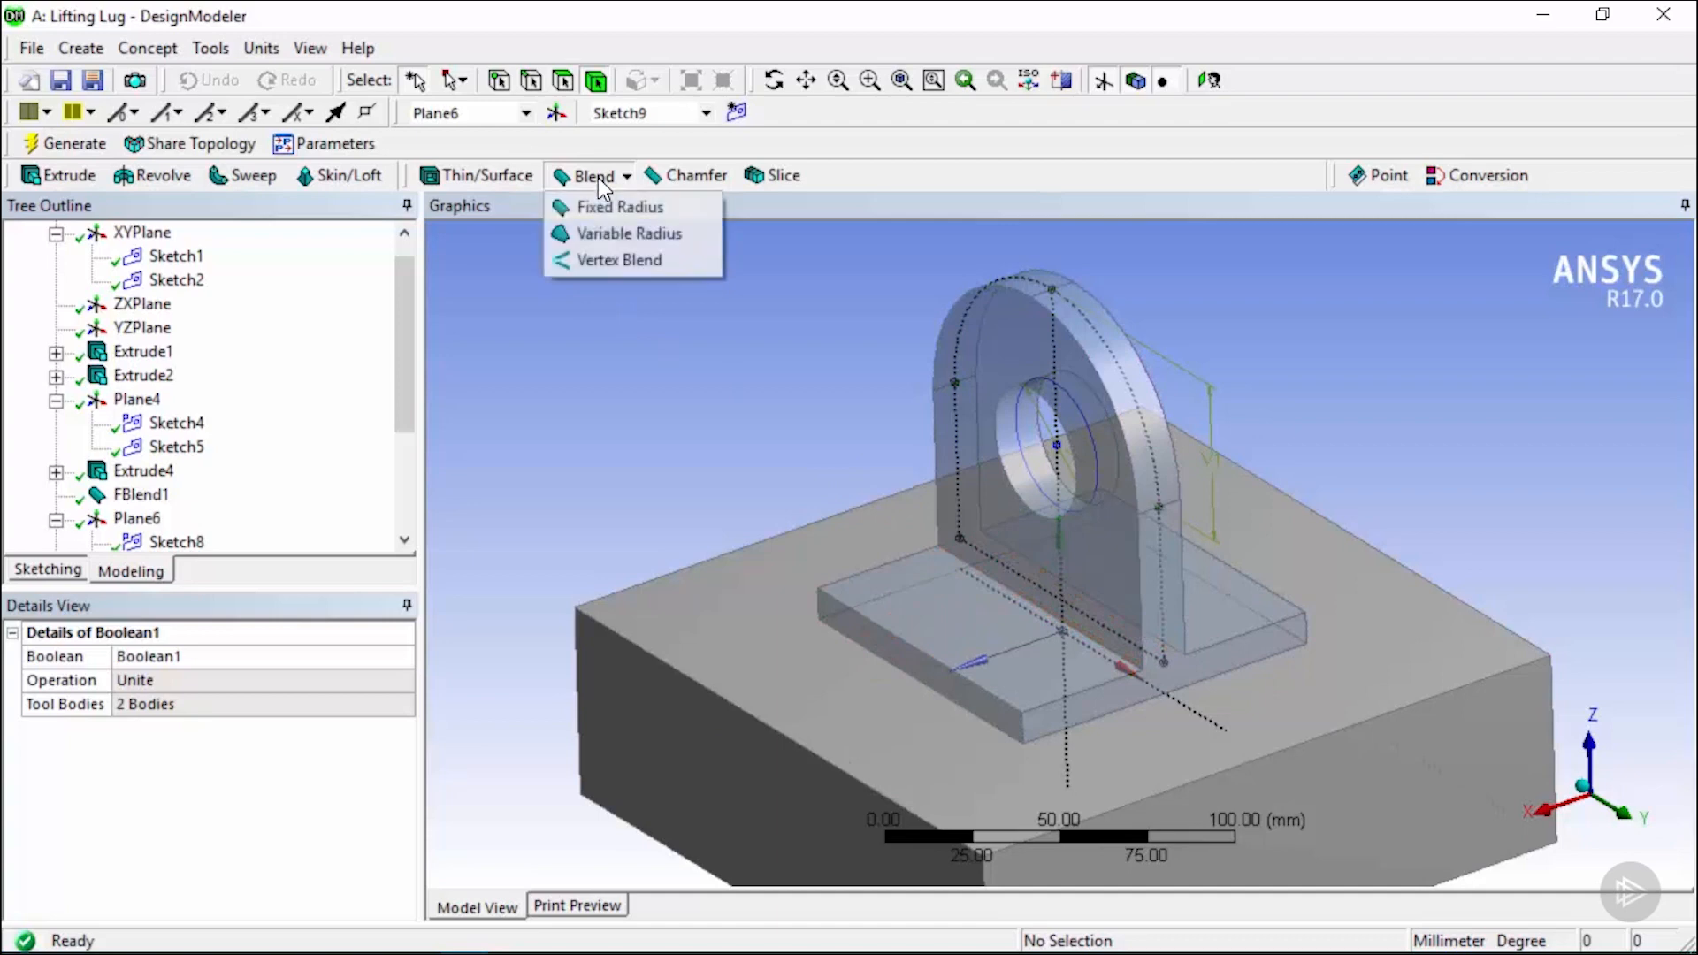
{"action": "left_click", "coordinate": [630, 211]}
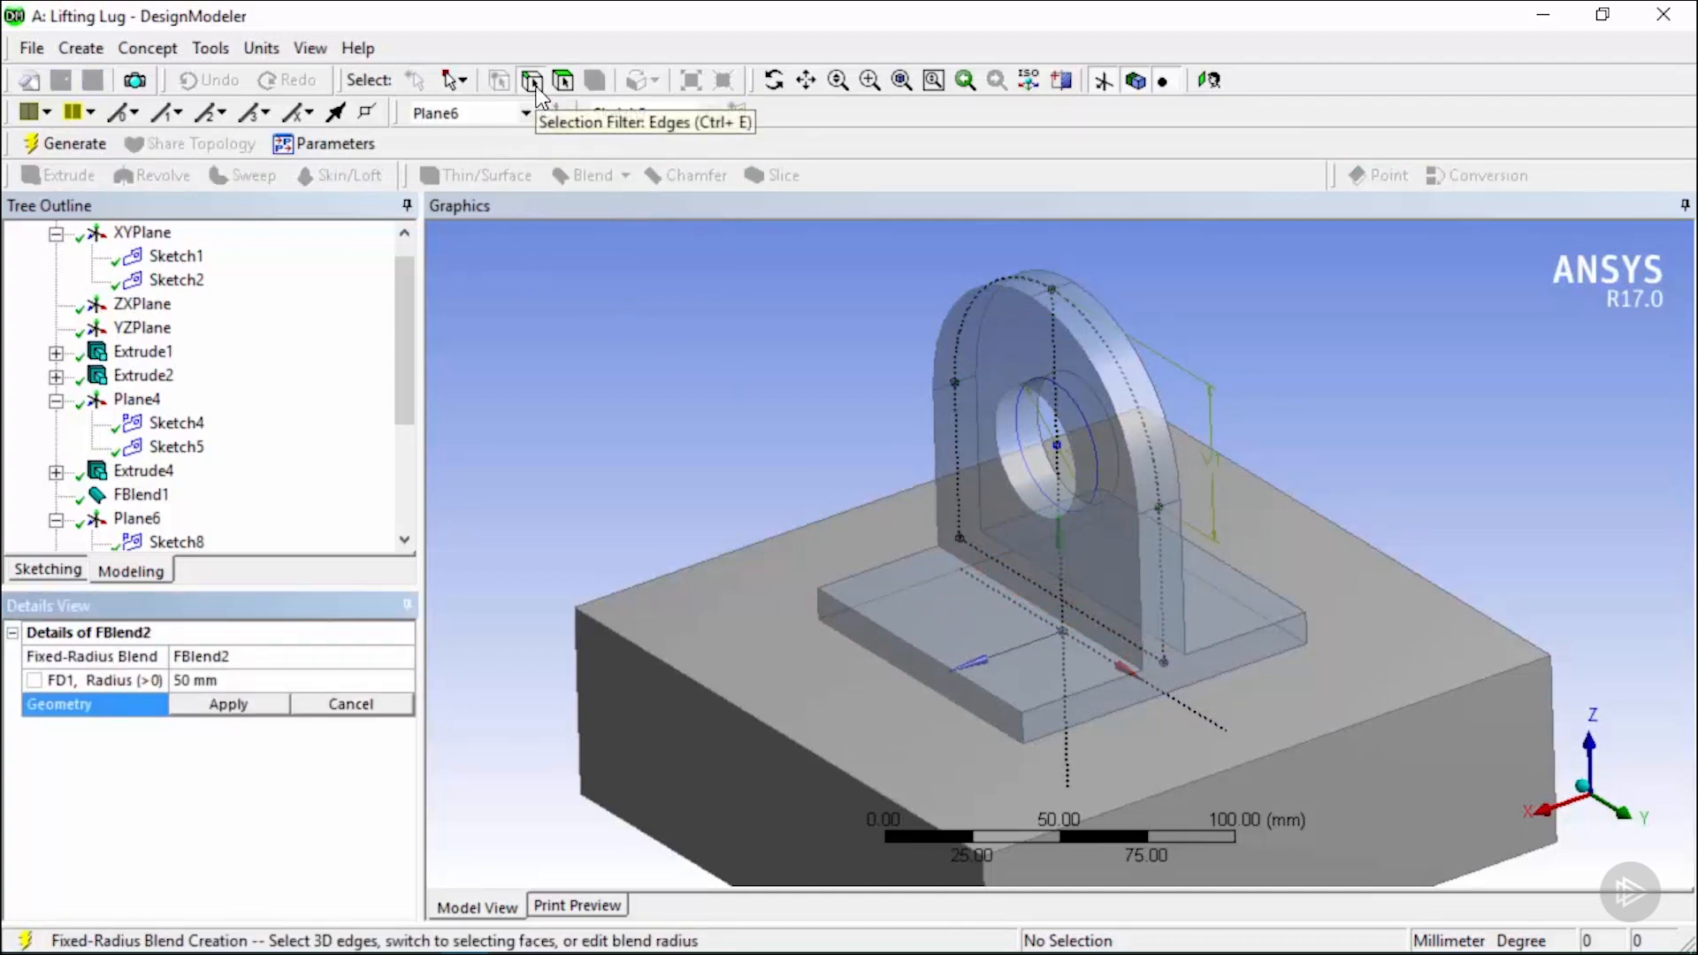
{"action": "left_click", "coordinate": [1020, 610]}
{"action": "middle_click_drag", "start_coordinate": [1021, 621], "coordinate": [1074, 683]}
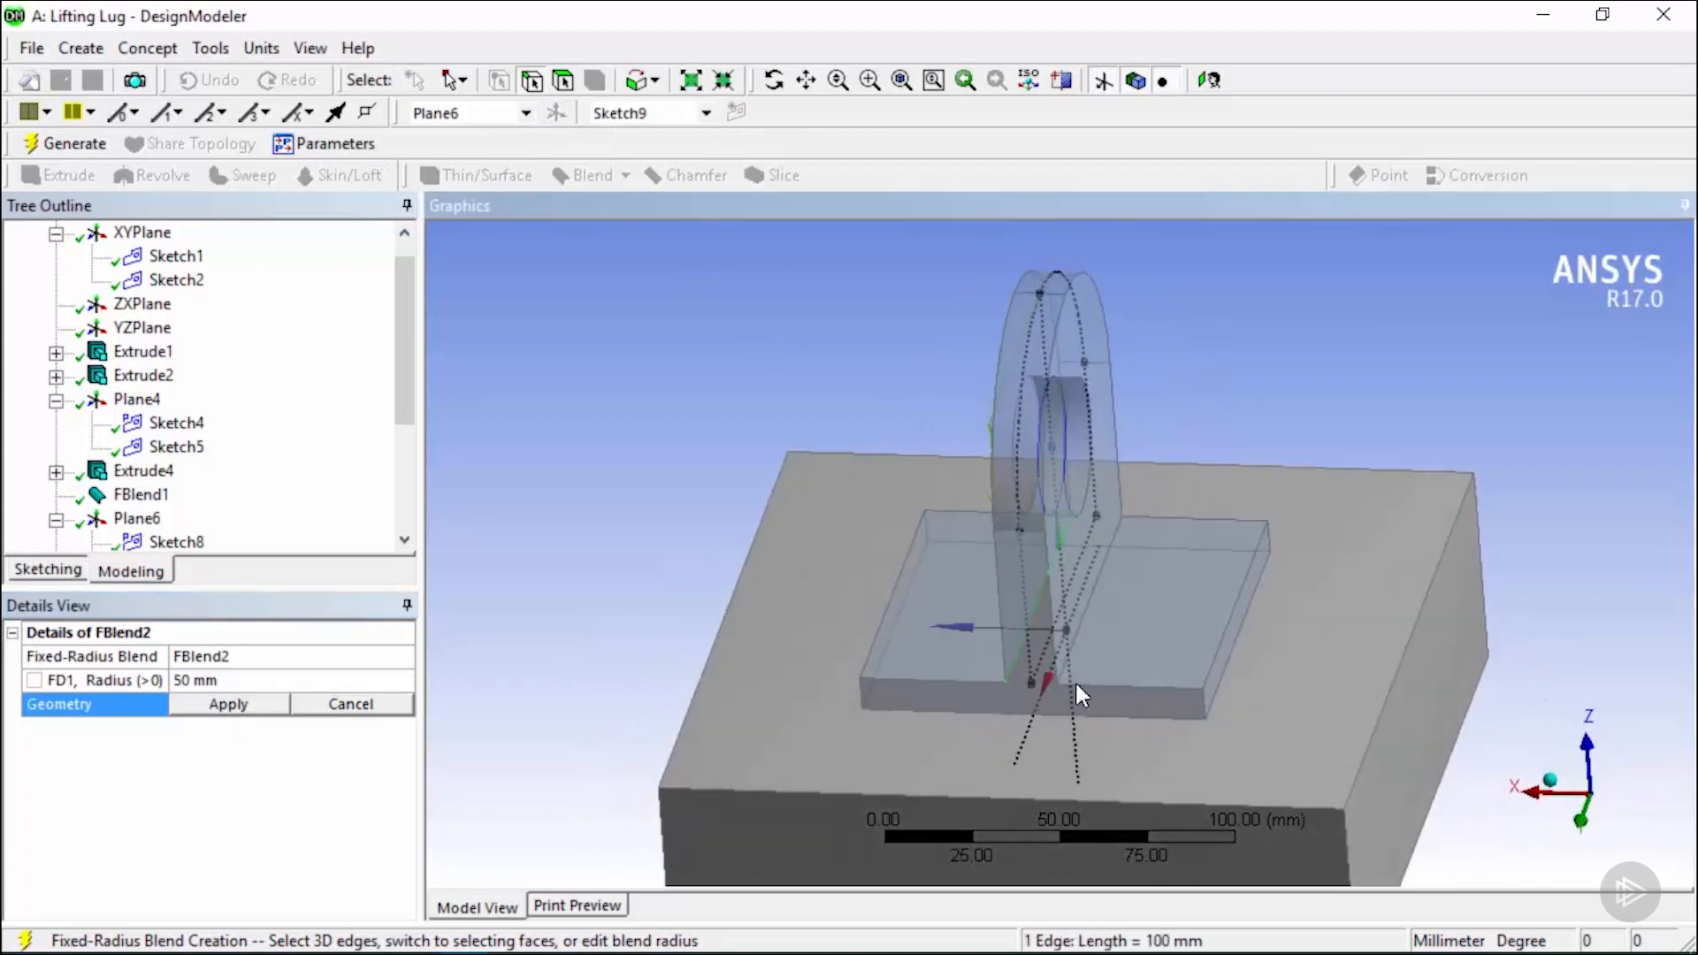
{"action": "left_click", "coordinate": [1096, 593], "text": "ctrl"}
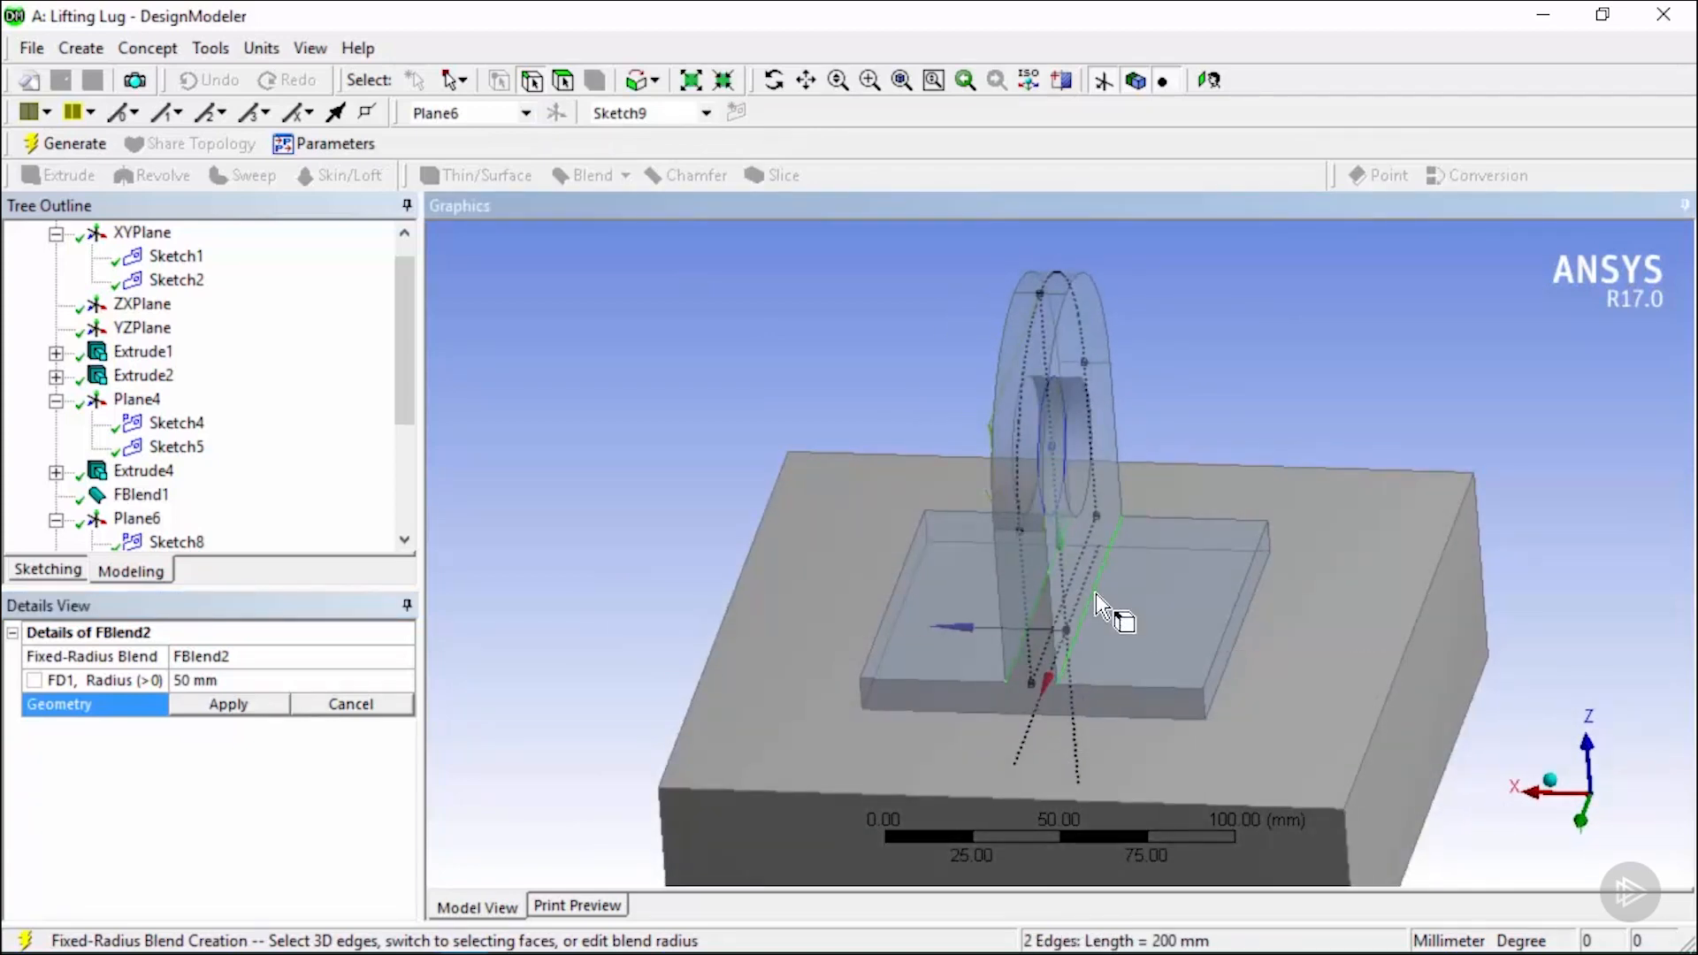
{"action": "left_click", "coordinate": [250, 711]}
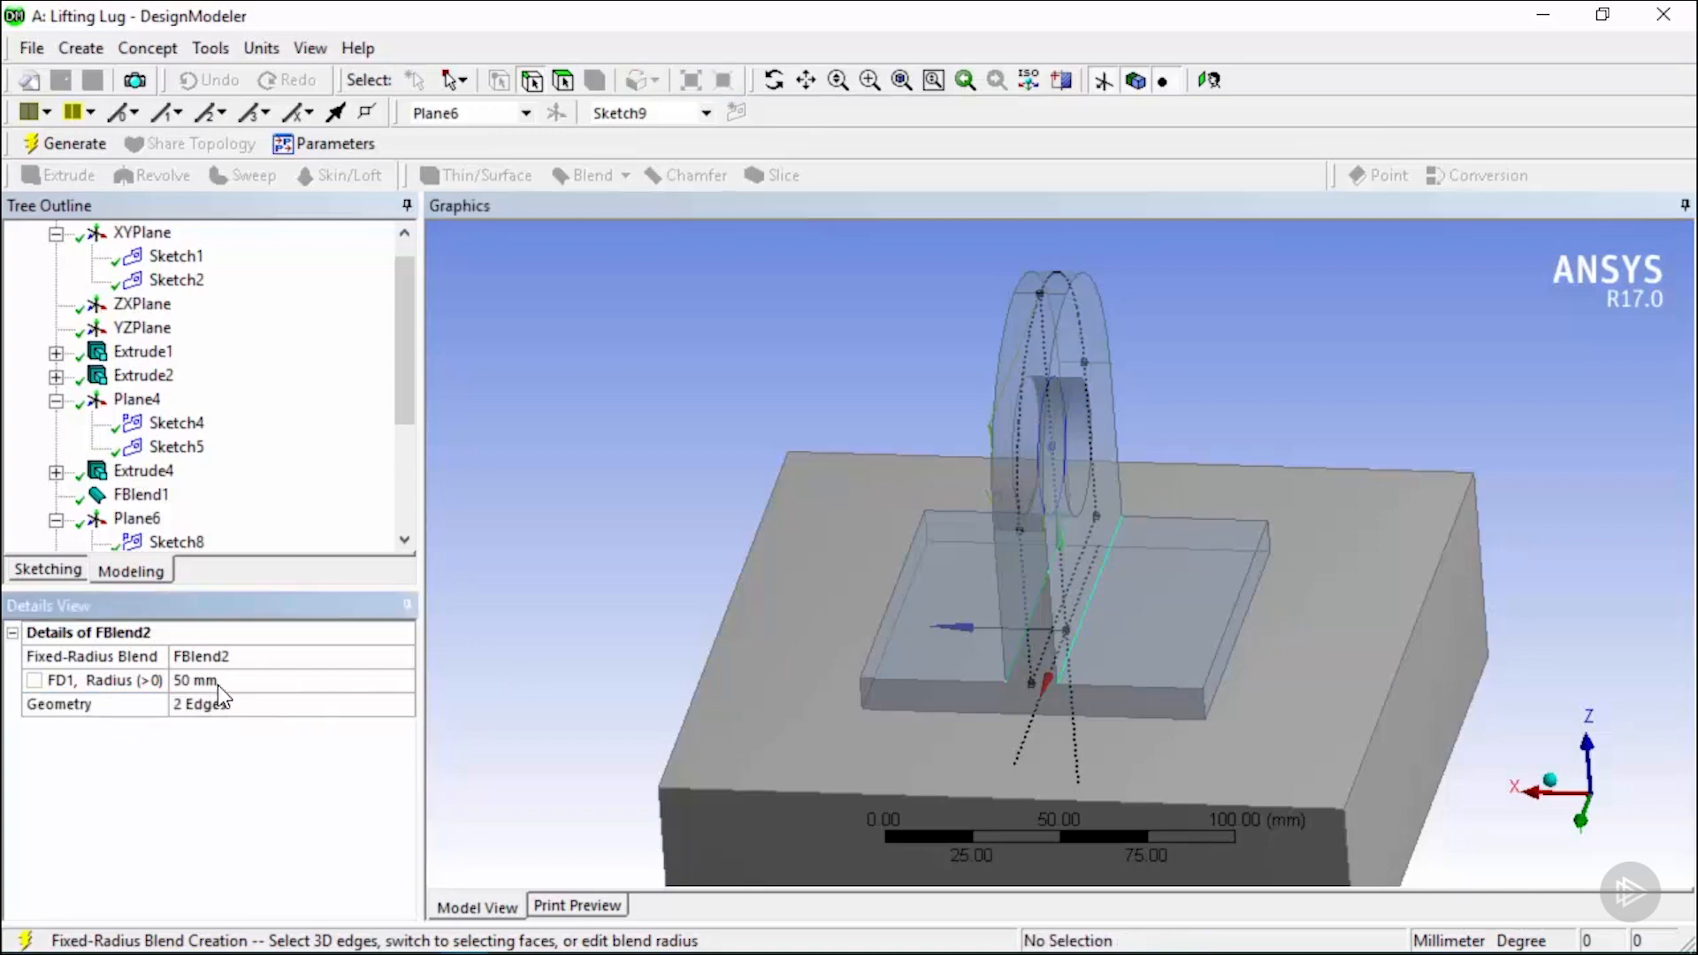
{"action": "left_click", "coordinate": [221, 681]}
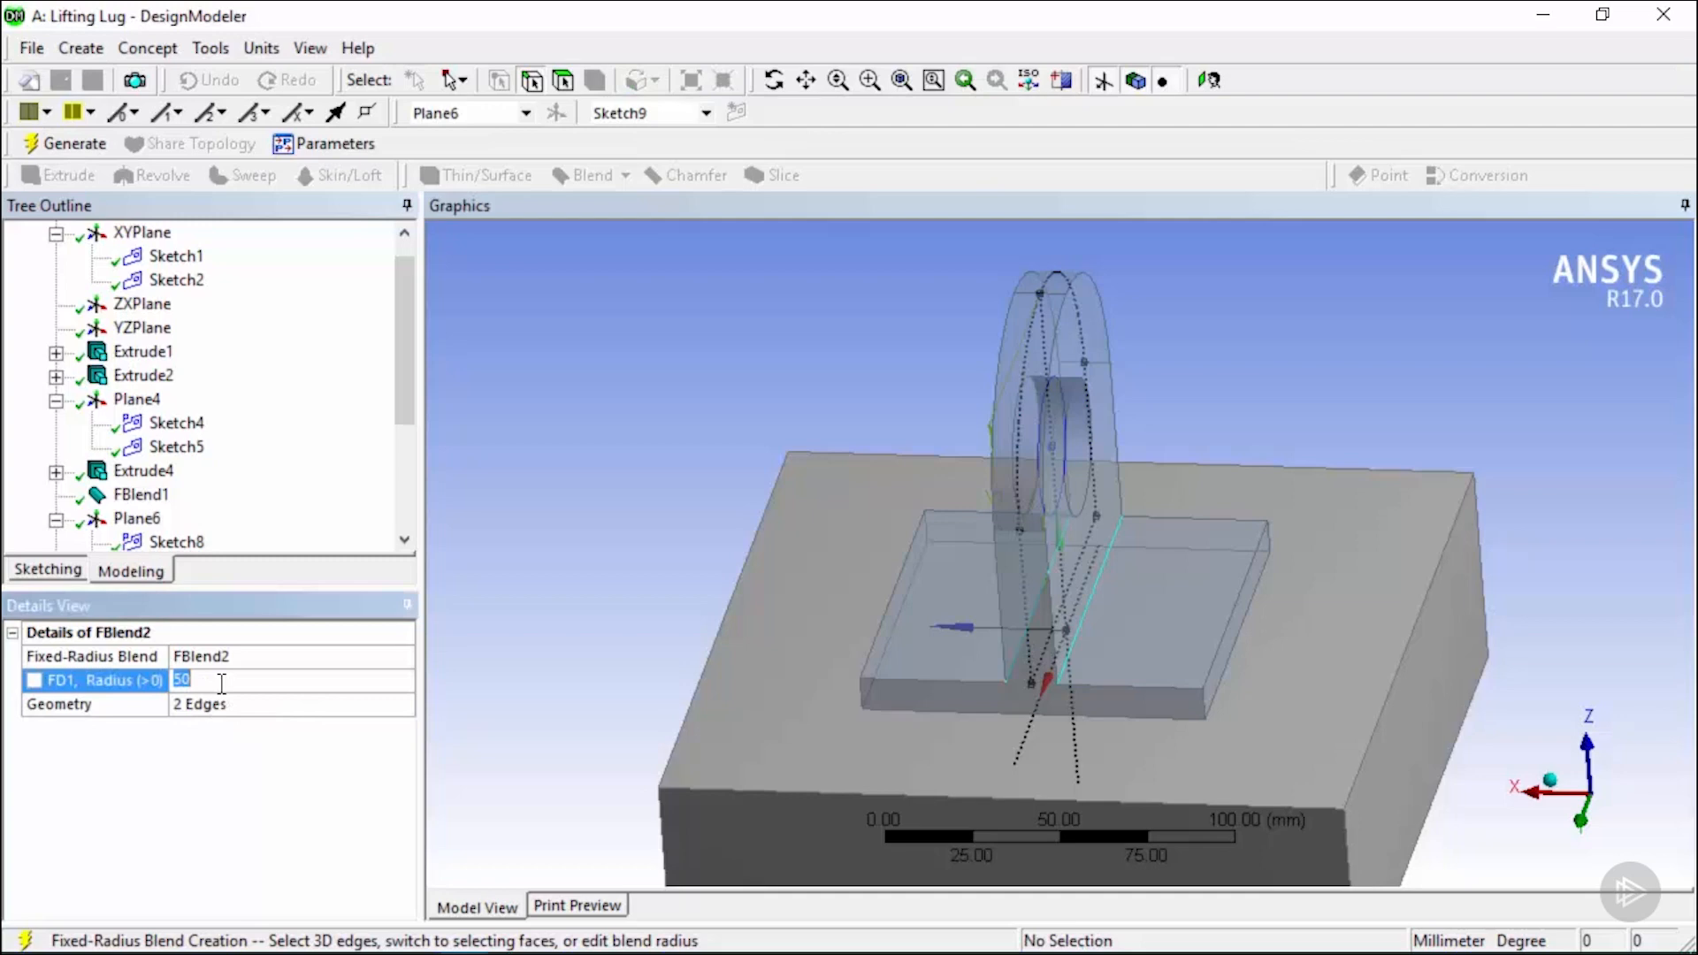
{"action": "key", "text": "Return"}
{"action": "left_click", "coordinate": [95, 147]}
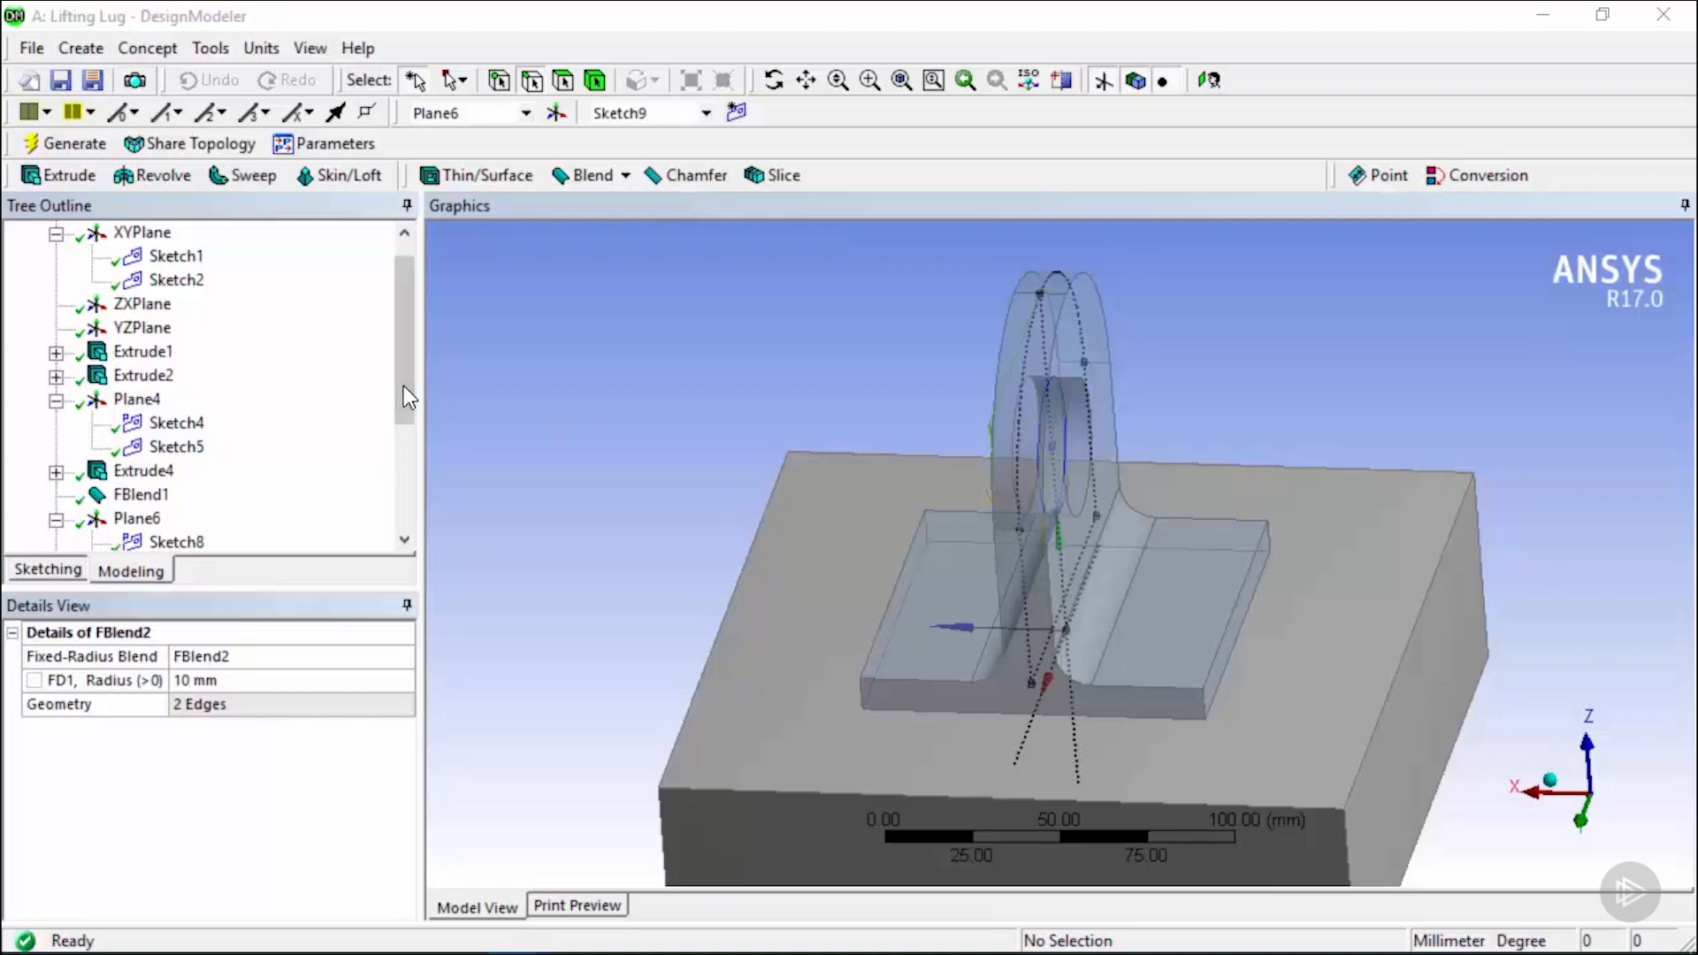
Create a new sketch on XYPlane, view it face-on and open it for sketching.
{"action": "scroll", "coordinate": [404, 386], "scroll_direction": "up", "scroll_amount": 1}
{"action": "left_click", "coordinate": [142, 258]}
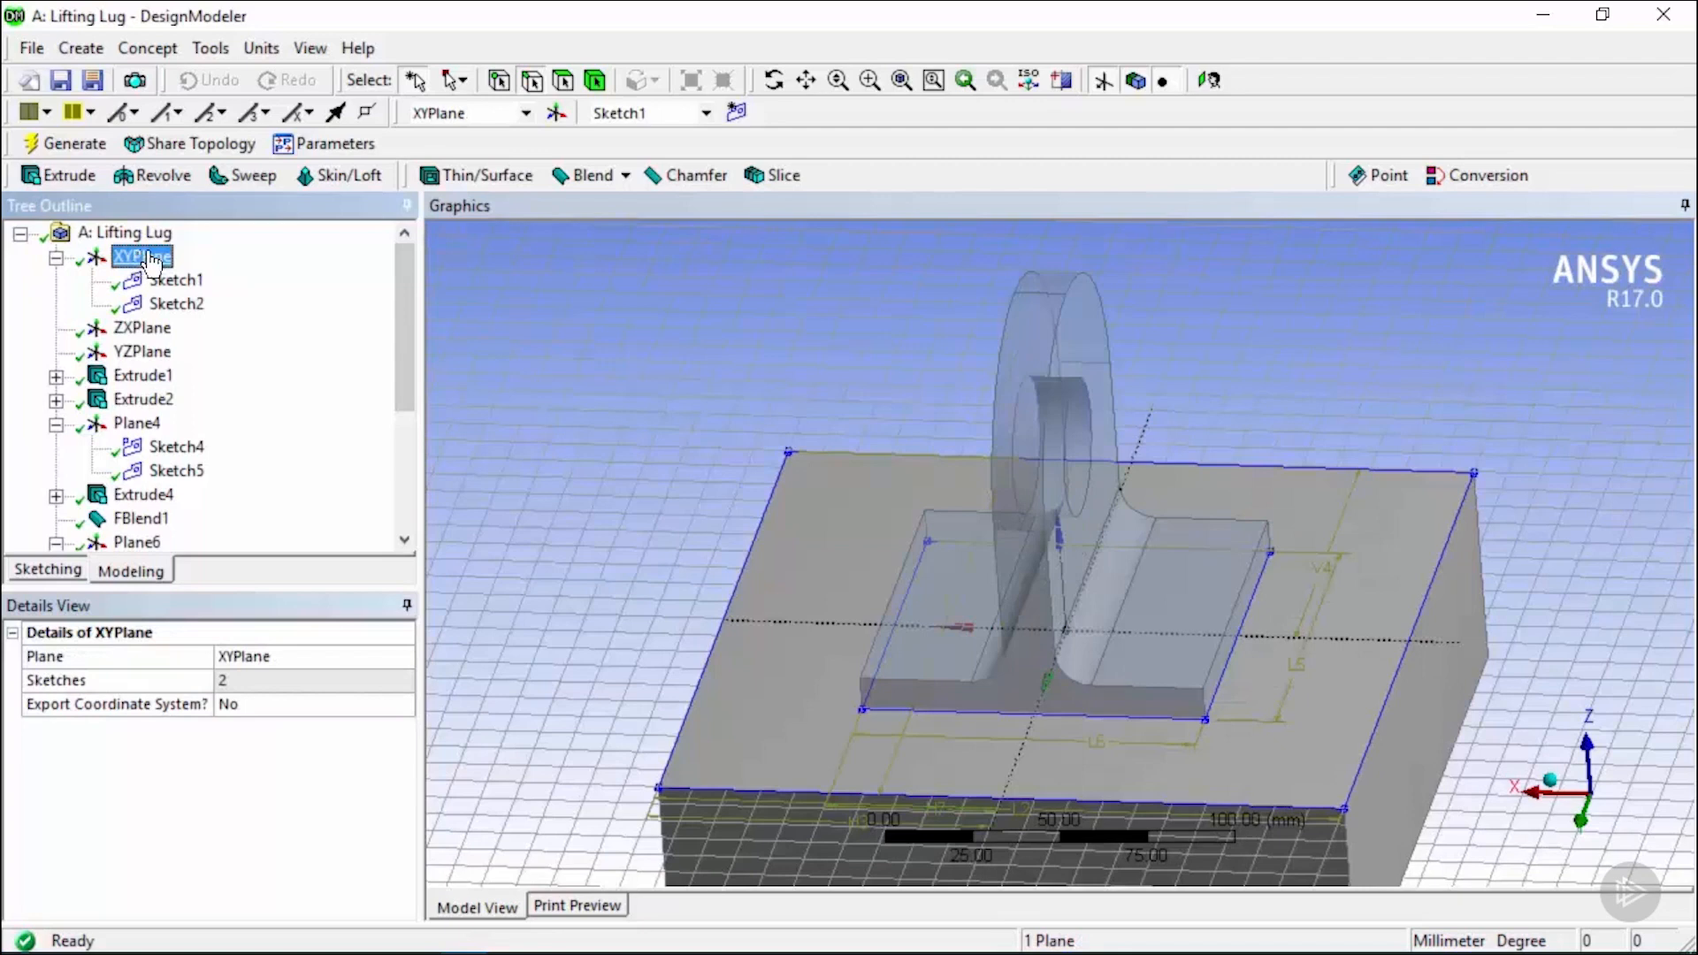
{"action": "left_click", "coordinate": [747, 118]}
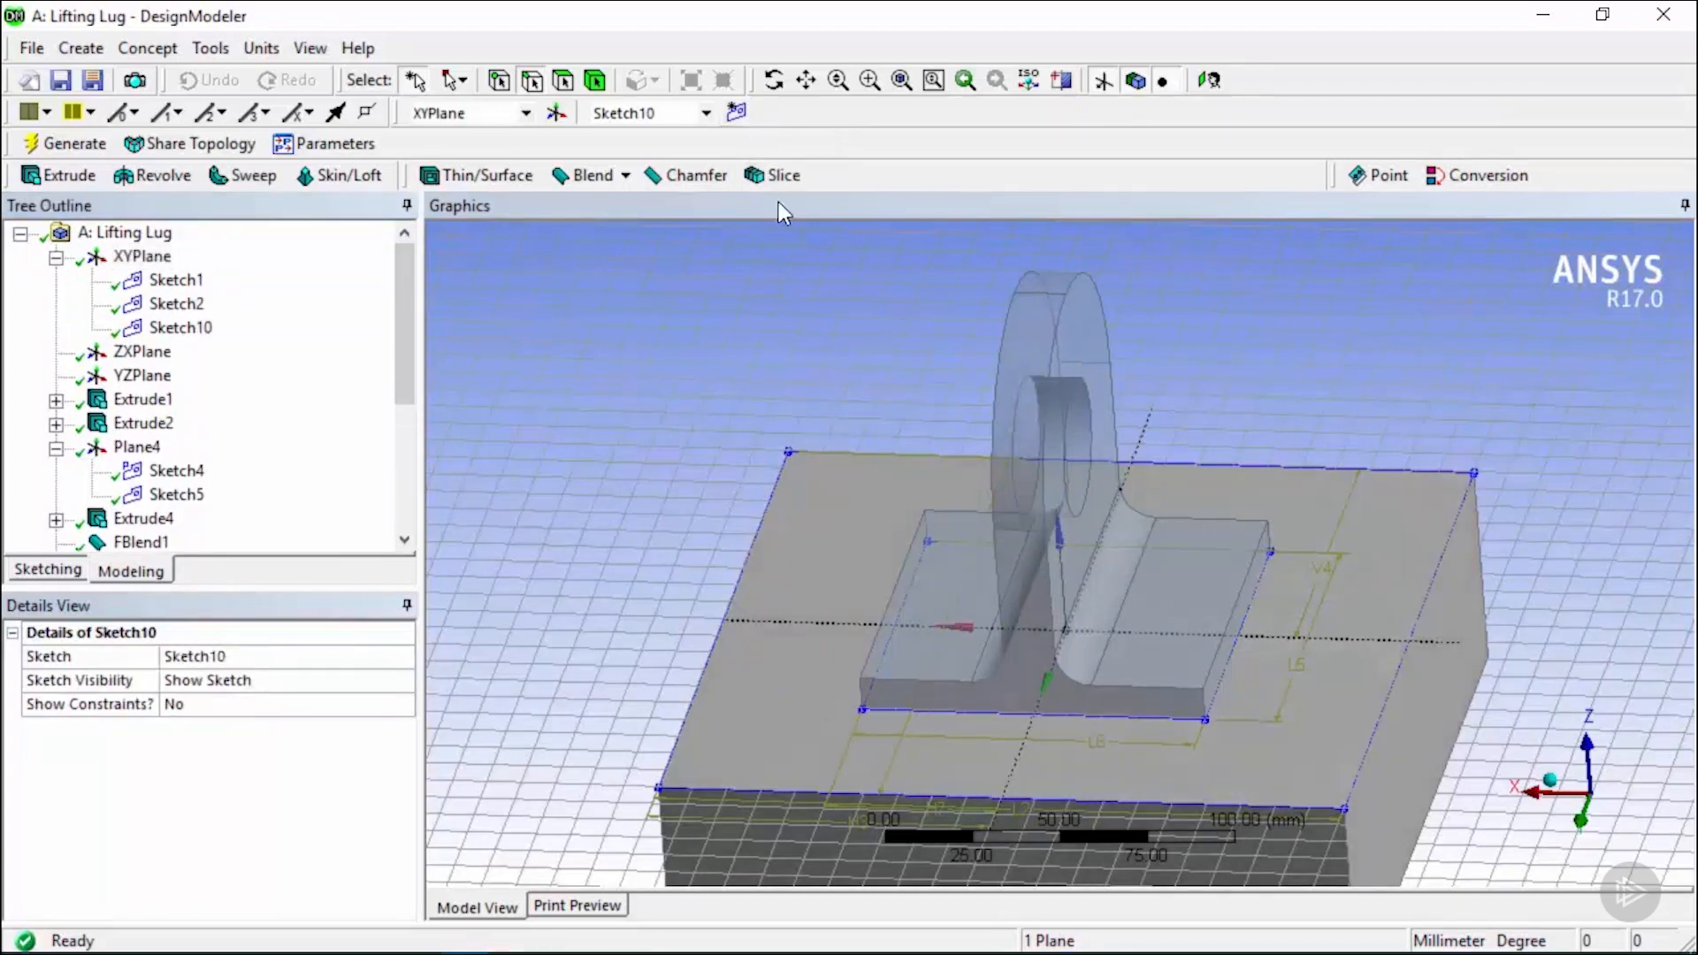
{"action": "left_click", "coordinate": [1207, 85]}
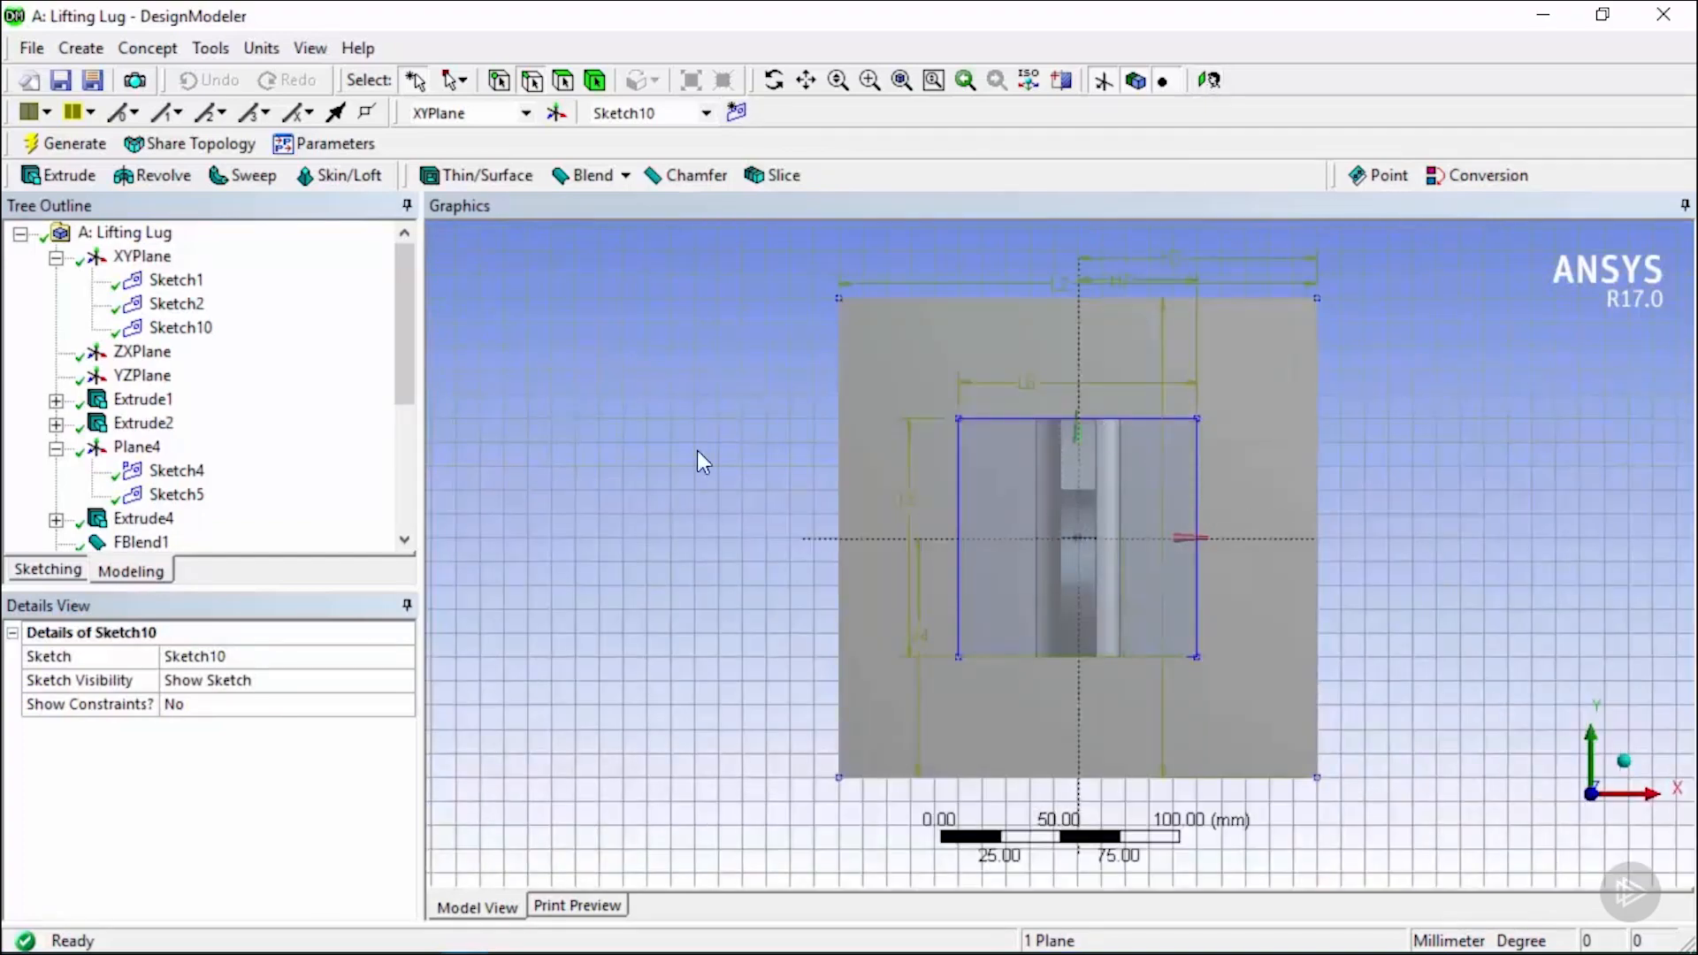
{"action": "left_click", "coordinate": [181, 328]}
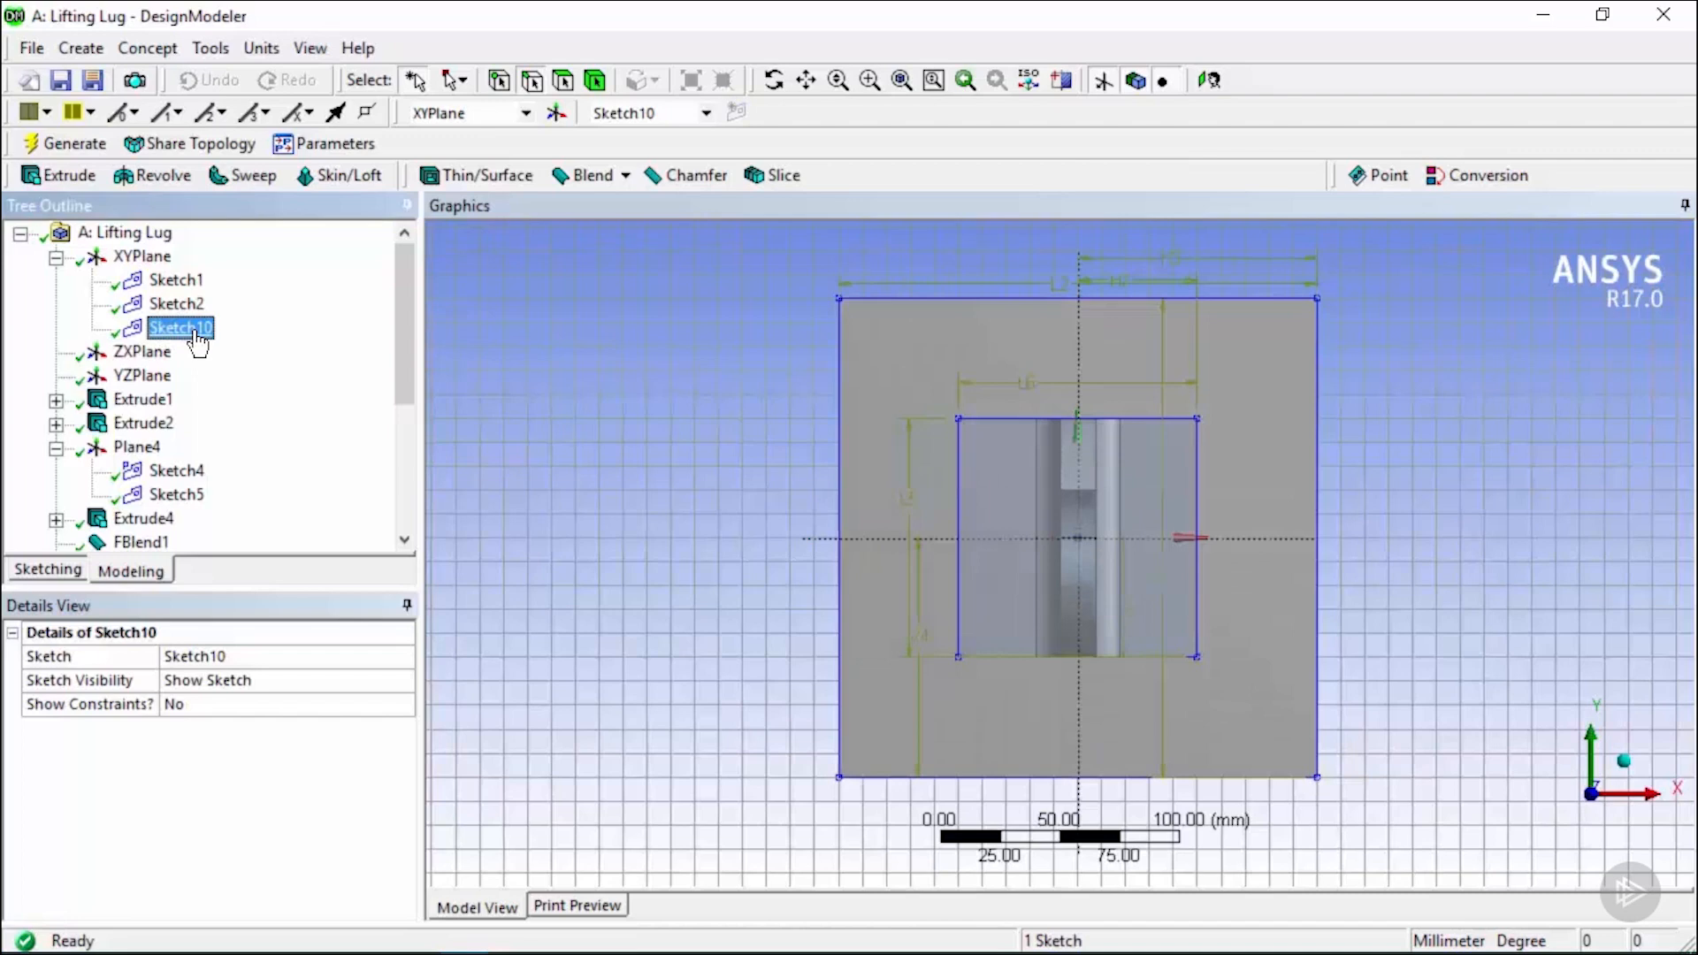
{"action": "left_click", "coordinate": [69, 577]}
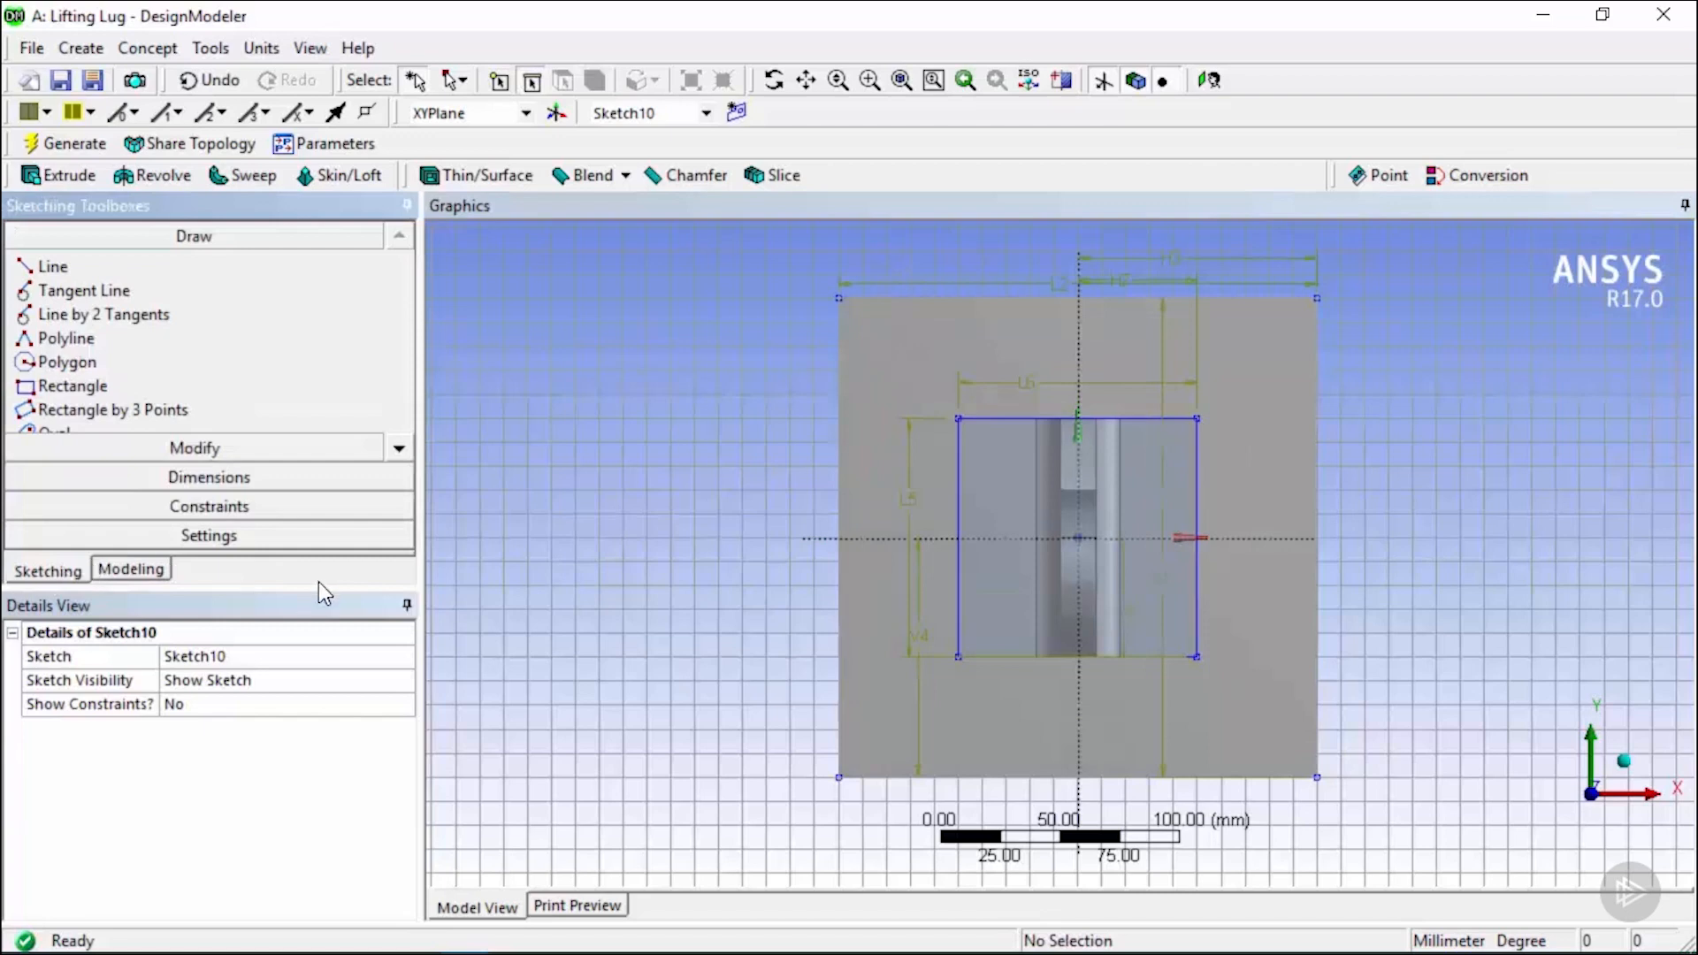
Sketch four circles near the lug plate's corners, about 14, 23, 34 and 20 mm in diameter, two on each side of the upright plate.
{"action": "left_click_drag", "start_coordinate": [298, 590], "coordinate": [300, 699]}
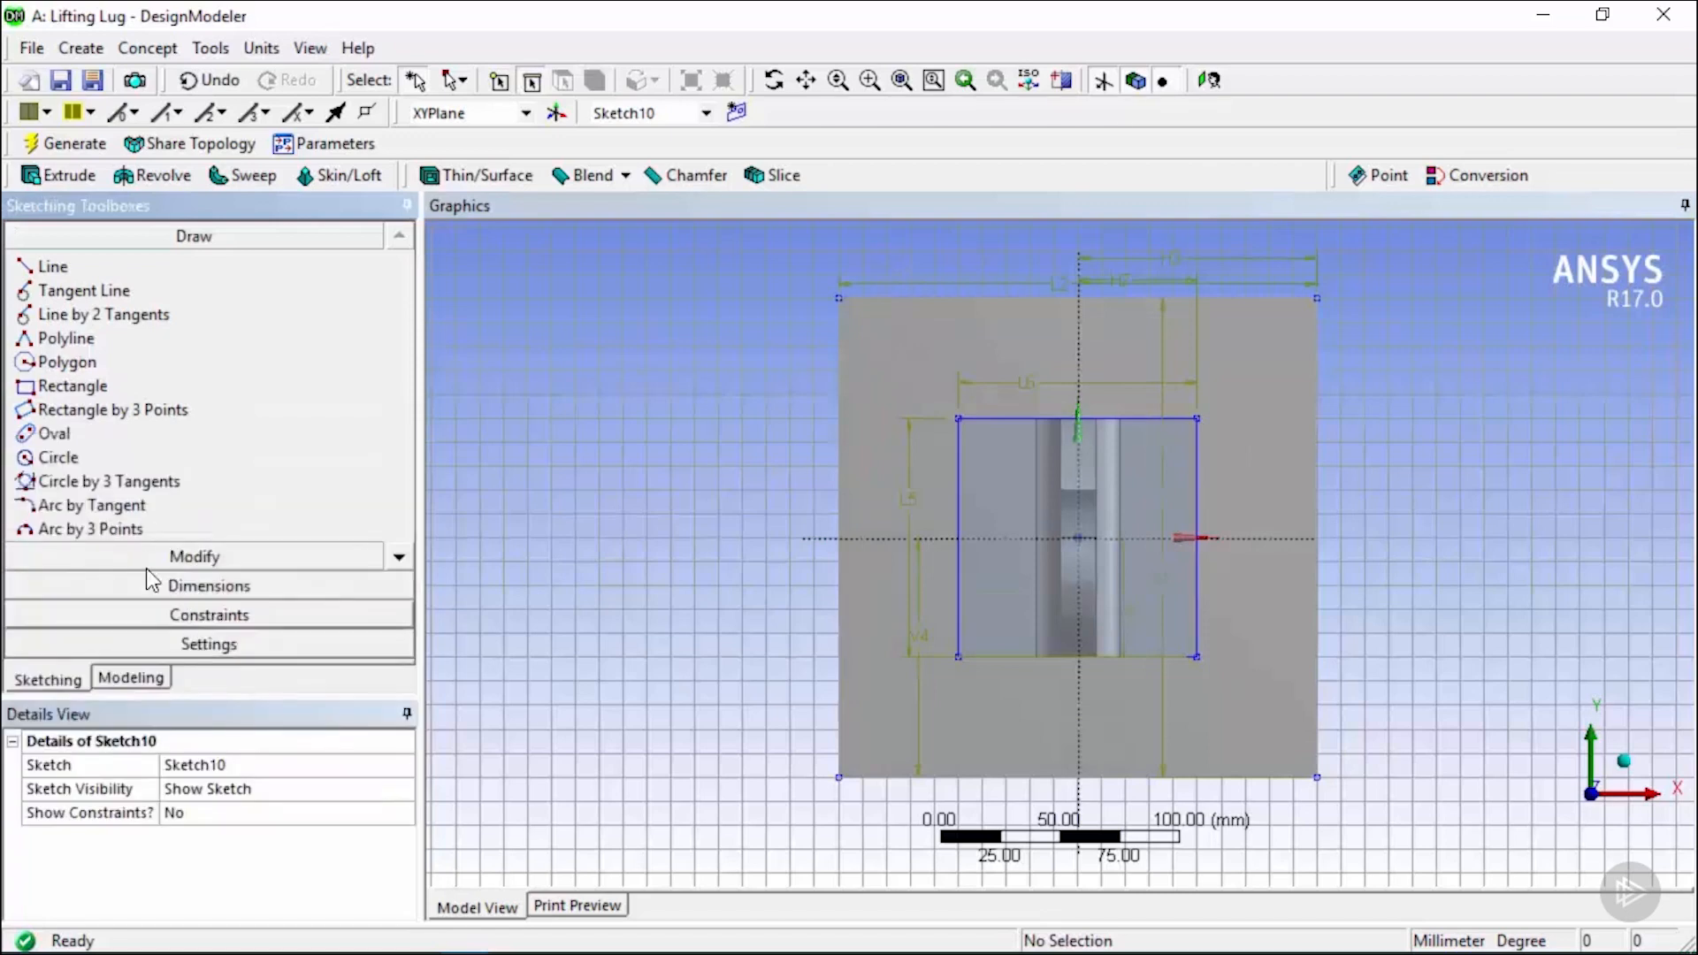
{"action": "left_click", "coordinate": [71, 460]}
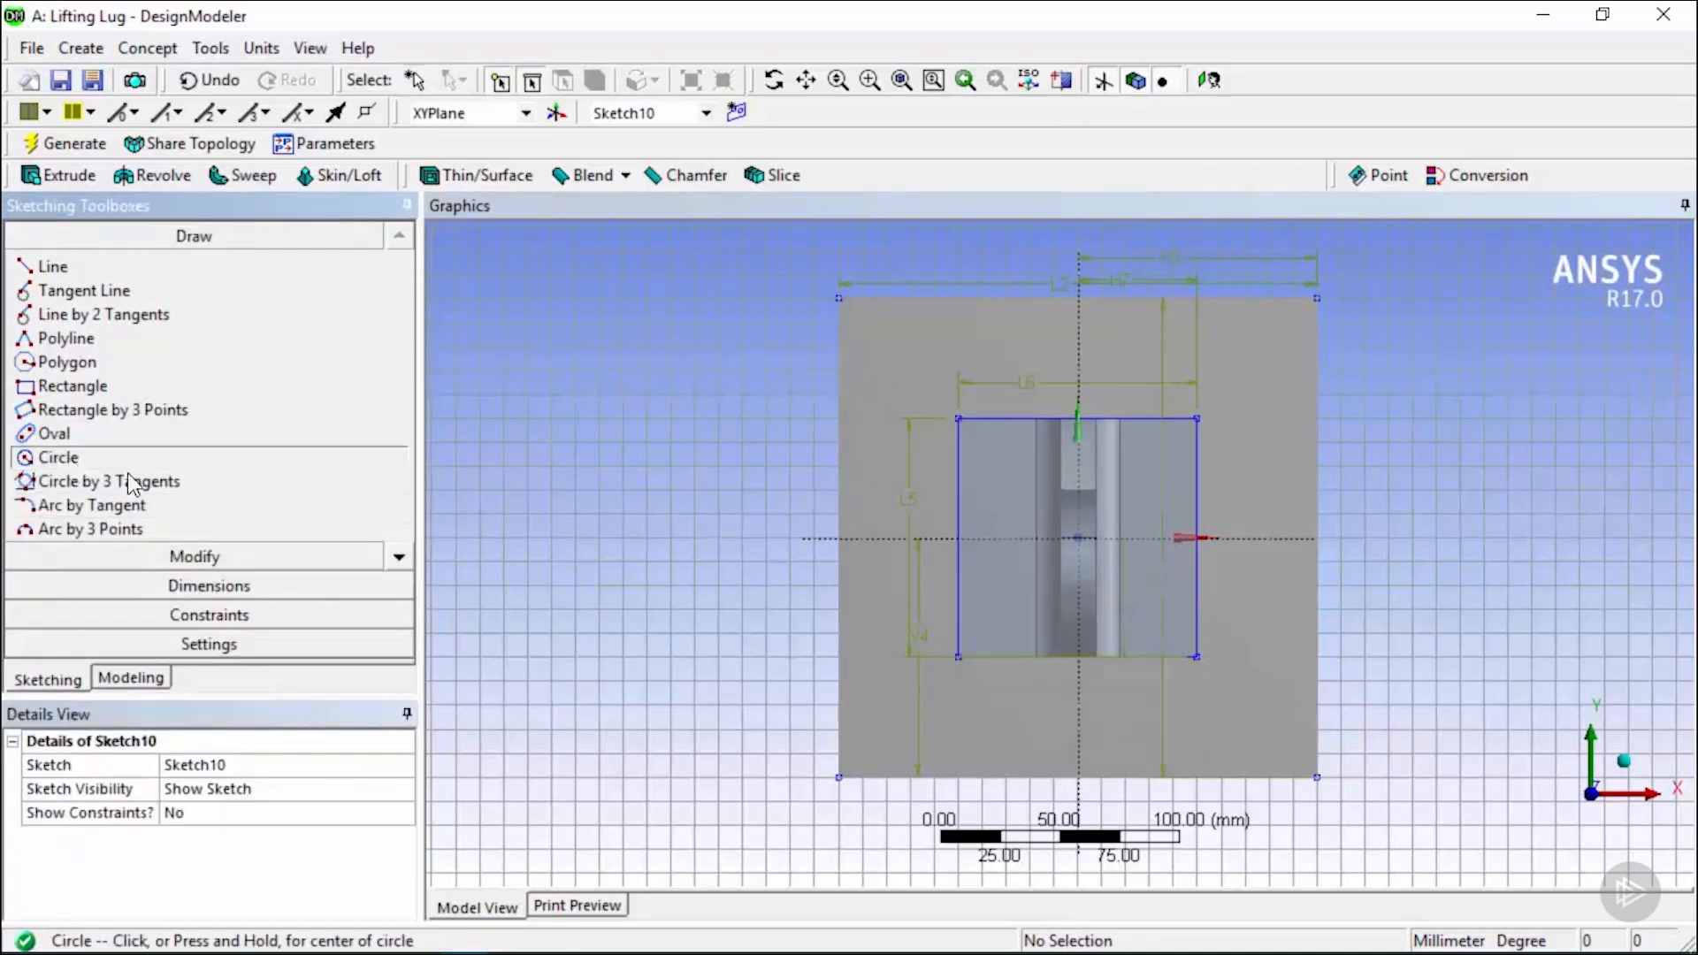
{"action": "left_click", "coordinate": [996, 476]}
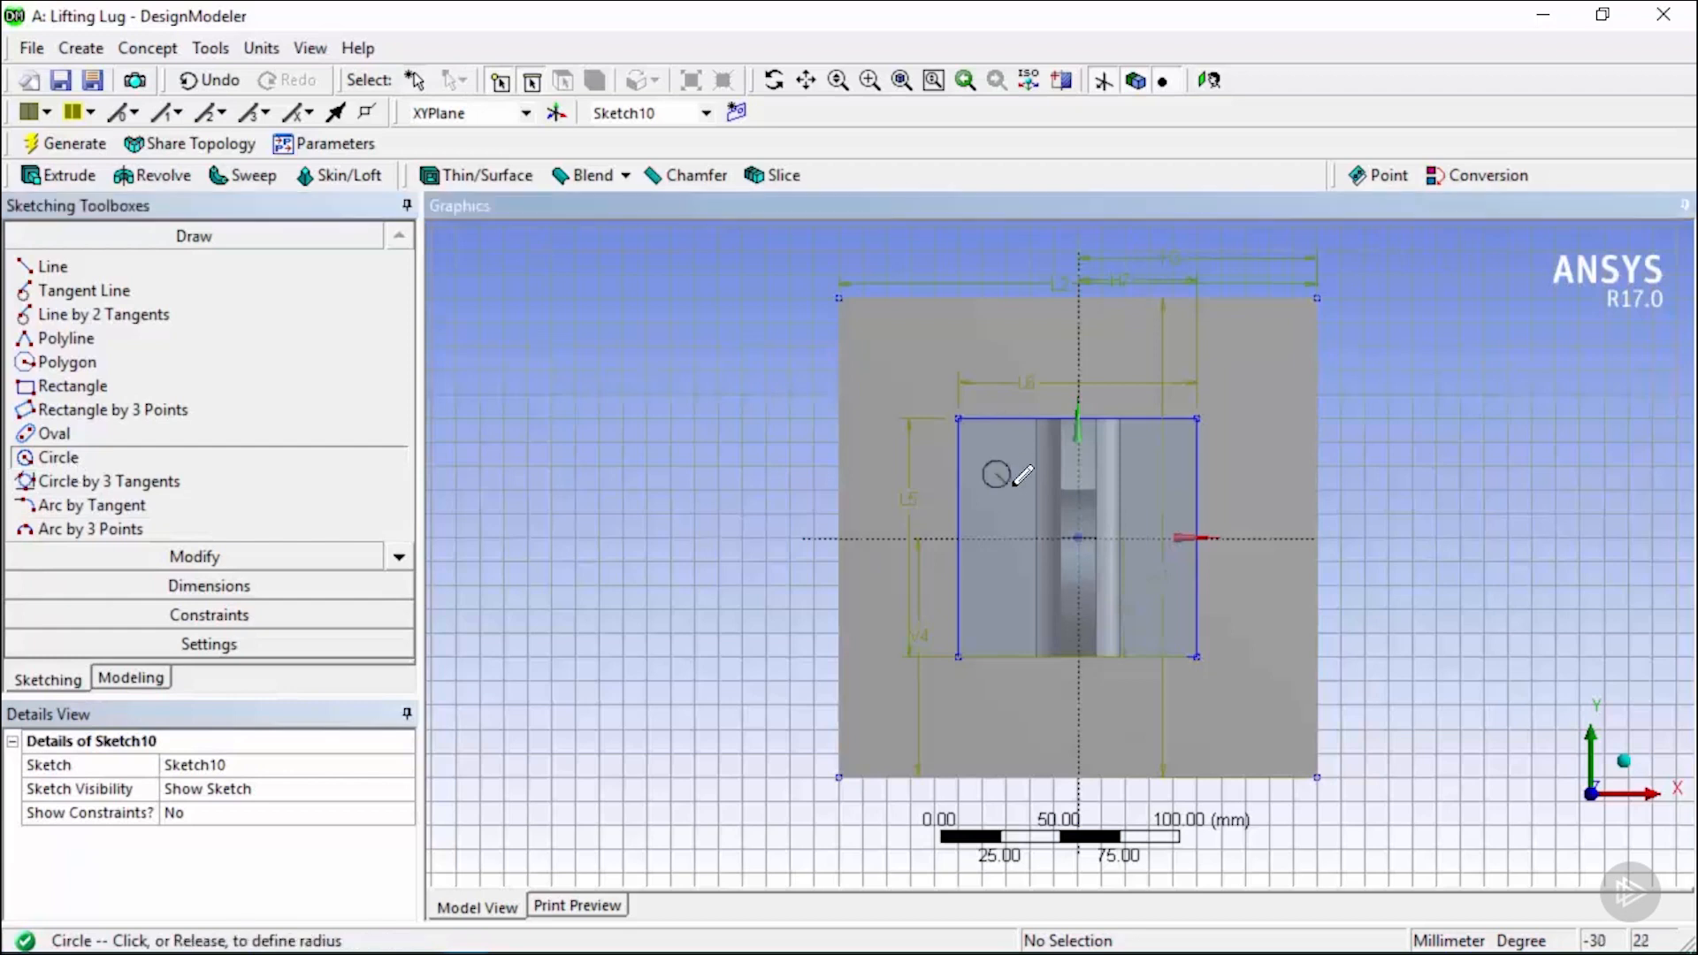
{"action": "left_click", "coordinate": [1009, 482]}
{"action": "left_click", "coordinate": [1140, 465]}
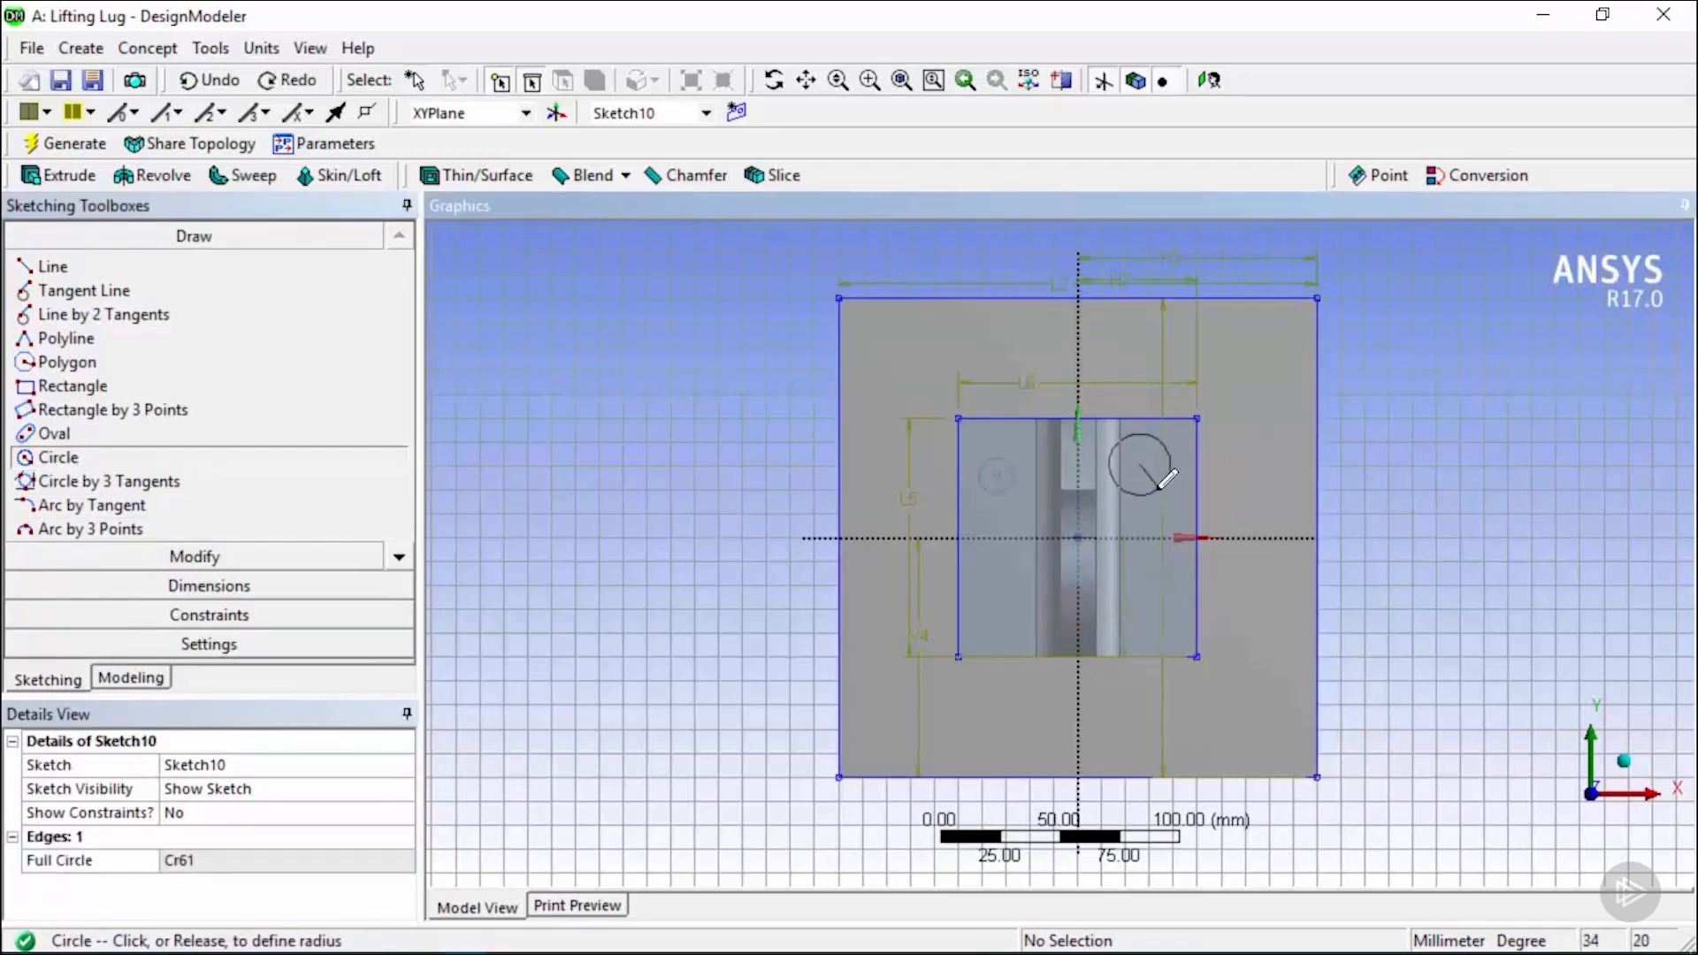
{"action": "left_click", "coordinate": [1111, 478]}
{"action": "left_click", "coordinate": [1001, 605]}
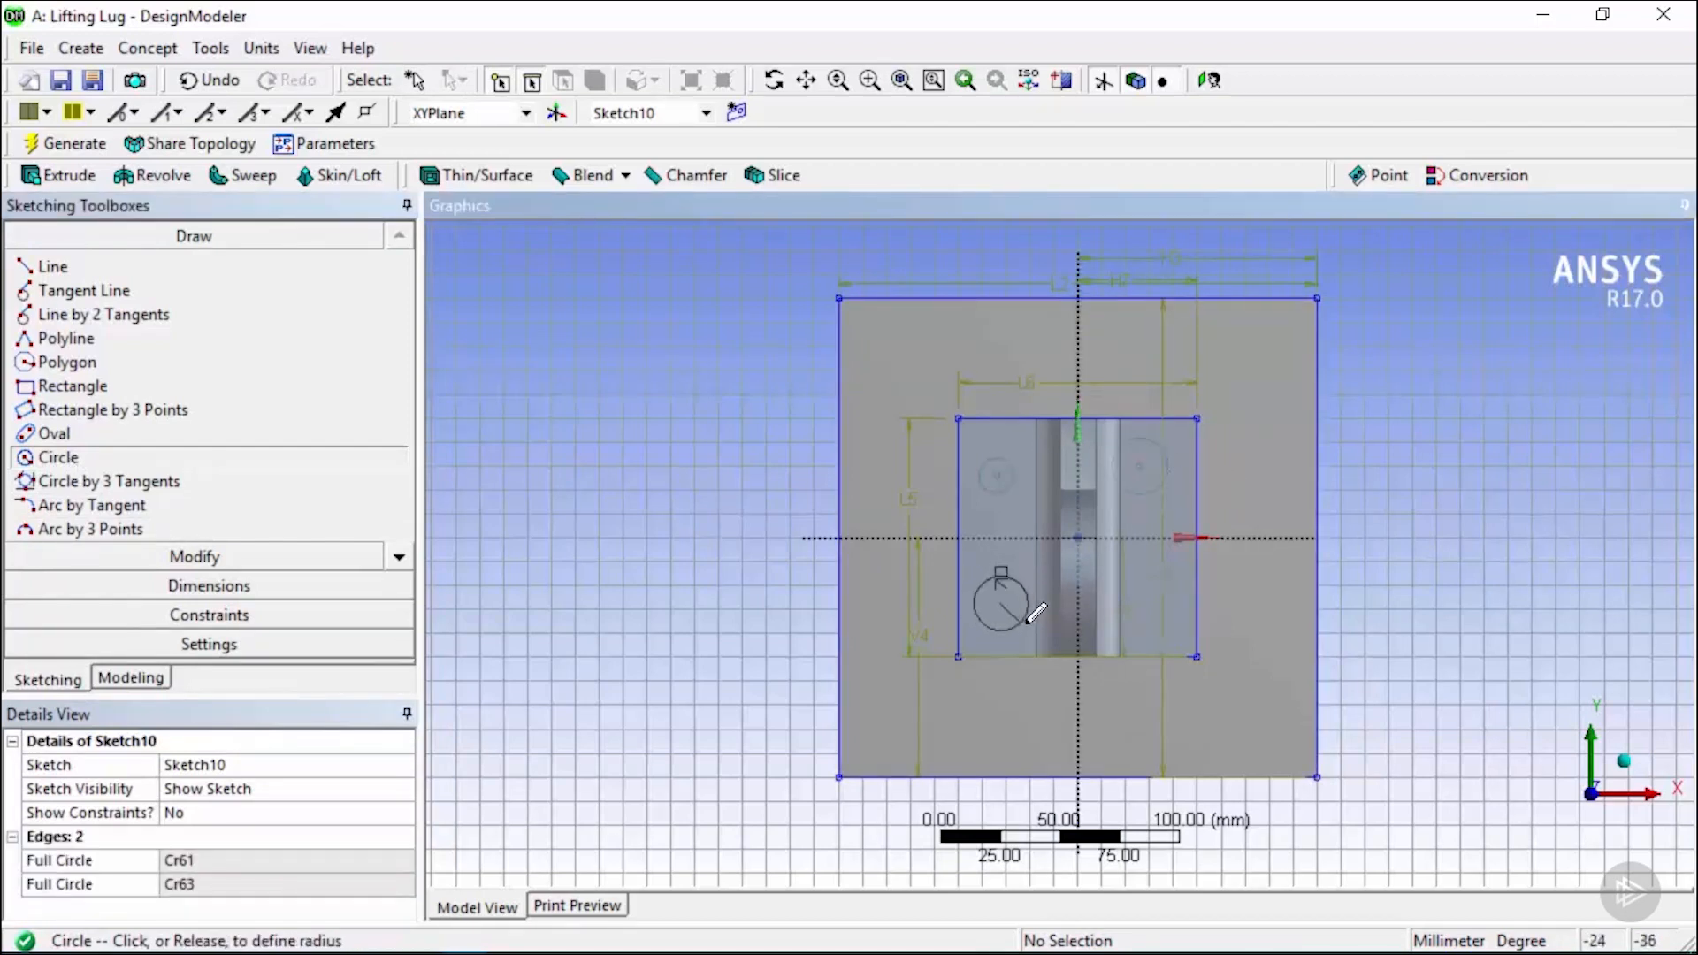
{"action": "left_click", "coordinate": [1042, 607]}
{"action": "left_click", "coordinate": [1145, 599]}
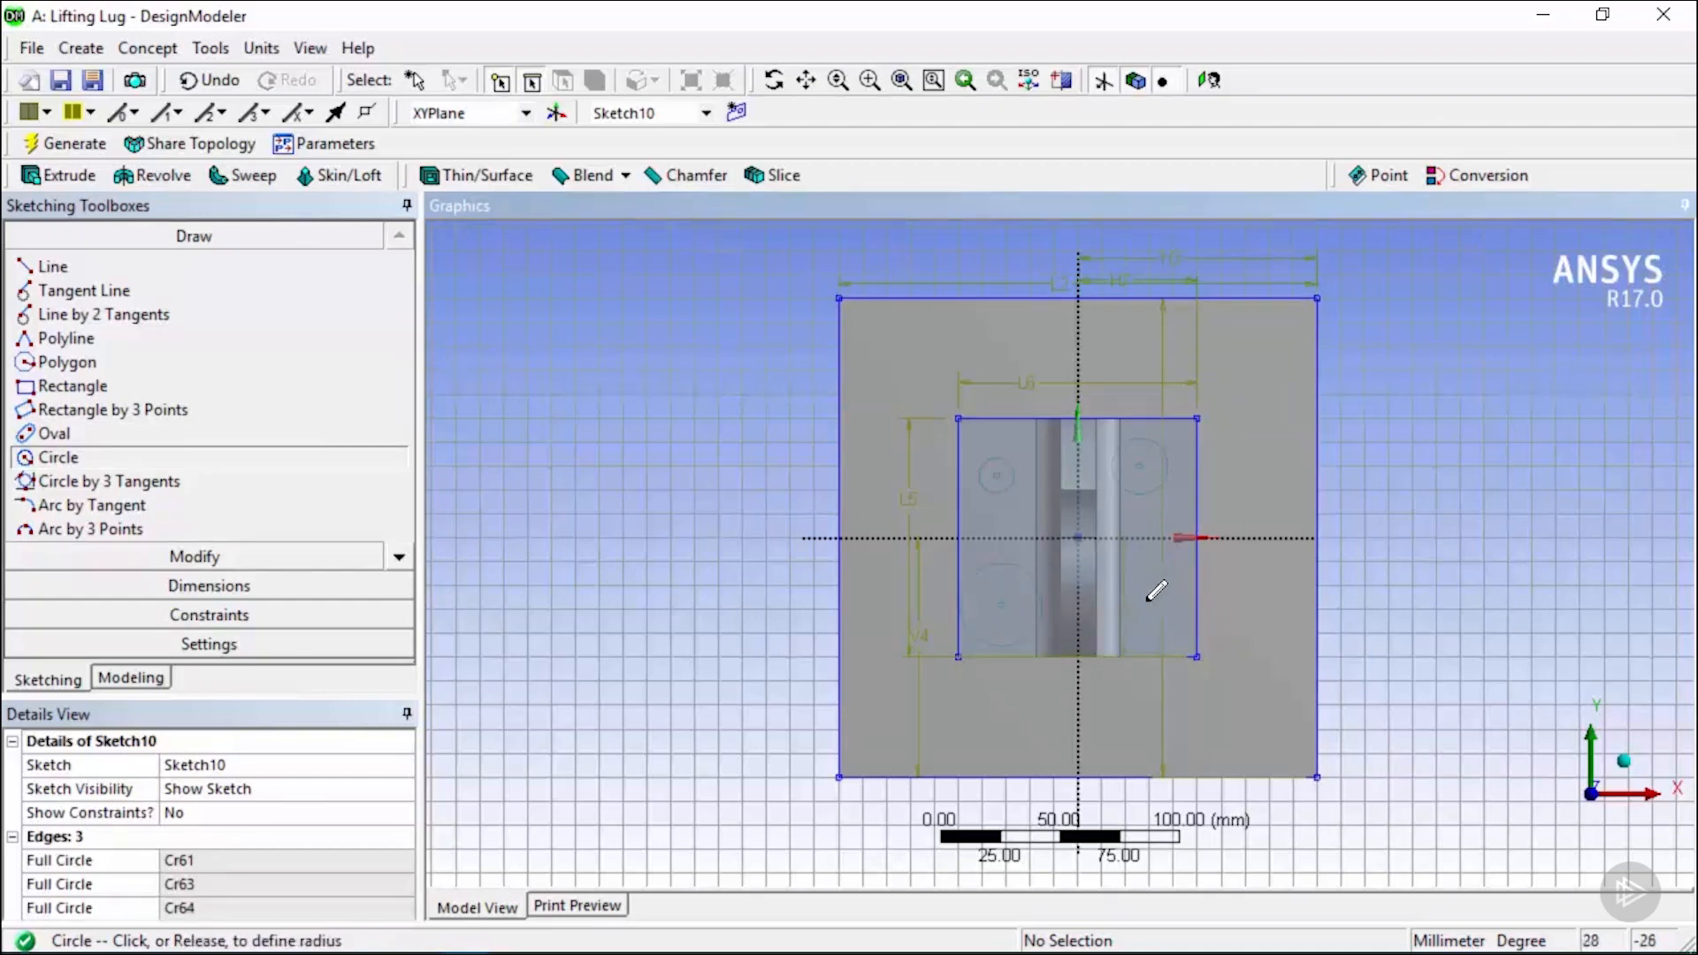
{"action": "left_click", "coordinate": [1154, 607]}
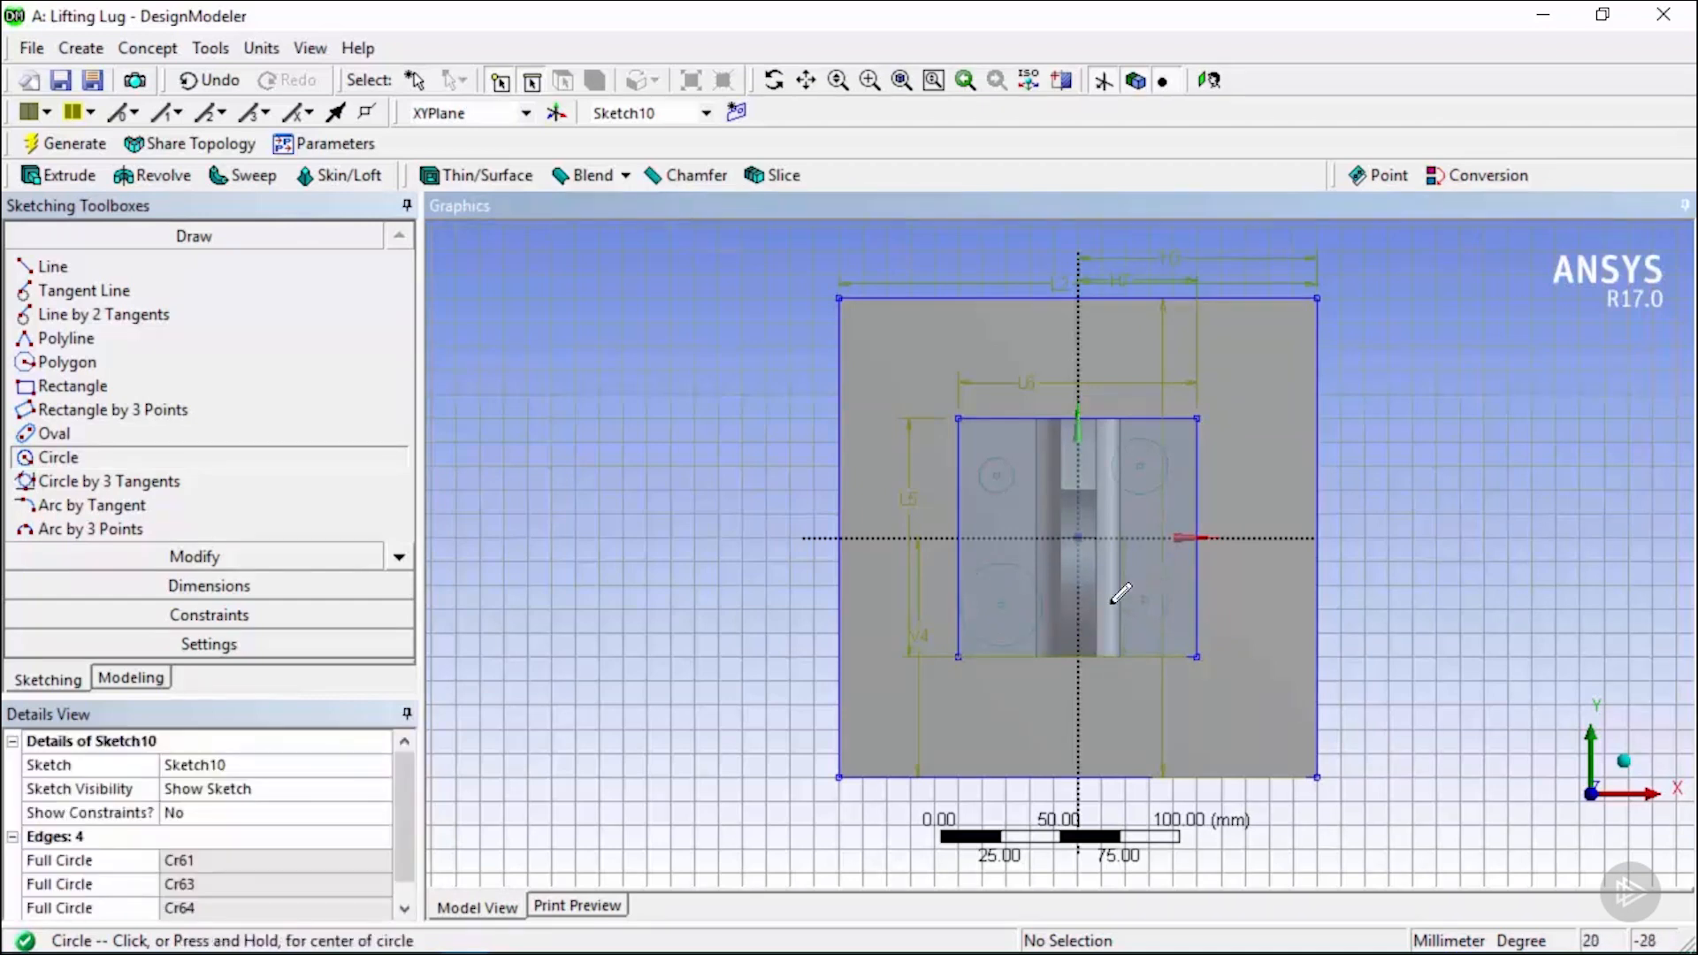
Add diameter dimensions to the four circles with the Semi-Automatic dimension tool.
{"action": "left_click", "coordinate": [252, 586]}
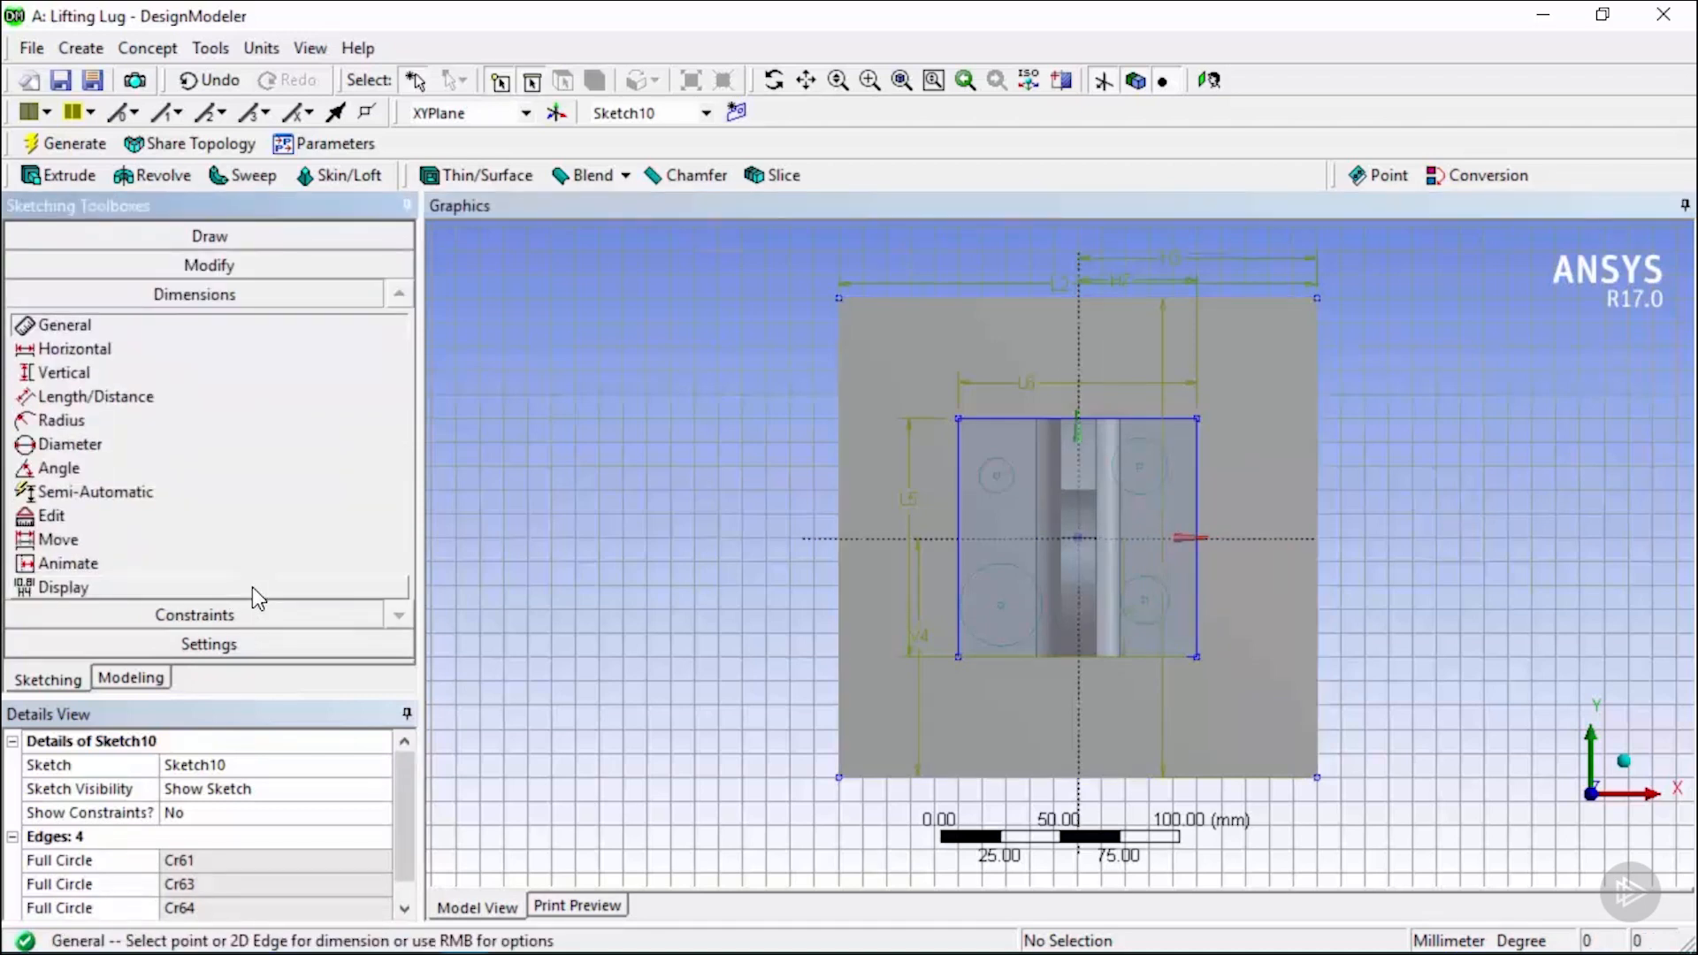
{"action": "left_click", "coordinate": [140, 497]}
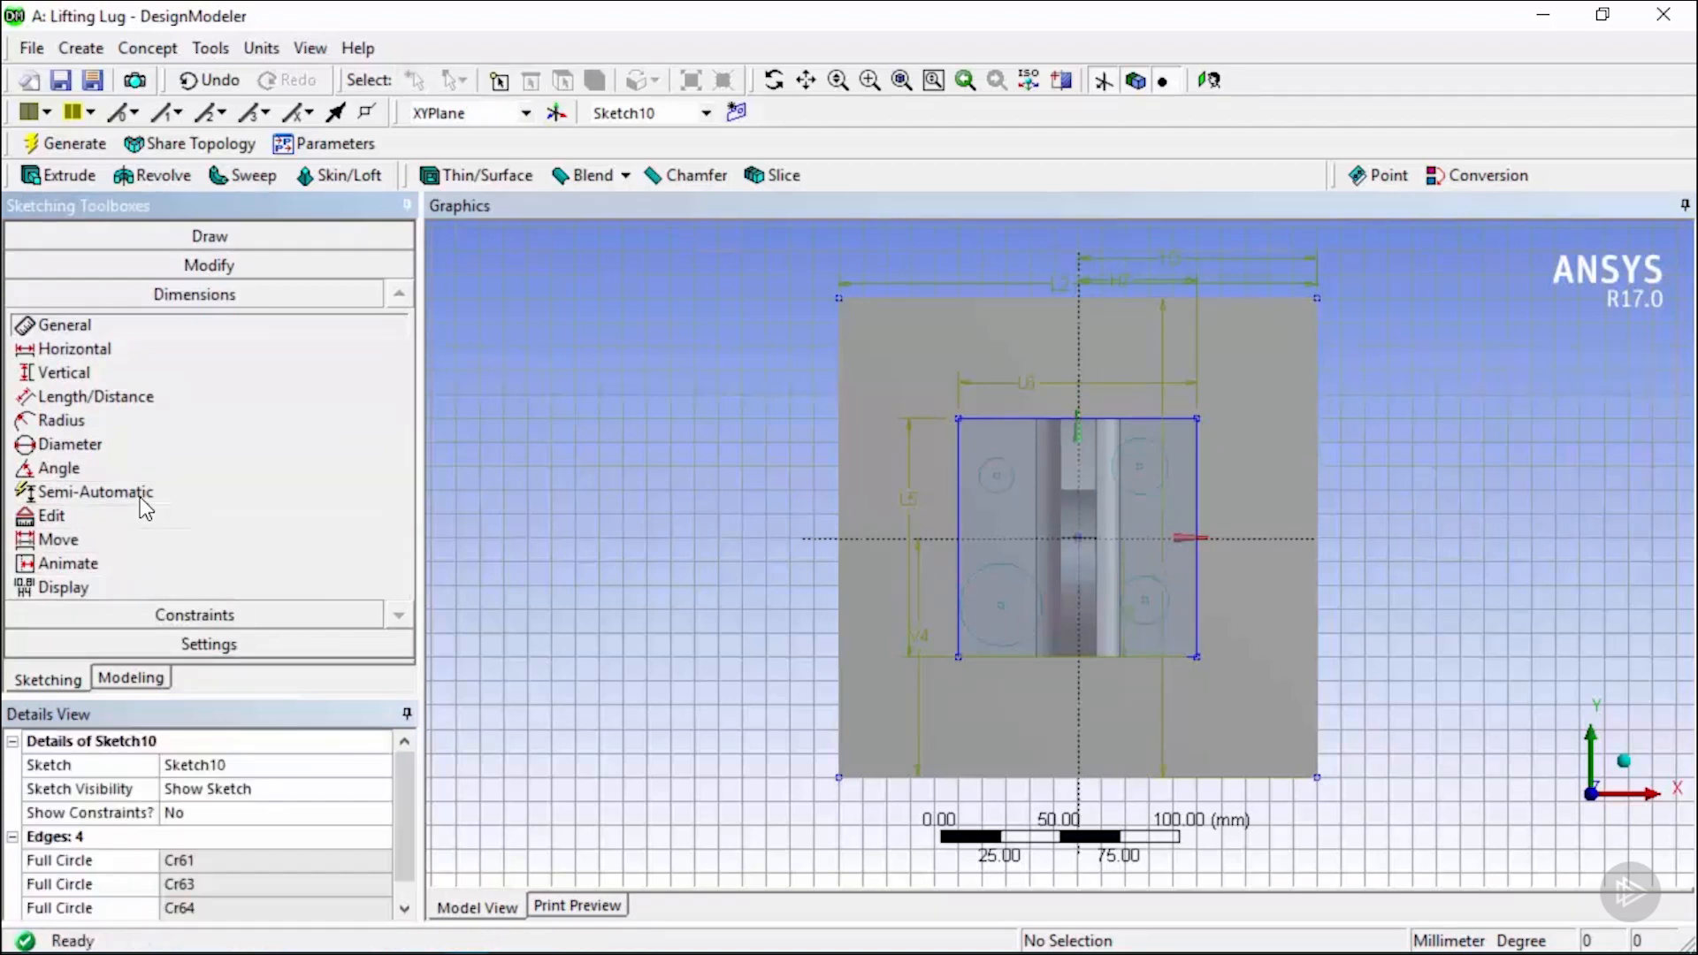
{"action": "left_click", "coordinate": [885, 601]}
{"action": "left_click", "coordinate": [1235, 451]}
{"action": "left_click", "coordinate": [1254, 611]}
{"action": "left_click", "coordinate": [918, 361]}
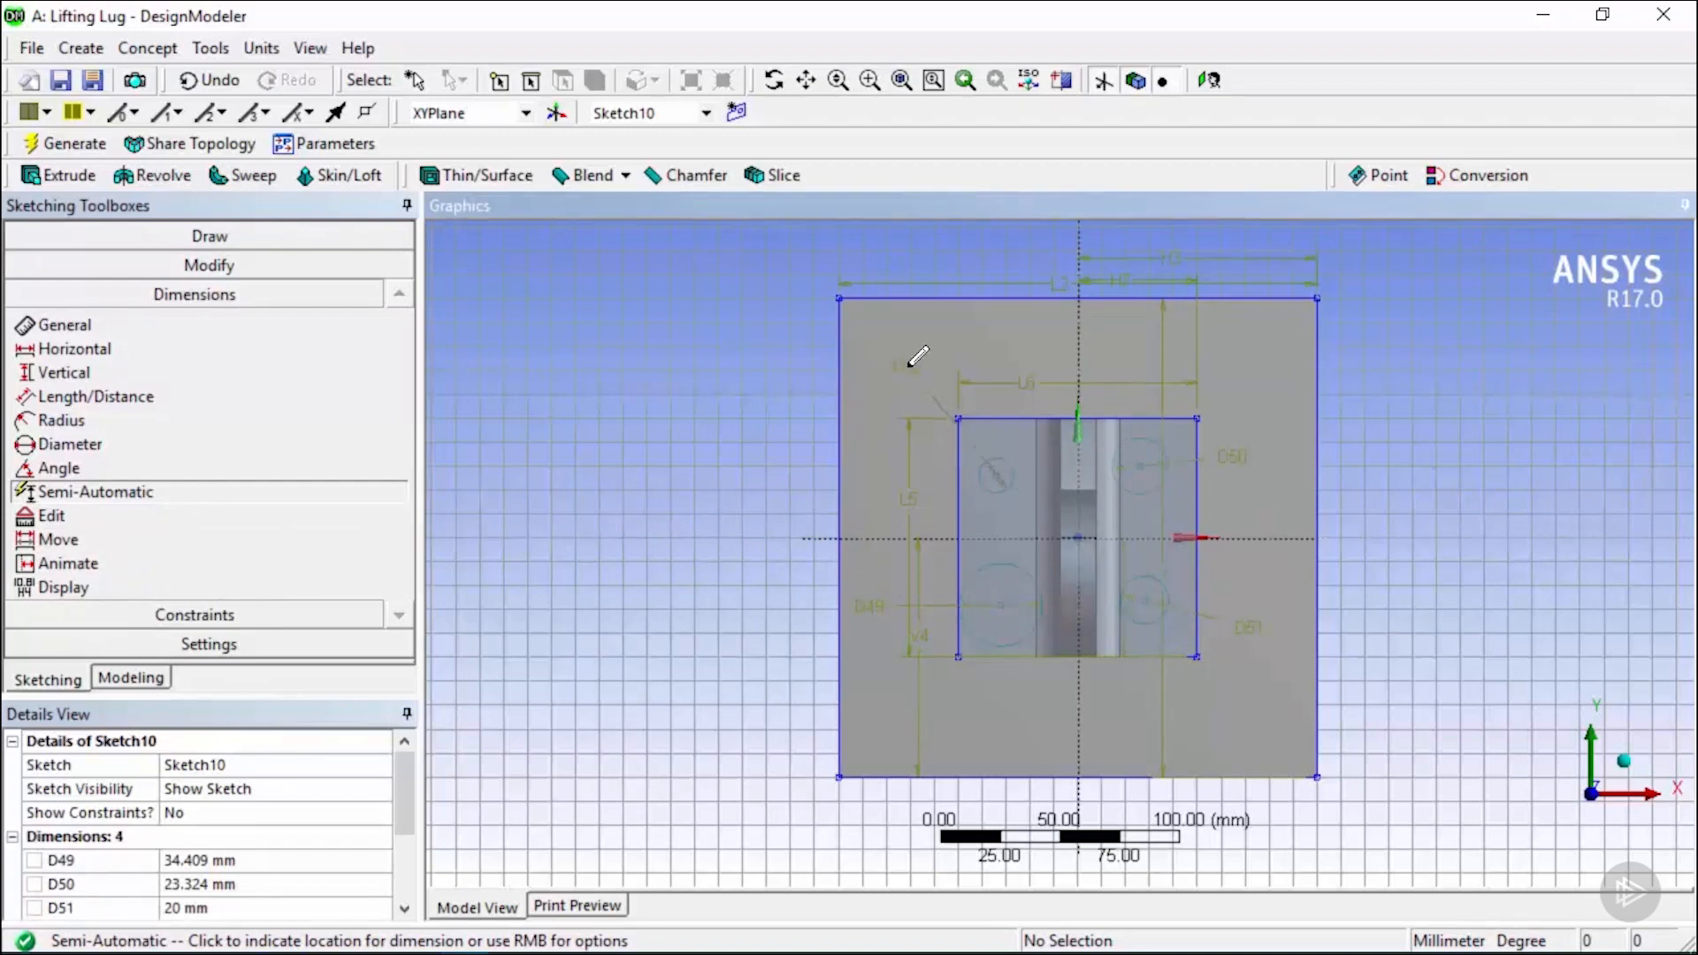
Place horizontal and vertical dimensions from the sketch axes to the centres of all four circles.
{"action": "left_click", "coordinate": [1118, 692]}
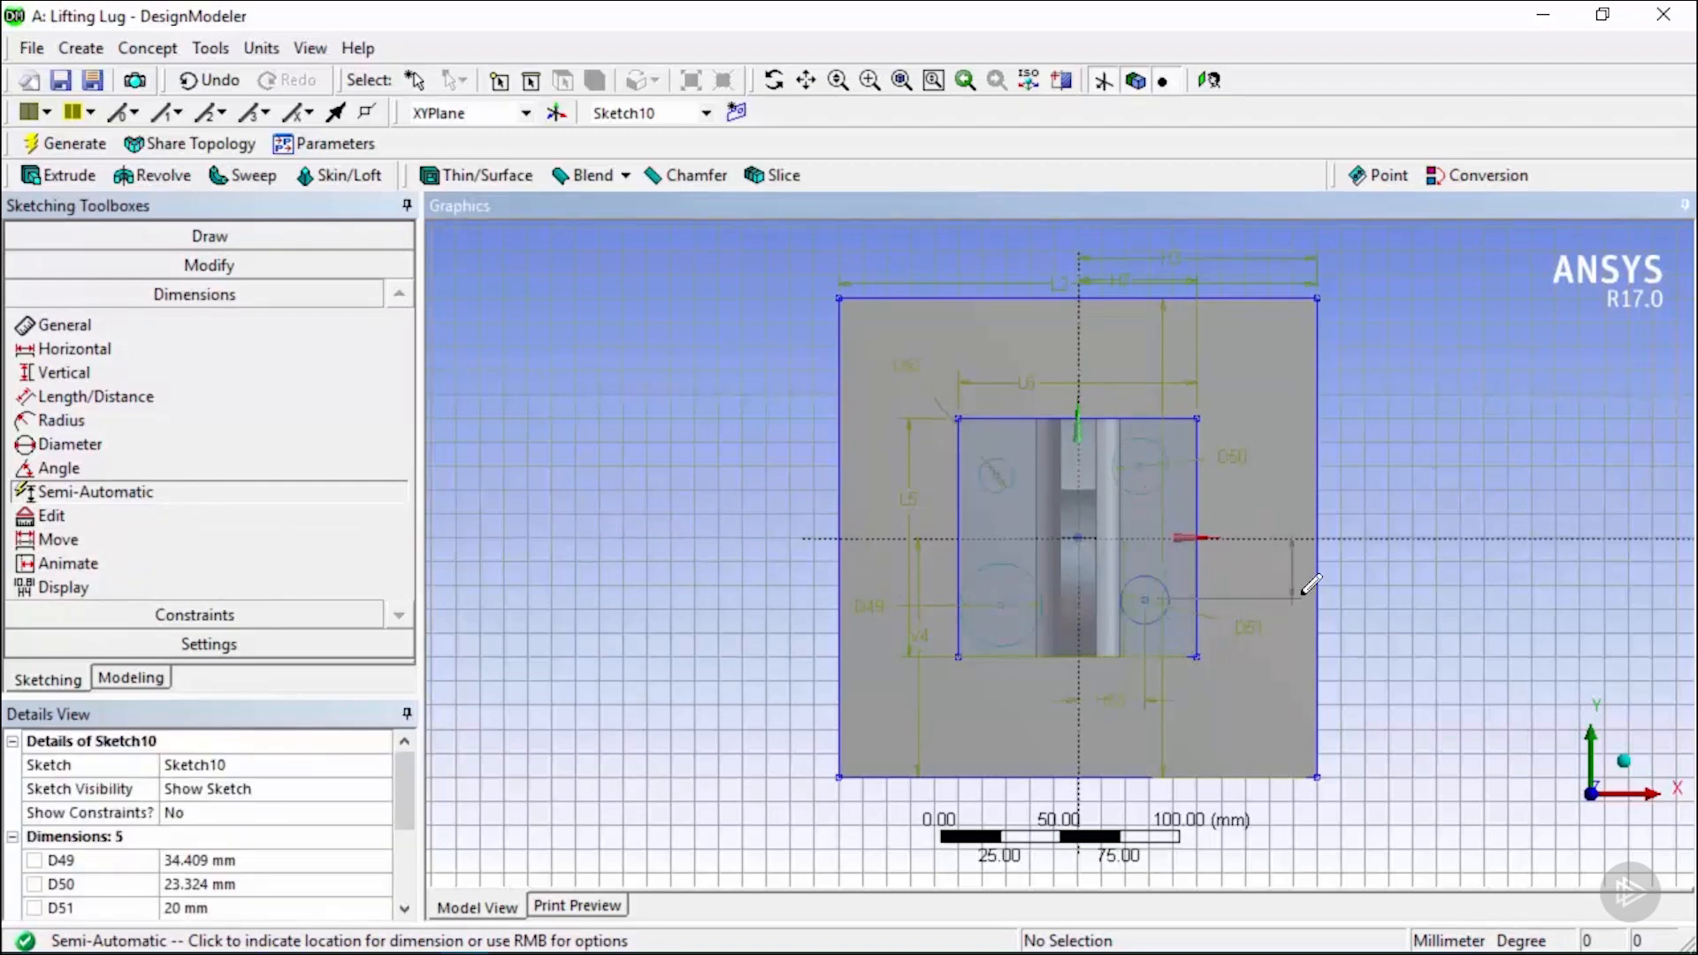
{"action": "left_click", "coordinate": [1264, 577]}
{"action": "left_click", "coordinate": [1123, 356]}
{"action": "left_click", "coordinate": [1276, 488]}
{"action": "left_click", "coordinate": [1036, 731]}
{"action": "left_click", "coordinate": [819, 560]}
{"action": "left_click", "coordinate": [1023, 338]}
{"action": "left_click", "coordinate": [871, 457]}
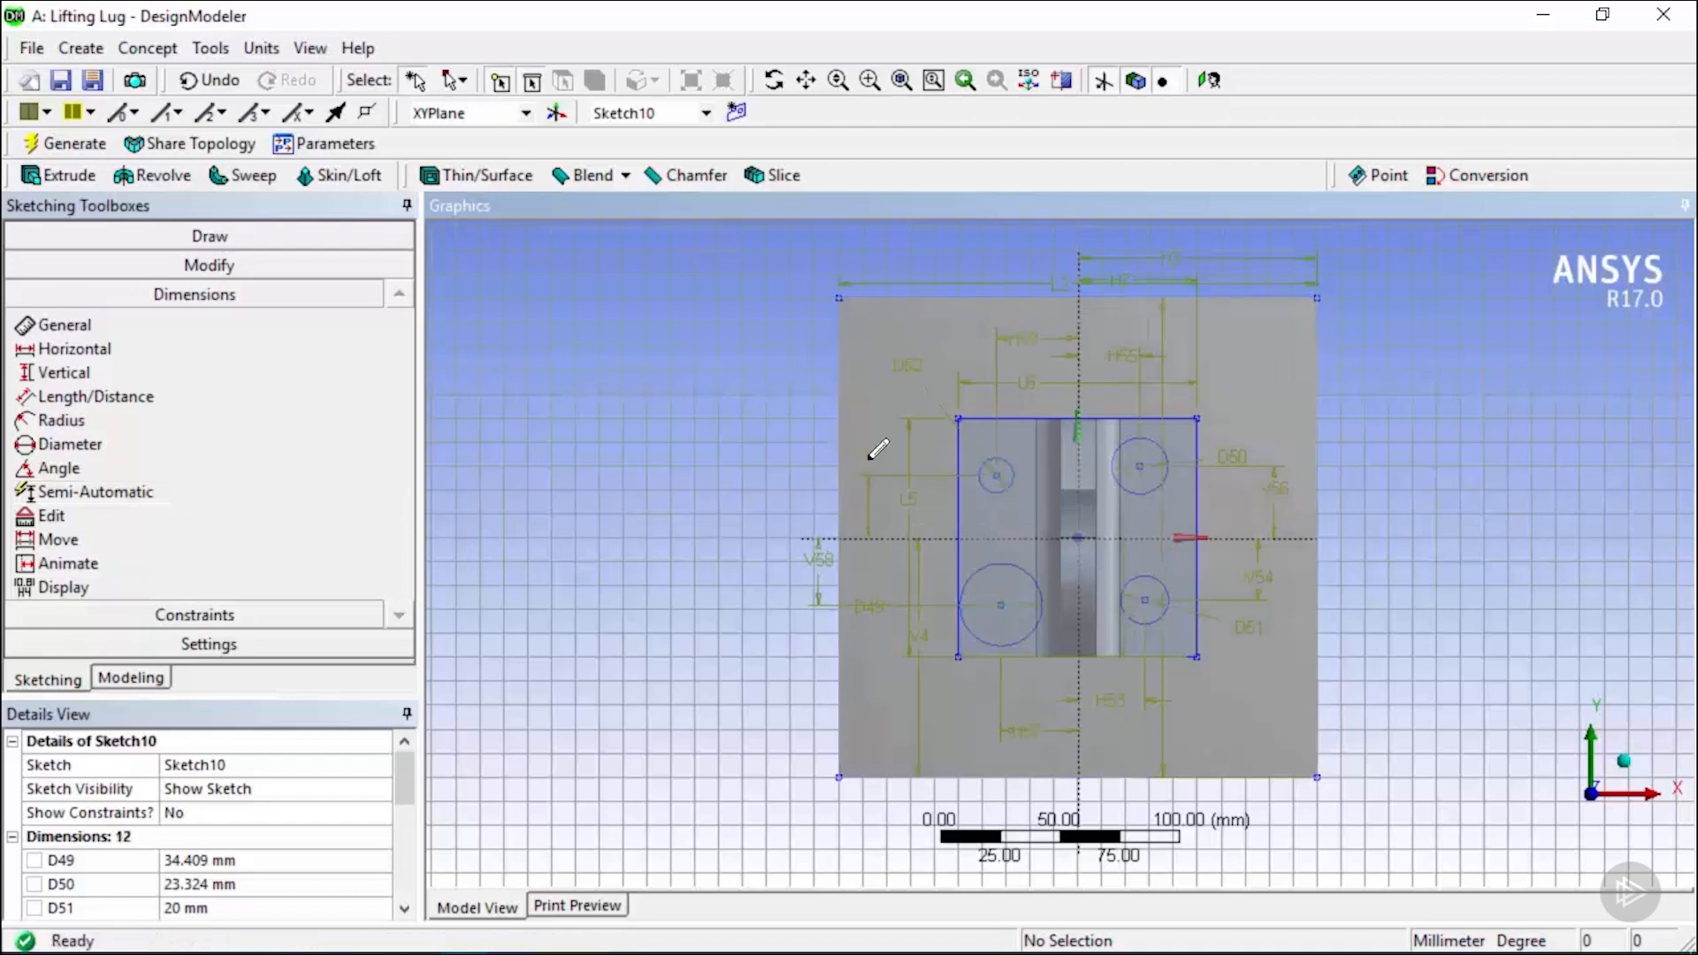
Set the diameters of all four circles, D49 to D52, to 10 mm.
{"action": "left_click_drag", "start_coordinate": [285, 697], "coordinate": [321, 446]}
{"action": "left_click_drag", "start_coordinate": [416, 569], "coordinate": [409, 610]}
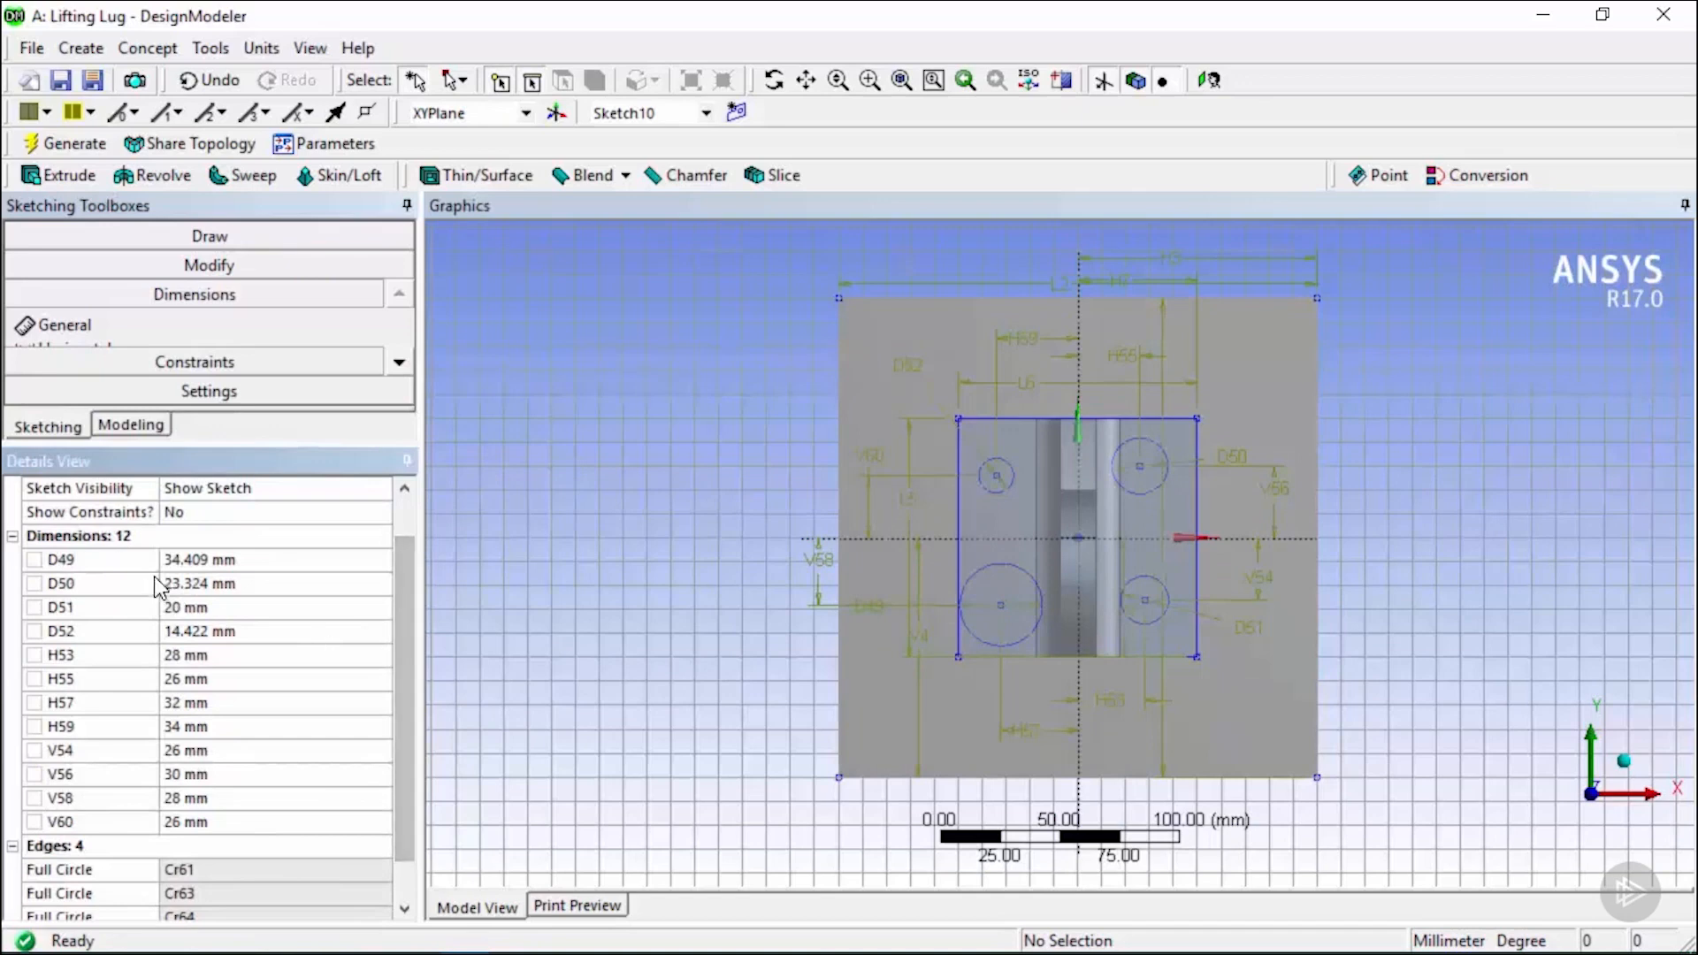
{"action": "left_click", "coordinate": [205, 564]}
{"action": "type", "text": "10"}
{"action": "key", "text": "Return"}
{"action": "left_click", "coordinate": [198, 581]}
{"action": "type", "text": "10"}
{"action": "key", "text": "Return"}
{"action": "key", "text": "Tab"}
{"action": "key", "text": "Tab"}
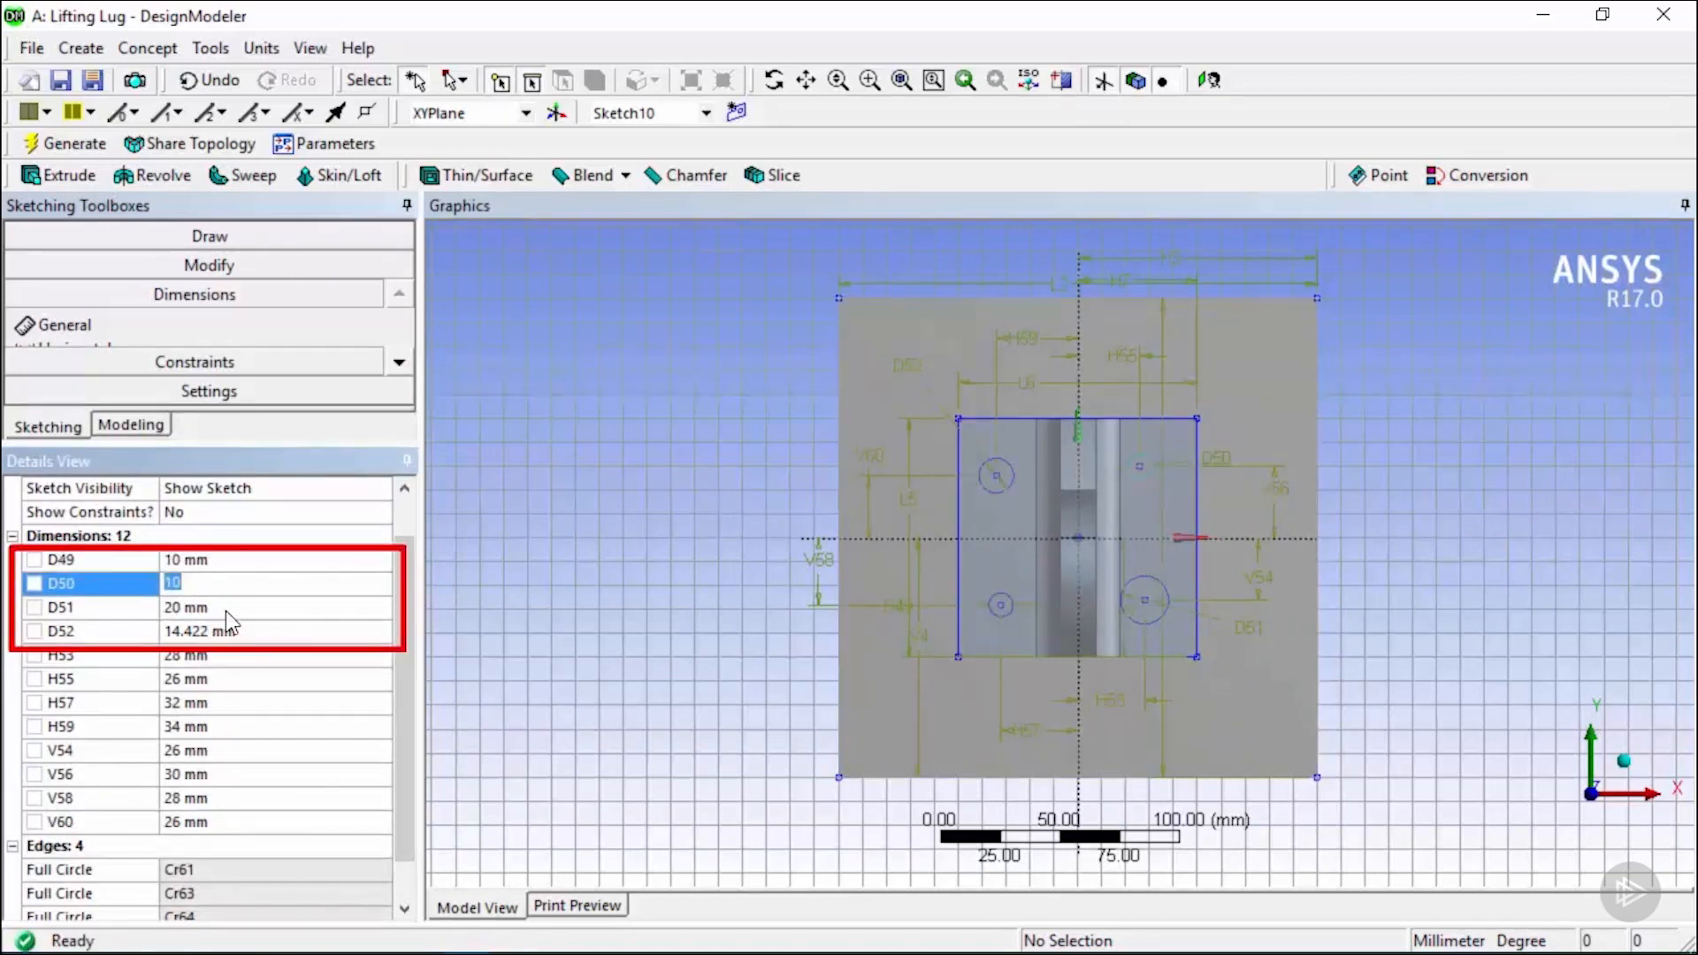
{"action": "type", "text": "10"}
{"action": "key", "text": "Tab"}
{"action": "type", "text": "10"}
{"action": "key", "text": "Tab"}
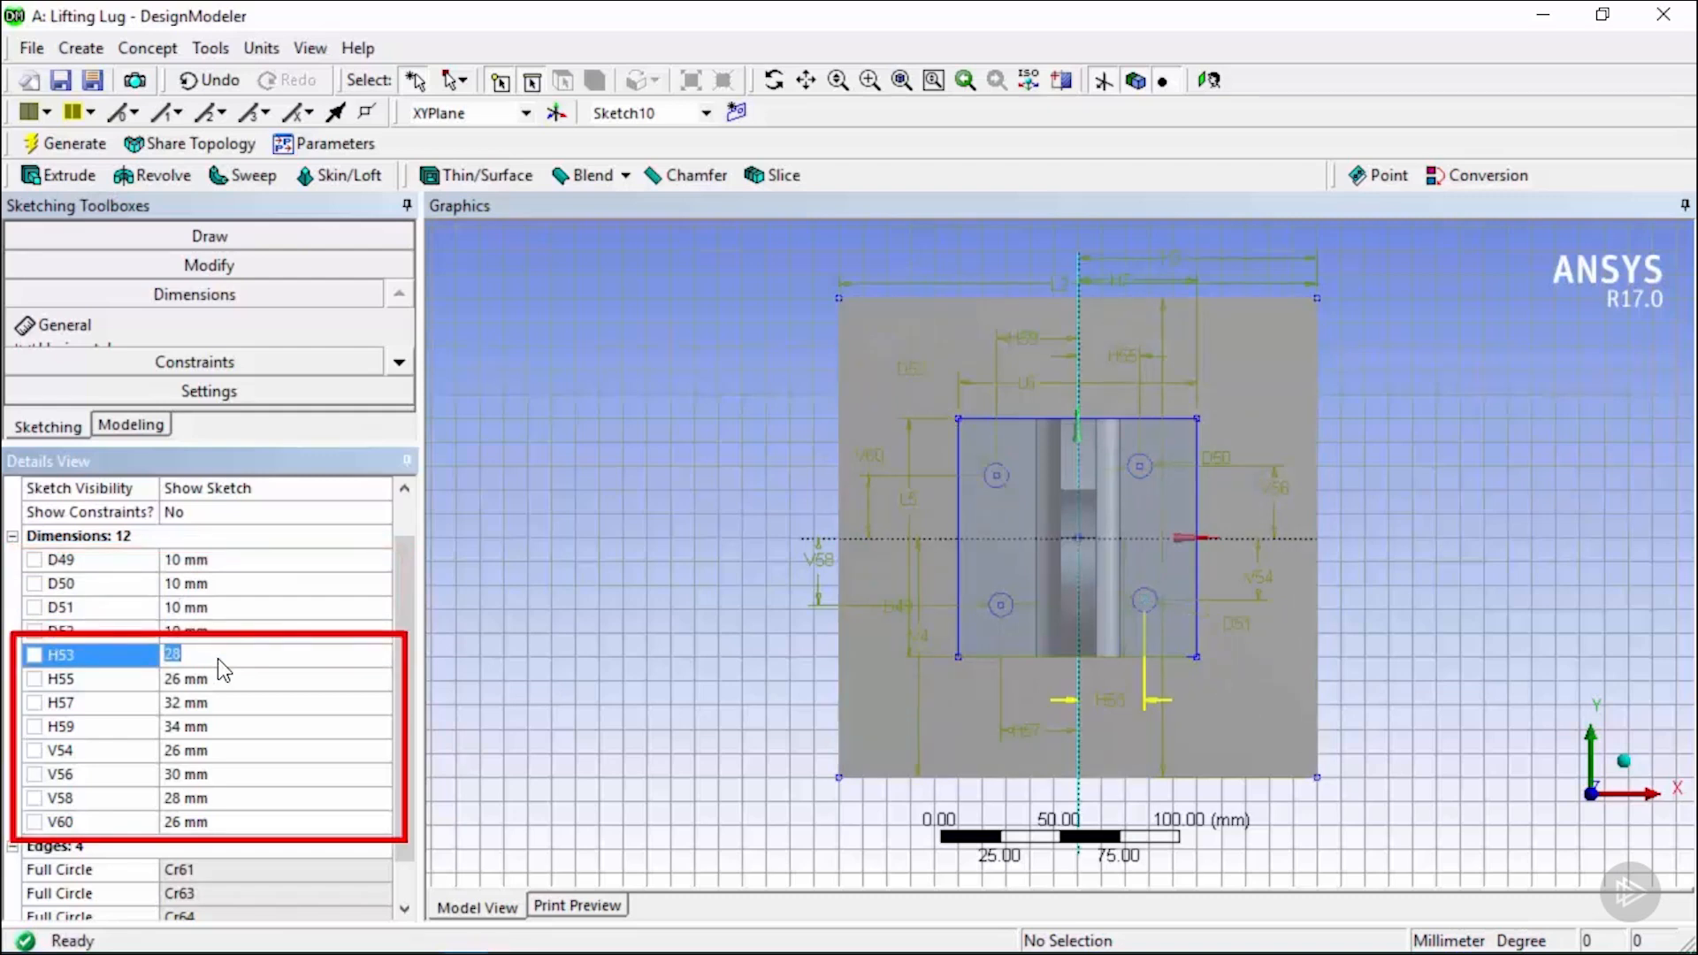
Set all horizontal and vertical distances of the circle centres from the axes to 30 mm.
{"action": "type", "text": "30"}
{"action": "key", "text": "Return"}
{"action": "left_click", "coordinate": [230, 685]}
{"action": "type", "text": "30"}
{"action": "left_click", "coordinate": [230, 706]}
{"action": "type", "text": "30"}
{"action": "left_click", "coordinate": [230, 728]}
{"action": "type", "text": "30"}
{"action": "left_click", "coordinate": [230, 754]}
{"action": "type", "text": "30"}
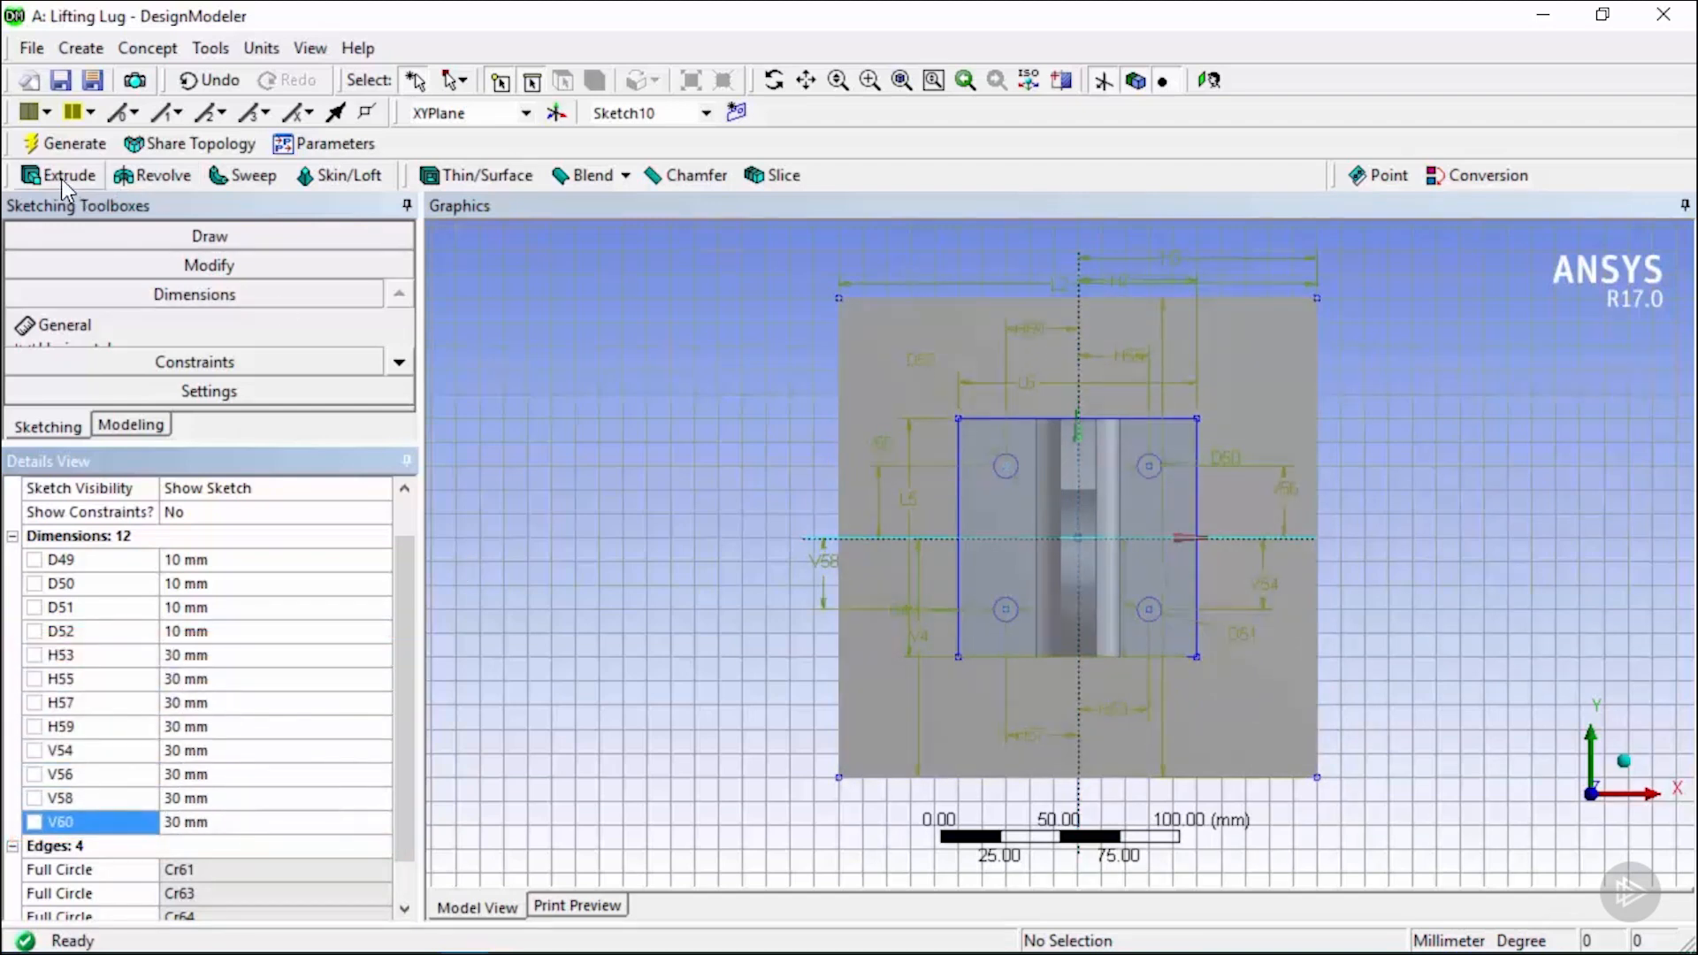
Create an extrusion from the four-circle sketch, Sketch10, and set its operation to Slice Material.
{"action": "left_click", "coordinate": [61, 177]}
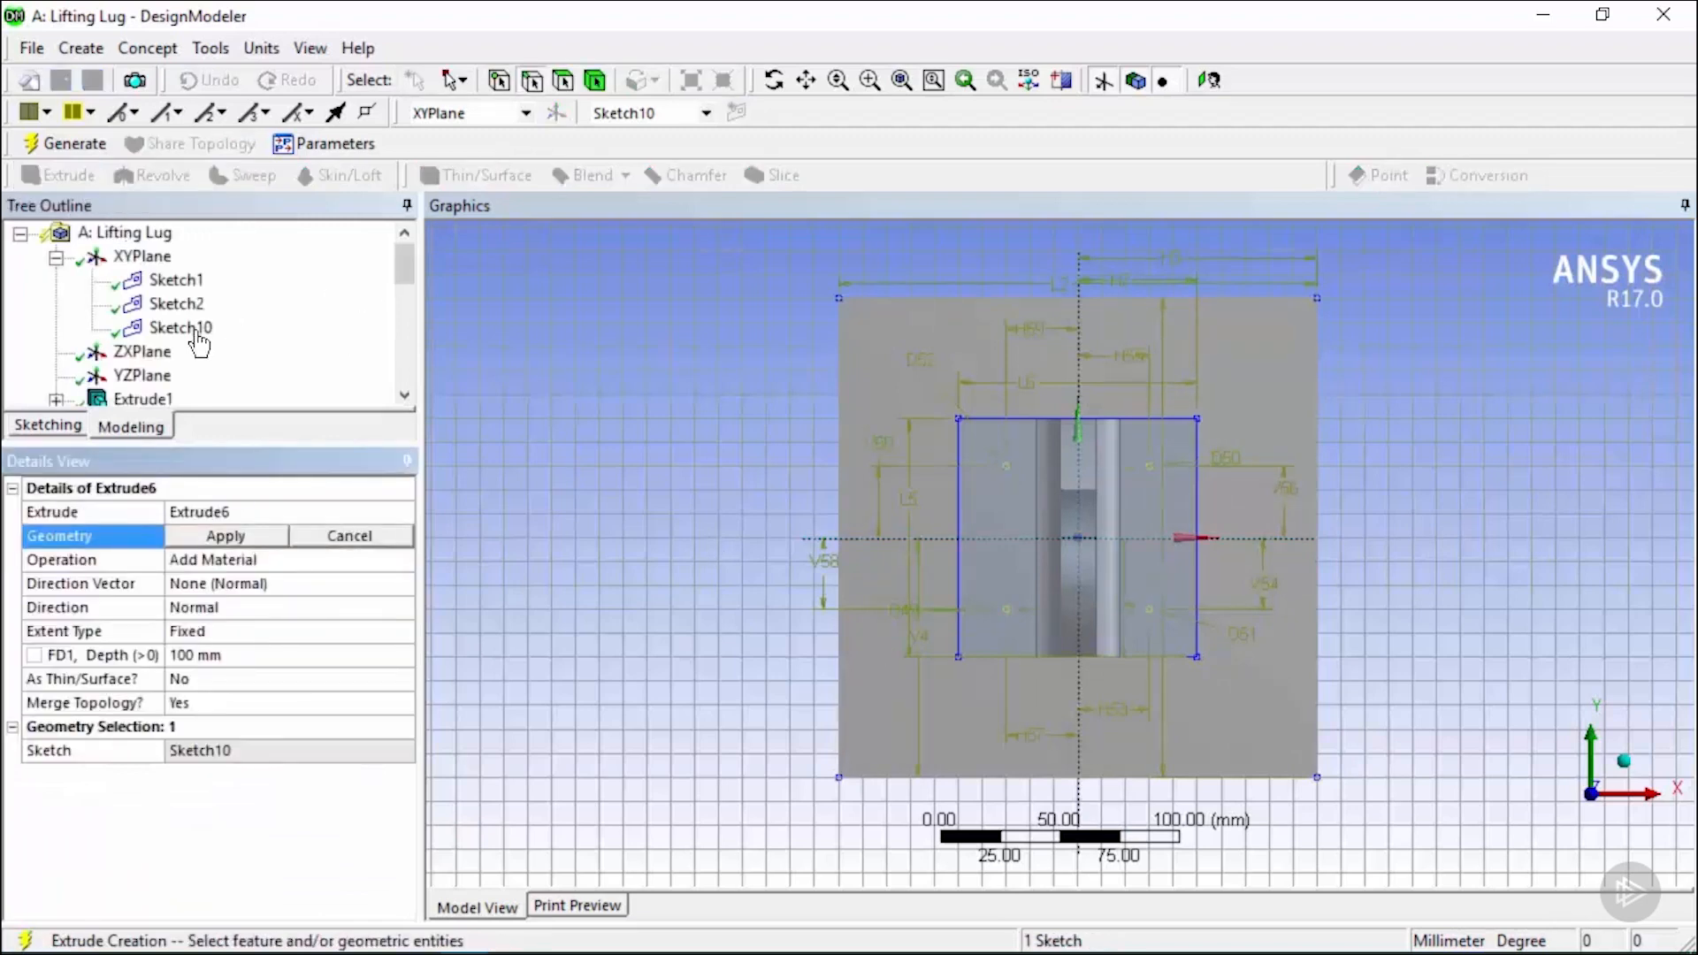
{"action": "left_click", "coordinate": [197, 333]}
{"action": "left_click", "coordinate": [230, 536]}
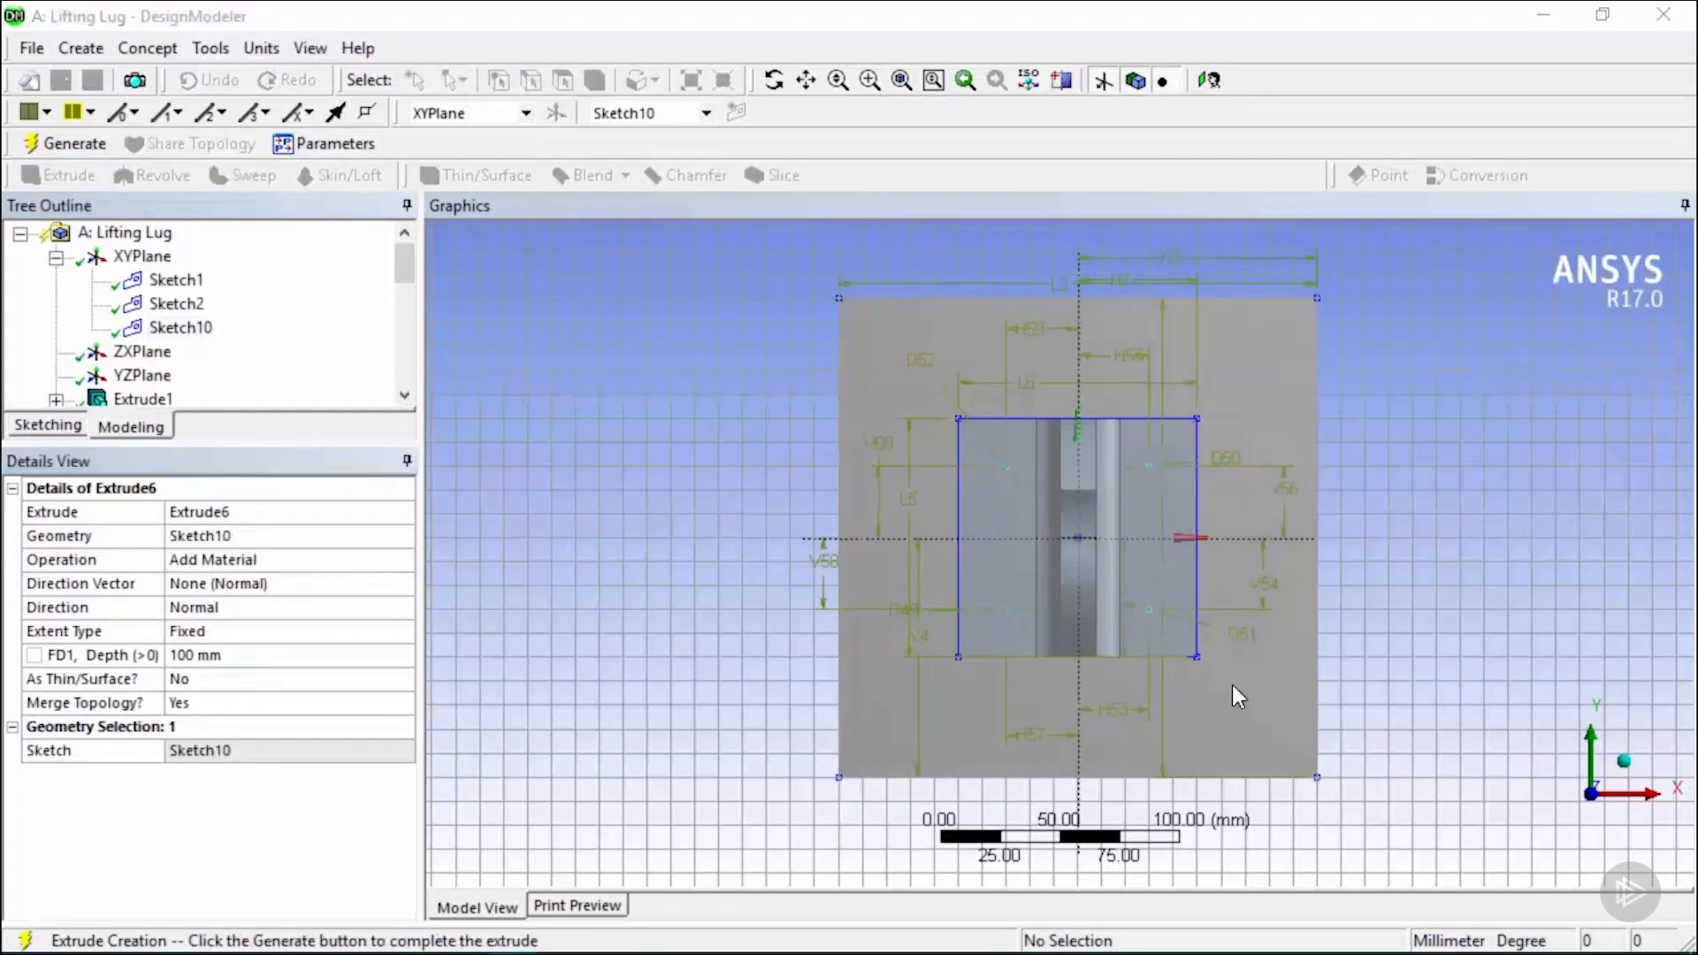
{"action": "left_click", "coordinate": [403, 560]}
{"action": "left_click", "coordinate": [403, 561]}
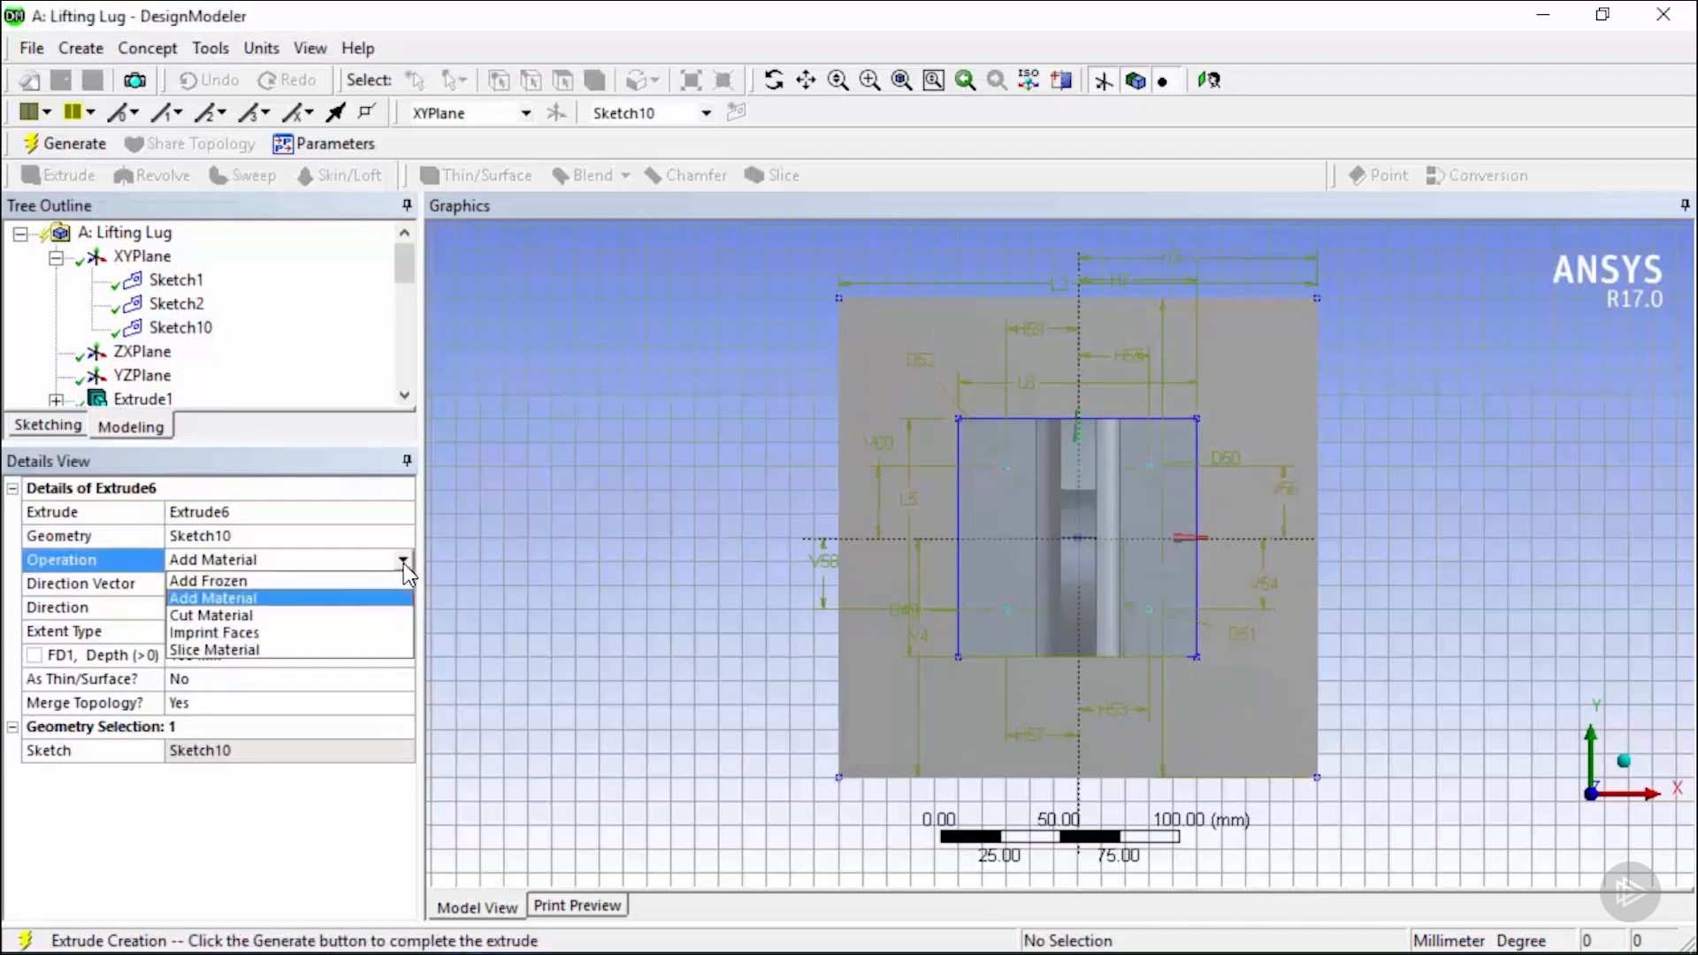
{"action": "left_click", "coordinate": [318, 651]}
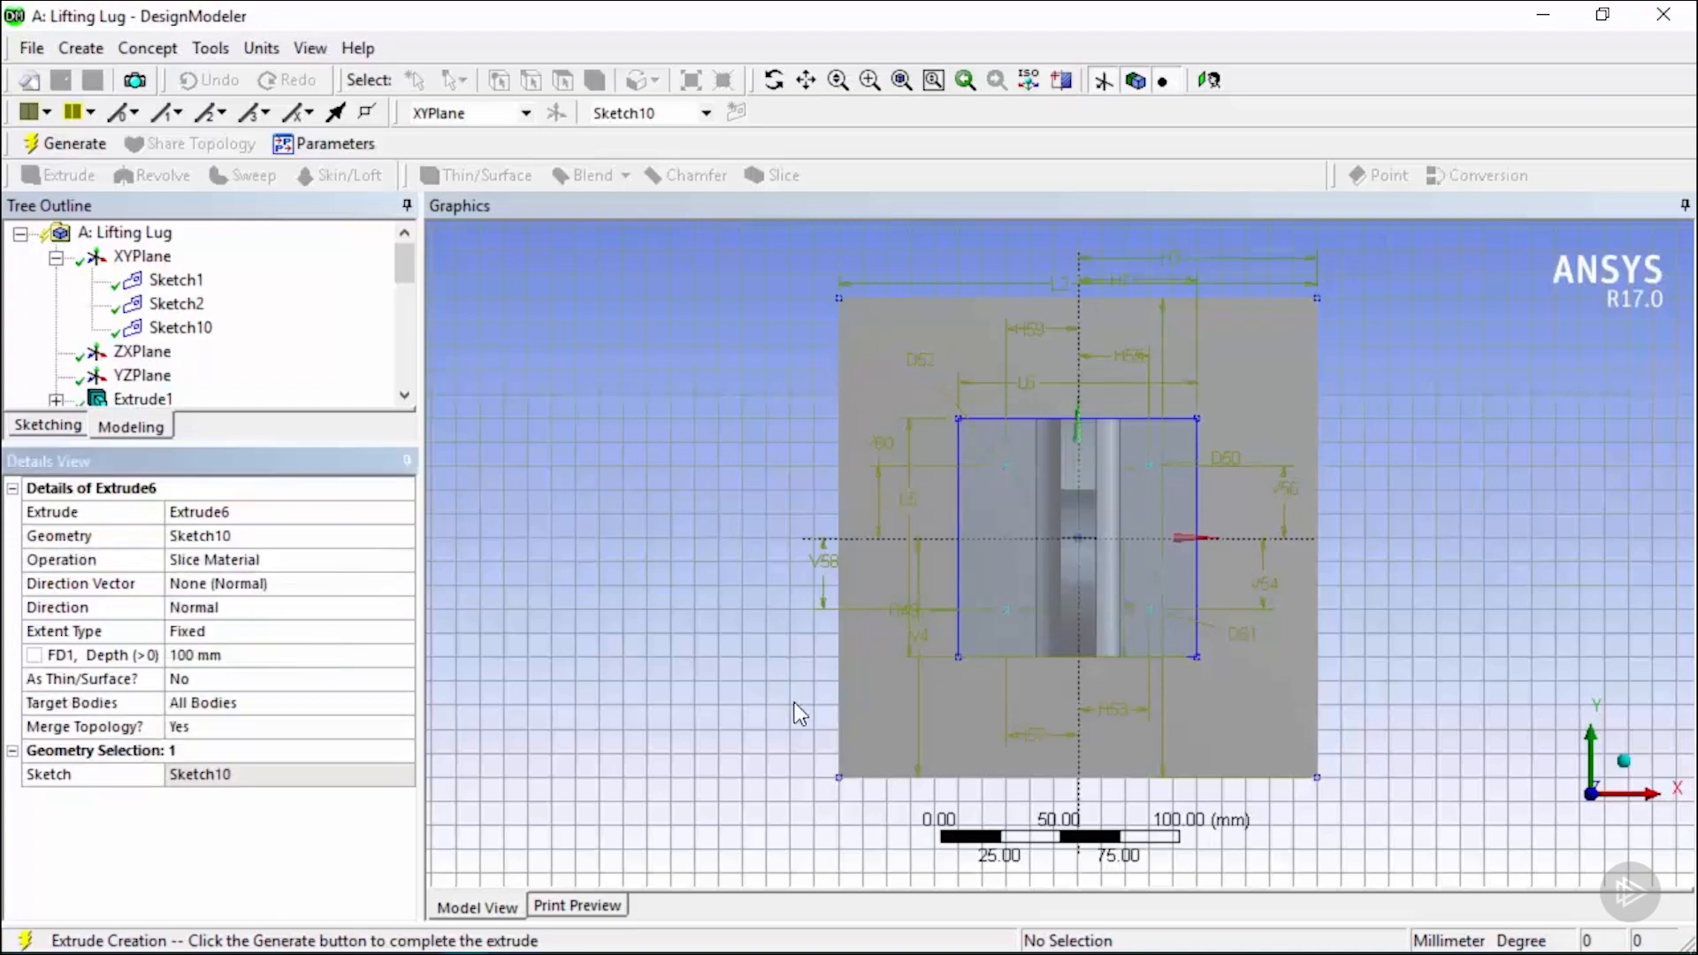
Set the slice extrusion's direction to Both - Symmetric.
{"action": "middle_click_drag", "start_coordinate": [1031, 734], "coordinate": [1086, 619]}
{"action": "middle_click_drag", "start_coordinate": [1057, 648], "coordinate": [1057, 652]}
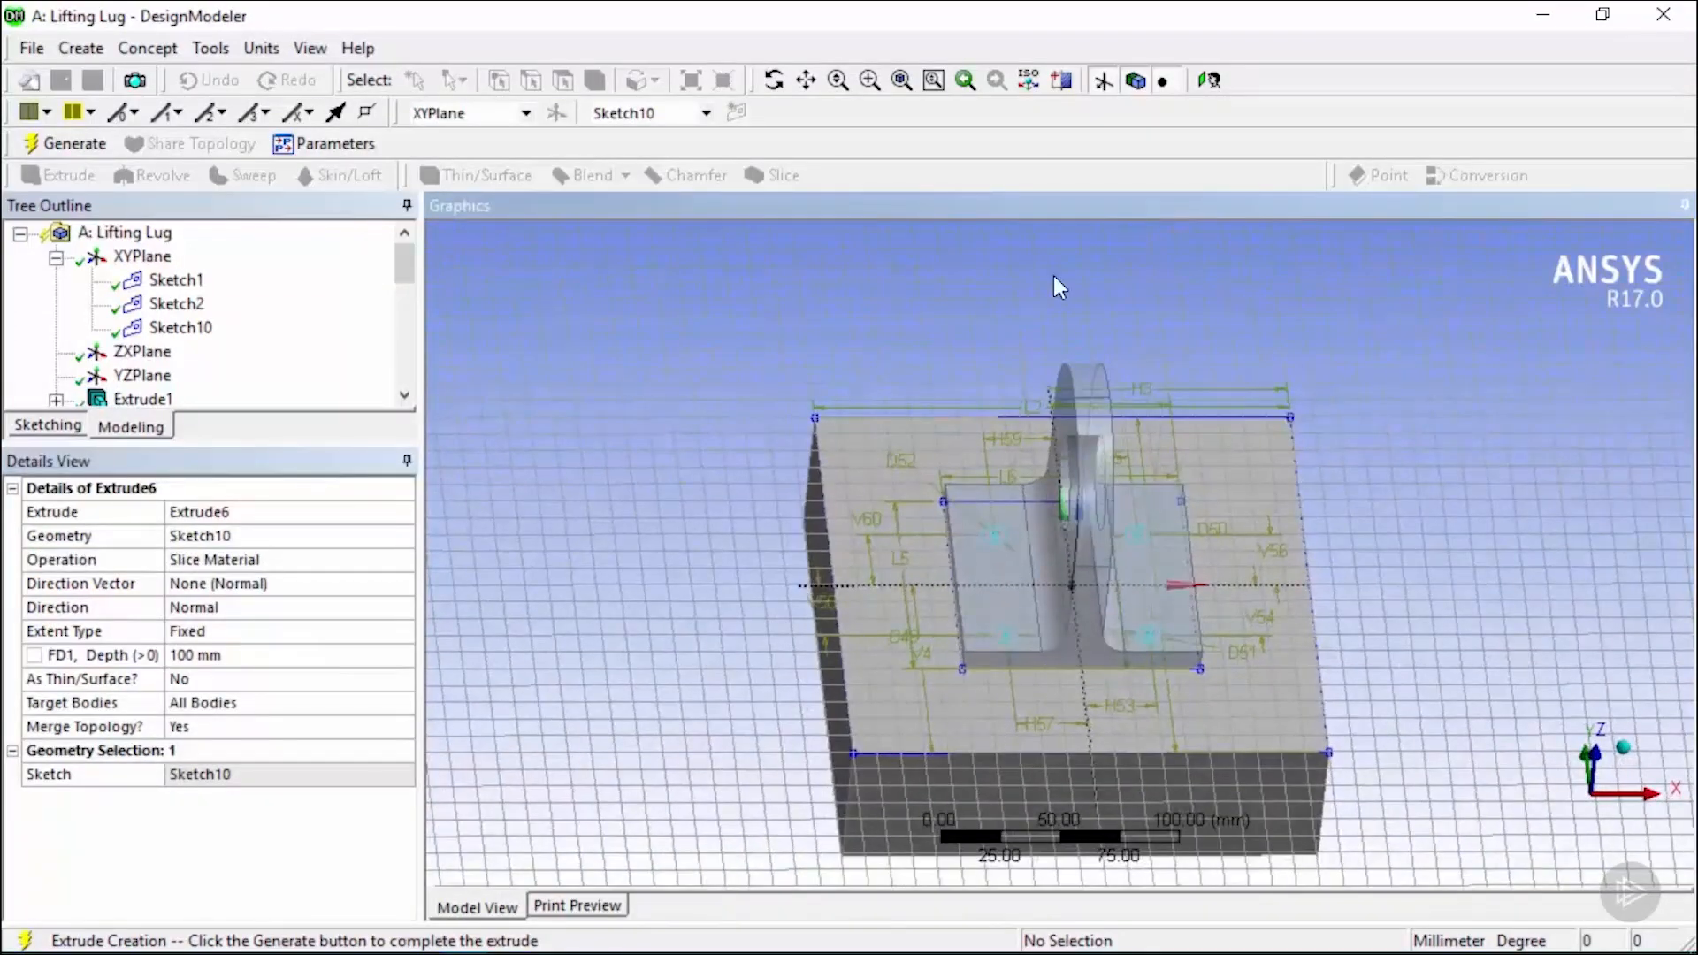
{"action": "left_click", "coordinate": [398, 606]}
{"action": "left_click", "coordinate": [403, 607]}
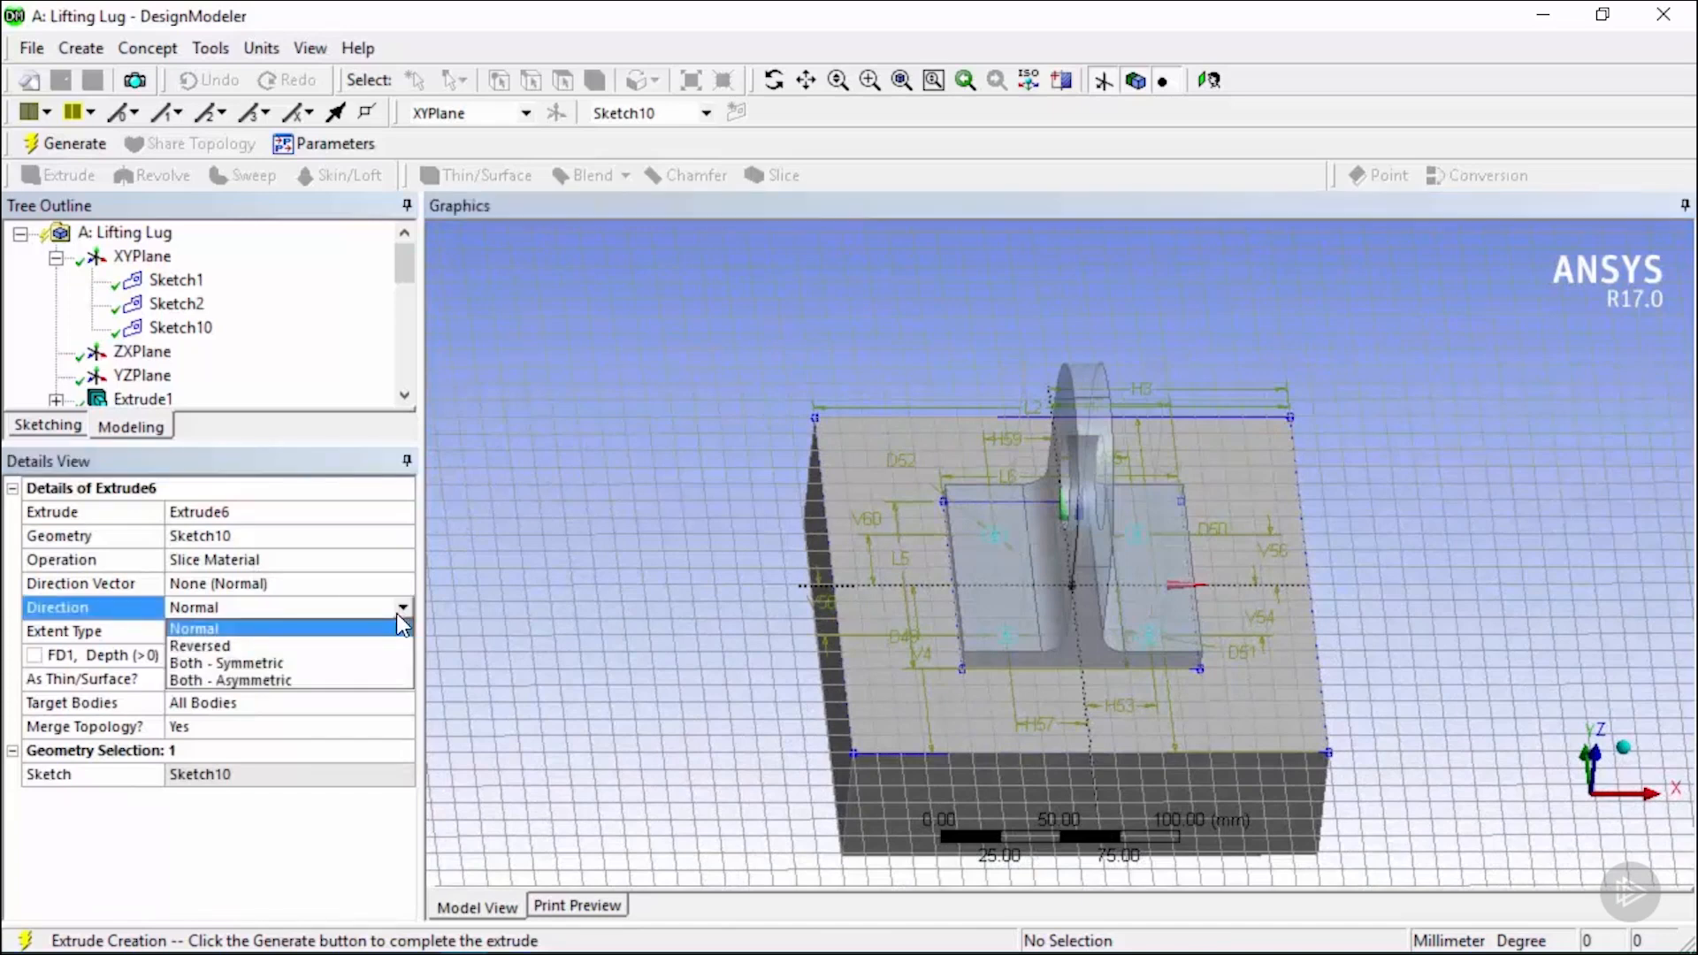
{"action": "left_click", "coordinate": [366, 663]}
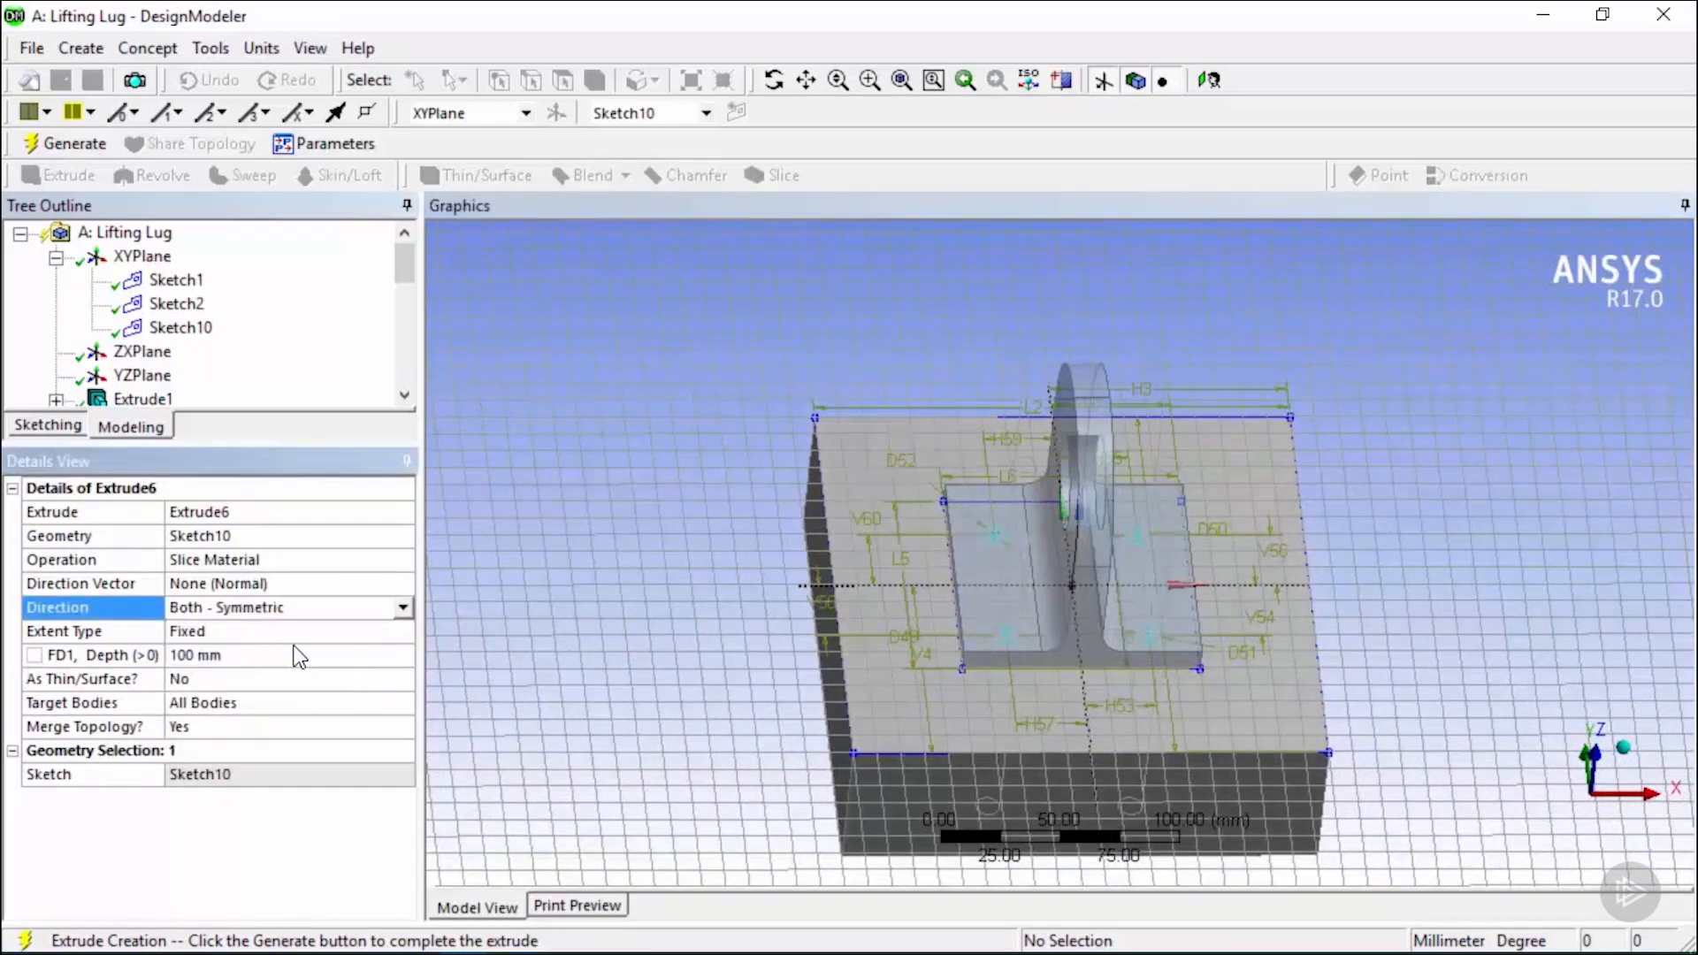
Generate the slice extrusion of the four bolt circles and turn off the plane display.
{"action": "mouse_move", "coordinate": [1000, 727]}
{"action": "middle_mouse_down"}
{"action": "mouse_move", "coordinate": [993, 625]}
{"action": "mouse_move", "coordinate": [997, 750]}
{"action": "middle_mouse_up"}
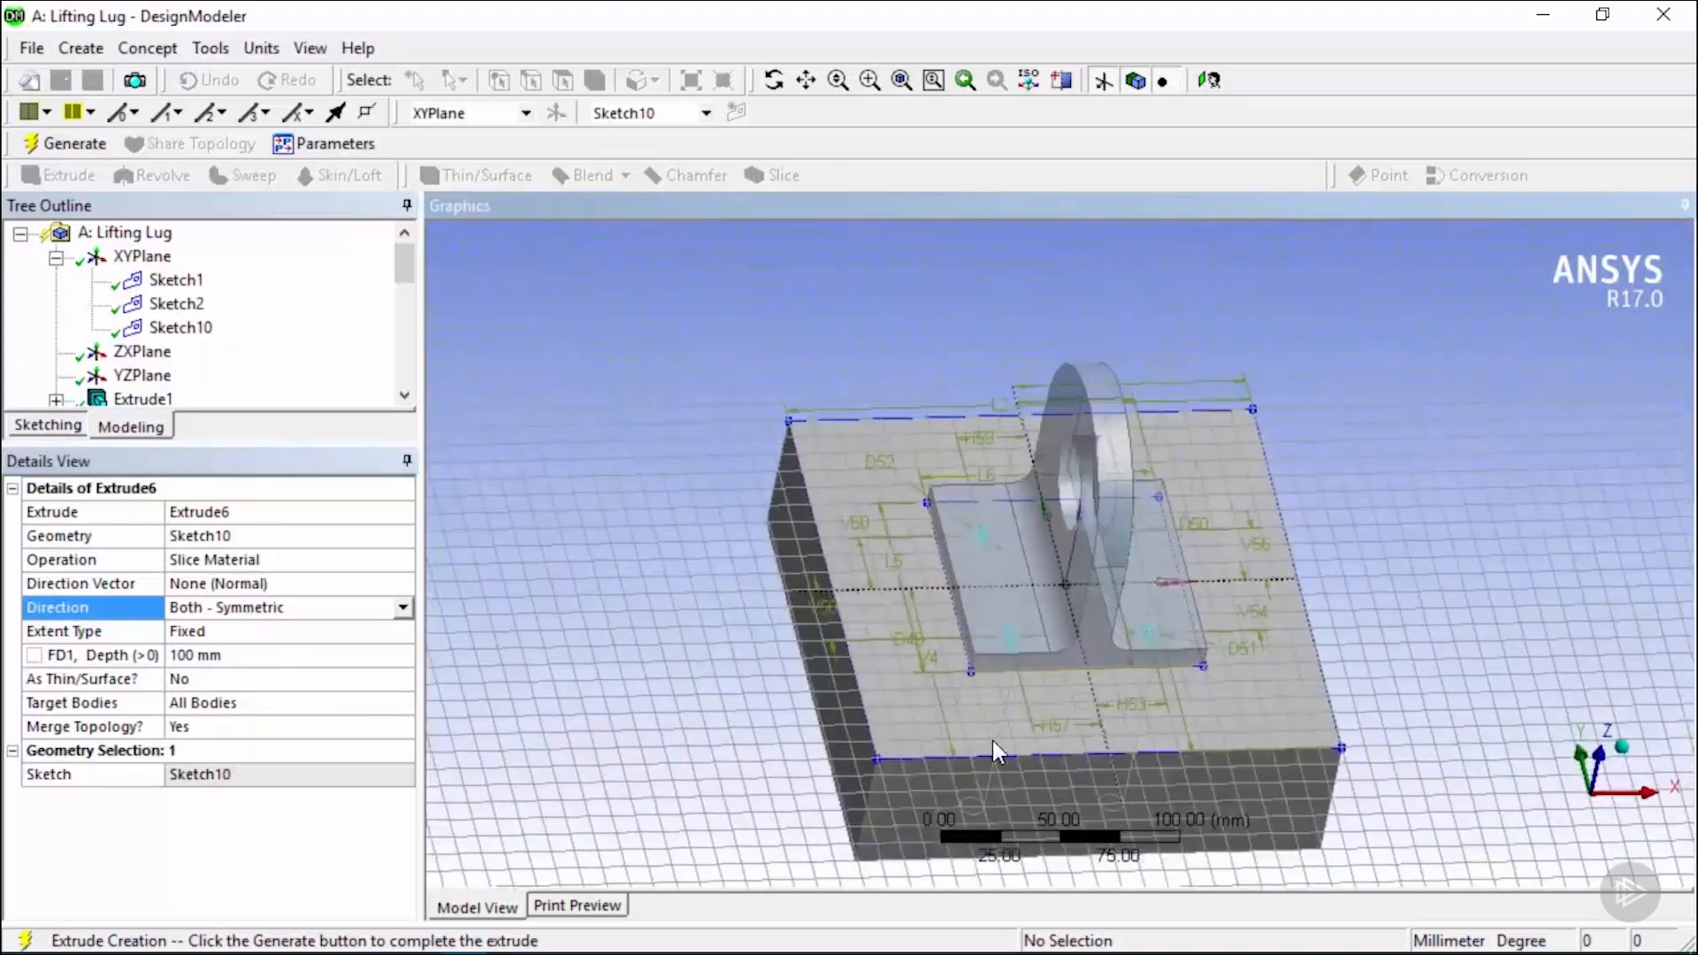
{"action": "left_click", "coordinate": [94, 149]}
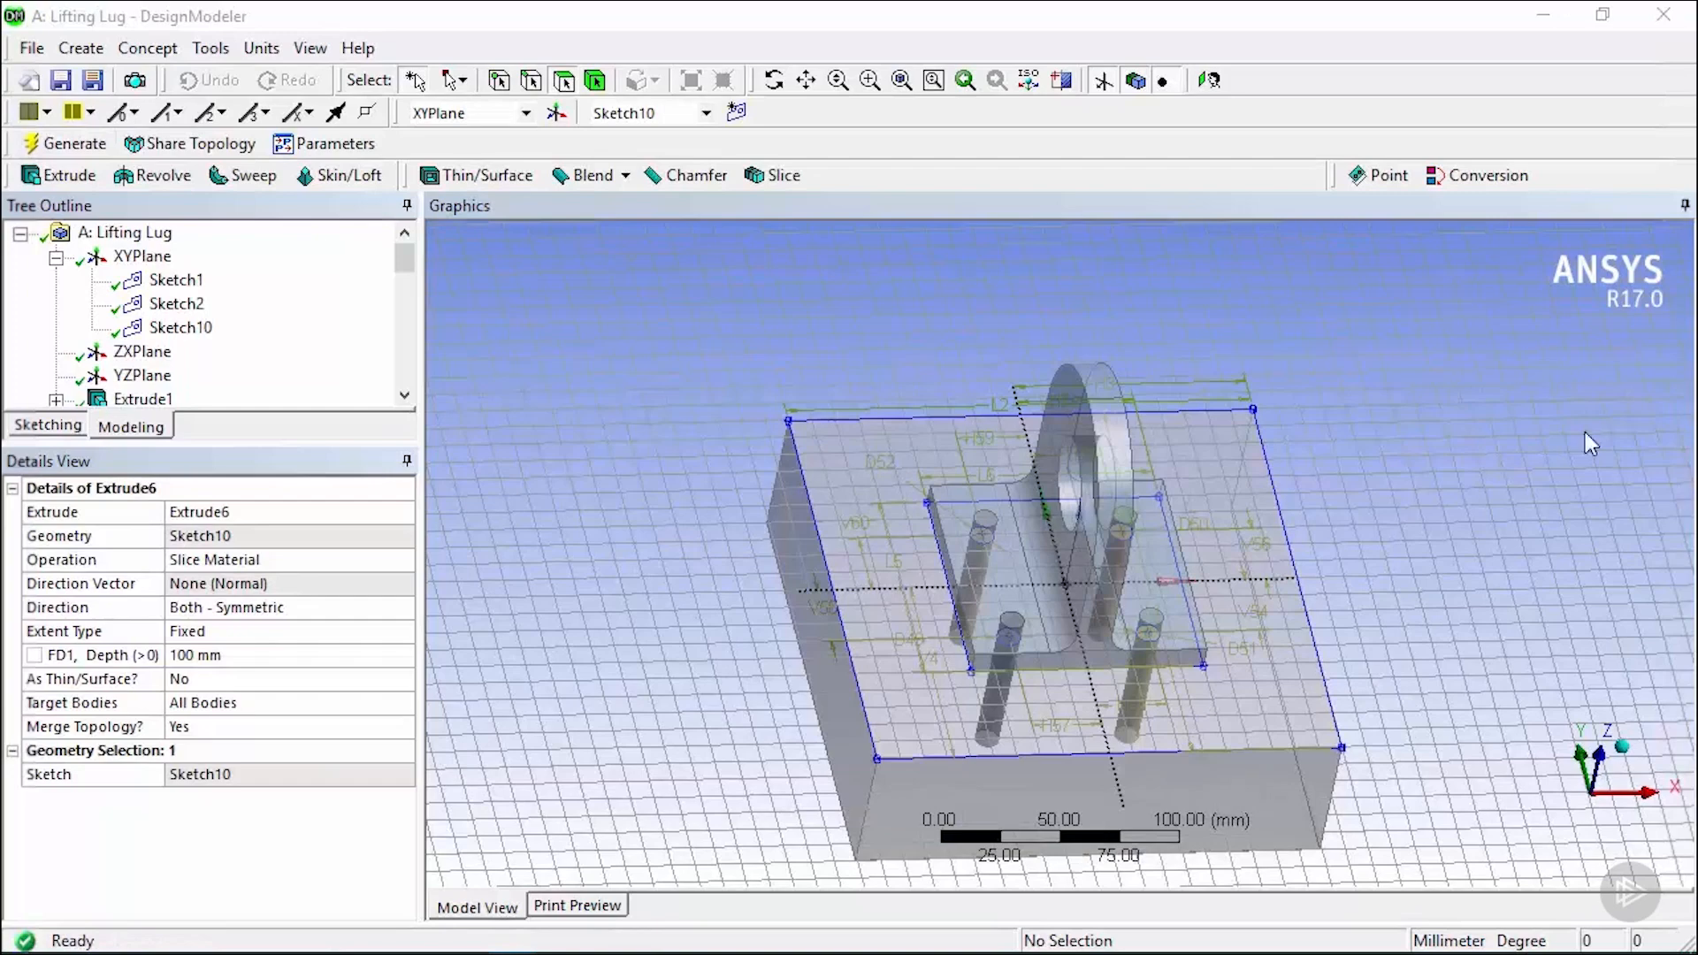
{"action": "left_click", "coordinate": [1102, 82]}
{"action": "middle_click_drag", "start_coordinate": [1219, 703], "coordinate": [1212, 654]}
{"action": "left_click_drag", "start_coordinate": [412, 261], "coordinate": [415, 384]}
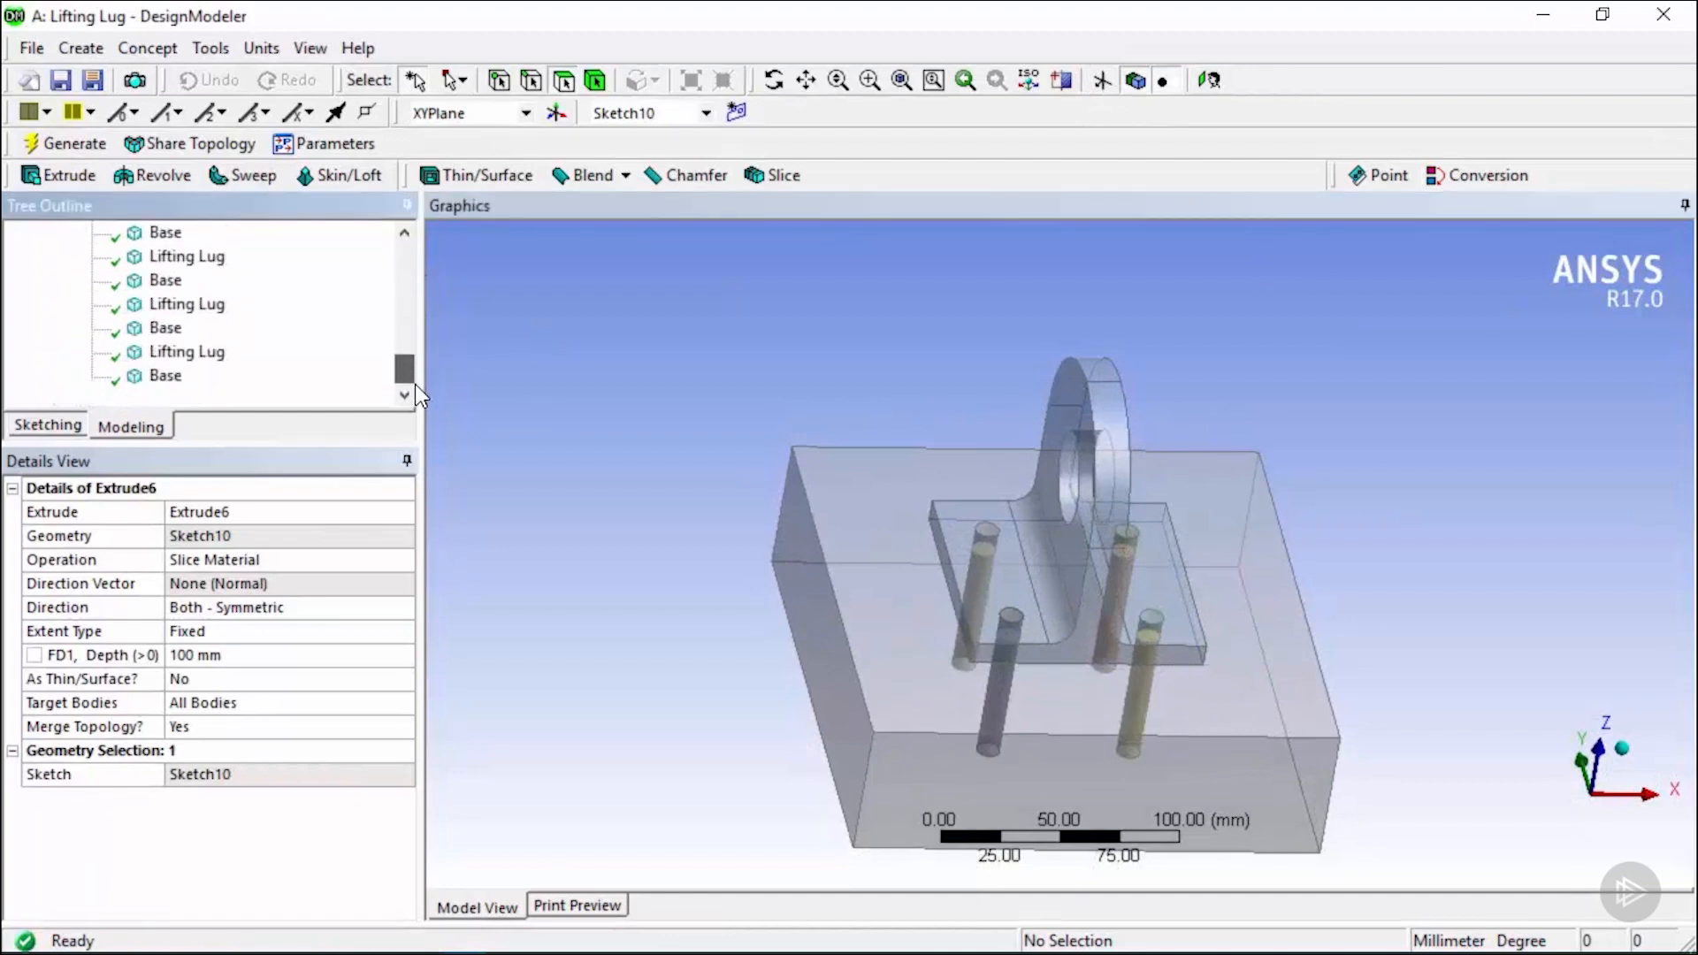
Hide the main lifting lug body to inspect the sliced bolt cylinders, and show all bodies again.
{"action": "left_click", "coordinate": [595, 81]}
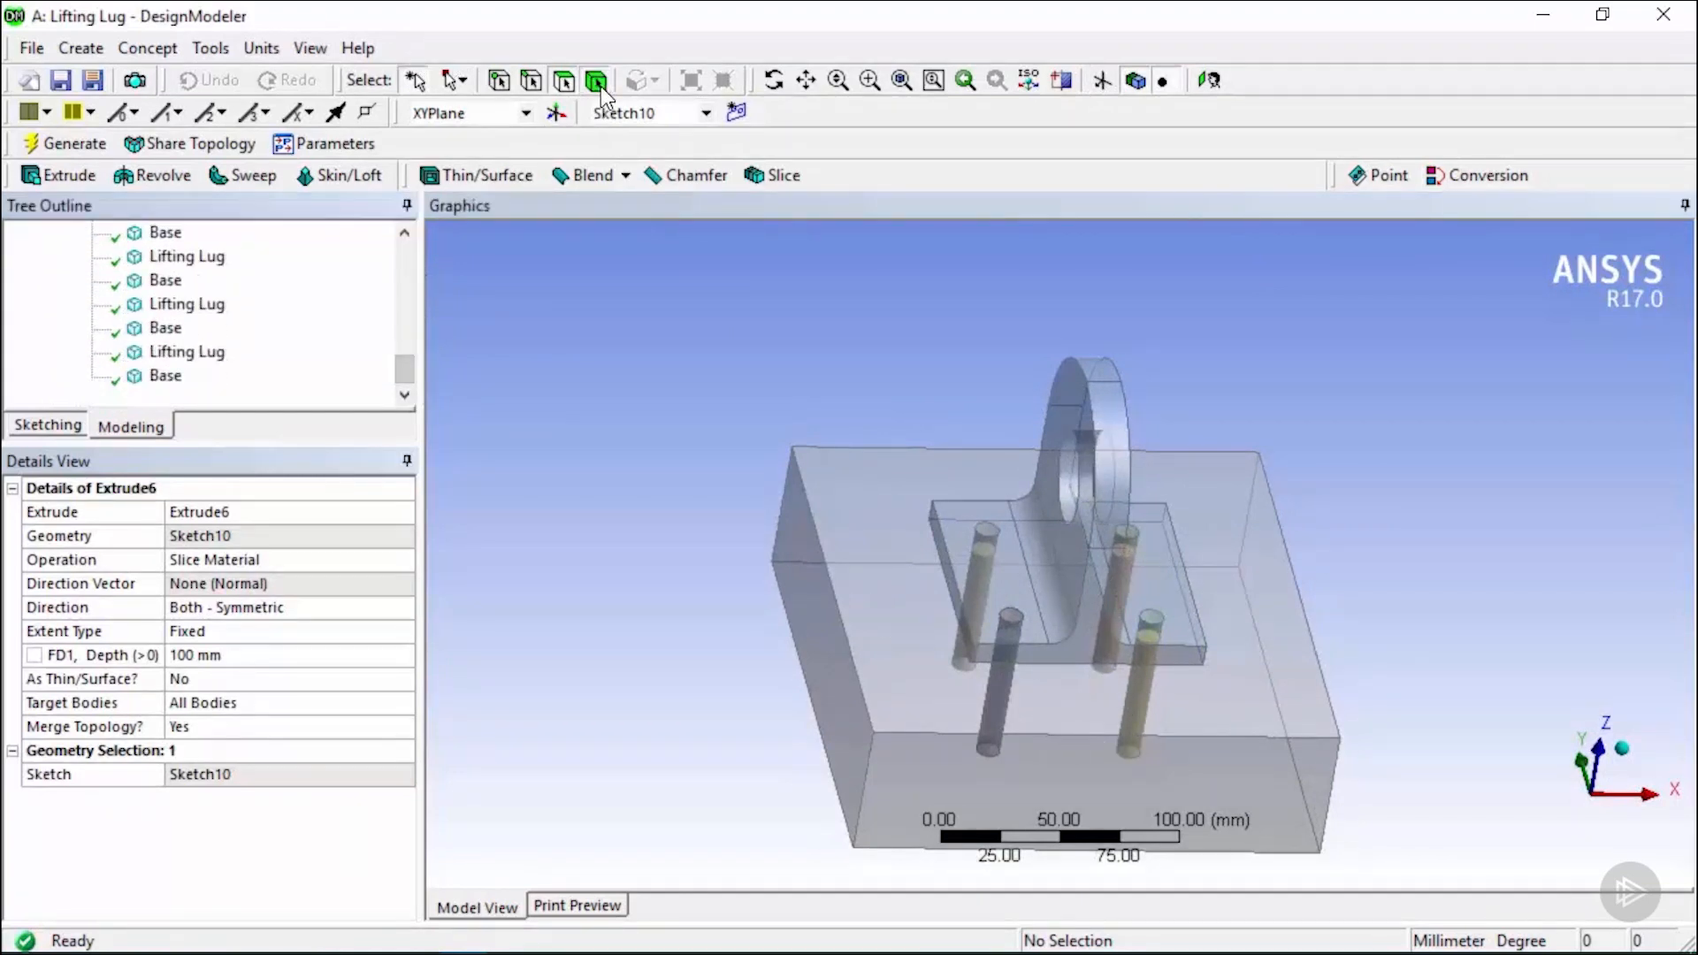
{"action": "left_click", "coordinate": [1101, 600]}
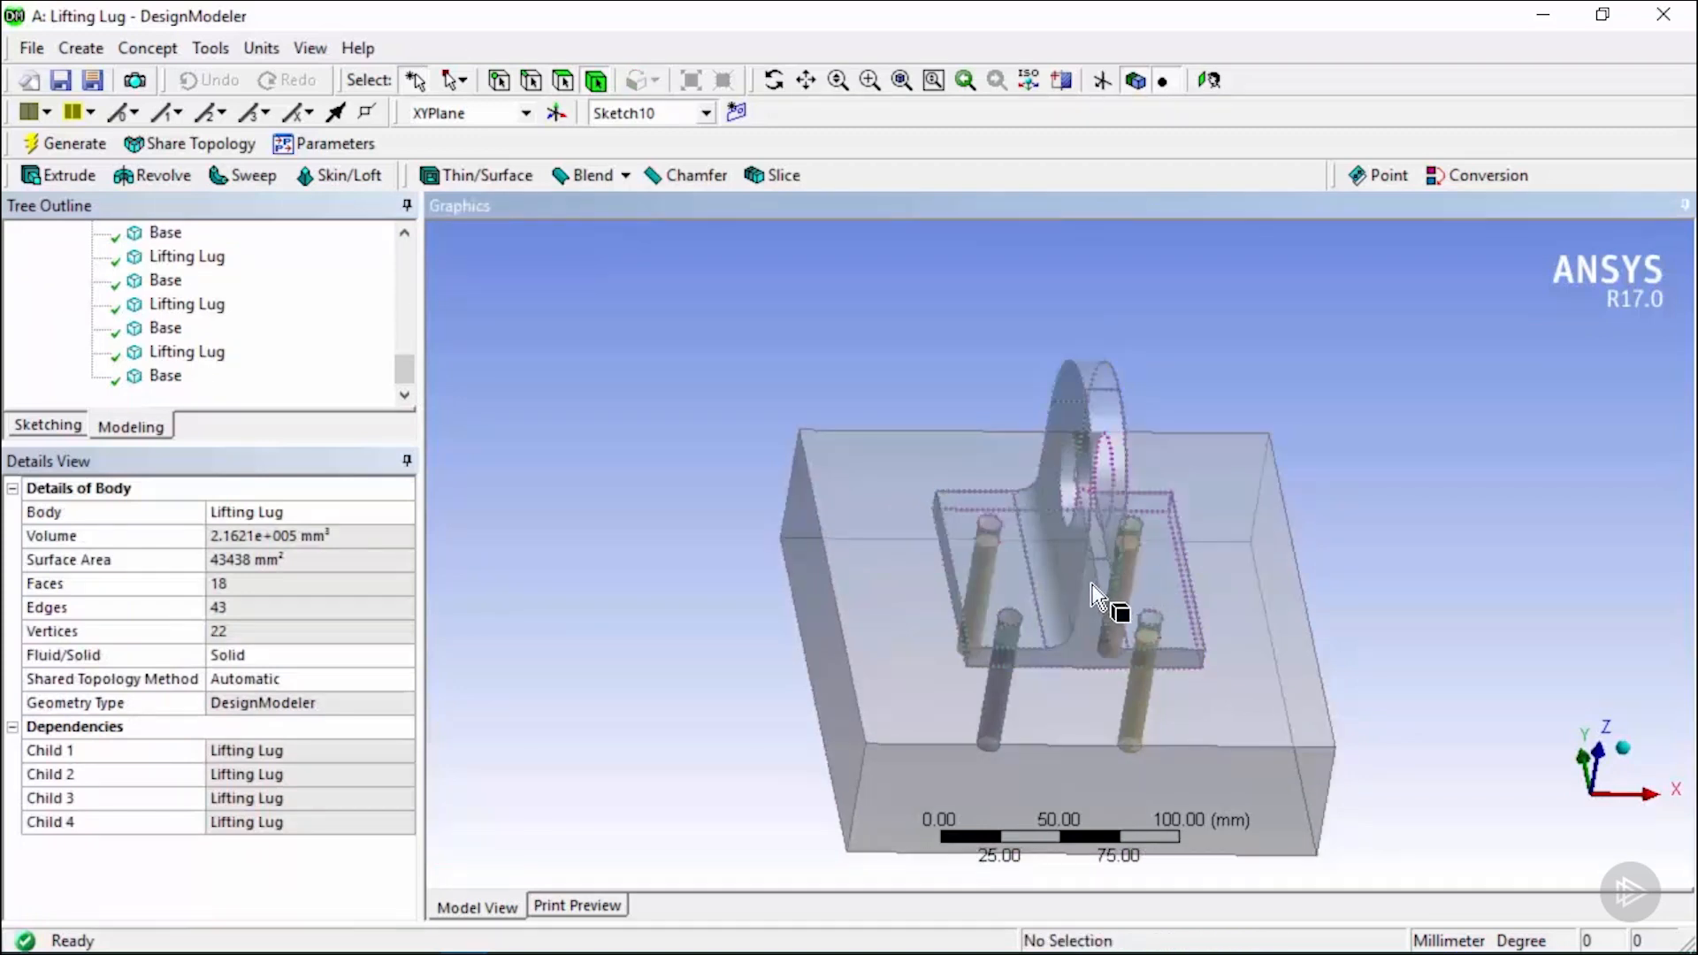
{"action": "right_click", "coordinate": [1093, 583]}
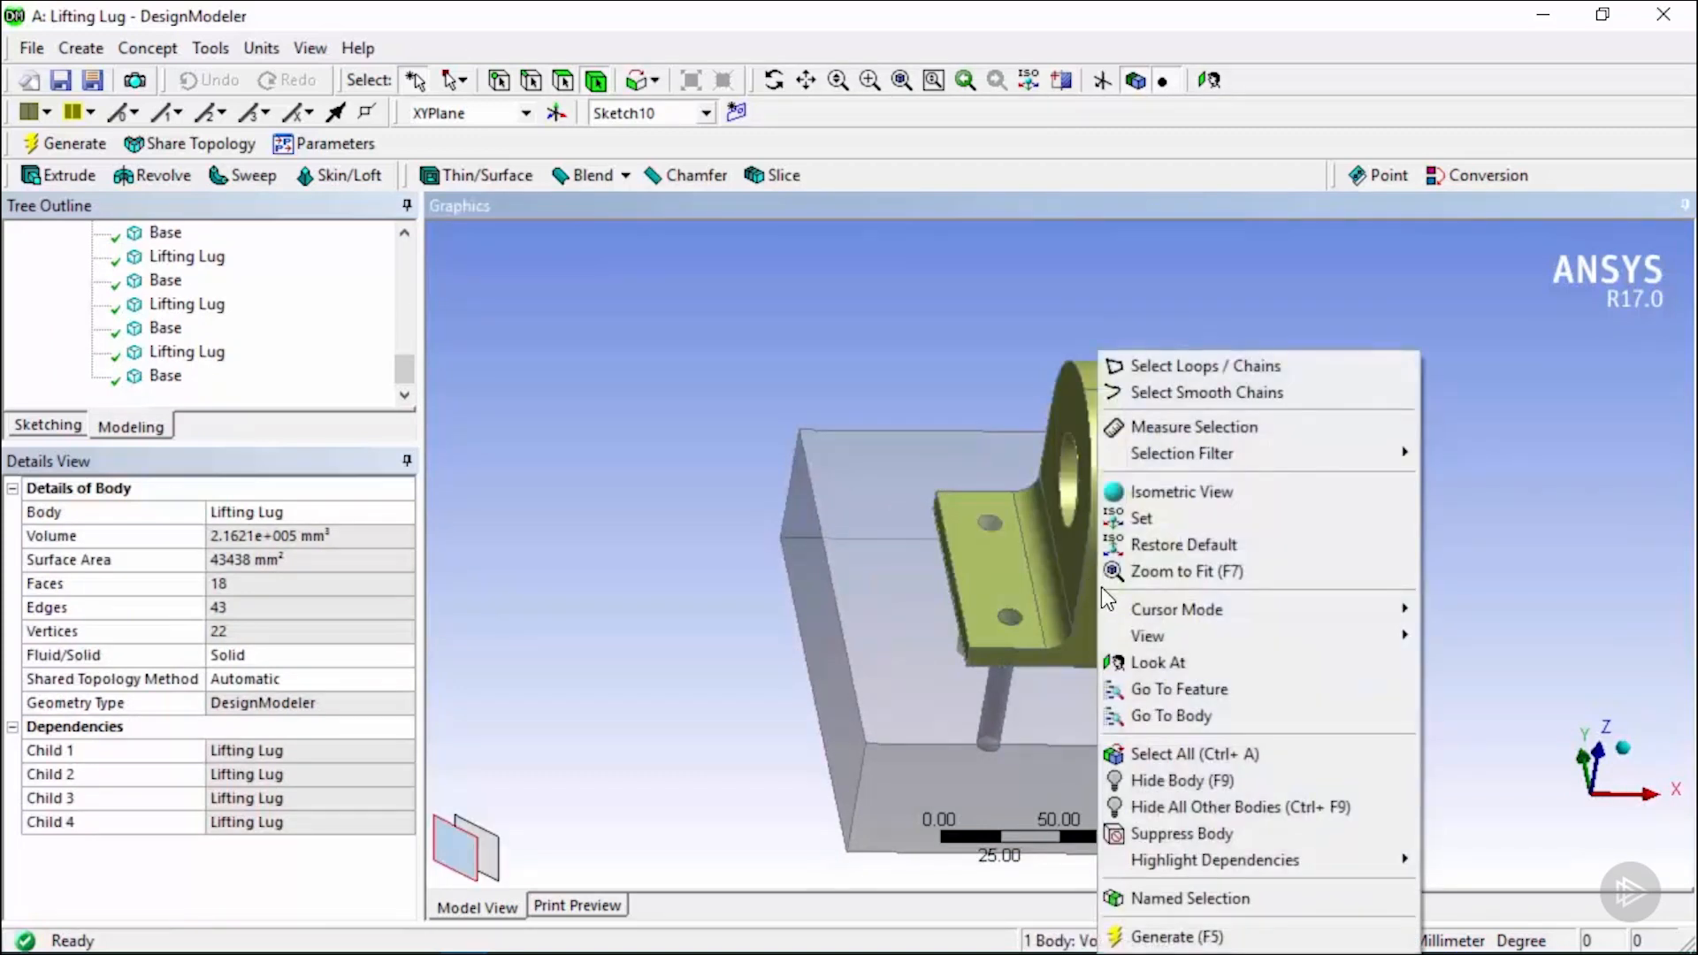
{"action": "left_click", "coordinate": [1225, 781]}
{"action": "middle_click_drag", "start_coordinate": [1111, 778], "coordinate": [994, 653]}
{"action": "left_click", "coordinate": [928, 630]}
{"action": "left_click", "coordinate": [1225, 665]}
{"action": "middle_click_drag", "start_coordinate": [1247, 687], "coordinate": [1170, 724]}
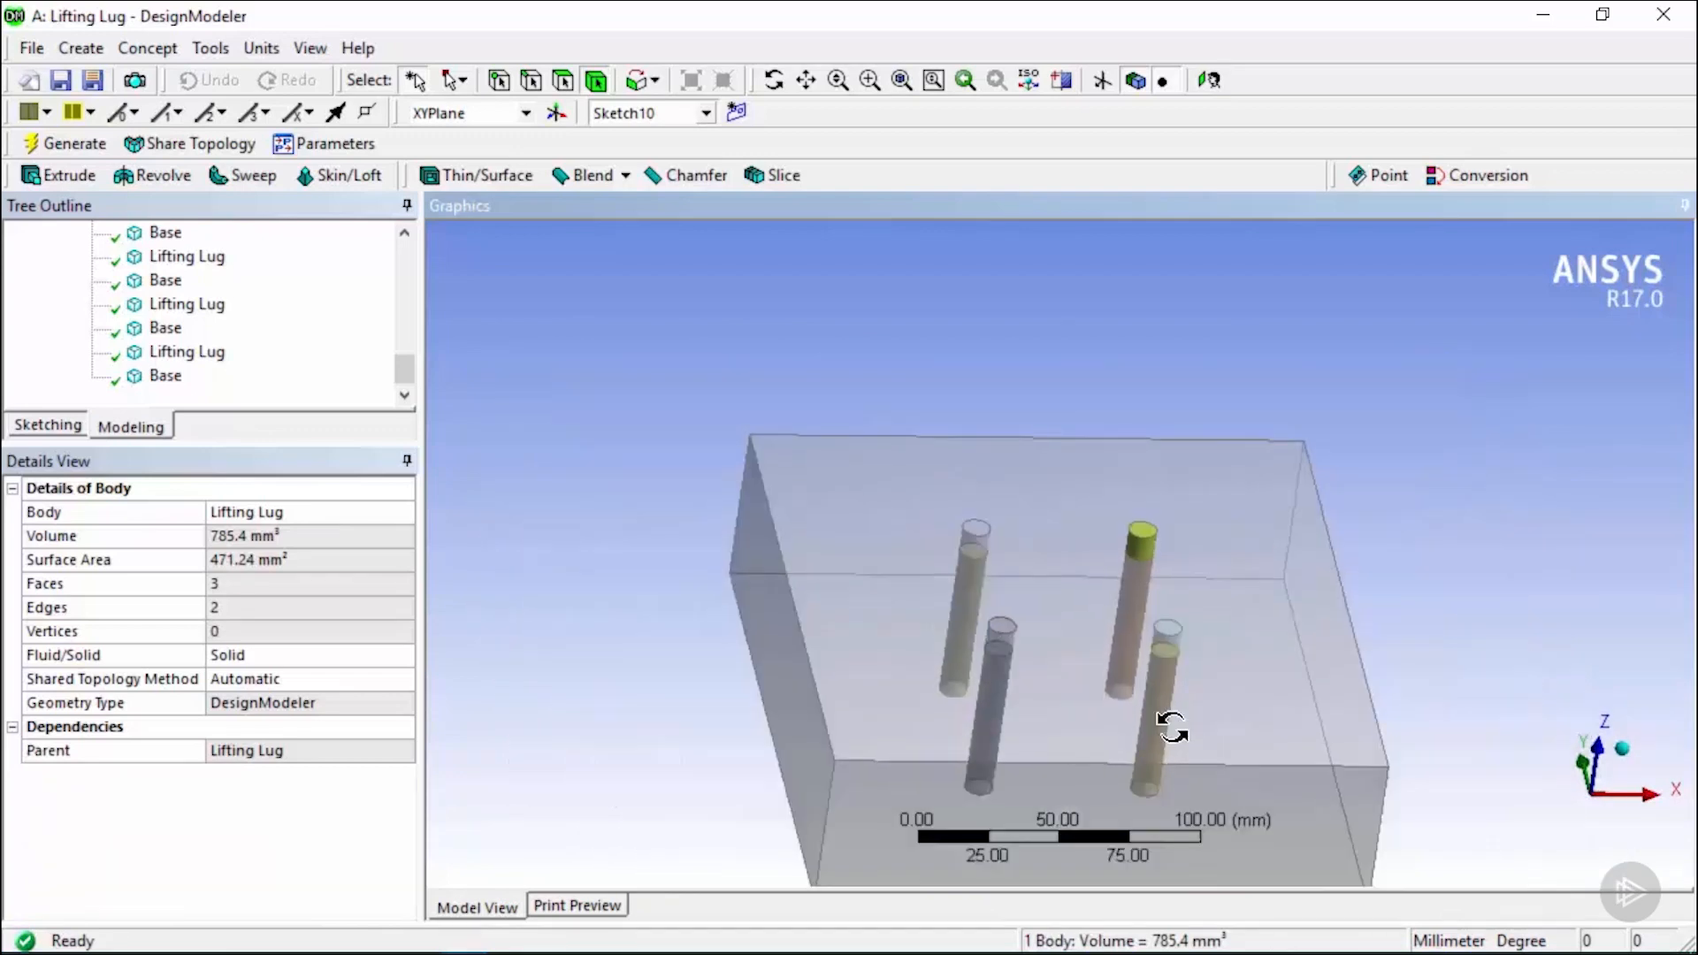
{"action": "right_click", "coordinate": [1082, 607]}
{"action": "right_click", "coordinate": [1033, 395]}
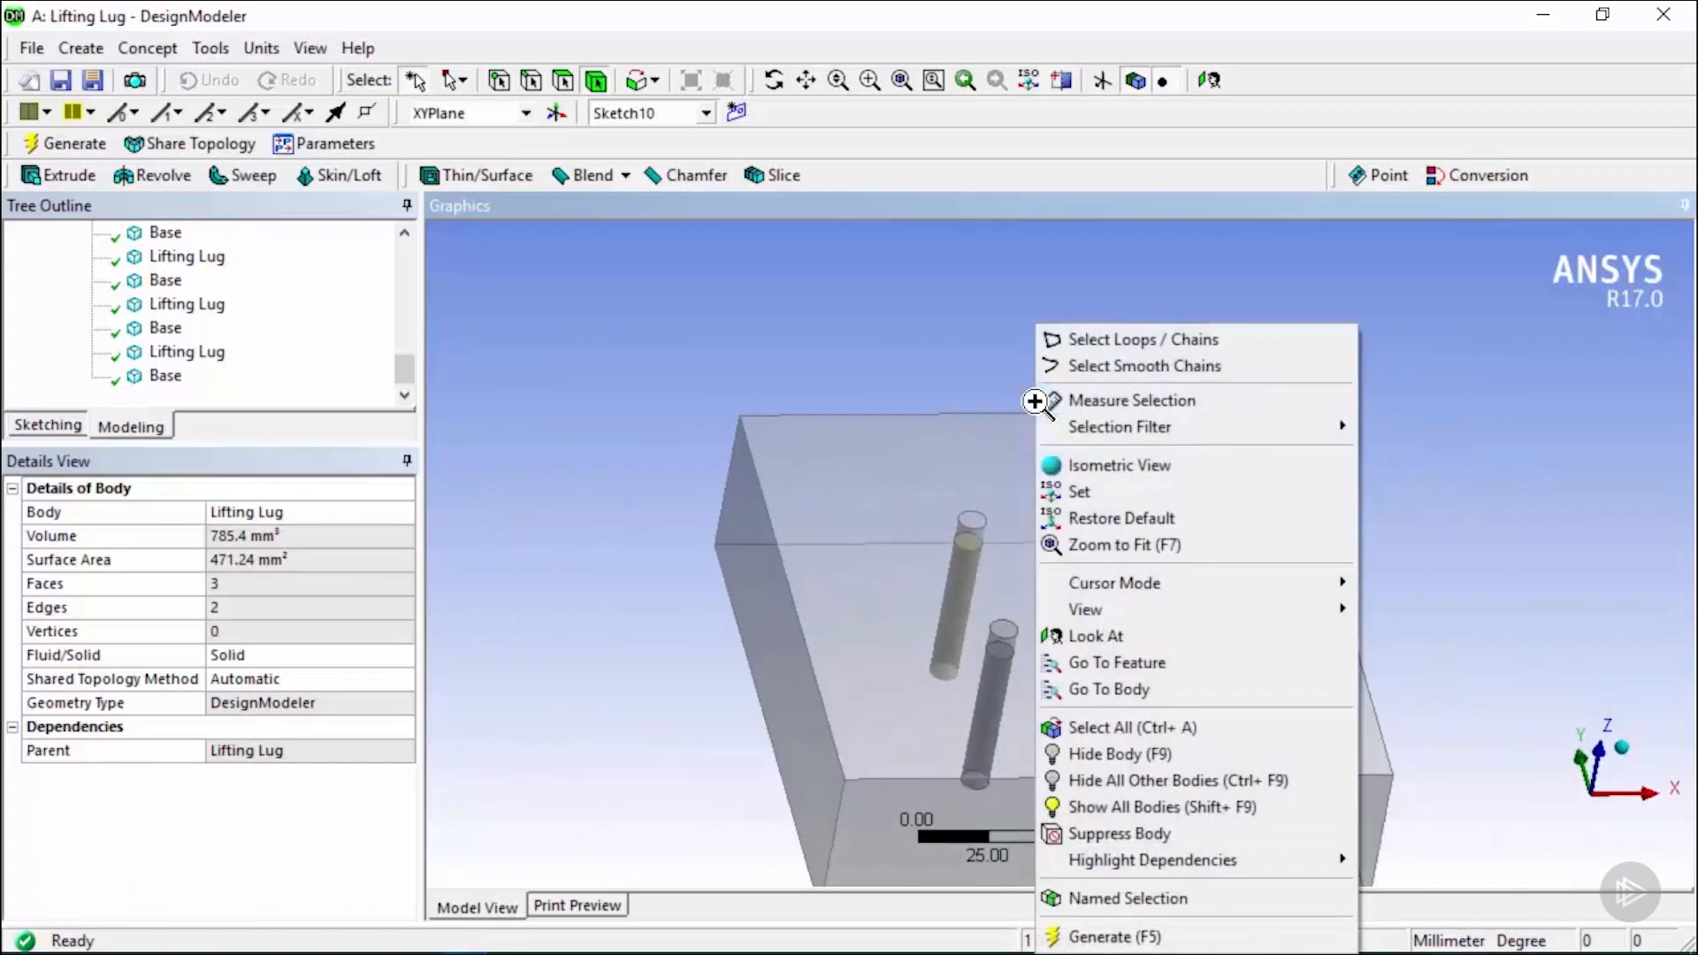
{"action": "left_click", "coordinate": [1214, 804]}
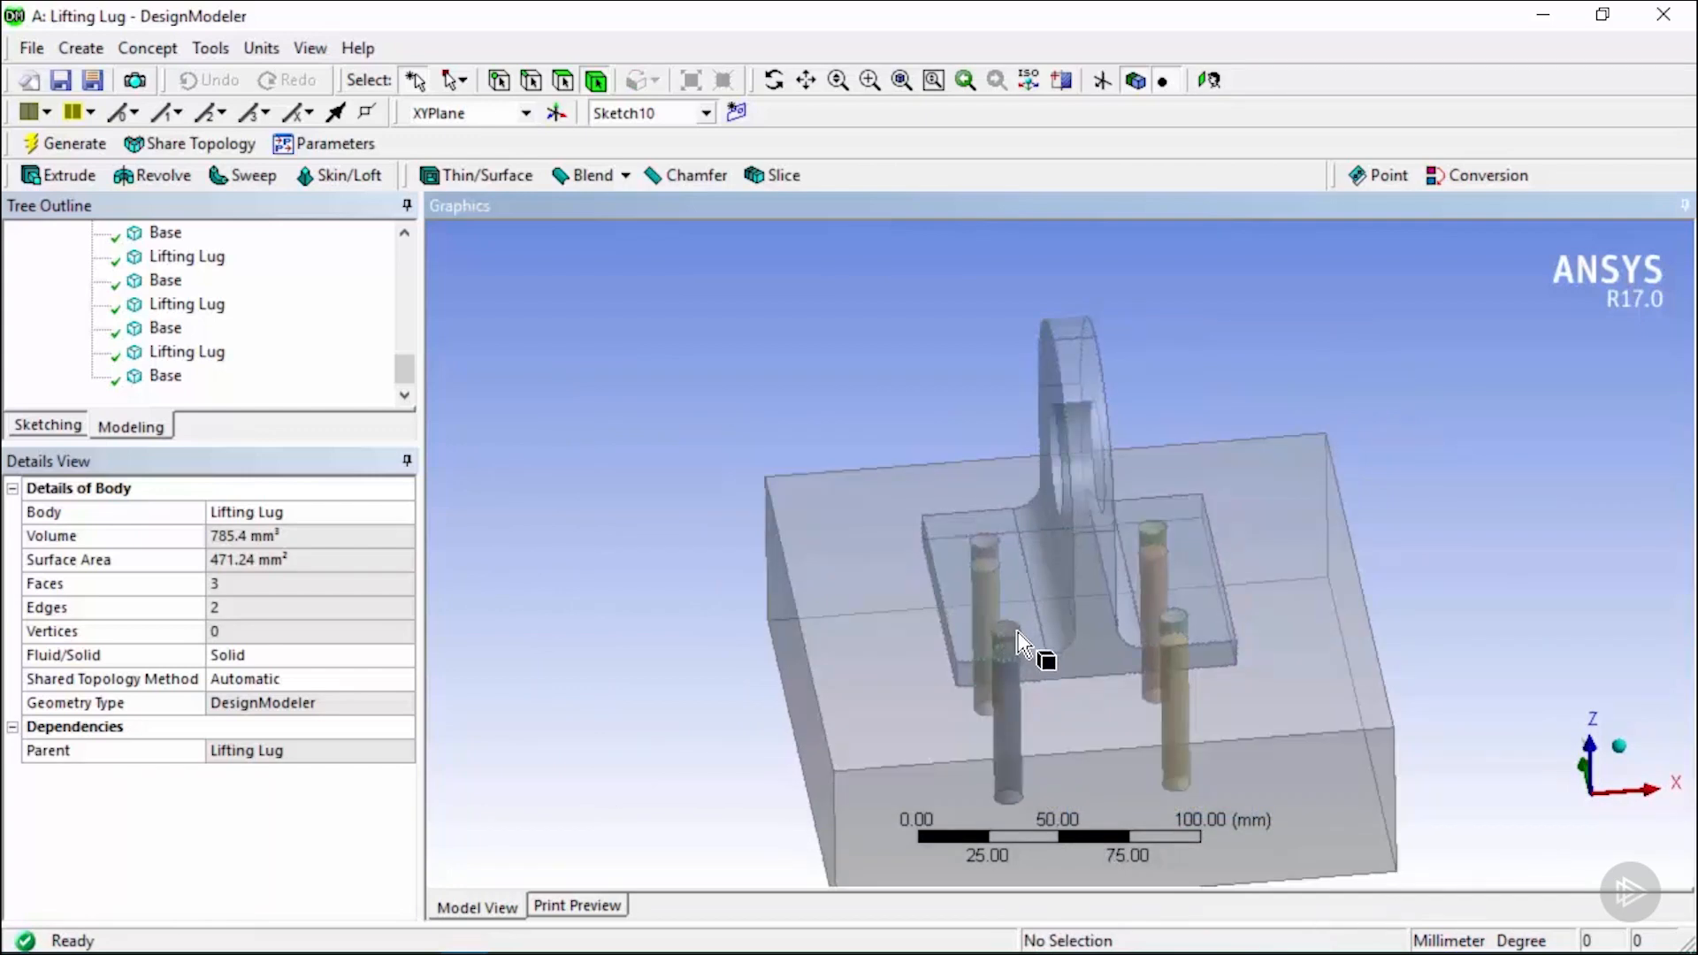
Create a new plane of type From Face on the top face of the lug's base plate and generate it.
{"action": "left_click", "coordinate": [557, 115]}
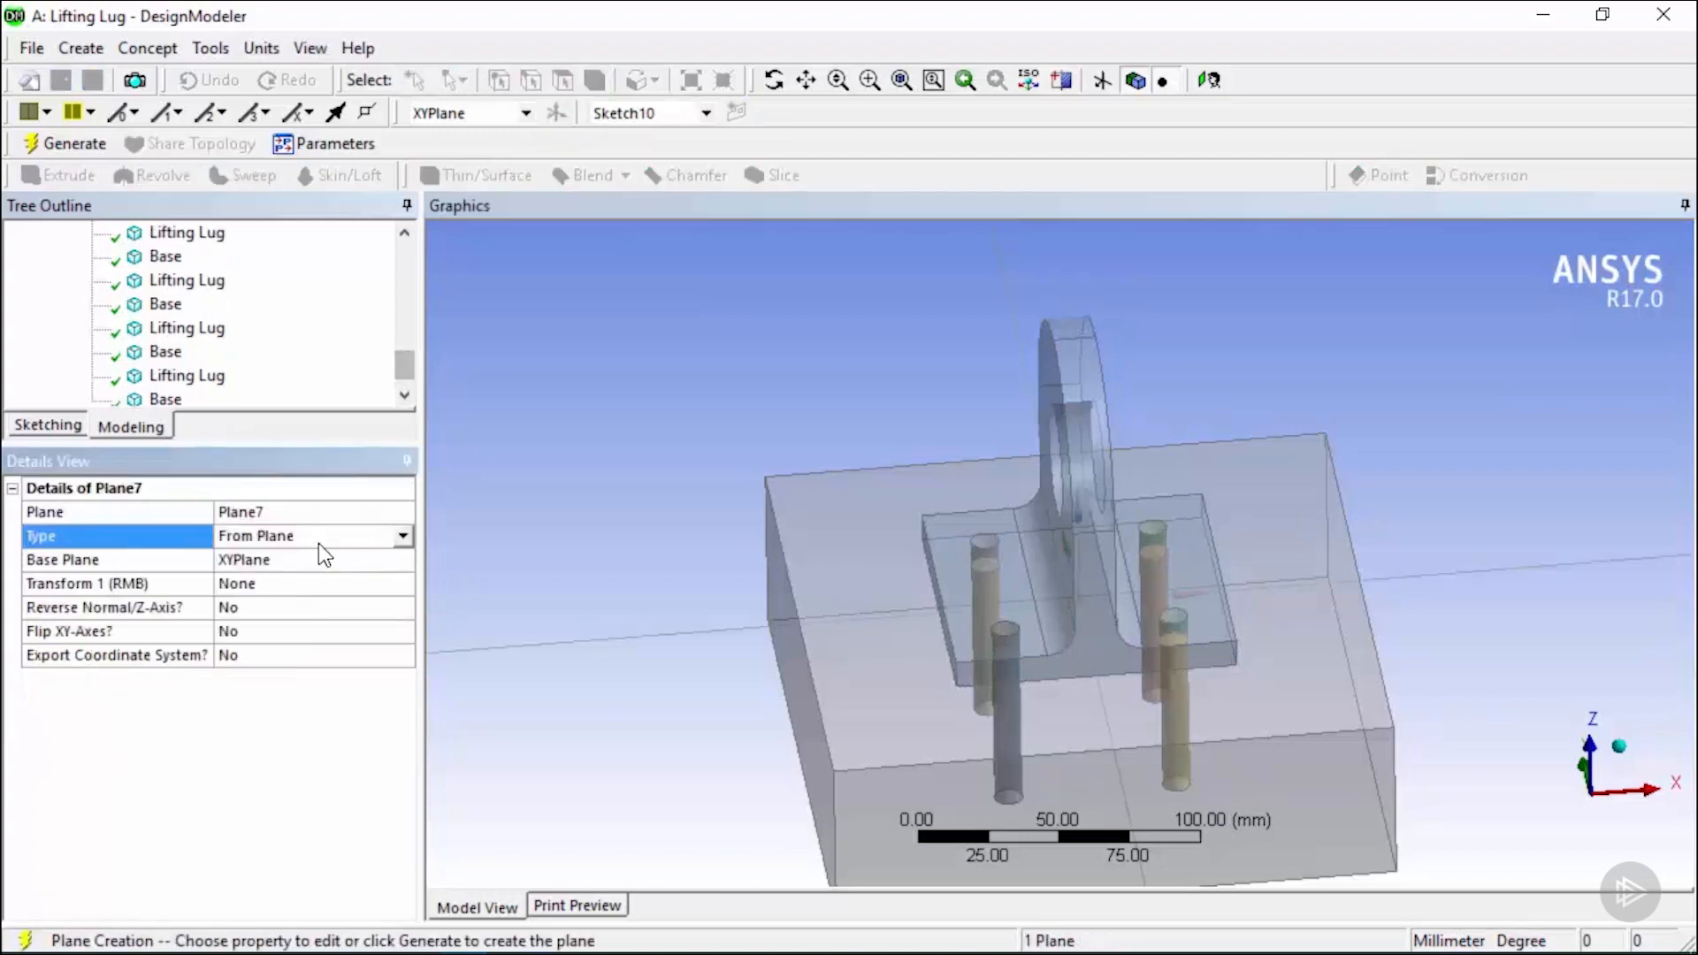
{"action": "left_click", "coordinate": [404, 537]}
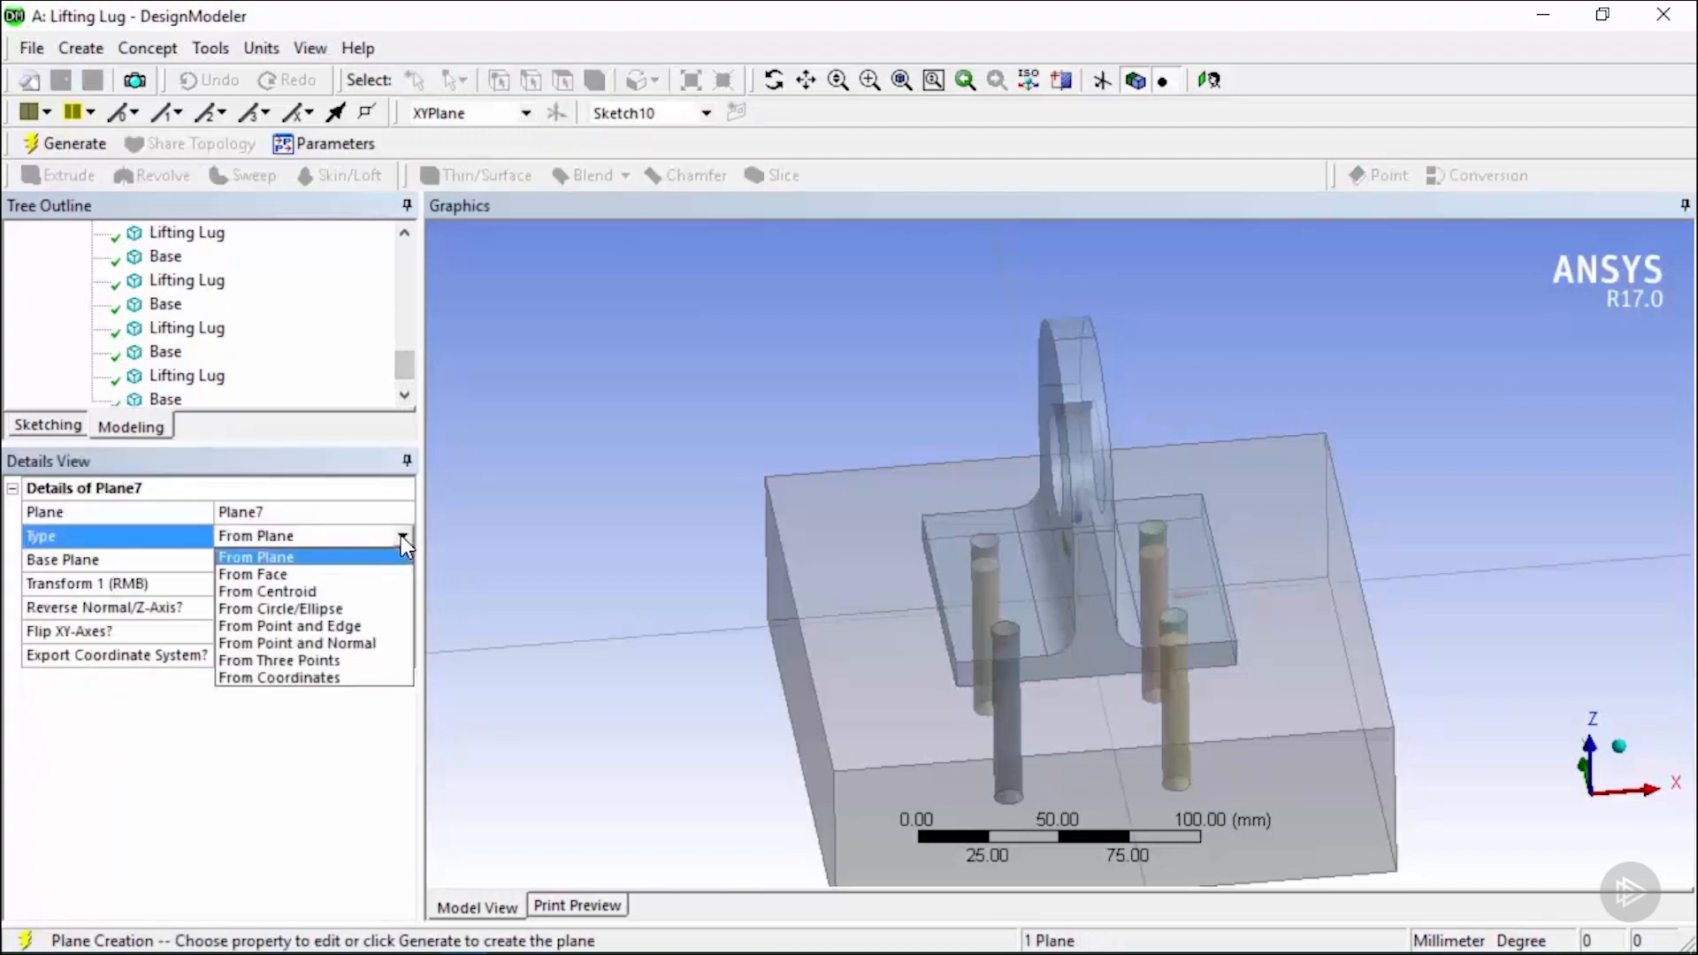
{"action": "left_click", "coordinate": [375, 576]}
{"action": "left_click", "coordinate": [290, 583]}
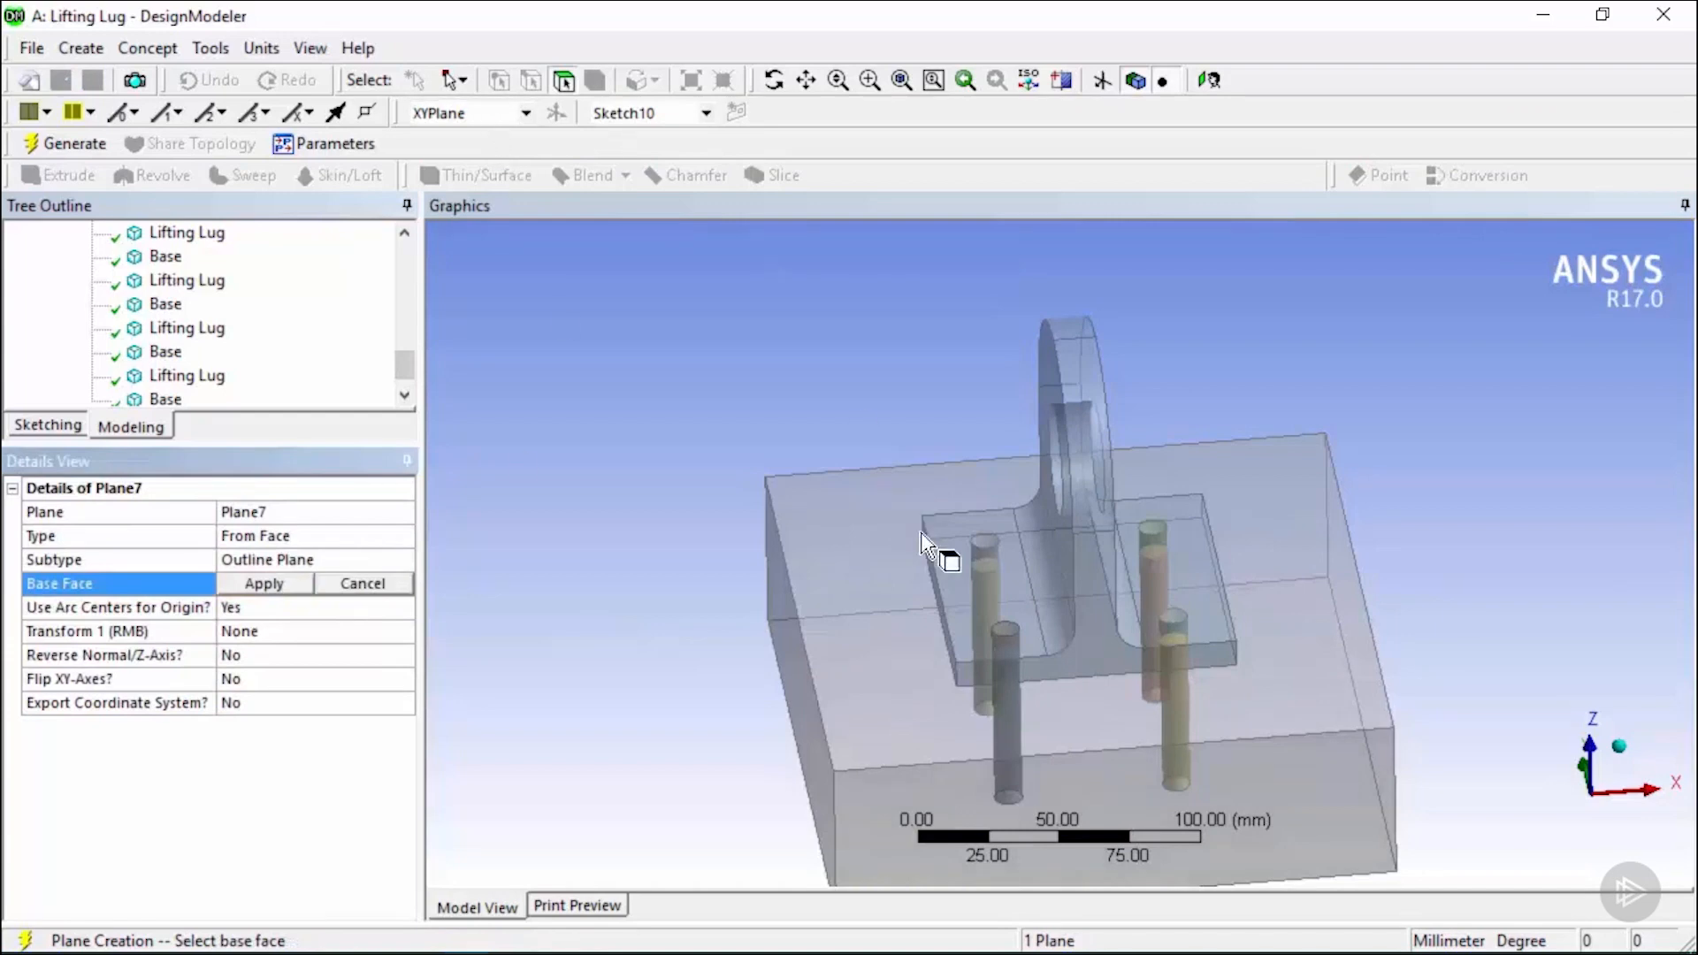
{"action": "left_click", "coordinate": [945, 537]}
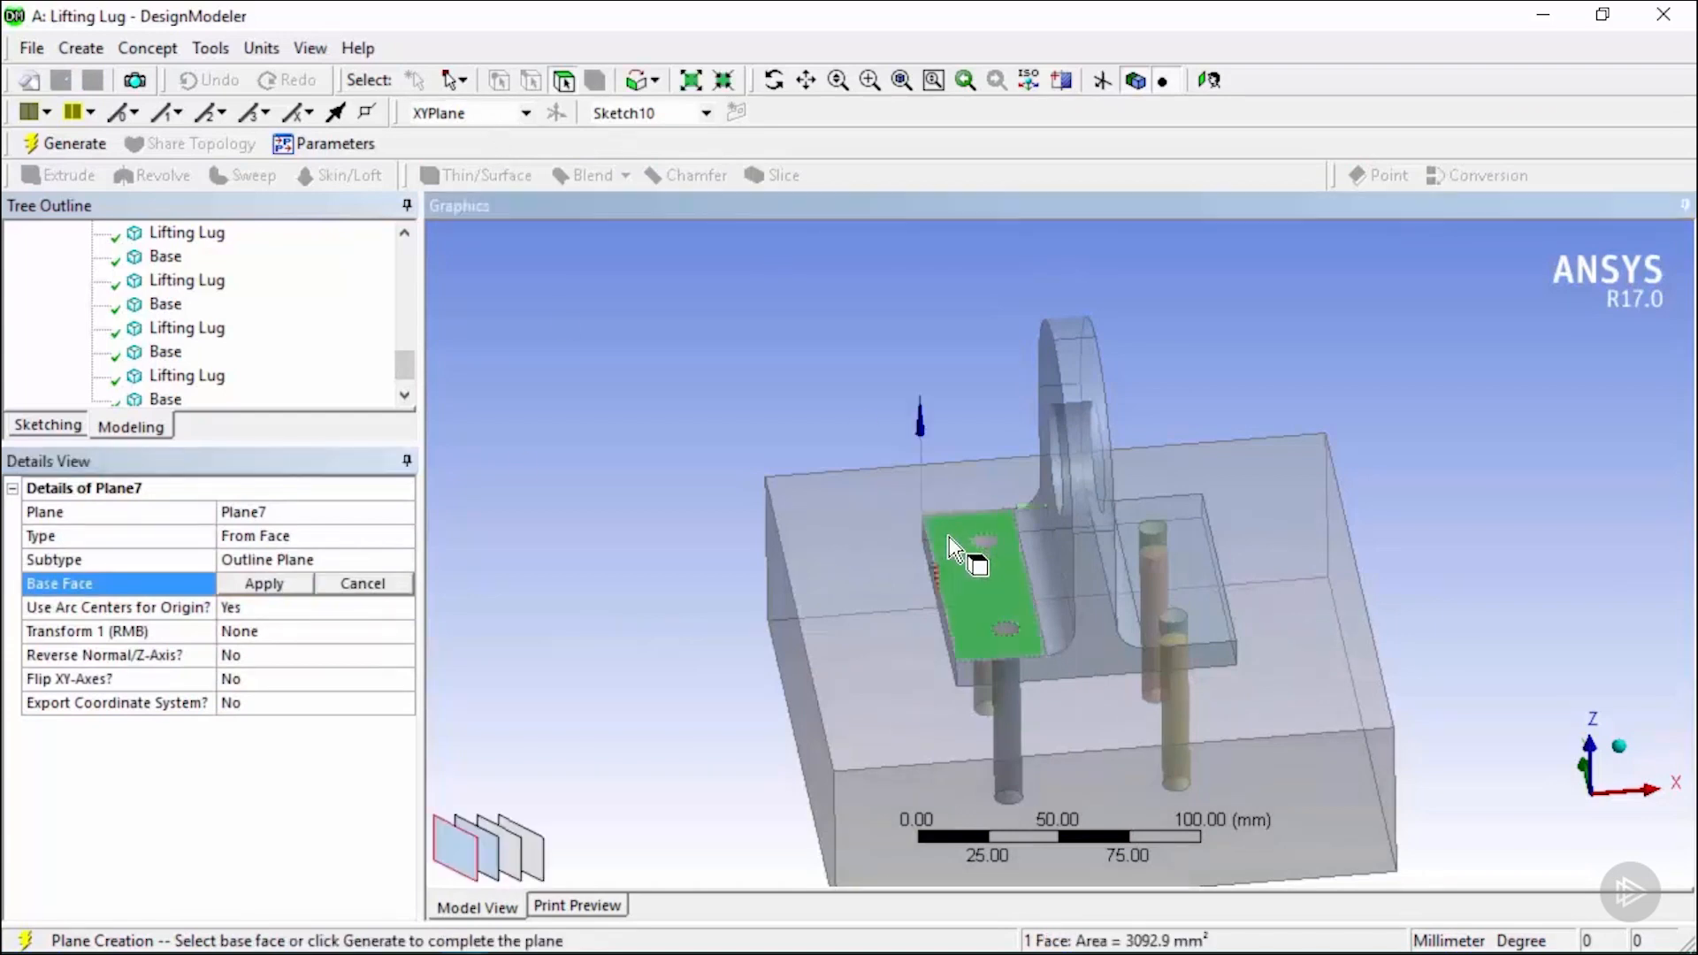
{"action": "left_click", "coordinate": [299, 585]}
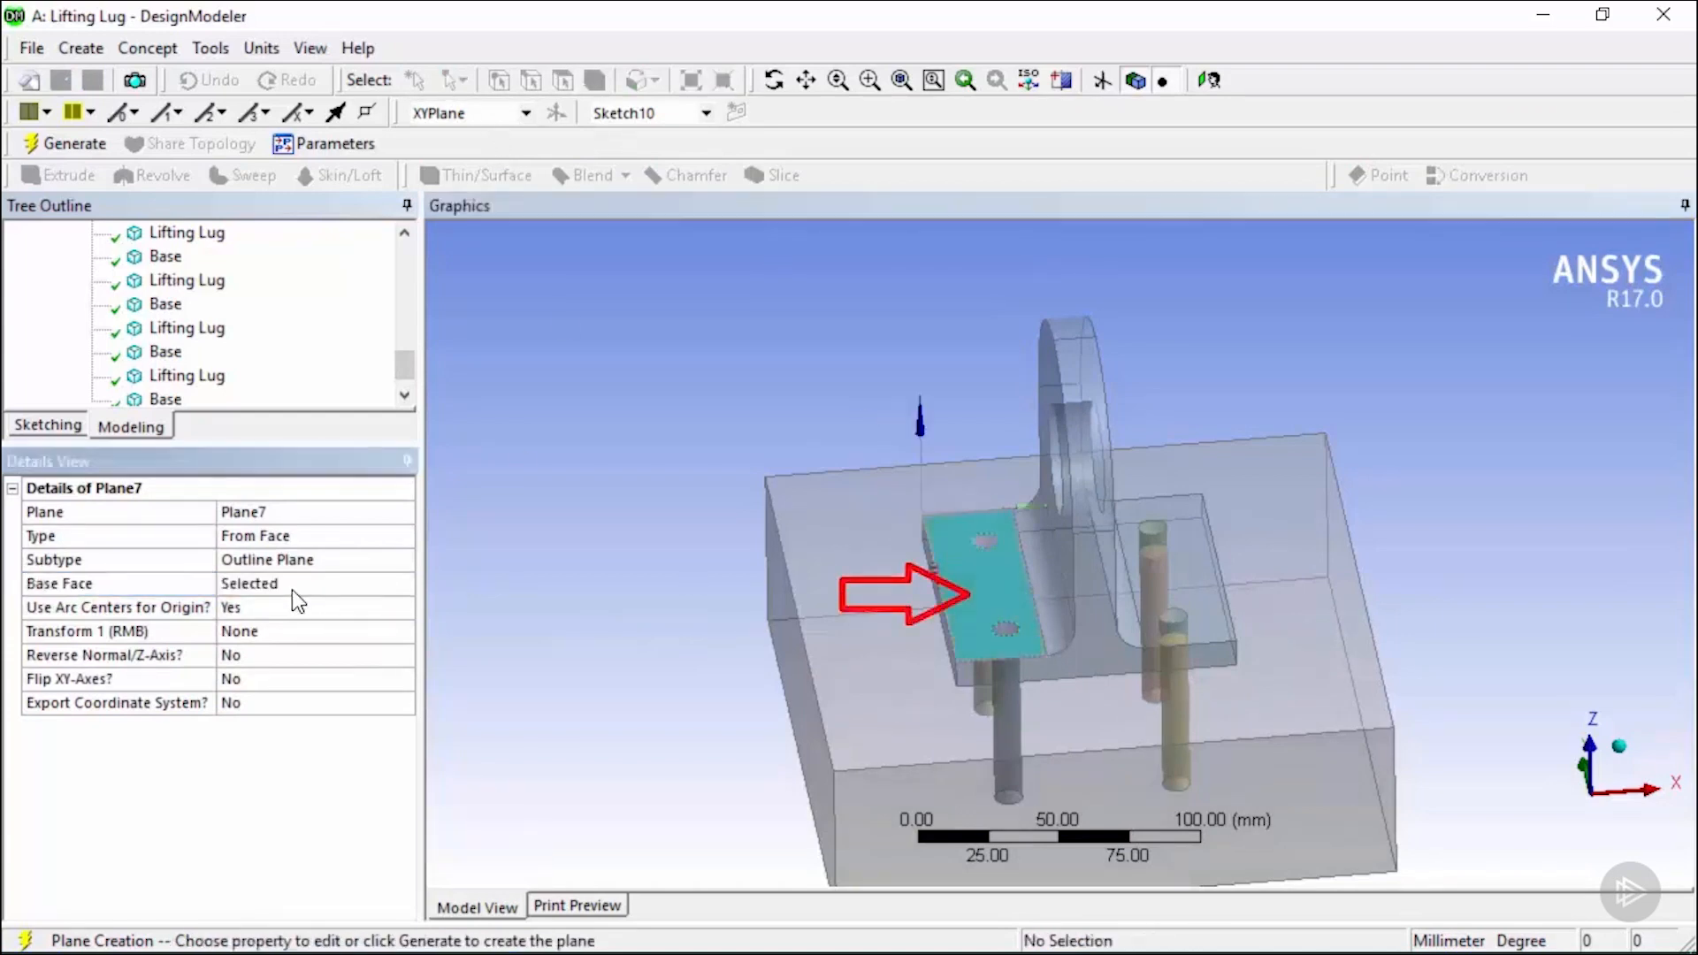
{"action": "left_click", "coordinate": [81, 146]}
Insert a sketch projection on Plane7 from the top faces of the four bolt cylinders and generate it.
{"action": "left_click_drag", "start_coordinate": [403, 357], "coordinate": [403, 329]}
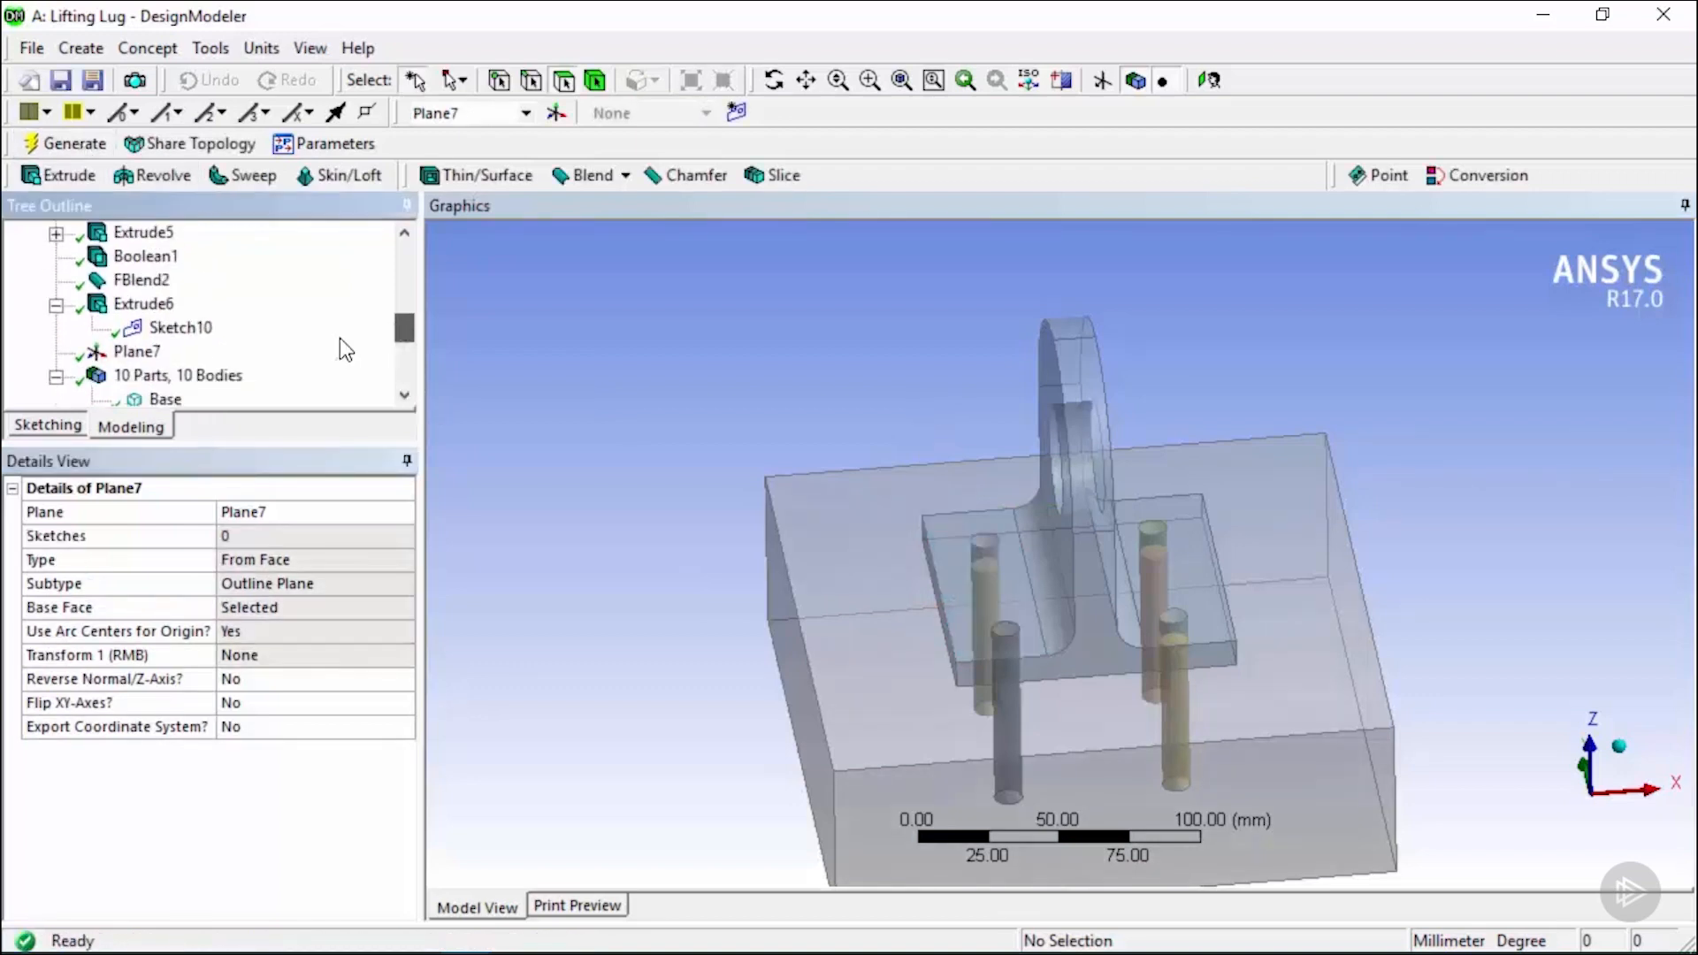
{"action": "left_click", "coordinate": [141, 352]}
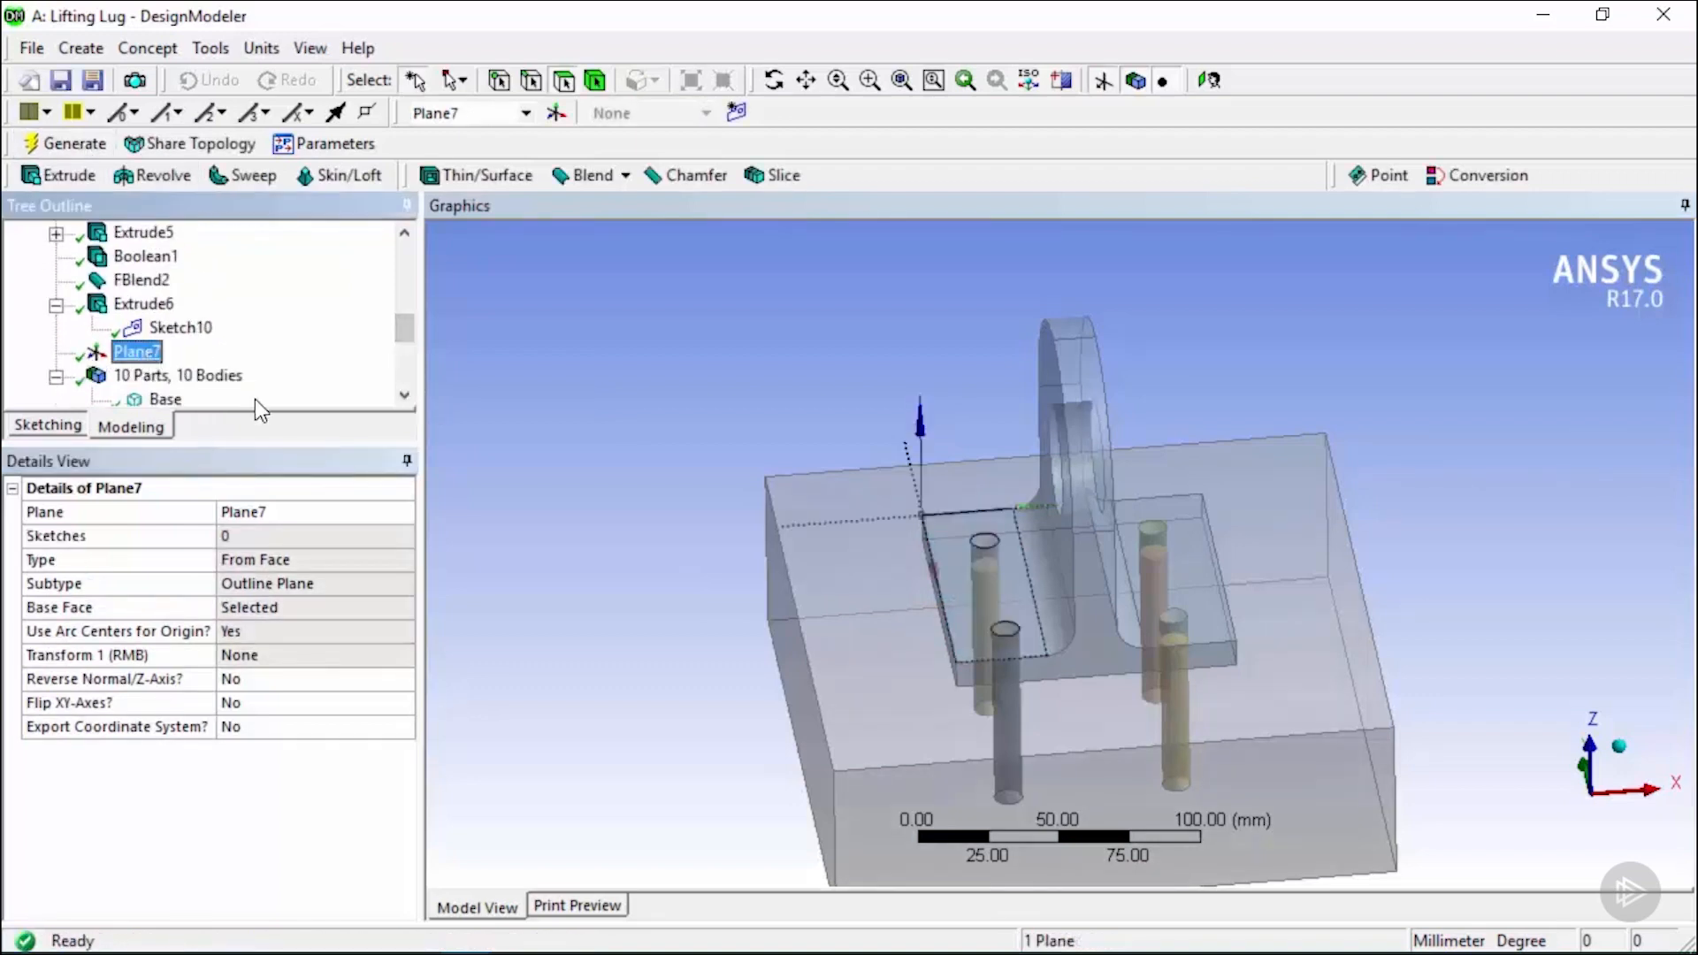
{"action": "right_click", "coordinate": [140, 359]}
{"action": "mouse_move", "coordinate": [257, 397]}
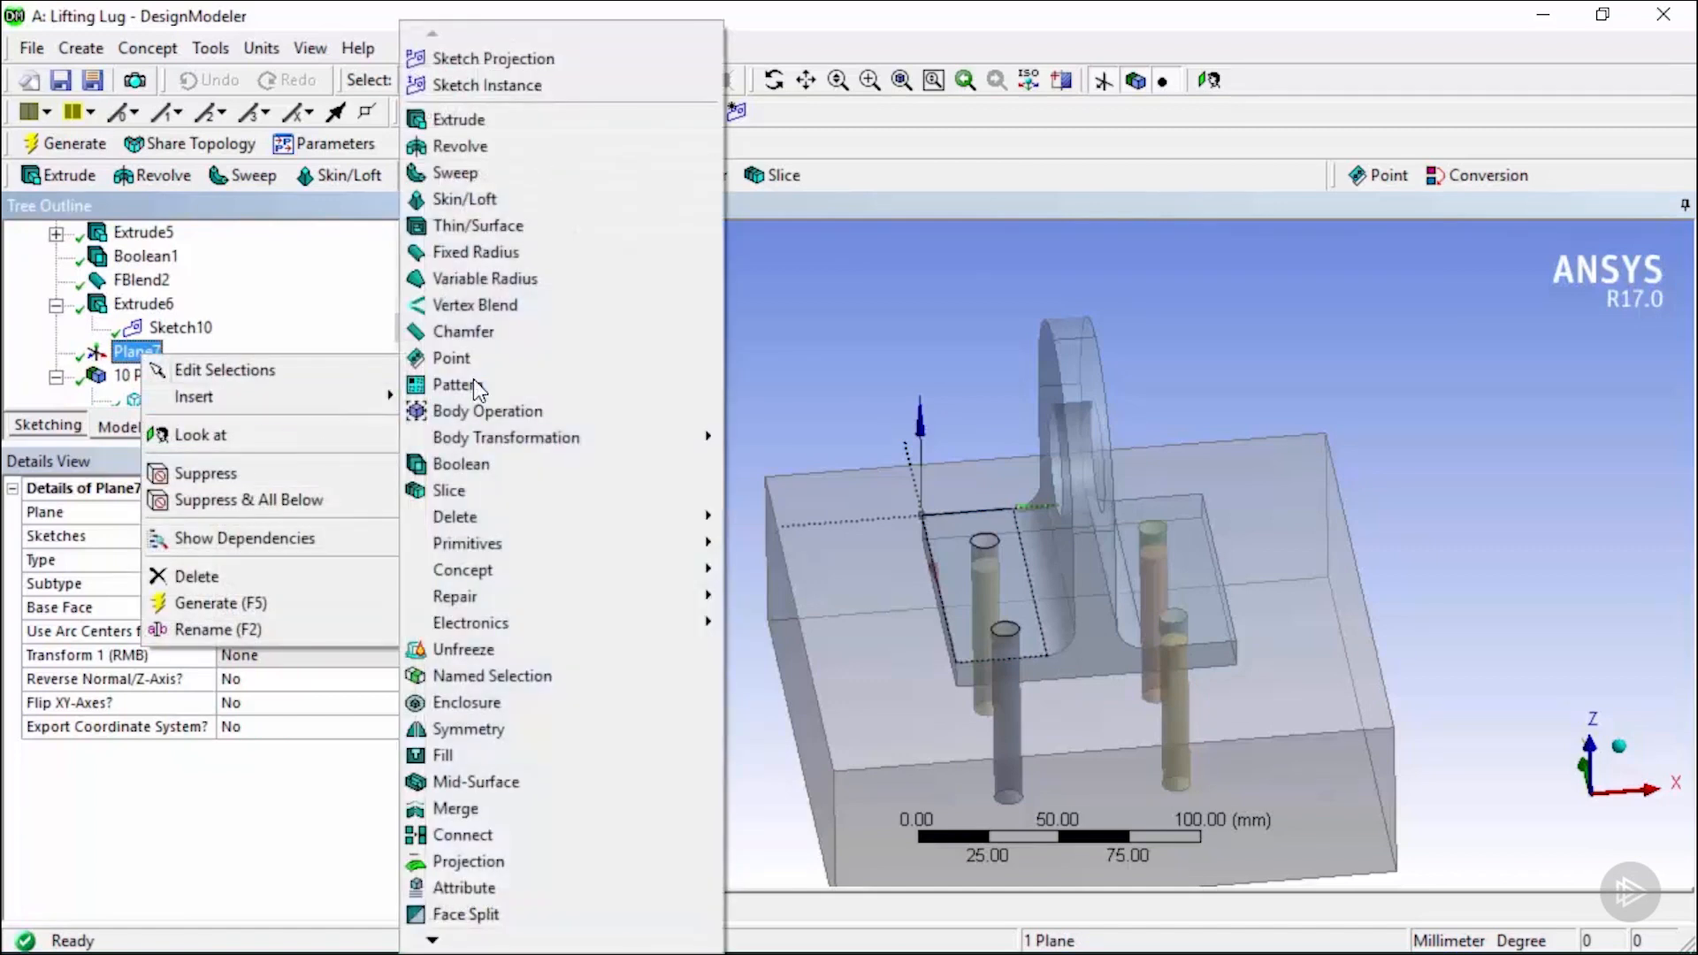
{"action": "left_click", "coordinate": [554, 58]}
{"action": "middle_click_drag", "start_coordinate": [1105, 586], "coordinate": [1107, 623]}
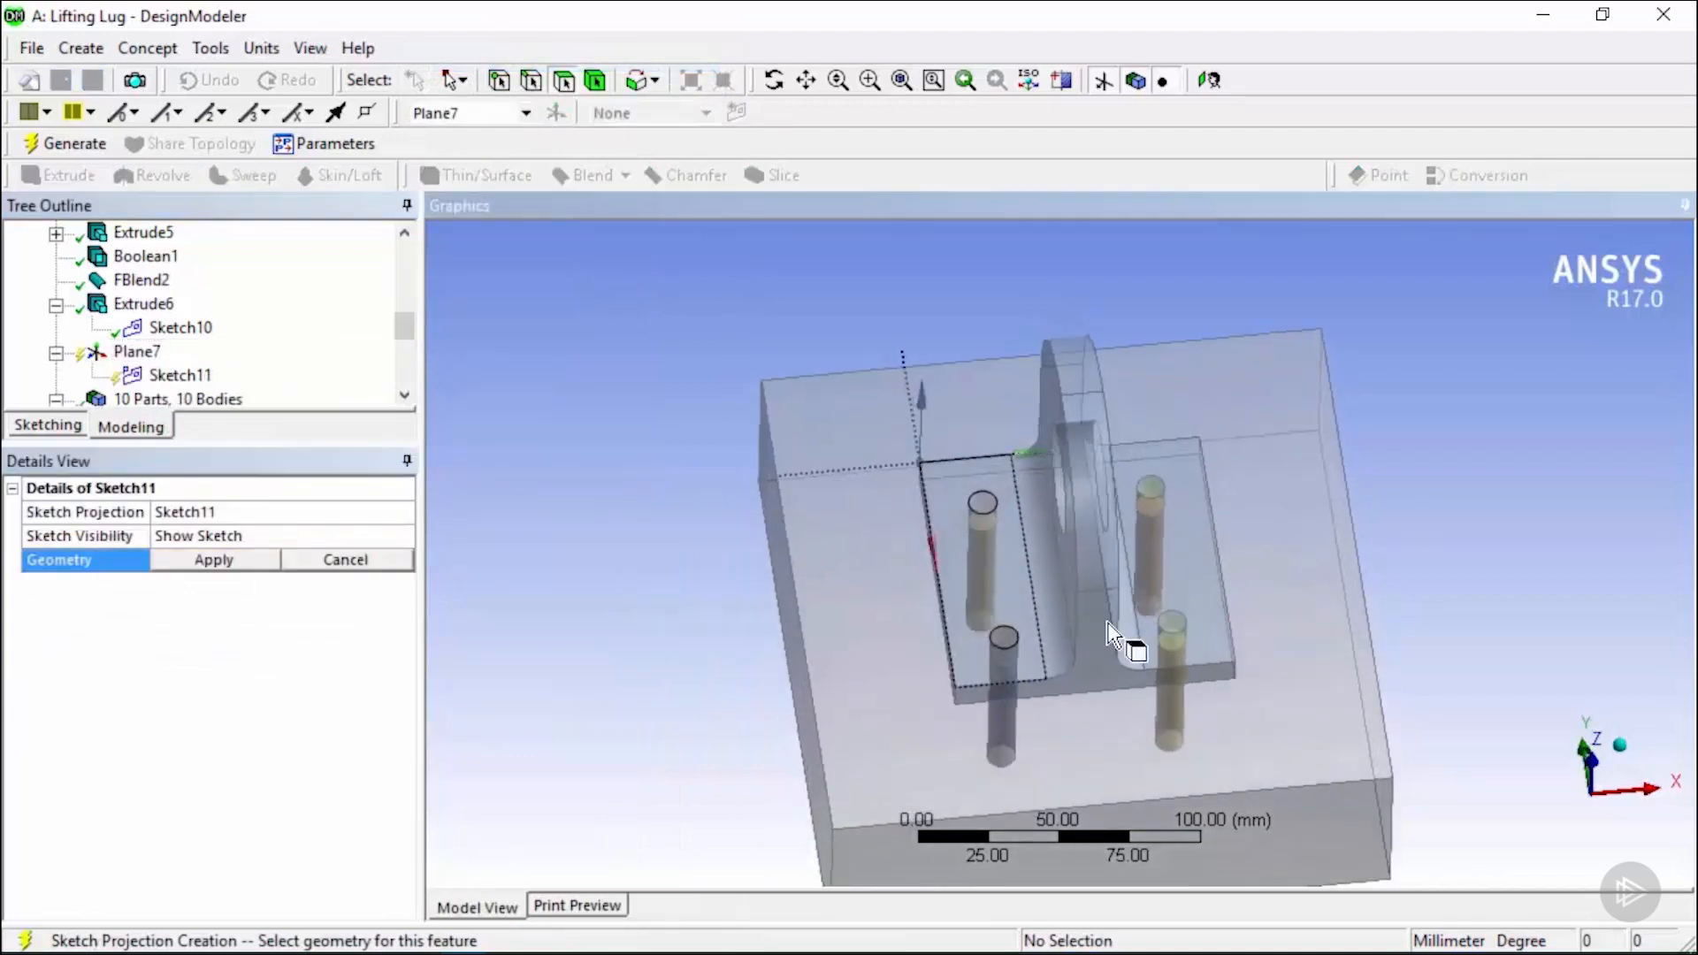
{"action": "left_click", "coordinate": [983, 506]}
{"action": "left_click", "coordinate": [1003, 639], "text": "ctrl"}
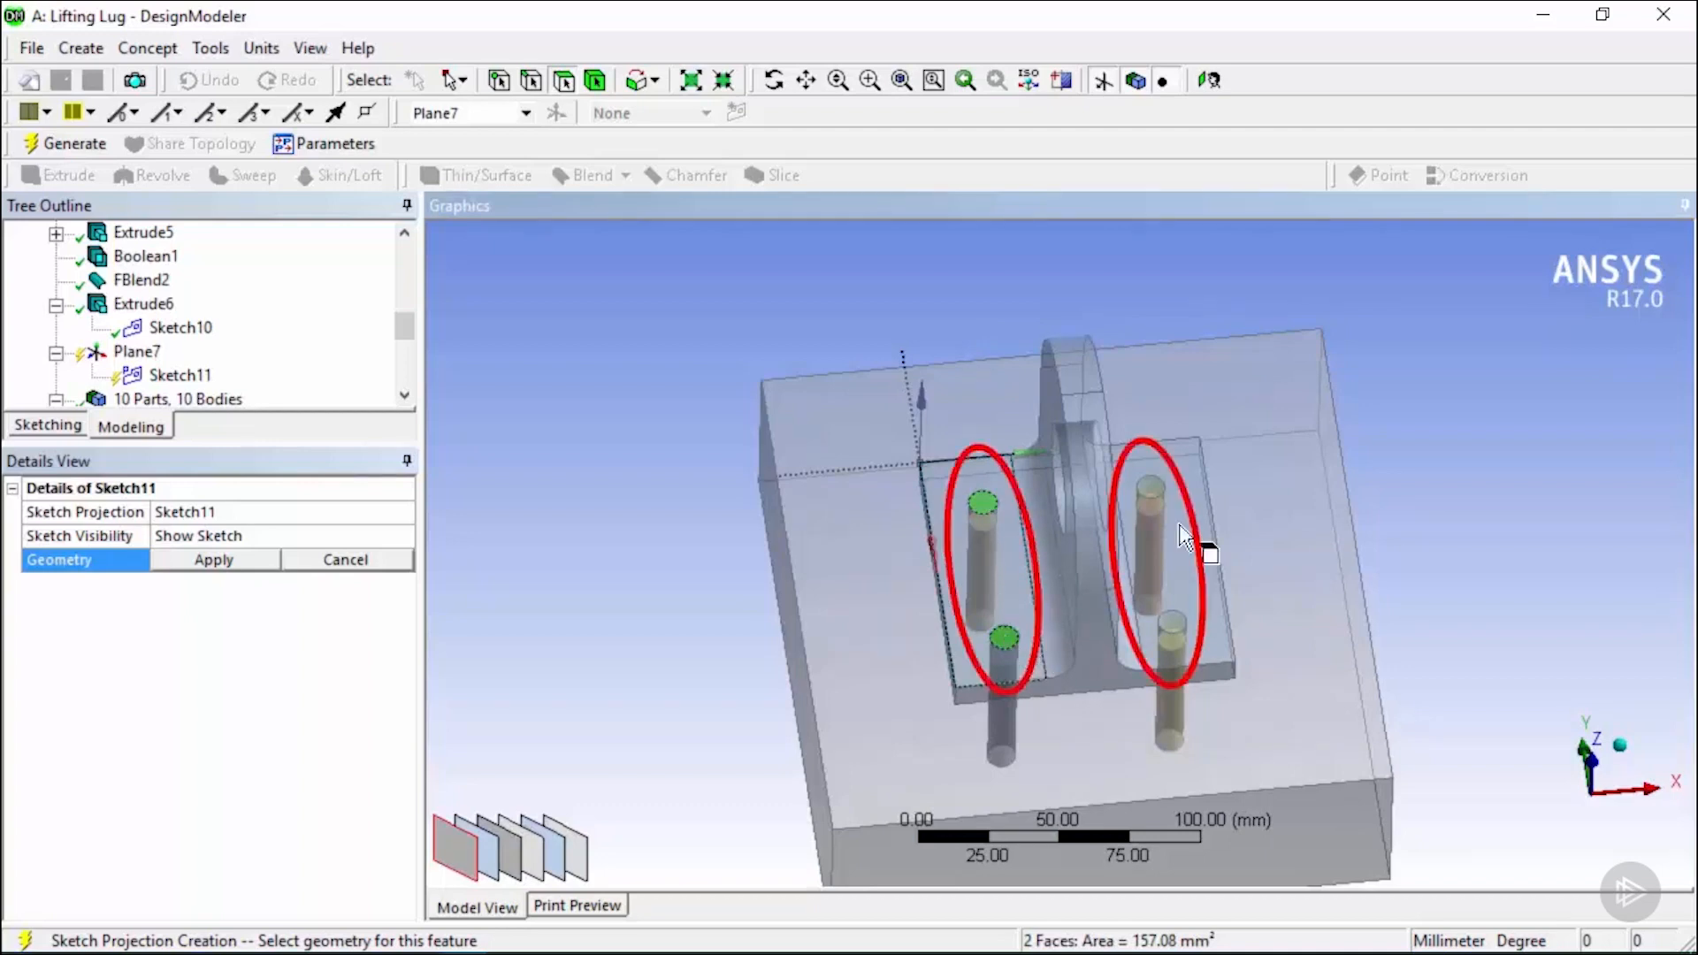
{"action": "left_click", "coordinate": [1150, 487], "text": "ctrl"}
{"action": "left_click", "coordinate": [1172, 621], "text": "ctrl"}
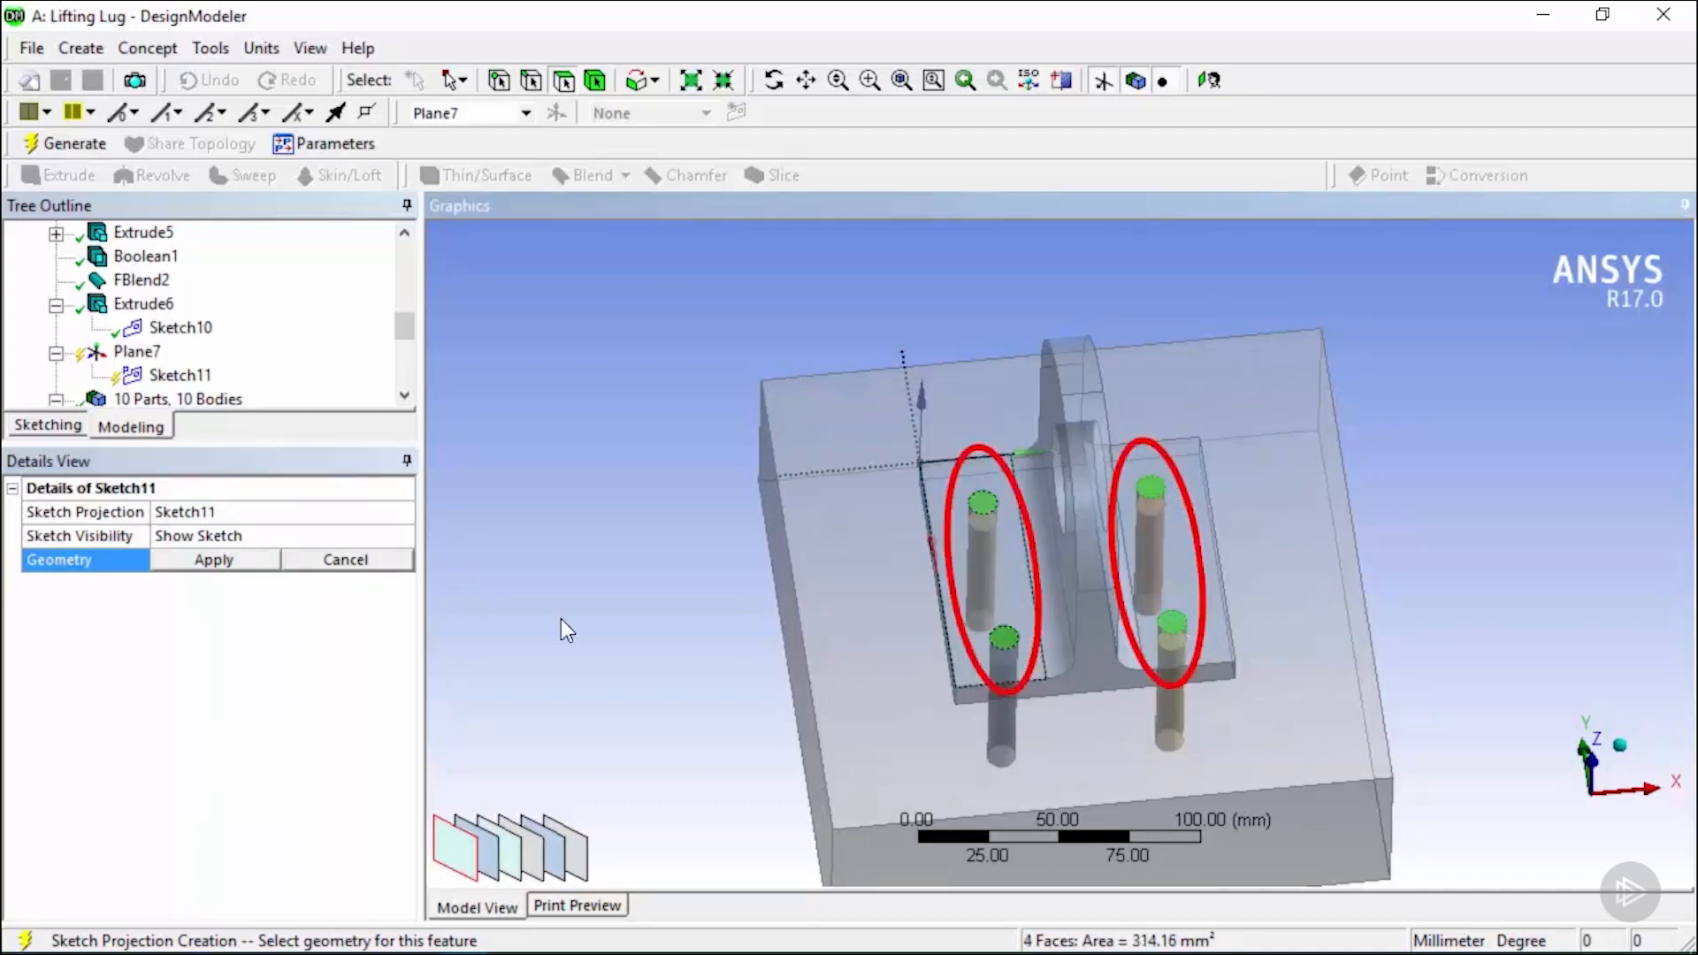
{"action": "left_click", "coordinate": [239, 564]}
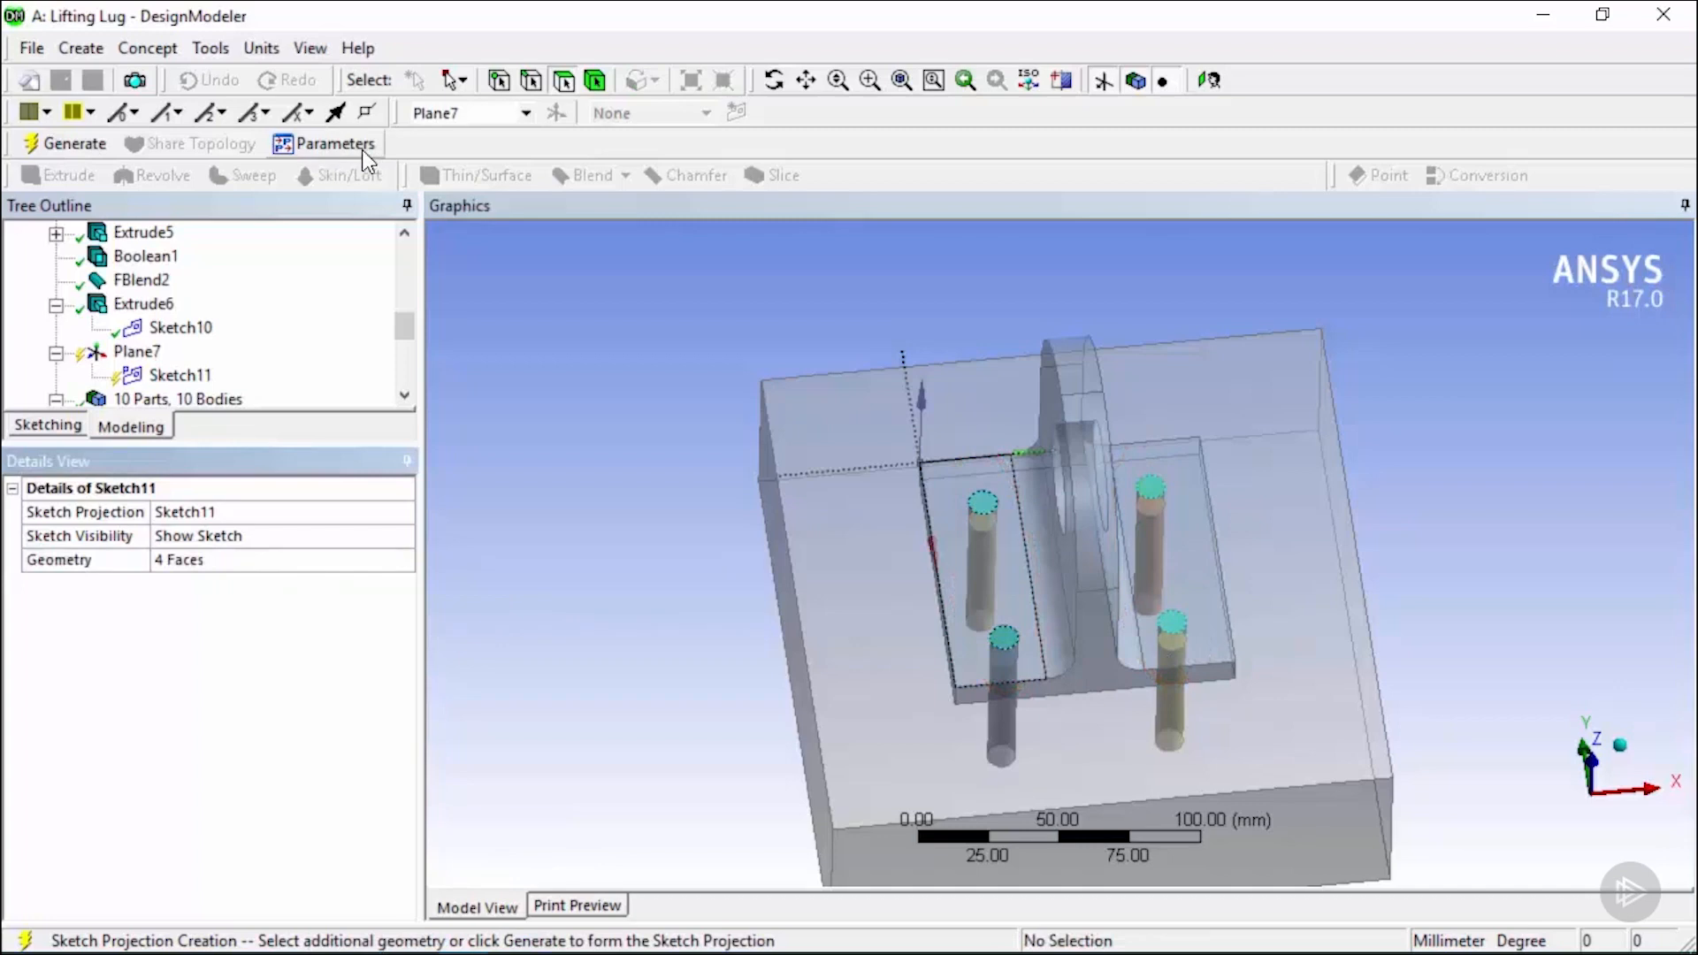
{"action": "left_click", "coordinate": [97, 142]}
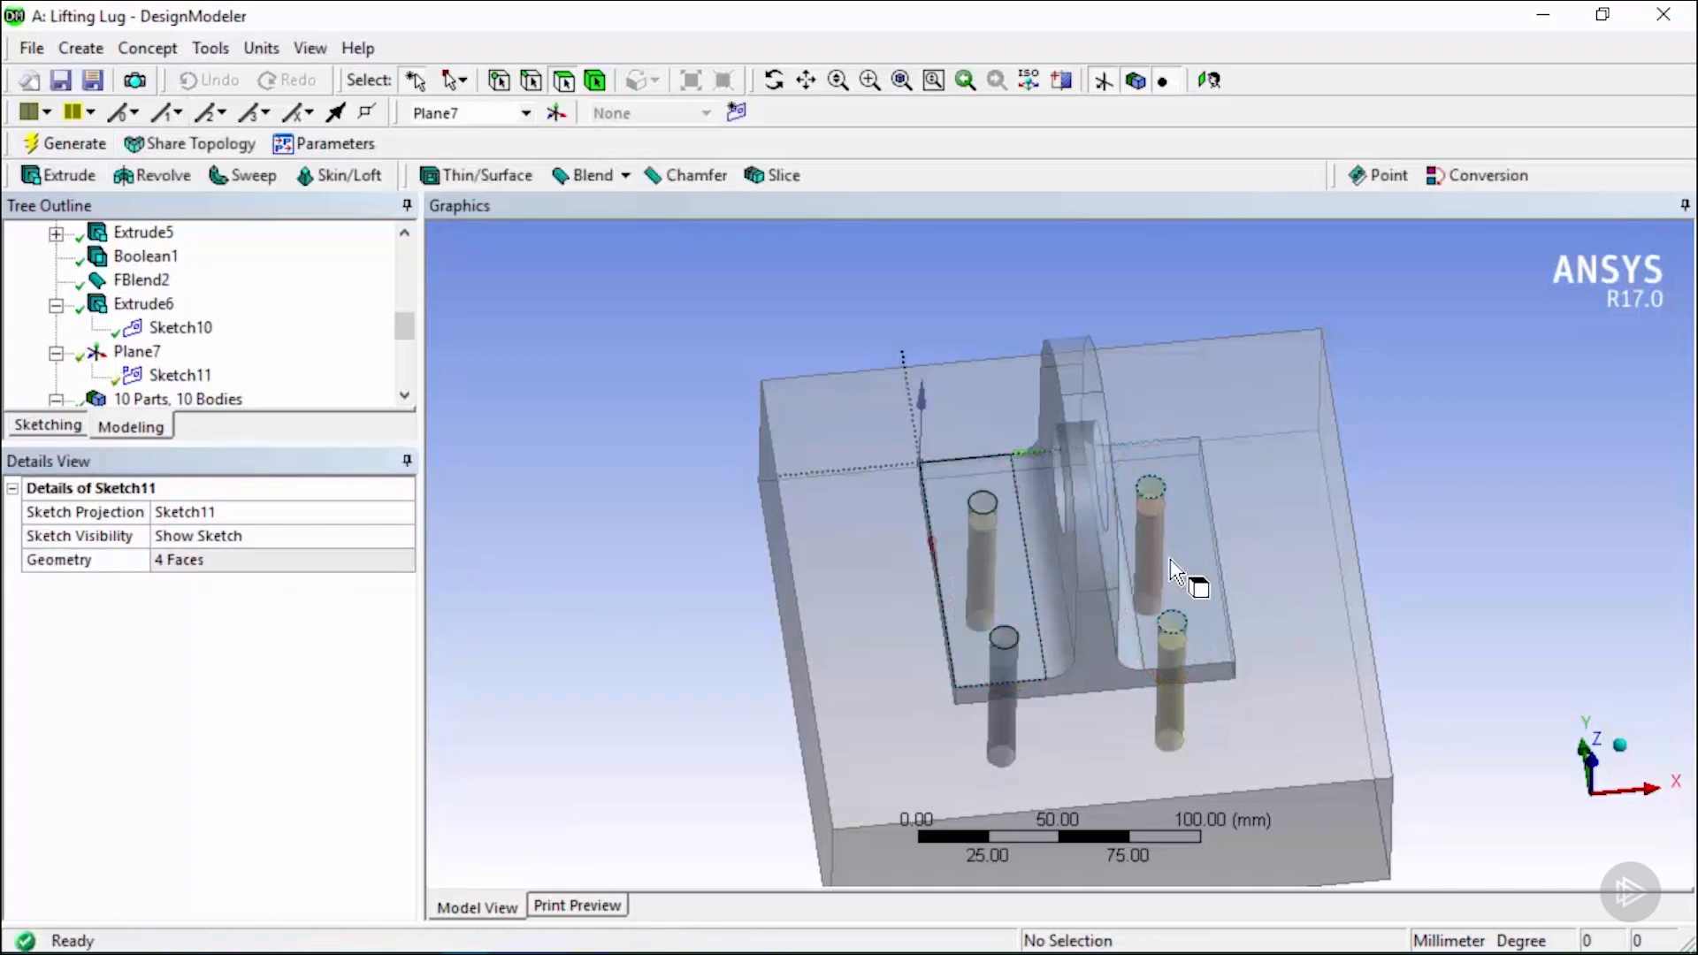
Orient the view normal to Plane7, switch to sketching with an enlarged toolbox and activate the Offset tool.
{"action": "left_click", "coordinate": [1212, 82]}
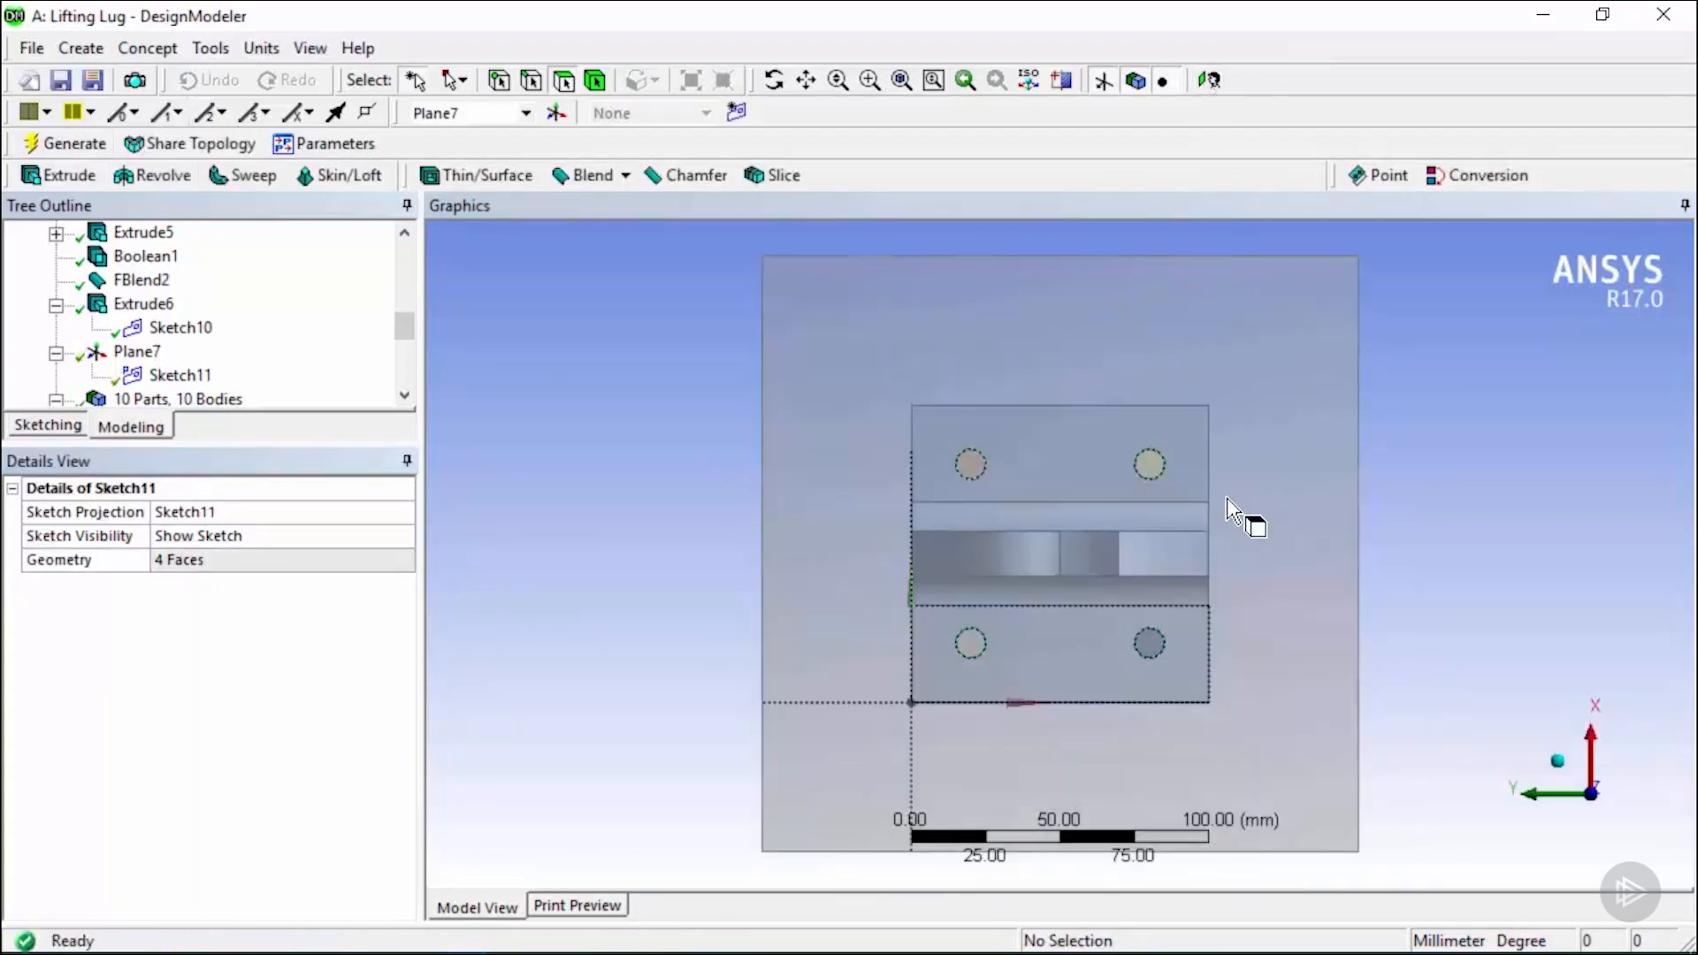
{"action": "left_click", "coordinate": [200, 383]}
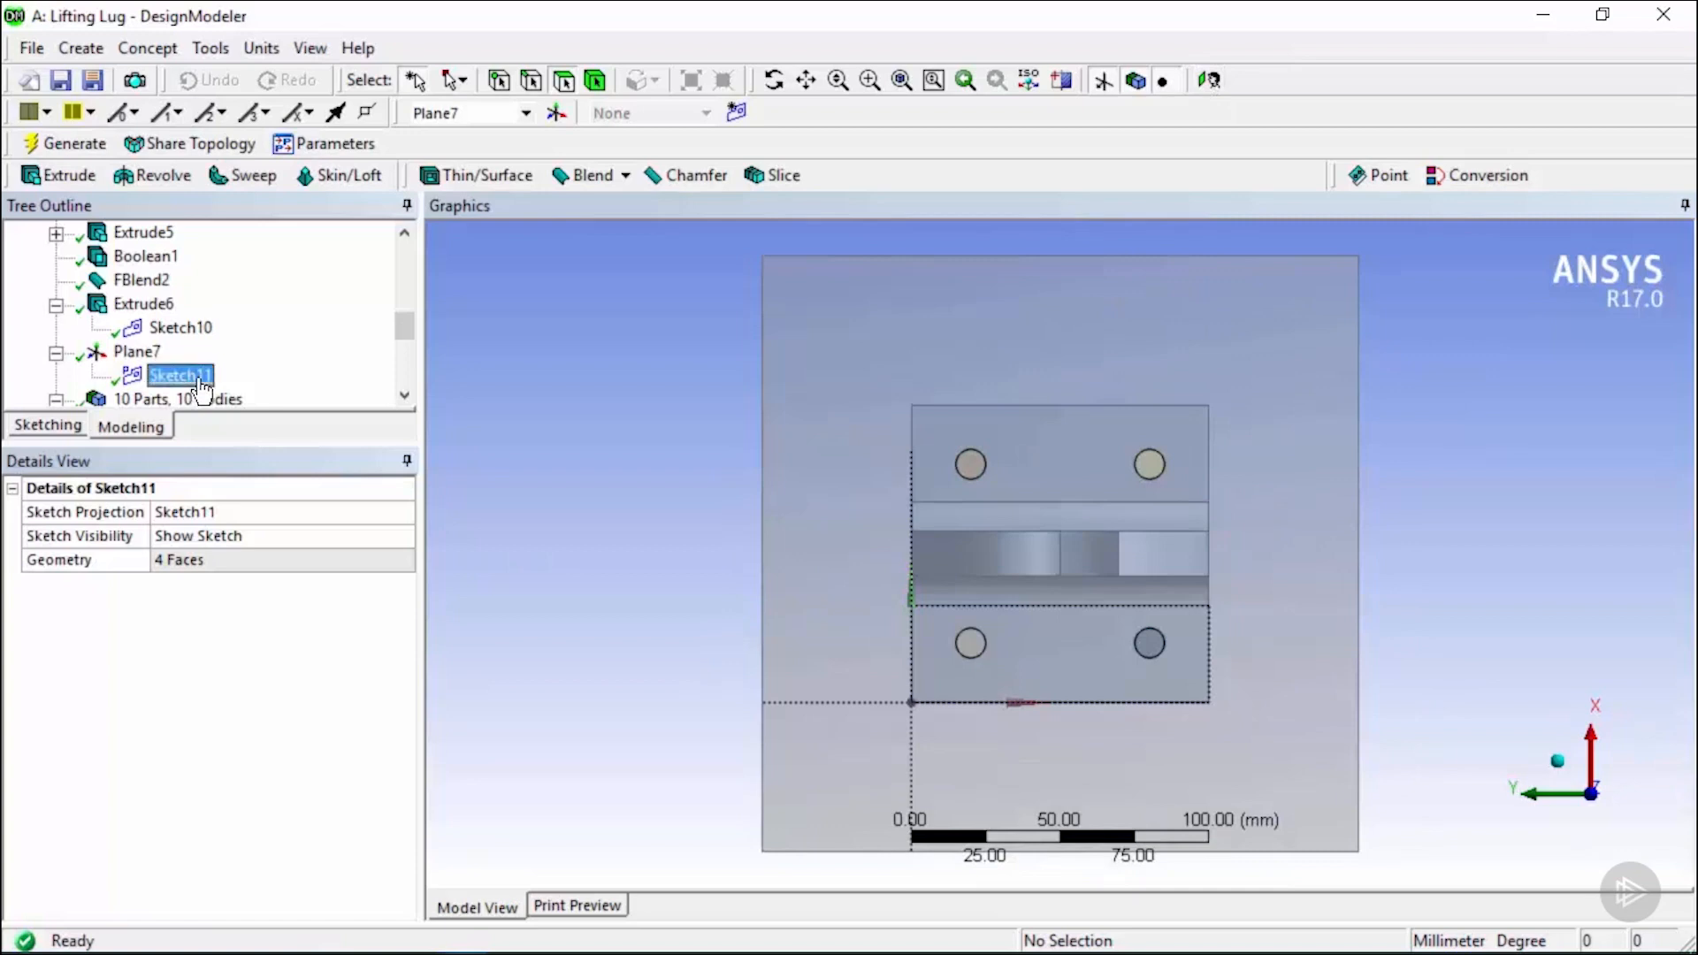
{"action": "left_click", "coordinate": [54, 428]}
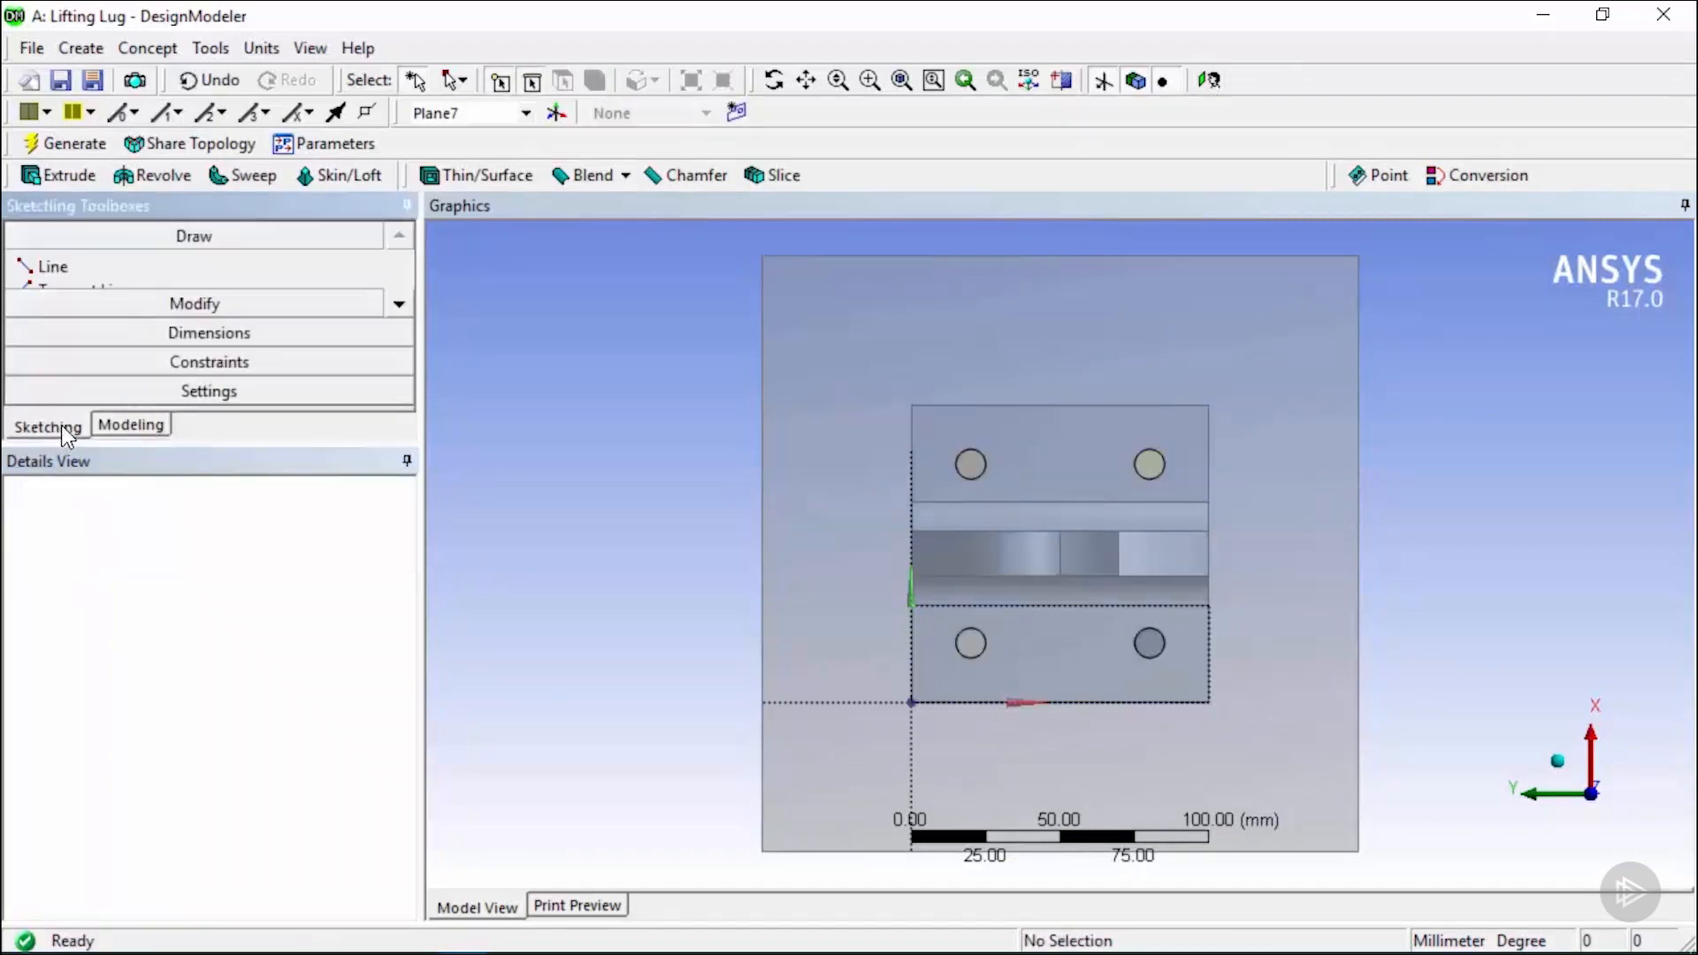
{"action": "left_click_drag", "start_coordinate": [219, 703], "coordinate": [227, 702]}
{"action": "left_click", "coordinate": [292, 577]}
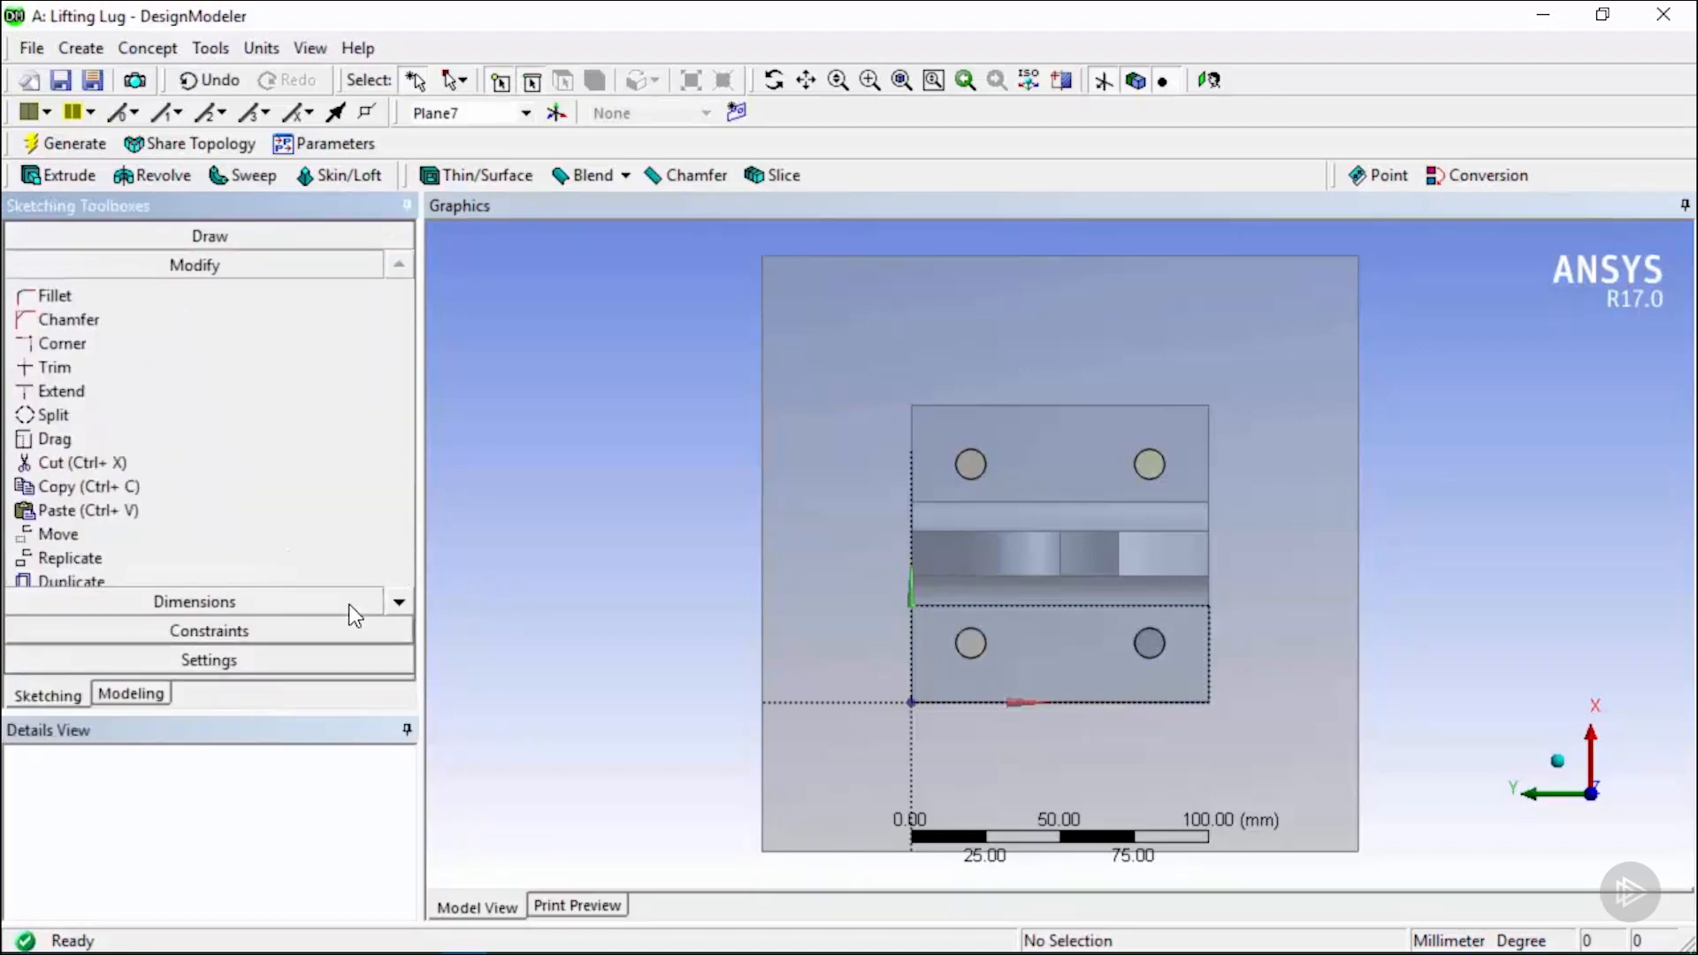
{"action": "left_click", "coordinate": [399, 601]}
{"action": "left_click", "coordinate": [399, 601]}
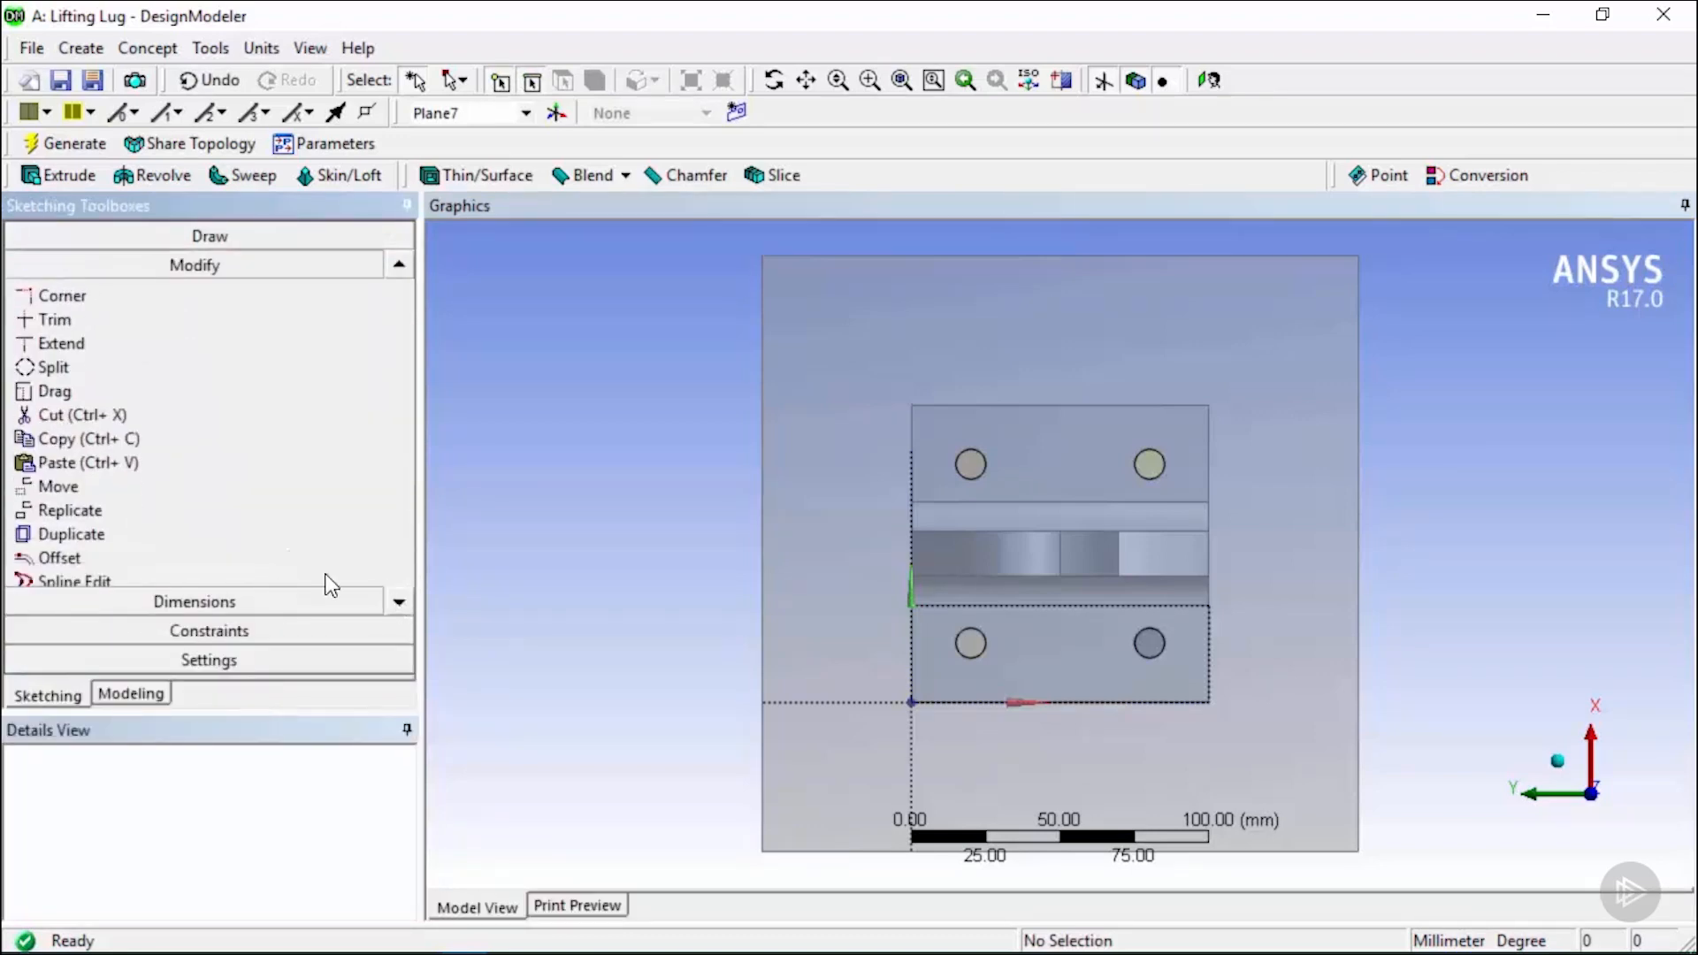
{"action": "left_click", "coordinate": [59, 558]}
Offset the upper-left projected bolt circle in a new sketch on Plane7 and end the offset.
{"action": "left_click", "coordinate": [985, 474]}
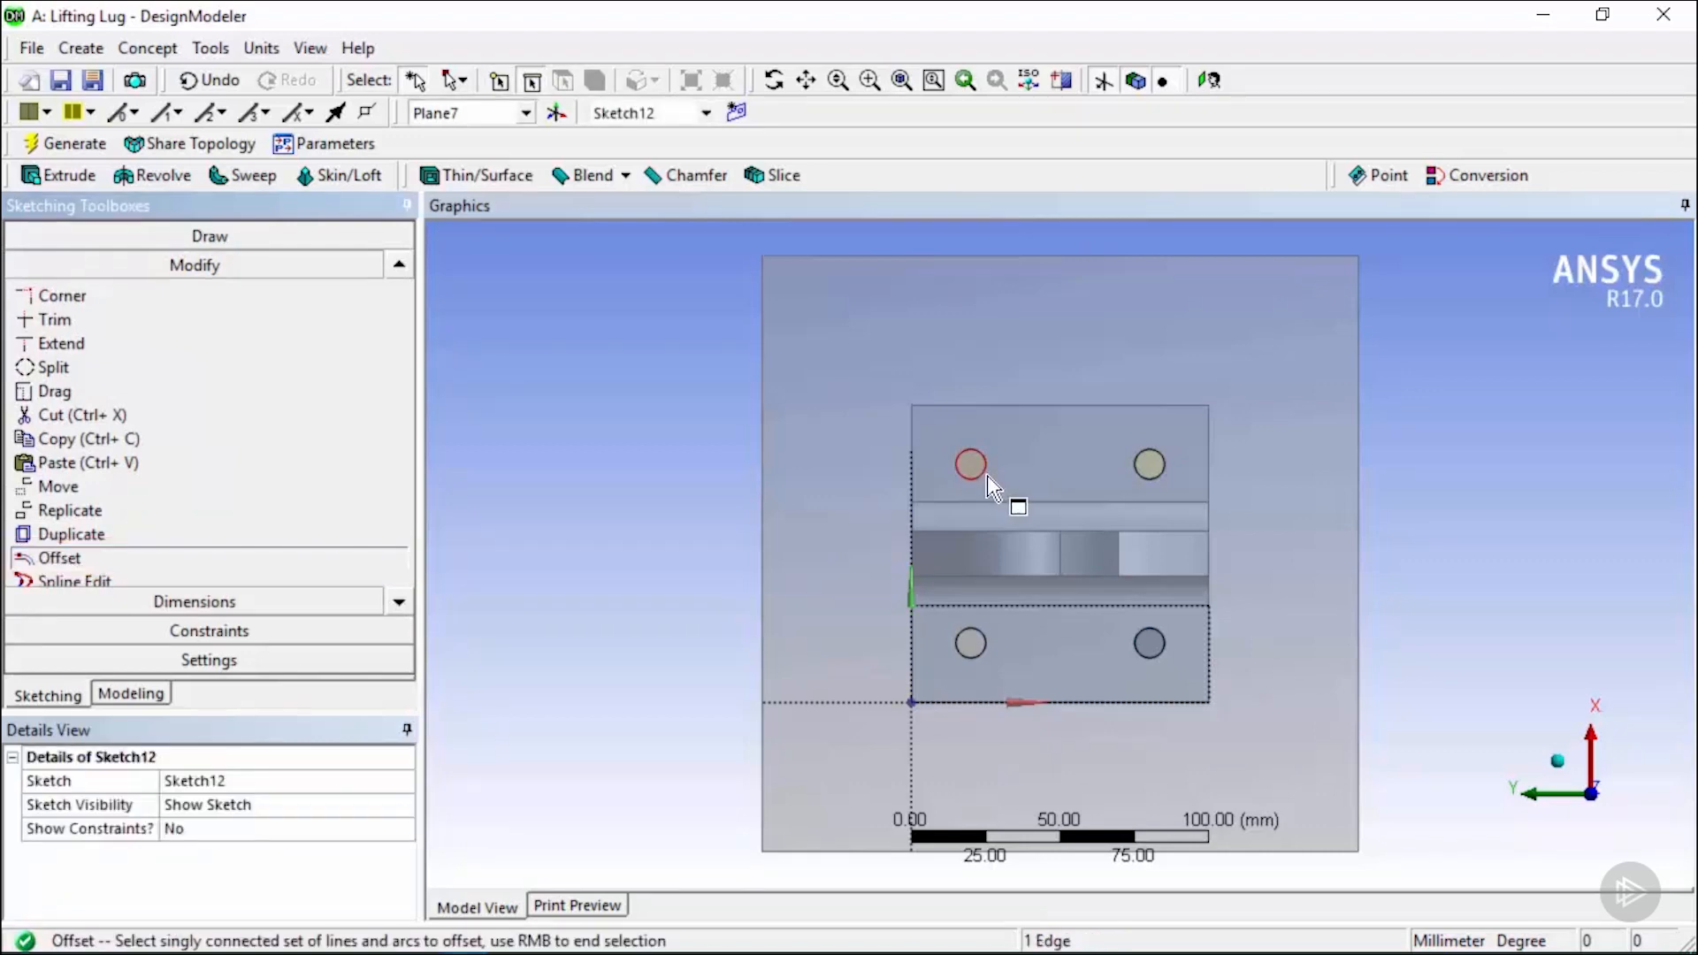
{"action": "right_click", "coordinate": [987, 475]}
{"action": "right_click", "coordinate": [1002, 479]}
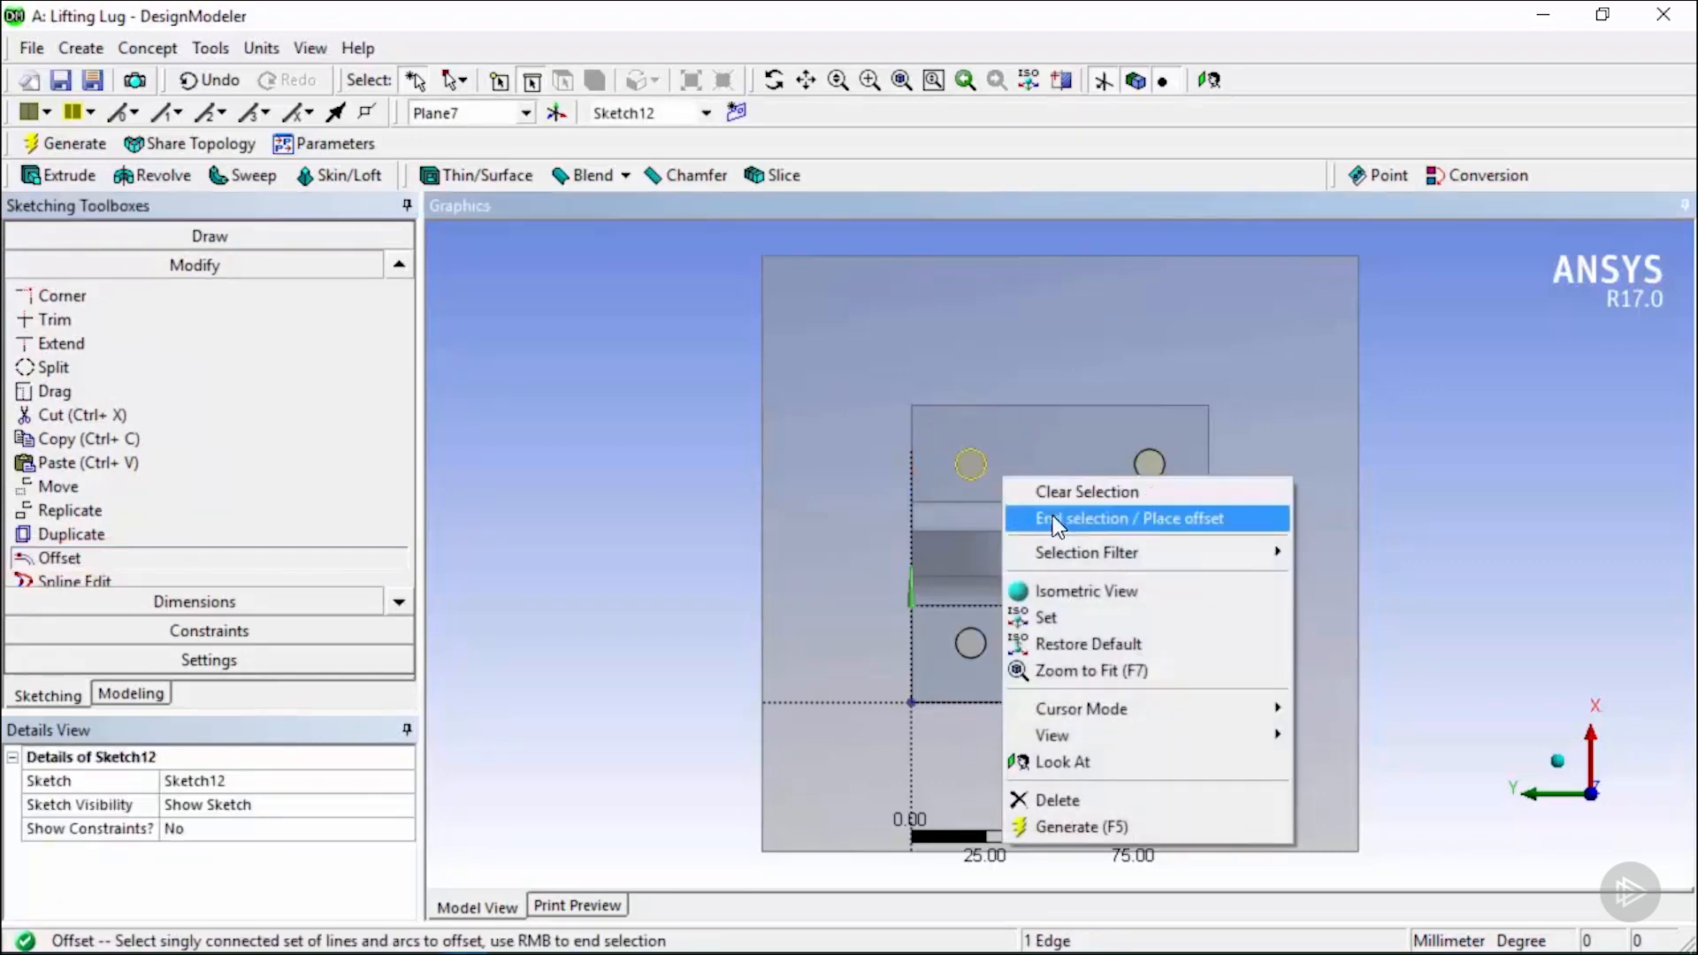
{"action": "left_click", "coordinate": [1062, 518]}
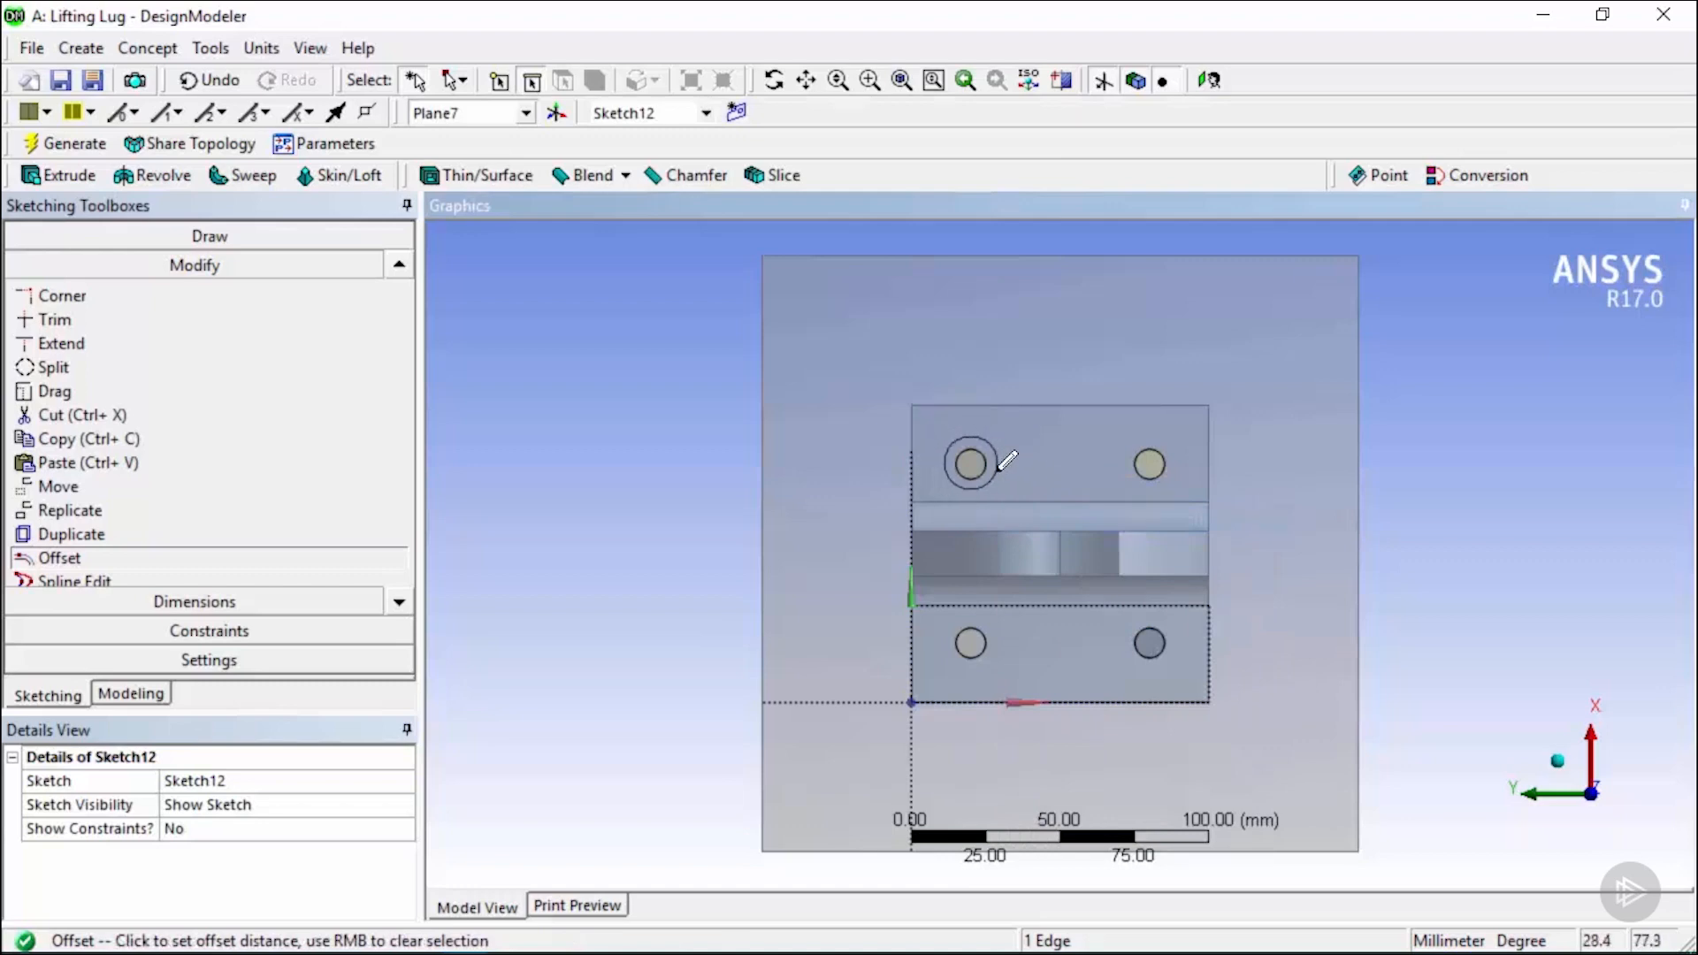
{"action": "left_click", "coordinate": [1007, 461]}
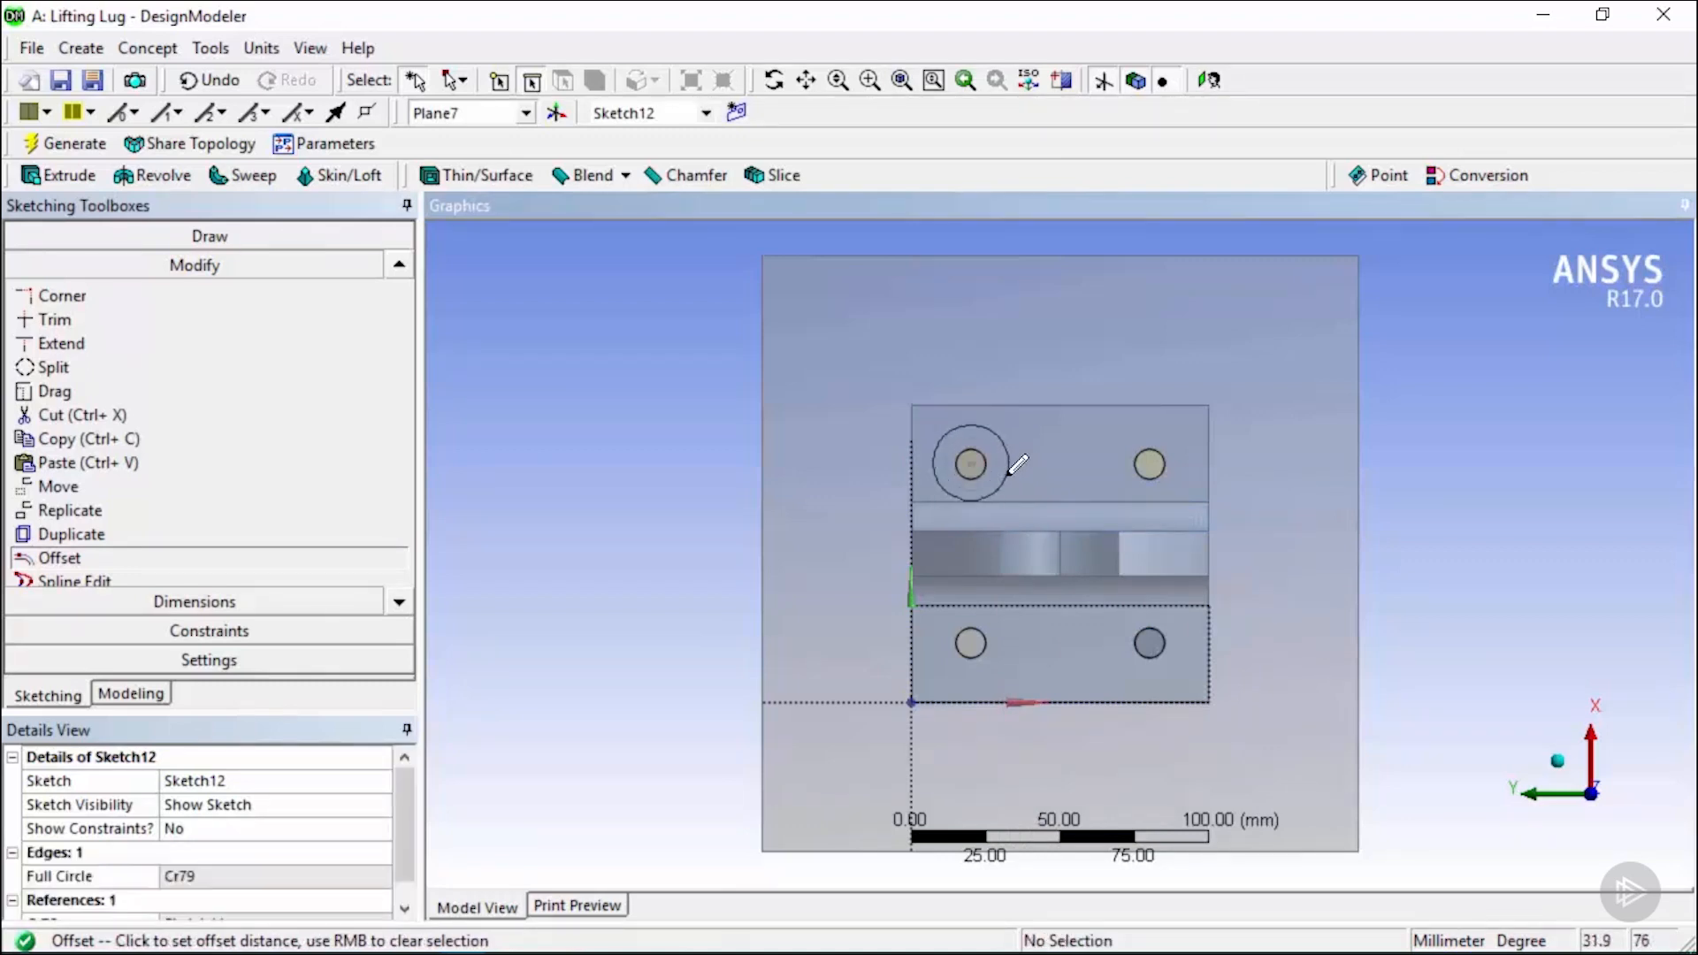
{"action": "right_click", "coordinate": [1011, 472]}
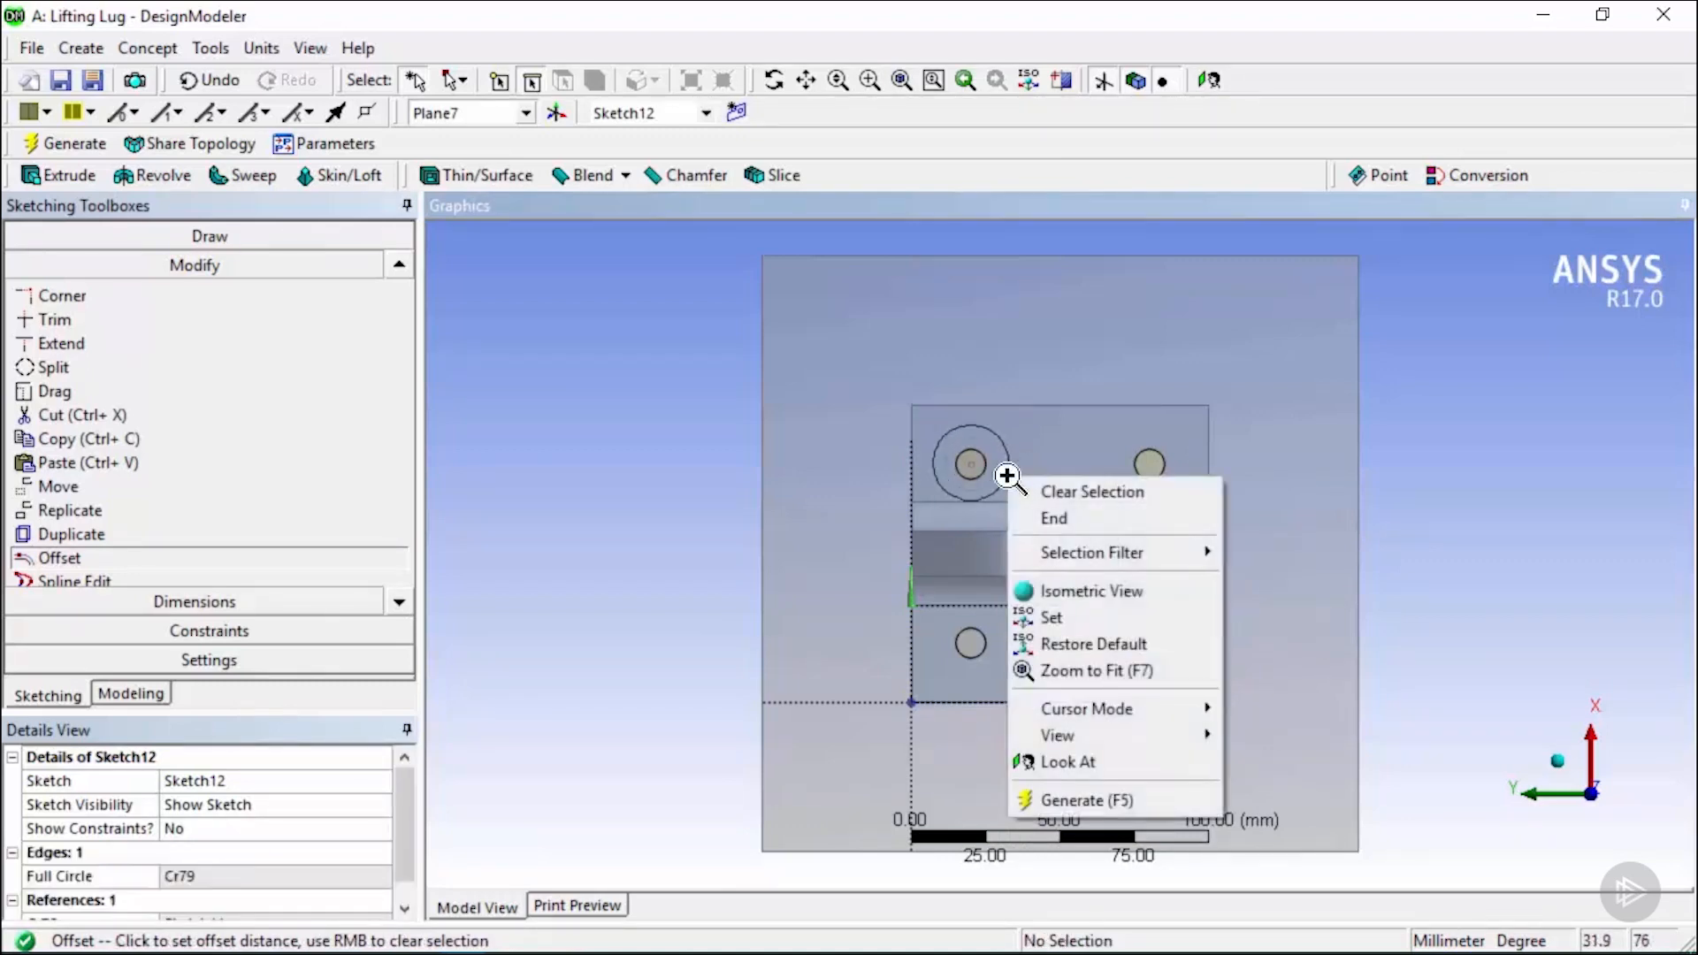
{"action": "left_click", "coordinate": [1067, 528]}
Offset the upper-right projected bolt circle outward in Sketch12 and end the offset.
{"action": "left_click", "coordinate": [247, 562]}
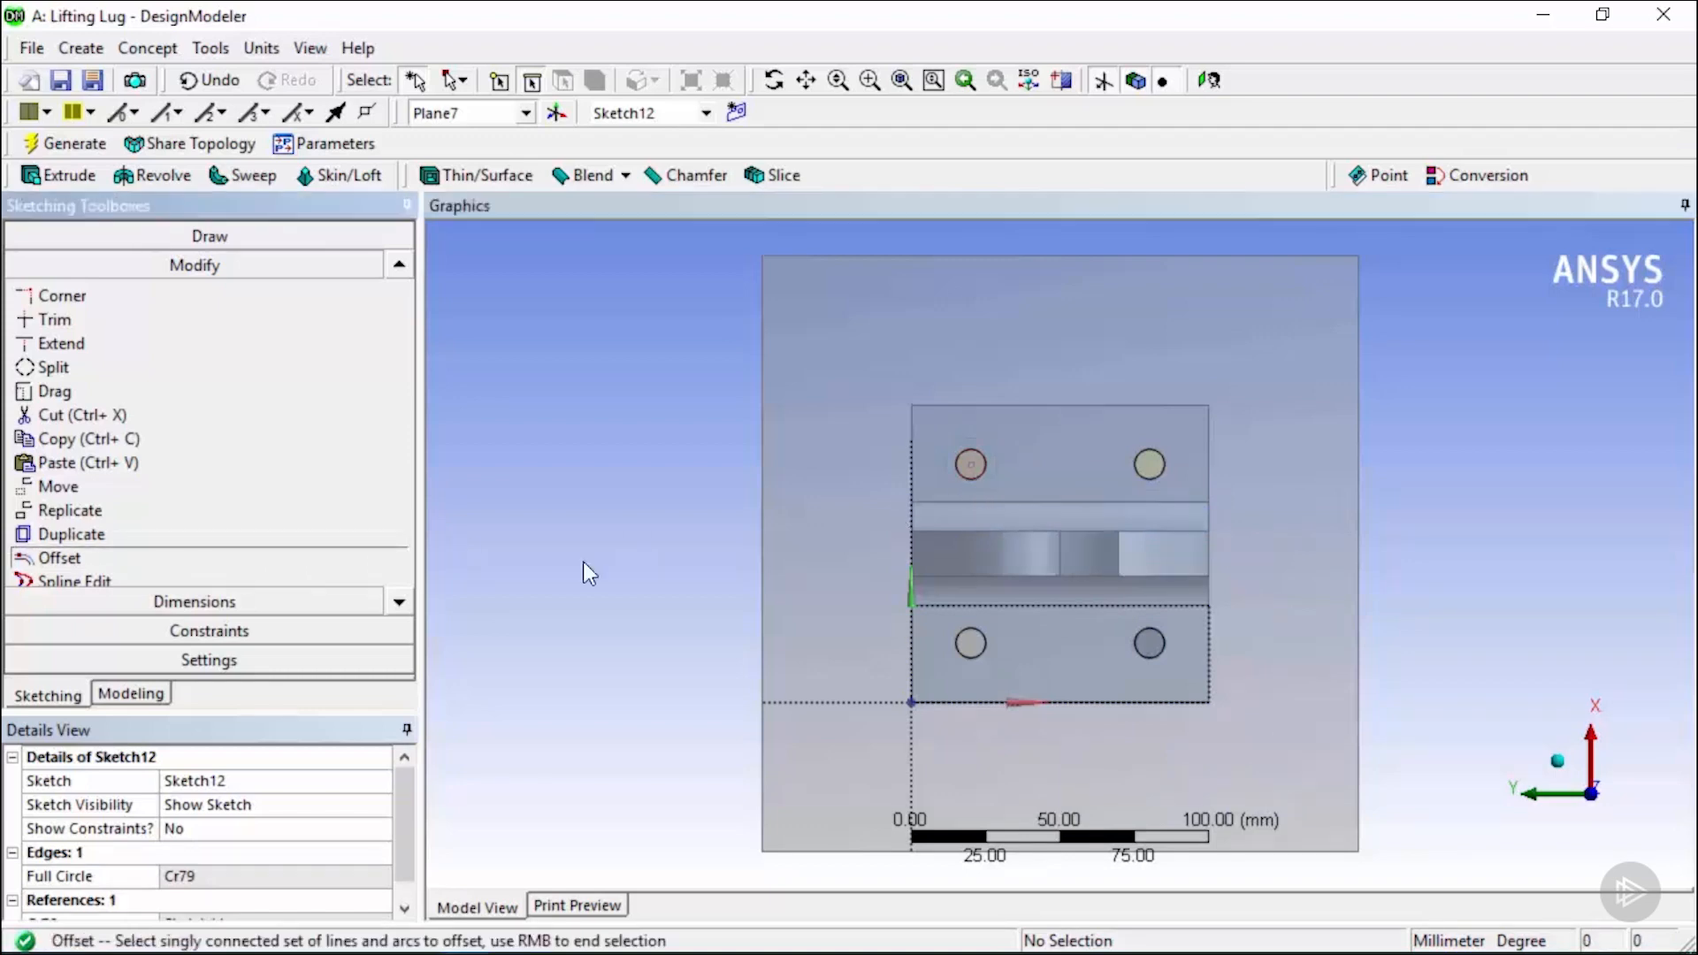
{"action": "left_click", "coordinate": [1160, 485]}
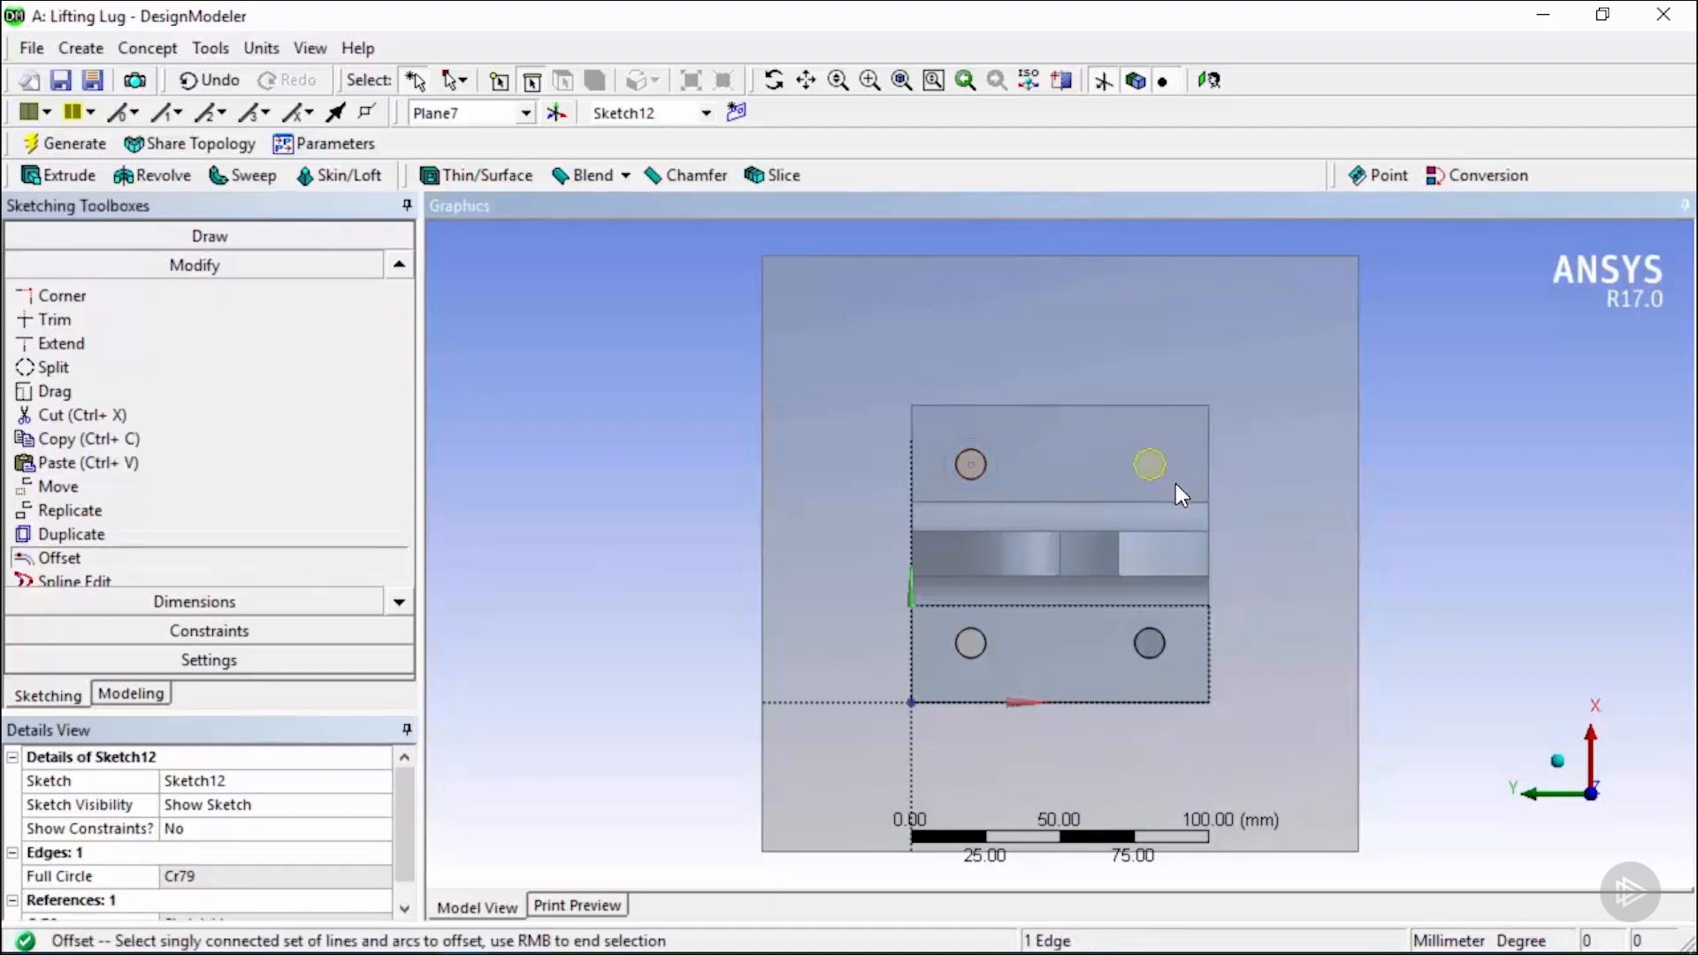
{"action": "right_click", "coordinate": [1172, 482]}
{"action": "left_click", "coordinate": [1243, 527]}
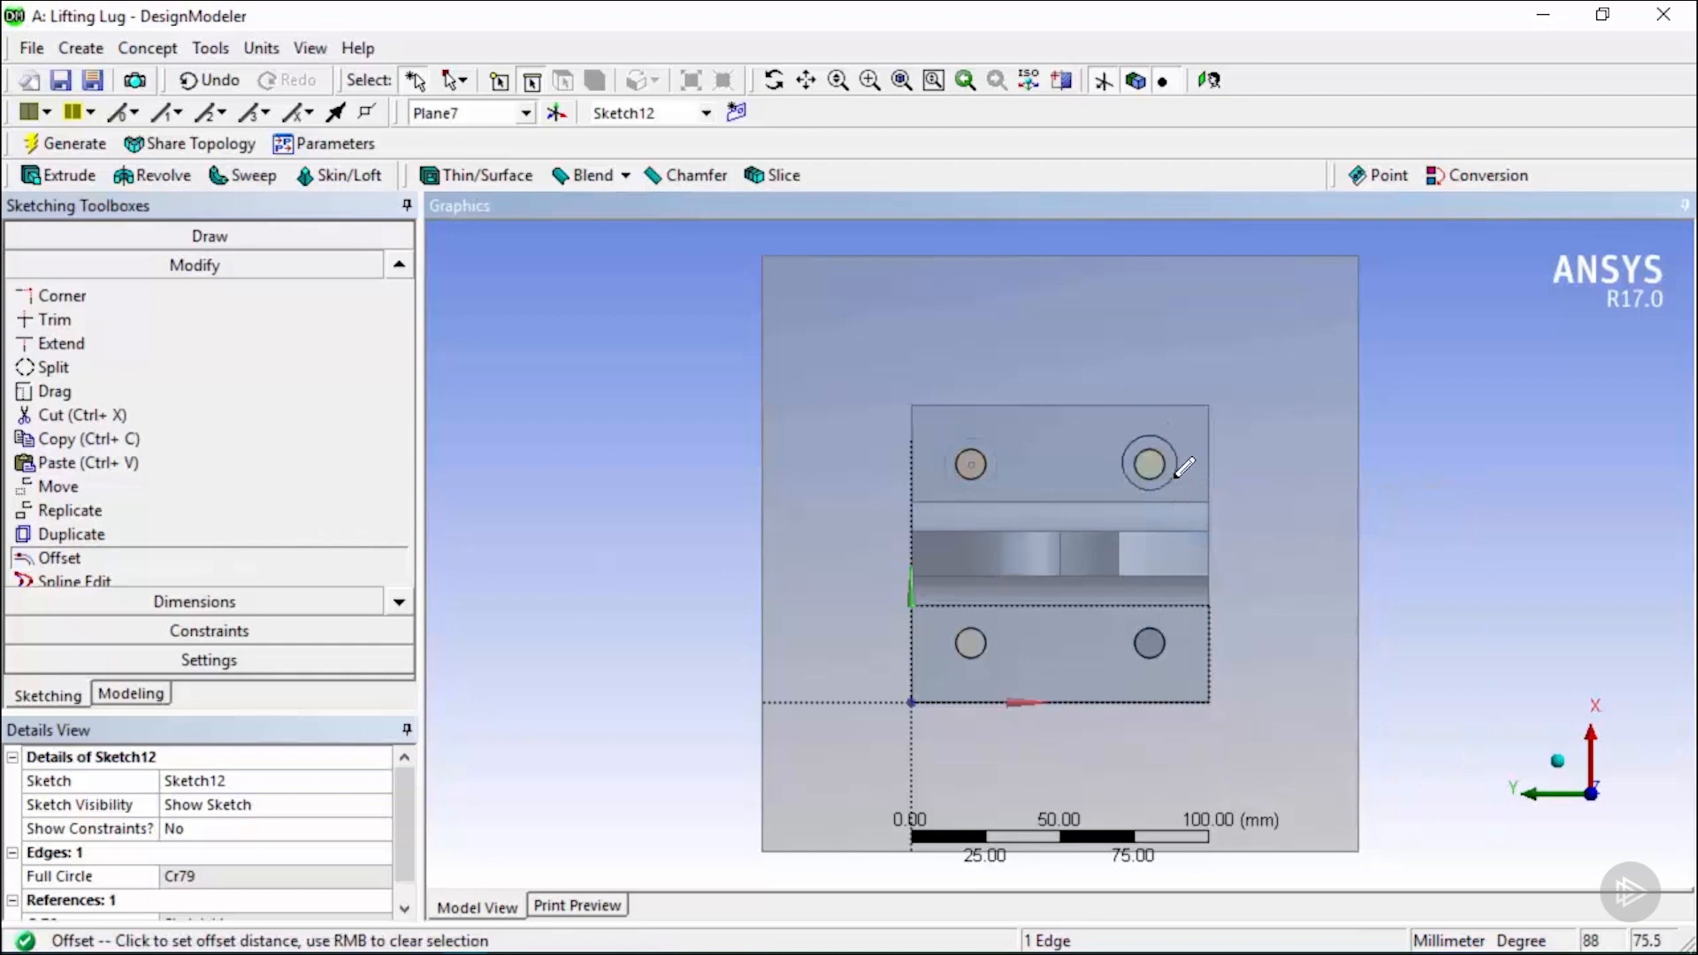
{"action": "left_click", "coordinate": [1183, 482]}
{"action": "right_click", "coordinate": [1182, 492]}
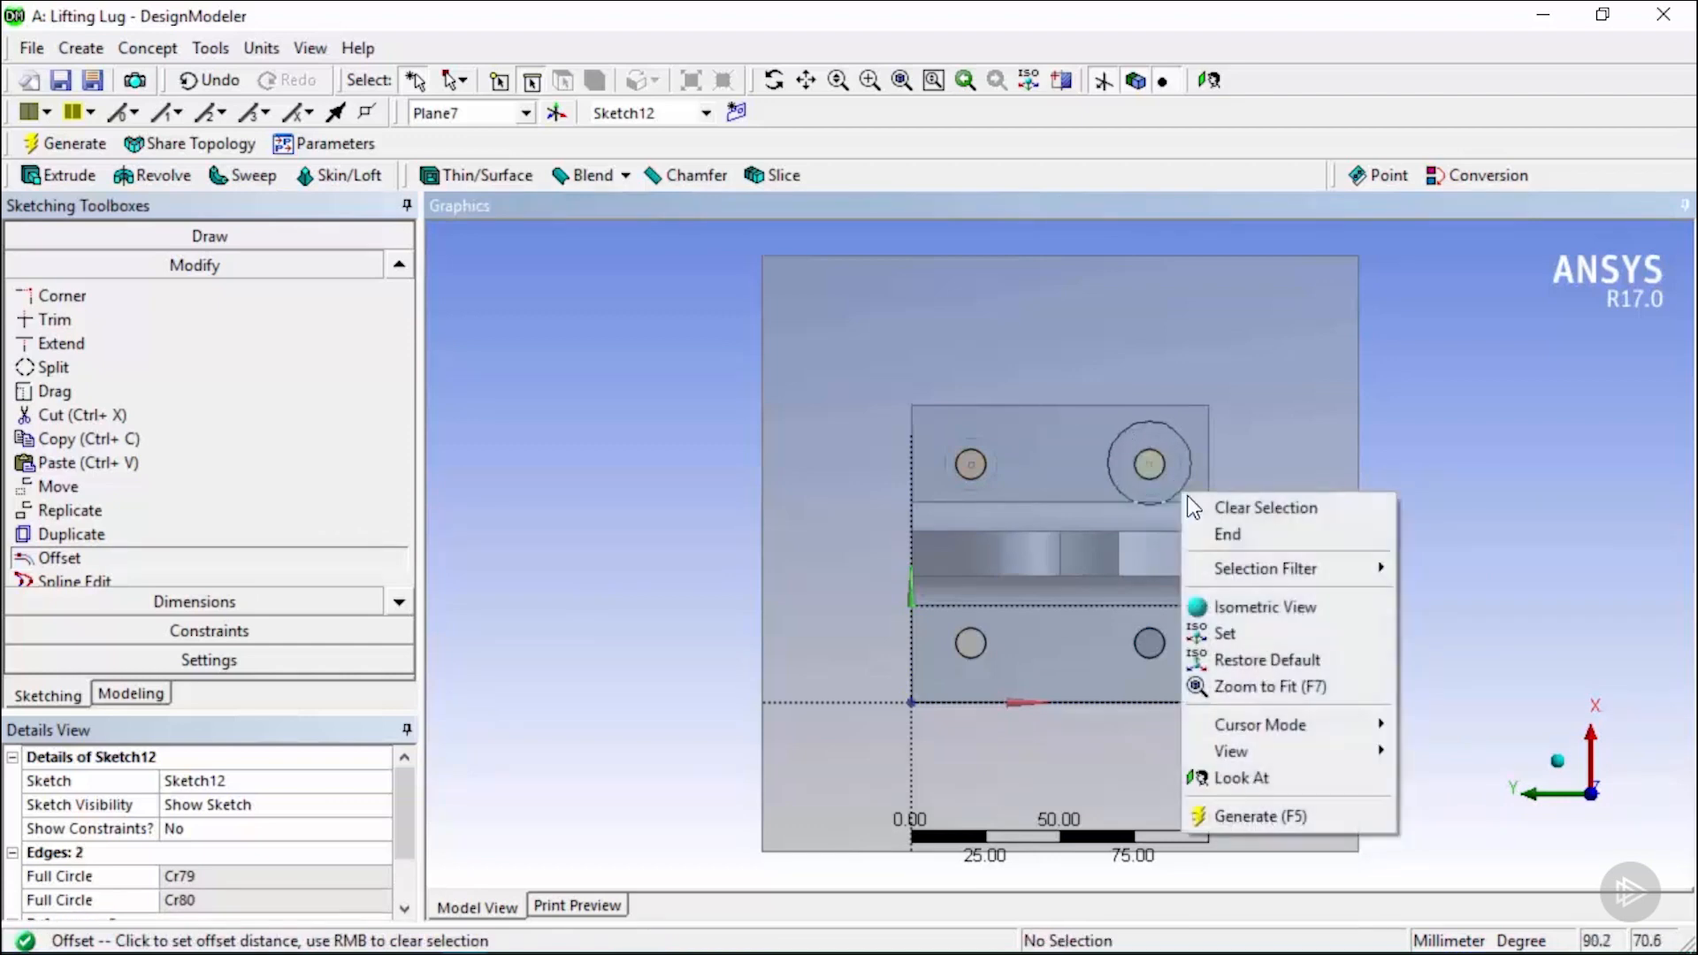
{"action": "left_click", "coordinate": [1221, 531]}
Offset the two lower projected bolt circles outward in Sketch12 as well.
{"action": "left_click", "coordinate": [989, 648]}
{"action": "right_click", "coordinate": [1019, 659]}
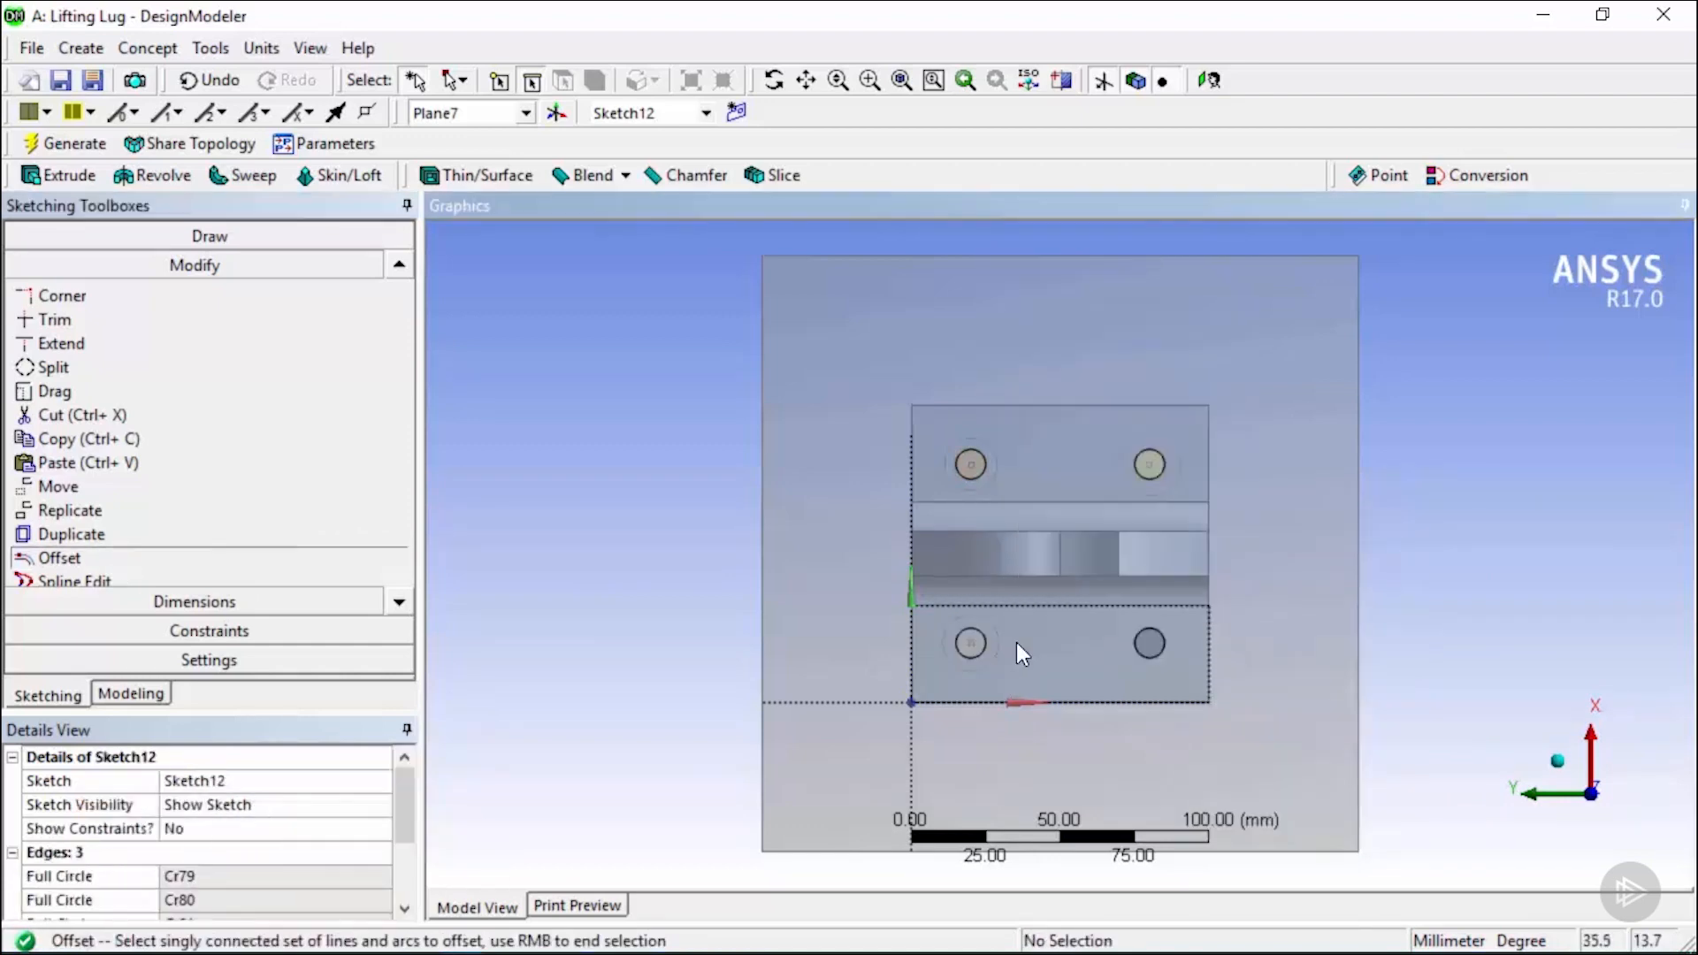
{"action": "left_click", "coordinate": [1086, 363]}
Add semi-automatic diameter dimensions to the four offset circles.
{"action": "left_click", "coordinate": [265, 605]}
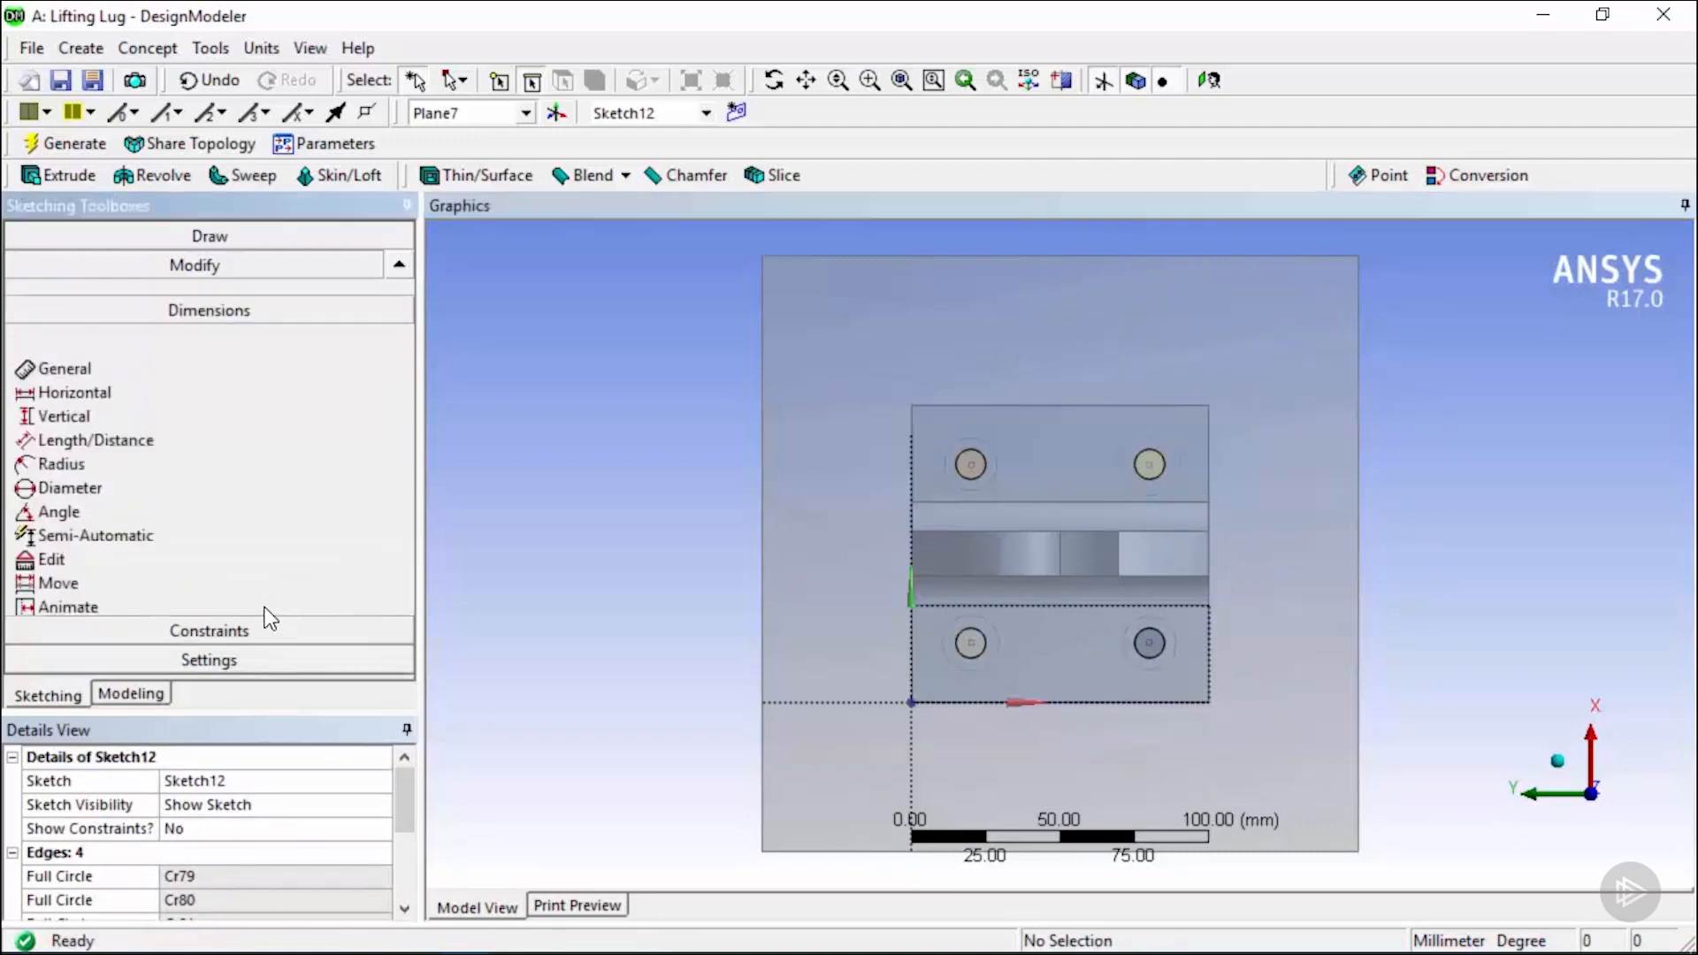
{"action": "left_click", "coordinate": [142, 491]}
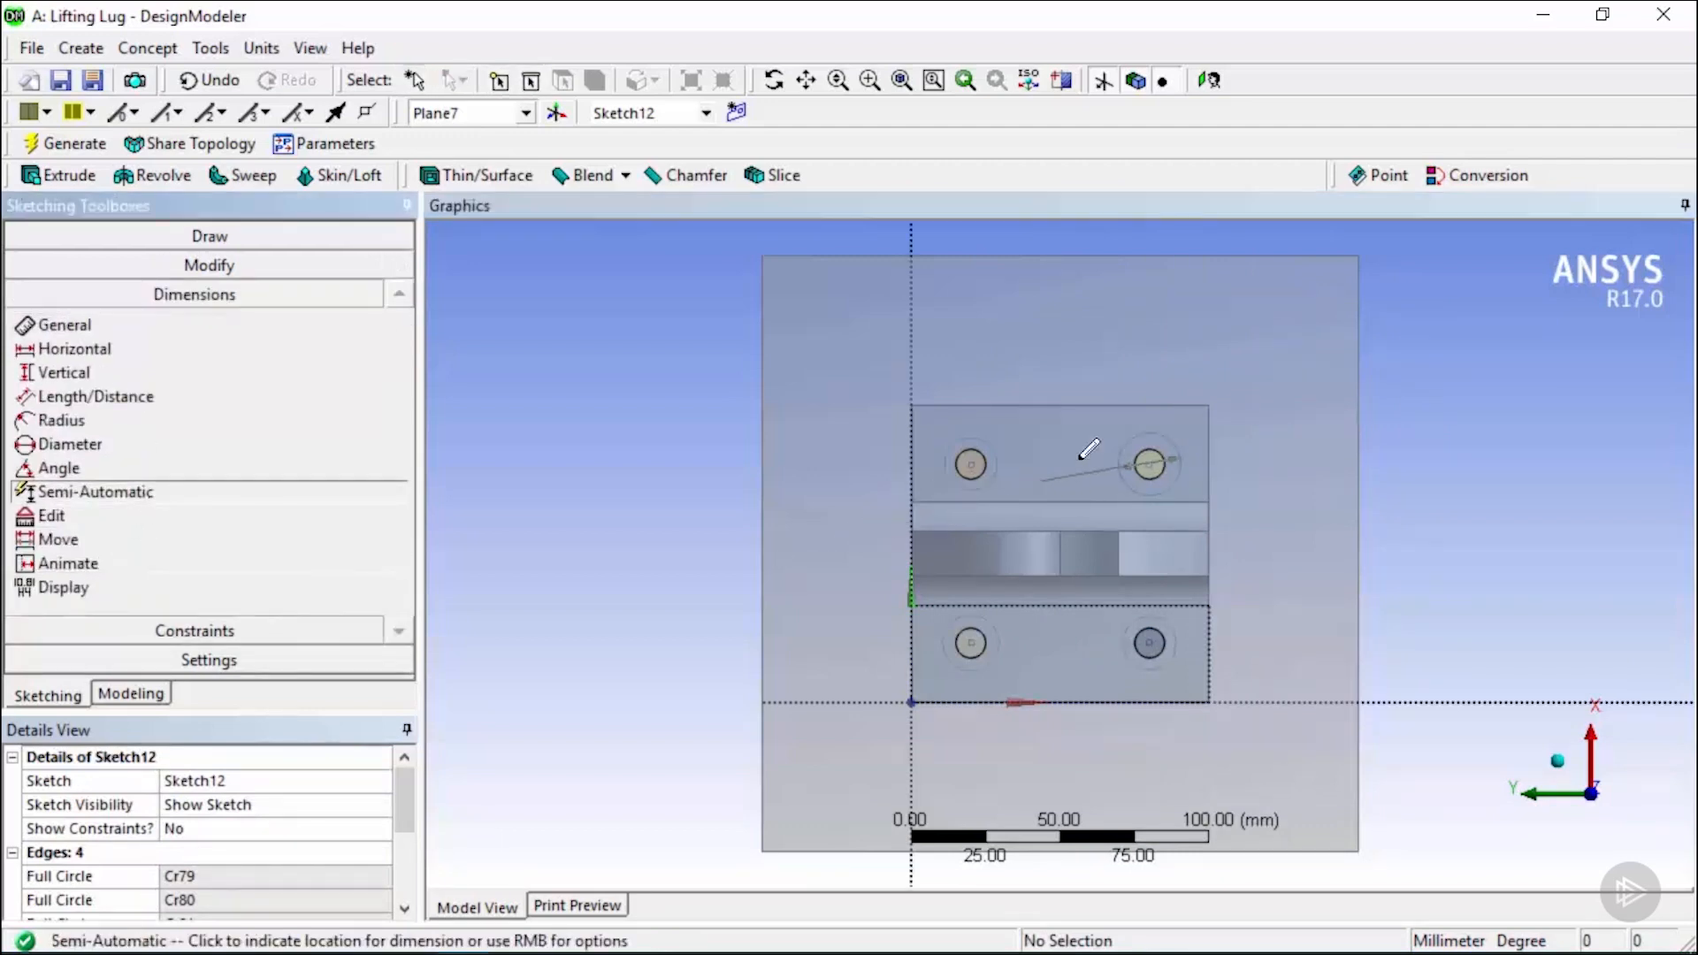
{"action": "left_click", "coordinate": [1098, 431]}
{"action": "left_click", "coordinate": [1024, 670]}
{"action": "left_click", "coordinate": [1210, 665]}
{"action": "left_click", "coordinate": [1025, 438]}
Set the diameters D1, D2, D3 and D4 of the offset circles to 15 mm and generate.
{"action": "left_click_drag", "start_coordinate": [407, 799], "coordinate": [407, 817]}
{"action": "left_click", "coordinate": [211, 804]}
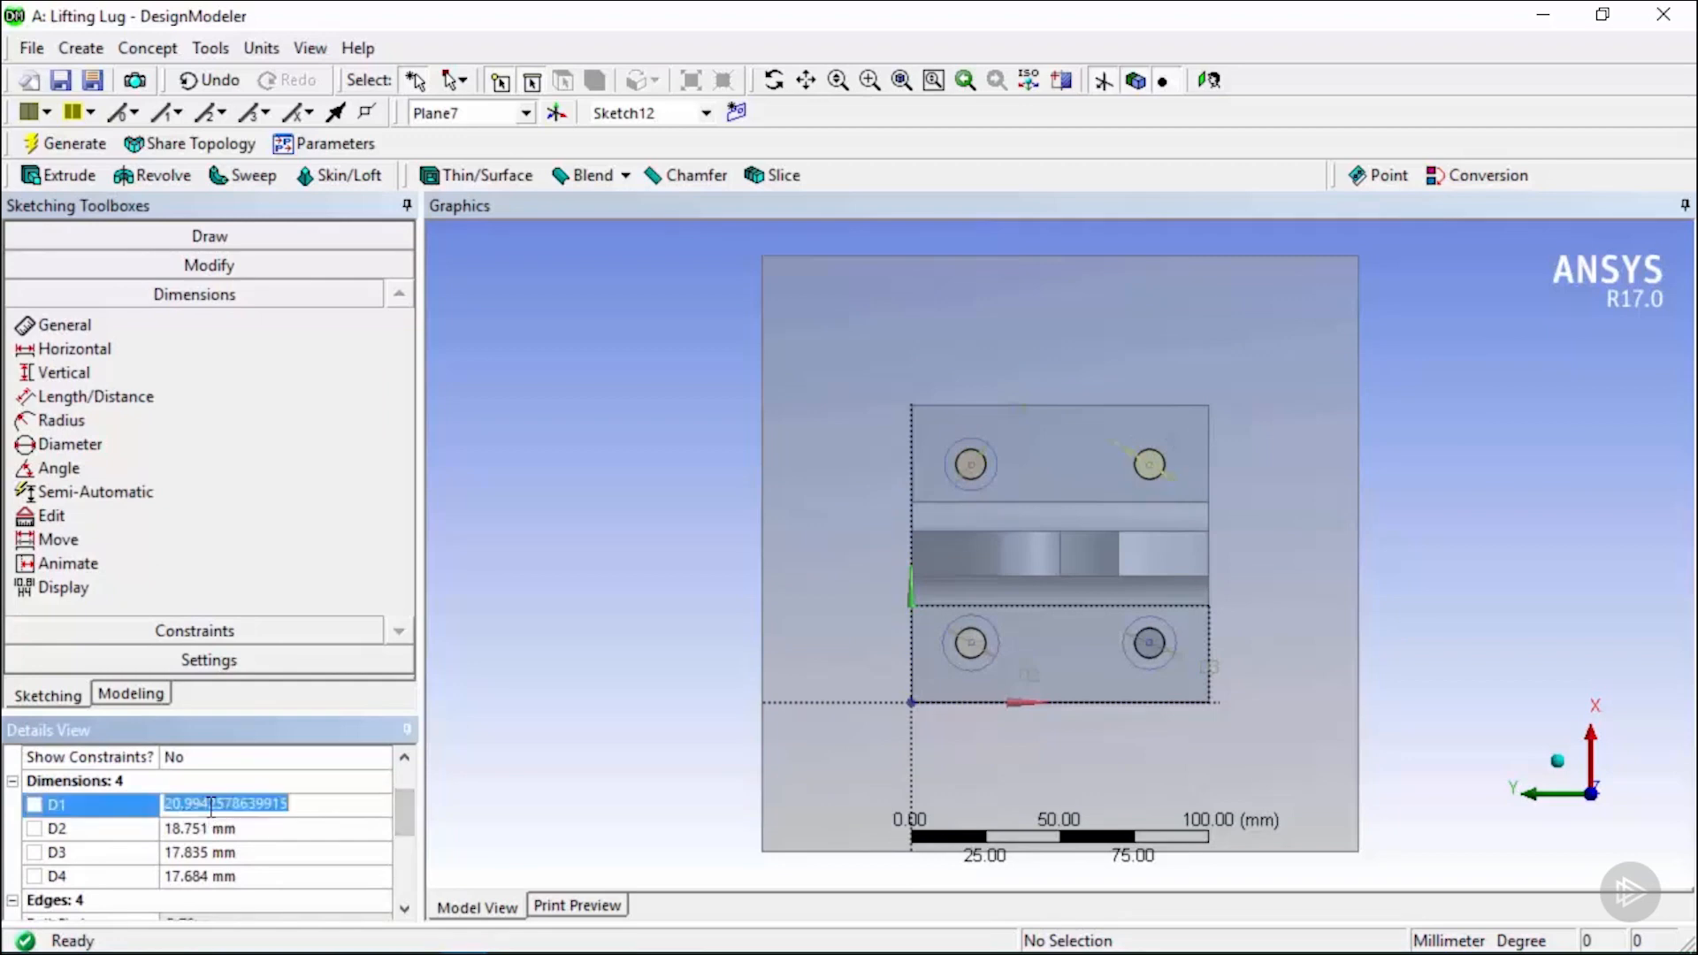
{"action": "type", "text": "15"}
{"action": "left_click", "coordinate": [278, 831]}
{"action": "type", "text": "15"}
{"action": "left_click", "coordinate": [265, 854]}
{"action": "type", "text": "15"}
{"action": "left_click", "coordinate": [254, 878]}
{"action": "type", "text": "15"}
{"action": "left_click", "coordinate": [74, 144]}
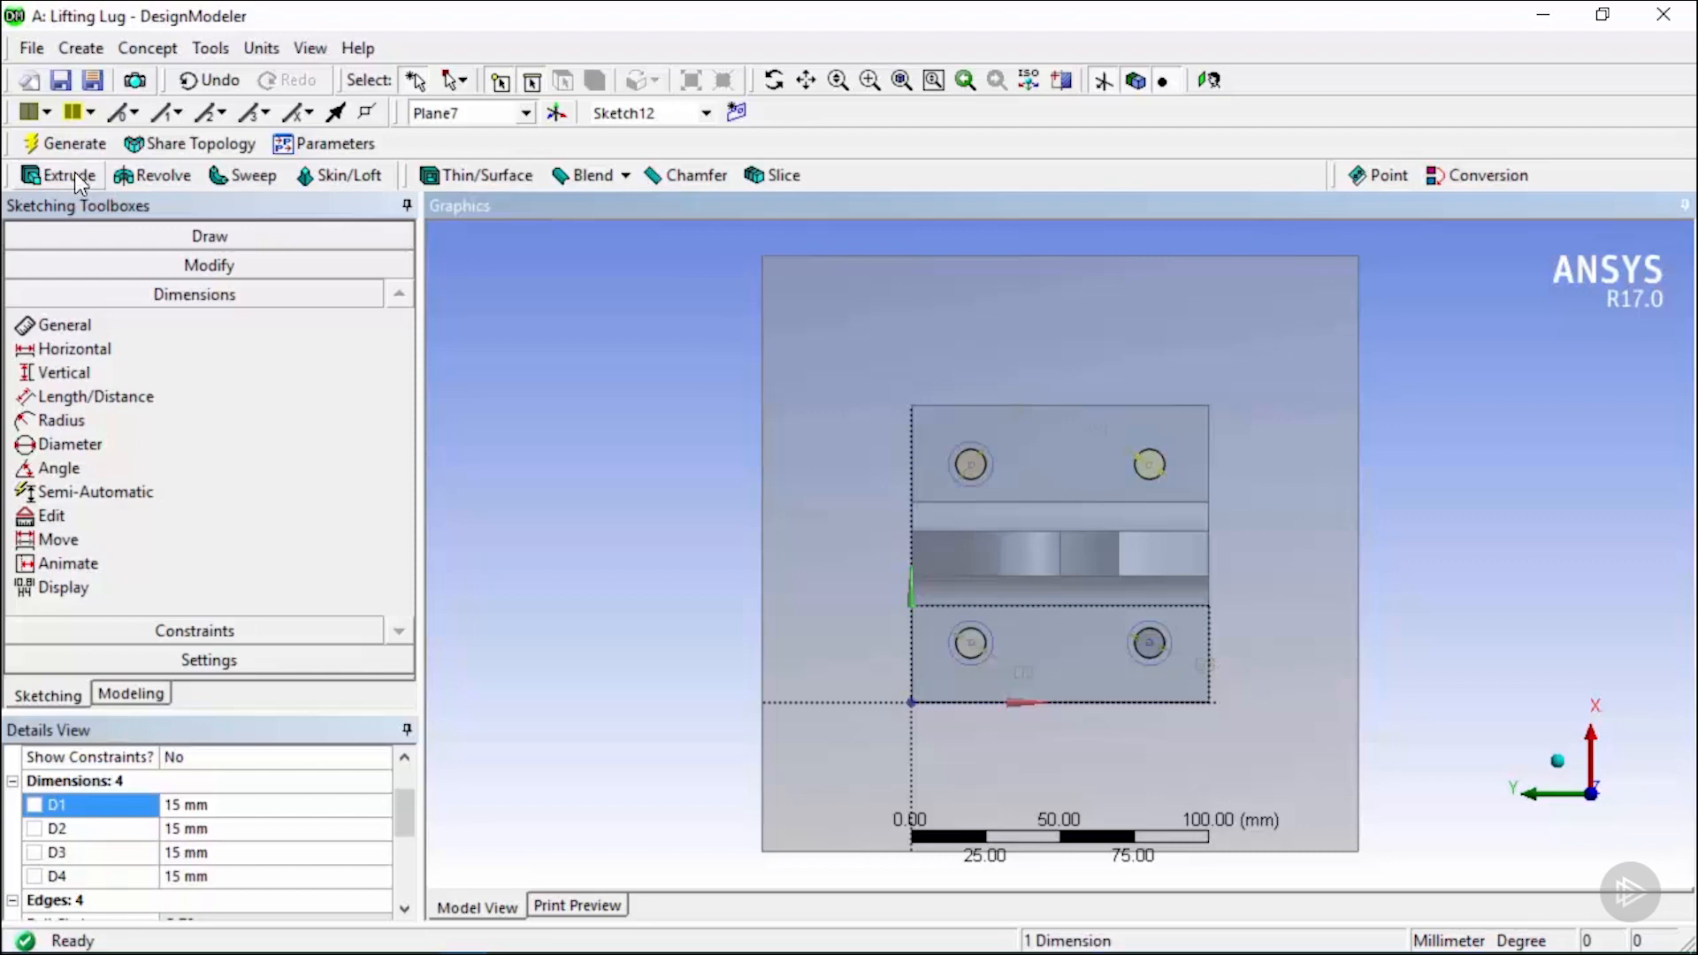
Extrude Sketch12 to a fixed depth of 5 mm as added material and generate the four bolt heads.
{"action": "left_click", "coordinate": [70, 177]}
{"action": "middle_click_drag", "start_coordinate": [1058, 758], "coordinate": [1073, 587]}
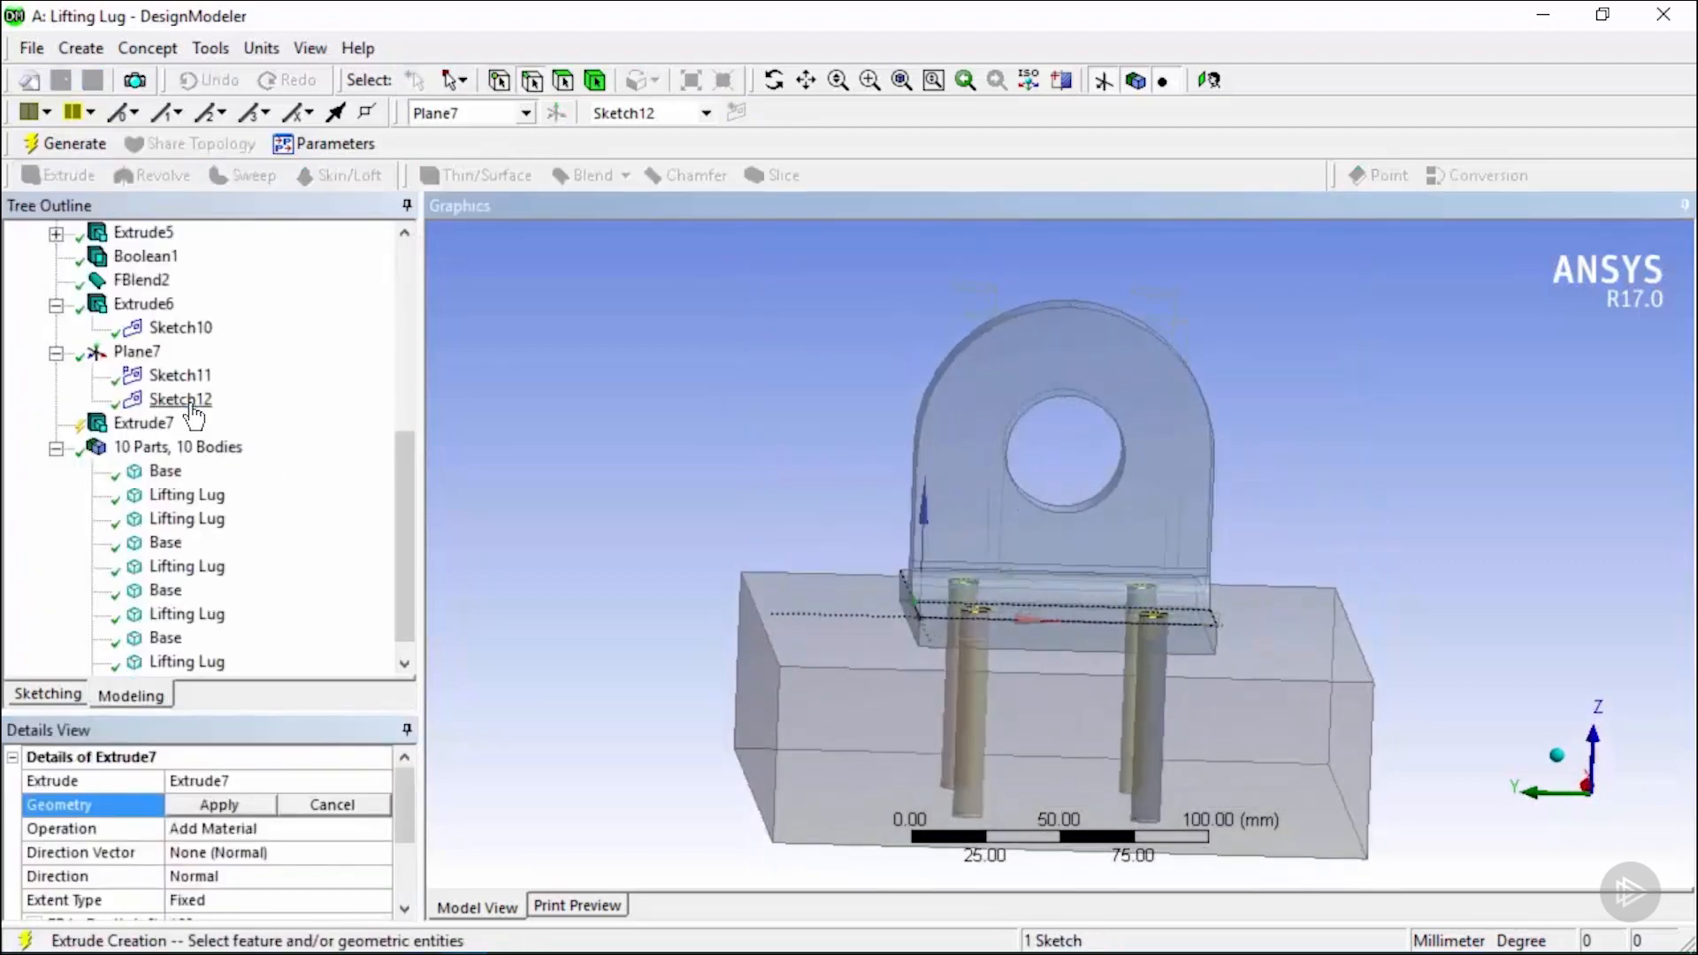
{"action": "left_click", "coordinate": [181, 400]}
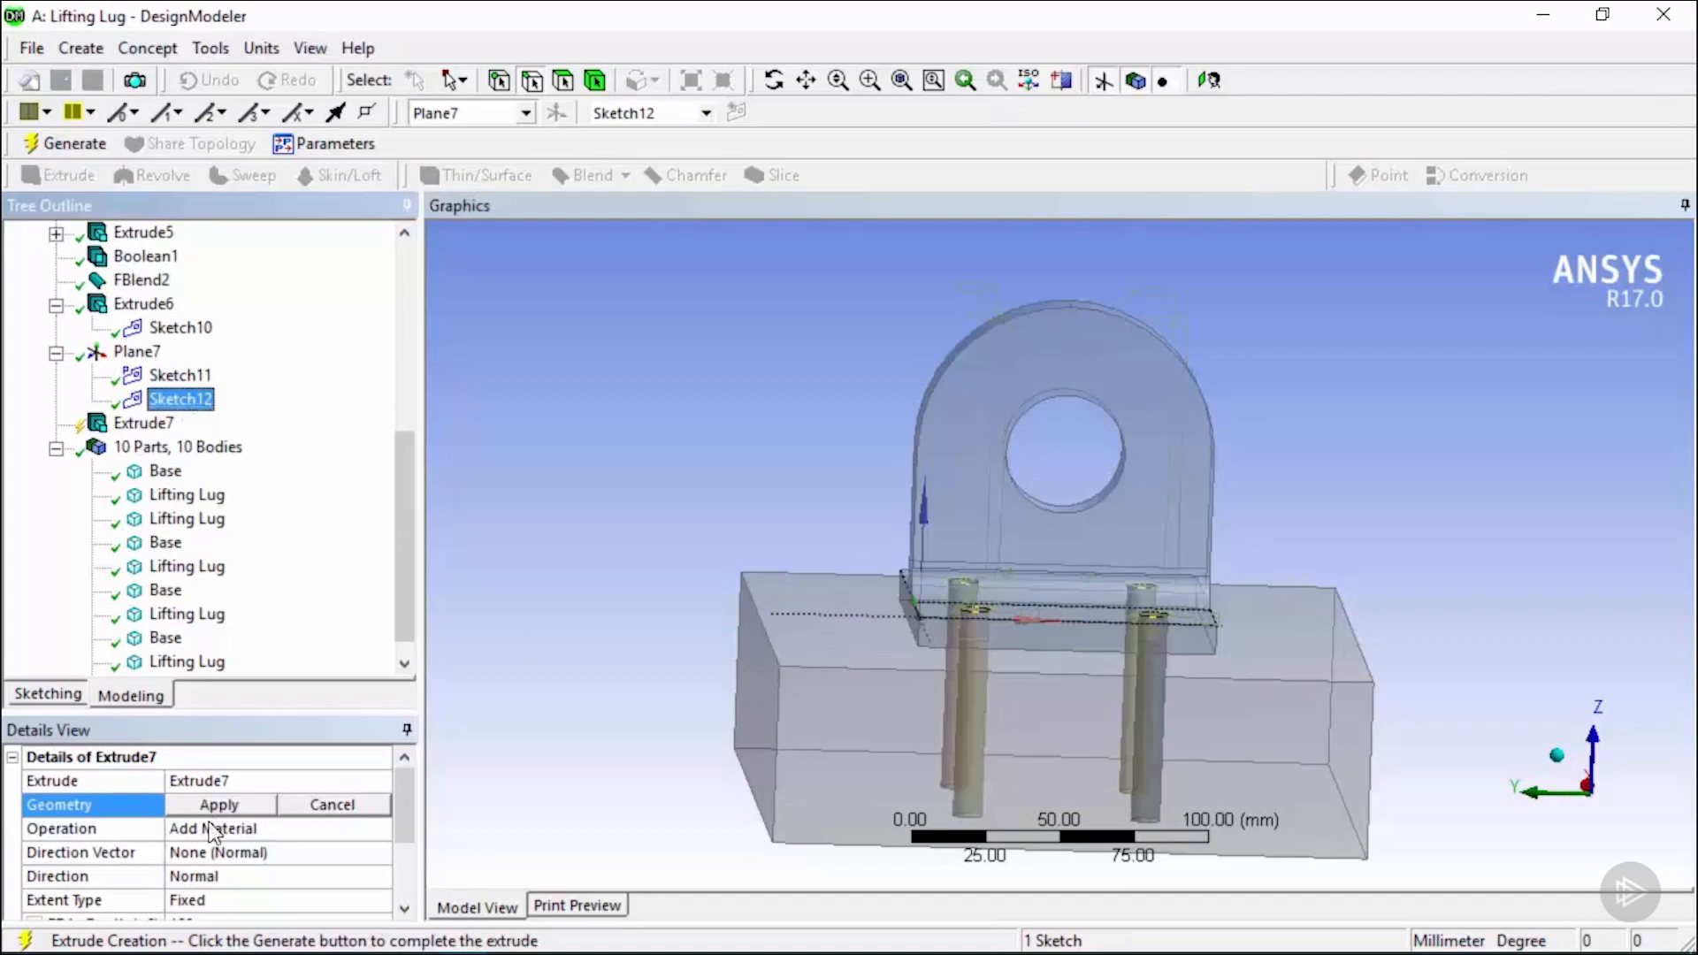
{"action": "left_click", "coordinate": [251, 806]}
{"action": "left_click_drag", "start_coordinate": [414, 803], "coordinate": [396, 819]}
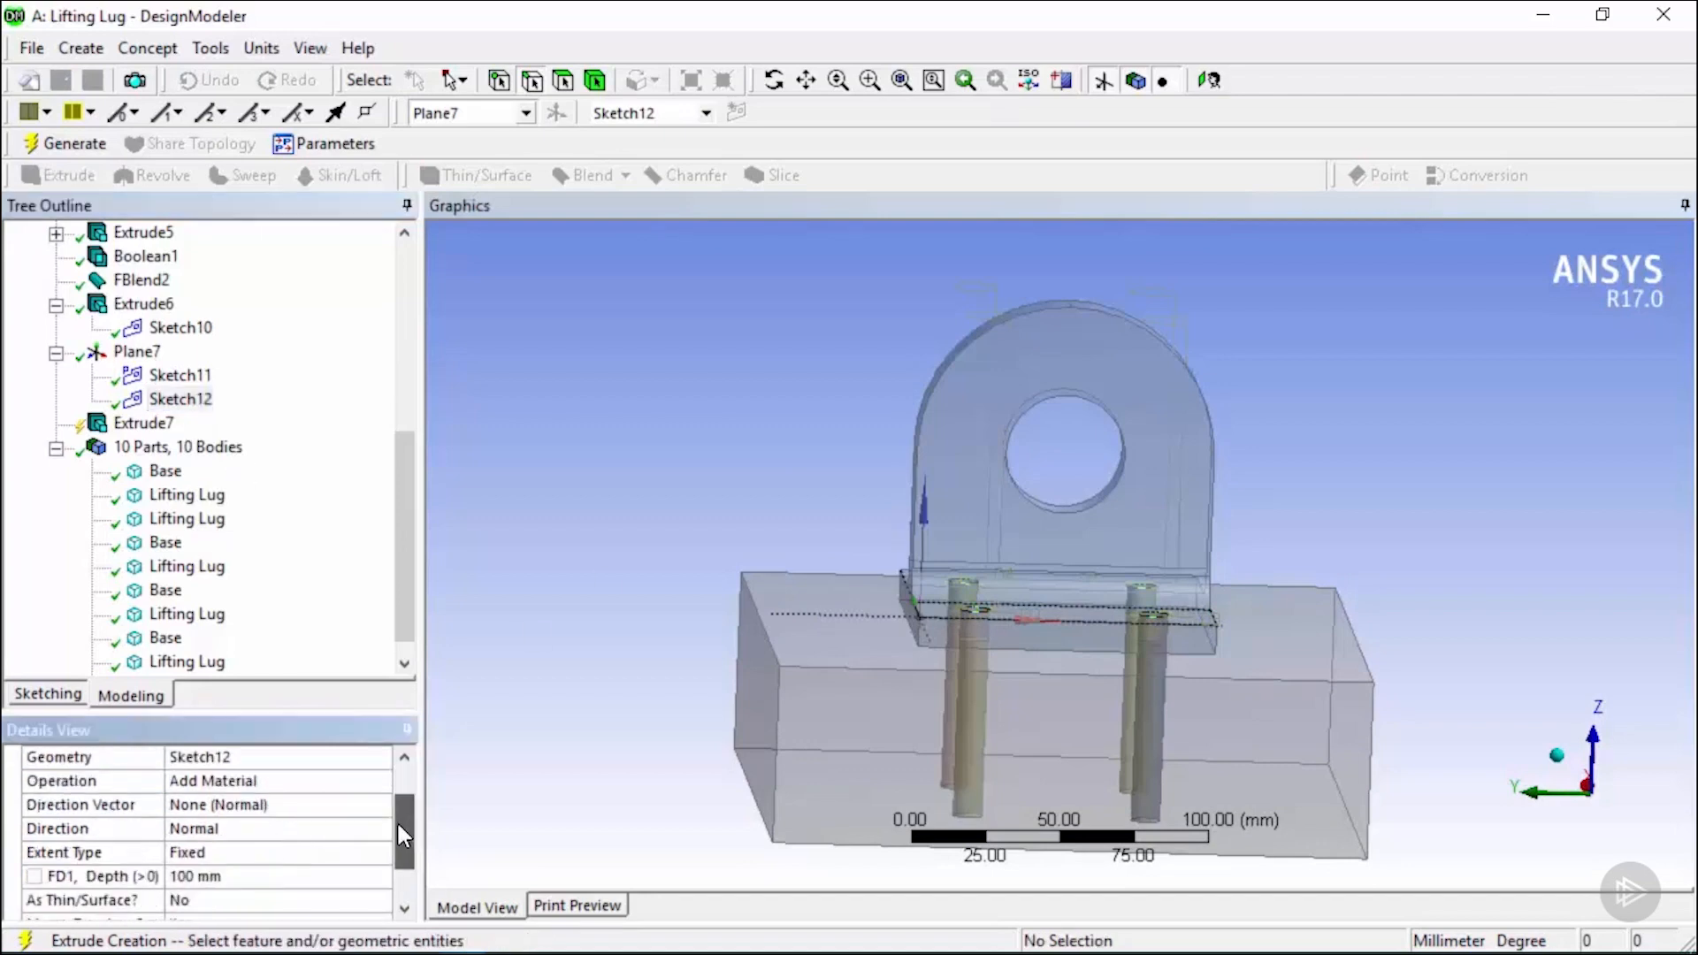
{"action": "left_click", "coordinate": [209, 877]}
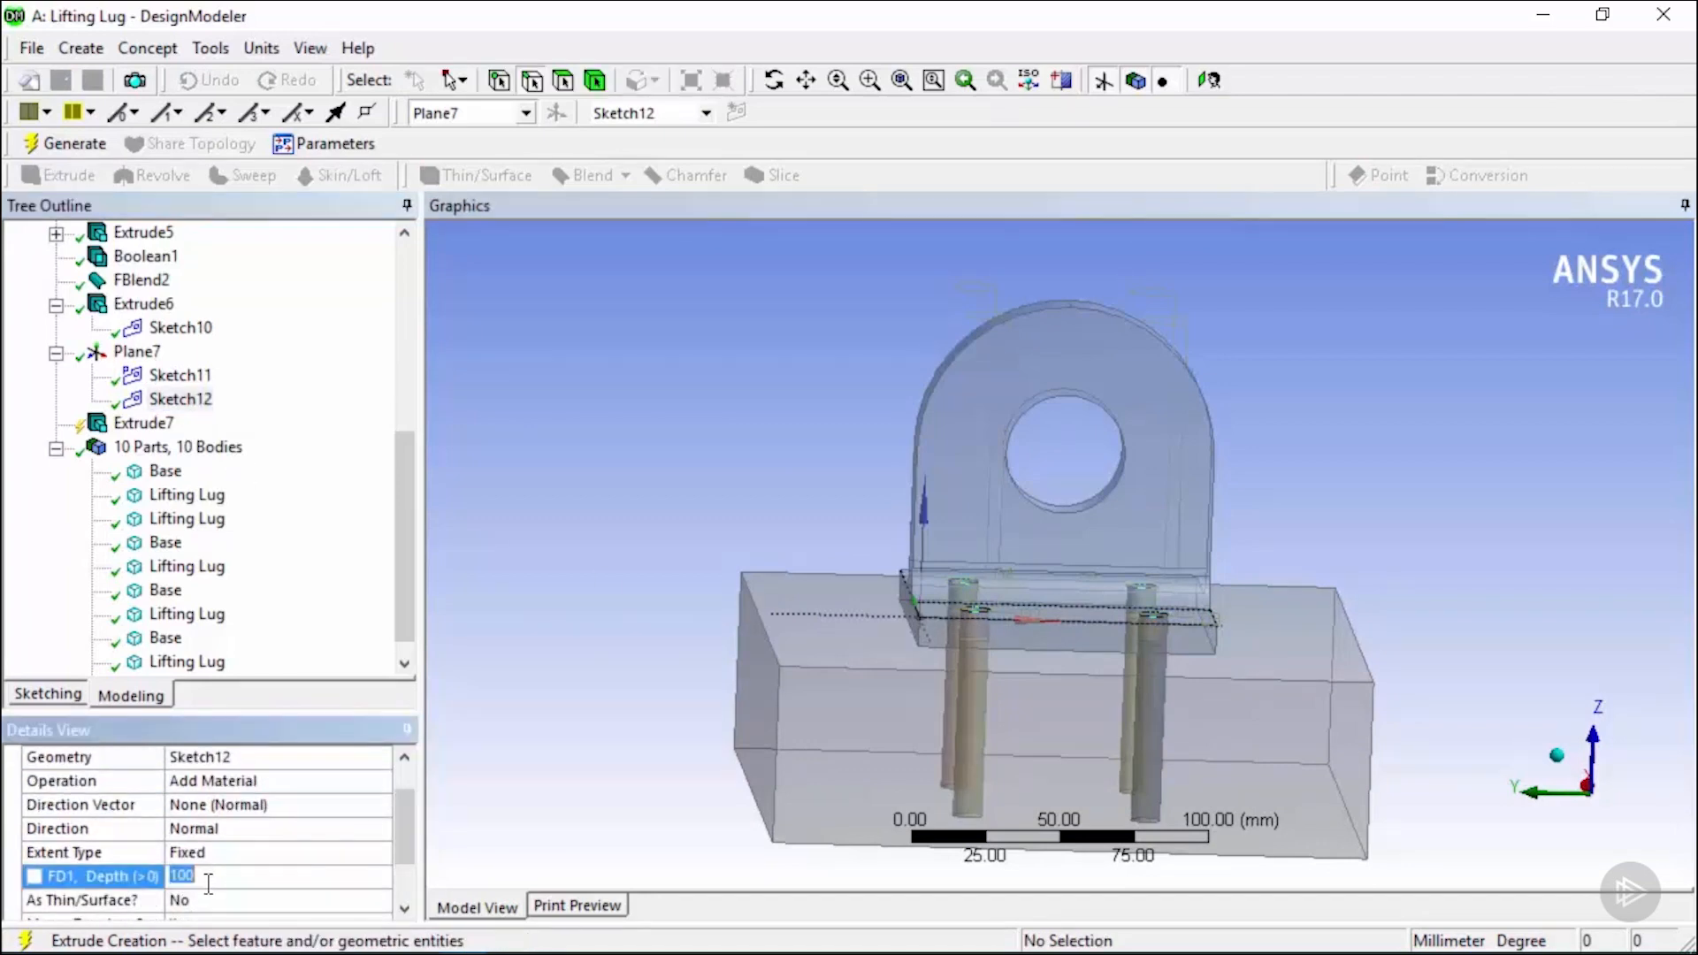
{"action": "type", "text": "5"}
{"action": "key", "text": "Return"}
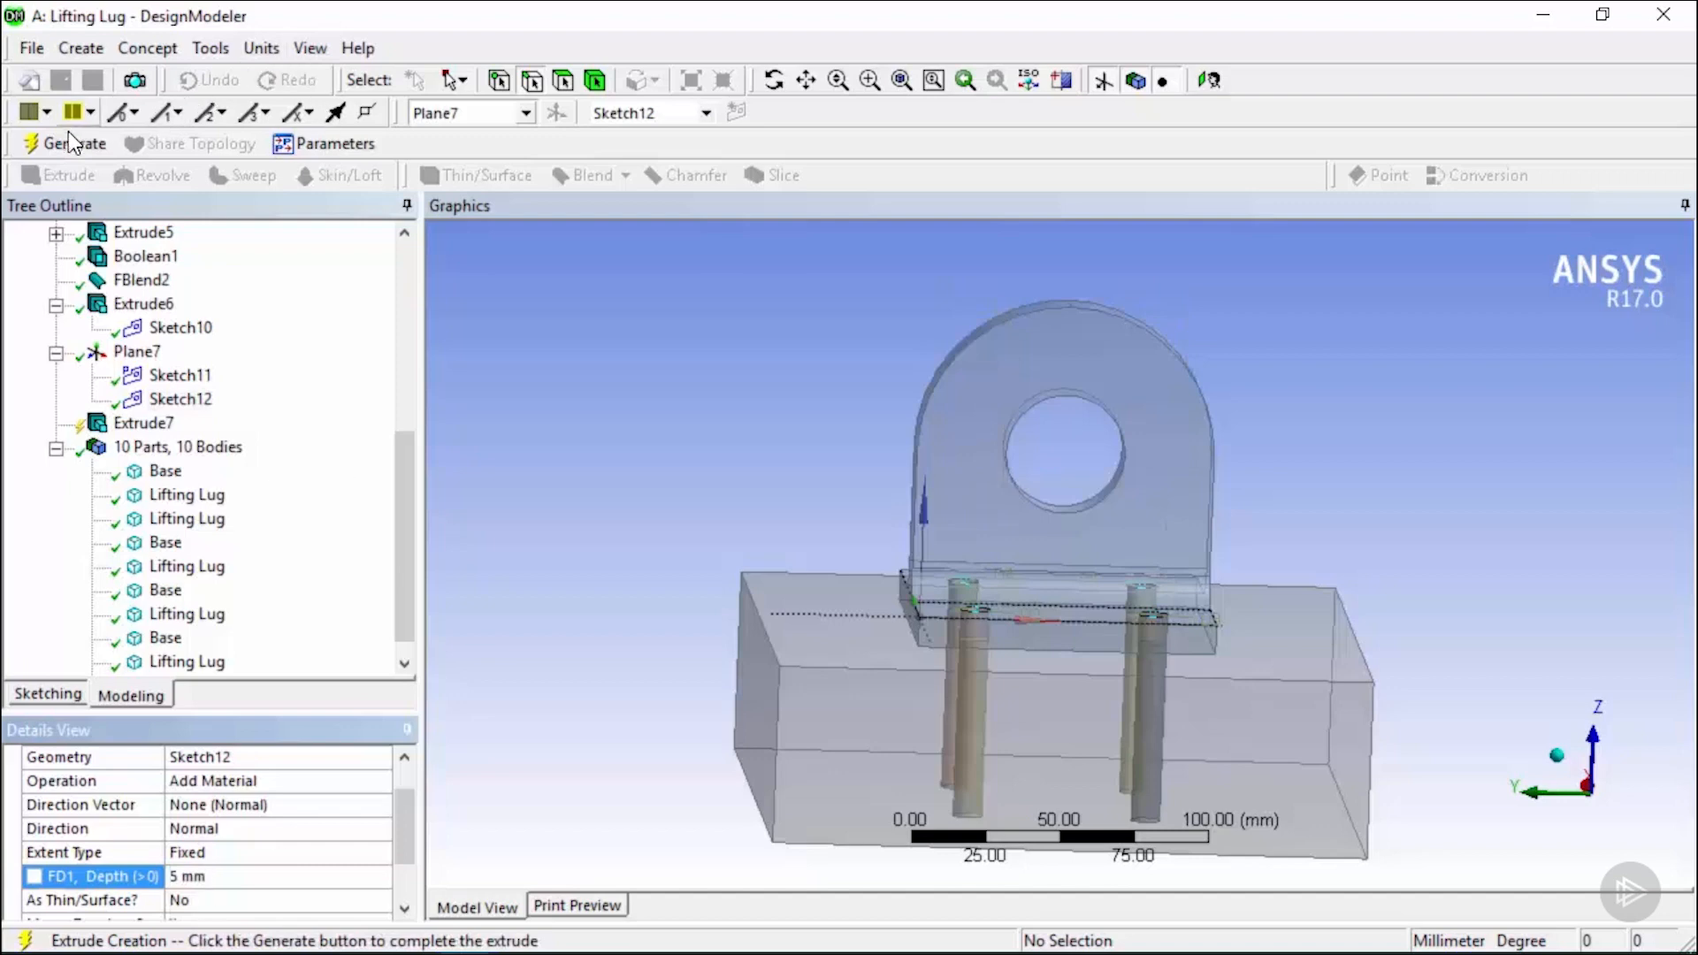
{"action": "left_click", "coordinate": [69, 142]}
Examine the listed bodies one by one to identify the base, the lug and the shank segments of each bolt.
{"action": "middle_click_drag", "start_coordinate": [1309, 539], "coordinate": [1303, 596]}
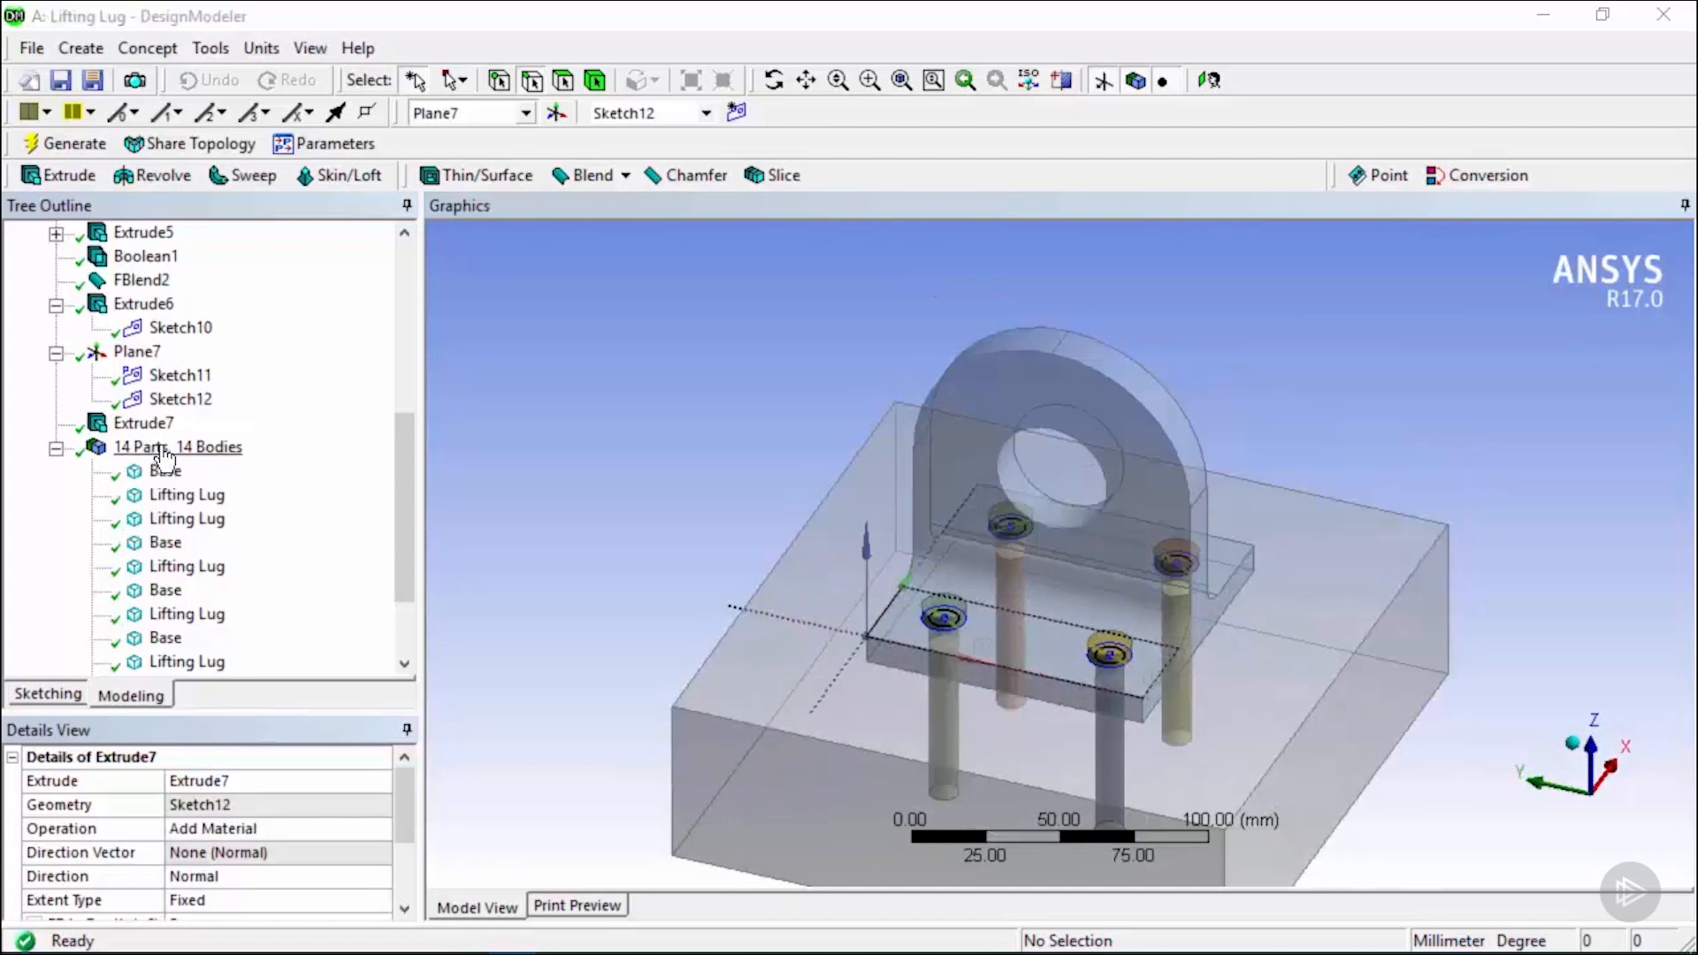
{"action": "left_click_drag", "start_coordinate": [400, 492], "coordinate": [416, 570]}
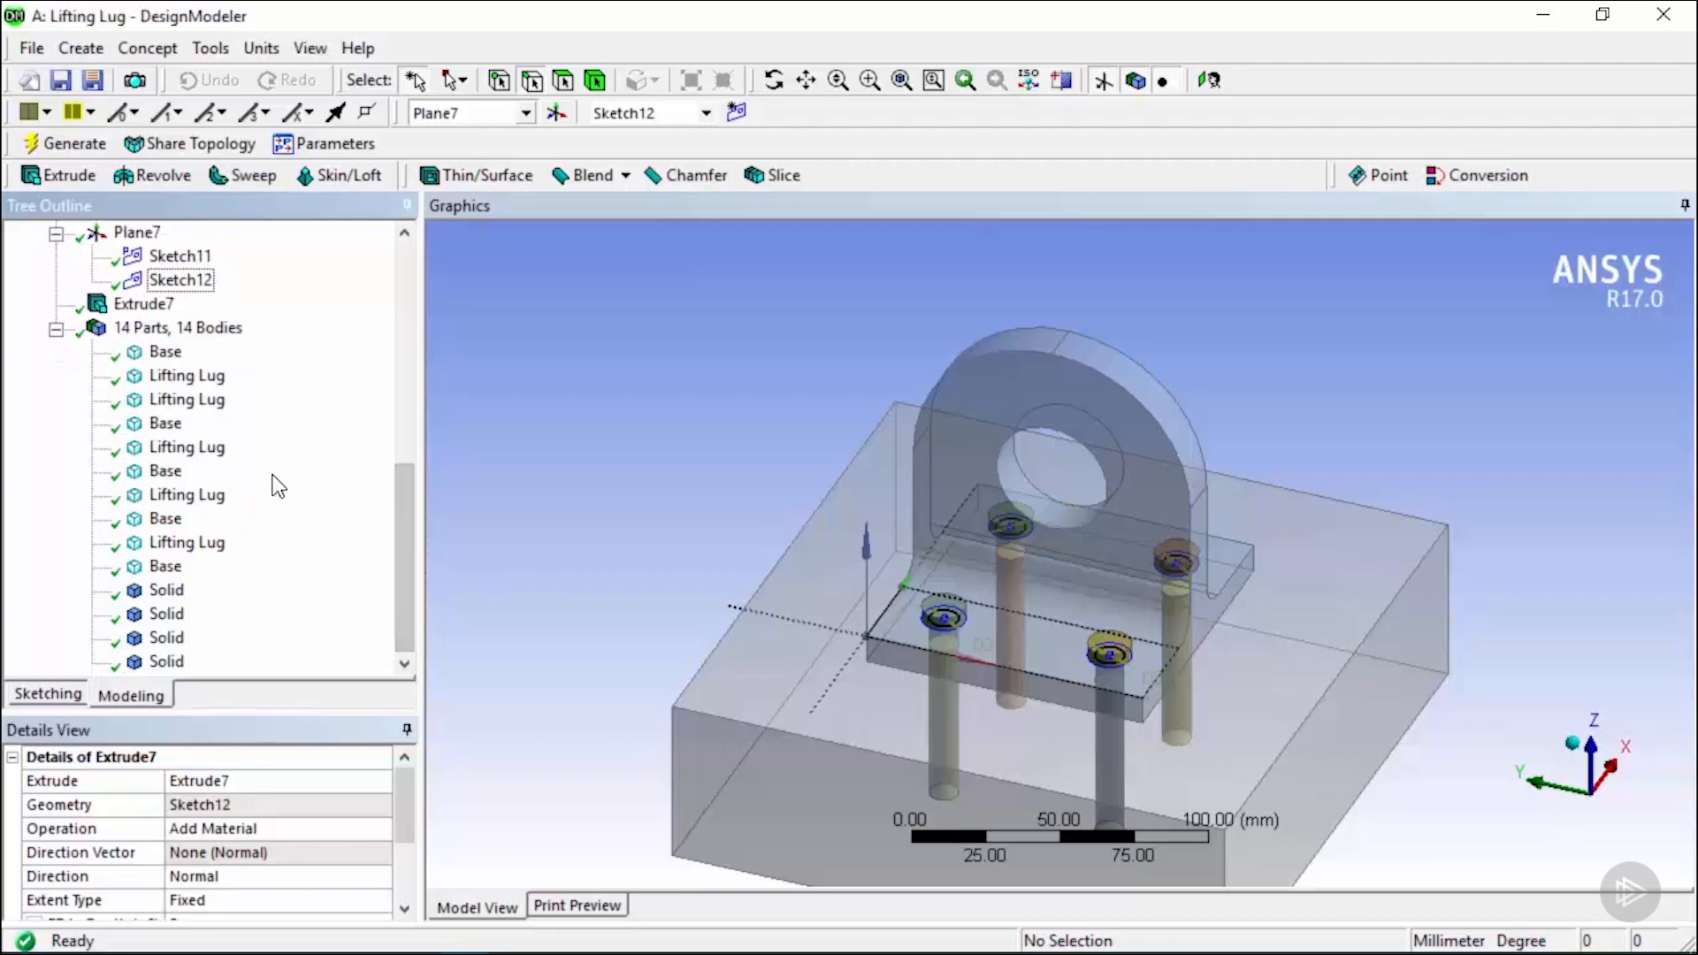
{"action": "left_click", "coordinate": [166, 353]}
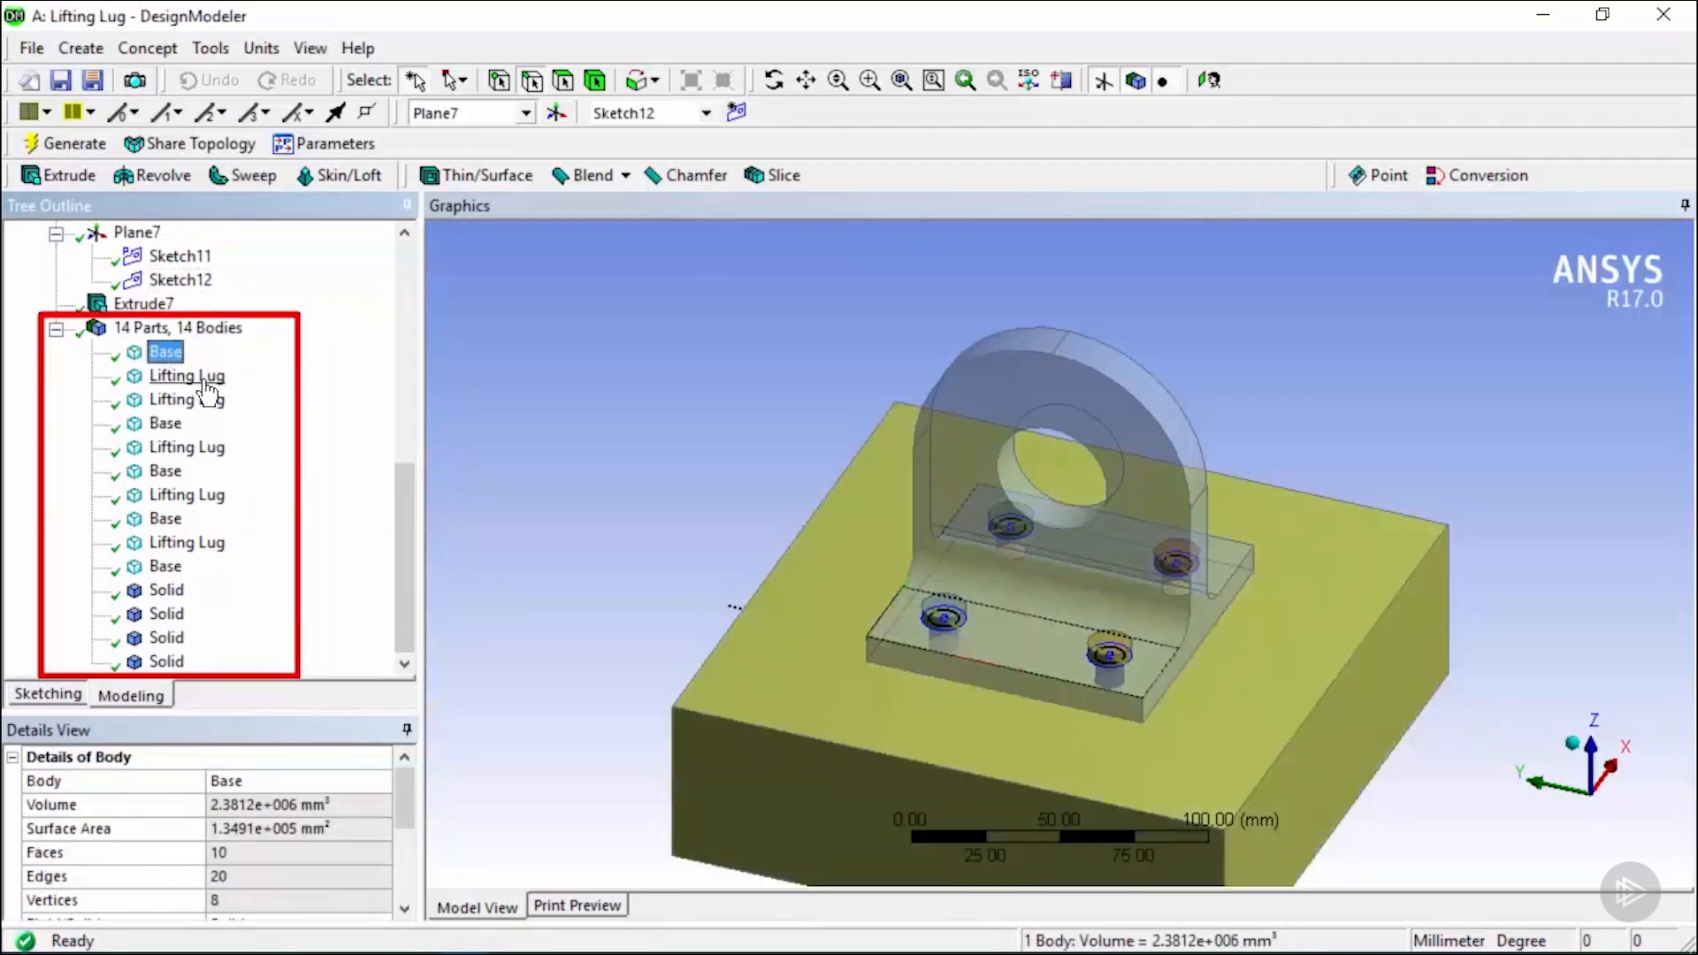
{"action": "left_click", "coordinate": [187, 377]}
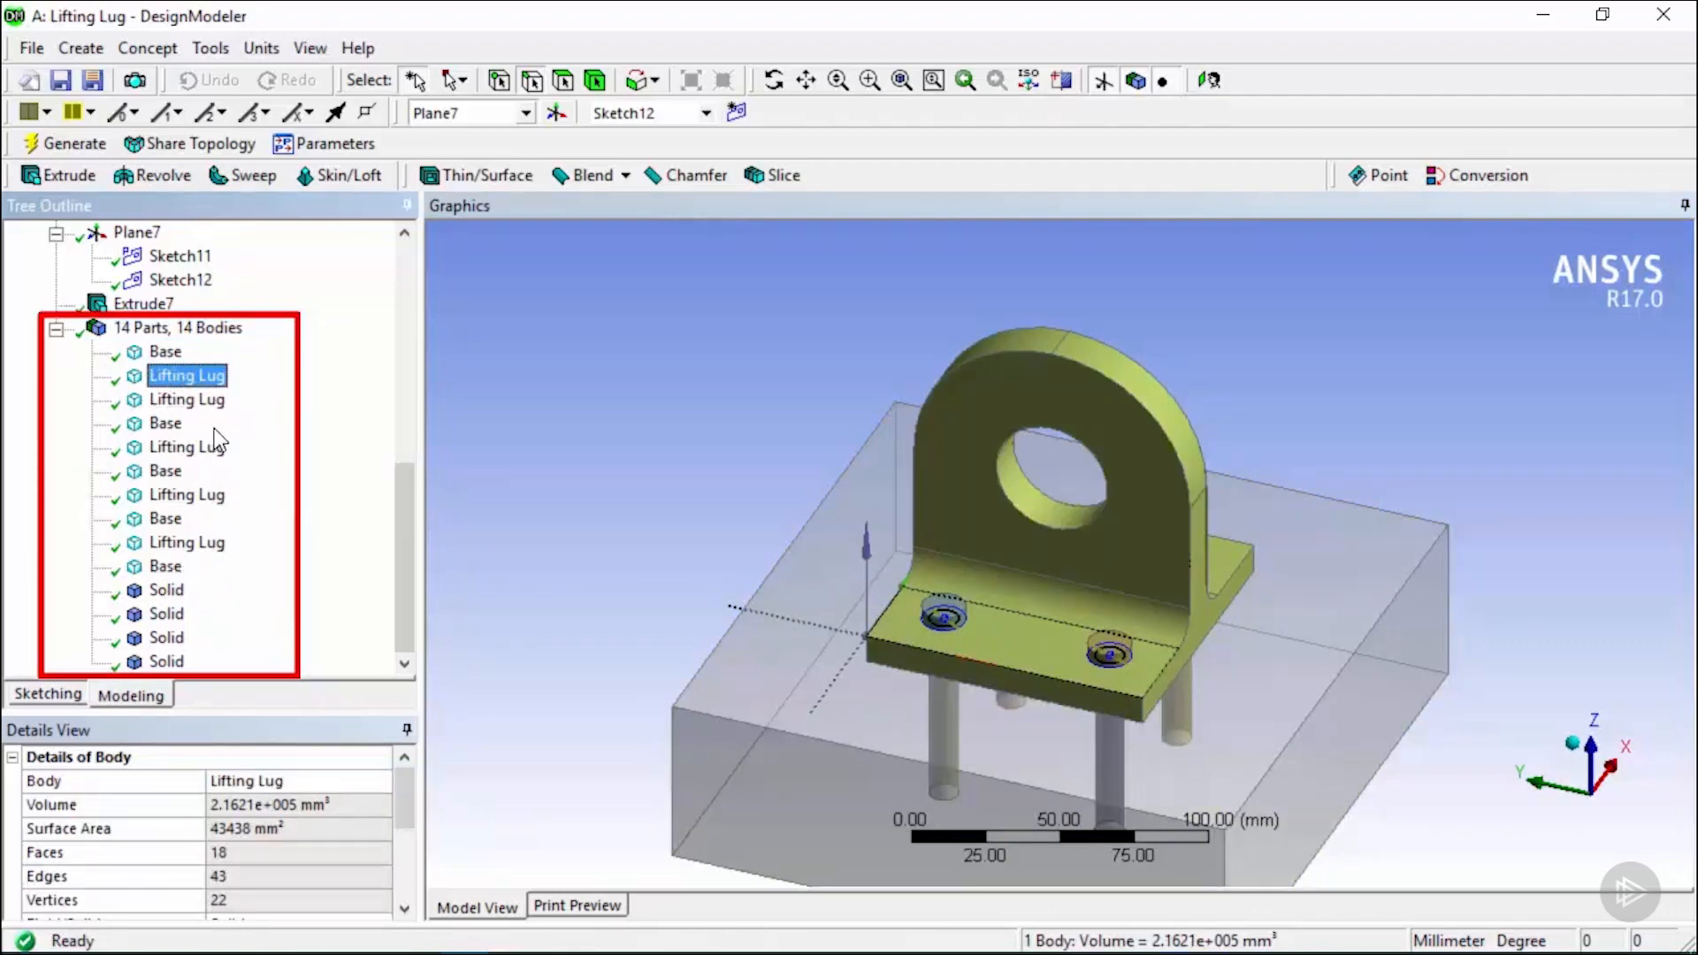
{"action": "left_click", "coordinate": [194, 400]}
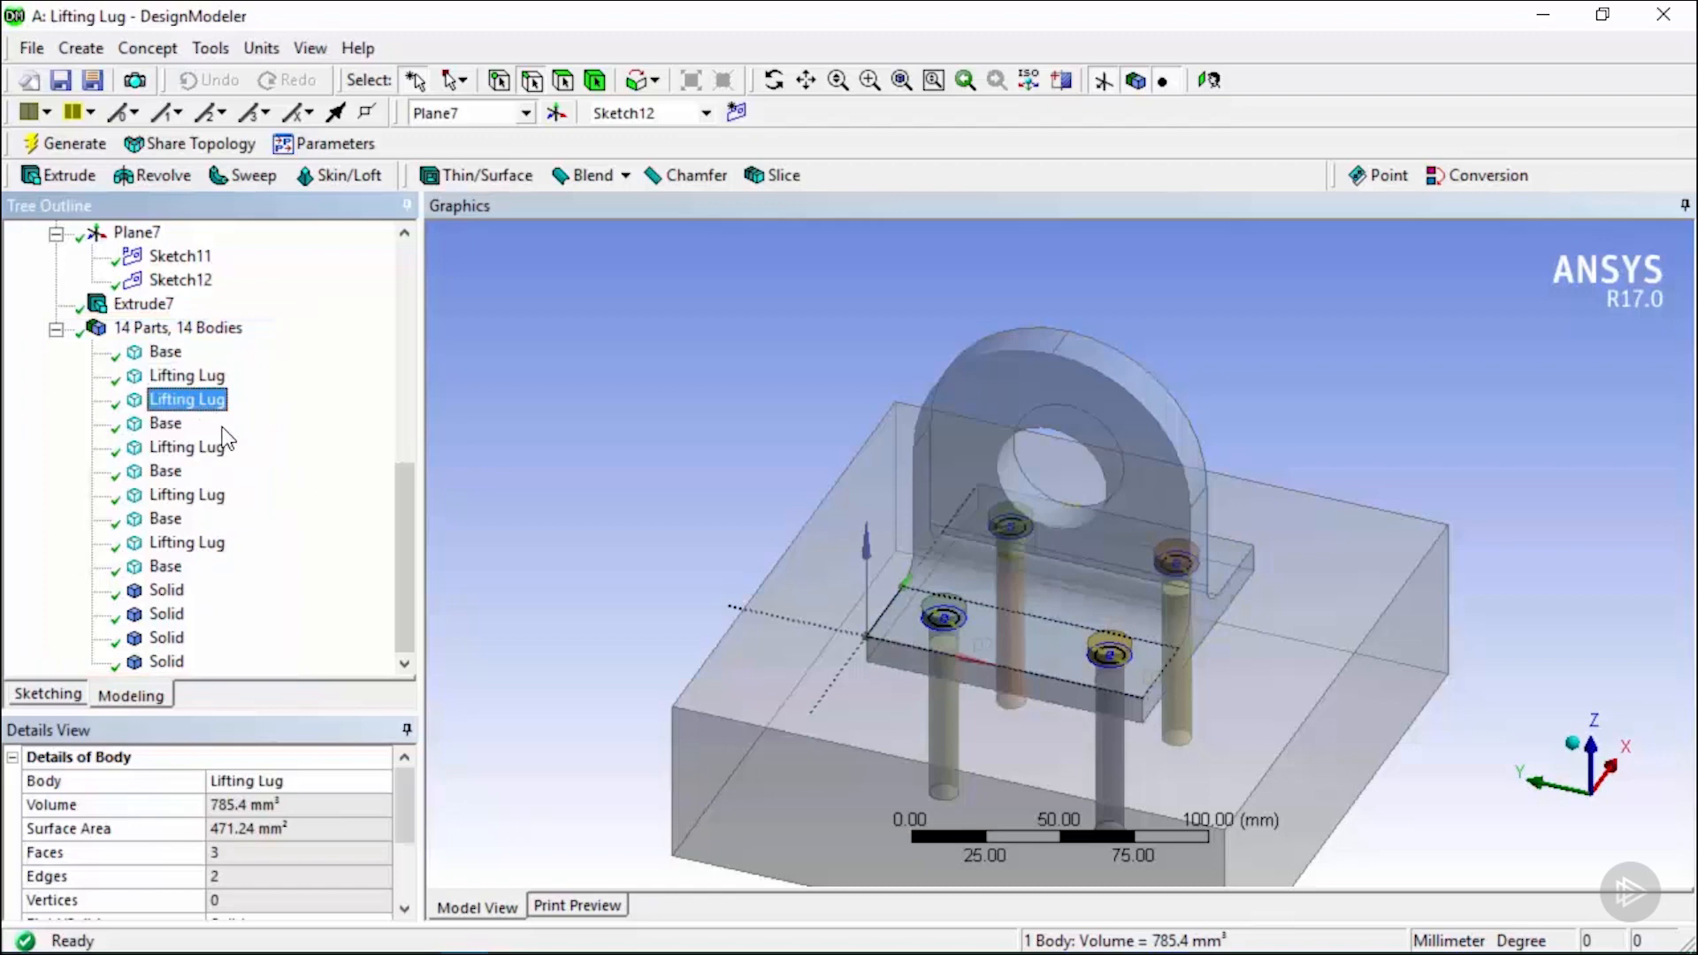
{"action": "left_click", "coordinate": [194, 449]}
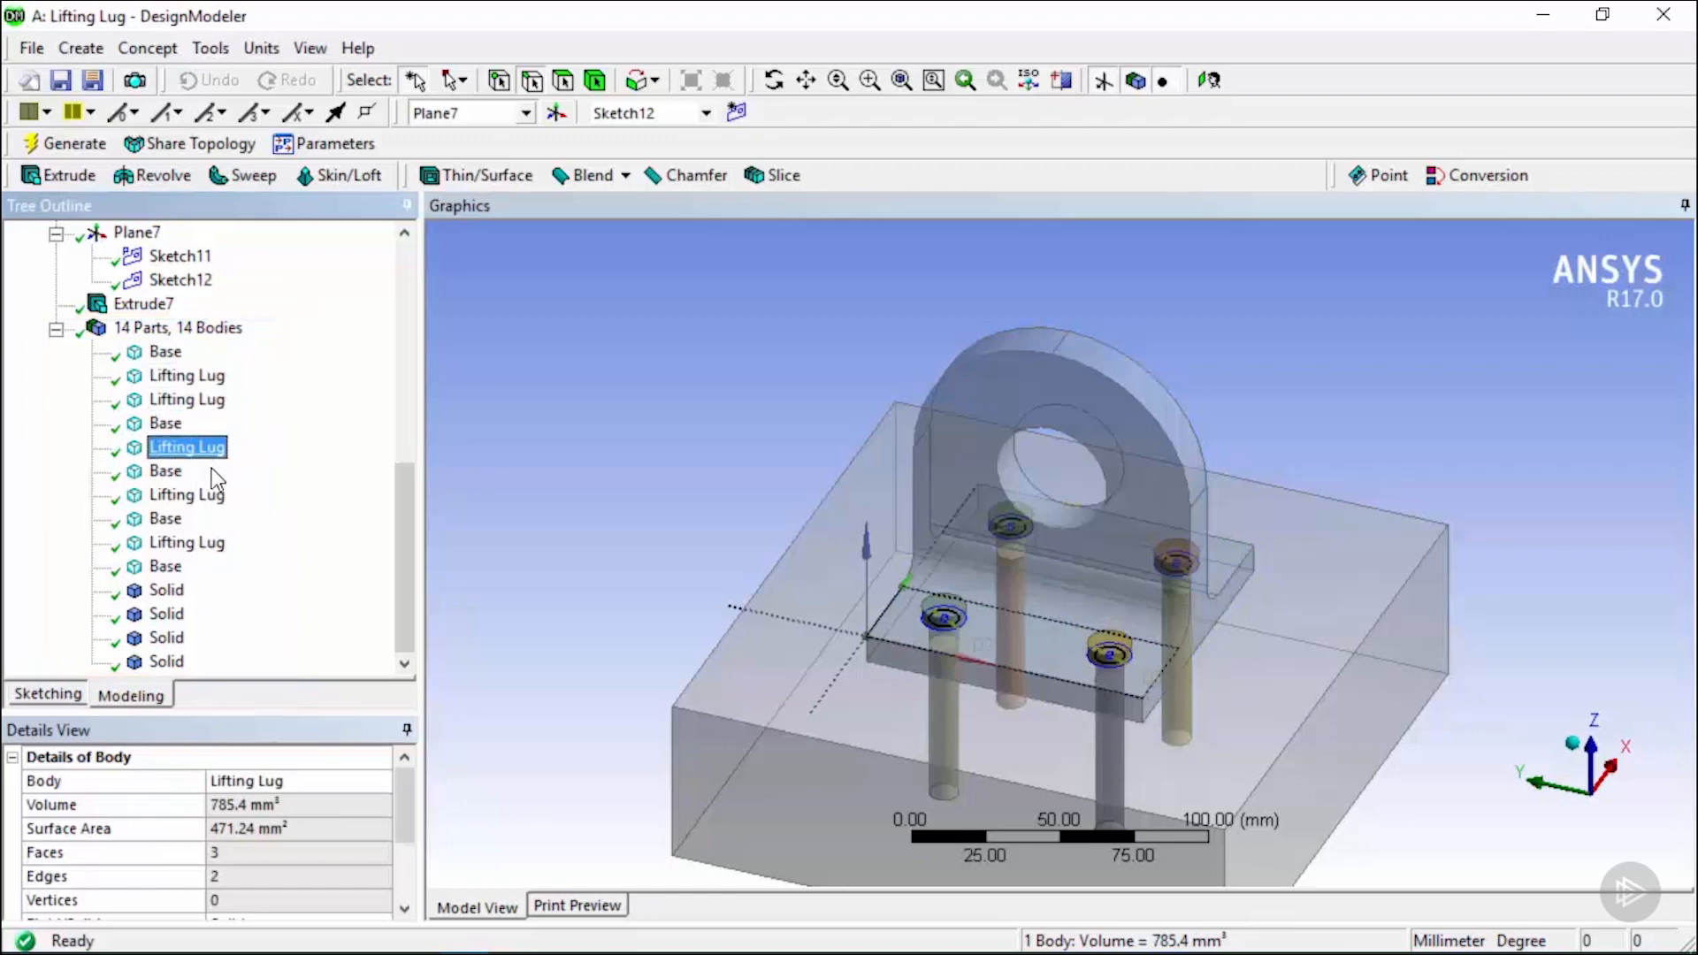
{"action": "left_click", "coordinate": [187, 496]}
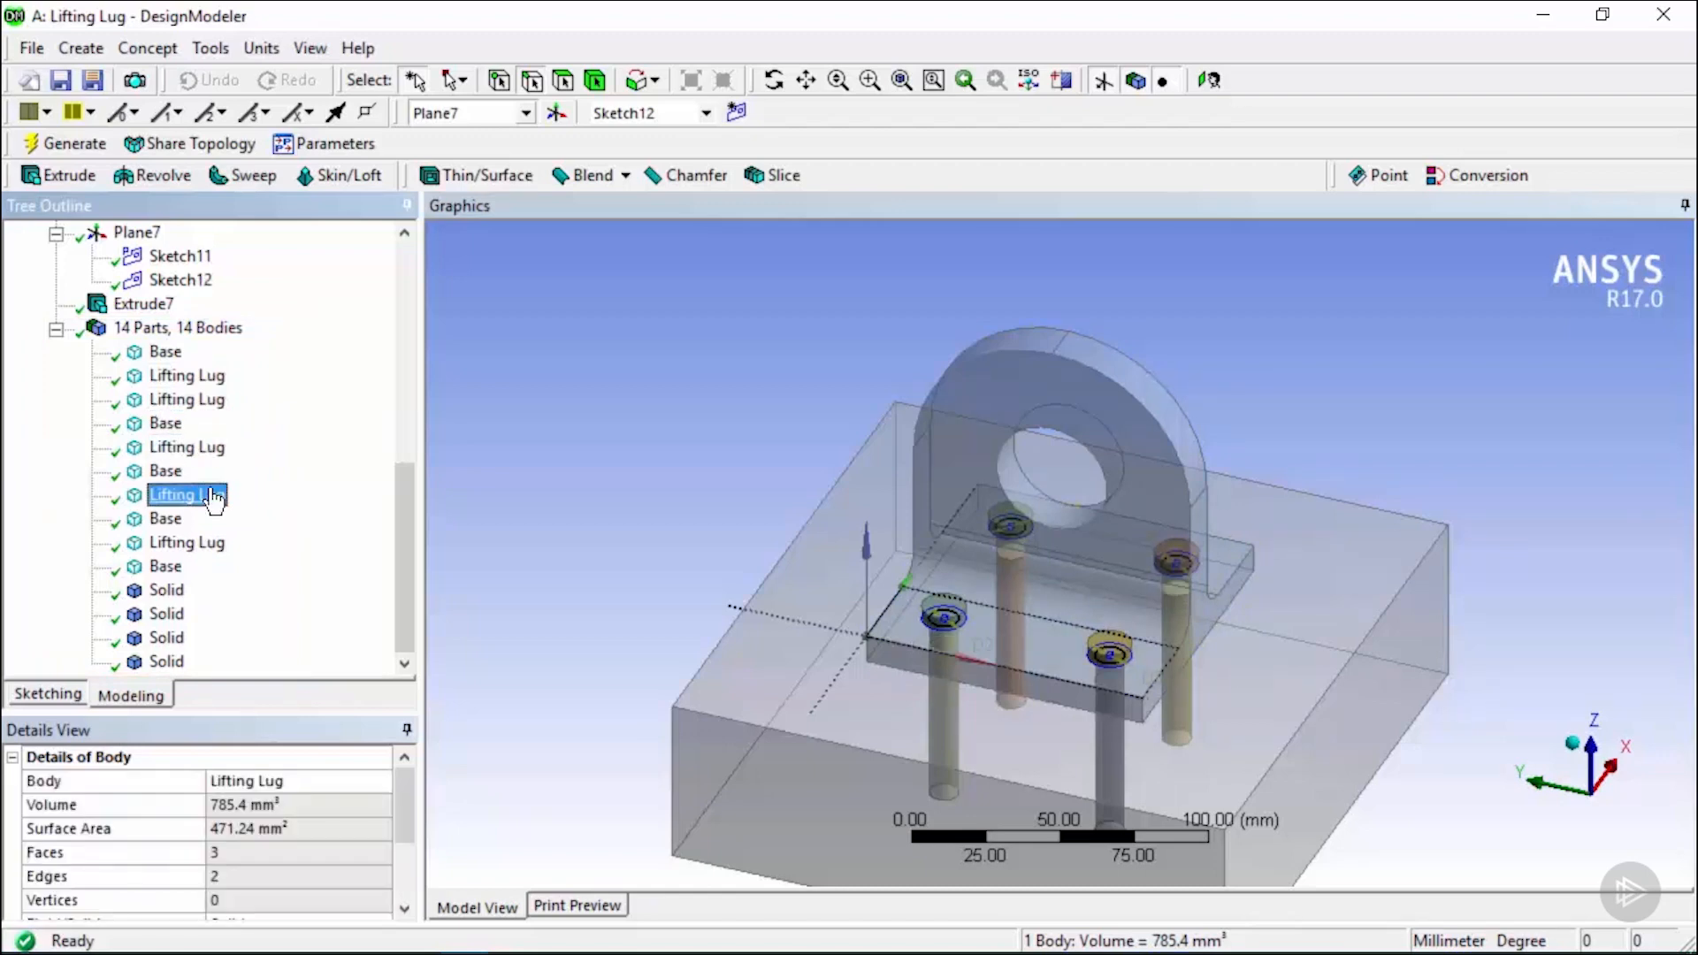
{"action": "left_click", "coordinate": [200, 545]}
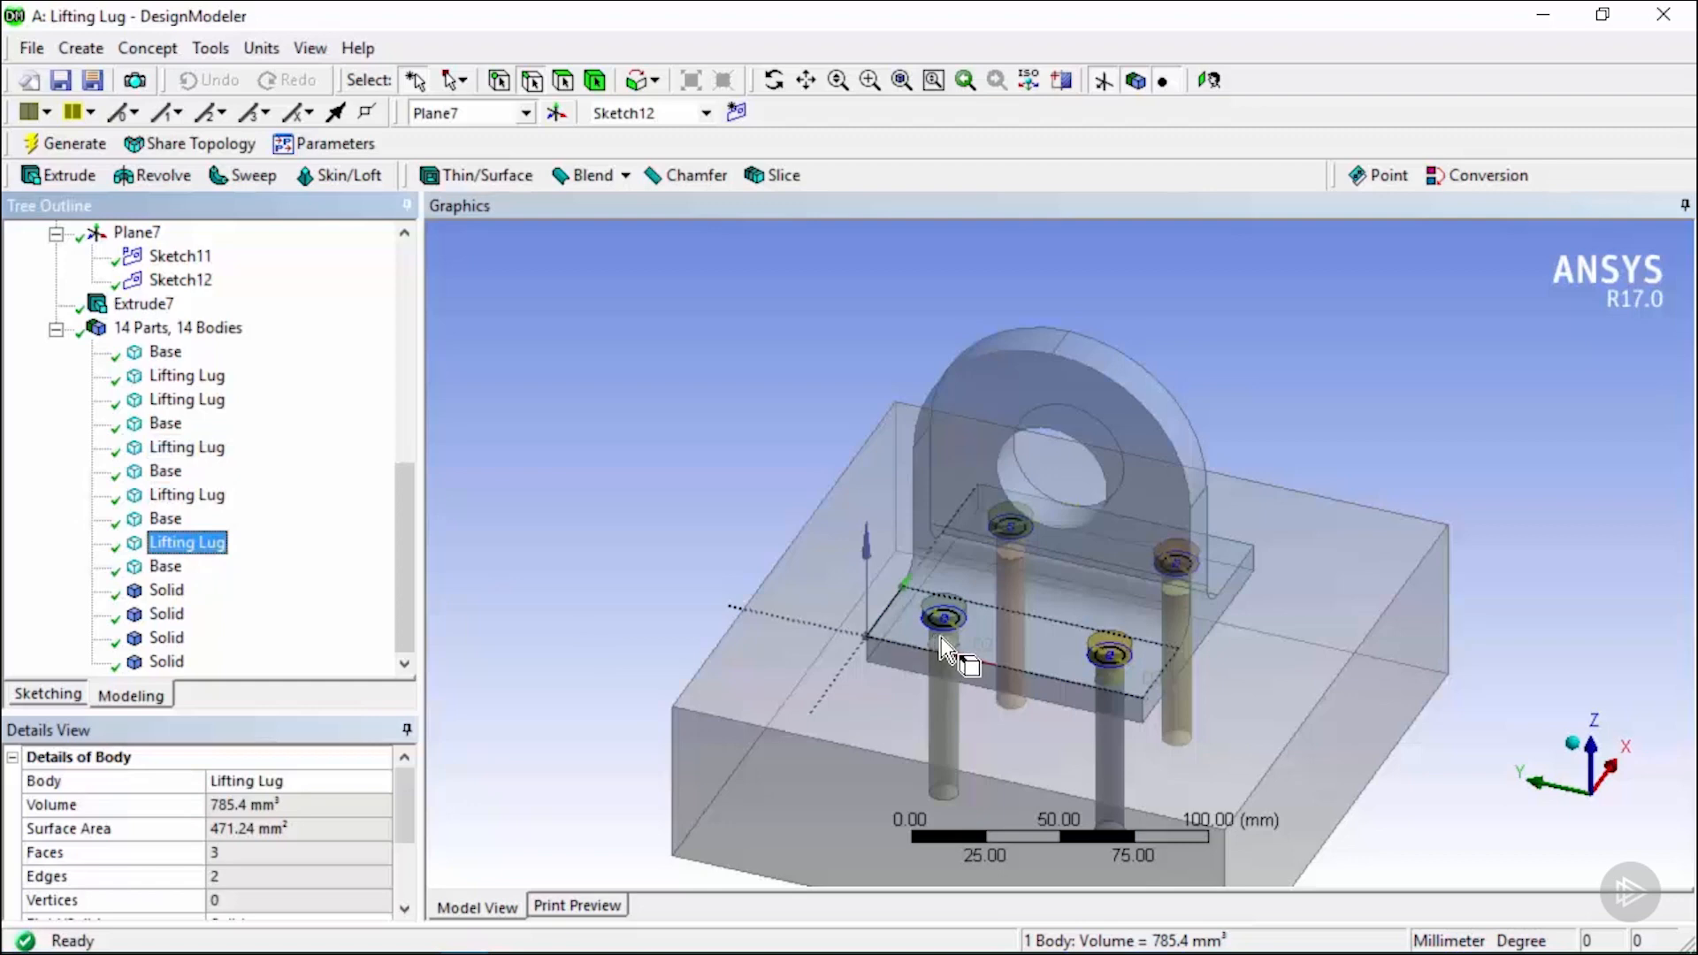
{"action": "left_click", "coordinate": [166, 424]}
{"action": "left_click", "coordinate": [179, 473]}
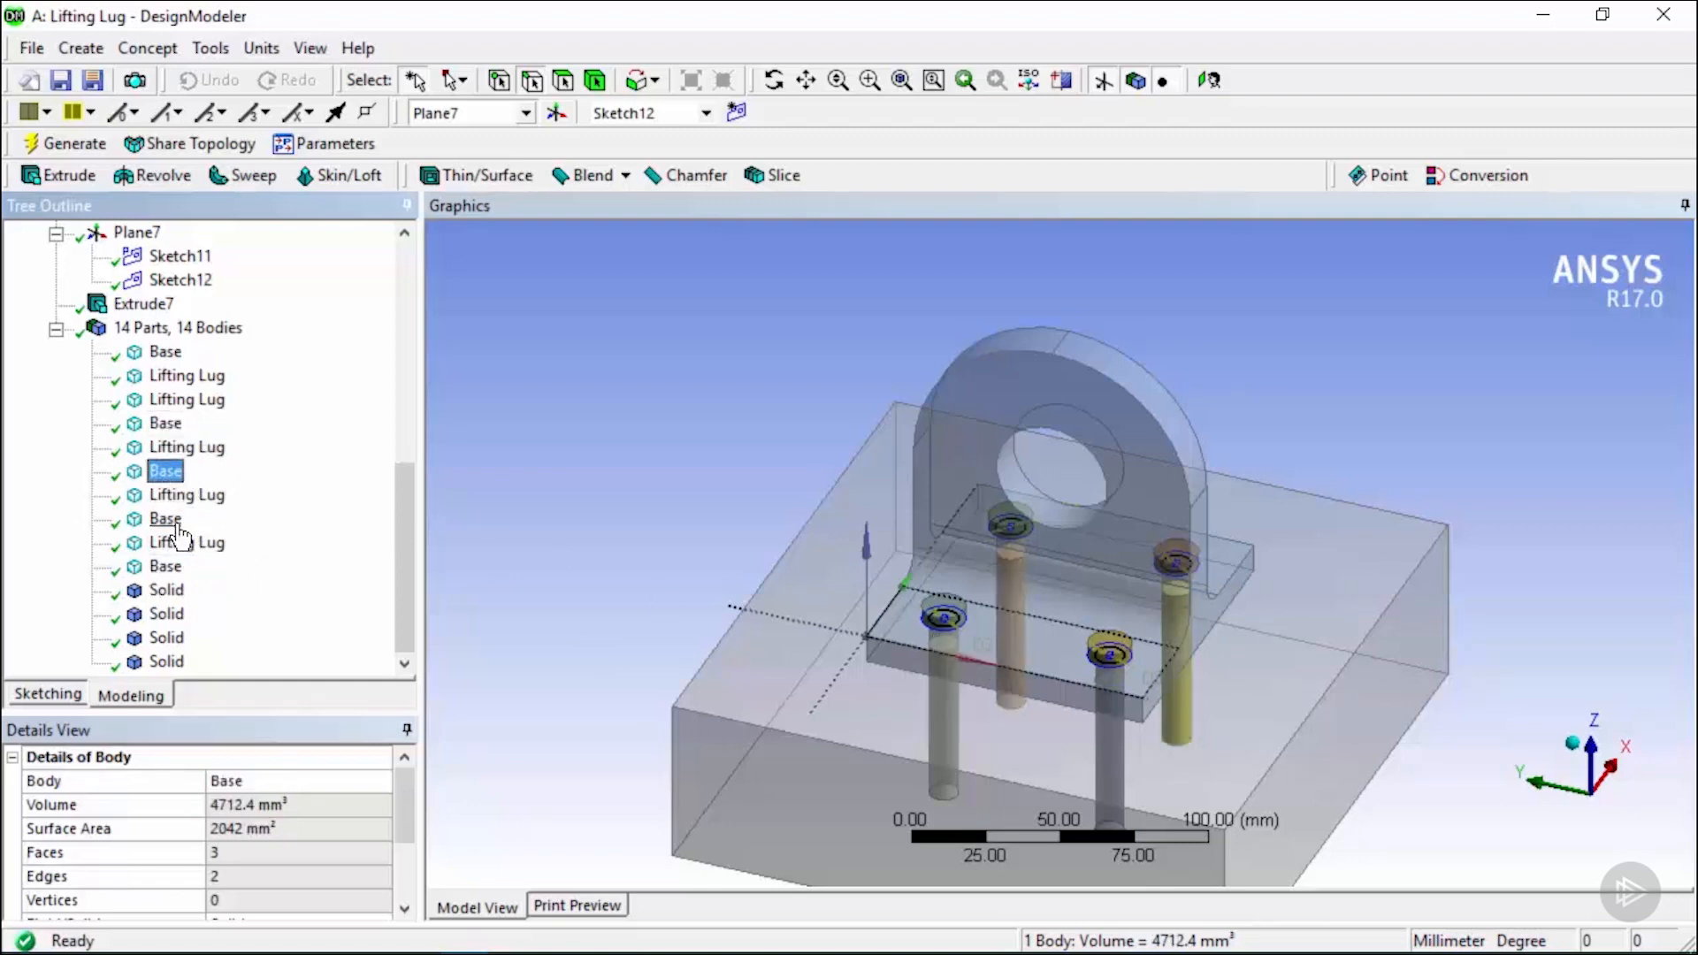
{"action": "left_click", "coordinate": [168, 520]}
{"action": "left_click", "coordinate": [168, 569]}
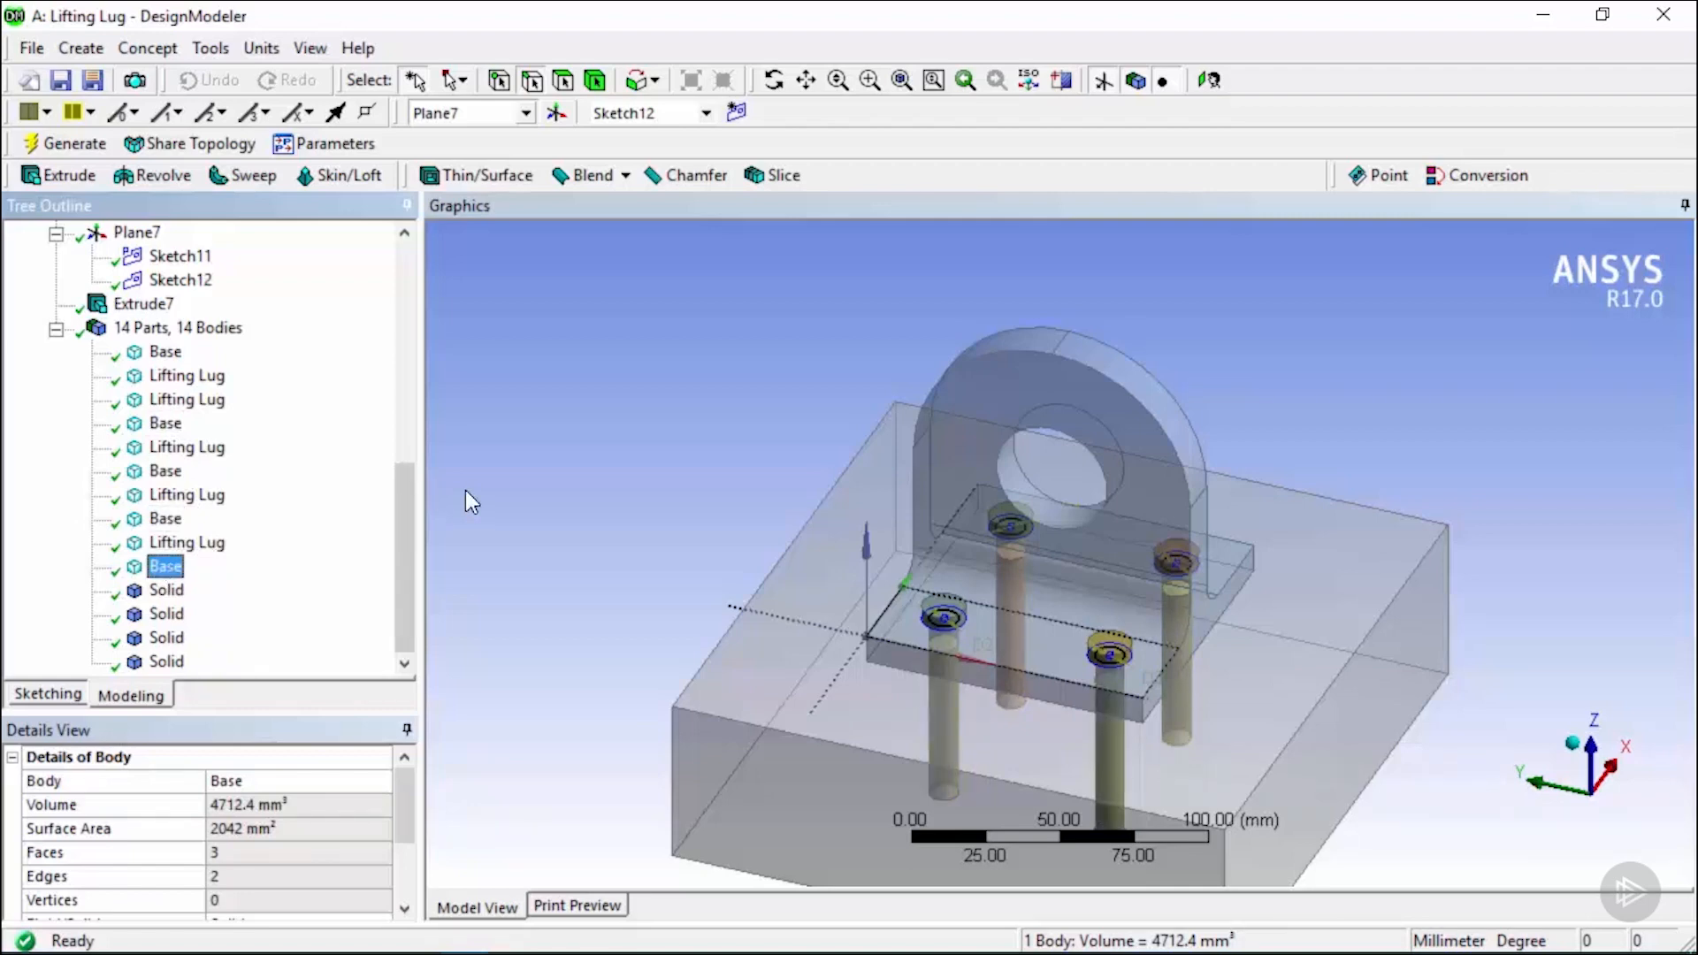
Rename the upper and lower shank bodies of the rear-left bolt as Bolt1.
{"action": "left_click", "coordinate": [198, 403]}
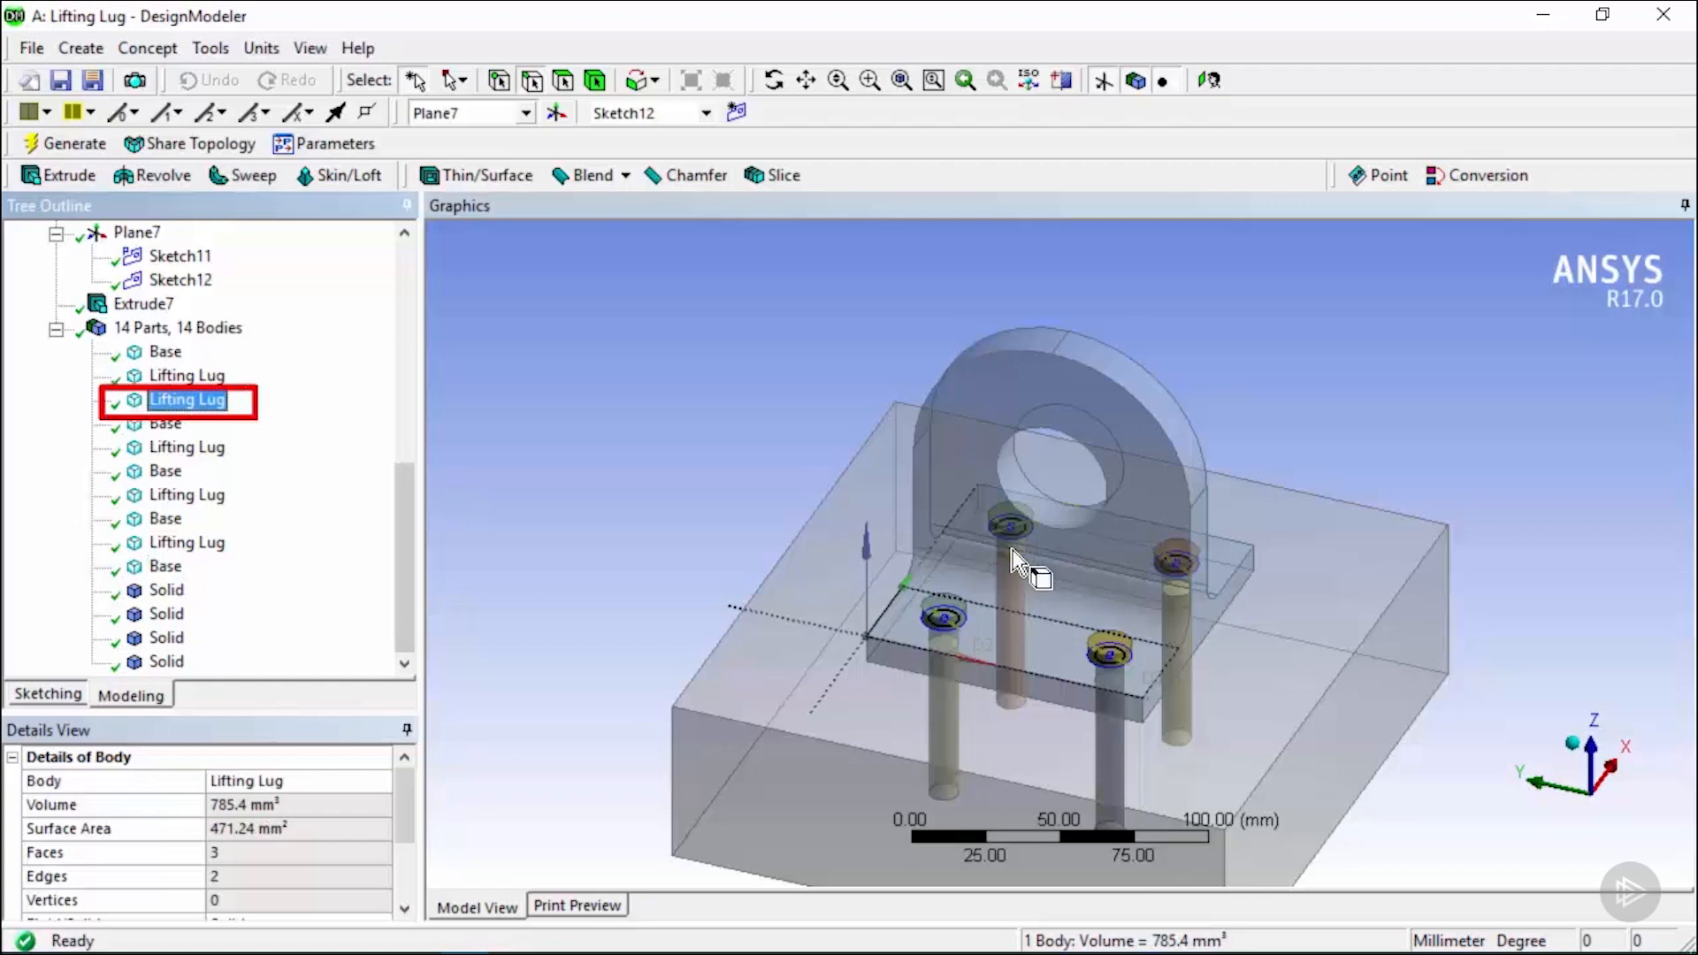
{"action": "type", "text": "B"}
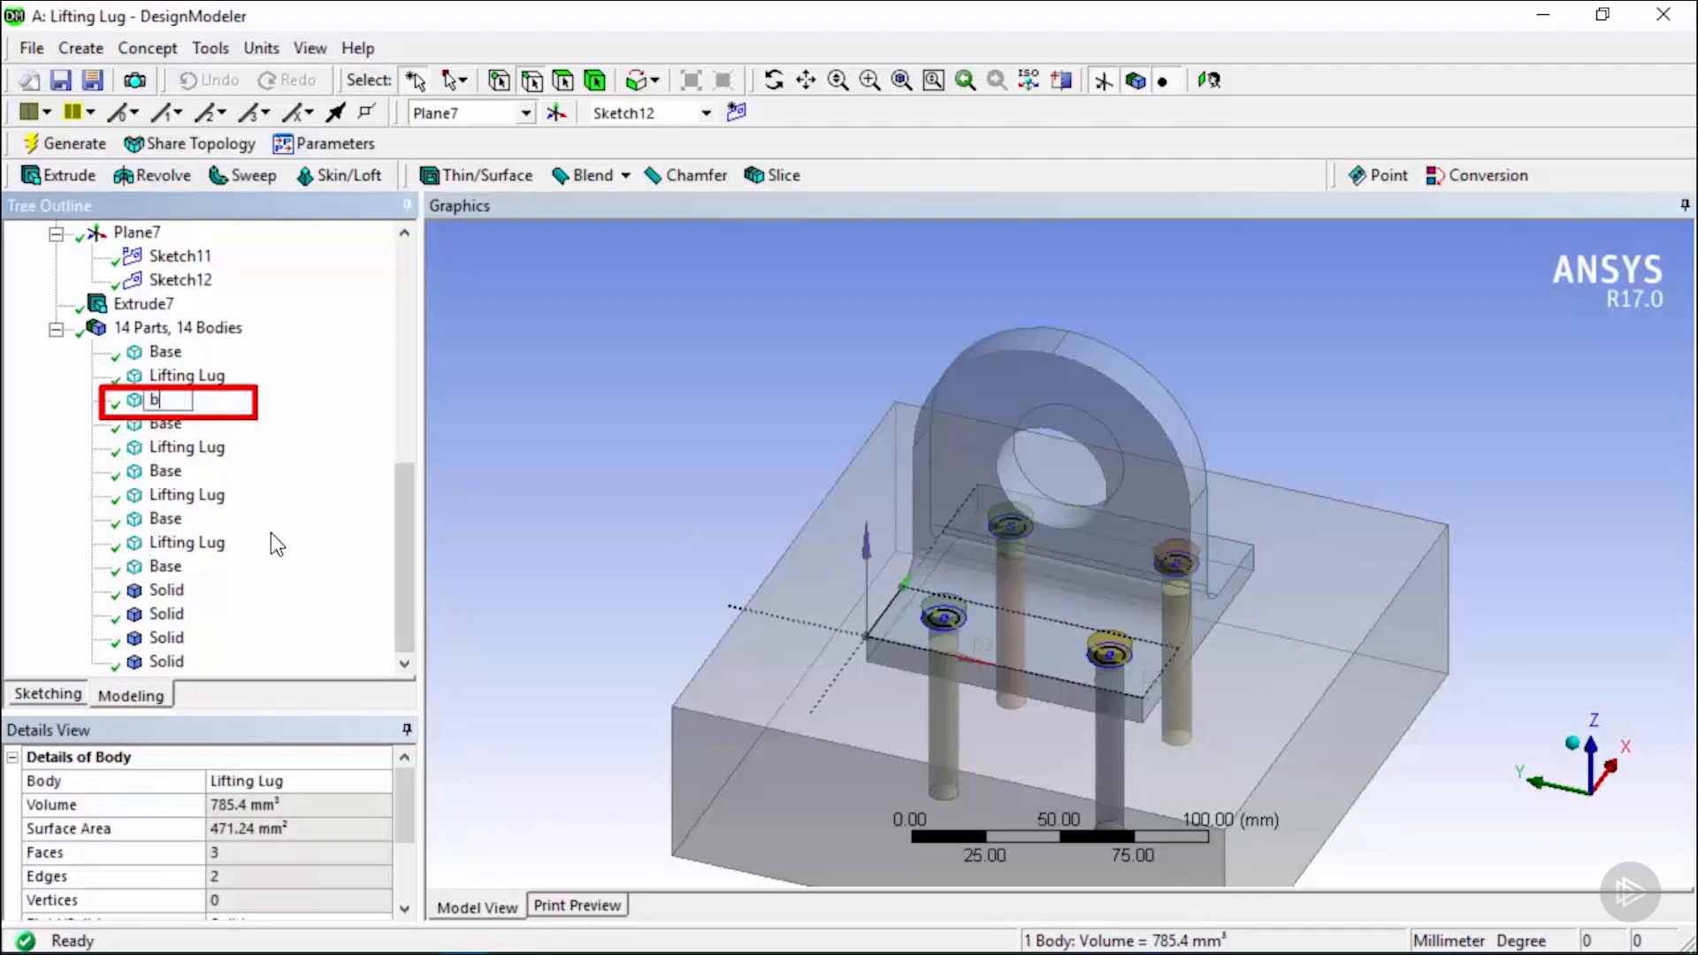
{"action": "type", "text": "olt1"}
{"action": "left_click", "coordinate": [165, 423]}
{"action": "right_click", "coordinate": [163, 426]}
{"action": "left_click", "coordinate": [260, 544]}
{"action": "type", "text": "Bolt1"}
{"action": "key", "text": "Return"}
Rename the rear-left bolt's head, the first Solid body in the list, as Bolt1.
{"action": "left_click", "coordinate": [171, 593]}
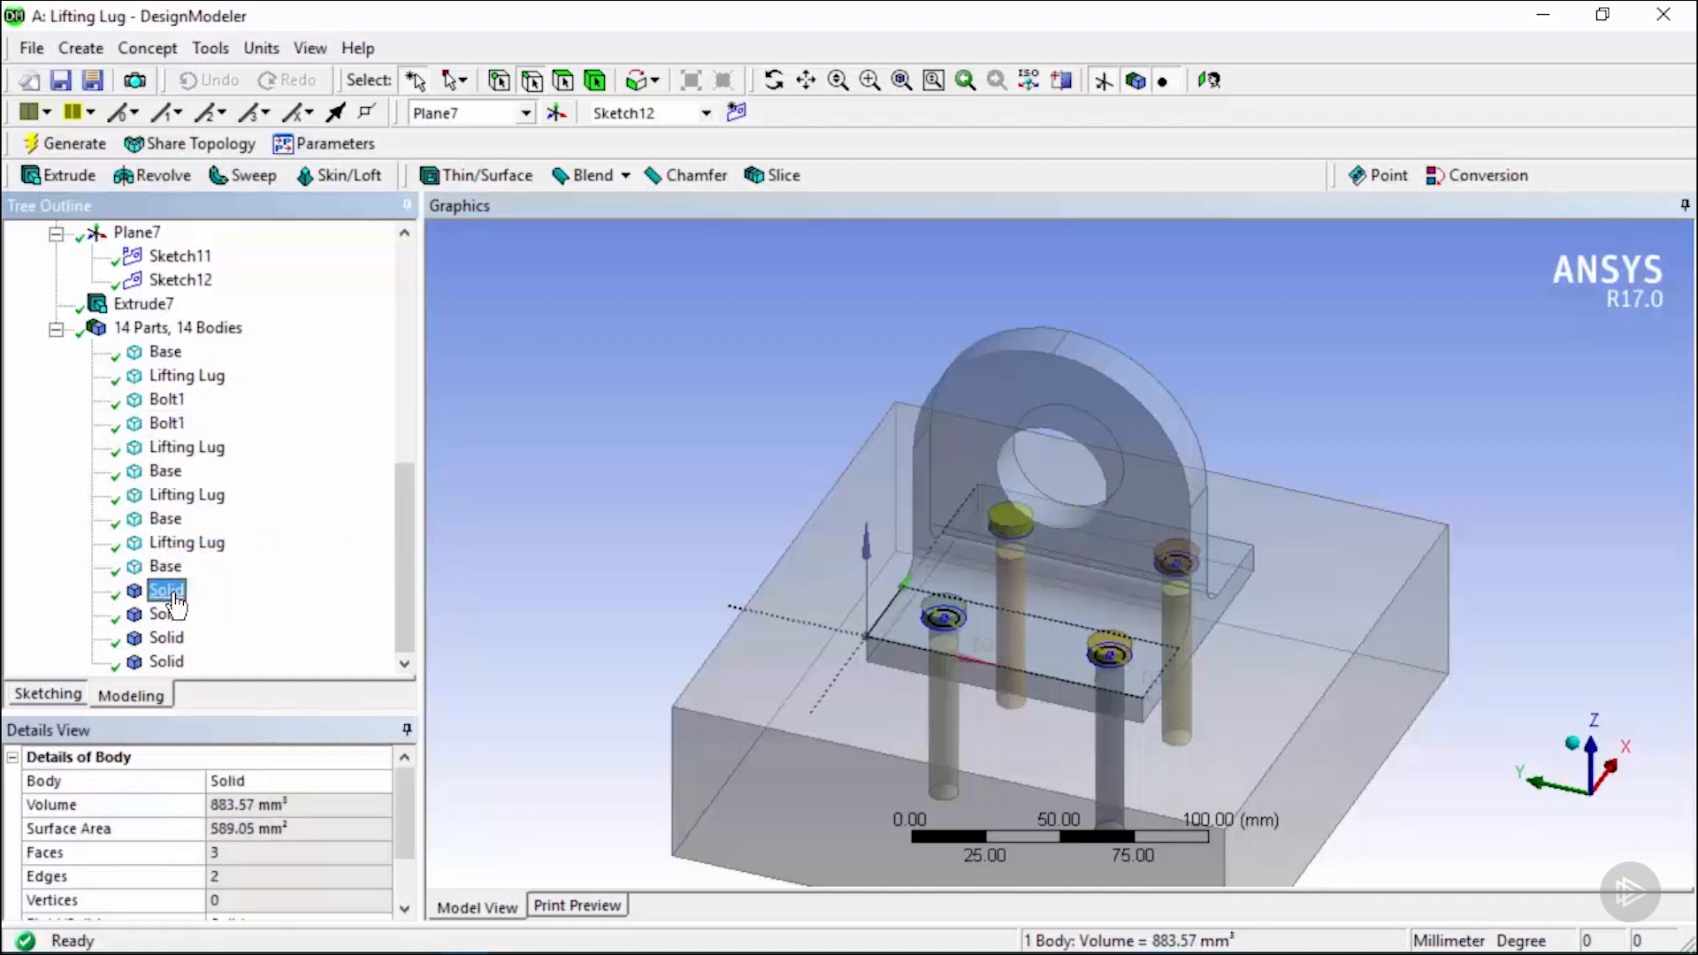
{"action": "right_click", "coordinate": [175, 595]}
{"action": "left_click", "coordinate": [273, 720]}
{"action": "type", "text": "Bolt1"}
{"action": "key", "text": "Return"}
Form a new part from the three Bolt1 bodies and name the part Bolt1.
{"action": "left_click", "coordinate": [168, 423], "text": "ctrl"}
{"action": "left_click", "coordinate": [168, 400], "text": "ctrl"}
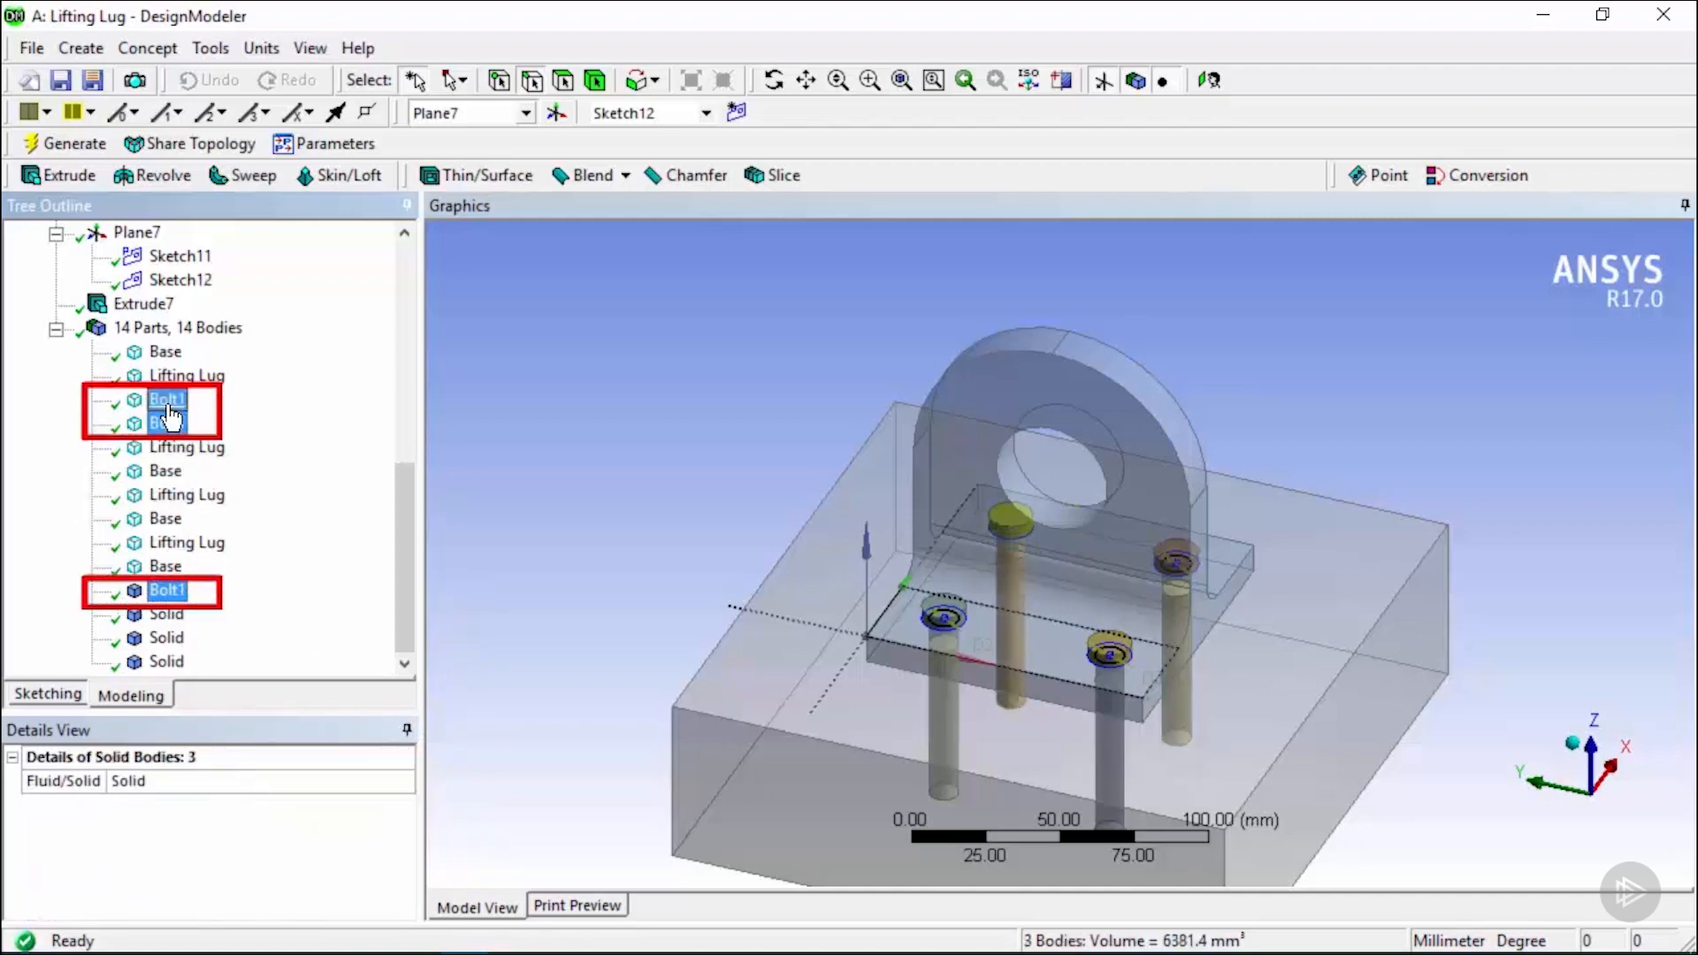
{"action": "right_click", "coordinate": [168, 415]}
{"action": "left_click", "coordinate": [290, 504]}
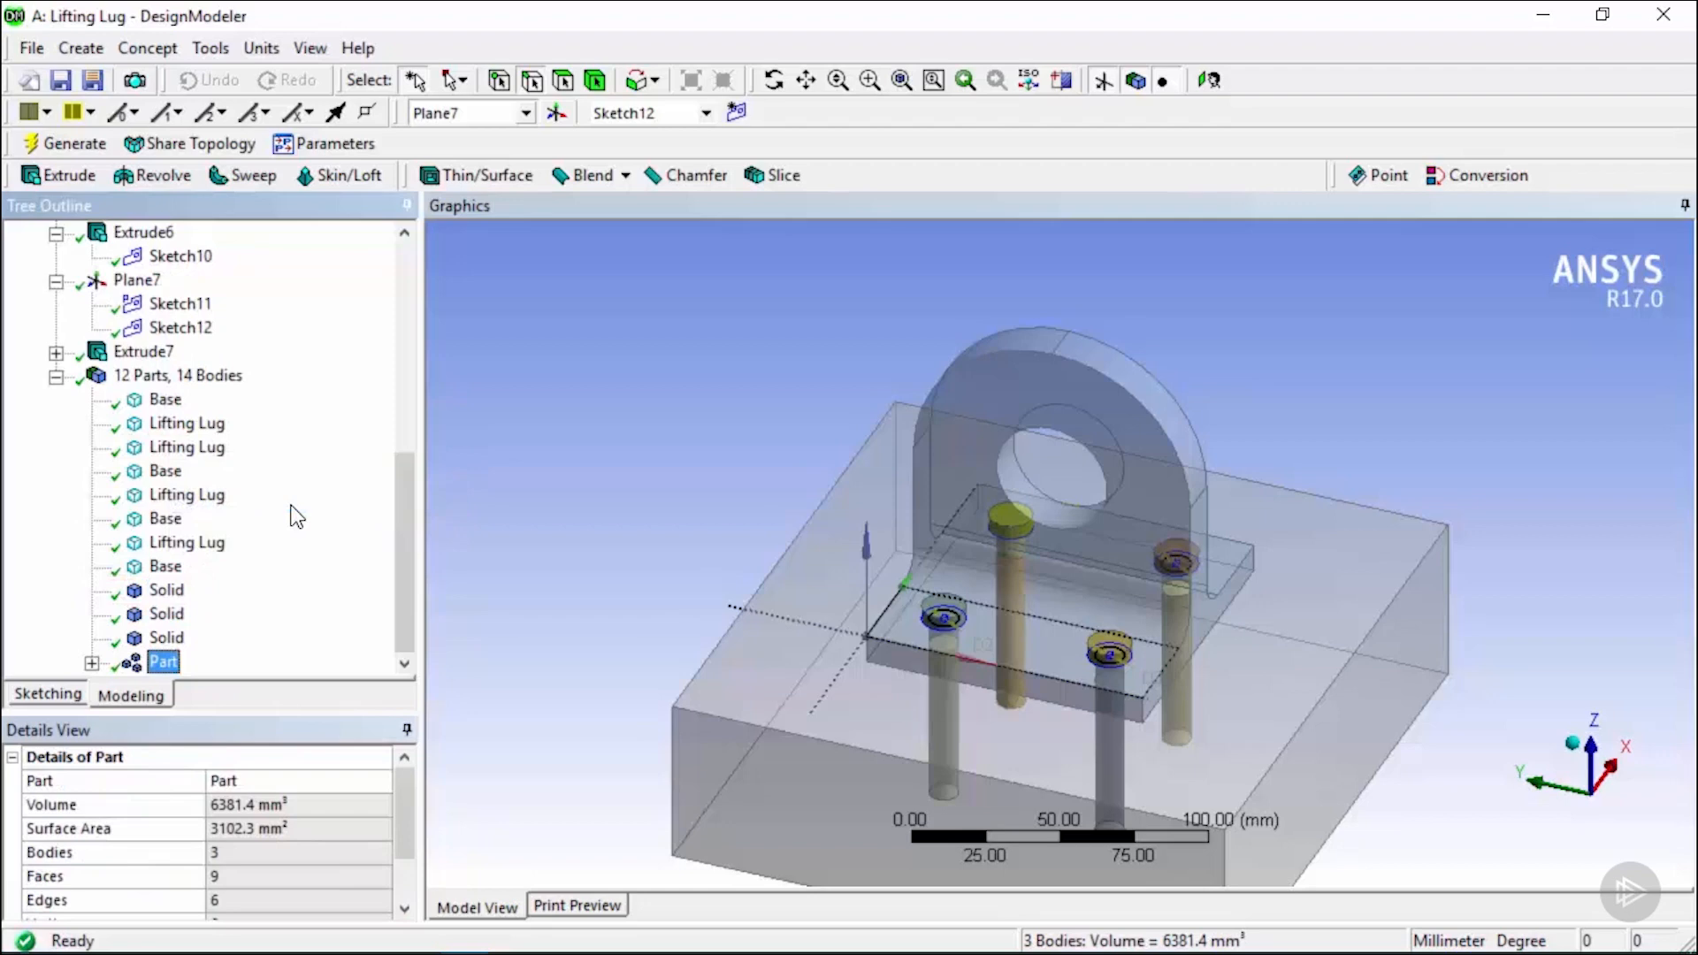
{"action": "left_click", "coordinate": [259, 782]}
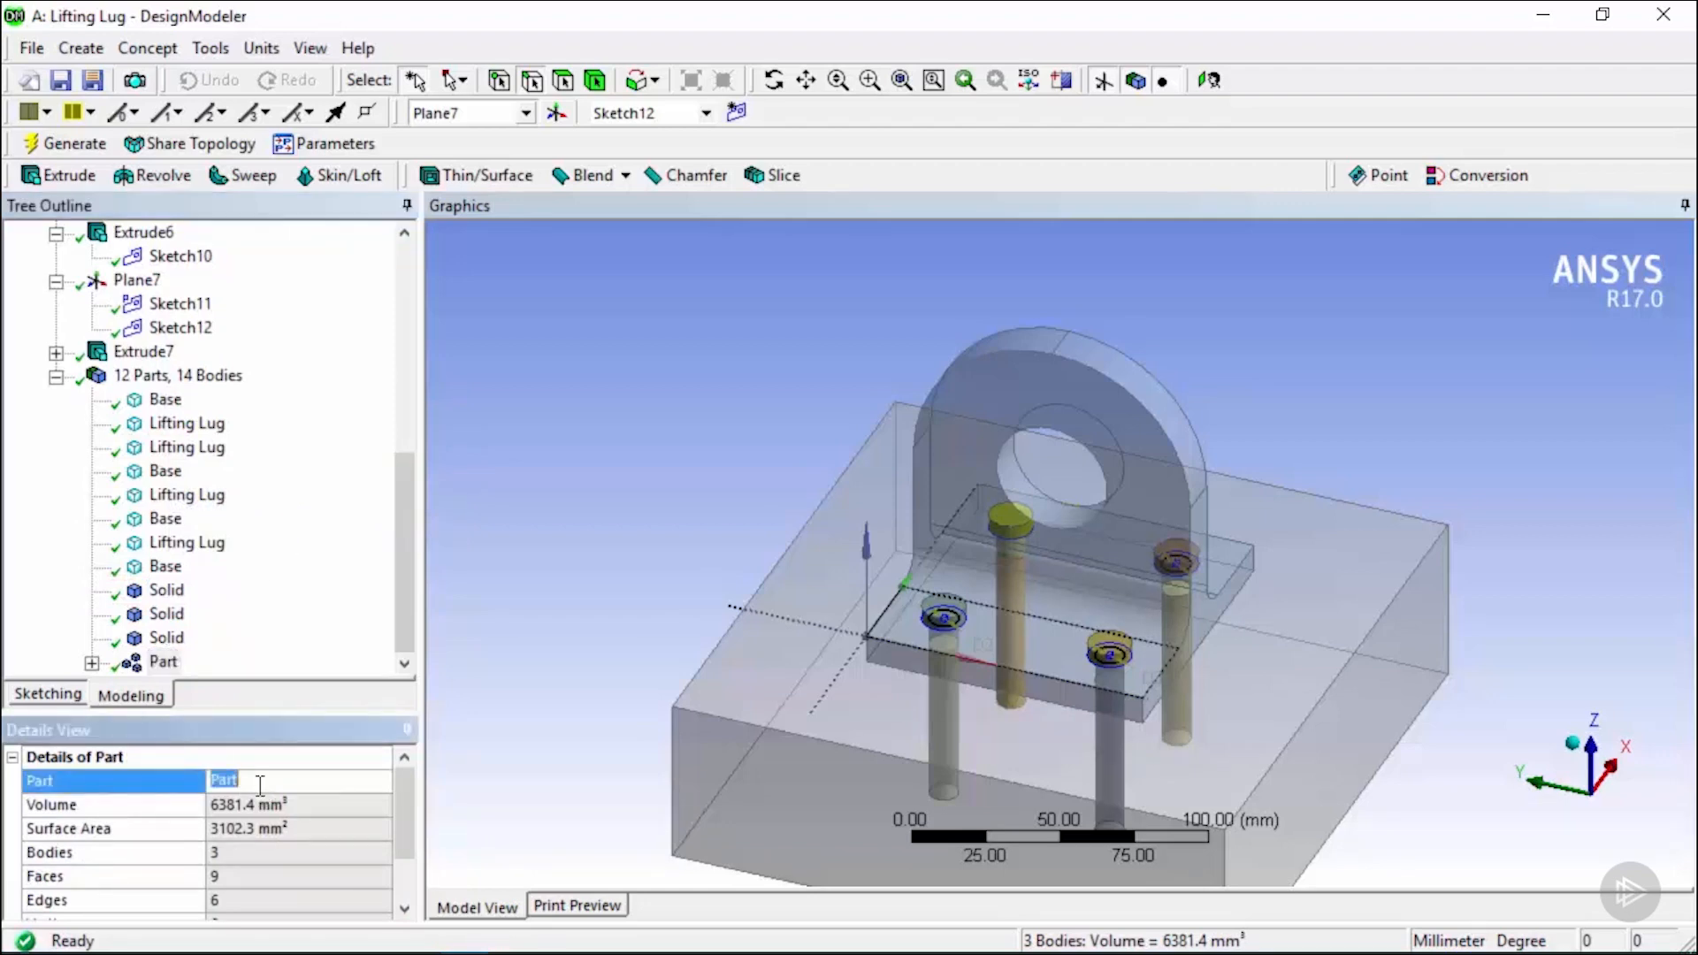
{"action": "type", "text": "Bp;"}
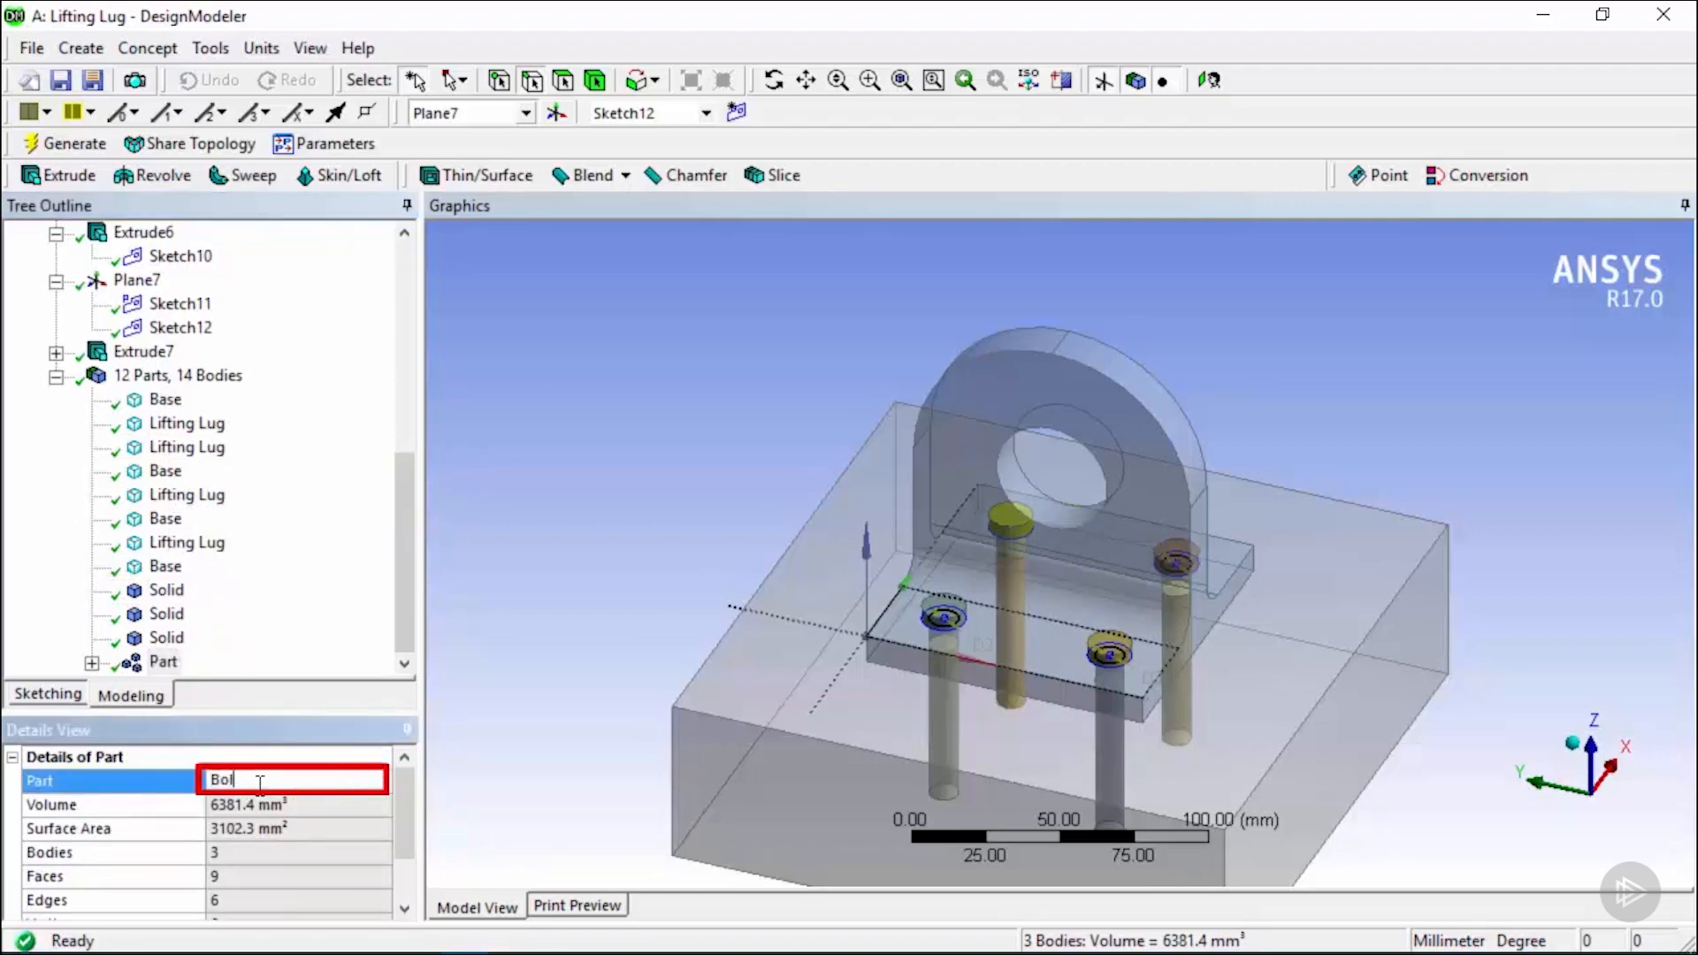
{"action": "type", "text": "t1"}
{"action": "key", "text": "Return"}
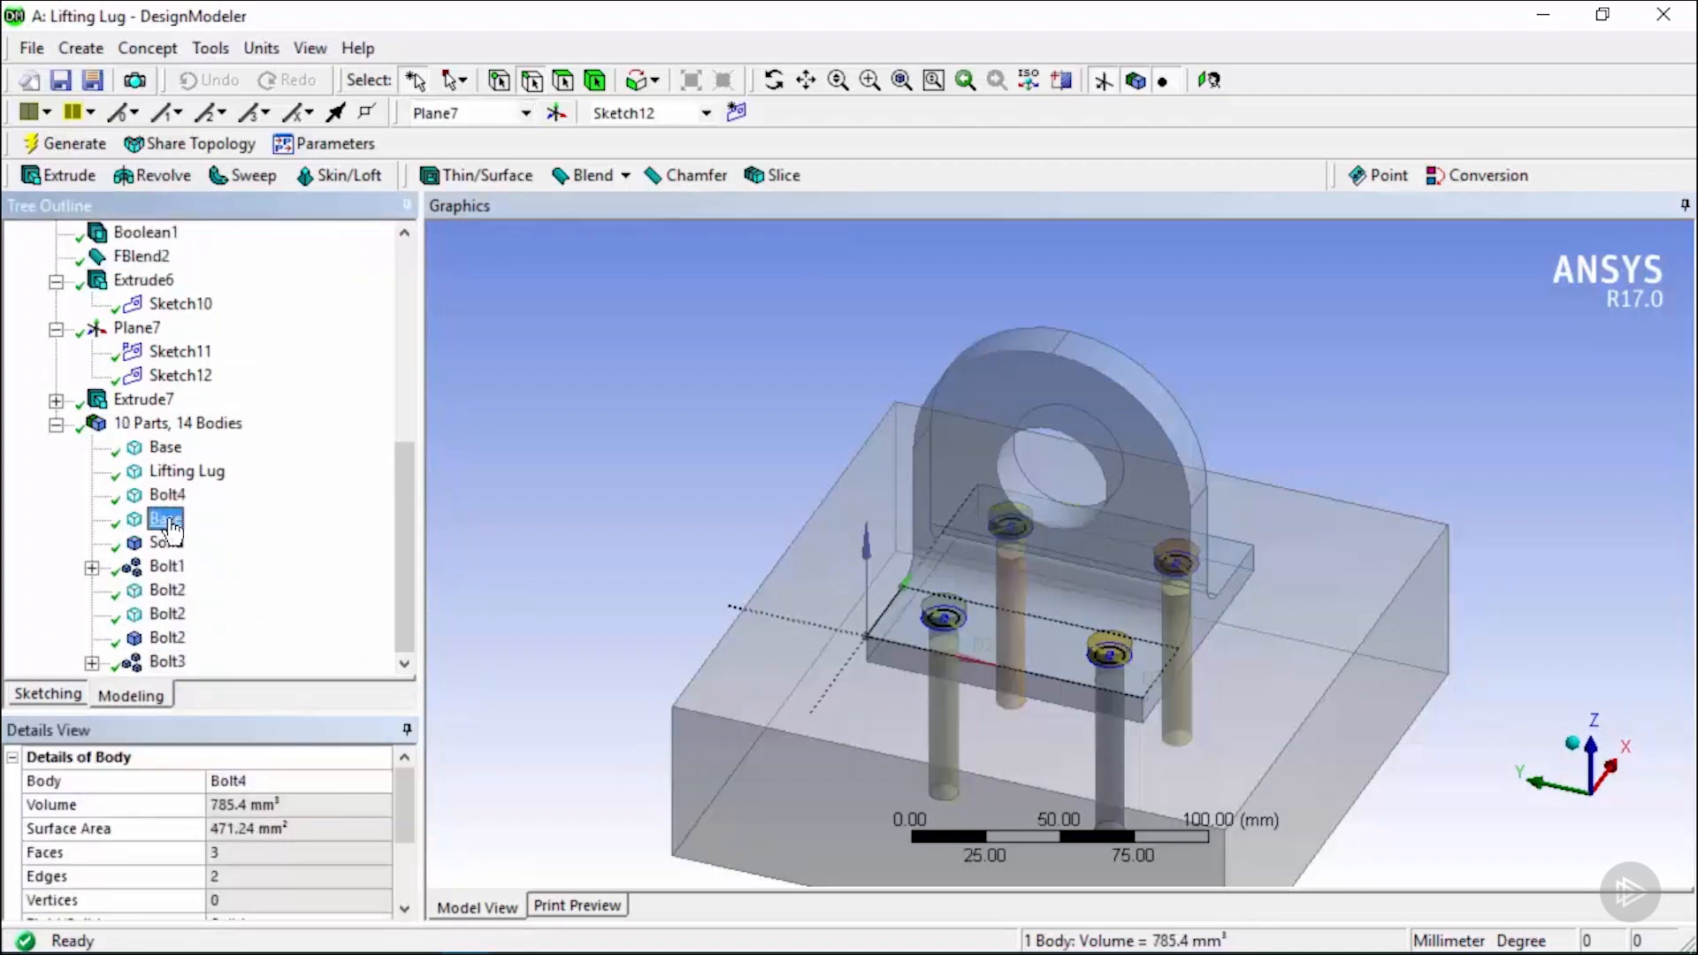
Check the Base and Lifting Lug bodies in the regrouped part list.
{"action": "left_click", "coordinate": [177, 545]}
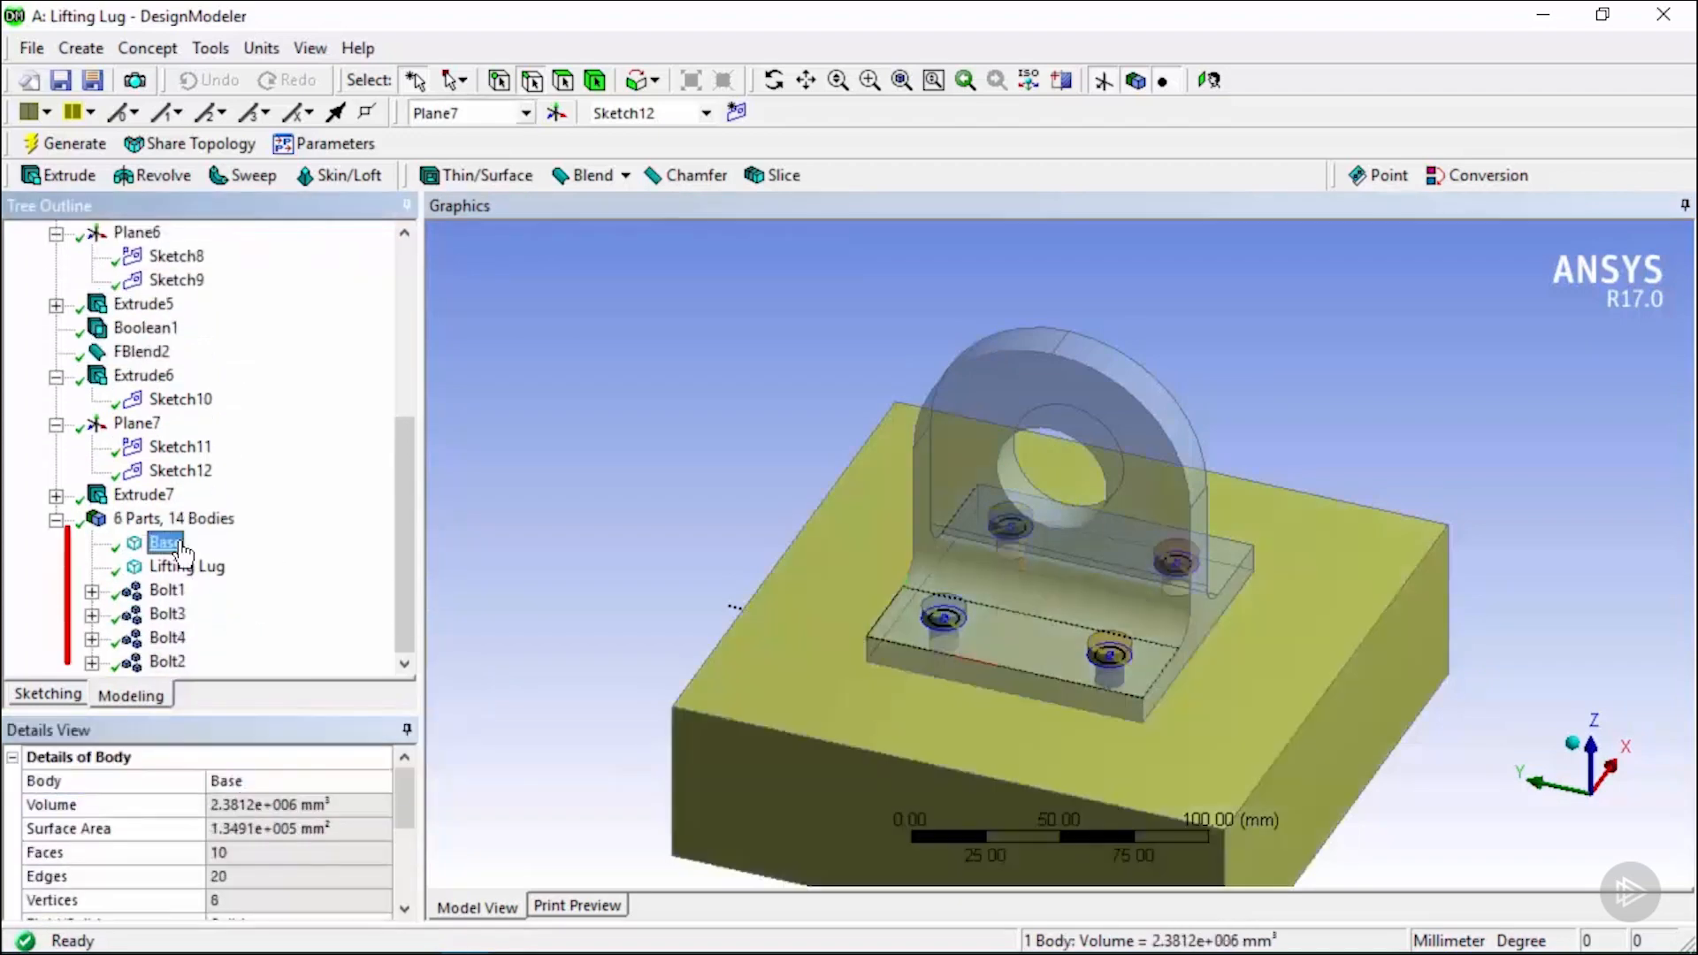
{"action": "left_click", "coordinate": [186, 567]}
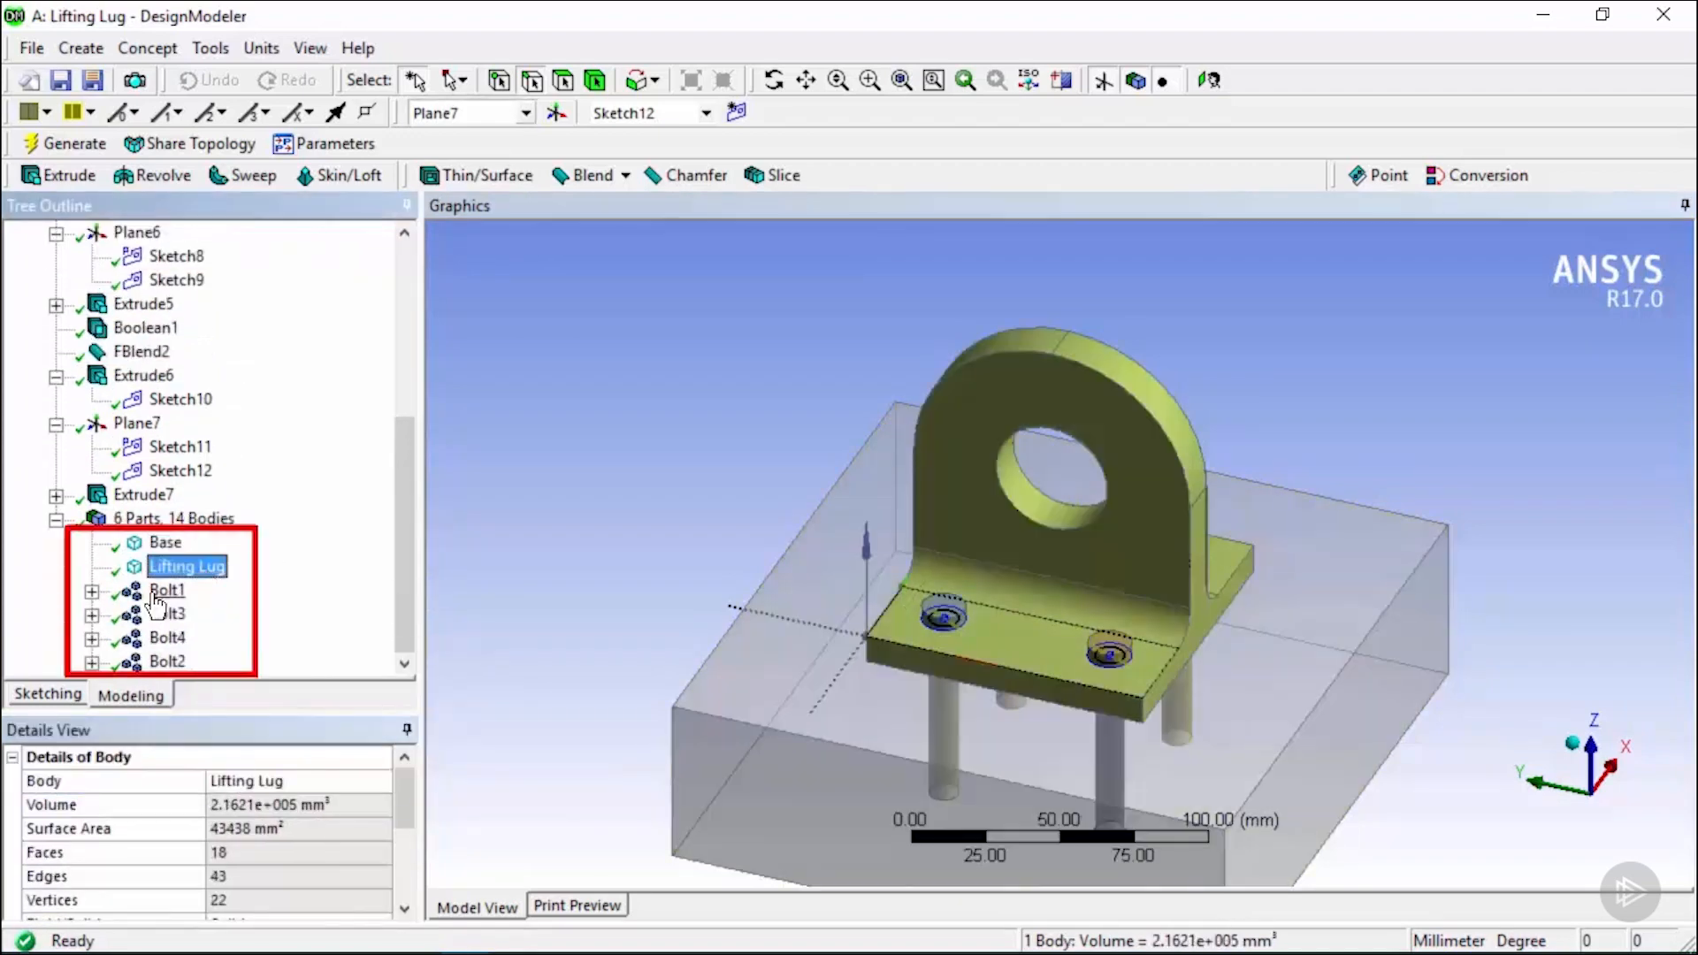